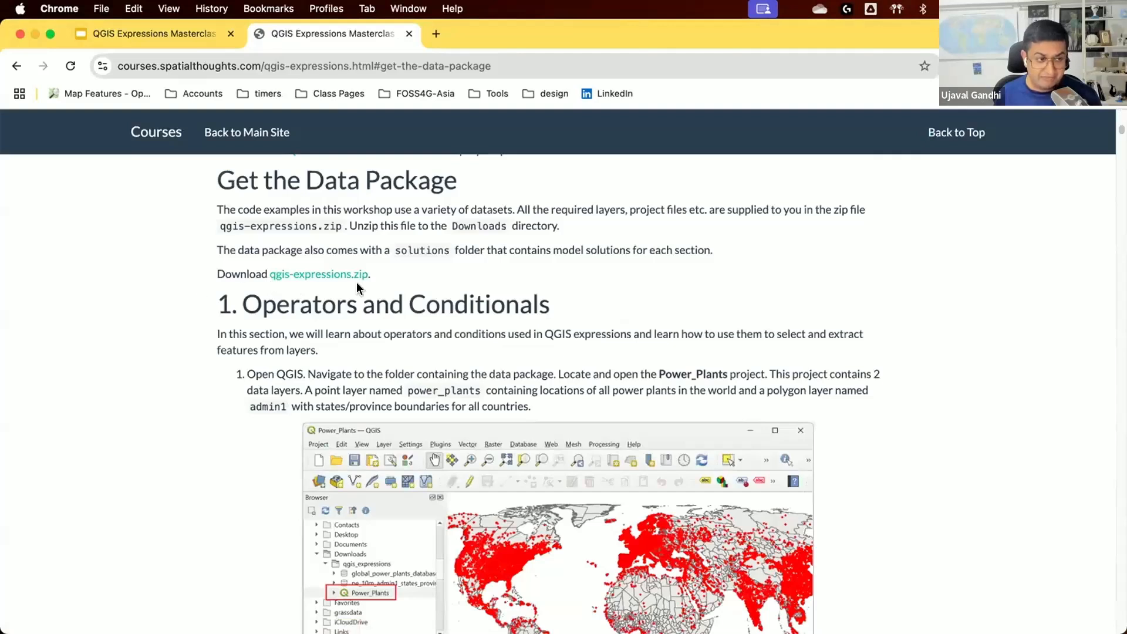
Step: Switch to Finder and inspect the contents of the unzipped qgis_expressions folder in Downloads and its solutions subfolder
key(super+Tab)
key(super+Tab)
key(super+Tab)
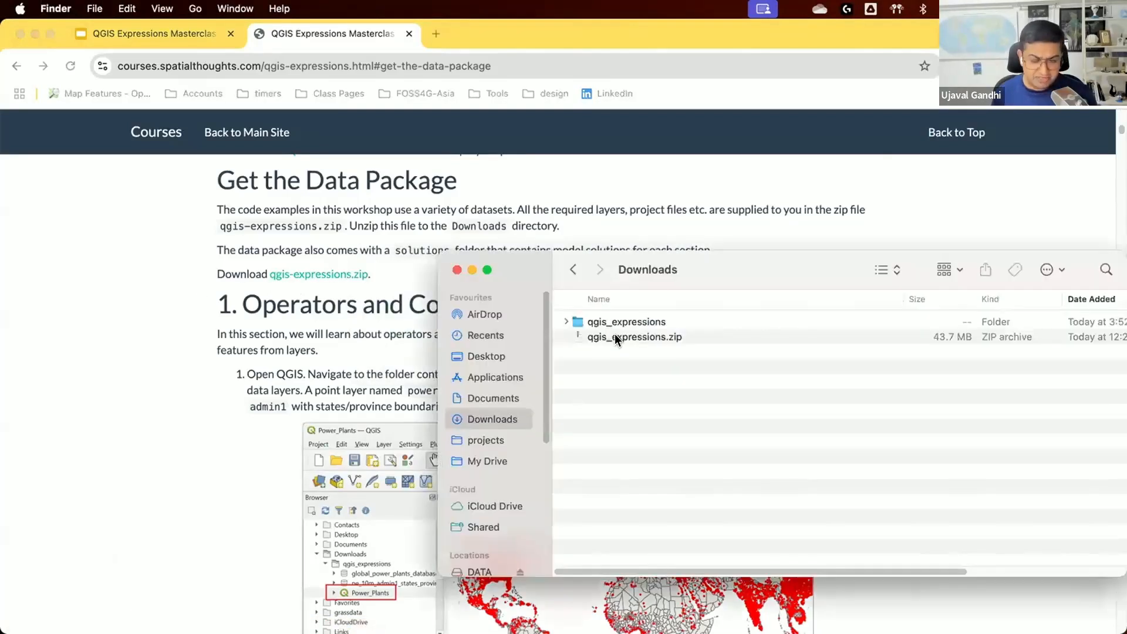
click(616, 339)
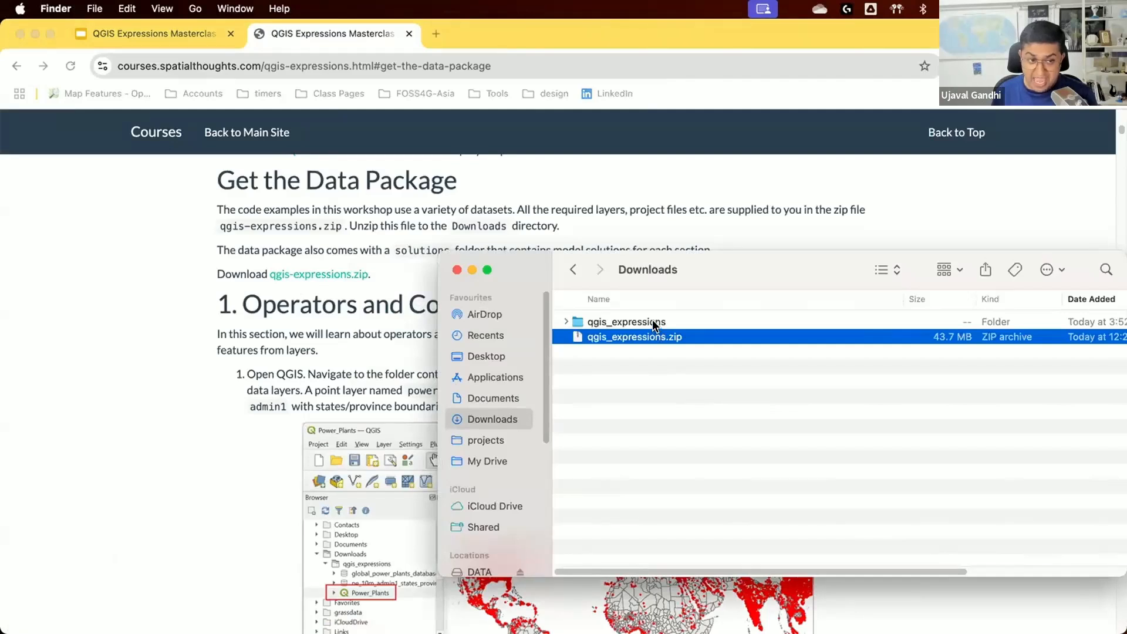
double_click(654, 325)
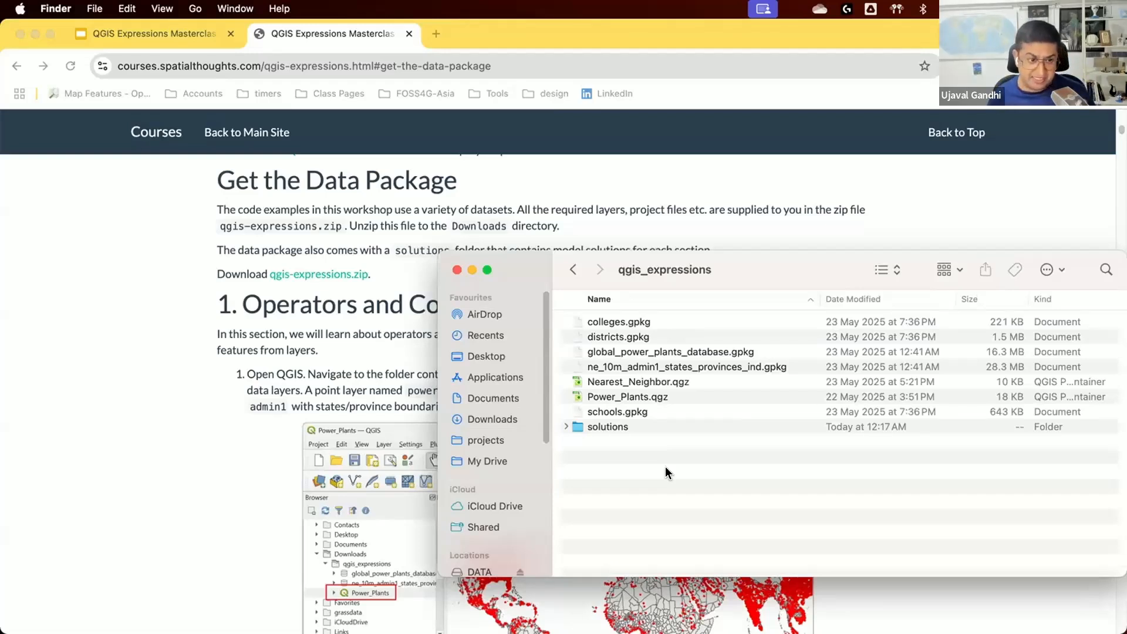
double_click(608, 426)
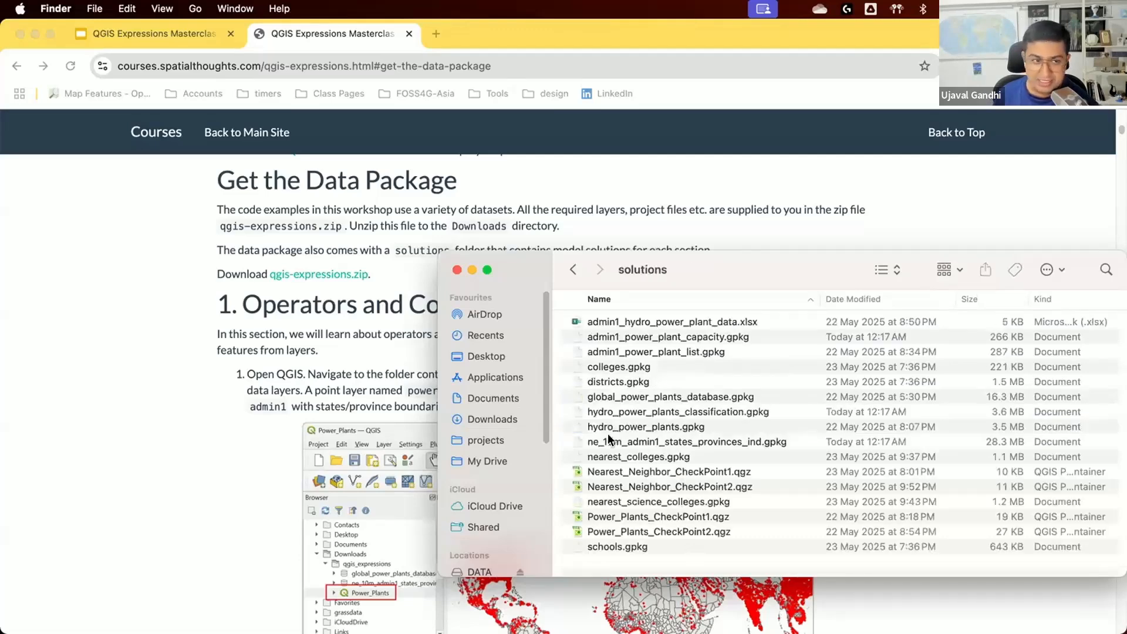
Step: Return to the start of the workshop page in Chrome and go to the section "1. Operators and Conditionals"
click(946, 134)
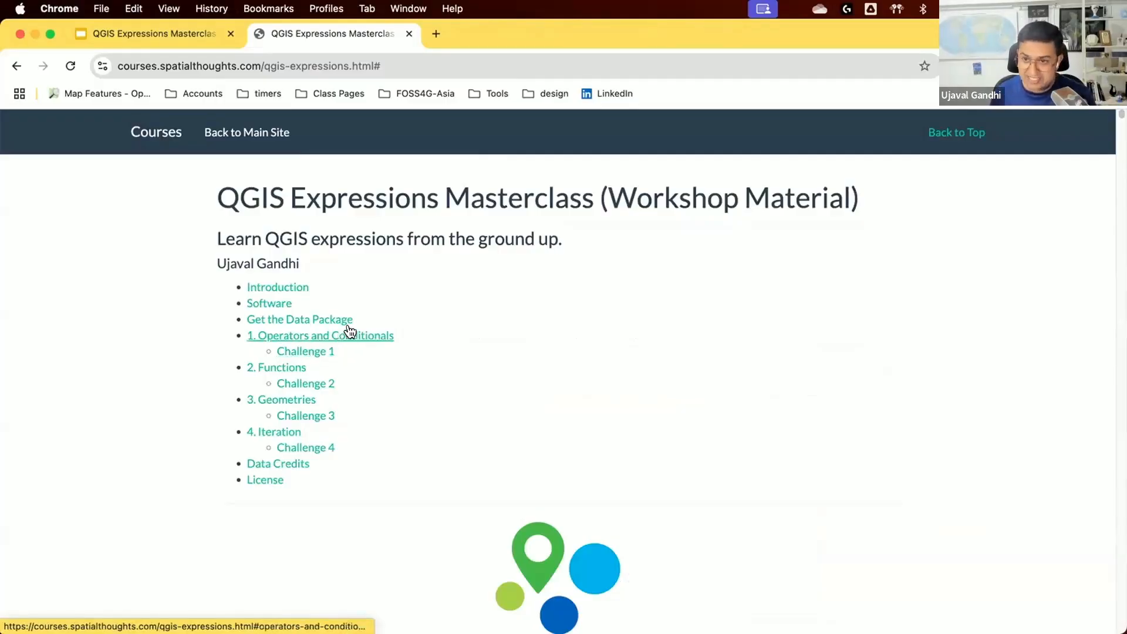
key(super+Tab)
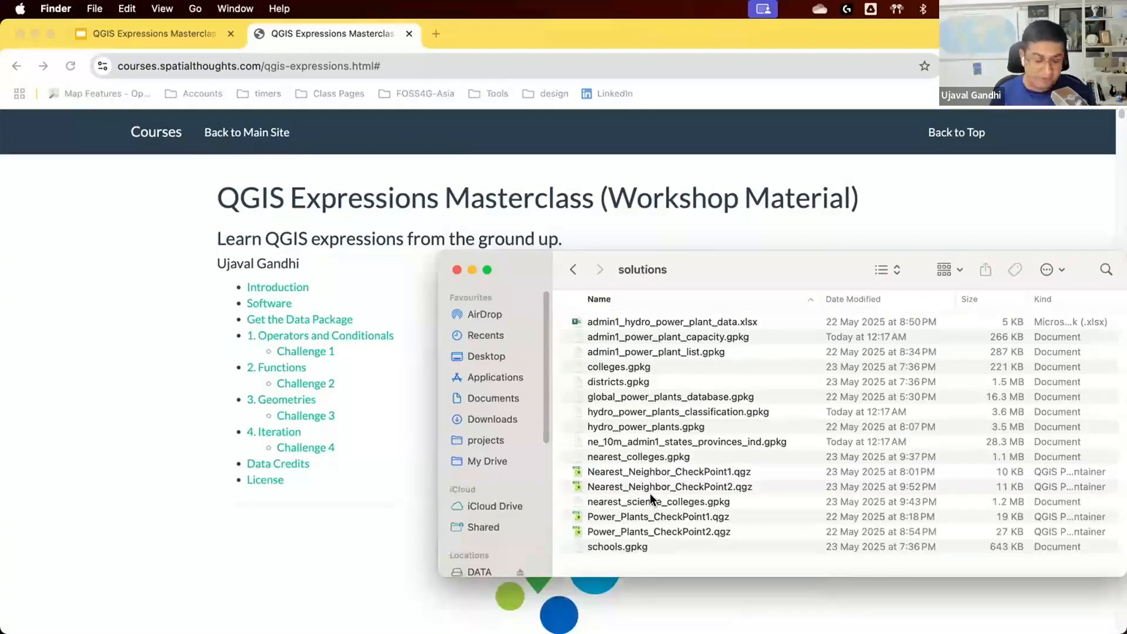
click(379, 470)
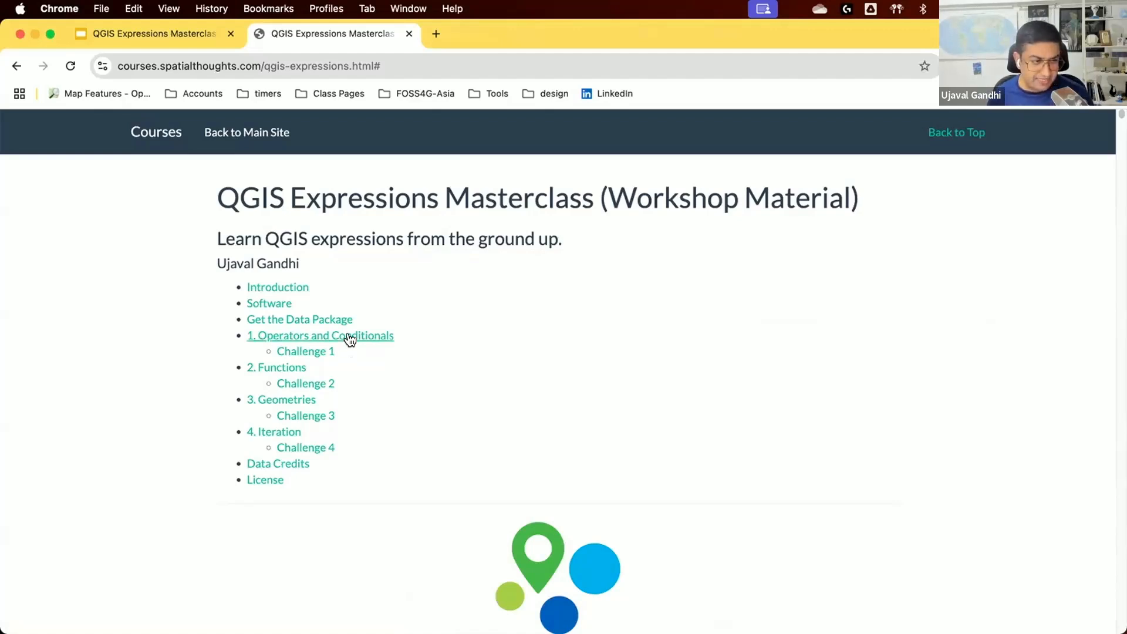
click(350, 339)
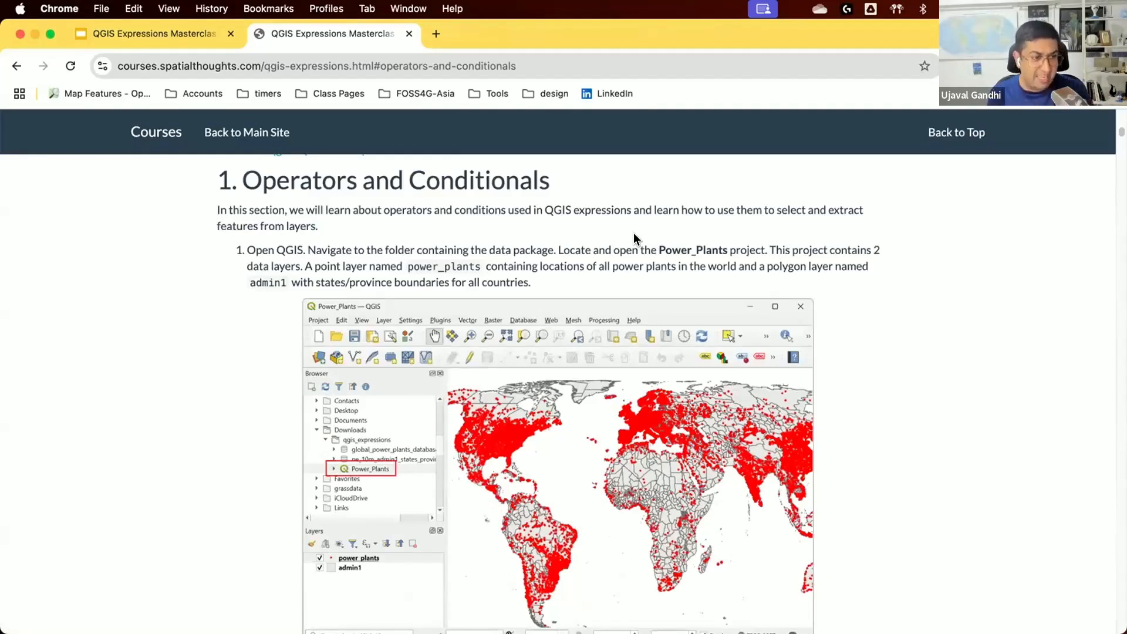
Step: Switch to QGIS and open the Power_Plants project from the qgis_expressions folder in Downloads
key(super+Tab)
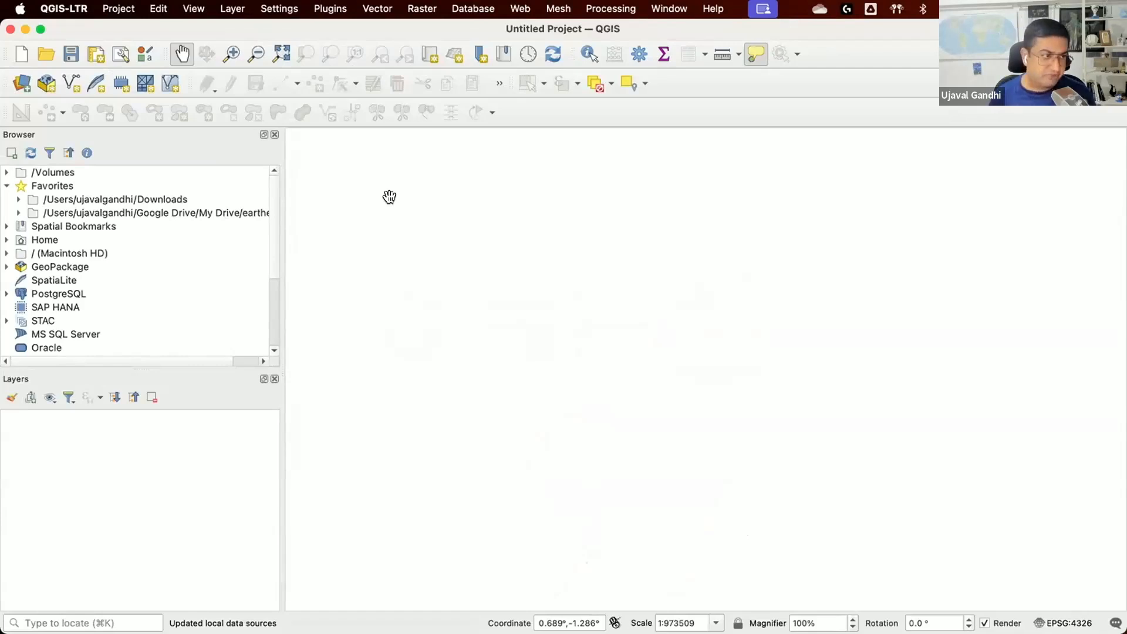
double_click(184, 200)
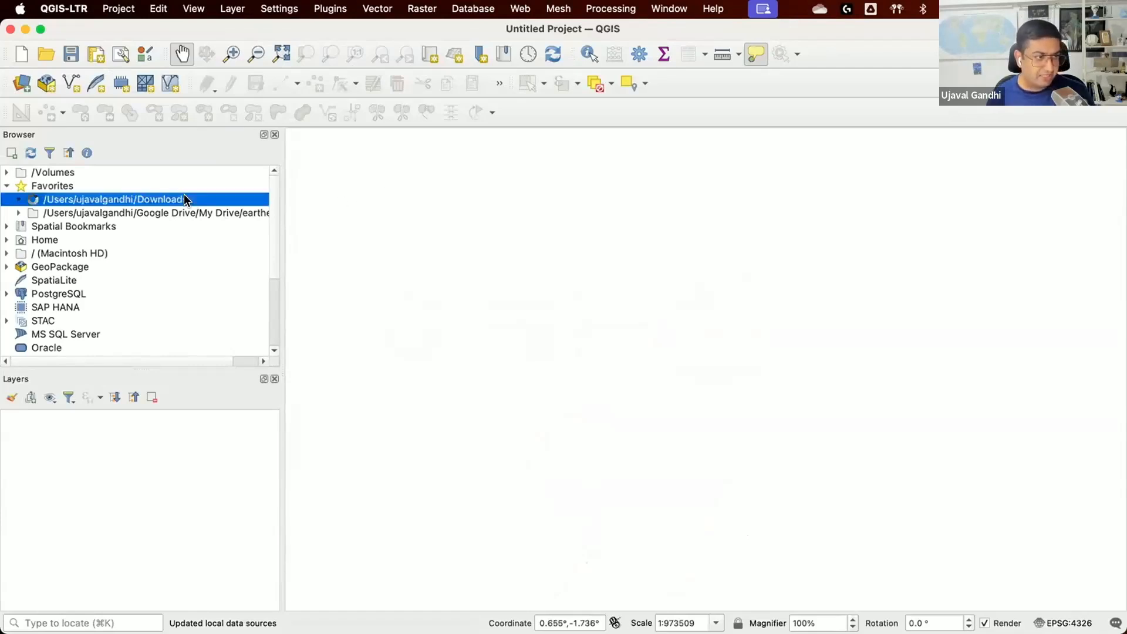
double_click(178, 208)
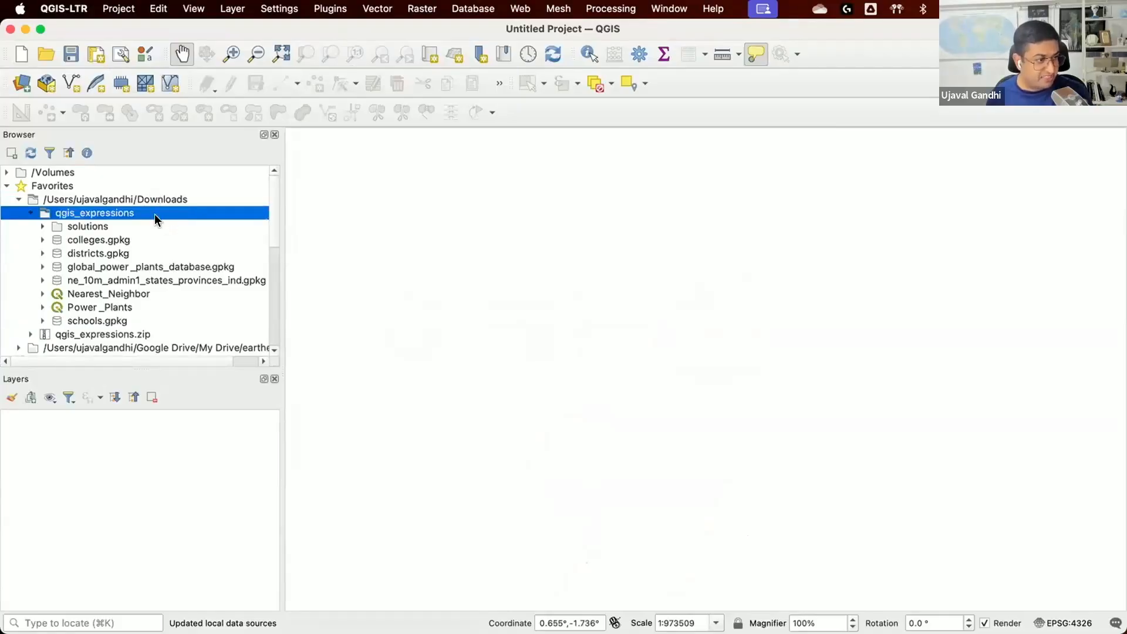
click(131, 308)
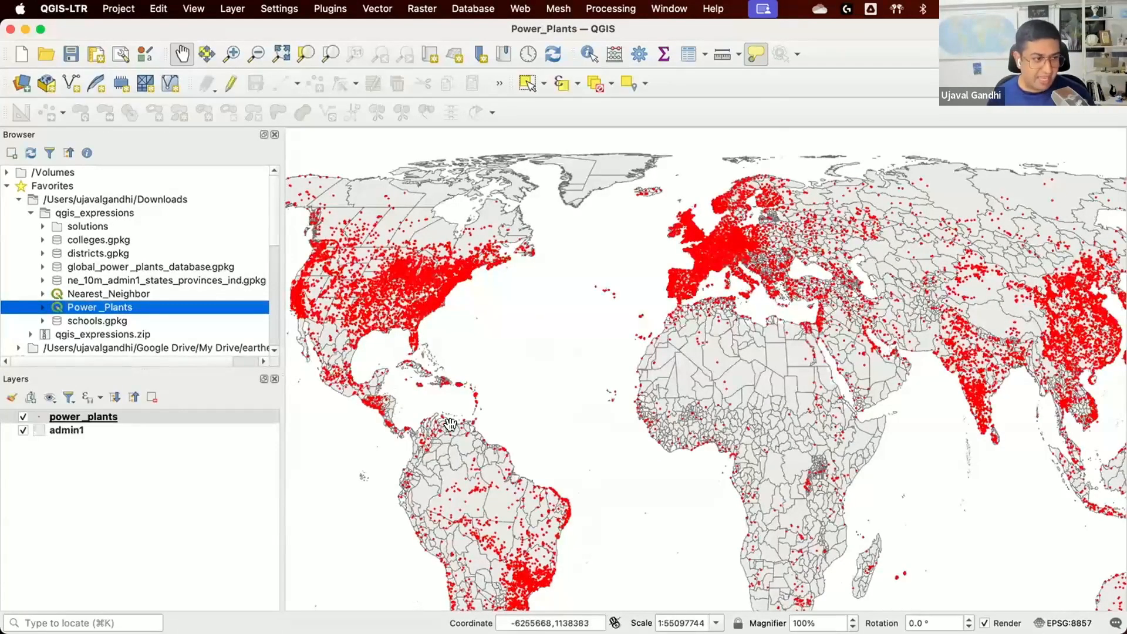
Step: Hide and reshow the power_plants layer, then open its attribute table and enlarge it to show more rows
click(23, 416)
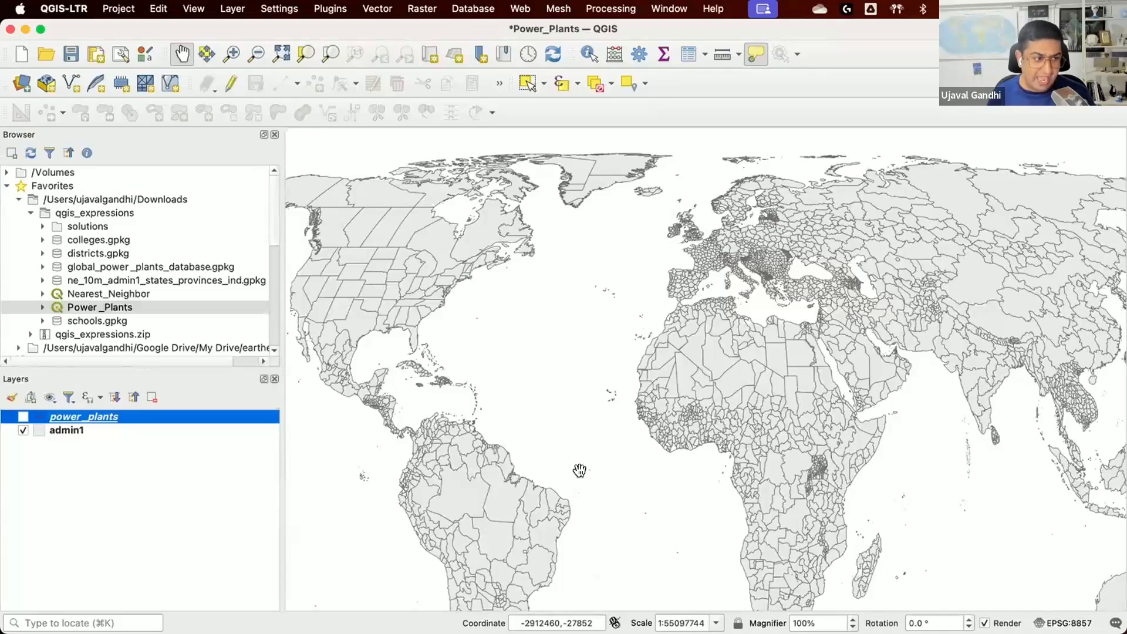
click(23, 416)
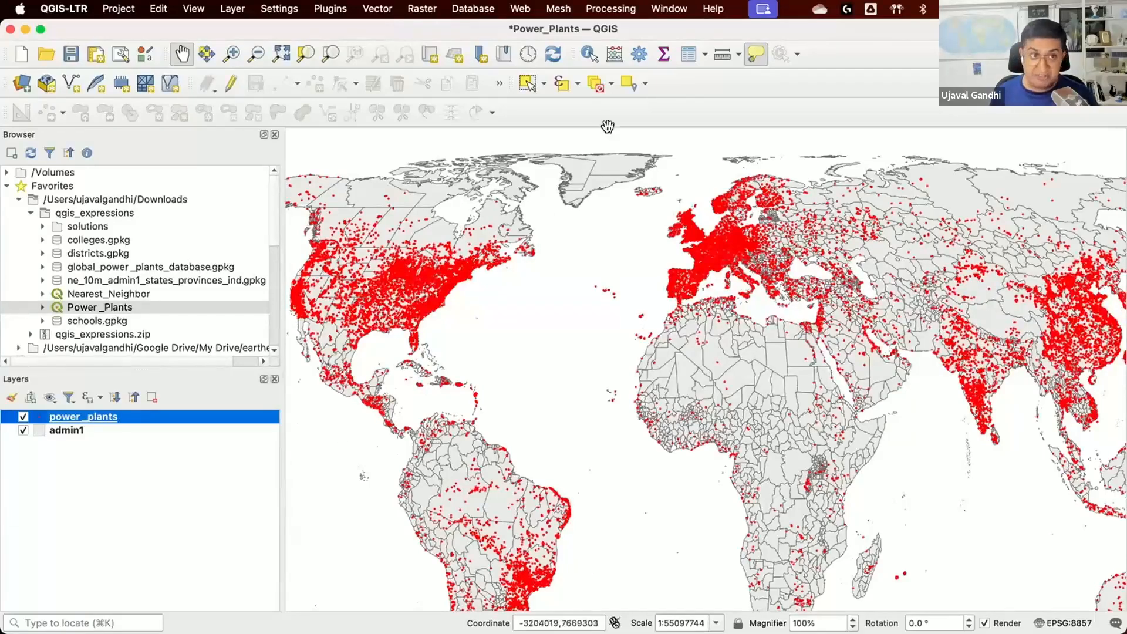
click(685, 55)
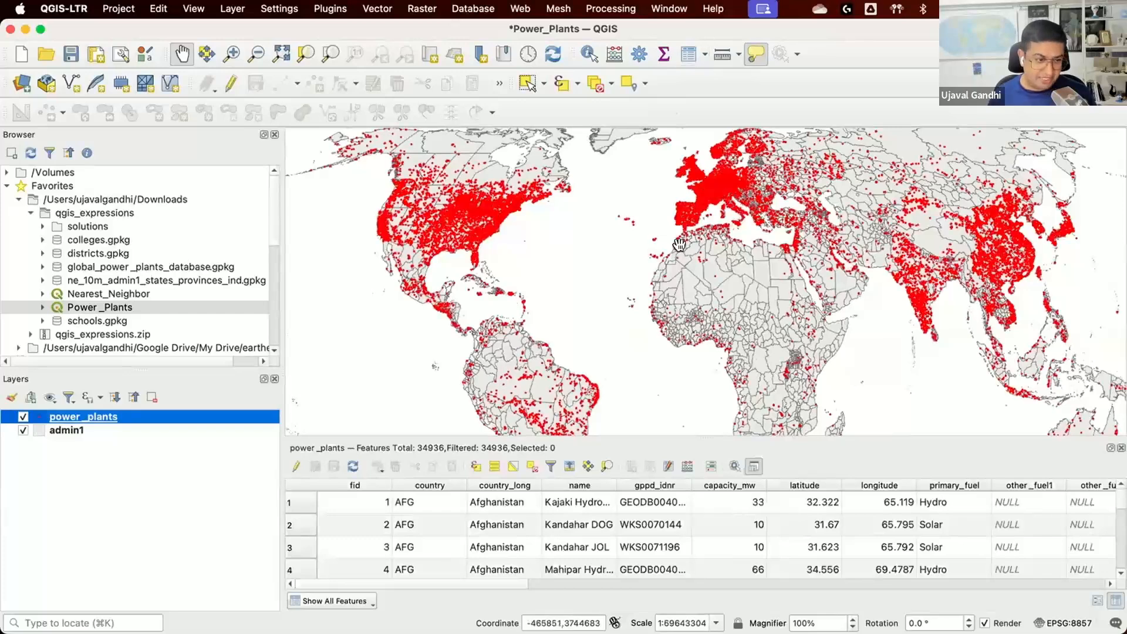
drag(637, 437, 635, 384)
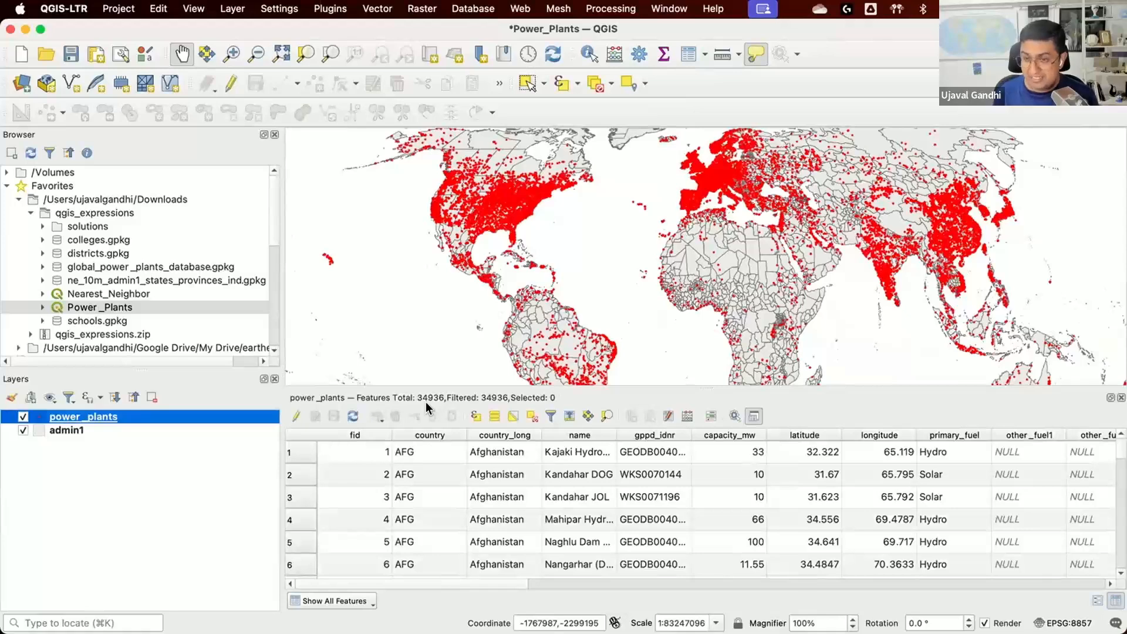
drag(470, 584, 452, 567)
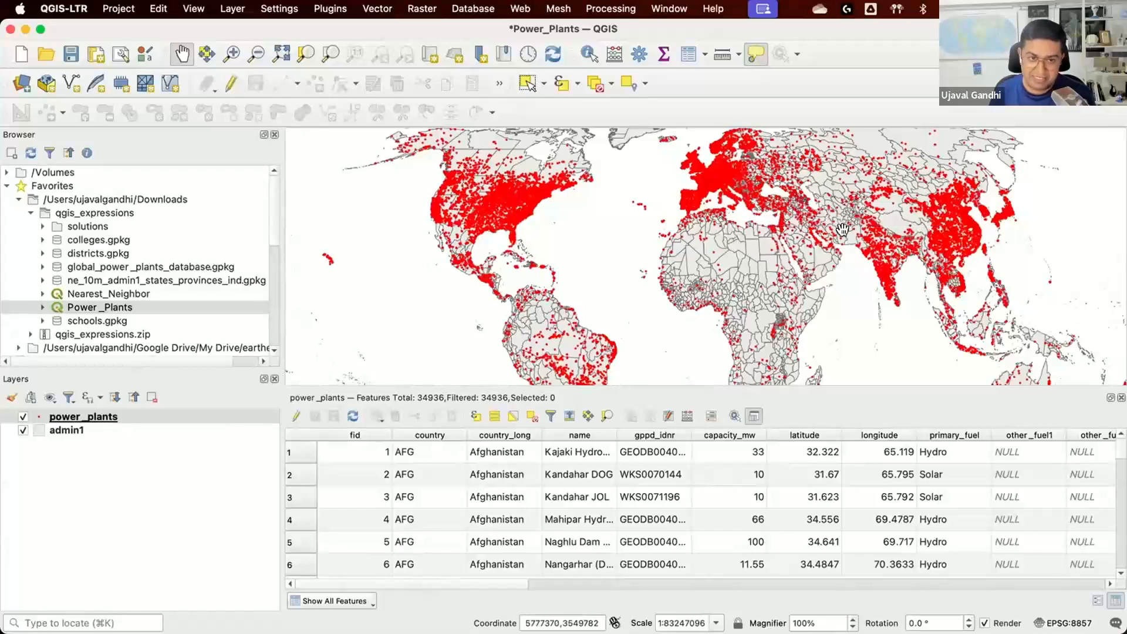
scroll(867, 249, up, 2)
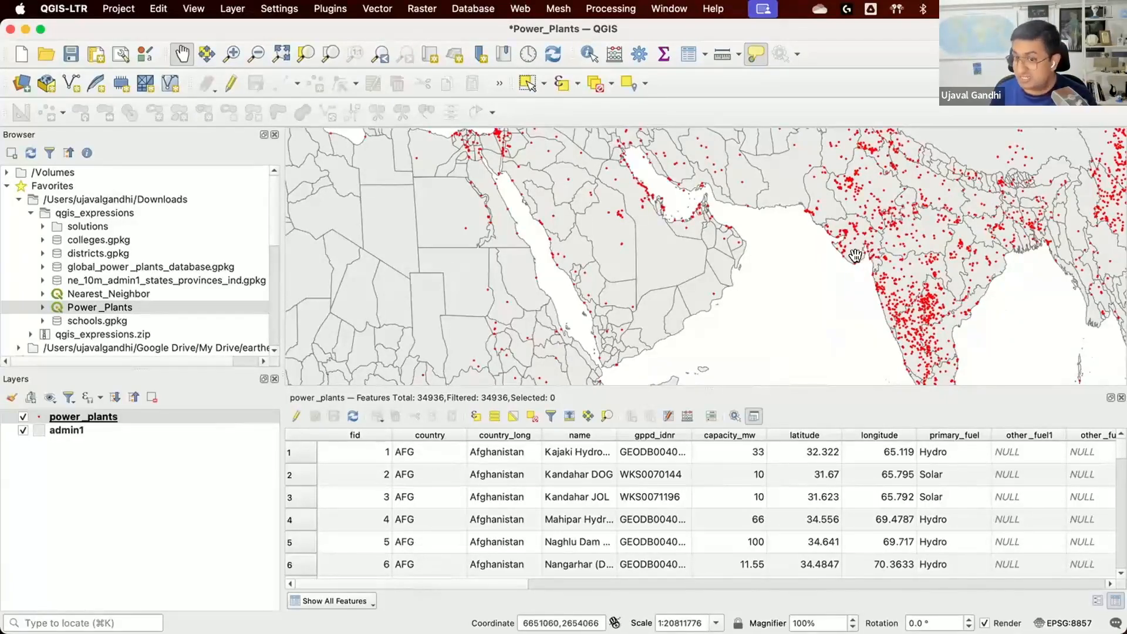
mouse_move(855, 255)
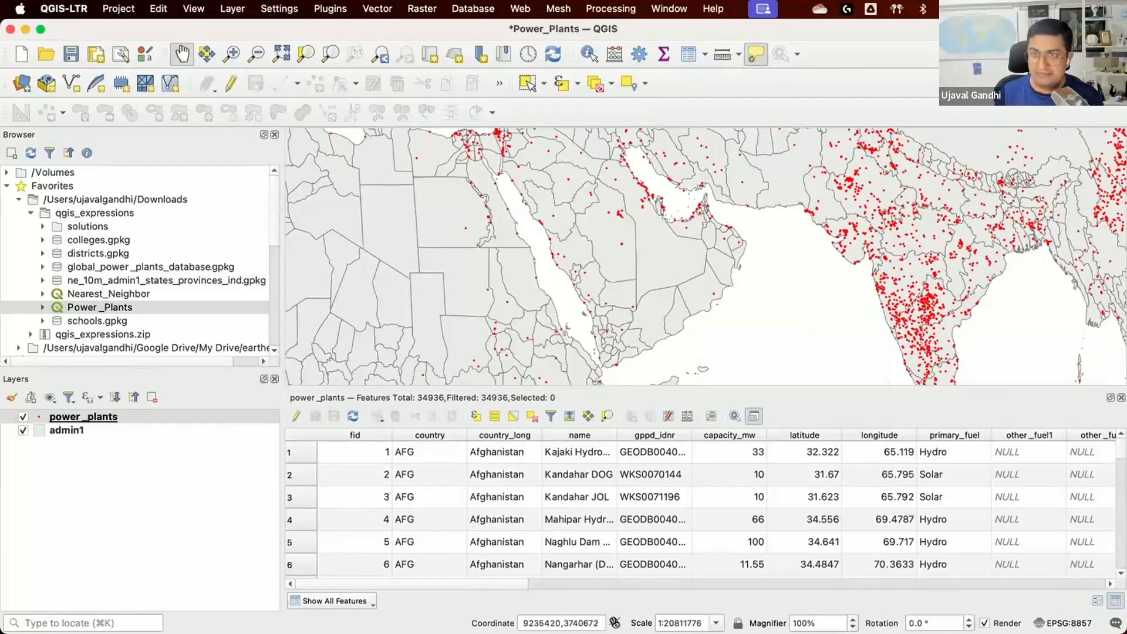
key(super+Tab)
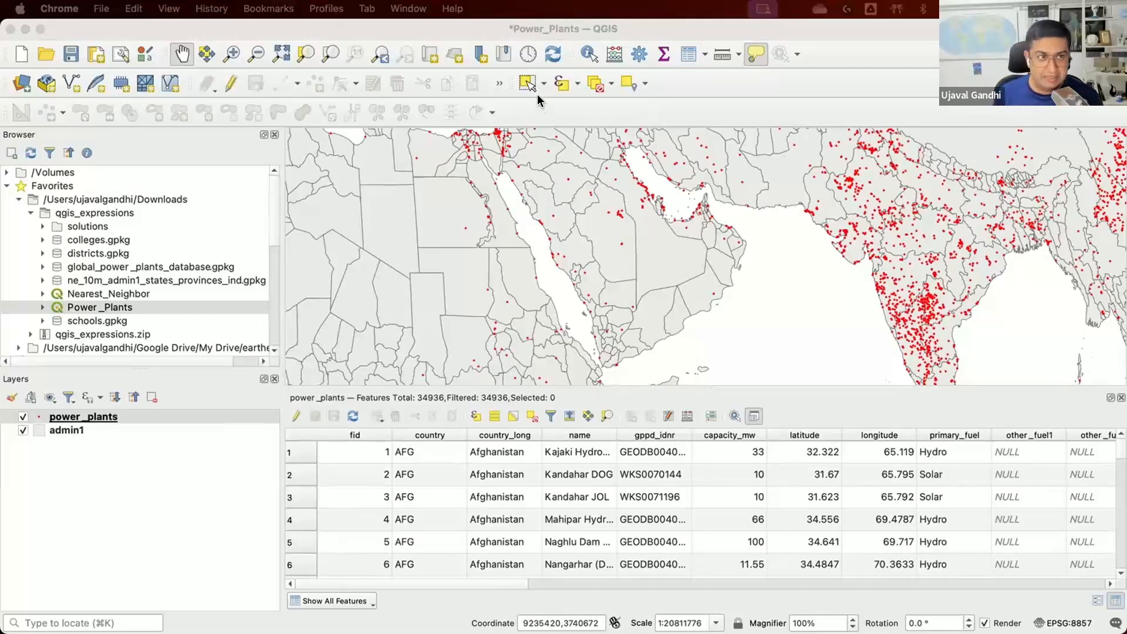
click(687, 85)
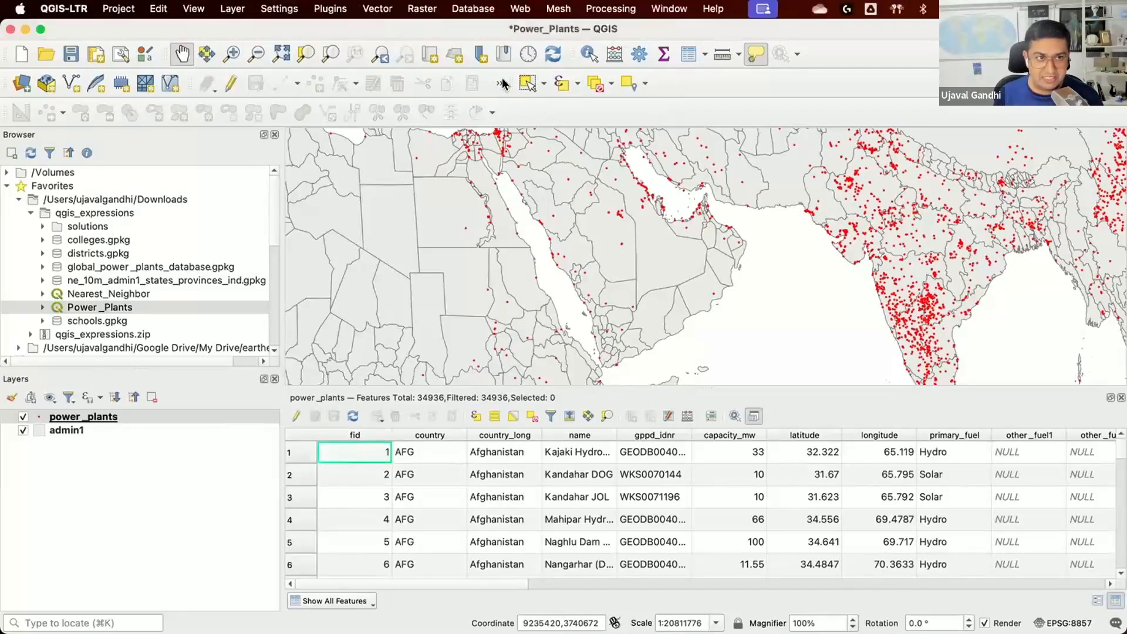
click(578, 84)
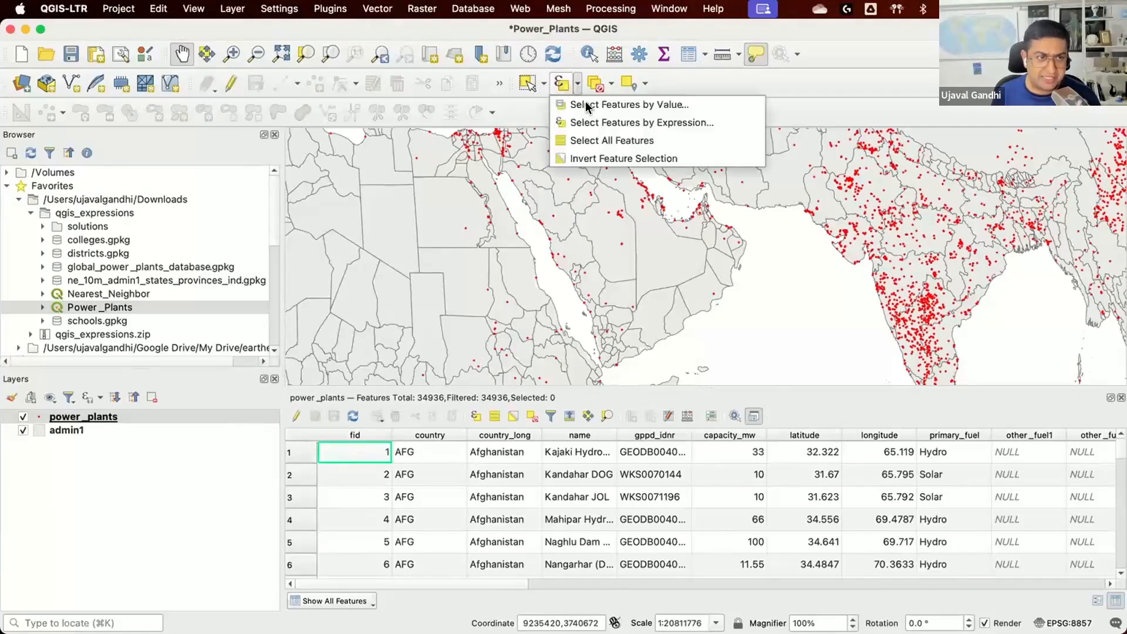
click(593, 101)
click(394, 246)
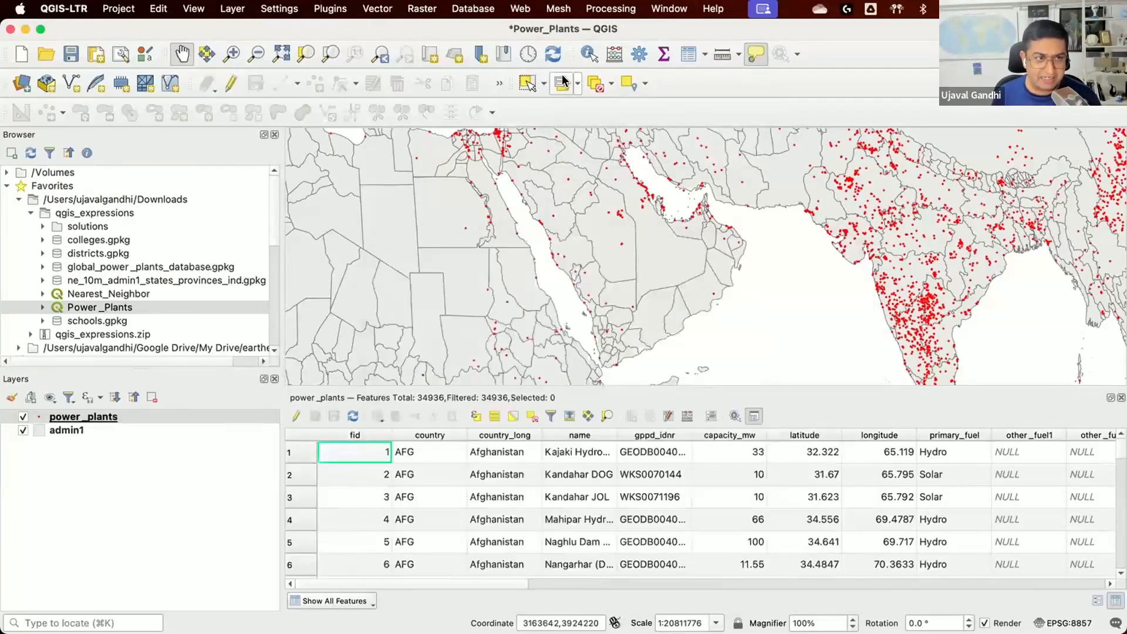
Step: Start Select by Expression for power_plants, list its Fields and Values, and move the dialog clear of the table's primary_fuel column
click(578, 84)
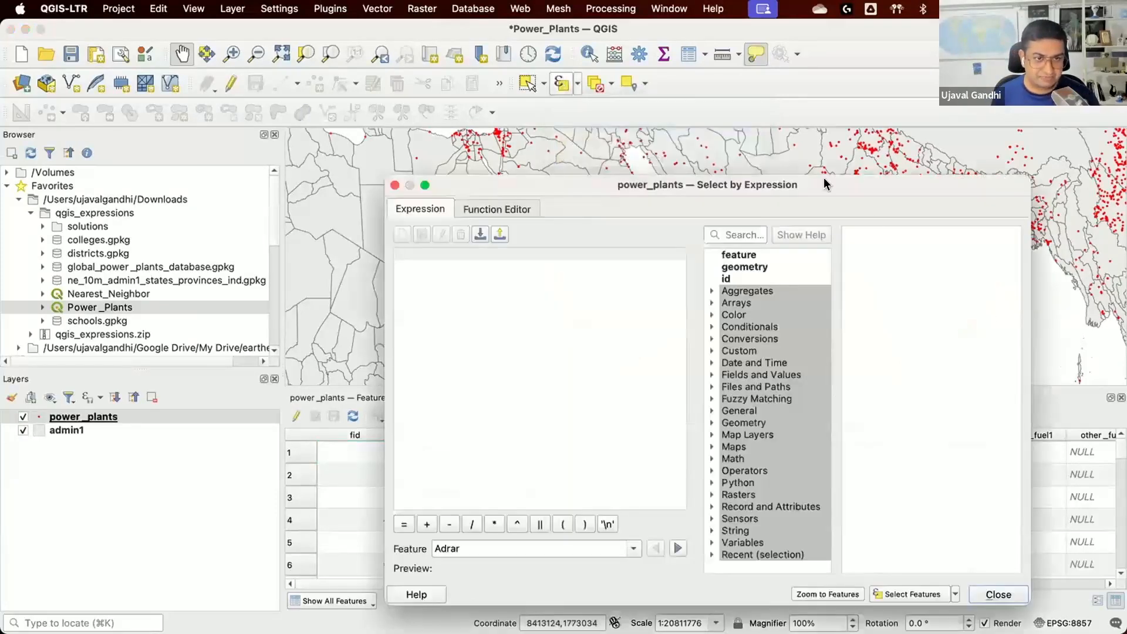
drag(826, 183, 774, 123)
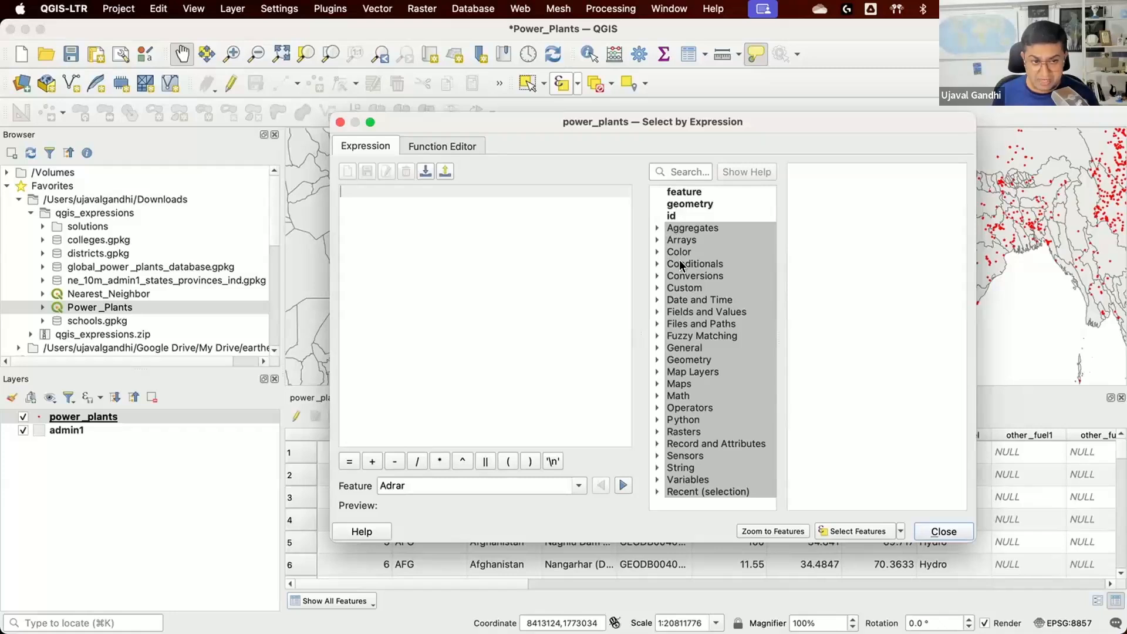
click(685, 311)
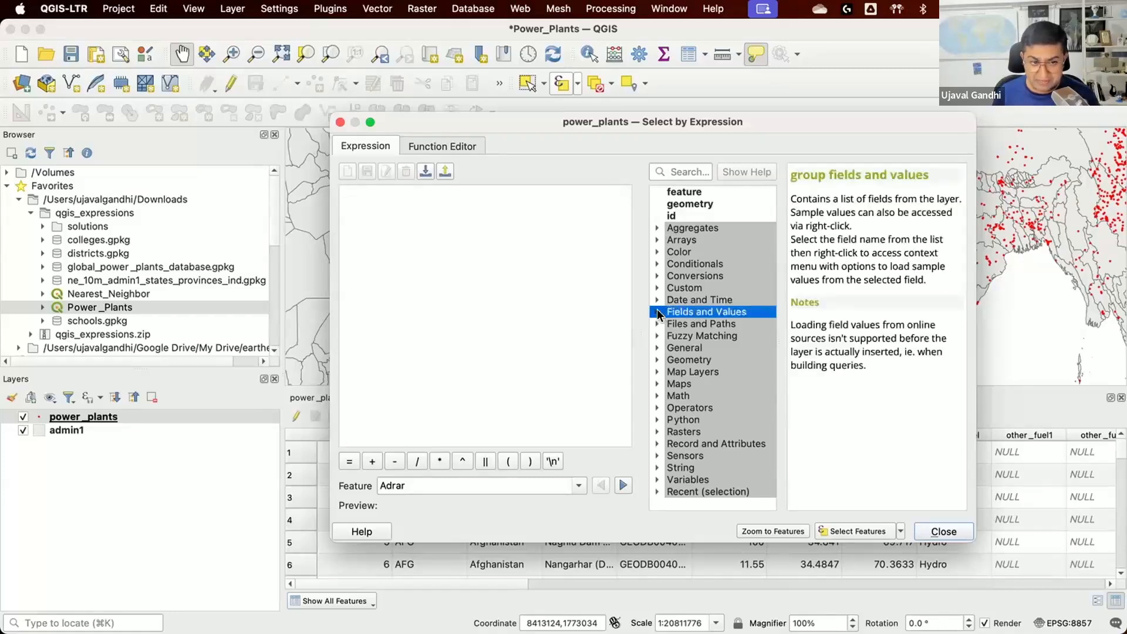
double_click(674, 315)
scroll(675, 316, down, 3)
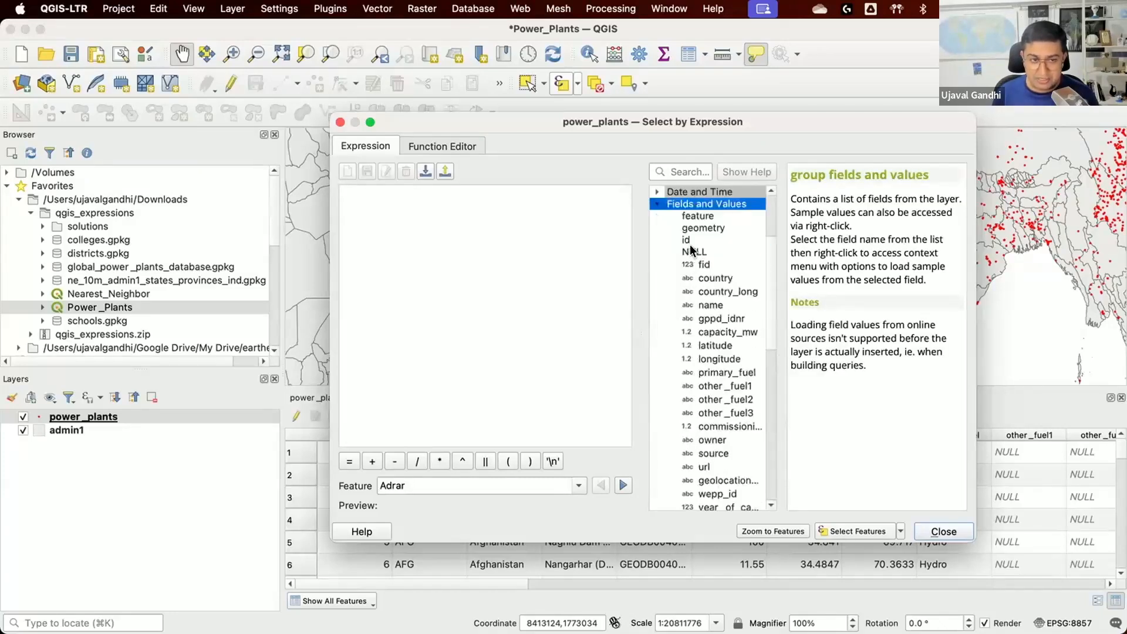
drag(787, 124, 746, 193)
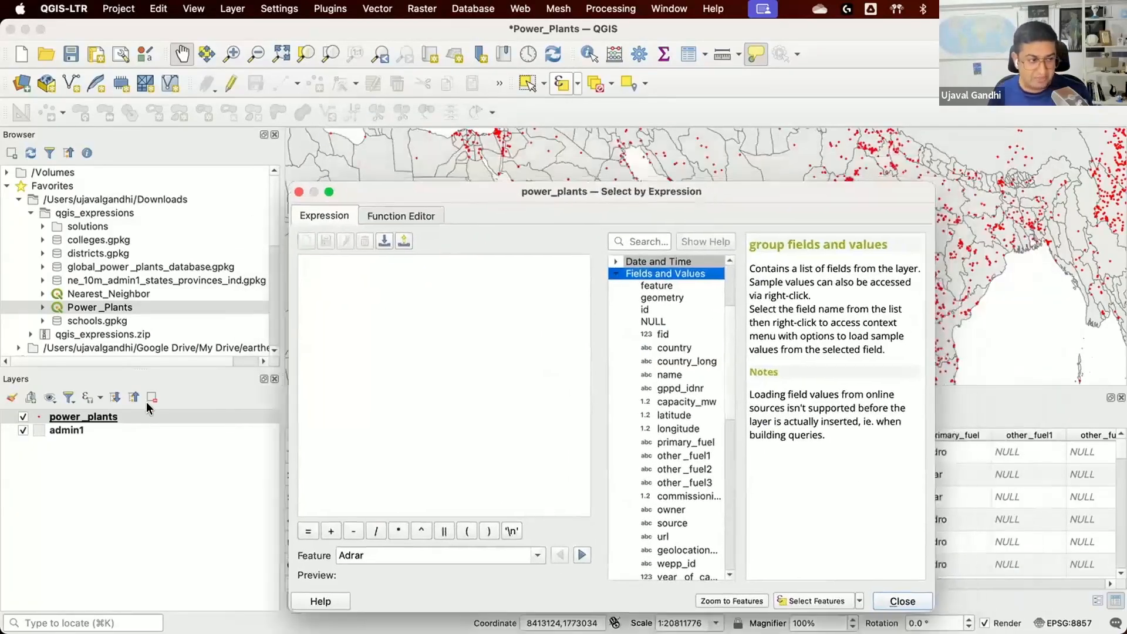
drag(488, 202, 236, 166)
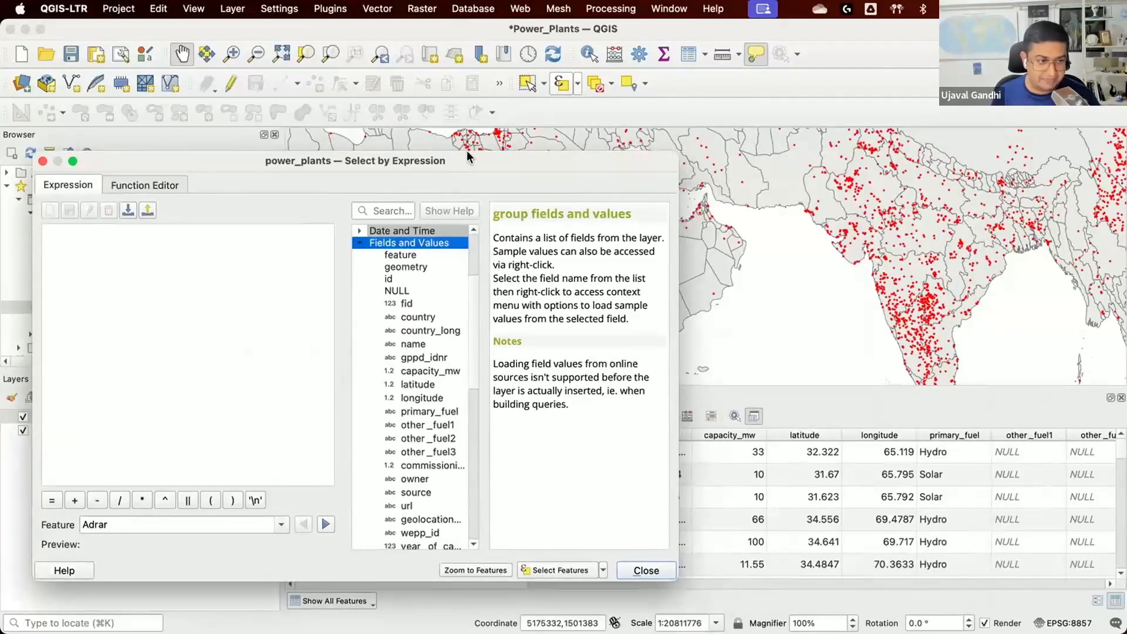
drag(467, 154, 571, 149)
Step: Build the selection expression "primary_fuel" = 'Coal', picking Coal from all unique values of the primary_fuel field
double_click(527, 406)
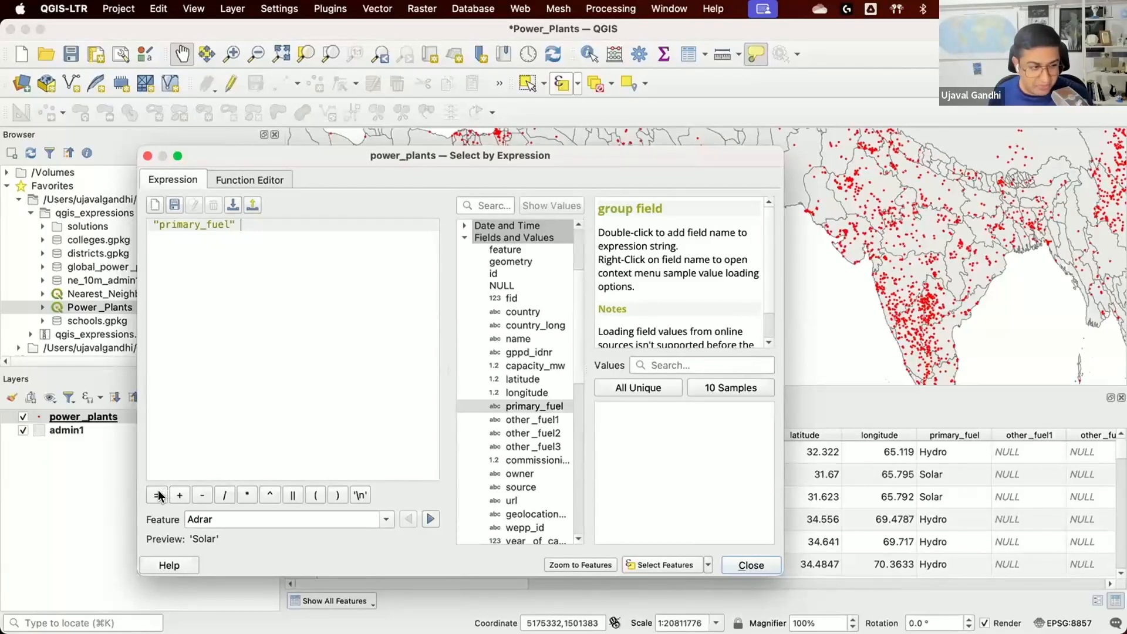
text(=)
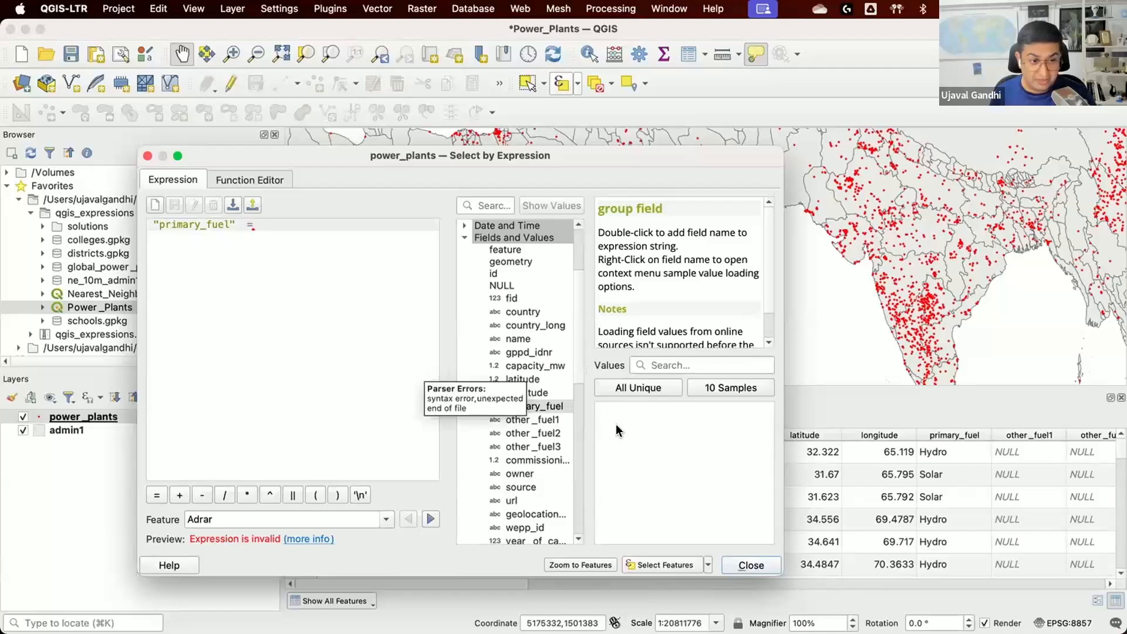
click(549, 408)
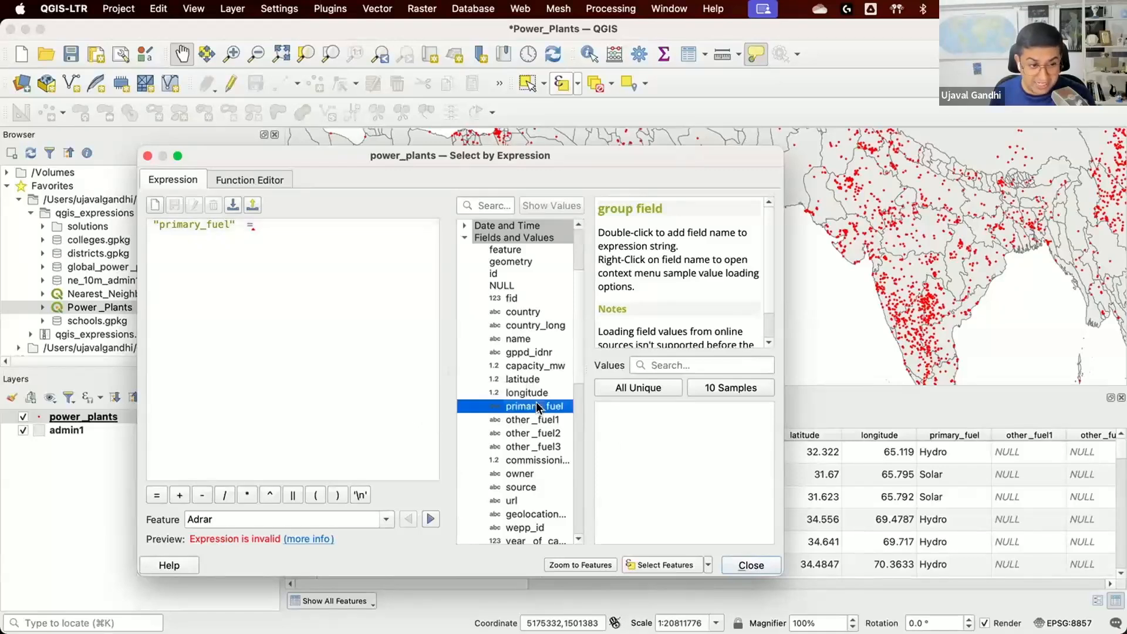
click(619, 388)
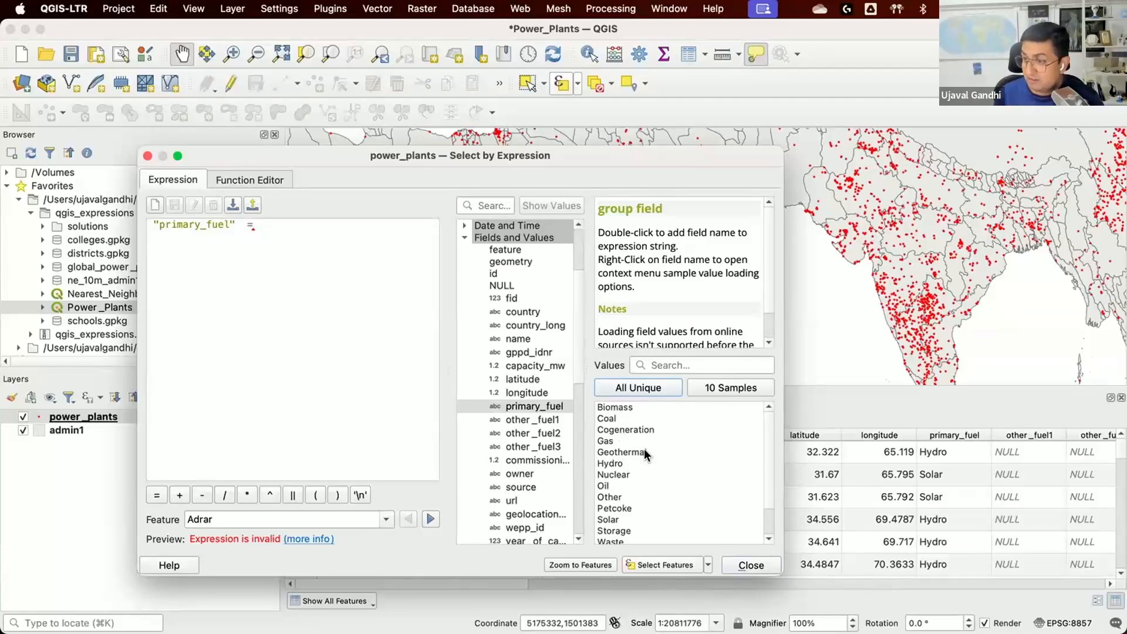
click(617, 419)
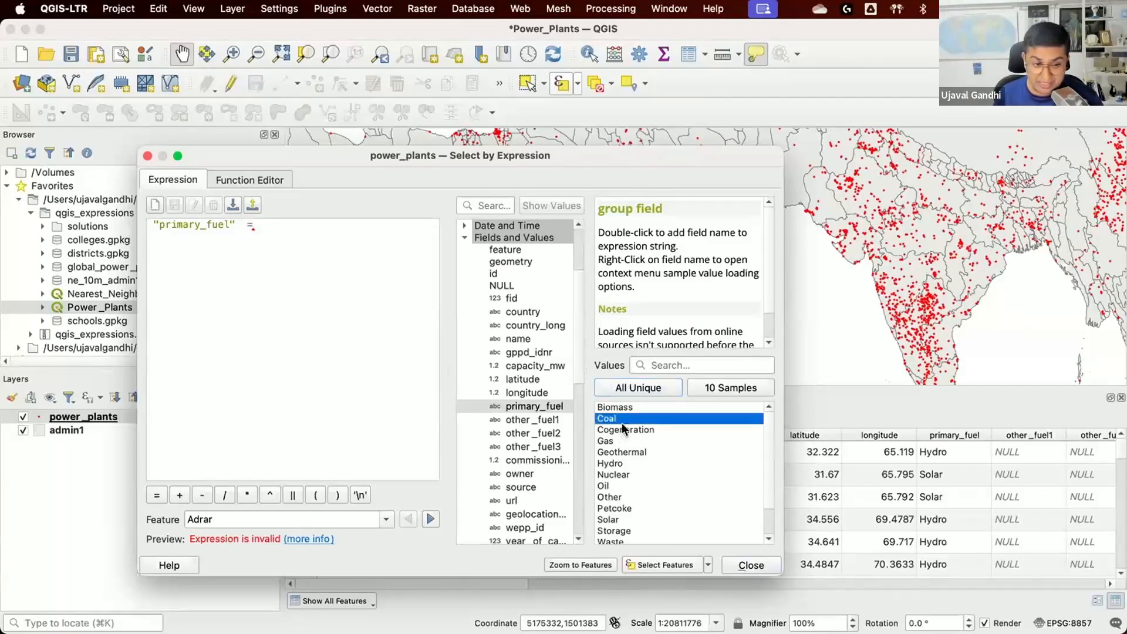
double_click(617, 419)
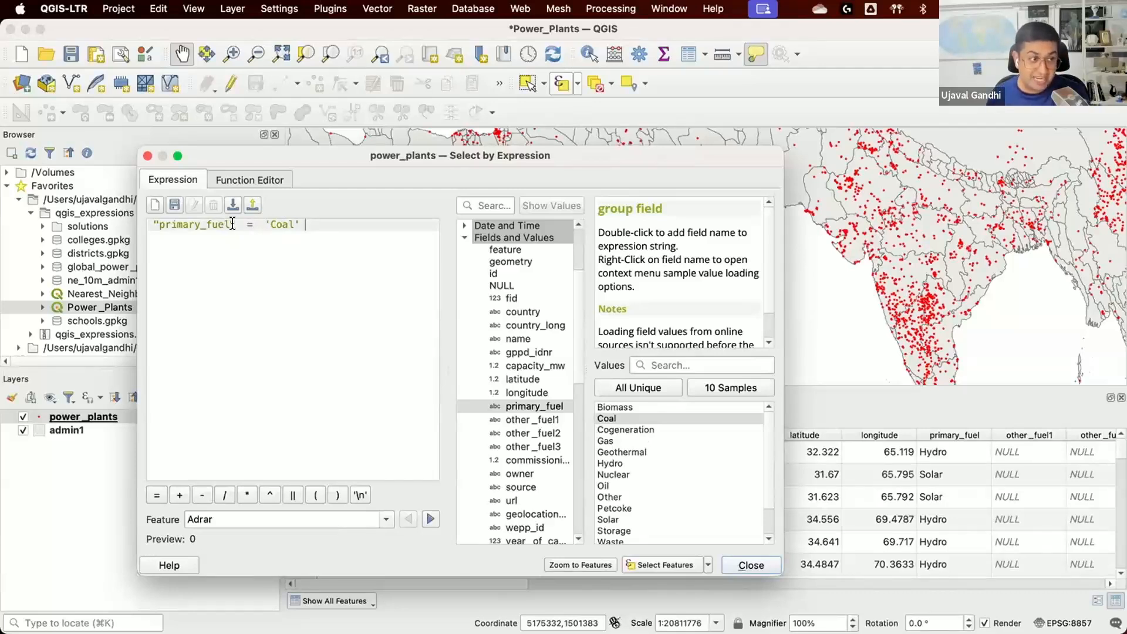
Step: Select the power plants matching the Coal expression, close the dialog and inspect the selected points across a wider area
drag(235, 225, 142, 214)
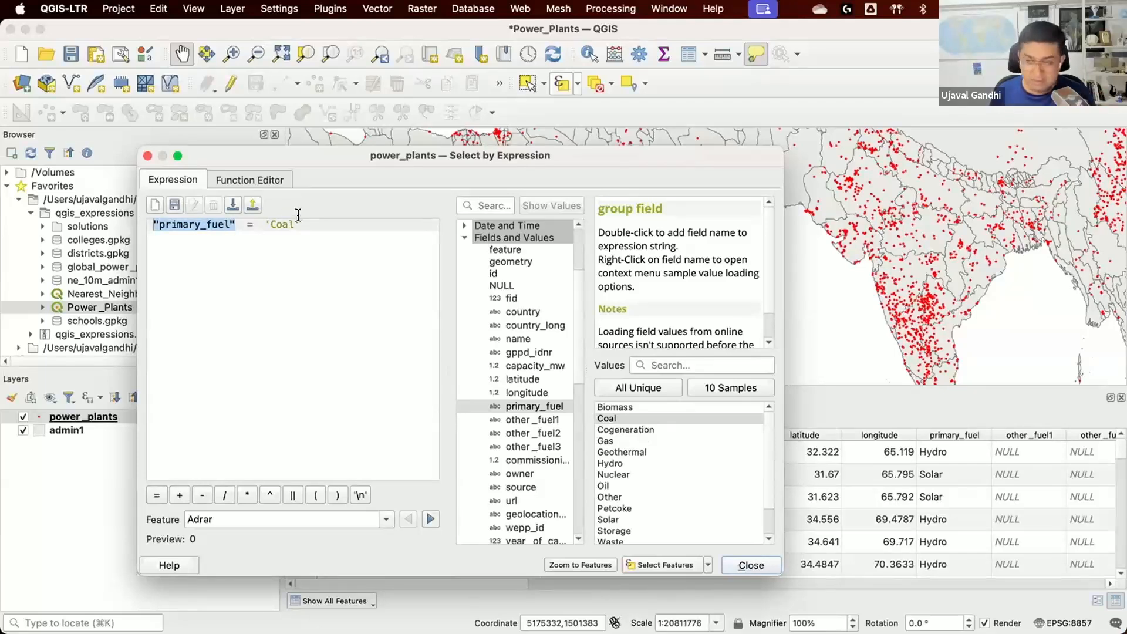
drag(300, 224, 142, 228)
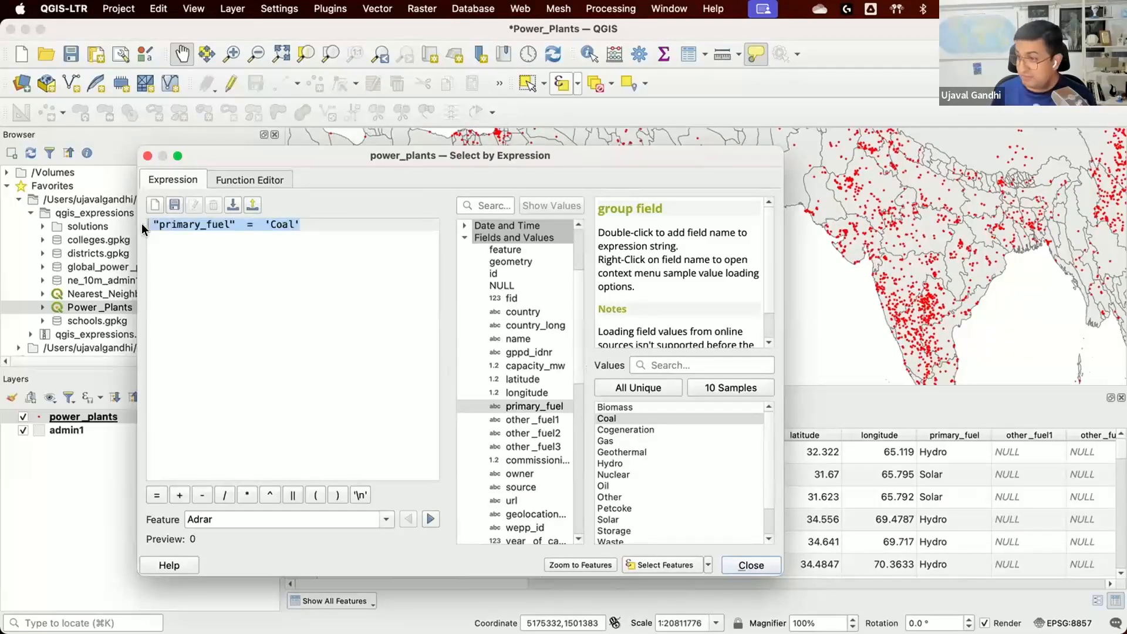
click(214, 270)
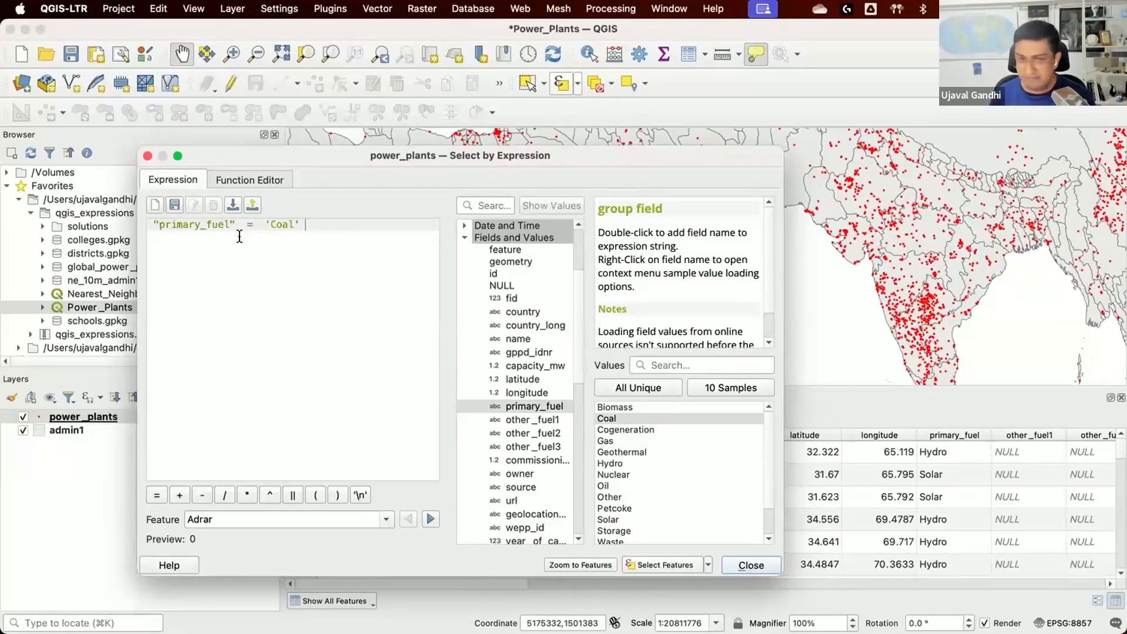
click(663, 559)
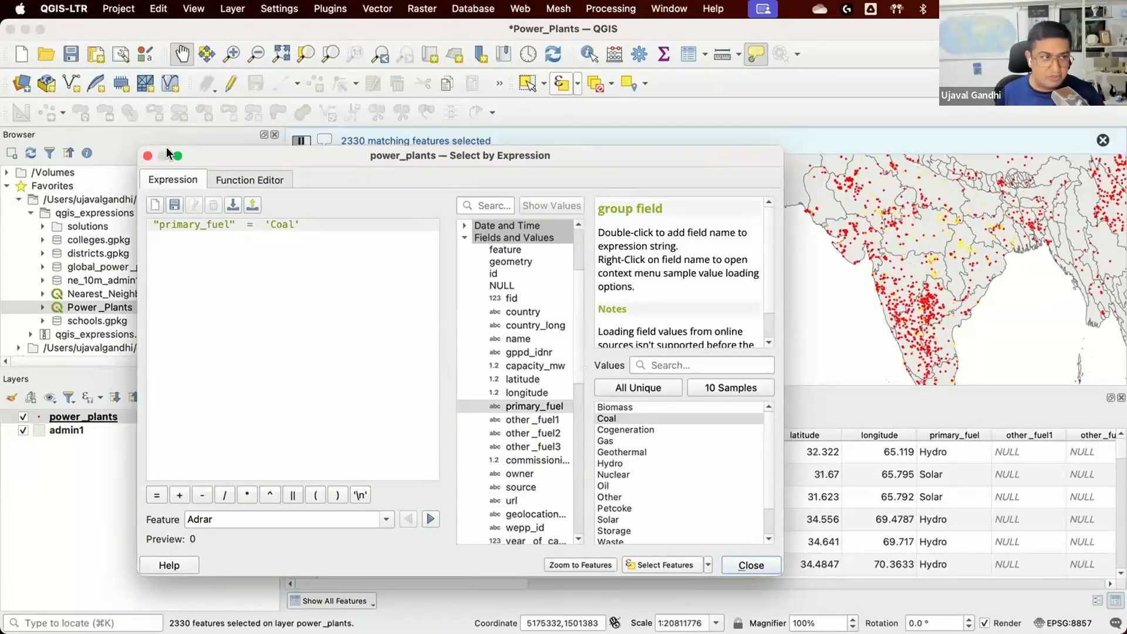
click(148, 155)
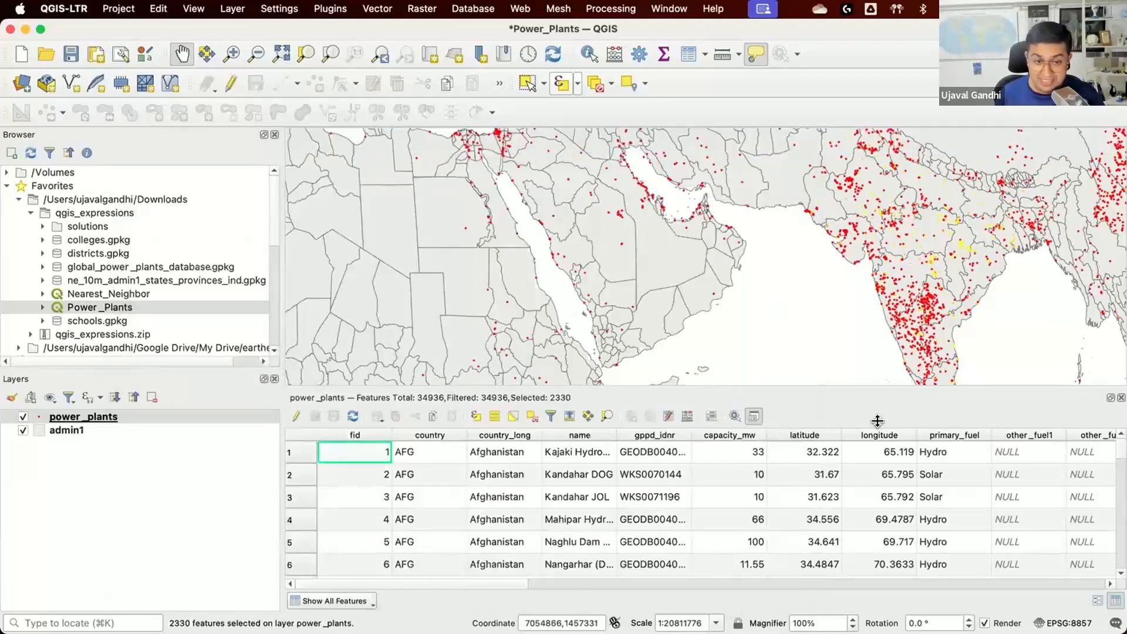
scroll(775, 255, down, 1)
drag(620, 220, 664, 290)
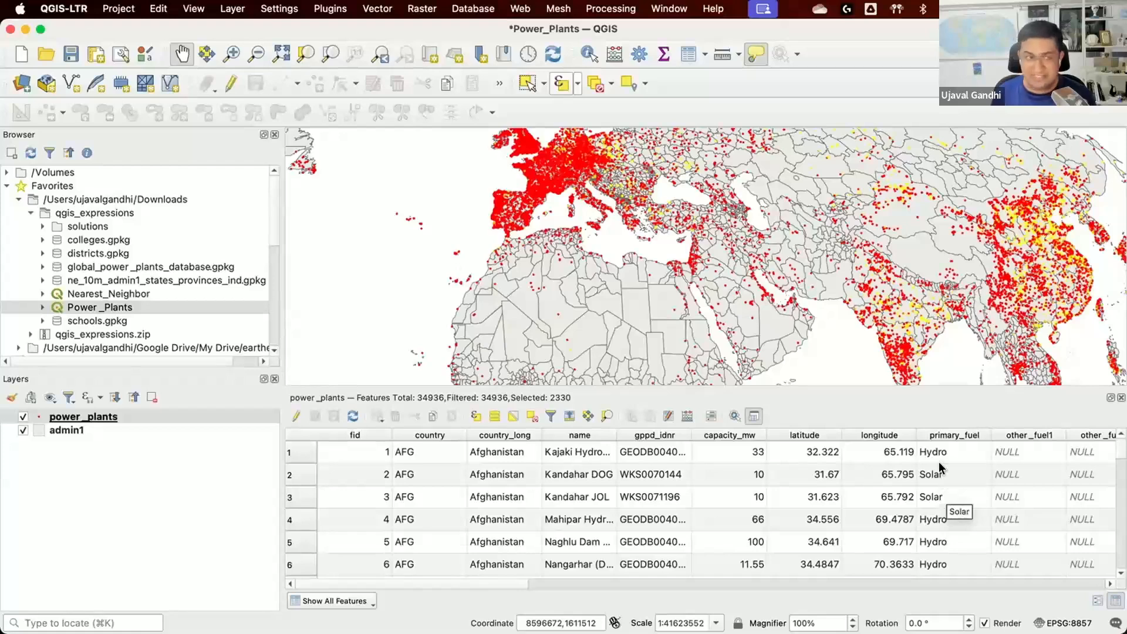
Step: Start a new Select by Expression for power_plants and begin it with the primary_fuel field followed by the IN operator
click(562, 85)
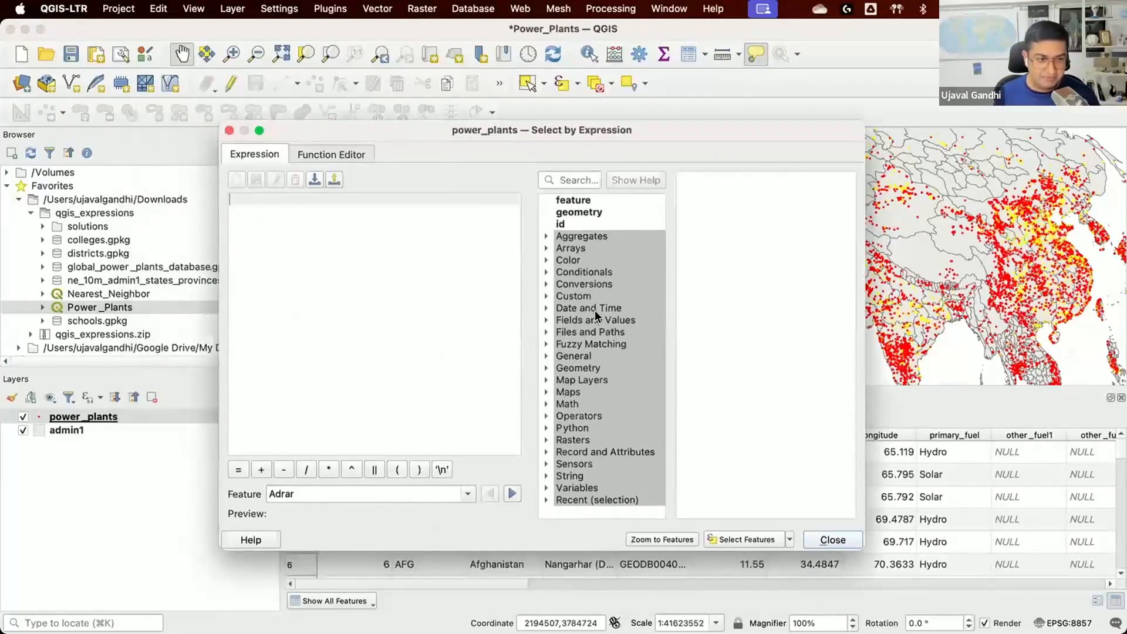
double_click(594, 319)
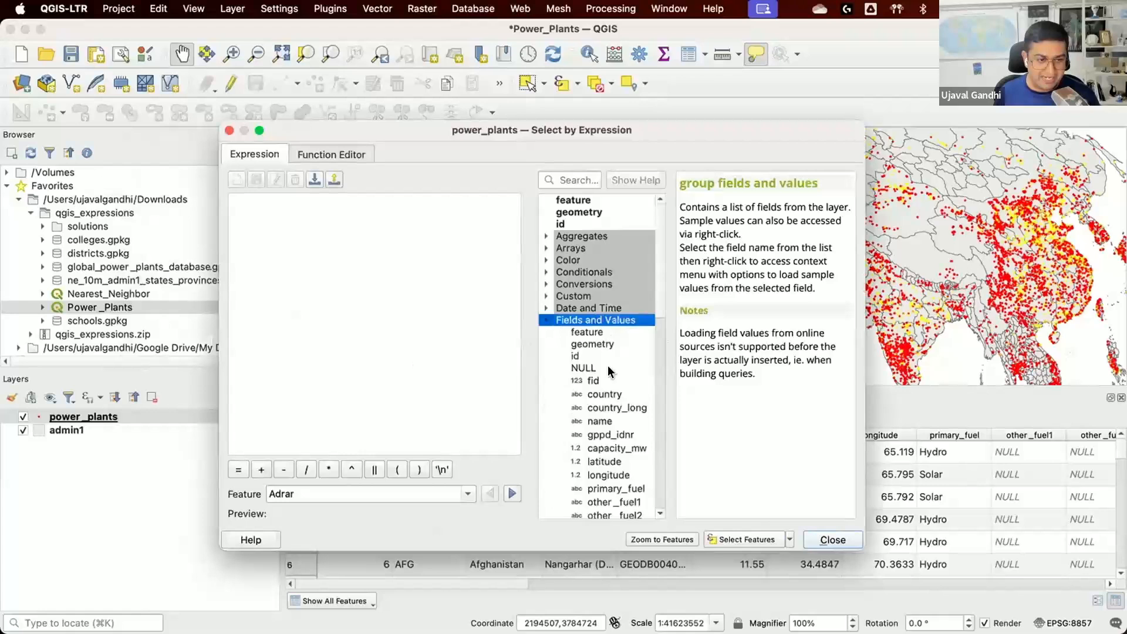
scroll(615, 421, down, 2)
double_click(607, 417)
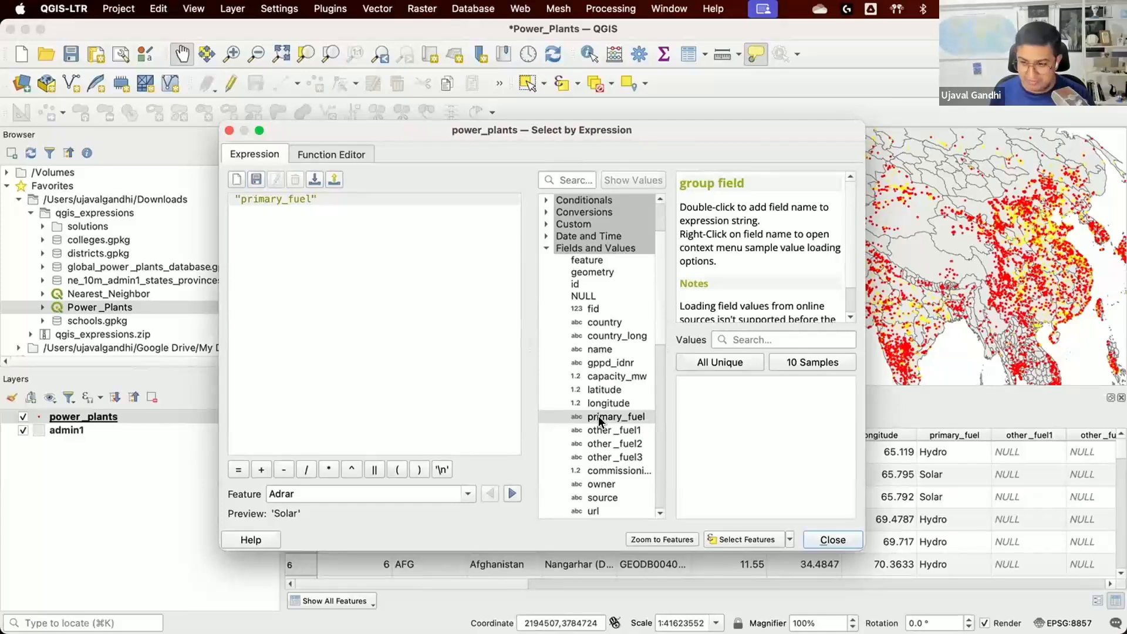
text(IN)
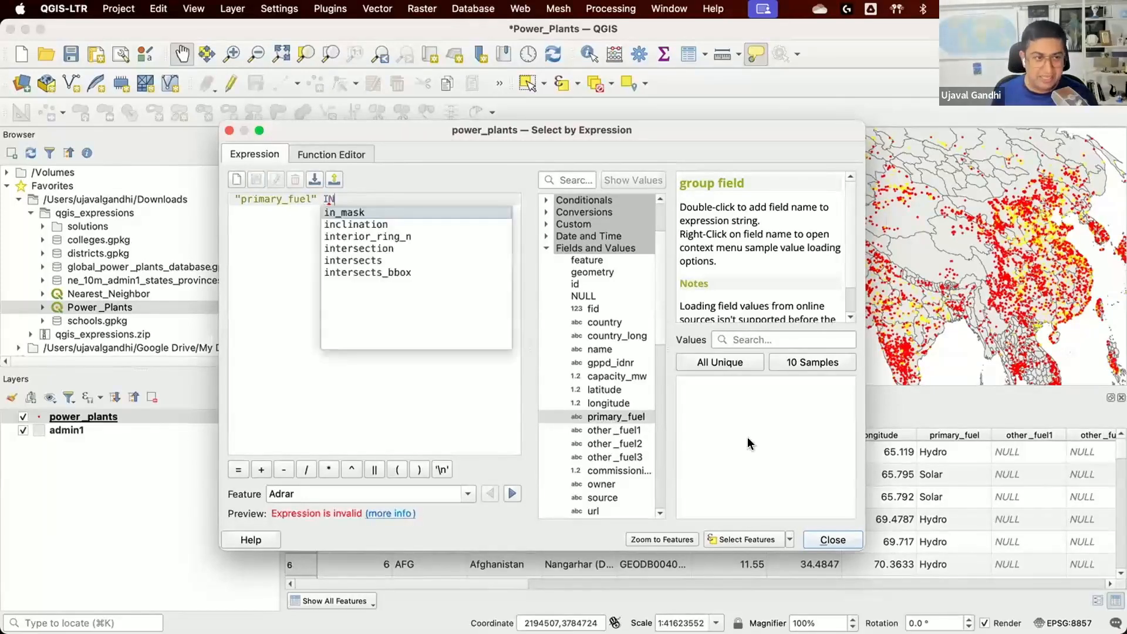
key(Escape)
Step: Look up the syntax and examples of the IN operator in the Operators function group
double_click(587, 248)
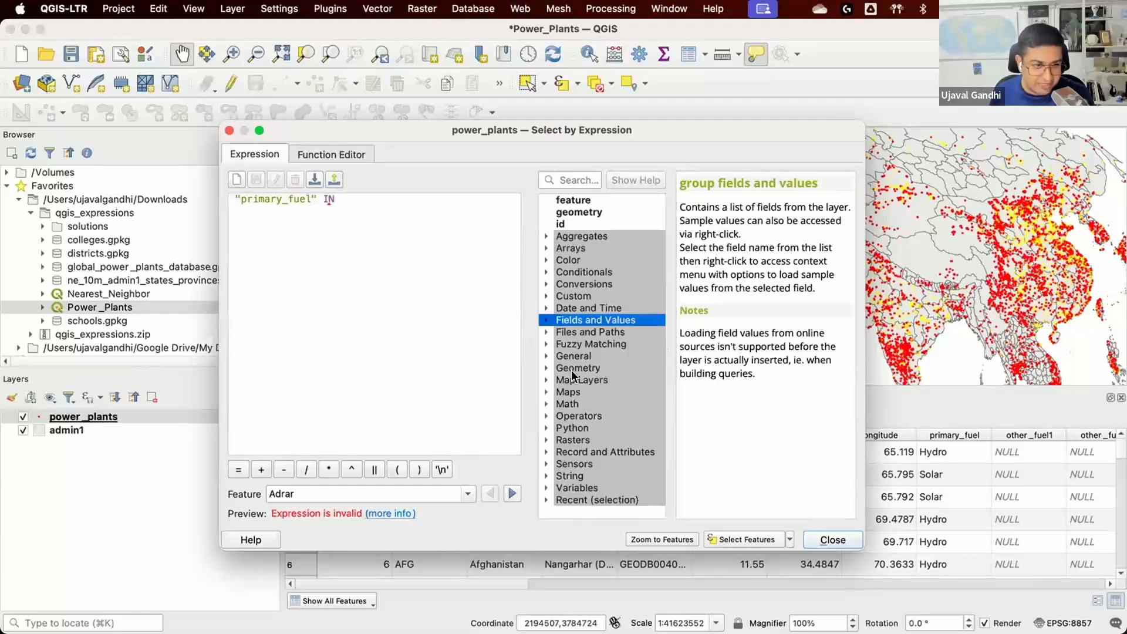
double_click(586, 417)
scroll(581, 411, down, 8)
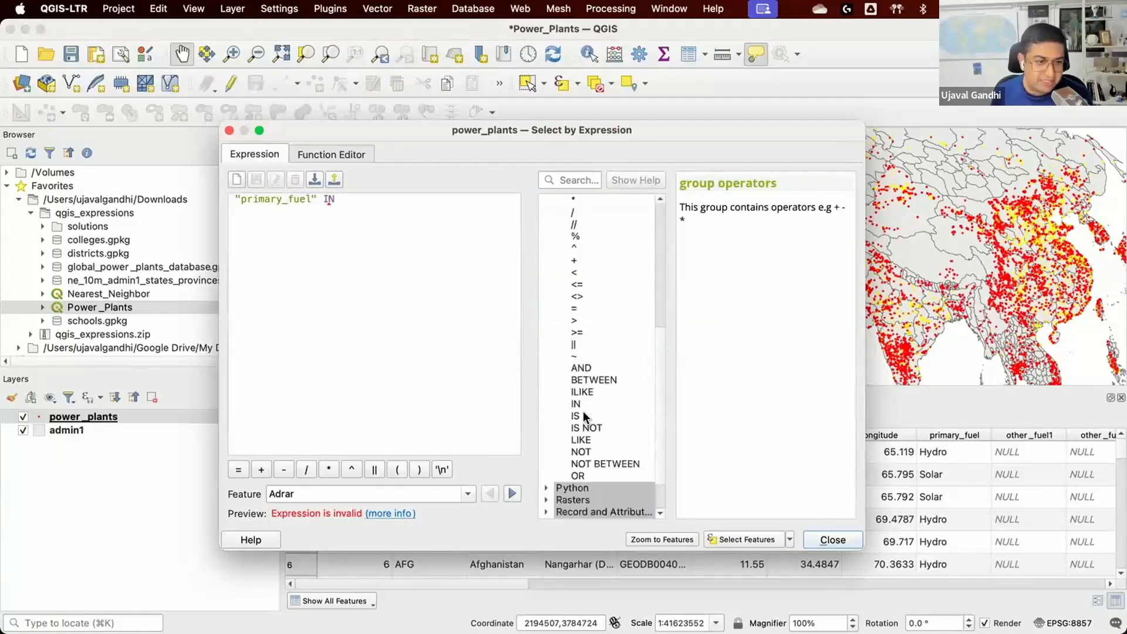
click(578, 405)
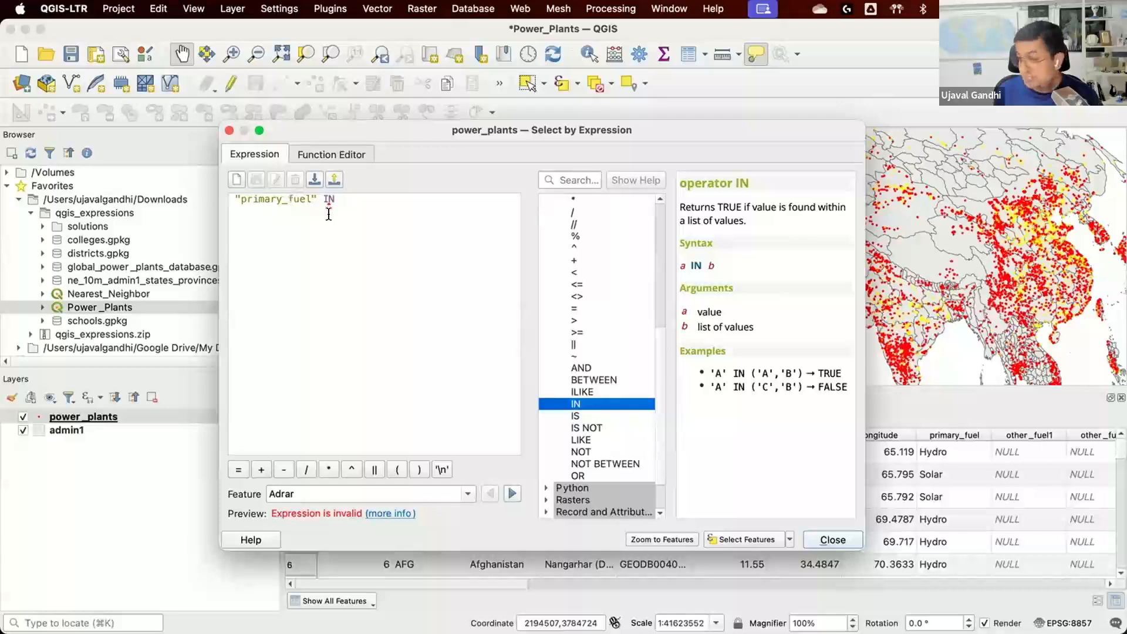
mouse_move(327, 210)
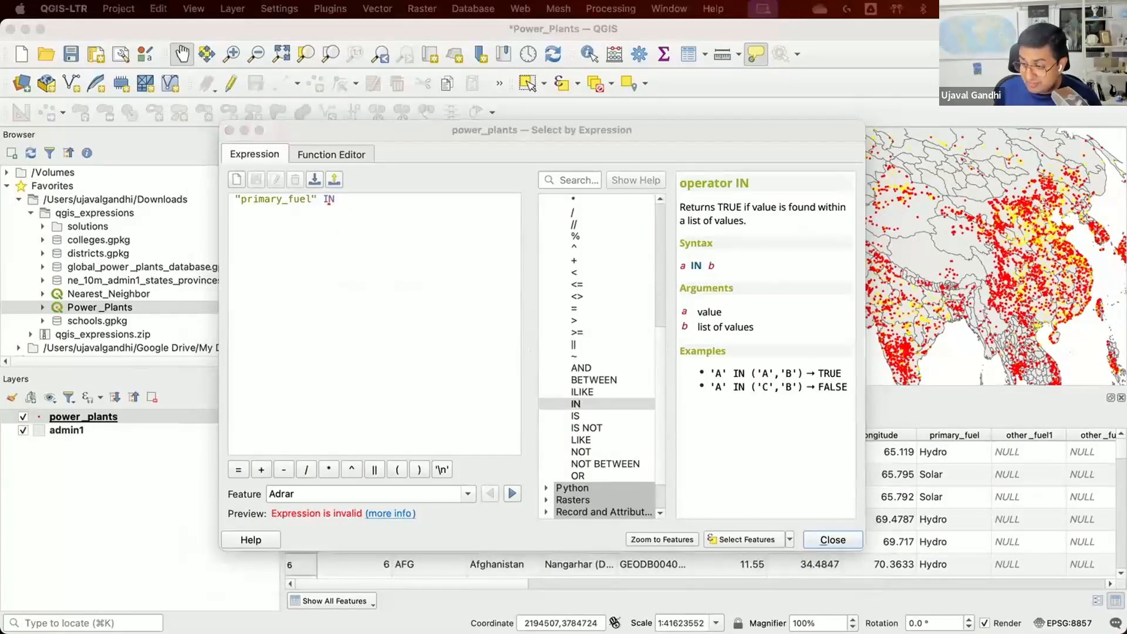
Step: Complete the IN list with 'Biomass', 'Geothermal', 'Hydro', 'Solar', 'Wind', 'Storage', 'Wave and Tidal', select the matching plants, and check them in the table
click(377, 202)
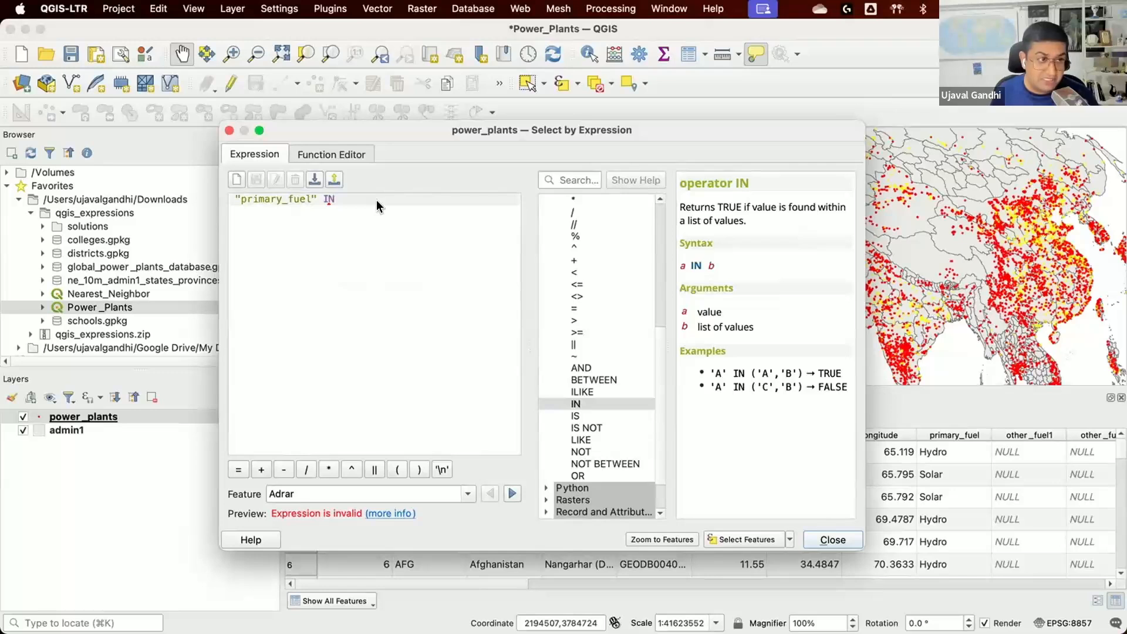
text(('Biomass', 'Geothermal', 'Hydro', 'Solar', 'Wind', 'Storage', 'Wave and Tidal'))
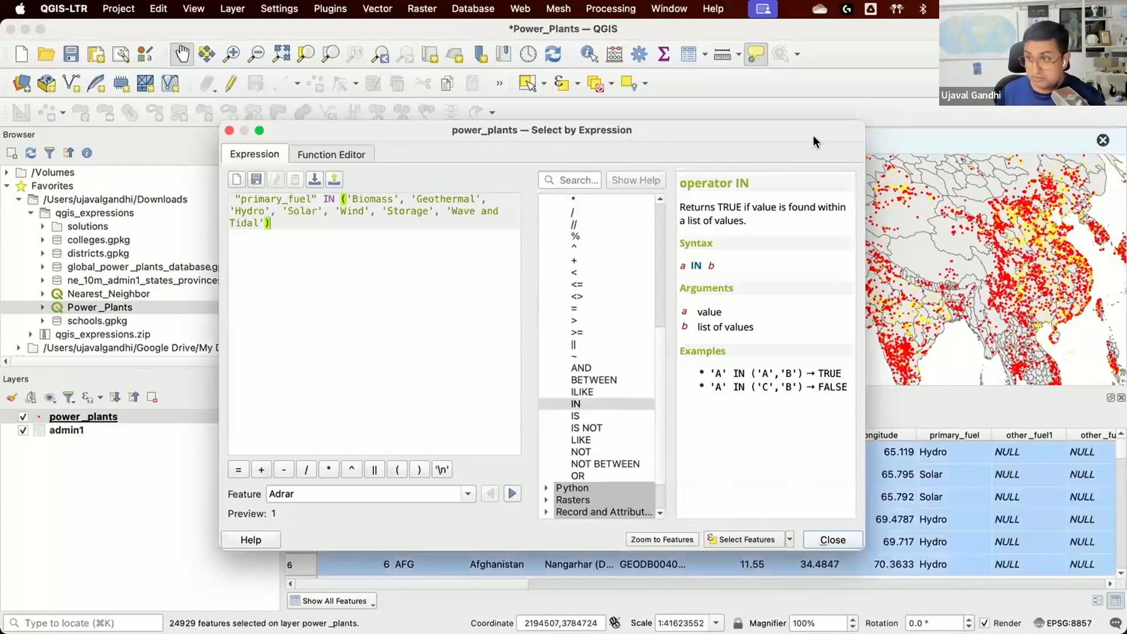
drag(812, 135, 820, 171)
drag(826, 213, 828, 209)
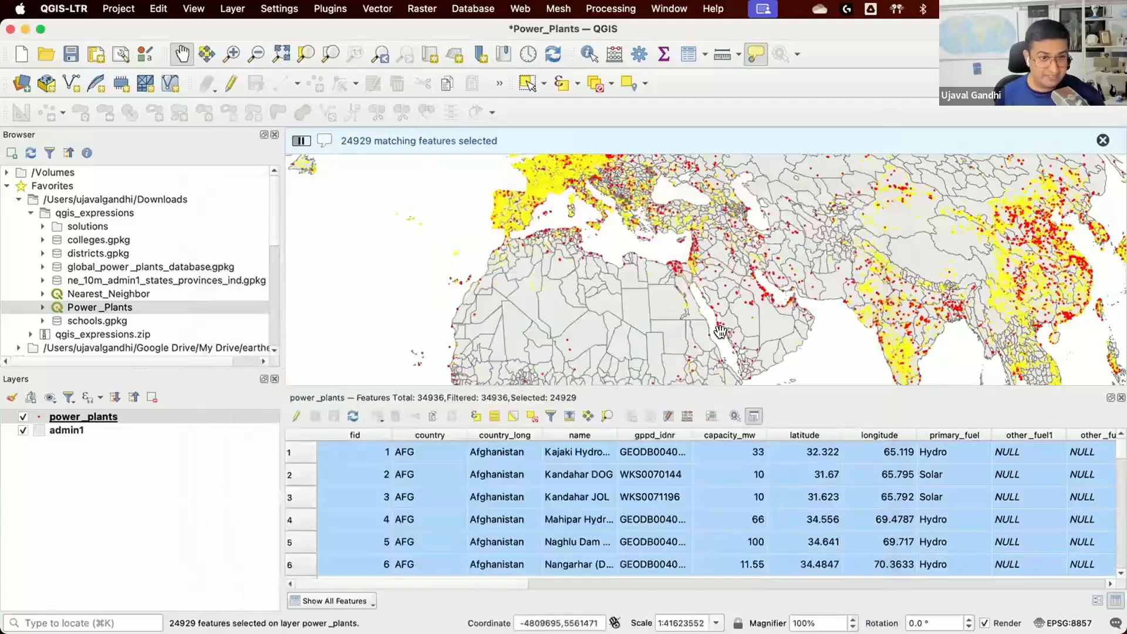
click(242, 202)
scroll(883, 524, down, 6)
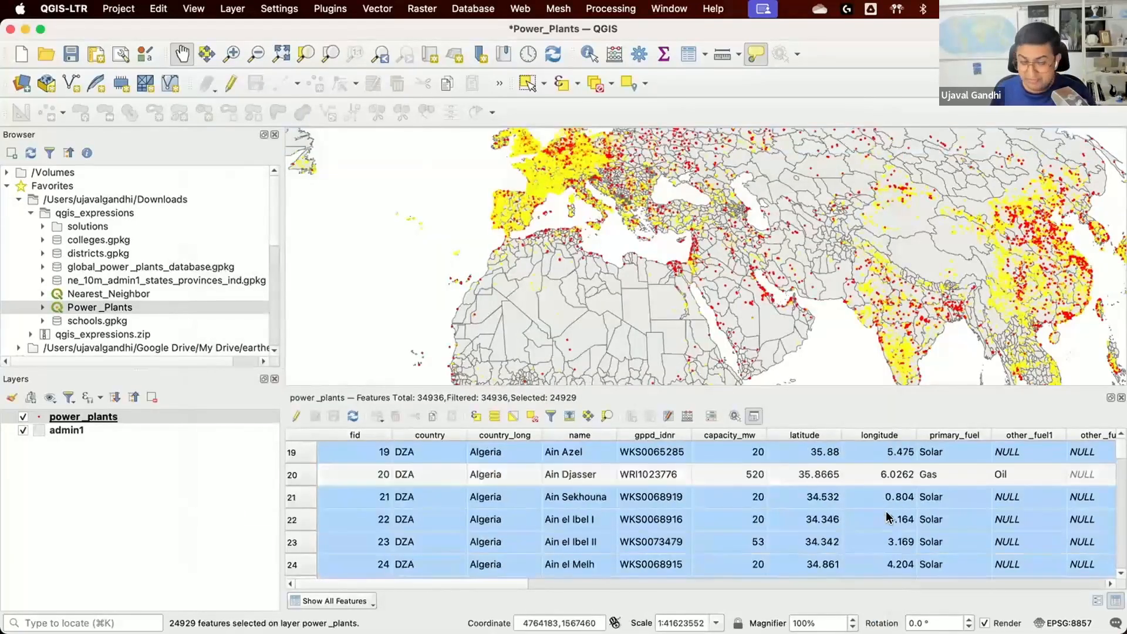
scroll(888, 517, up, 1)
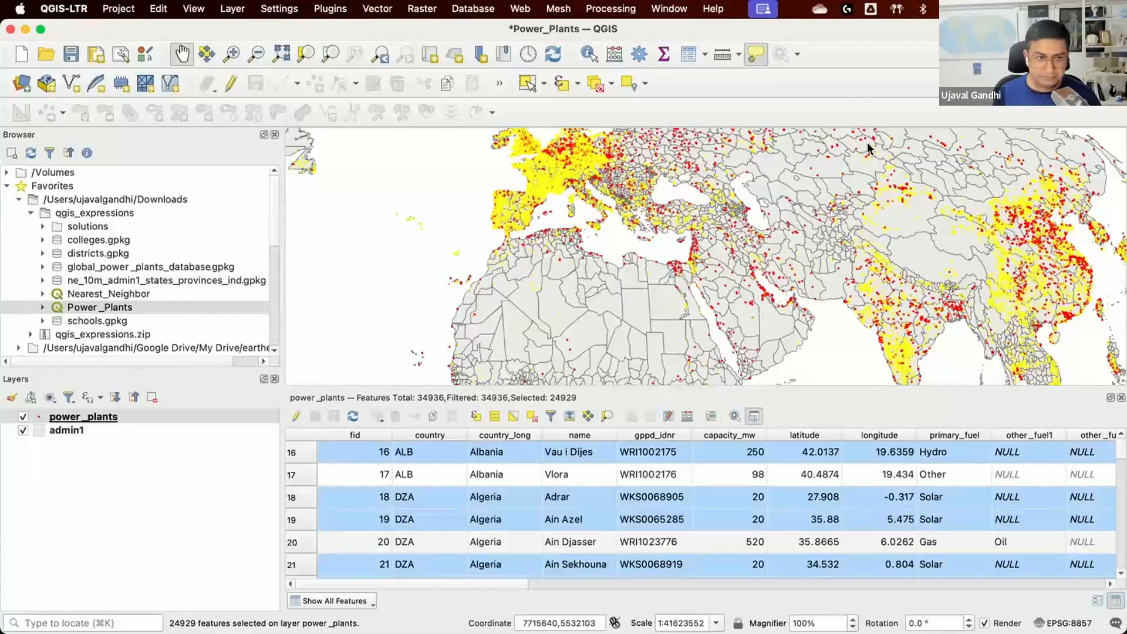
Step: Deselect all power plants and open the Processing Toolbox, narrowing it to leave more room for the map
click(597, 84)
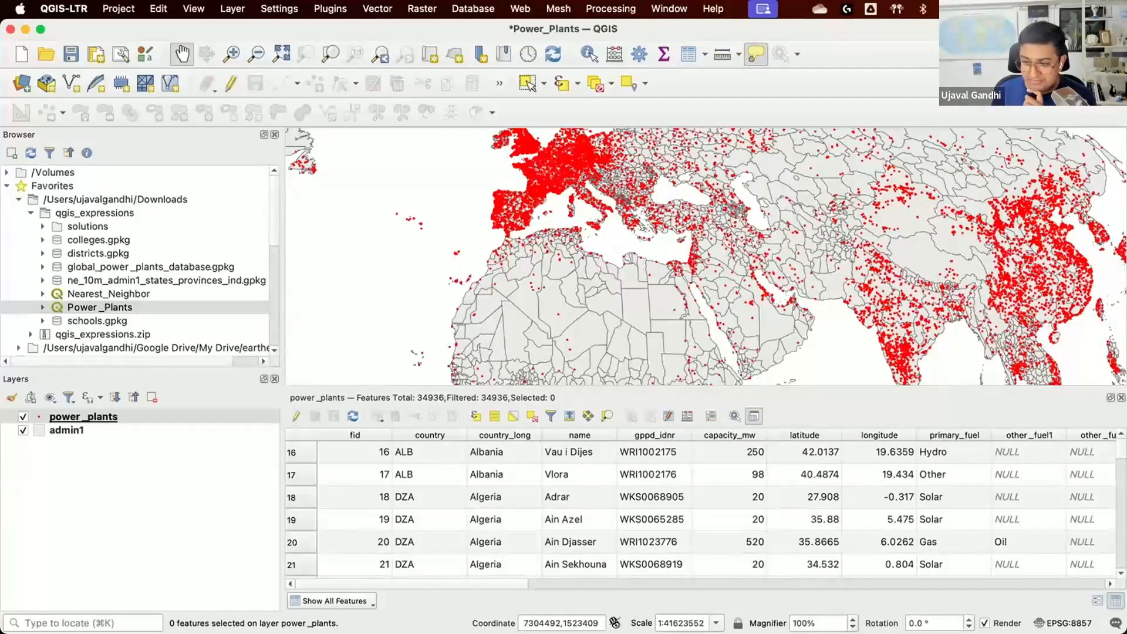
click(600, 9)
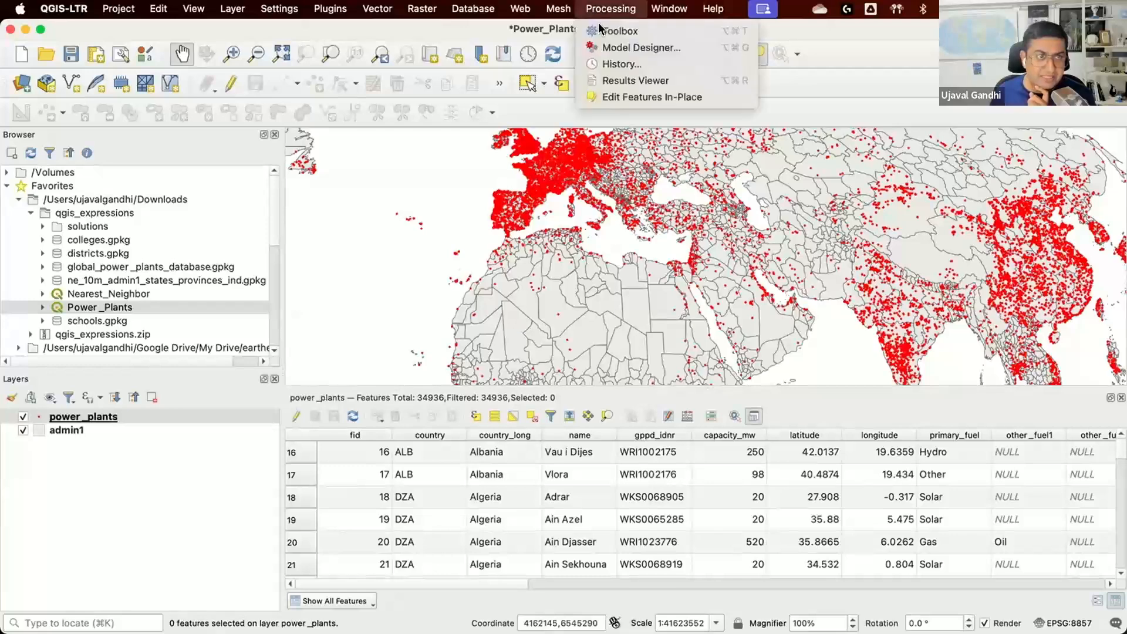
click(601, 29)
drag(769, 386, 908, 389)
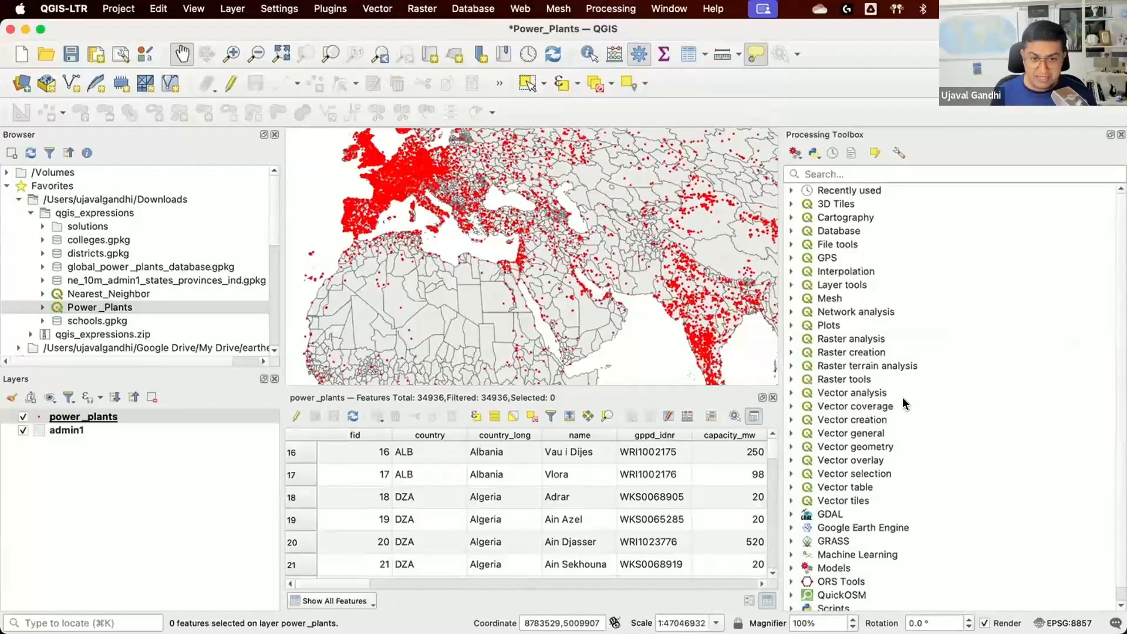
Step: Find the Extract by Expression algorithm in the toolbox by searching "extract by", and open it for the power_plants layer
click(993, 172)
text(ex)
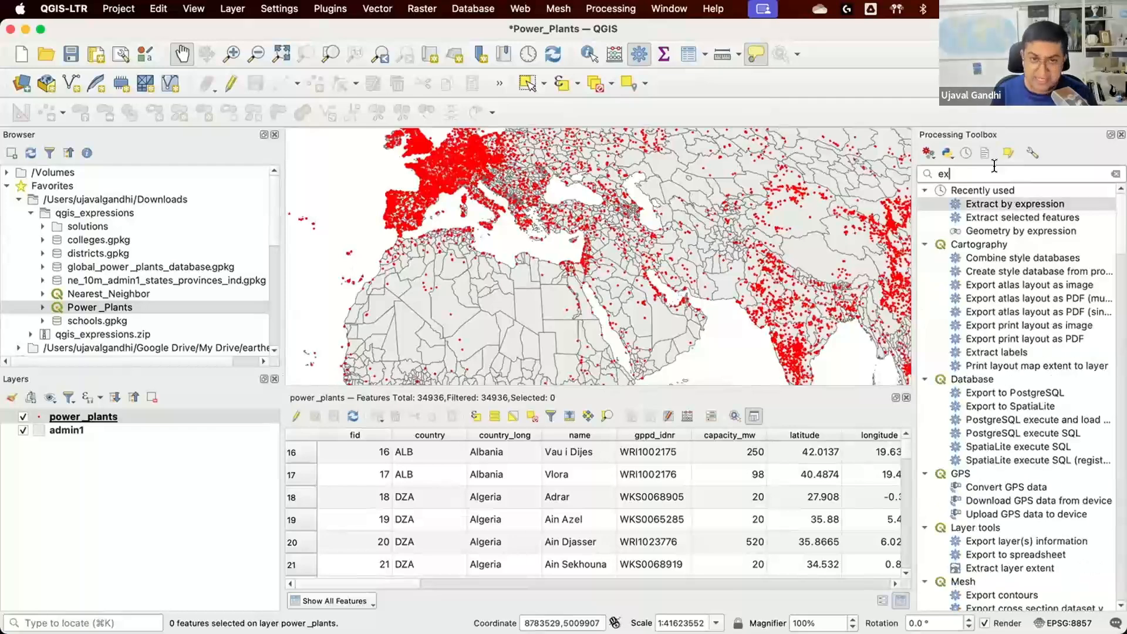
text(tract)
scroll(999, 234, down, 3)
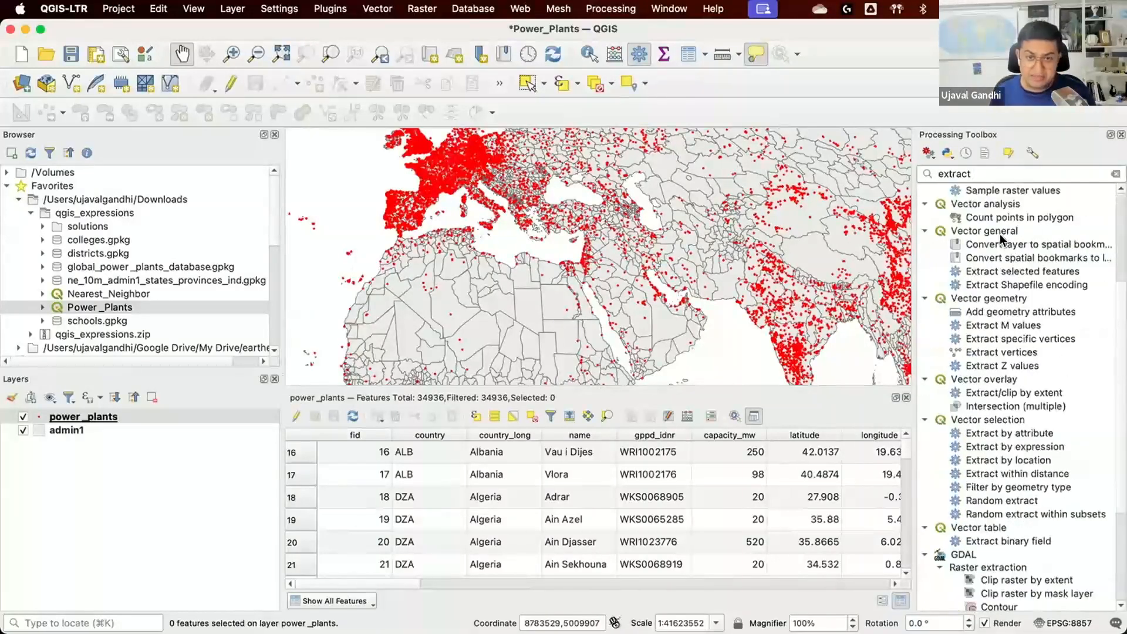
text(by)
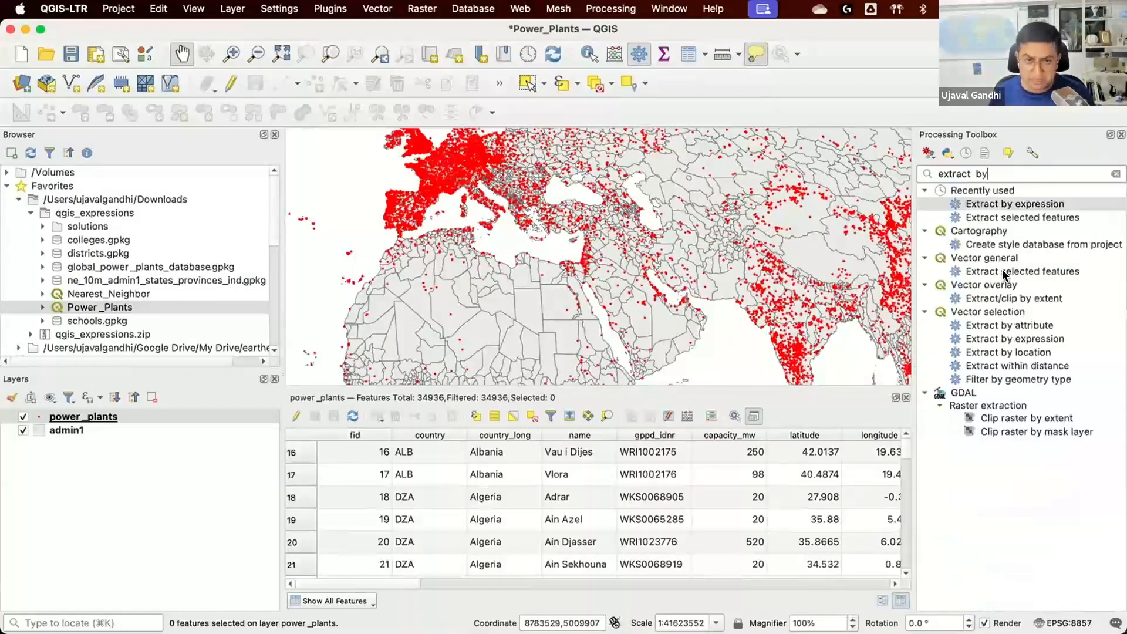
click(1011, 338)
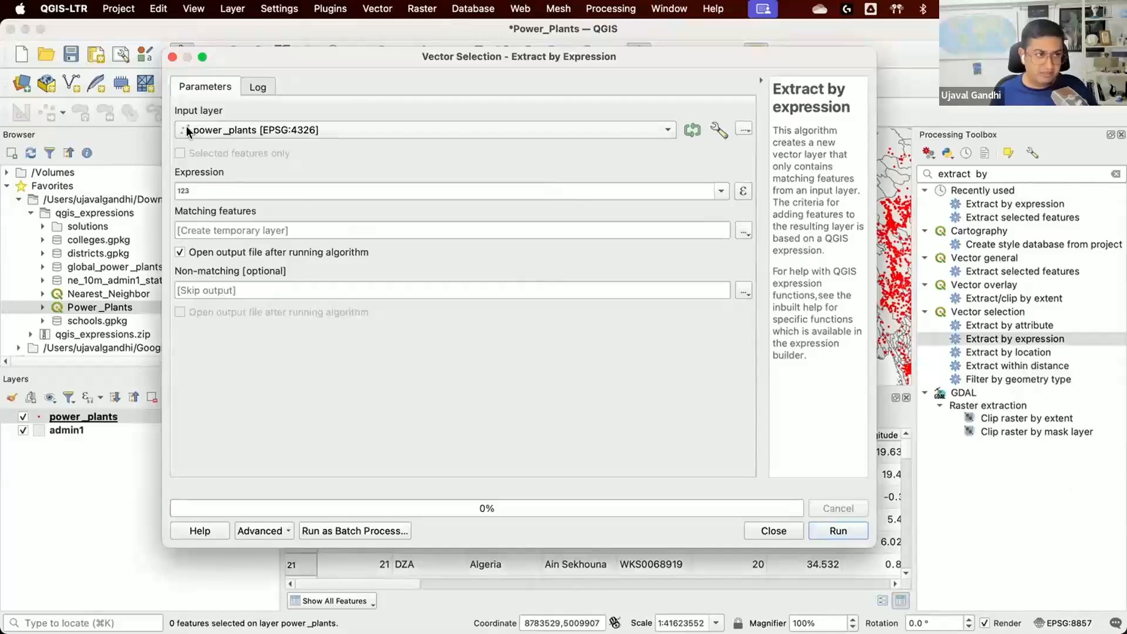
drag(316, 53, 410, 72)
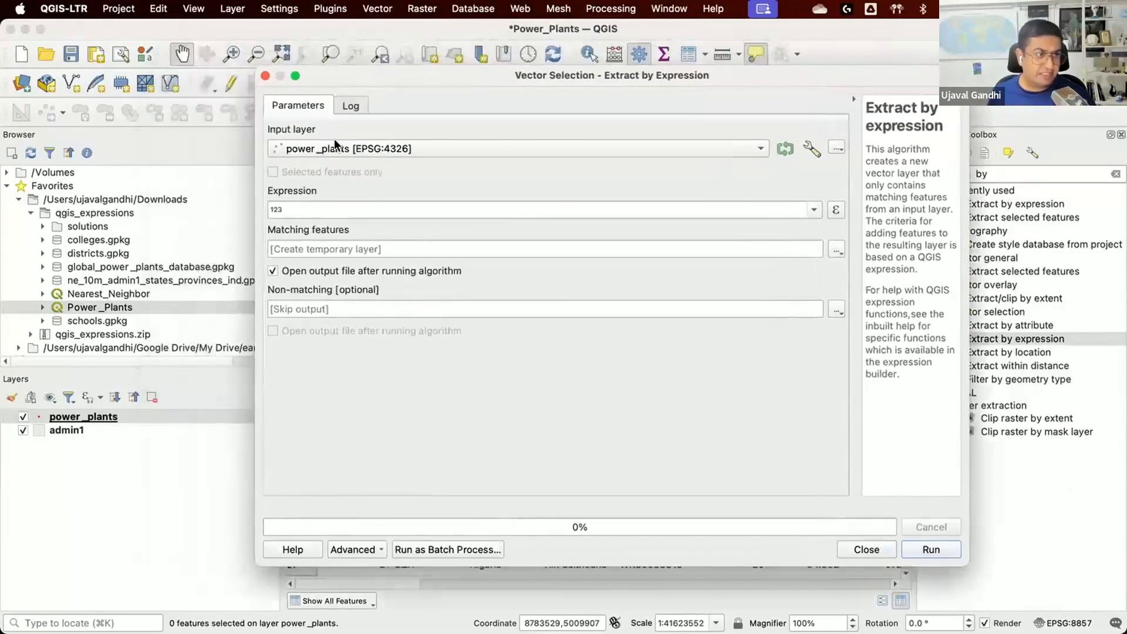
Step: Build the extraction expression "primary_fuel" = 'Hydro' in the expression builder, picking Hydro from the field's unique values, and accept it
click(411, 210)
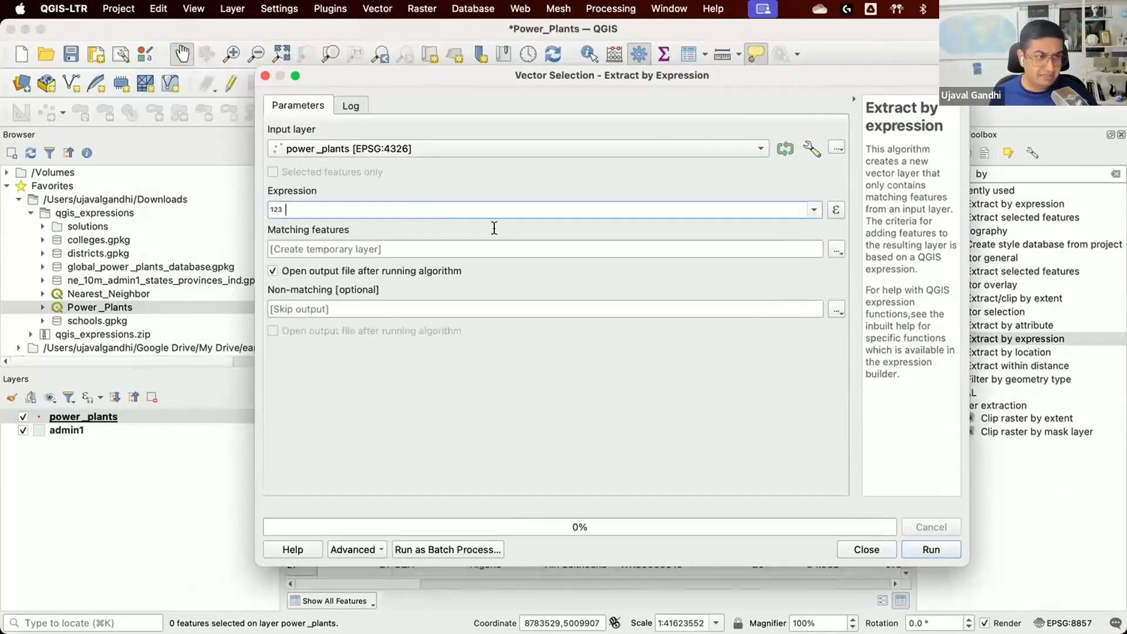
click(834, 210)
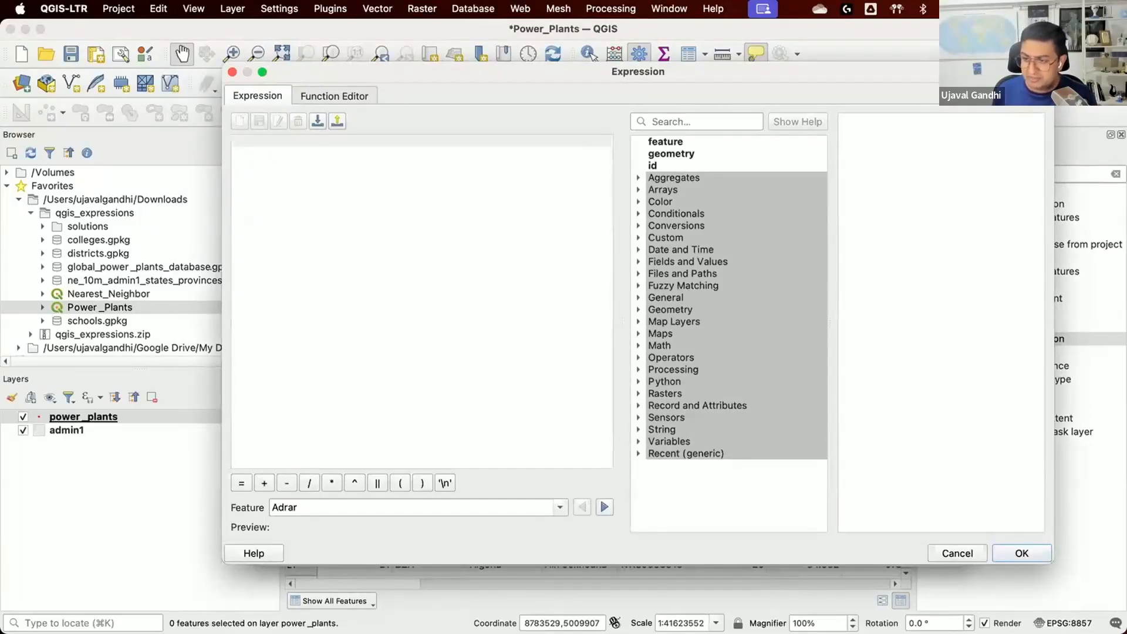
double_click(690, 261)
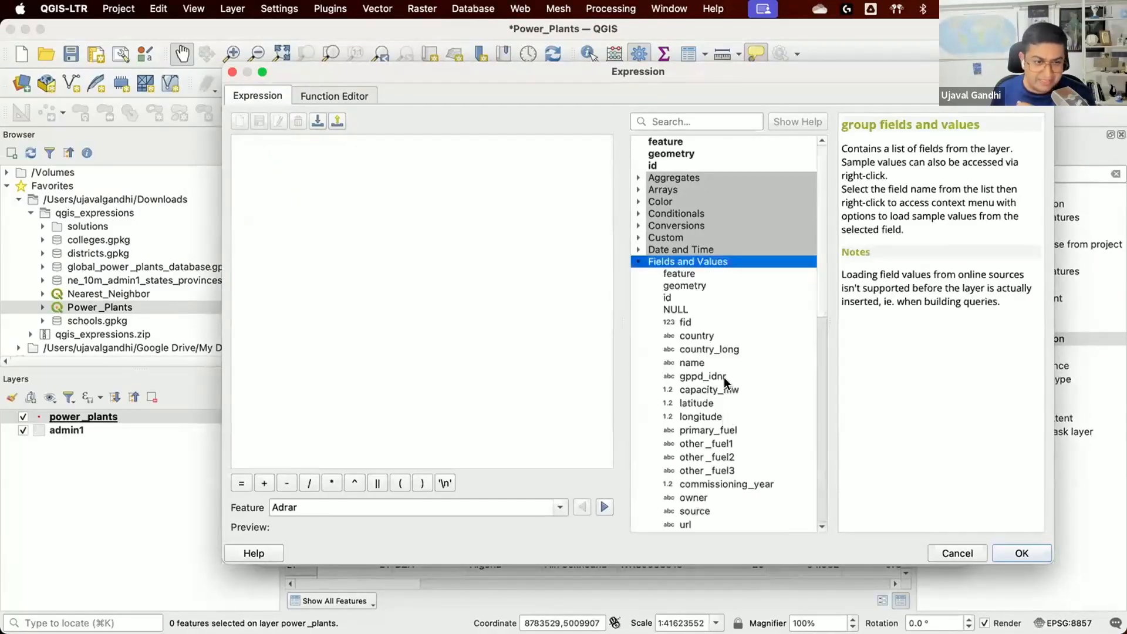
double_click(709, 430)
click(420, 192)
text(=)
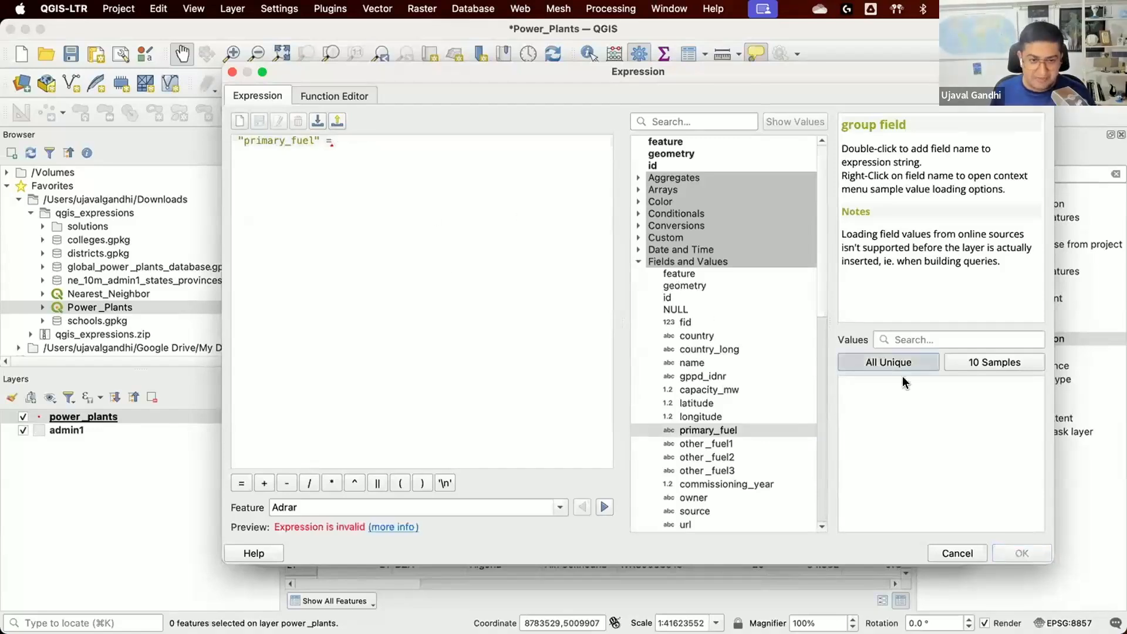
click(902, 376)
double_click(882, 415)
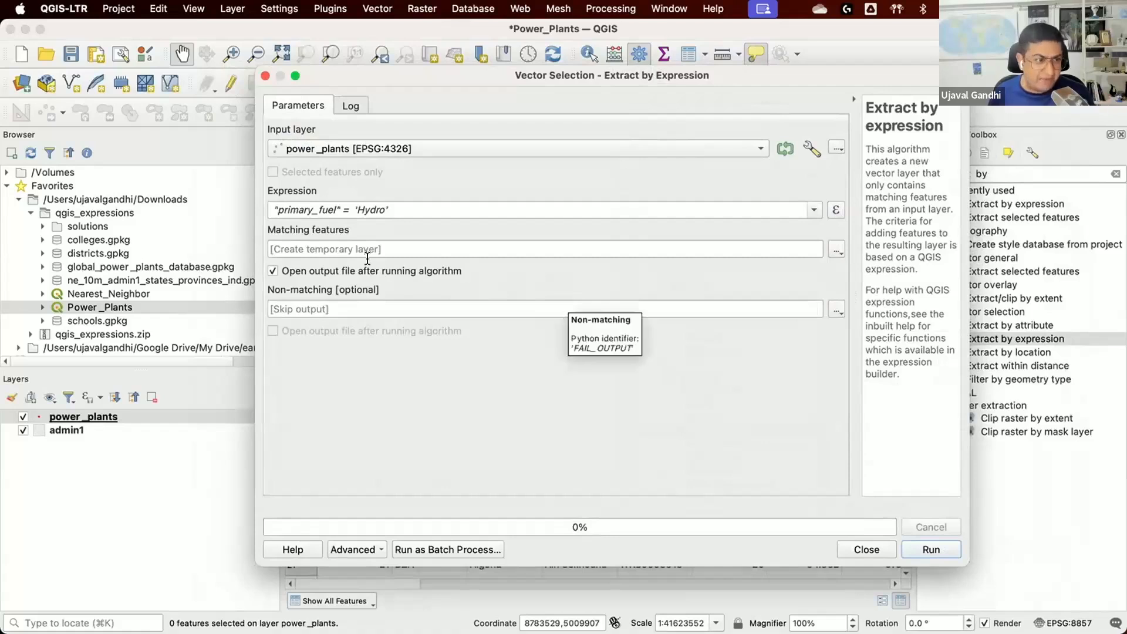
Step: Save the matching features as the GeoPackage hydro_power_plants in the qgis_expressions folder and run the extraction
click(837, 250)
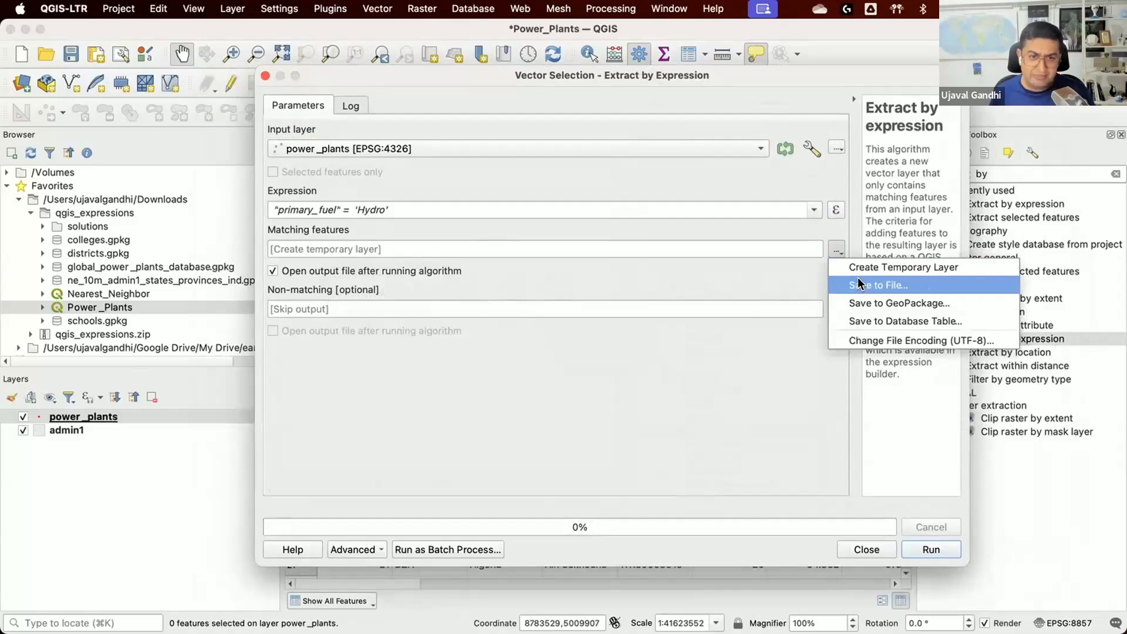
click(859, 285)
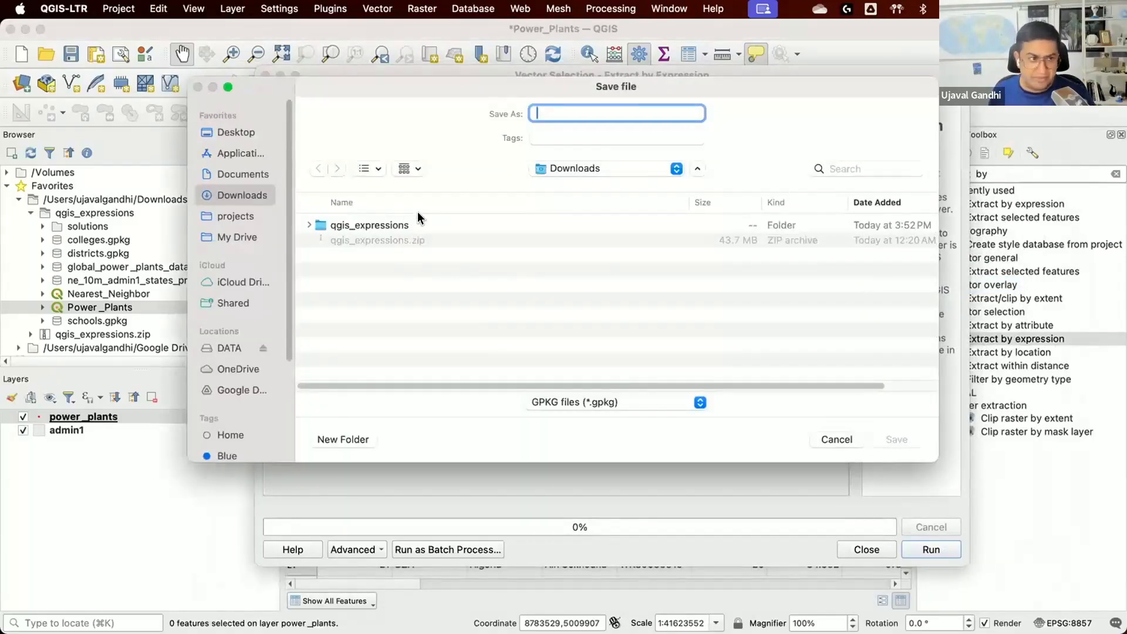
double_click(423, 225)
click(543, 105)
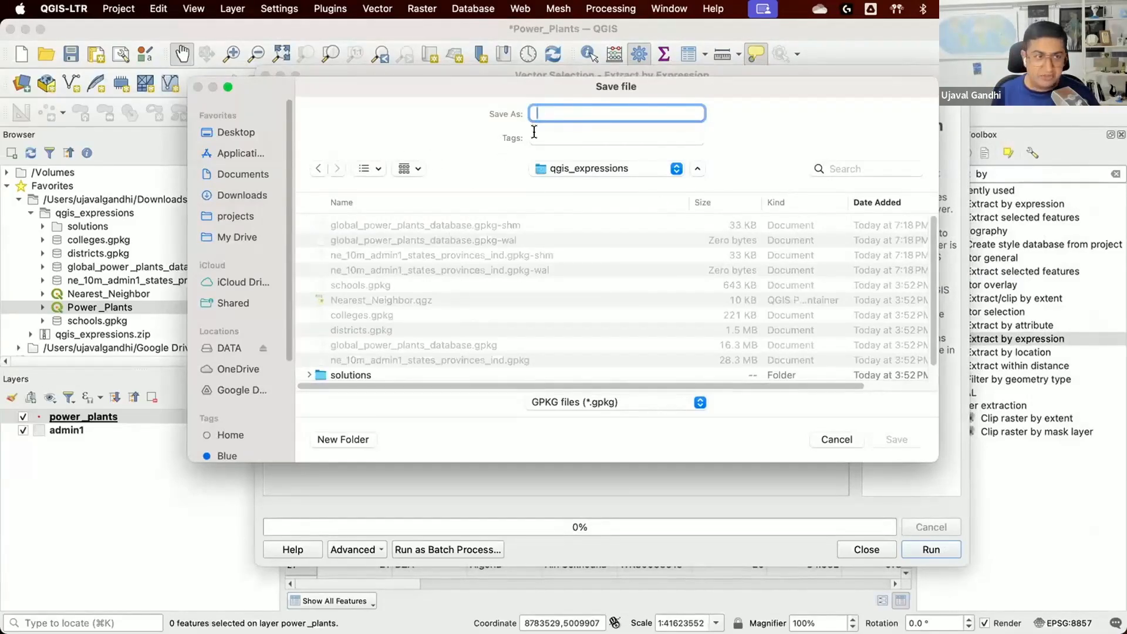
text(hydr)
key(BackSpace)
key(BackSpace)
key(BackSpace)
key(BackSpace)
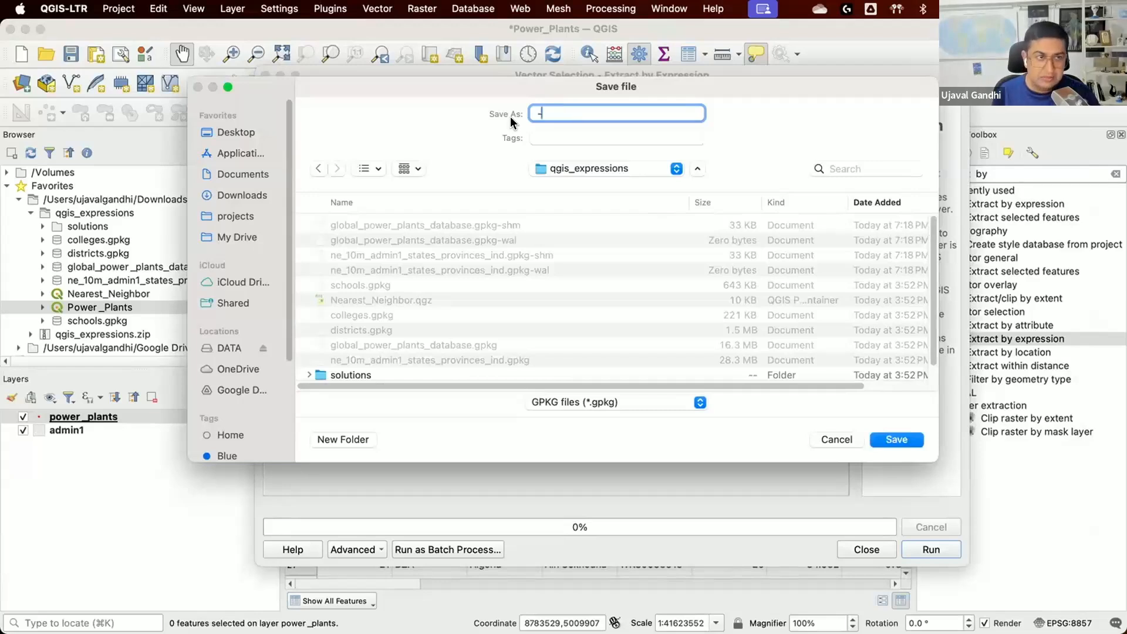
text(hydro_)
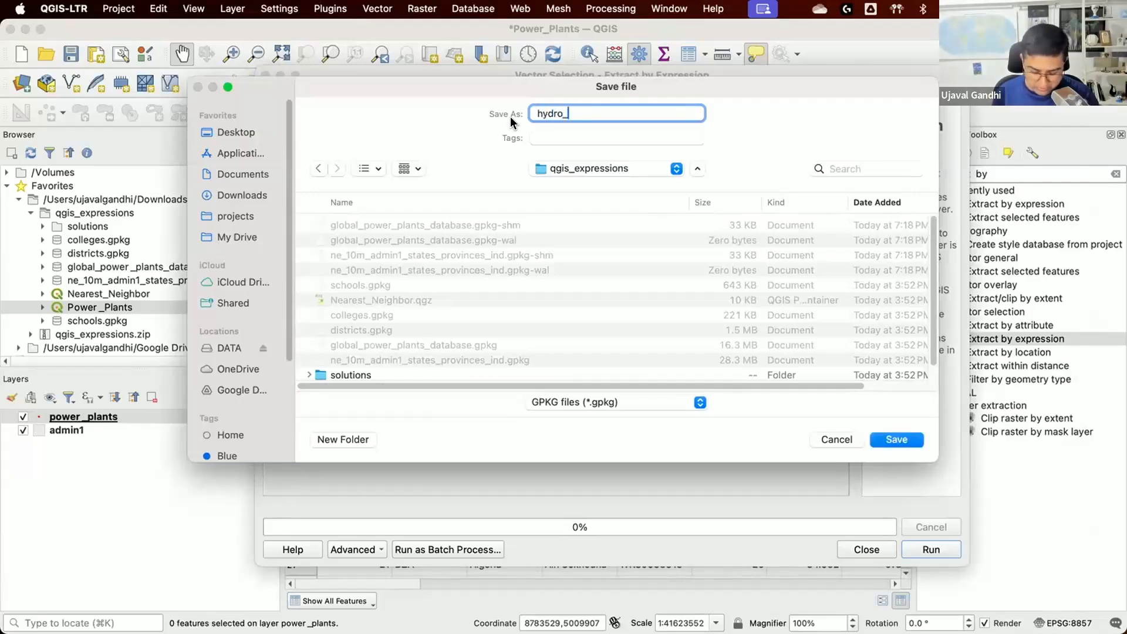
text(power_plants)
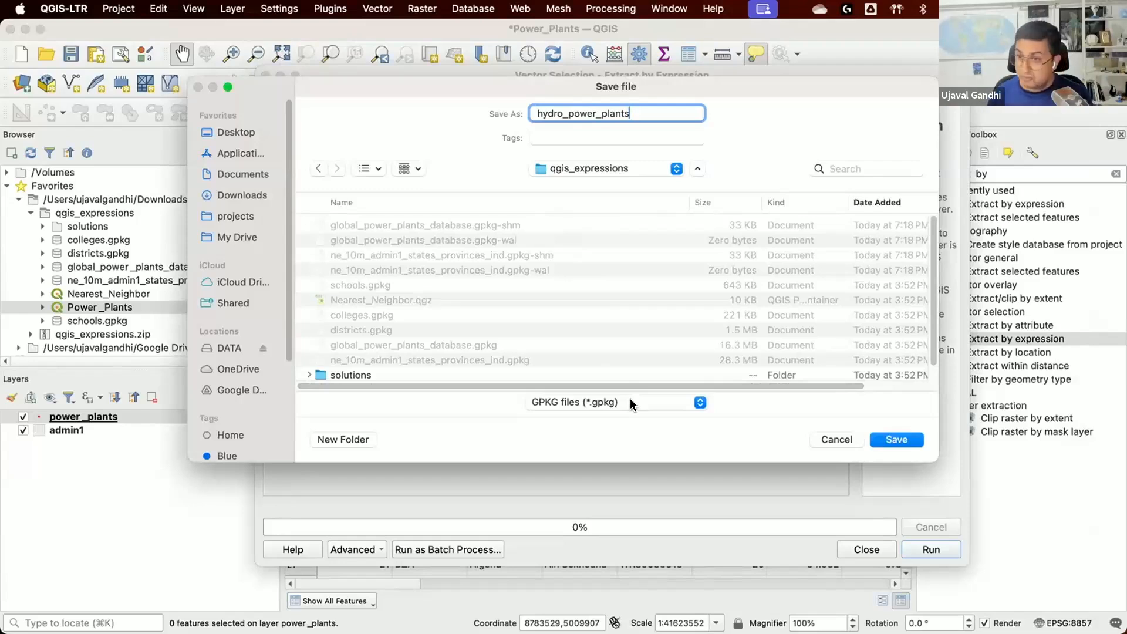
click(895, 439)
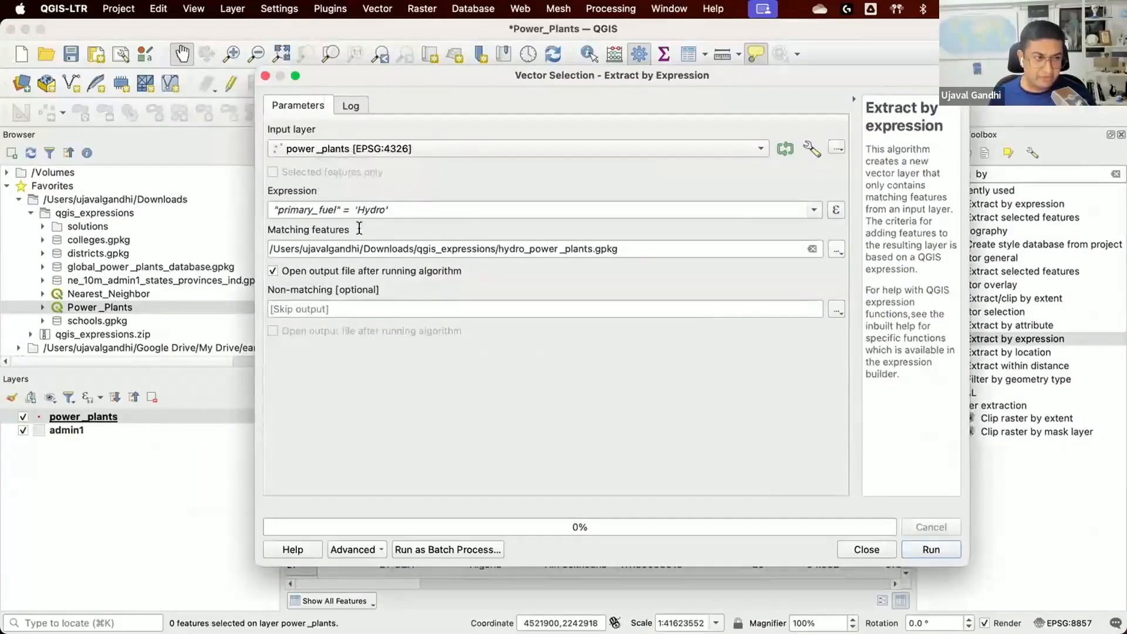
click(939, 548)
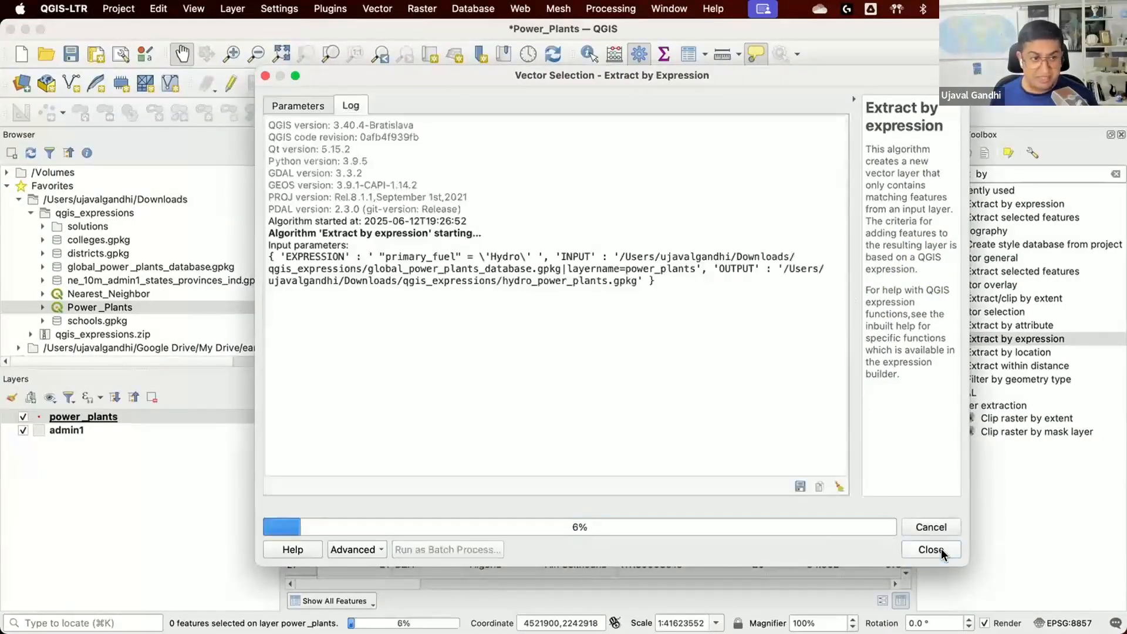
click(829, 549)
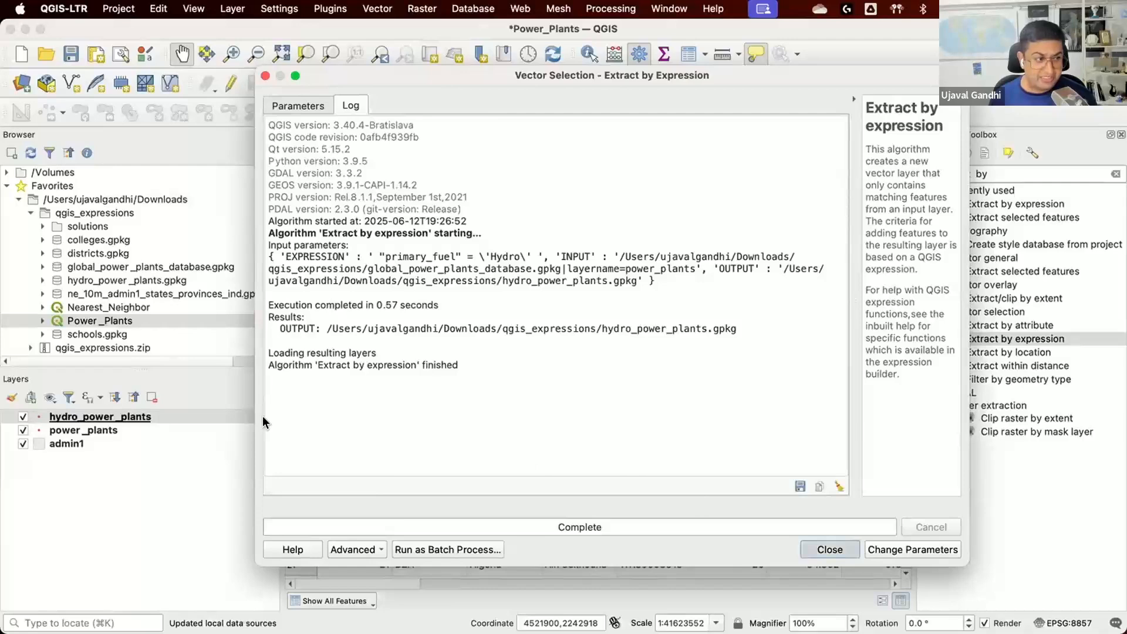
Step: Hide the original power_plants layer and close its attribute table to see the extracted hydro plants on the map
click(22, 430)
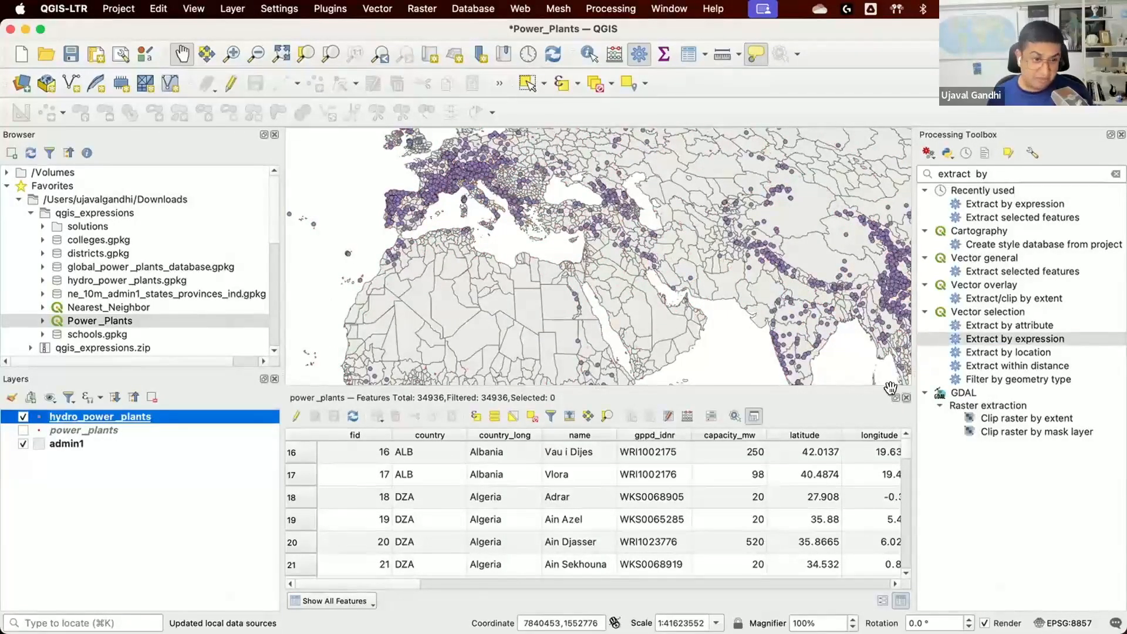
click(907, 398)
scroll(350, 340, up, 1)
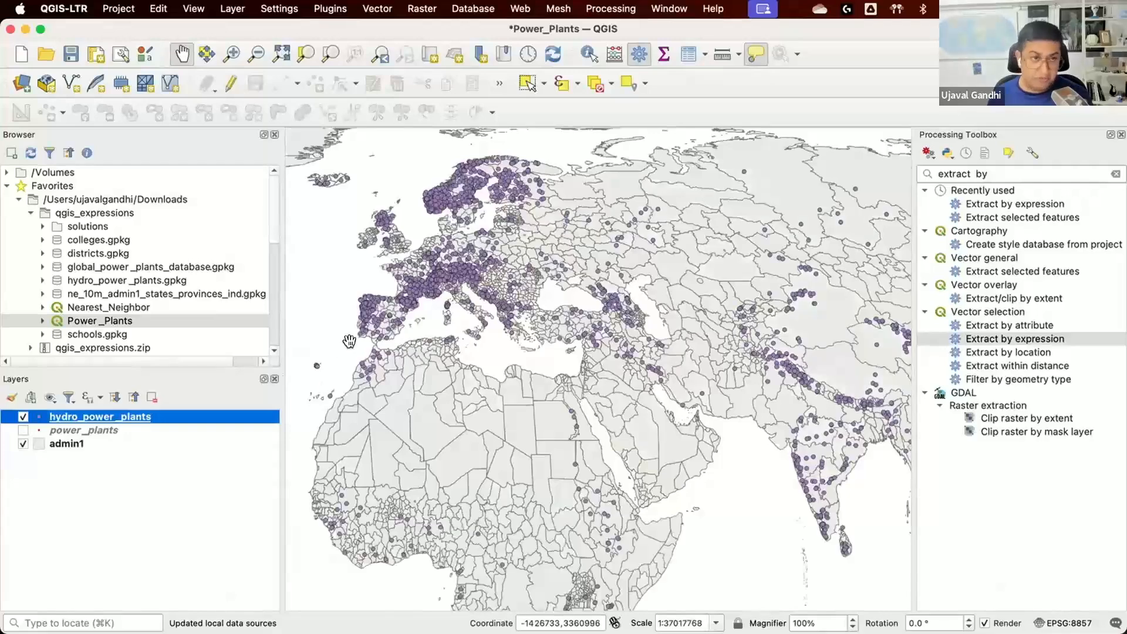
Step: Open the attribute table of hydro_power_plants and check the values in the primary_fuel column
right_click(250, 416)
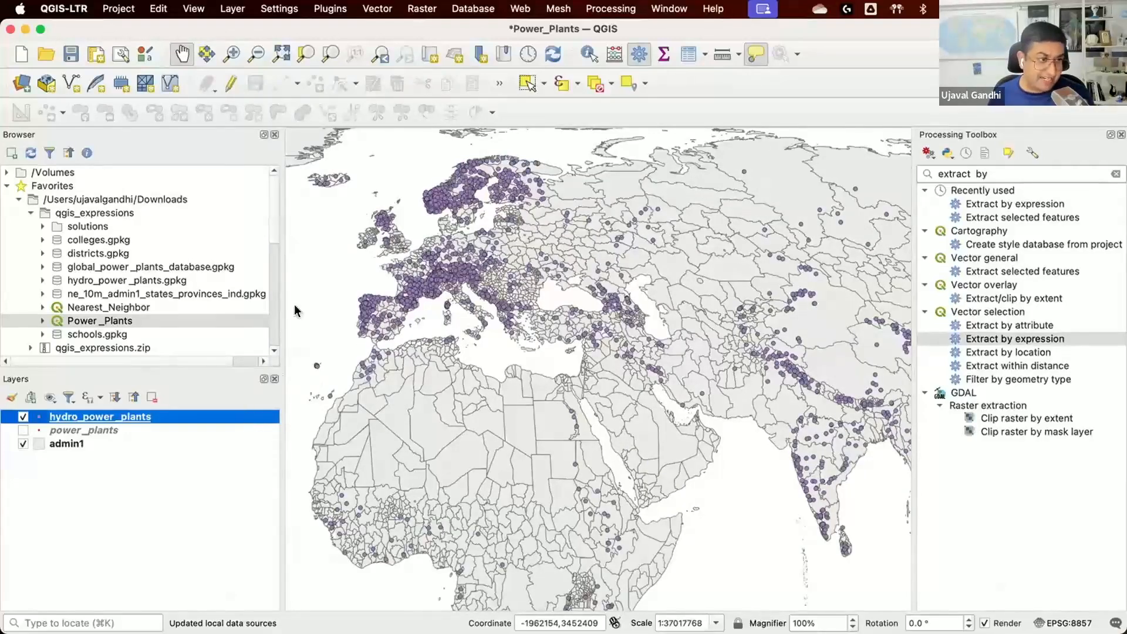
click(688, 56)
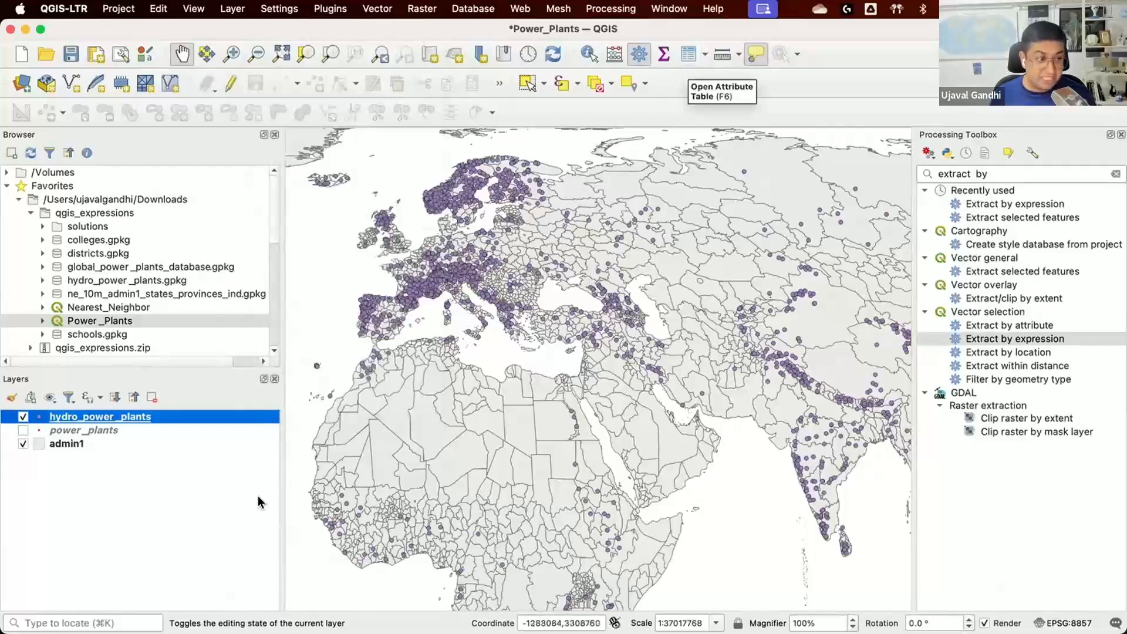
key(F6)
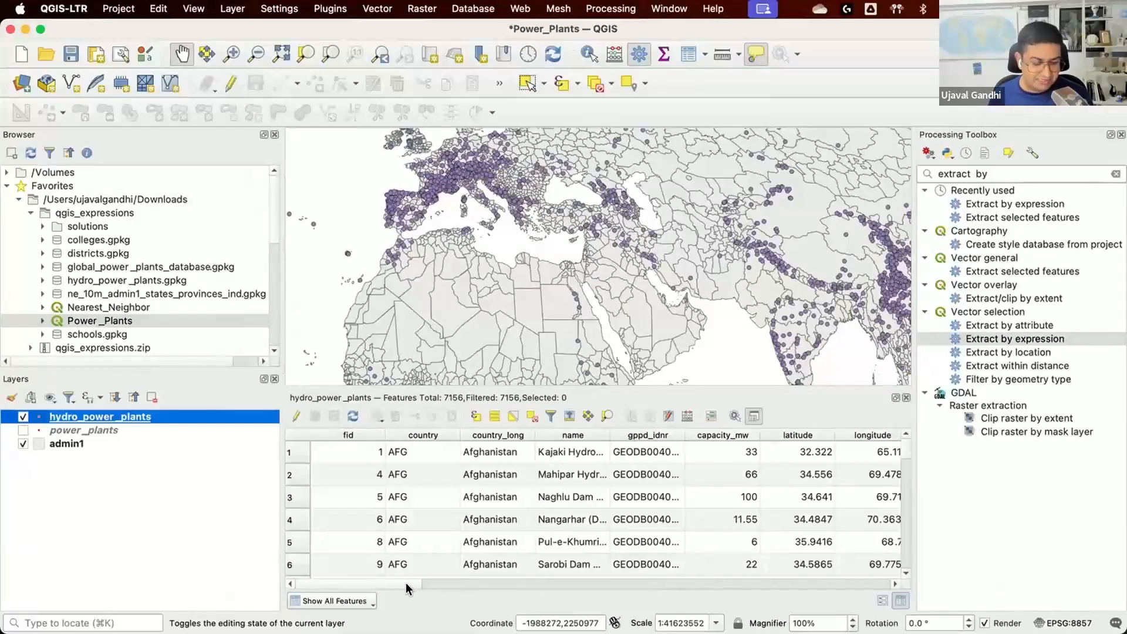
scroll(629, 499, right, 5)
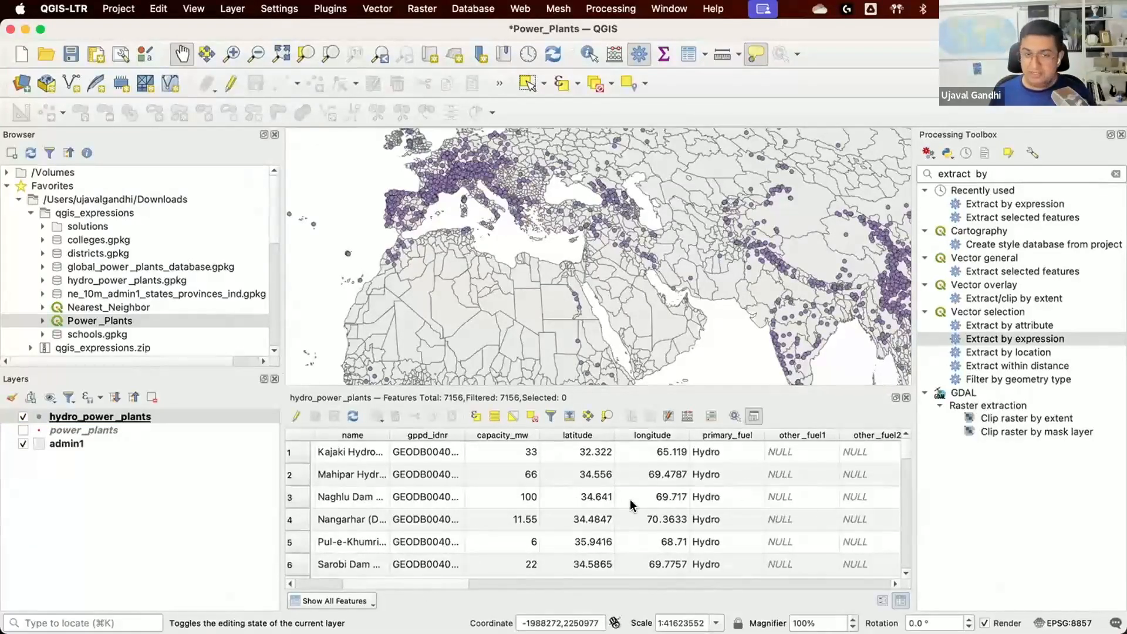
Step: Clear the Processing Toolbox search and switch to the Conditionals slide in Chrome
click(1116, 174)
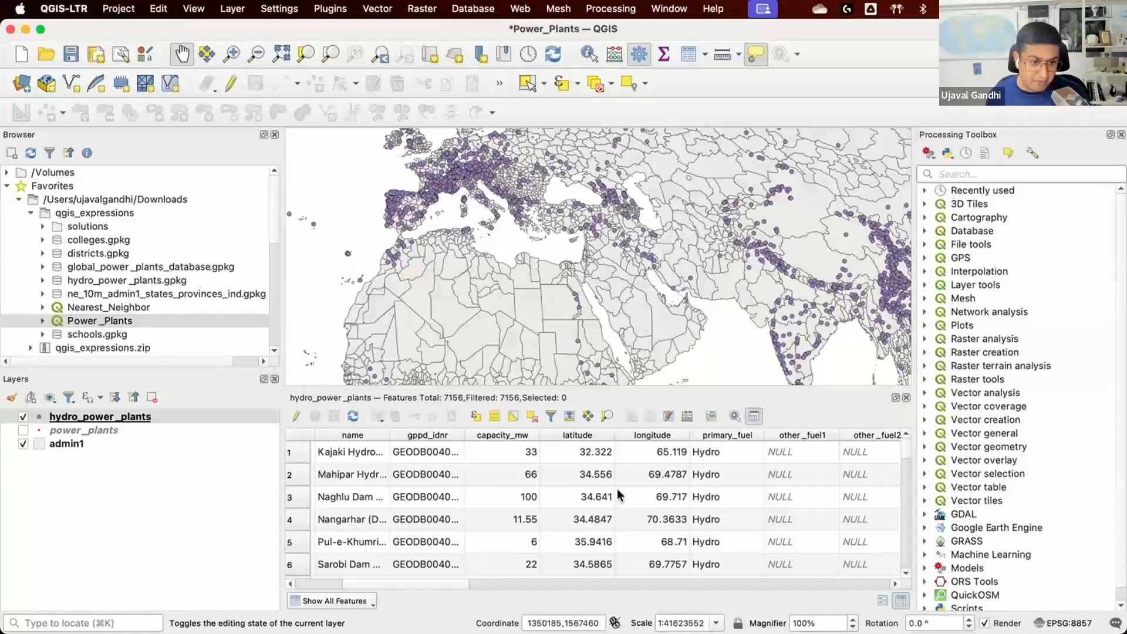
click(512, 452)
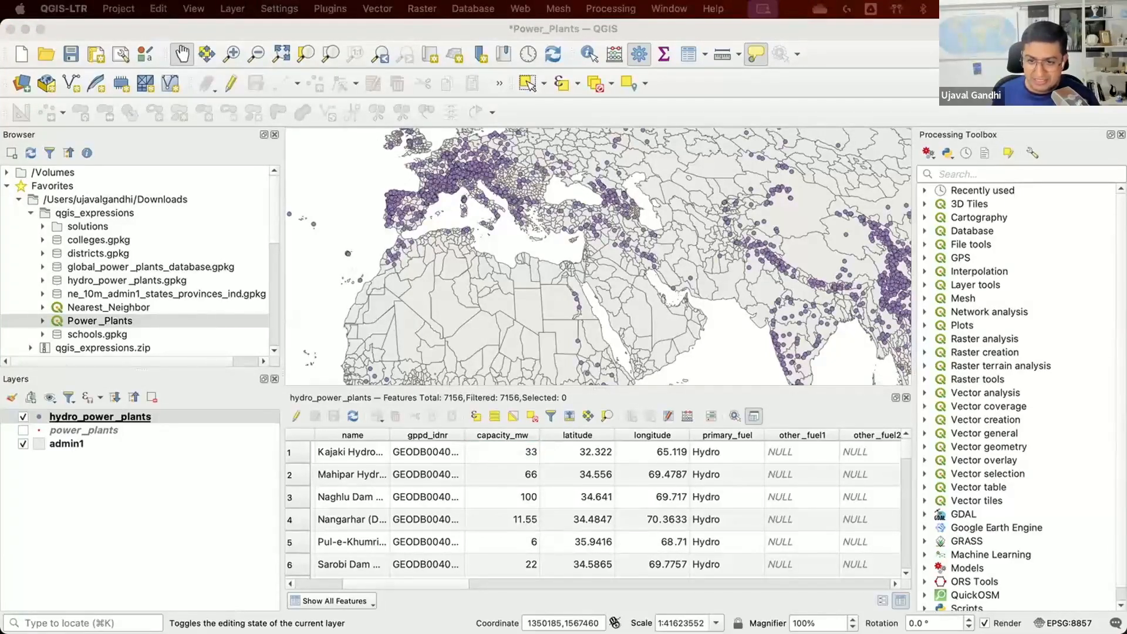
click(625, 405)
mouse_move(639, 610)
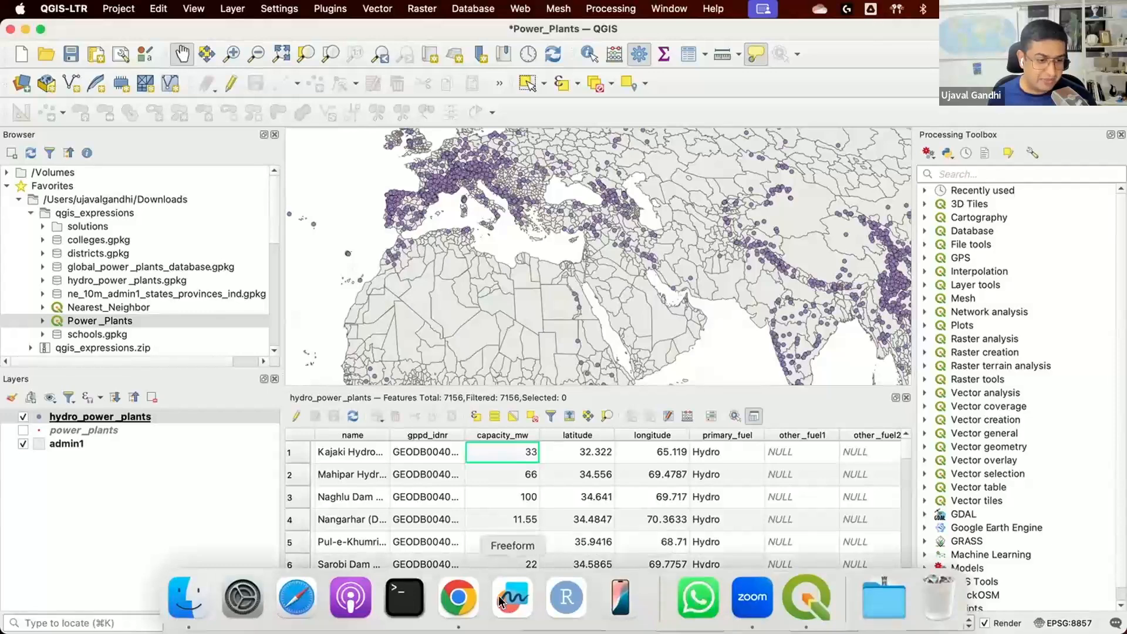
click(460, 604)
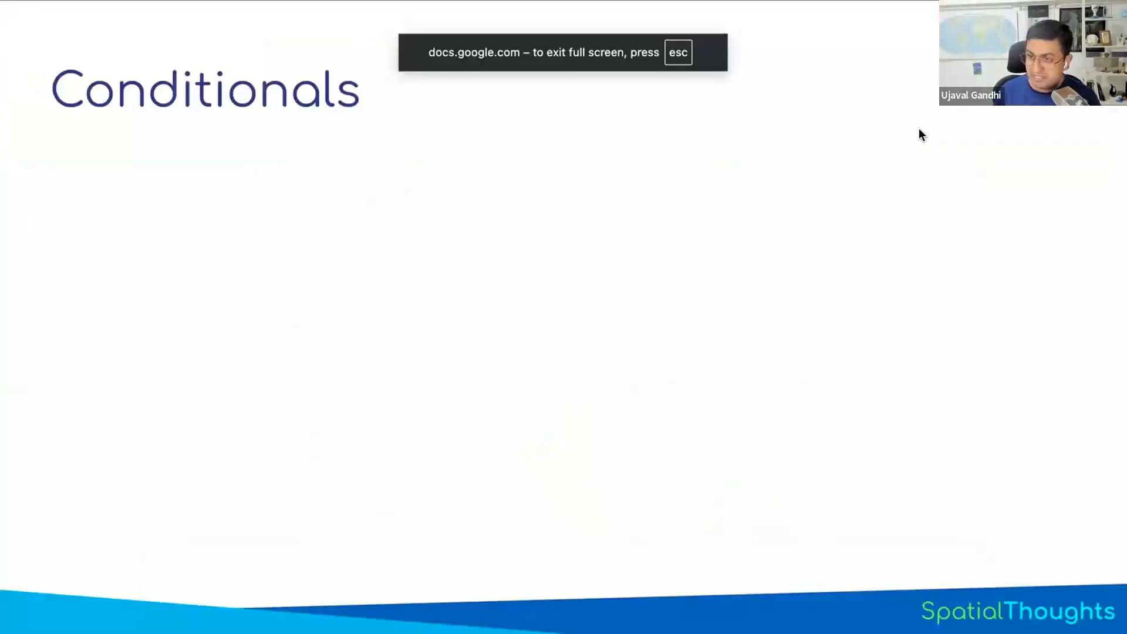
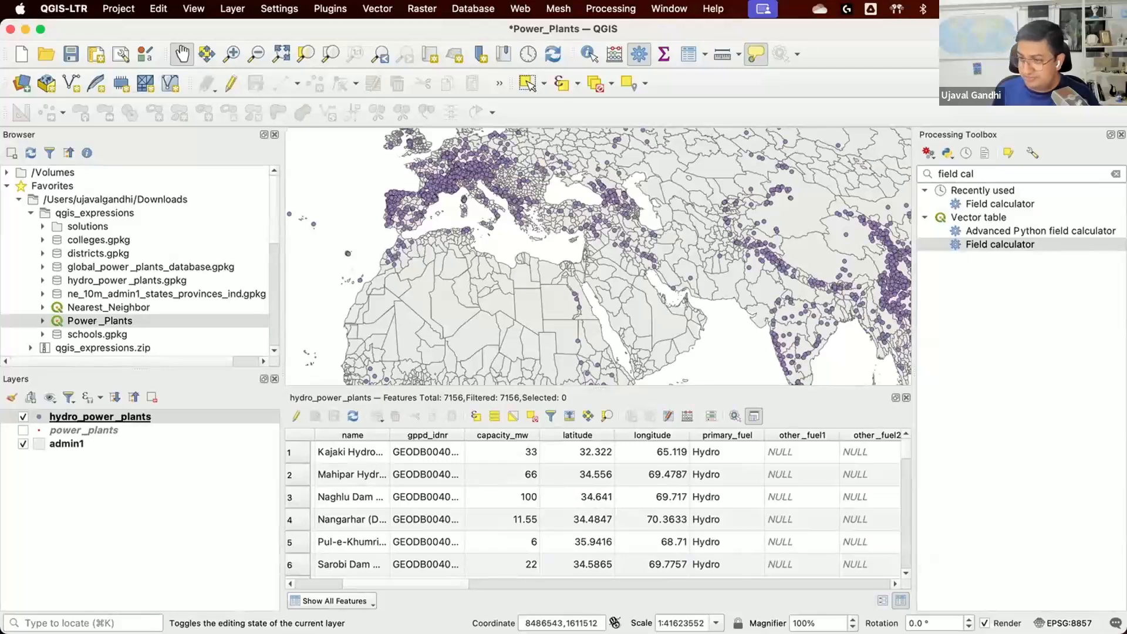
Step: Open the Field calculator algorithm for hydro_power_plants and define a result field named classification of type Text (string)
double_click(992, 244)
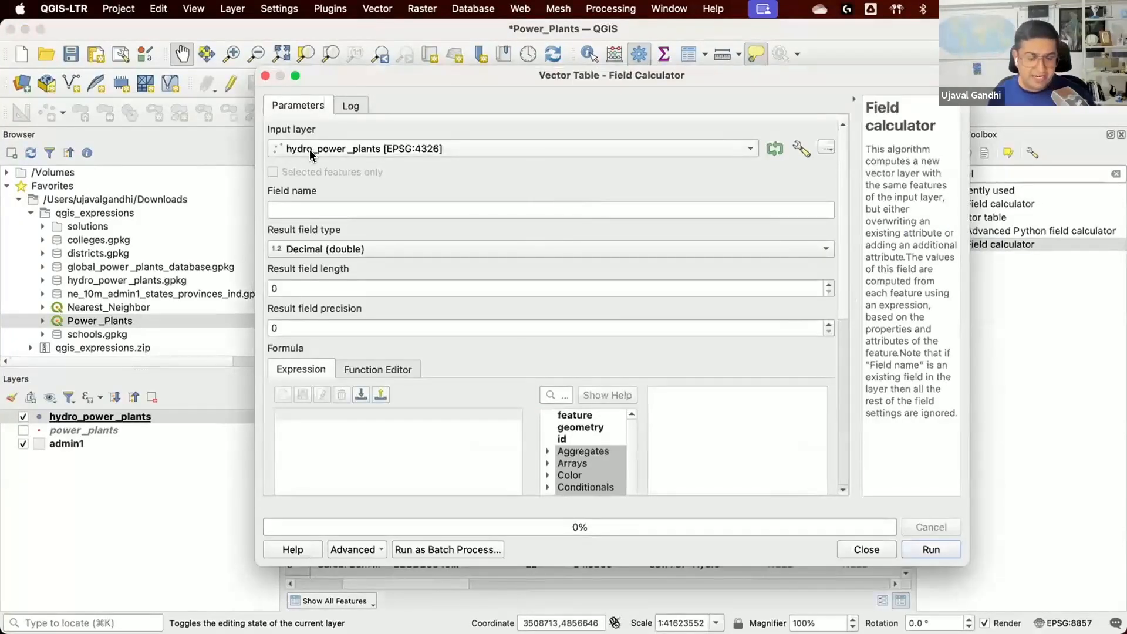
click(330, 215)
text(classification)
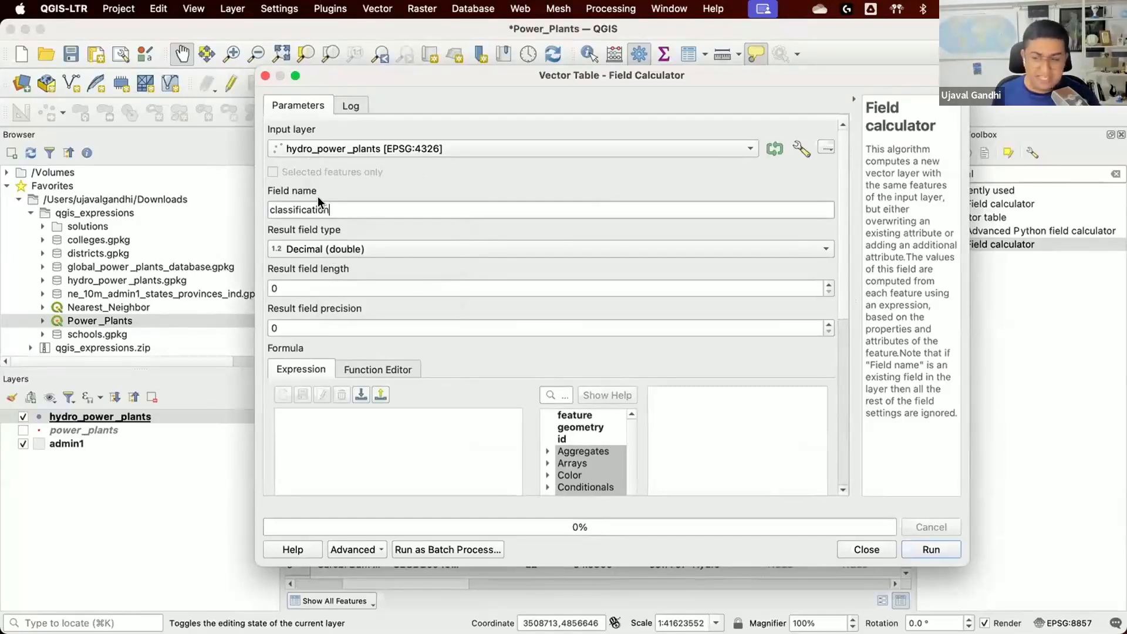
click(400, 249)
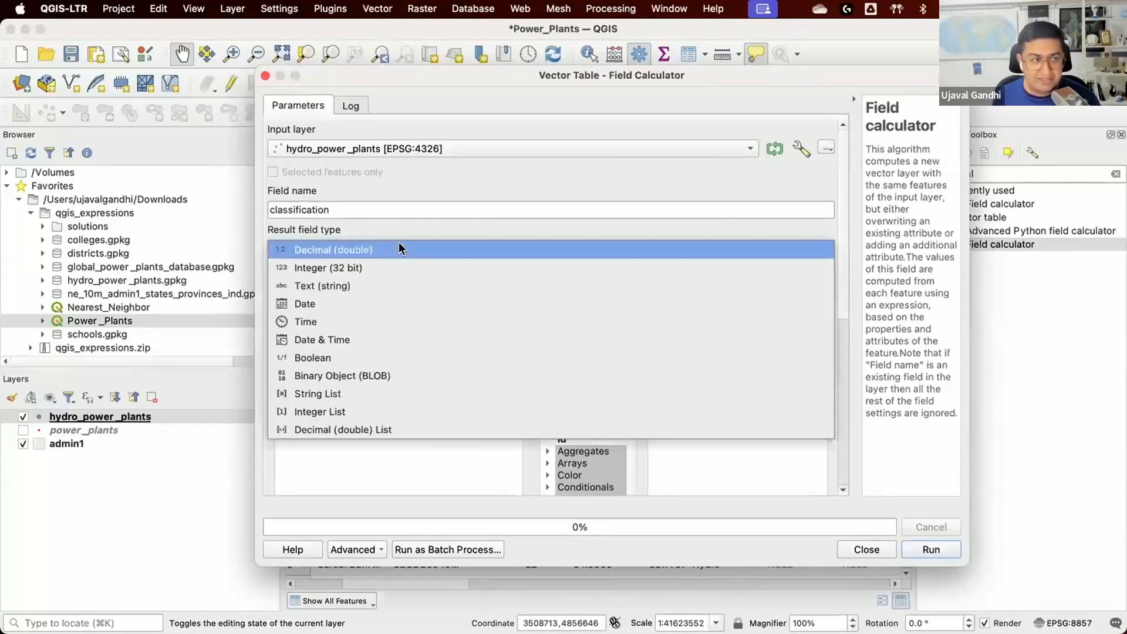
click(384, 285)
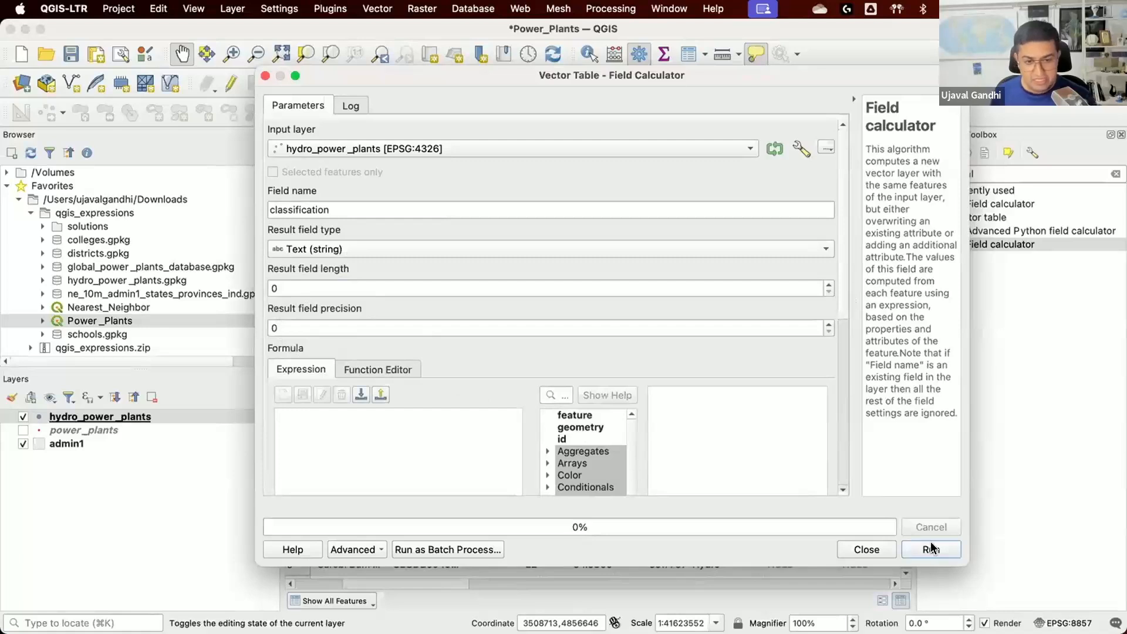
Step: Enlarge the dialog, add the capacity_mw field to the formula, and insert an empty line above it
drag(960, 559, 1013, 625)
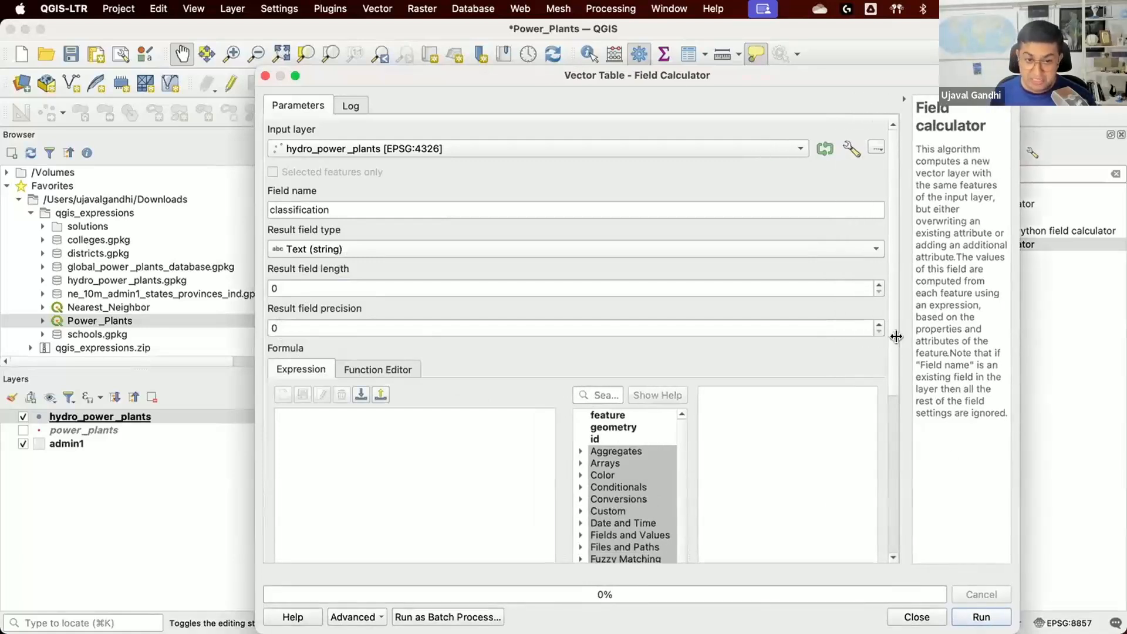
scroll(892, 399, down, 5)
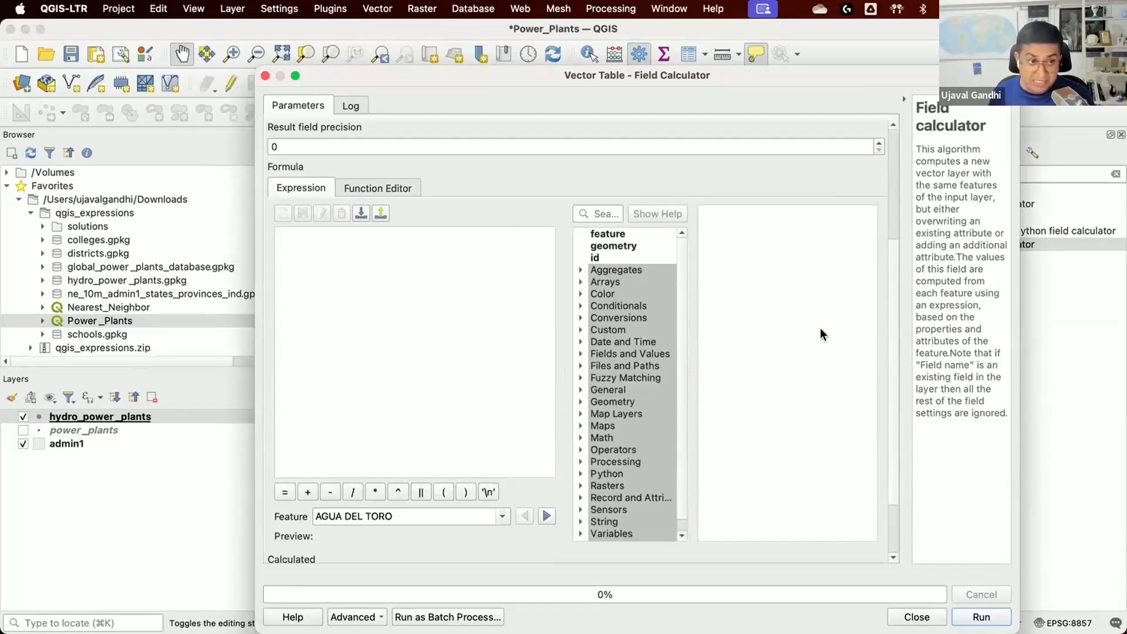
click(448, 330)
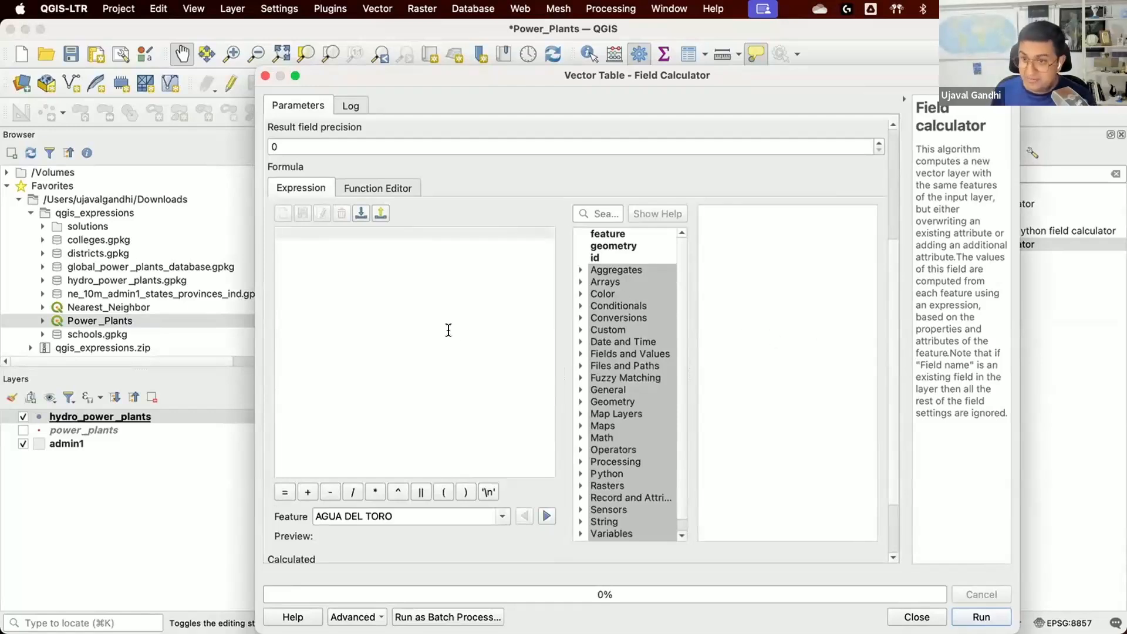
double_click(633, 354)
scroll(616, 447, down, 2)
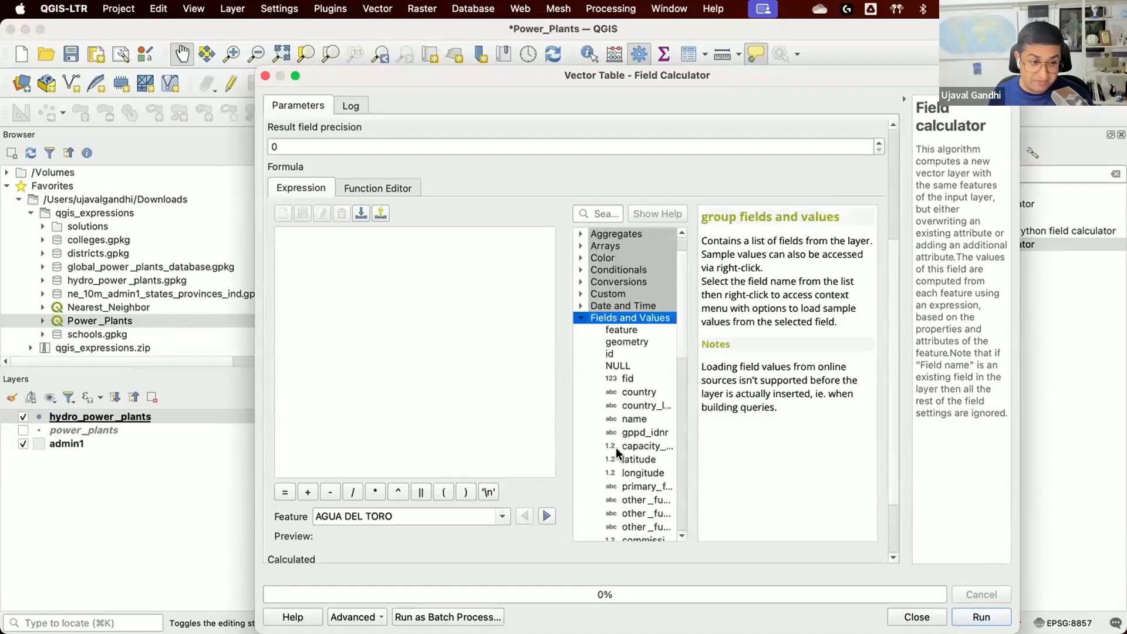
scroll(615, 447, down, 1)
double_click(645, 410)
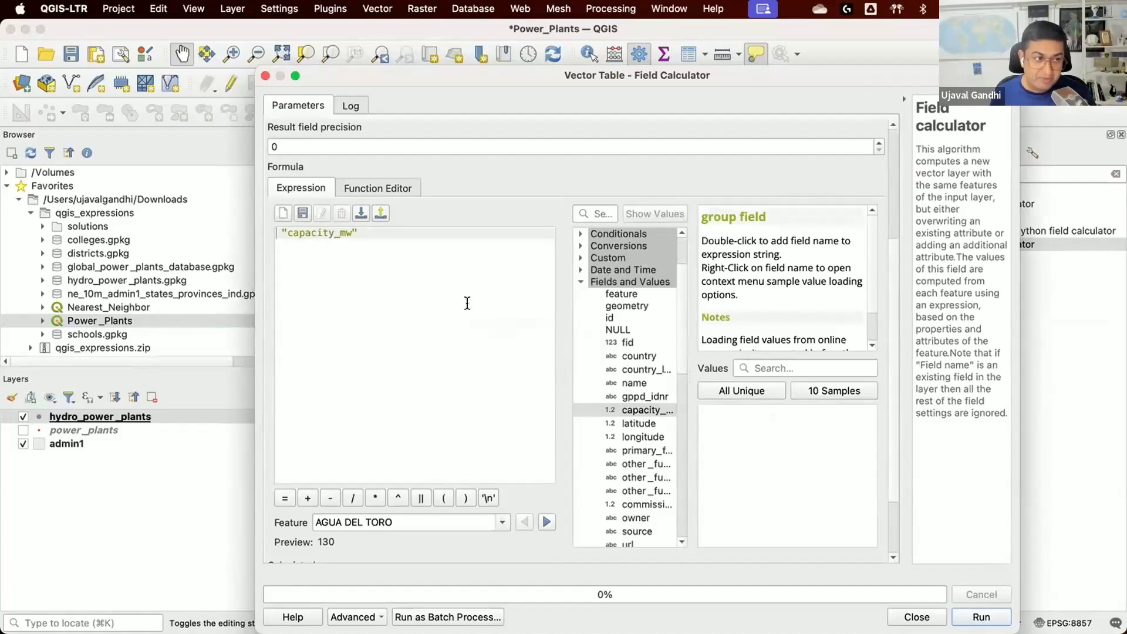
key(Return)
Step: Look through the Operators group of the expression functions and read the CASE syntax help under Conditionals
double_click(596, 280)
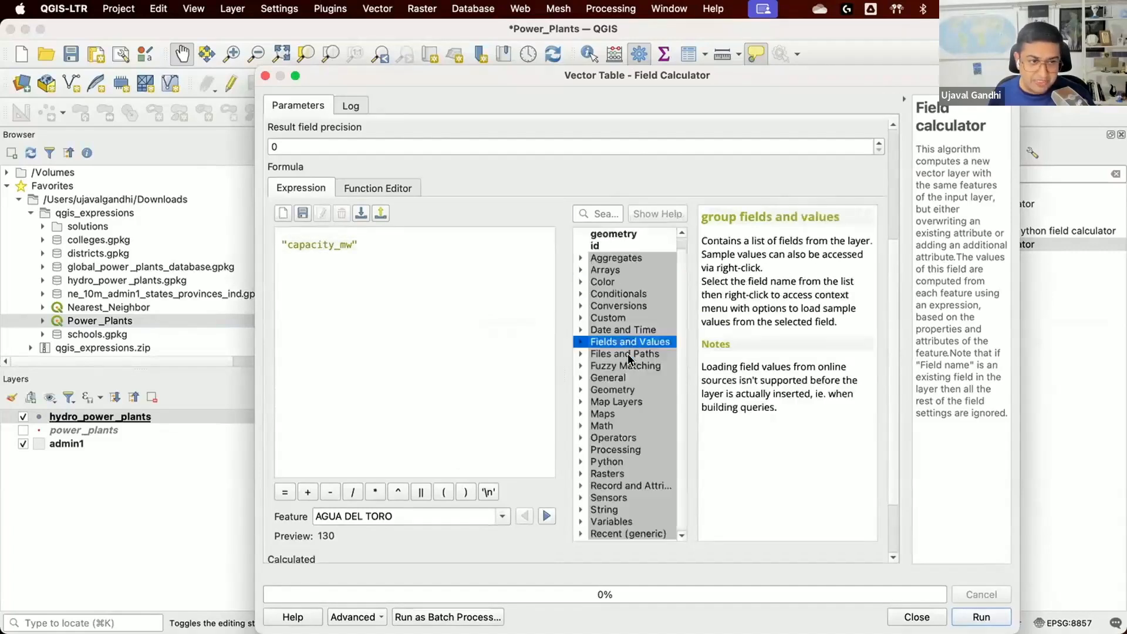
scroll(614, 379, down, 3)
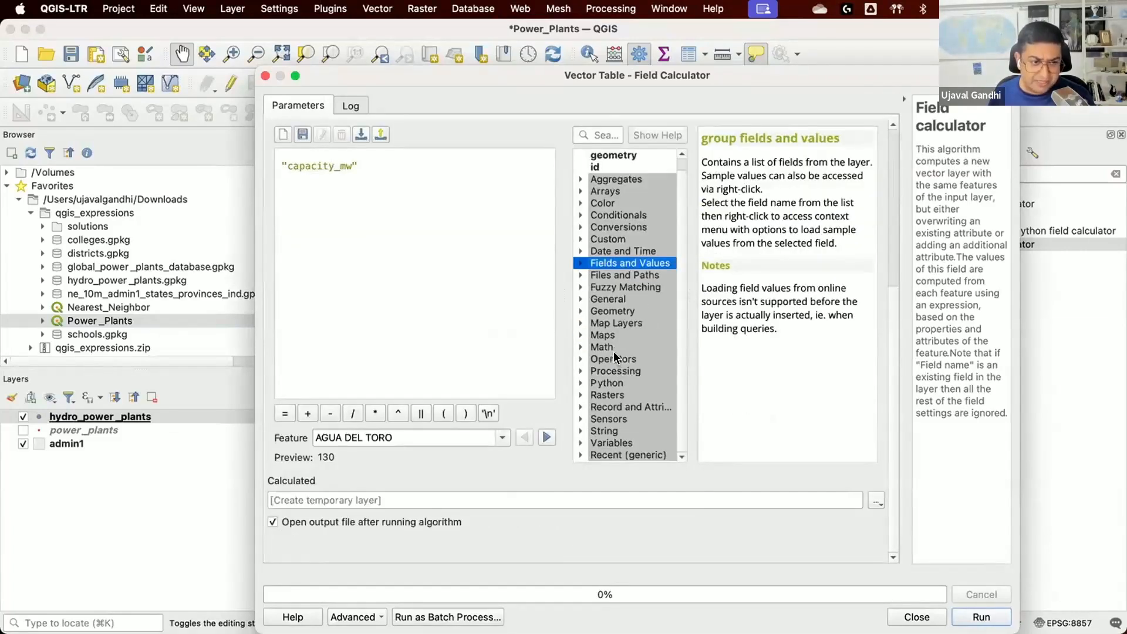
double_click(615, 359)
scroll(615, 364, down, 10)
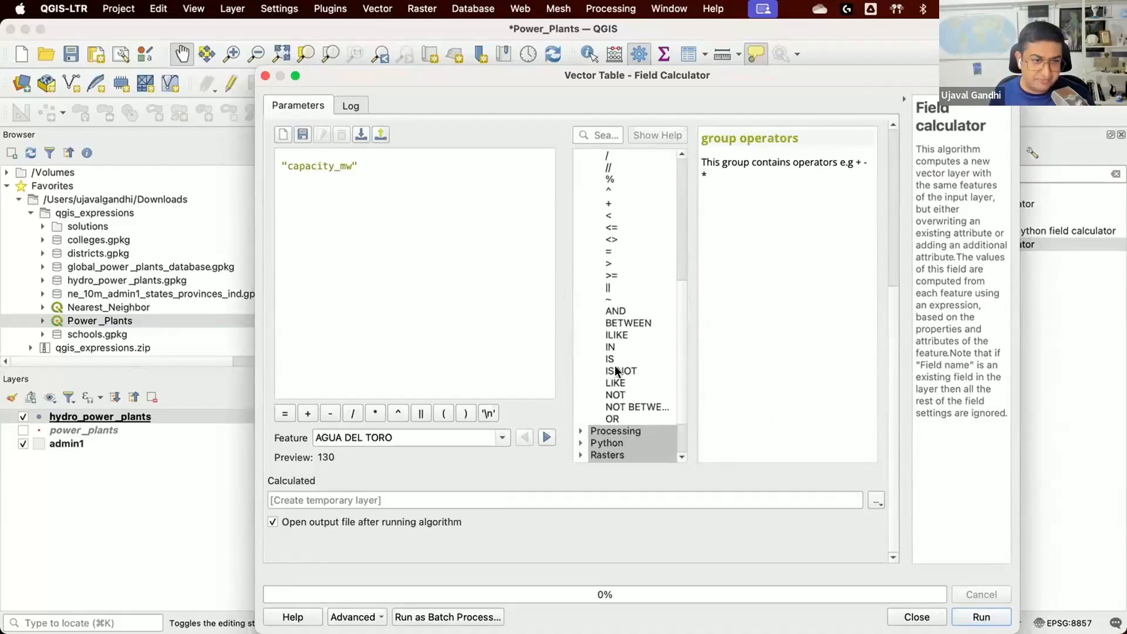
scroll(619, 337, up, 10)
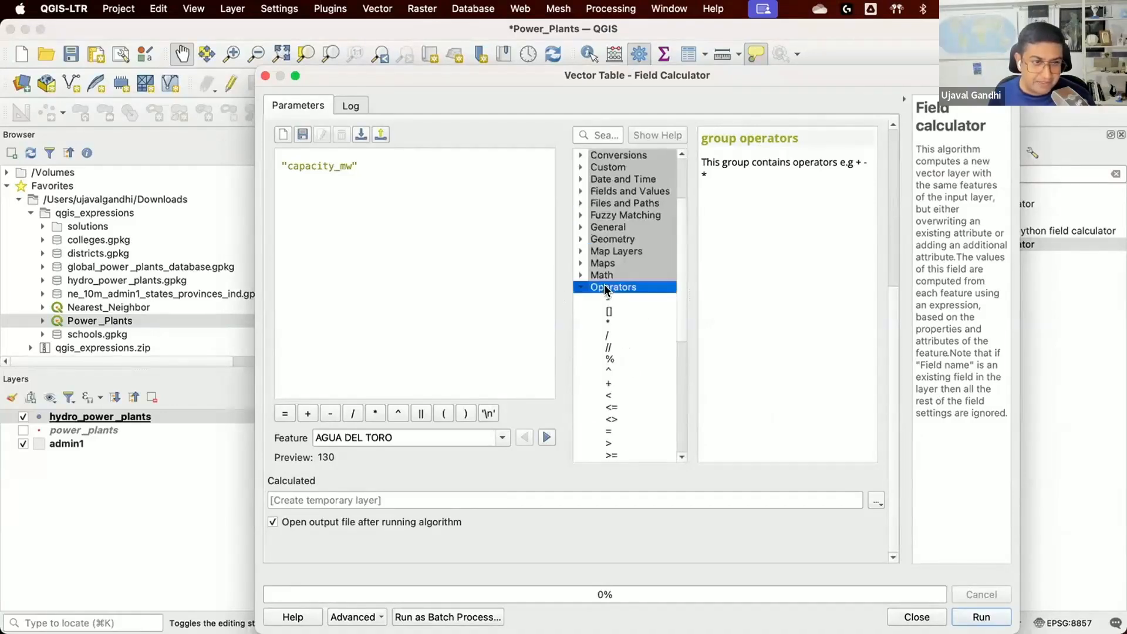
double_click(604, 286)
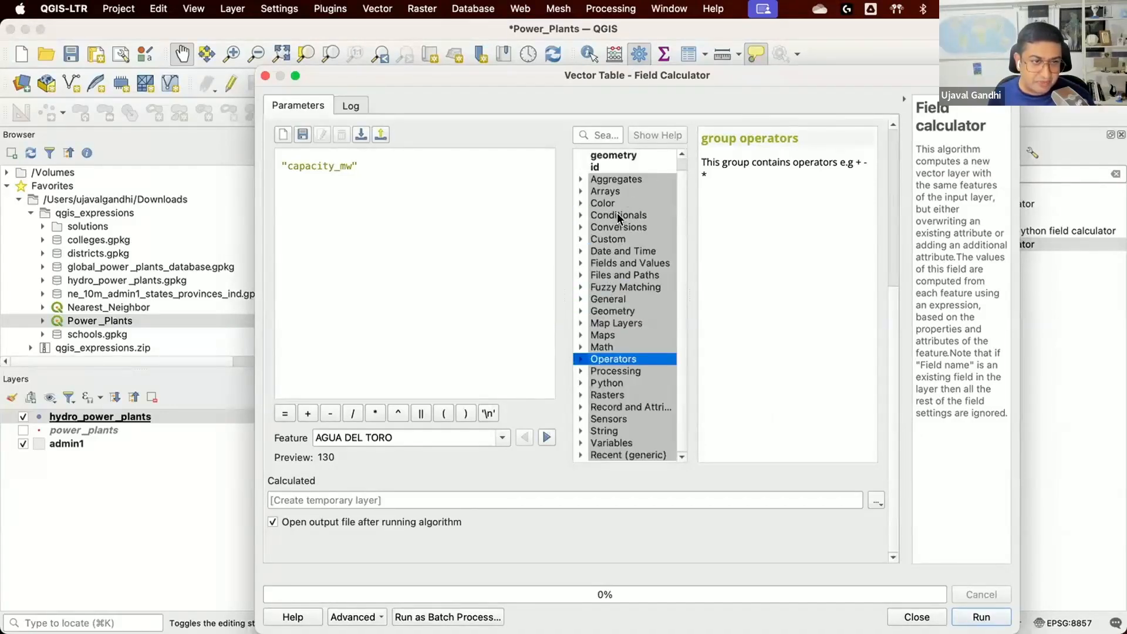
double_click(617, 214)
click(618, 228)
scroll(728, 347, down, 3)
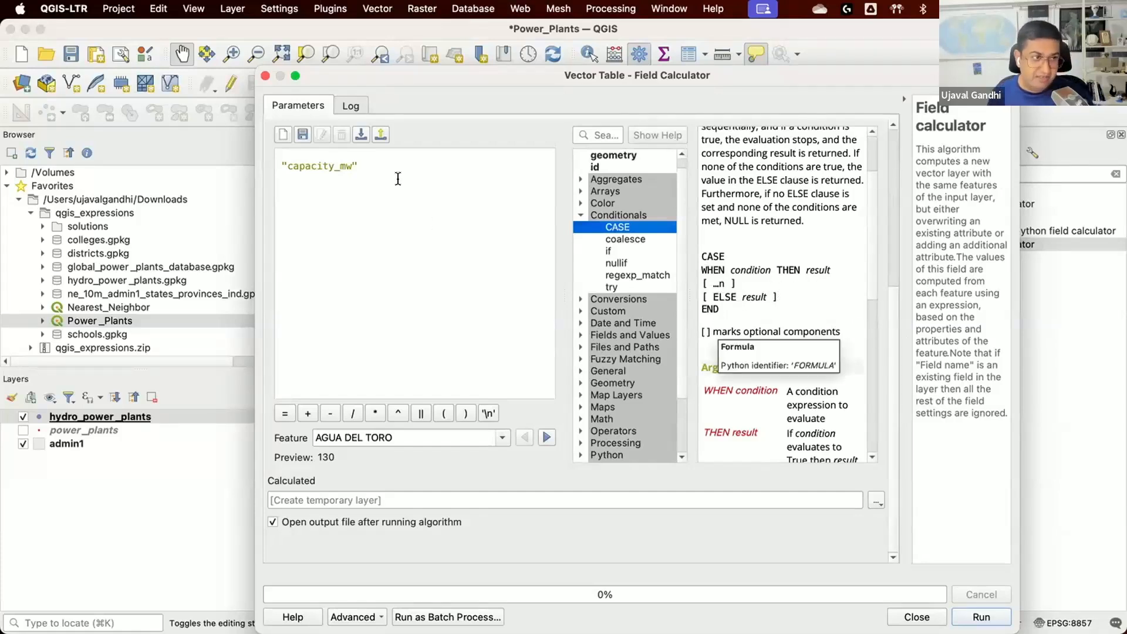
Step: Start a CASE expression above the field and add the condition WHEN "capacity_mw" < 25 THEN 'Small'
click(390, 152)
text(CASE)
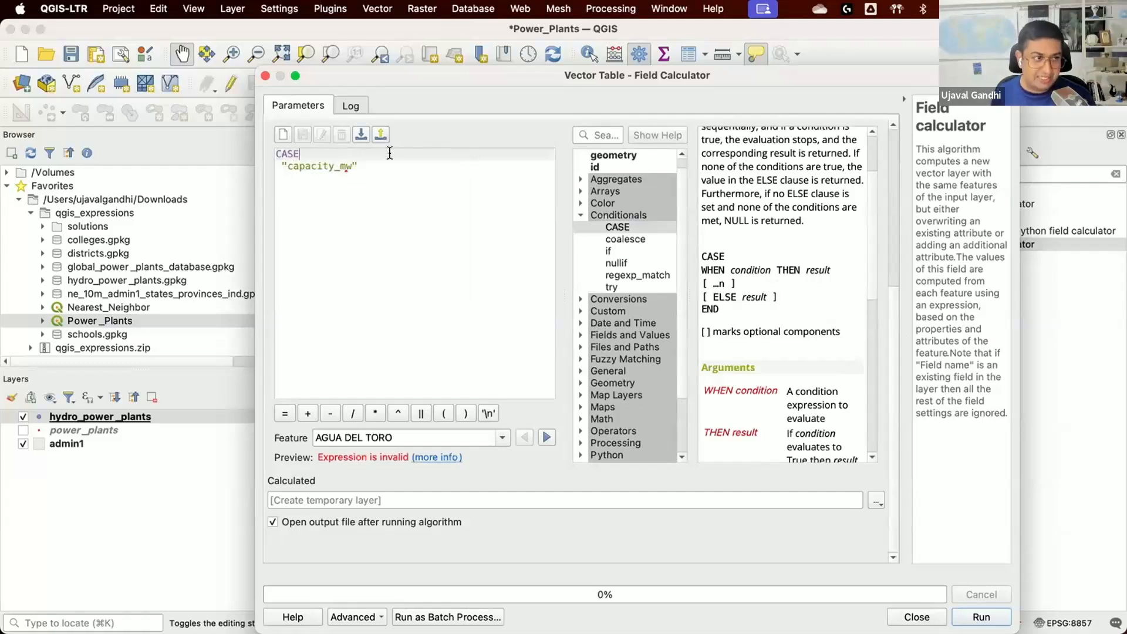
key(Return)
text(WHEN)
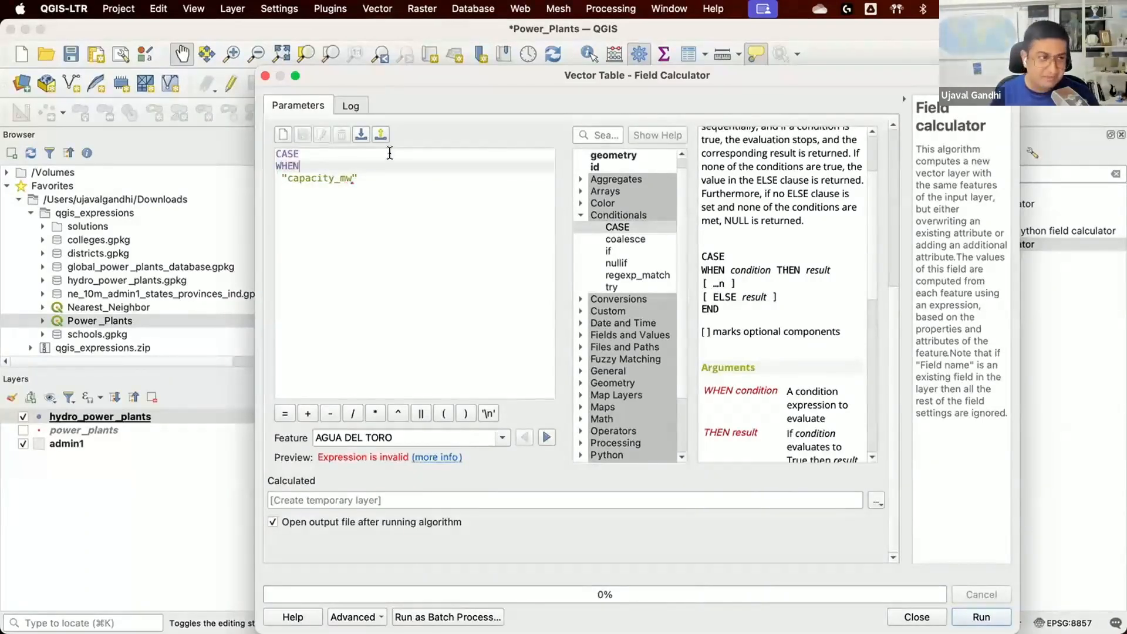
key(Right)
key(BackSpace)
key(BackSpace)
text(< 2)
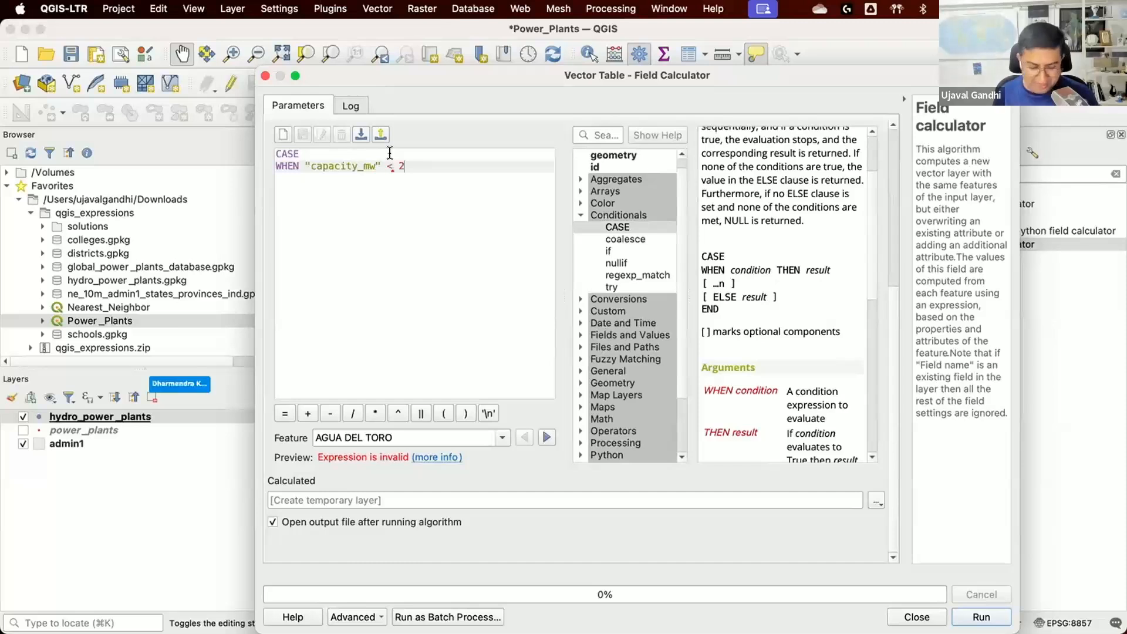
text(5 THEN 'Small;)
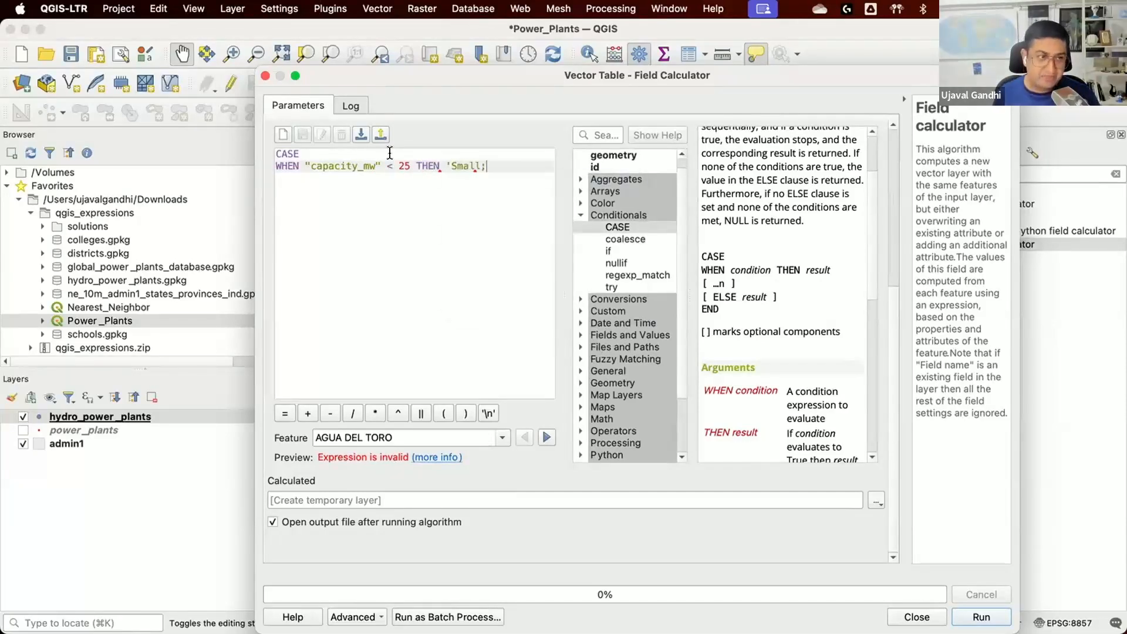
key(BackSpace)
text('Small)
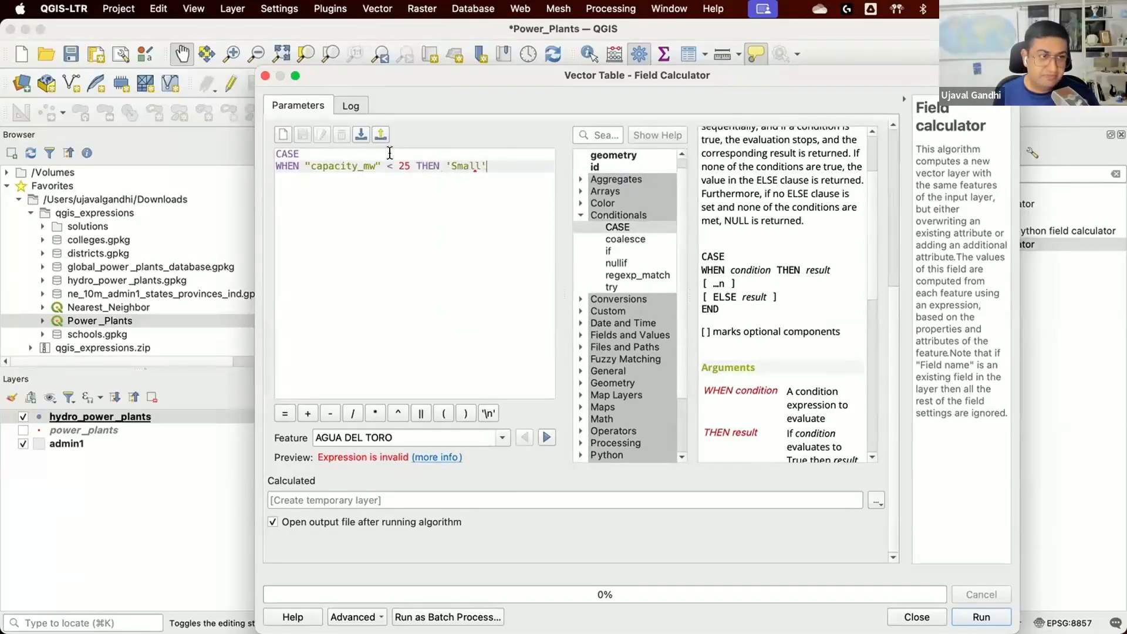
key(Return)
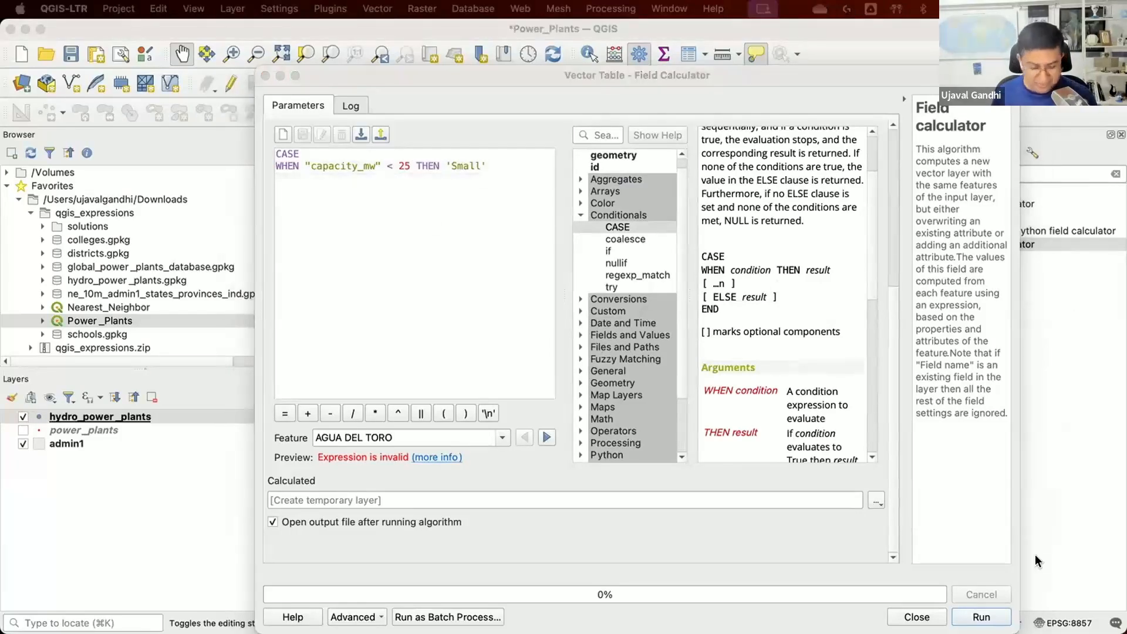
Step: Add conditions returning 'Medium' for "capacity_mw" >= 25 AND "capacity_mw" <= 100 and 'Large' for > 100, and close the expression with END
text(WHEN  "capacity_mw" >= 25 AND  "capacity_mw" <= 100 THEN 'Medium')
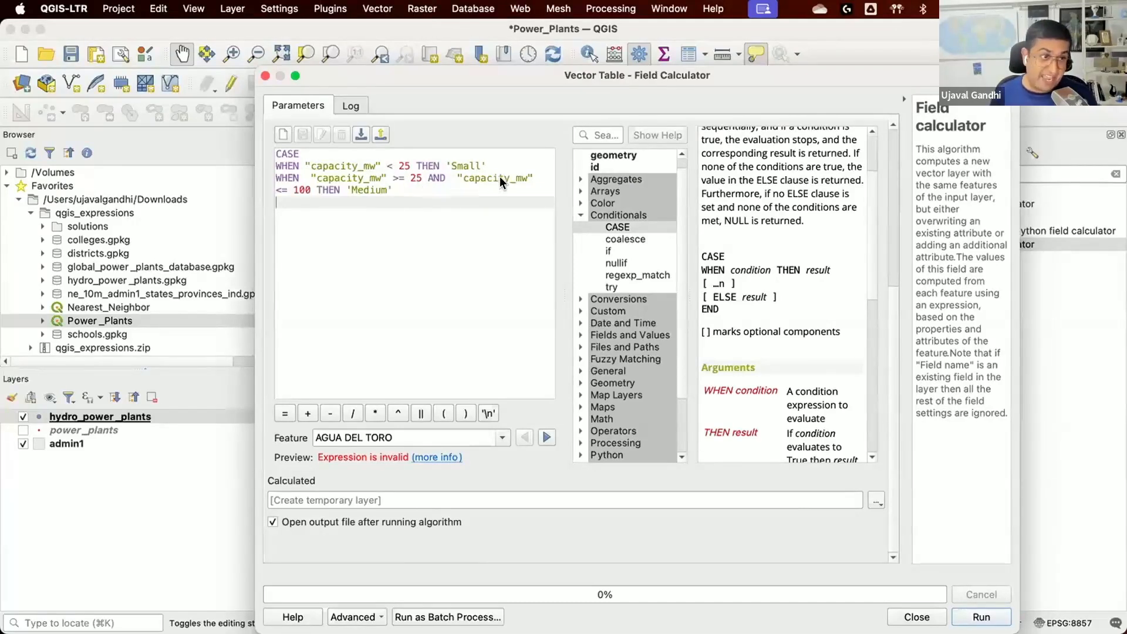
click(414, 190)
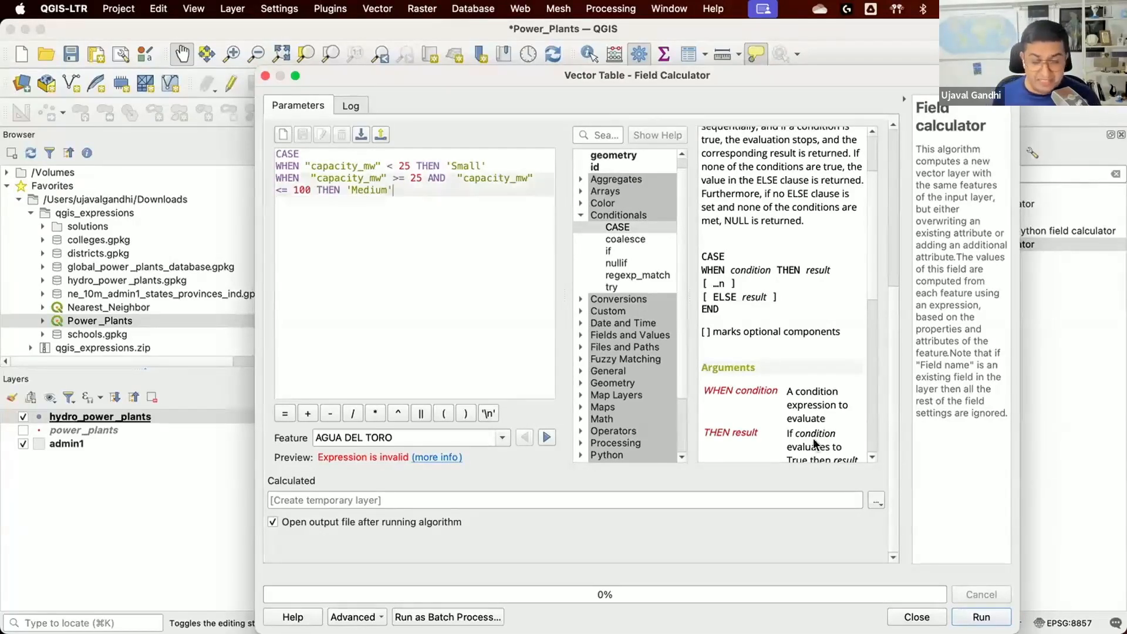
key(Return)
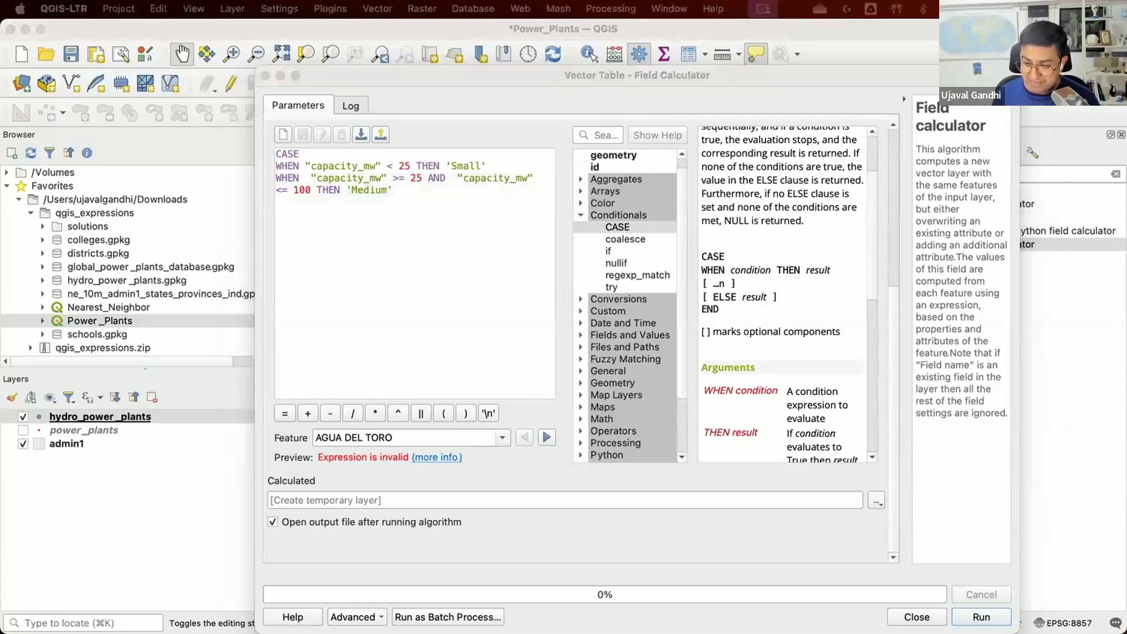
text(WHEN  "capacity_mw" > 100 THEN 'Large')
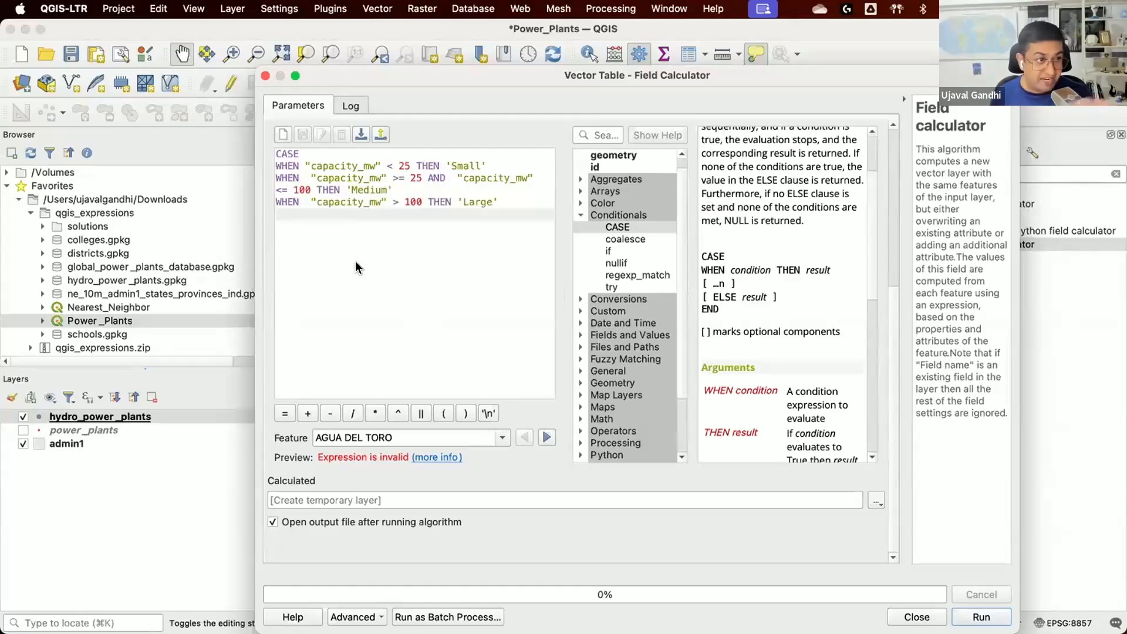
text(END)
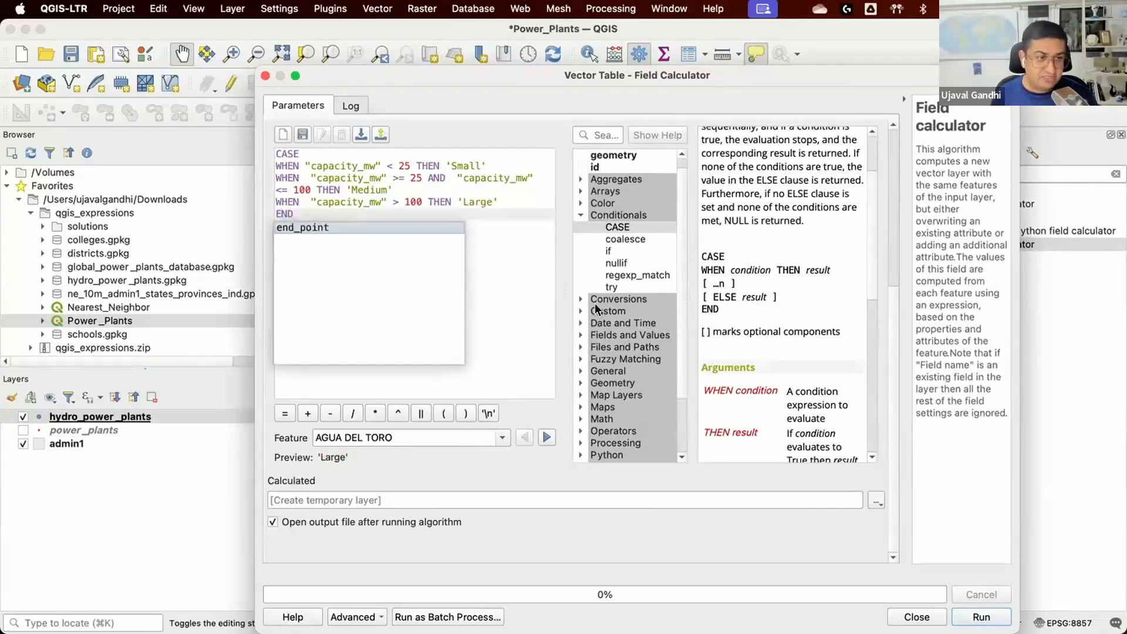
key(Escape)
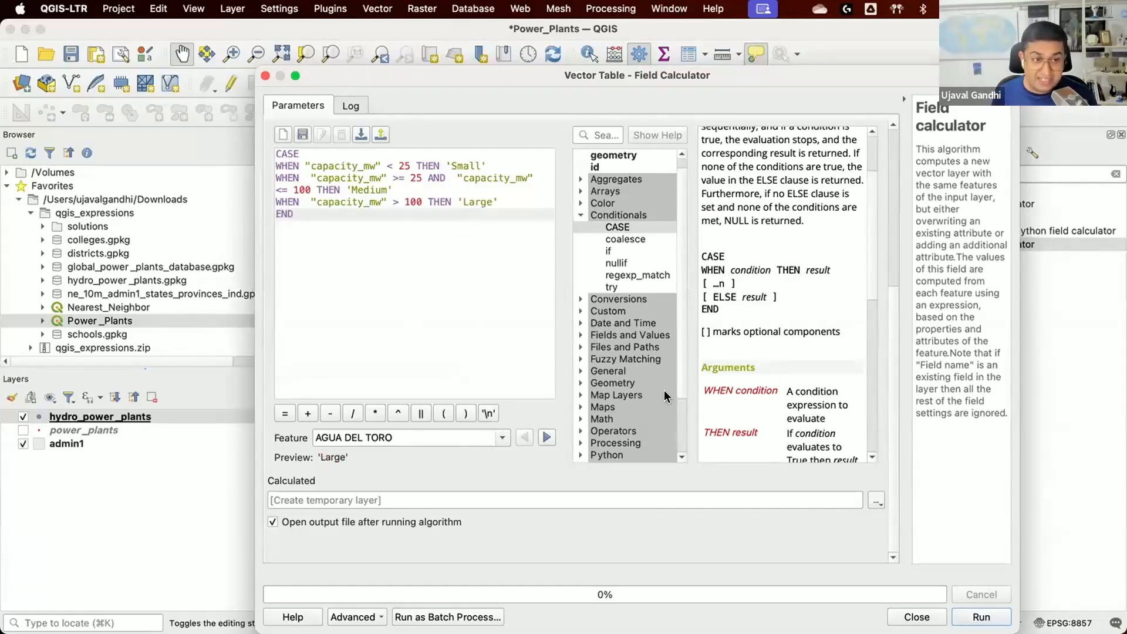
Step: Collapse the algorithm description and widen the formula editor so the CASE expression has more room
click(903, 352)
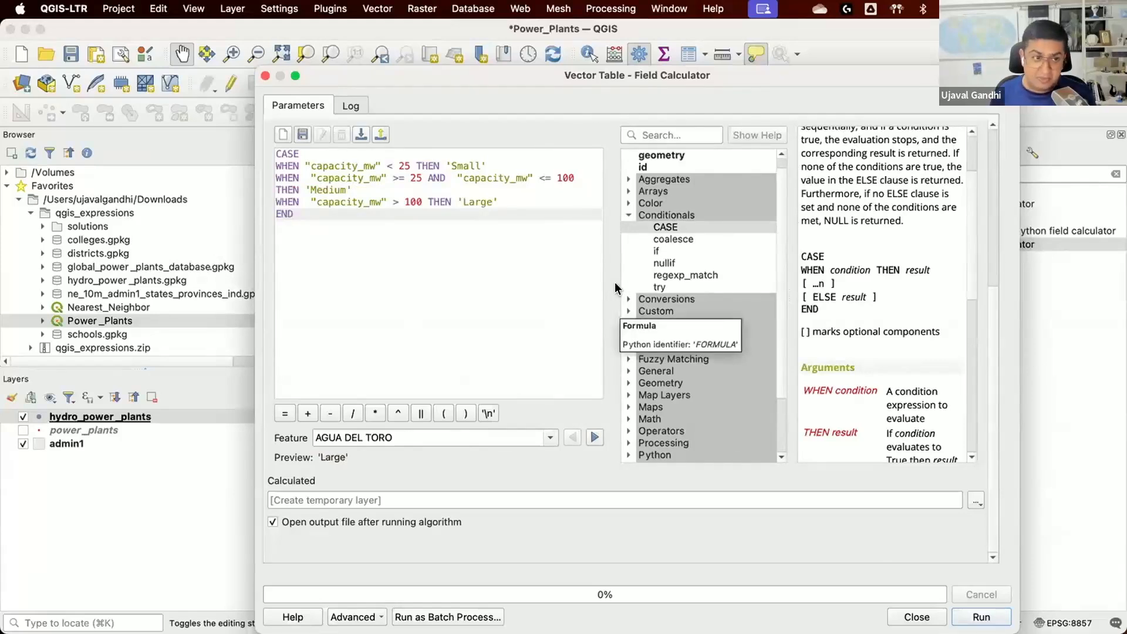
drag(609, 289, 646, 302)
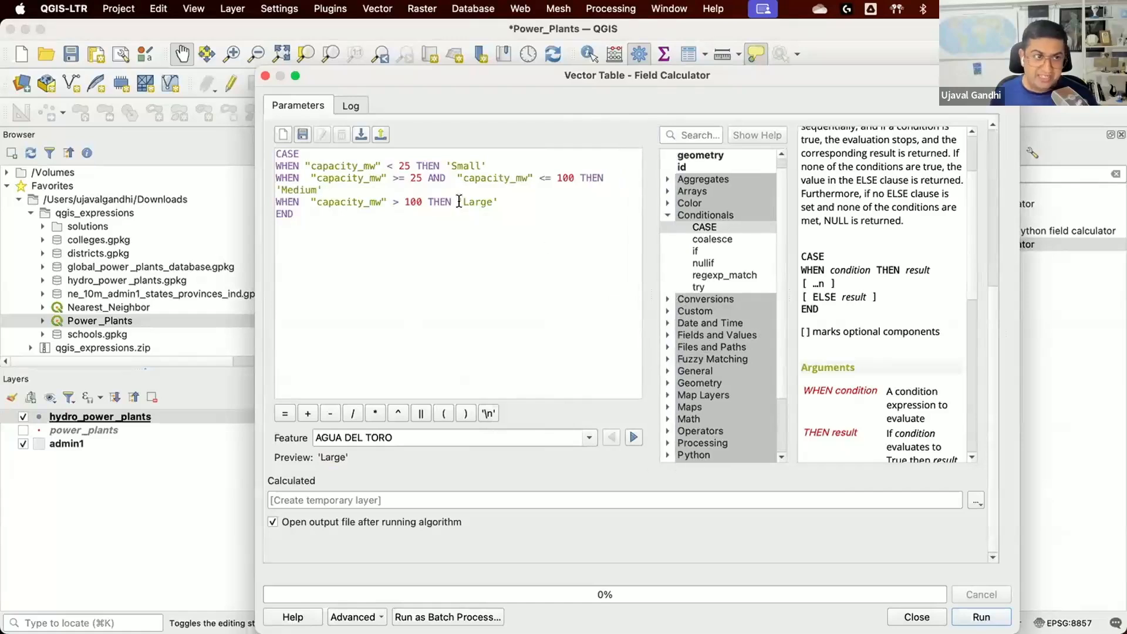
click(403, 175)
text(=)
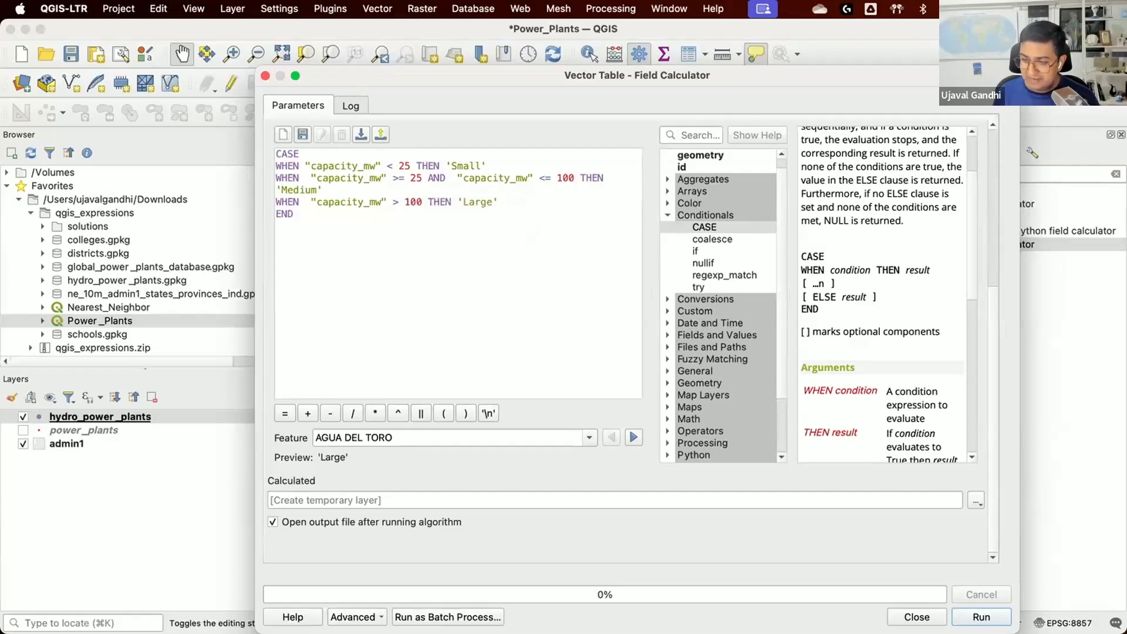
Step: Save the calculated output to the file hydro_power_plants_classification in qgis_expressions as GPKG, run the algorithm, and close the dialog
click(976, 501)
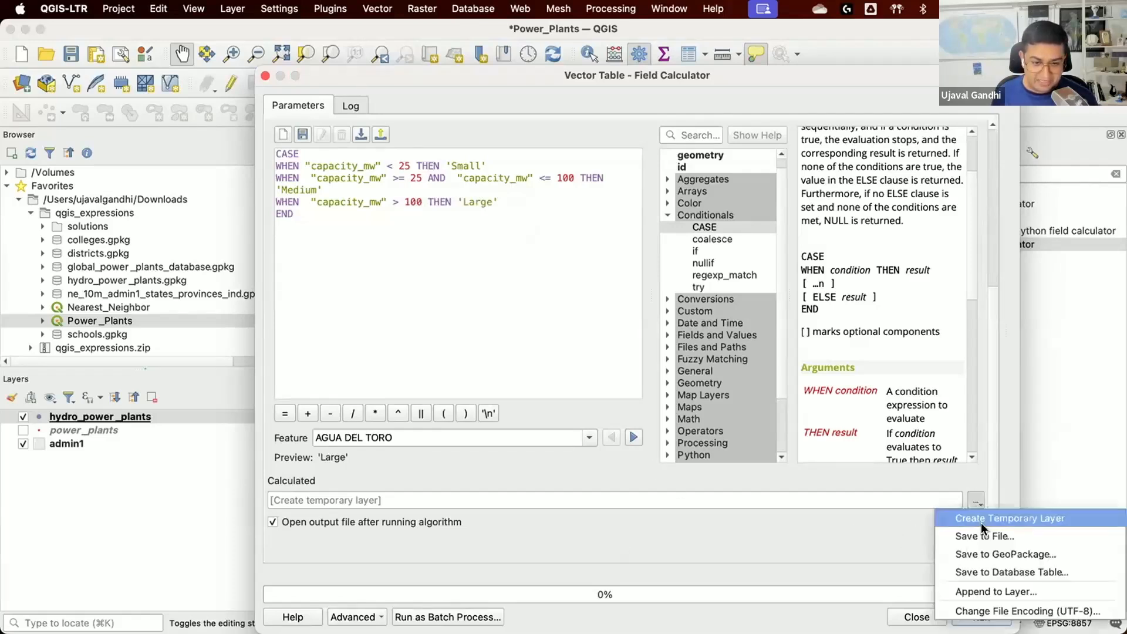
click(981, 529)
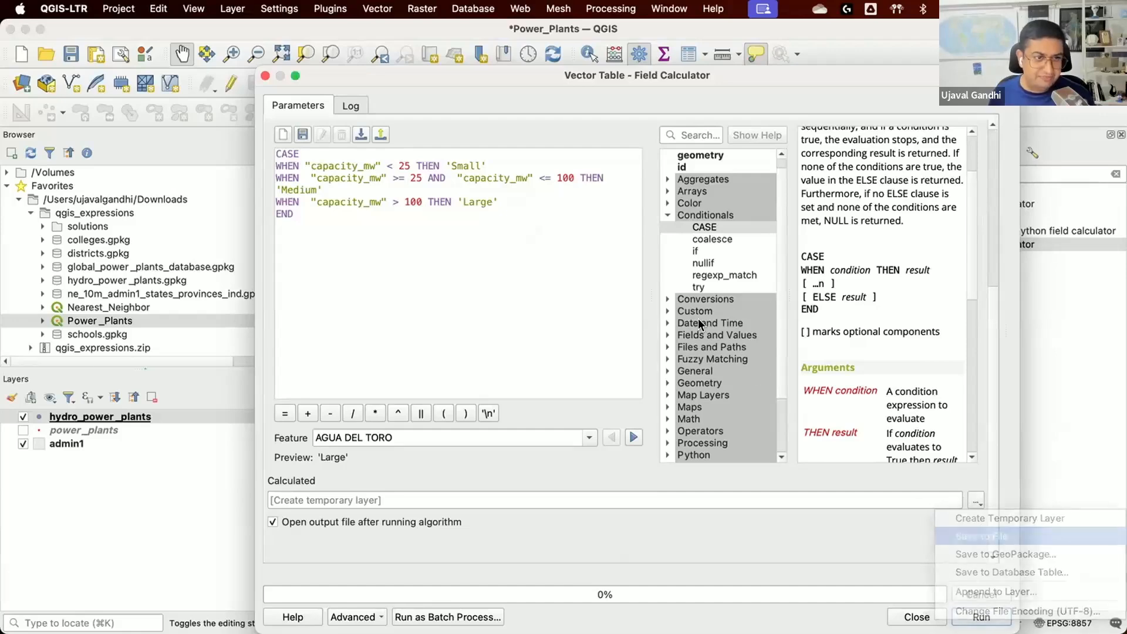
text(hydro_)
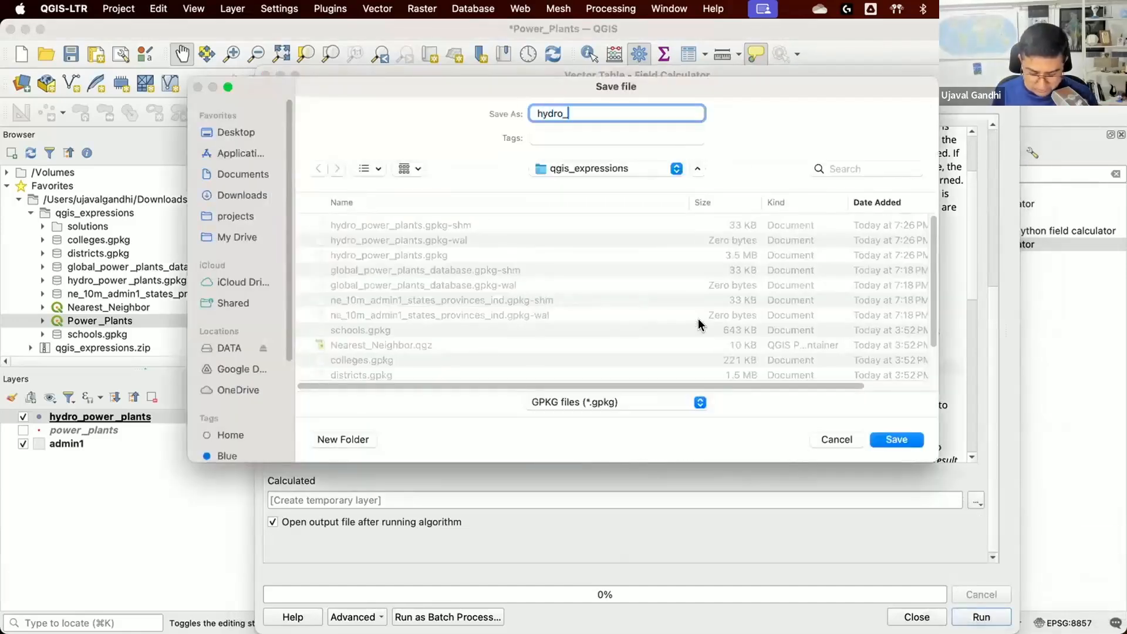
text(power_plants_cla)
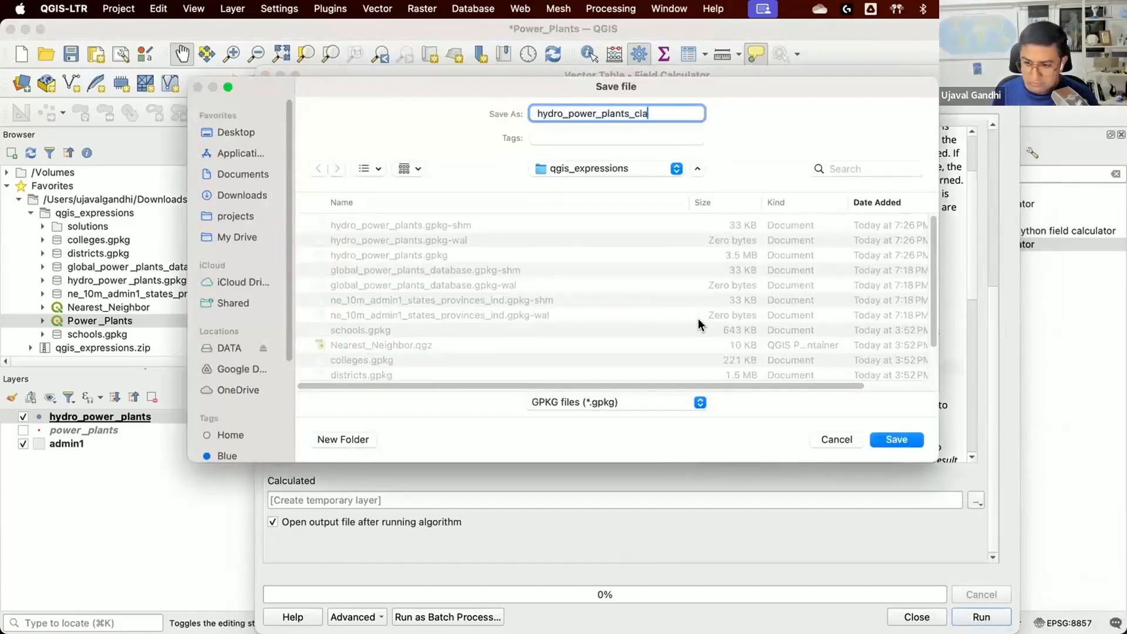
text(ssification)
key(Return)
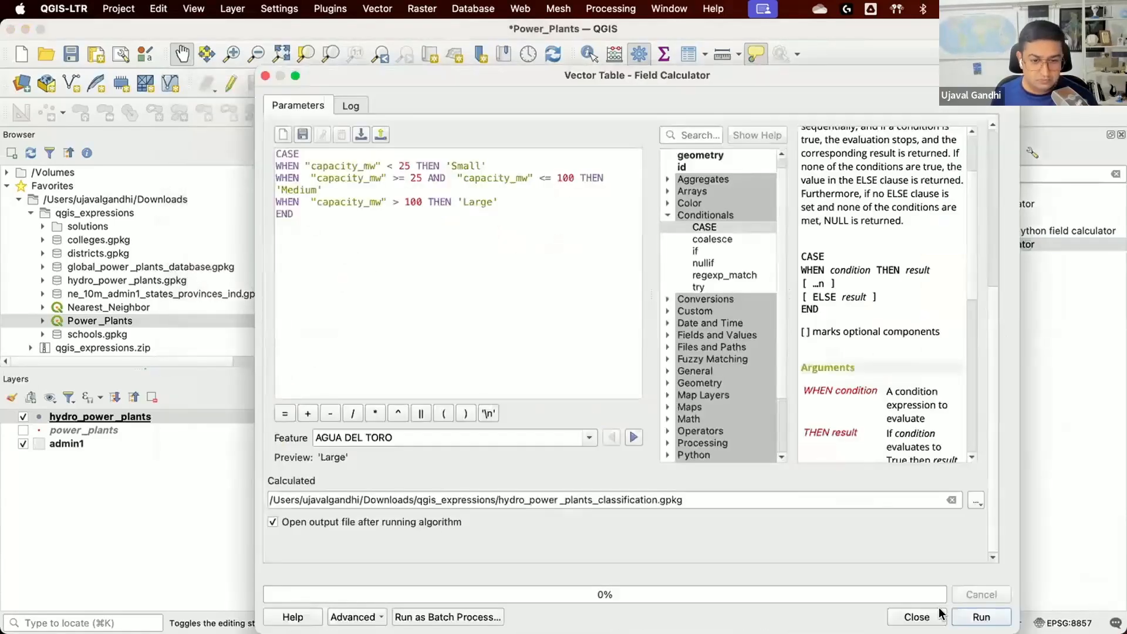
click(977, 617)
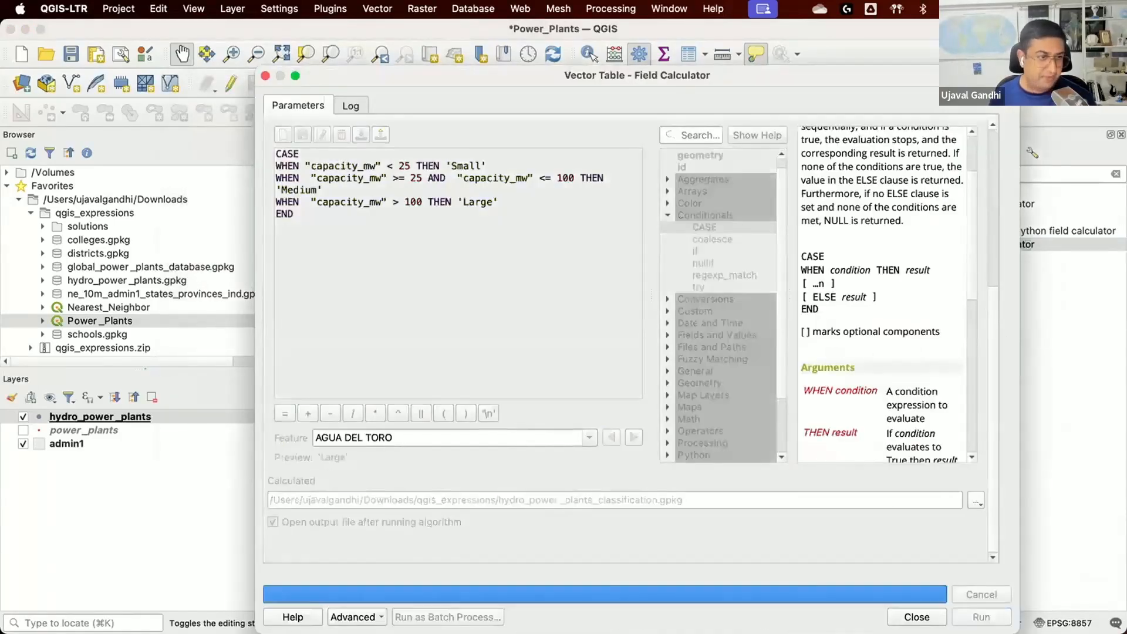
click(880, 616)
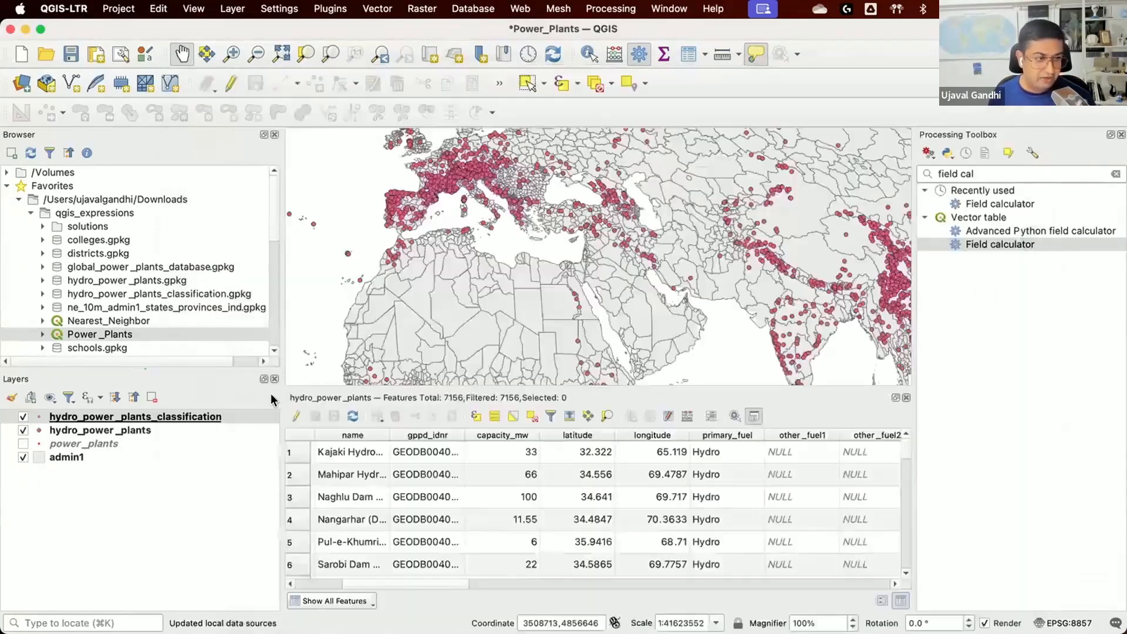
Step: Open the attribute table of hydro_power_plants_classification and examine the values in the classification column
click(197, 415)
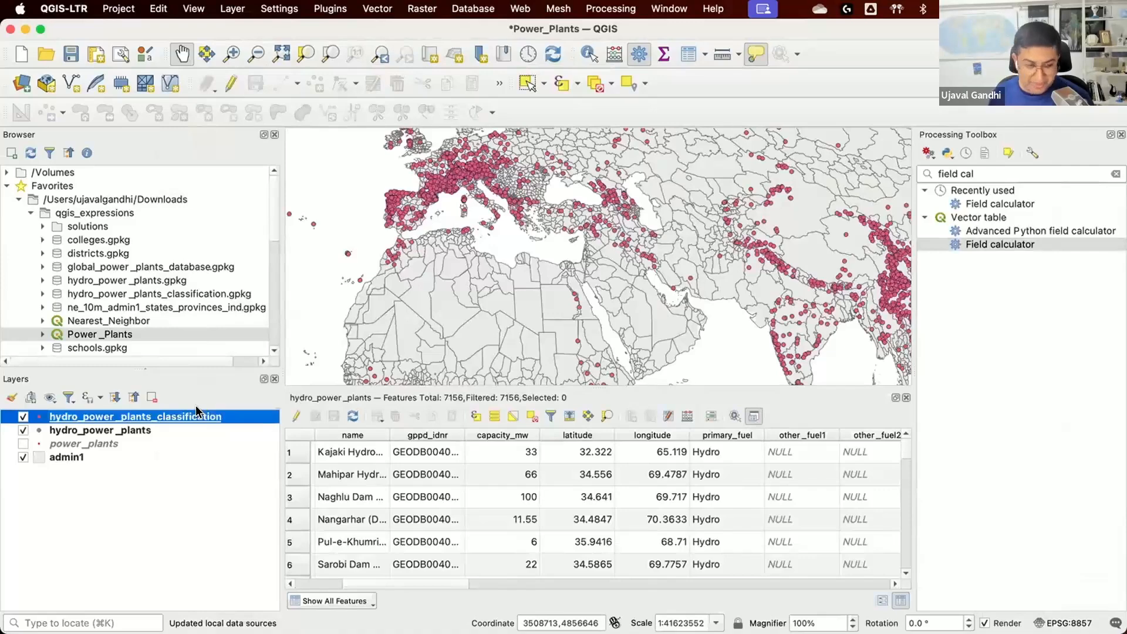
key(F6)
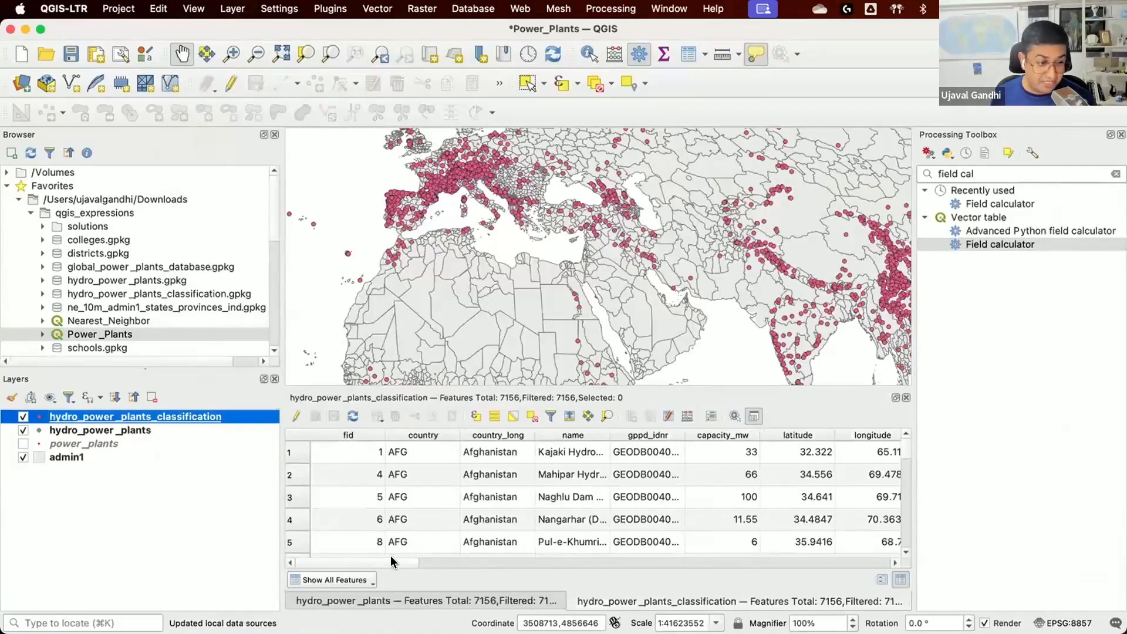
drag(501, 559, 897, 566)
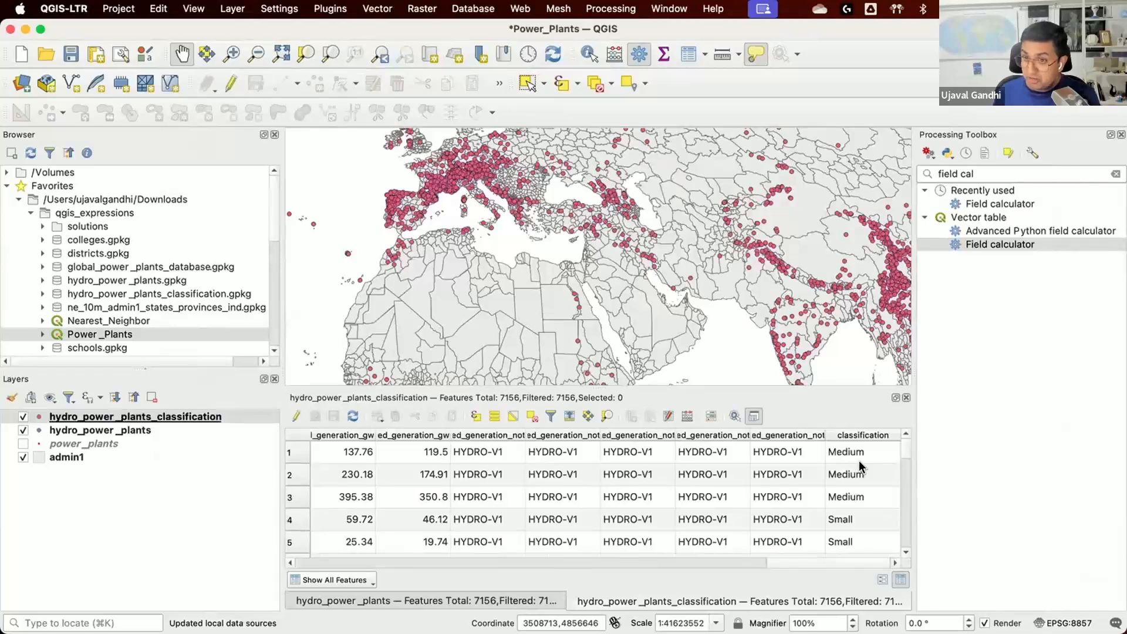
scroll(858, 460, down, 3)
scroll(858, 461, up, 3)
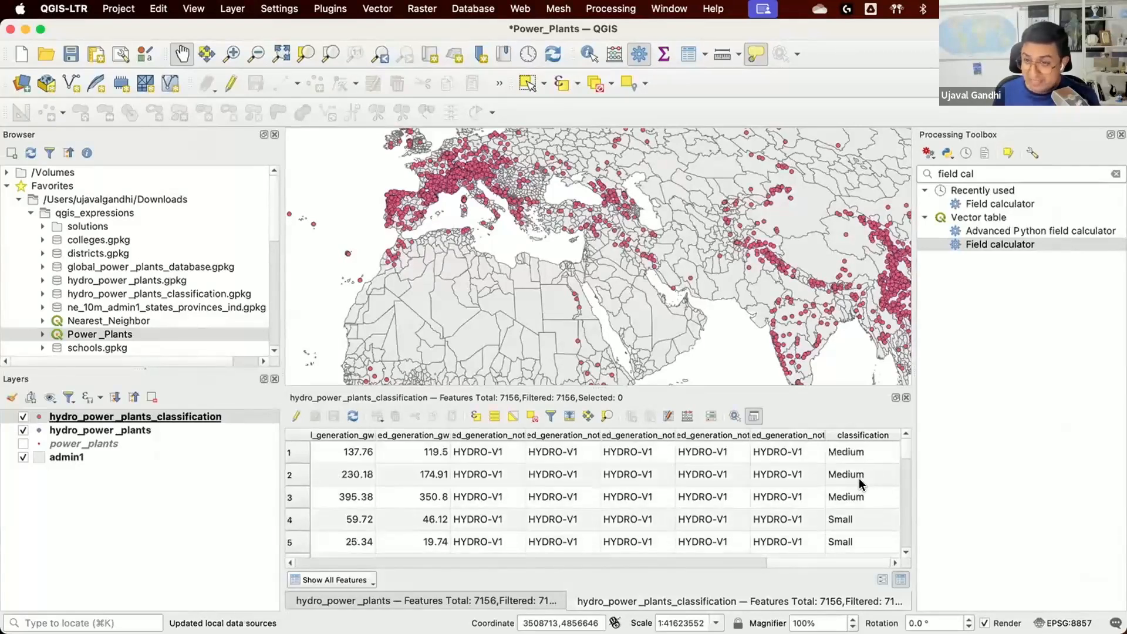
scroll(859, 482, down, 3)
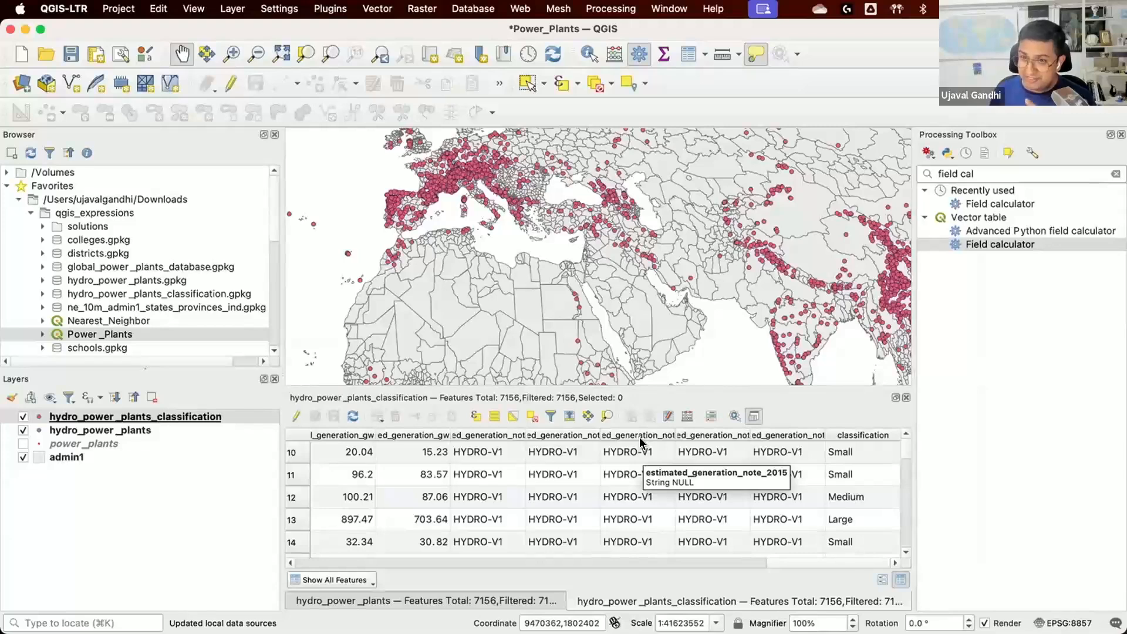
Step: Clear the Processing Toolbox search and open the Power_Plants_CheckPoint1 project from the solutions folder
click(1111, 174)
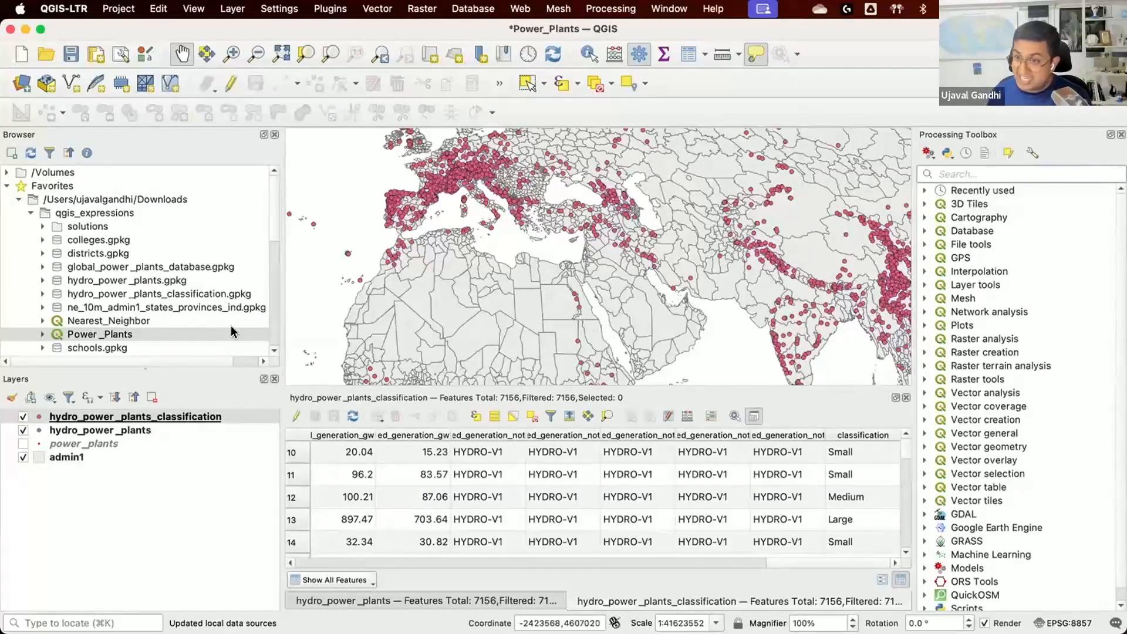
double_click(96, 226)
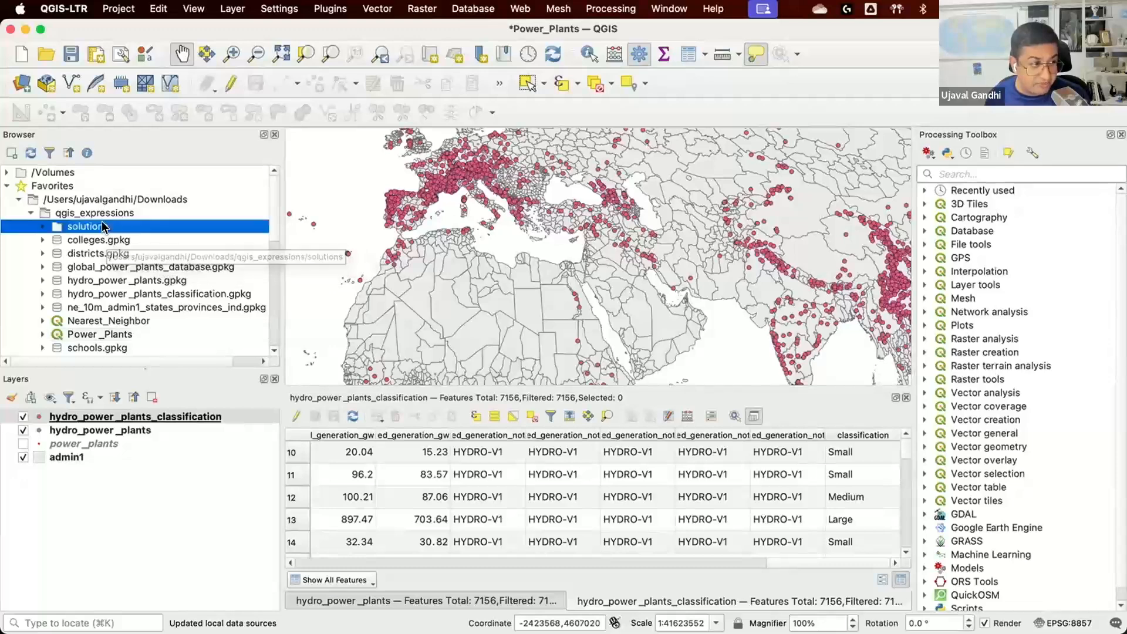
scroll(123, 249, down, 2)
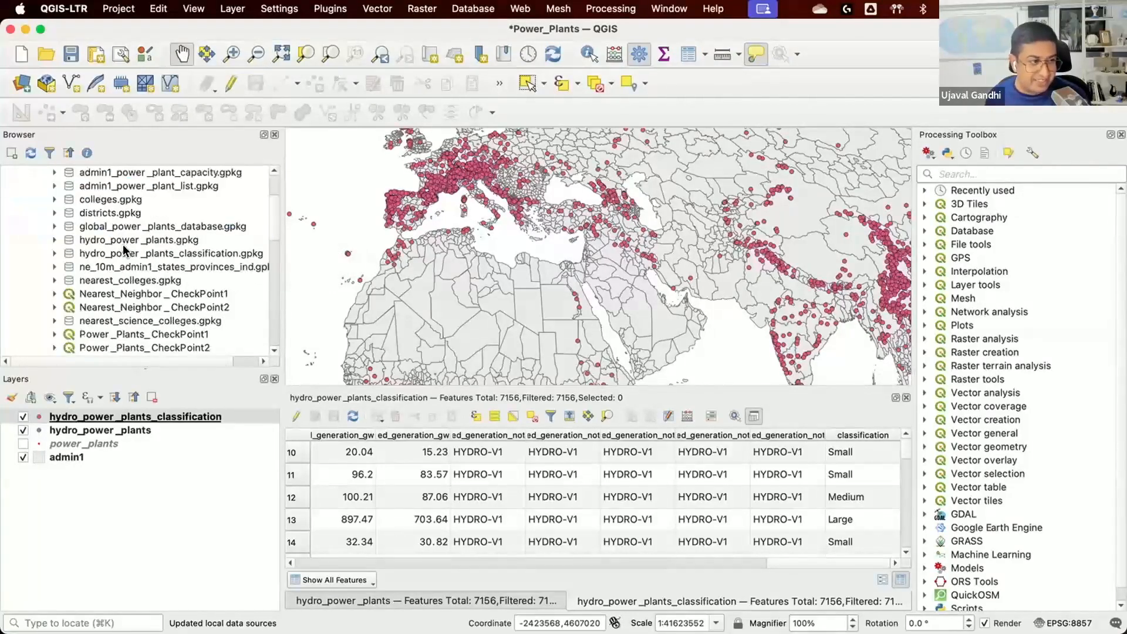
click(143, 332)
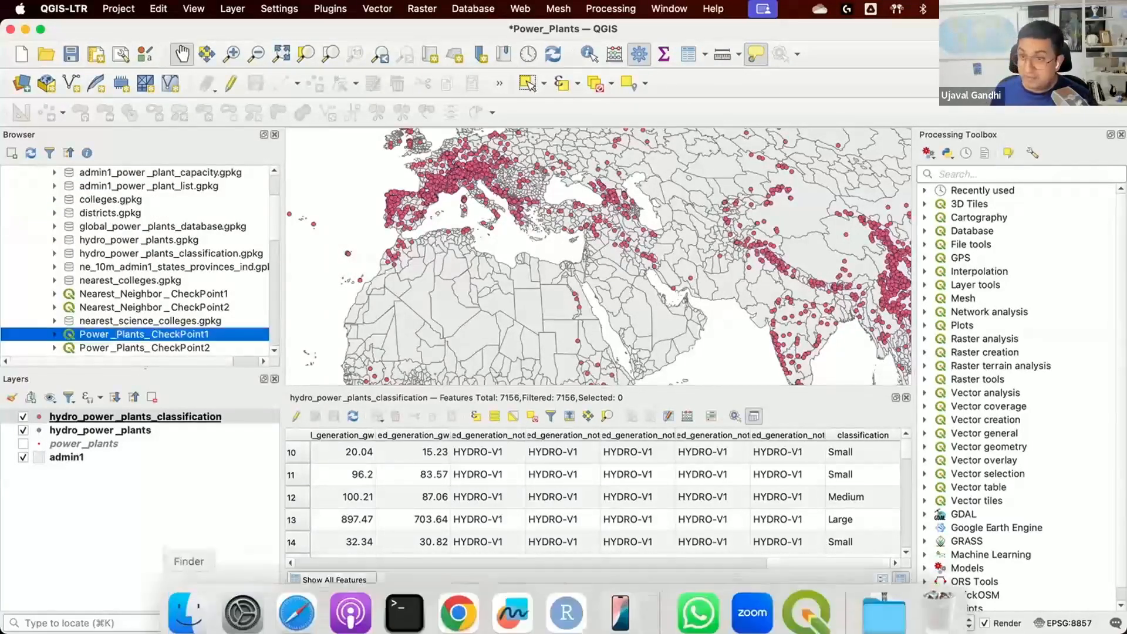
drag(216, 327, 489, 363)
click(508, 324)
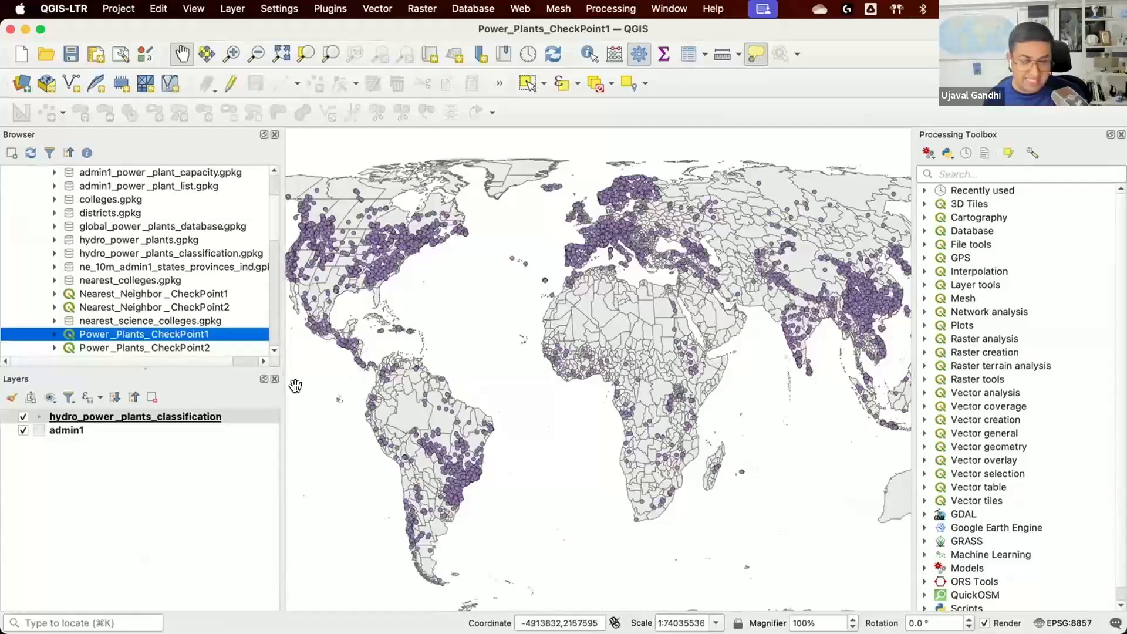
Step: Open the attribute table of hydro_power_plants_classification in the checkpoint project and return to the start of the solutions folder listing
click(684, 55)
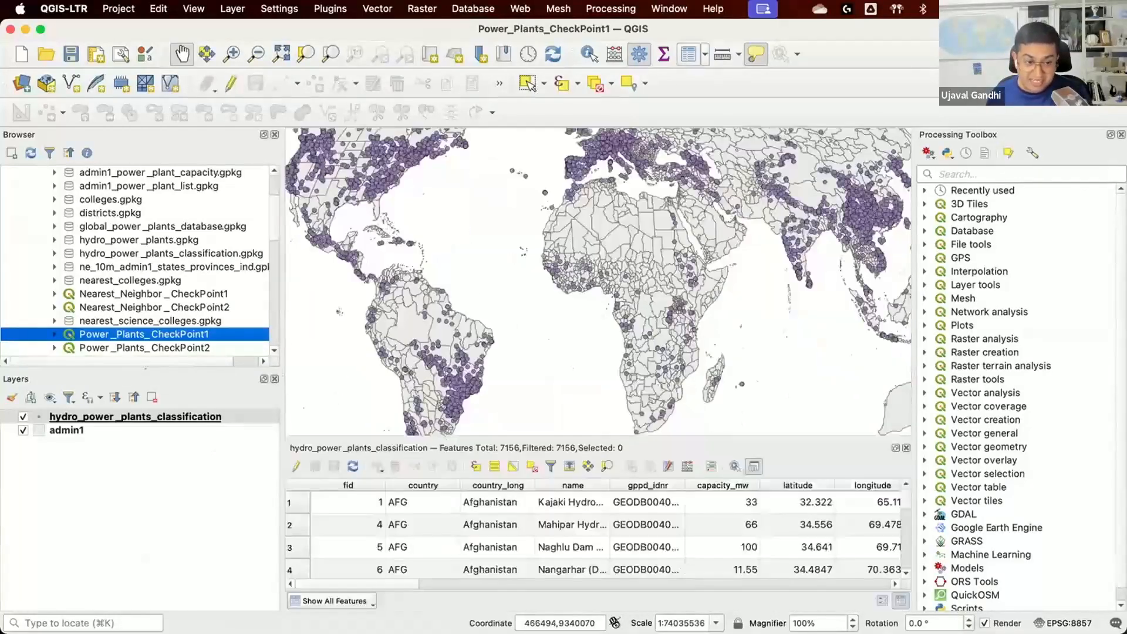
drag(427, 586, 302, 590)
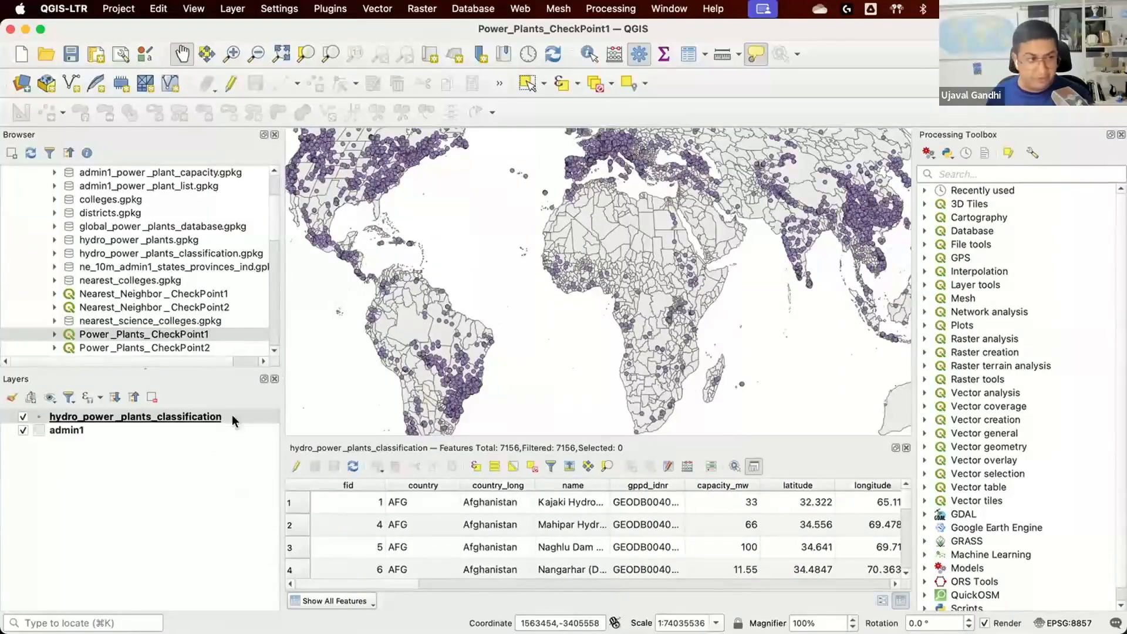
scroll(135, 258, up, 3)
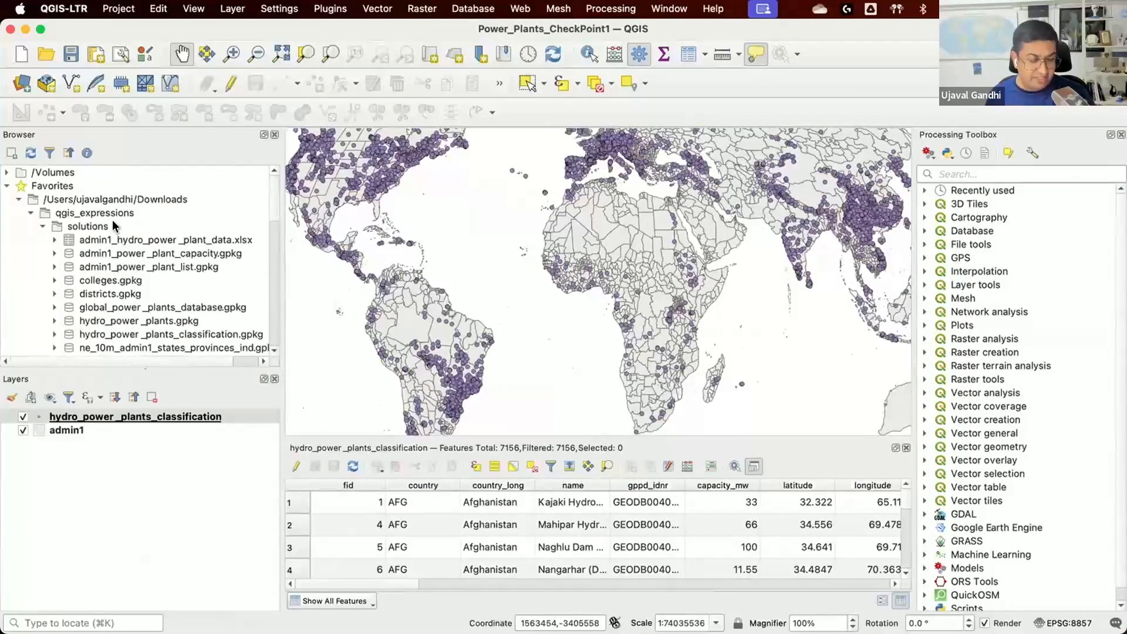
Step: Switch to Finder, locate Power_Plants_CheckPoint1.qgz in the solutions folder of qgis_expressions, and move the window out of the way
scroll(141, 276, down, 5)
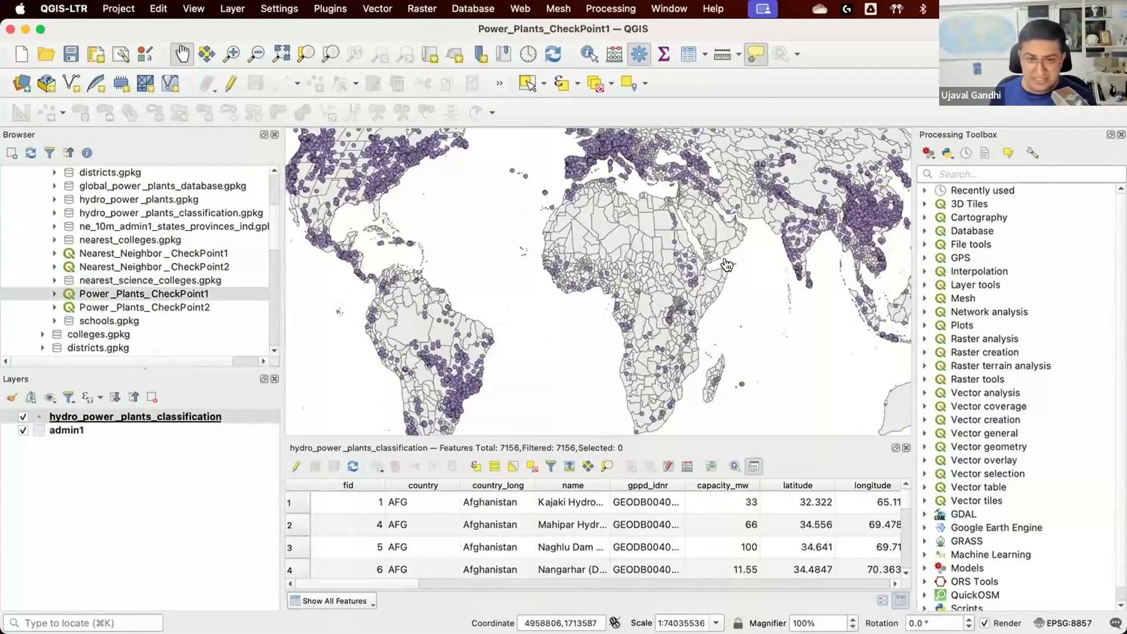
key(super+Tab)
click(573, 270)
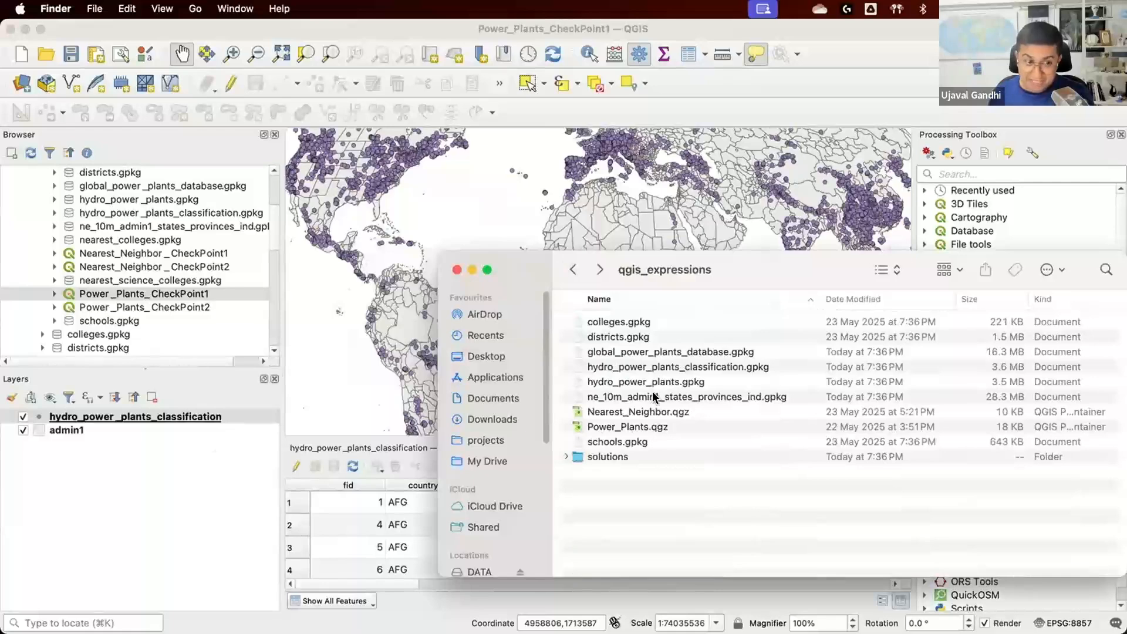
double_click(617, 457)
scroll(651, 439, down, 3)
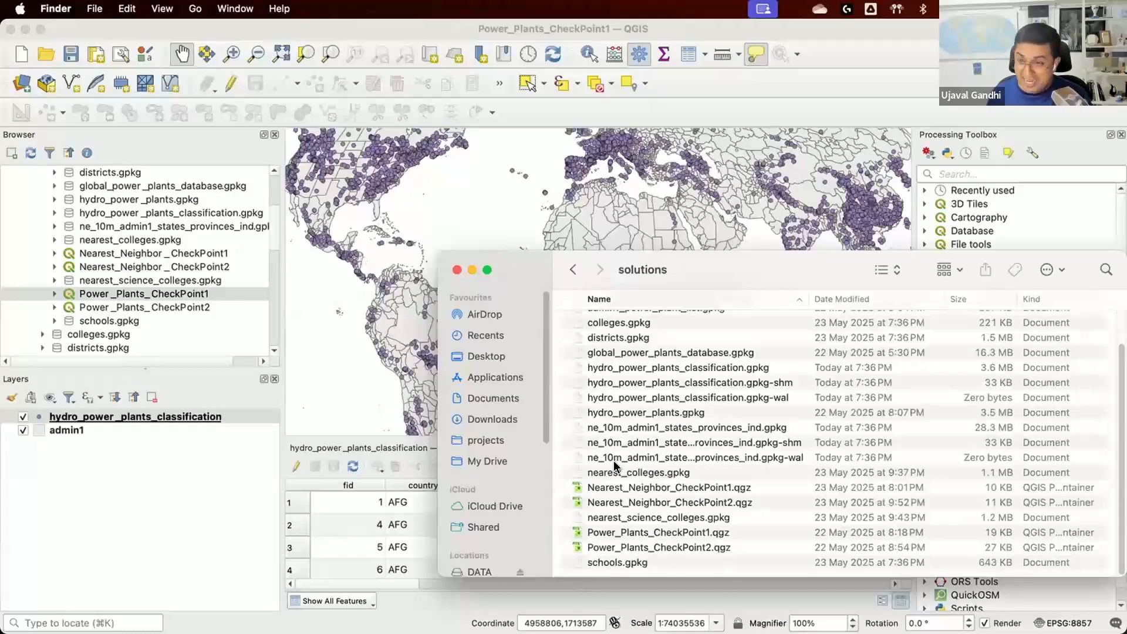
click(688, 535)
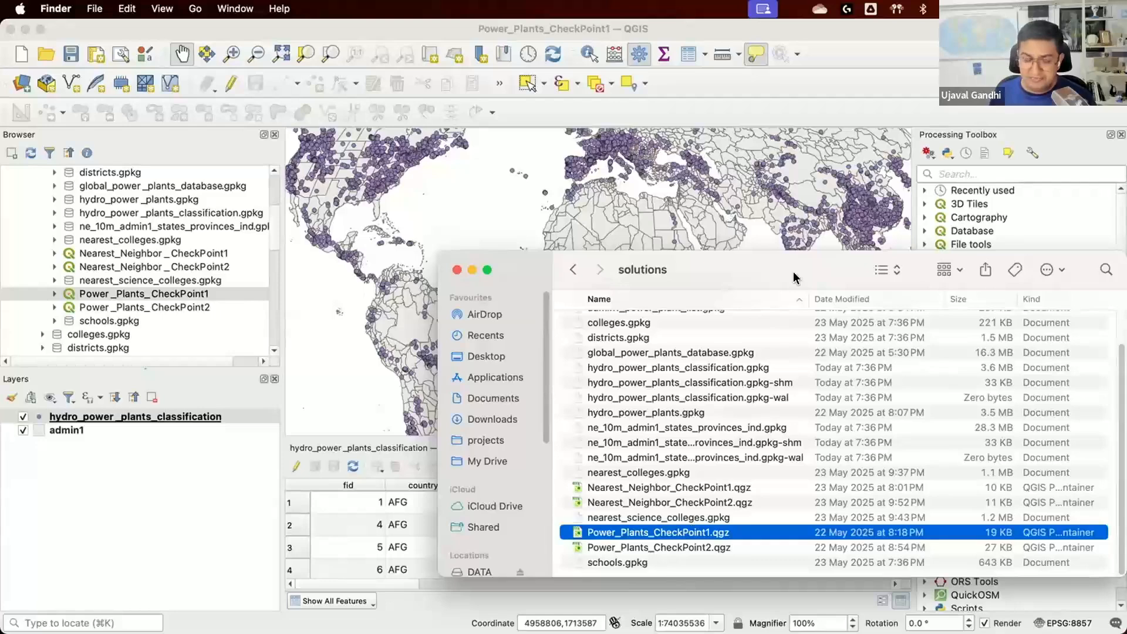
drag(794, 277, 1126, 277)
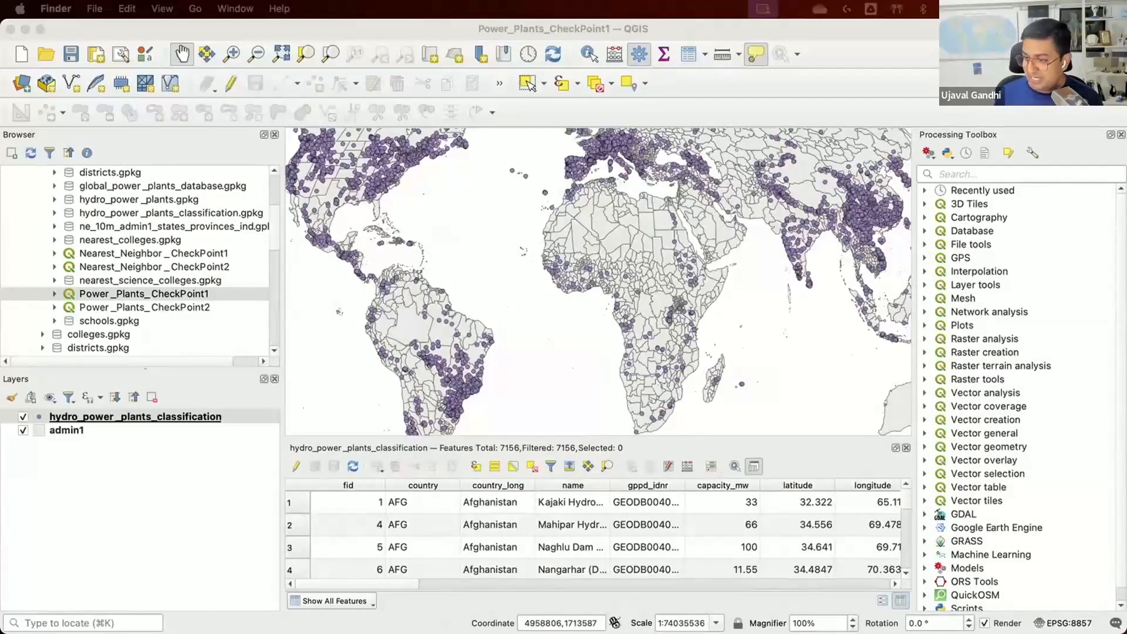
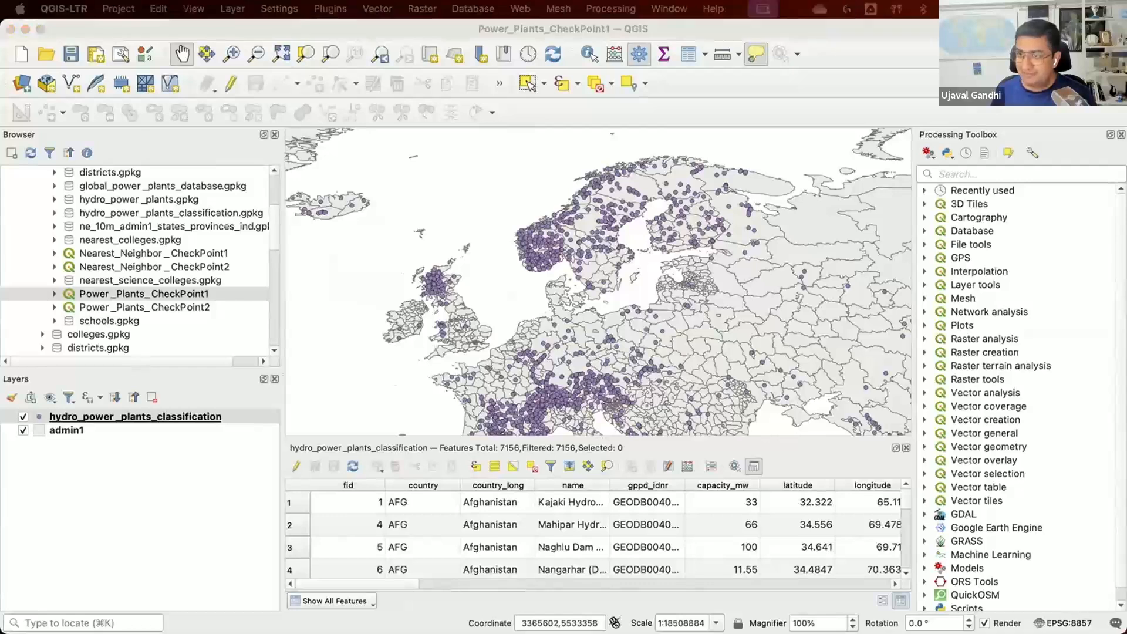
Step: Filter the hydro_power_plants_classification layer with the expression "country" = 'SWE'
click(192, 418)
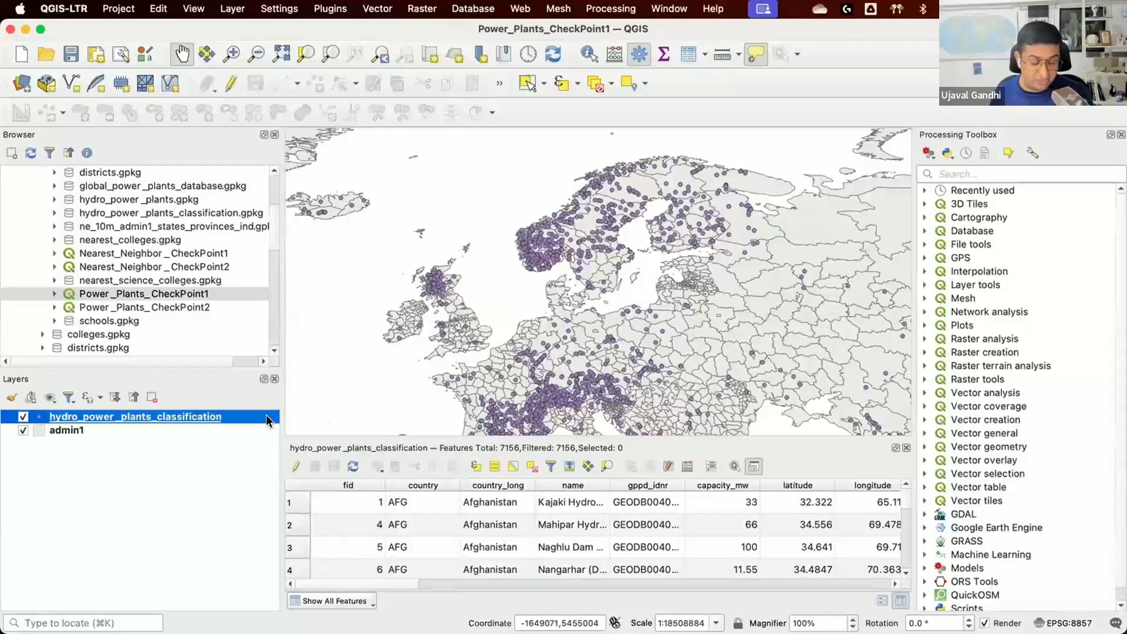
right_click(237, 417)
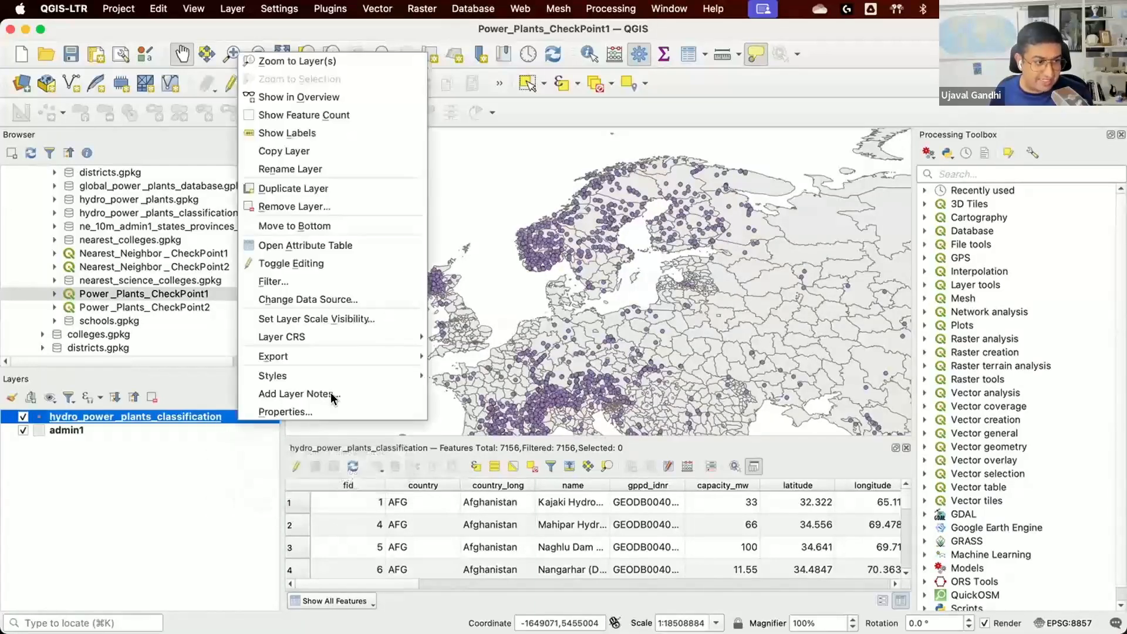
click(358, 284)
double_click(344, 122)
click(627, 256)
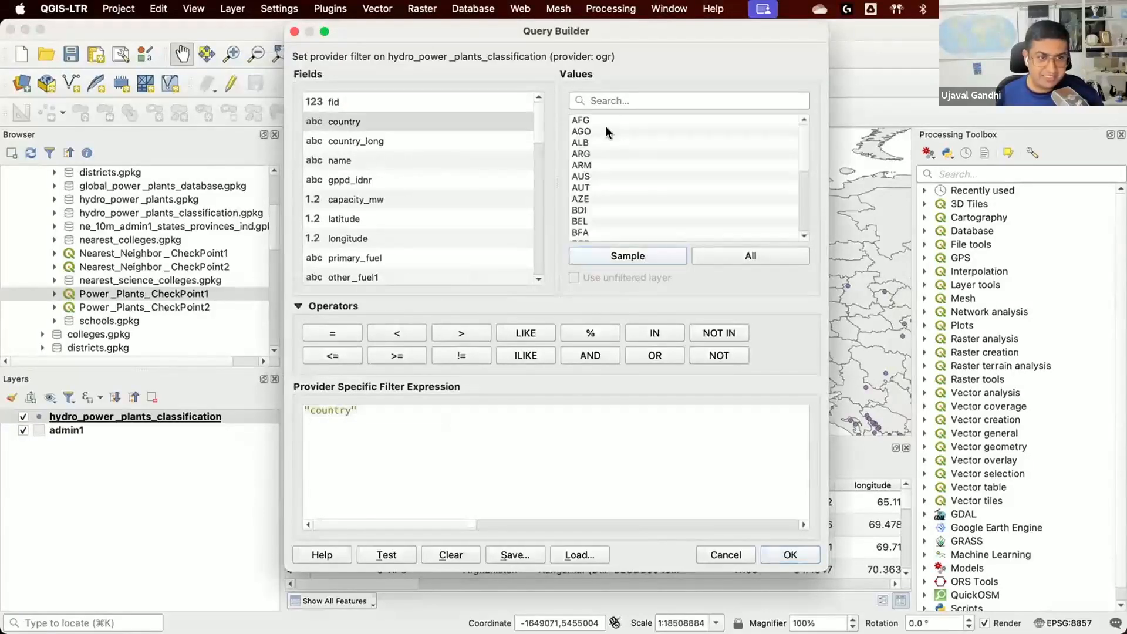
click(326, 337)
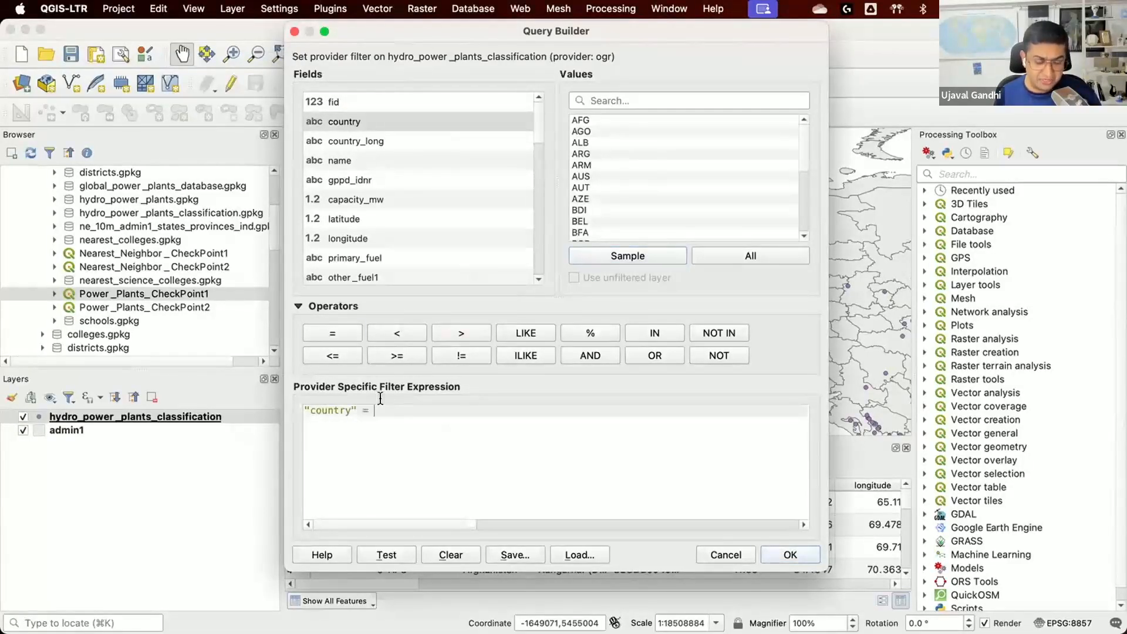
text('SWE)
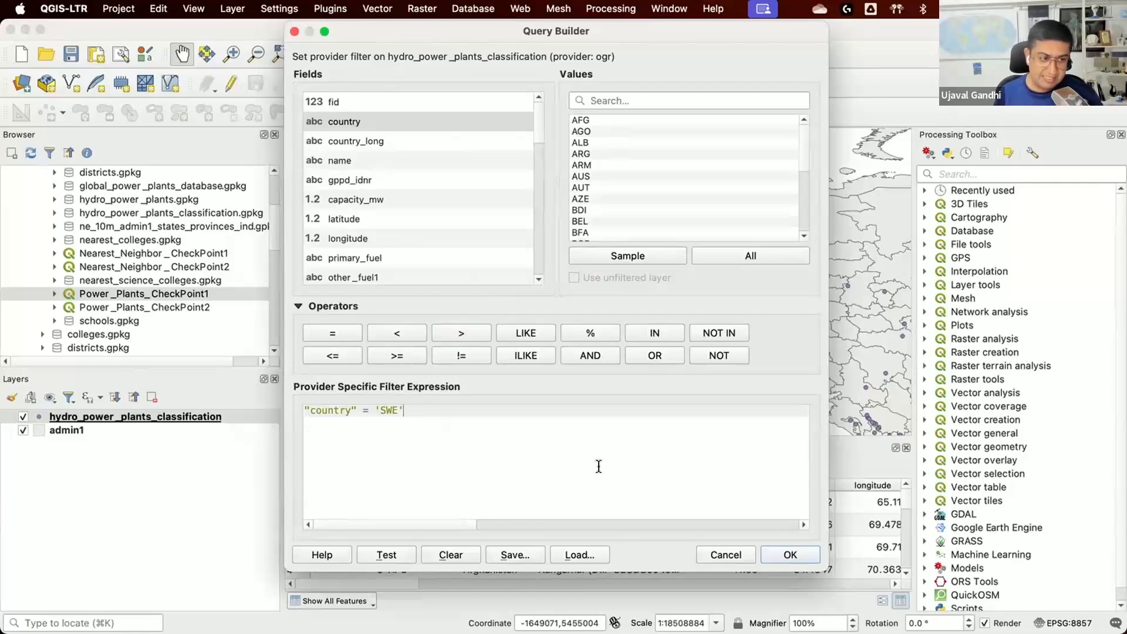
click(792, 554)
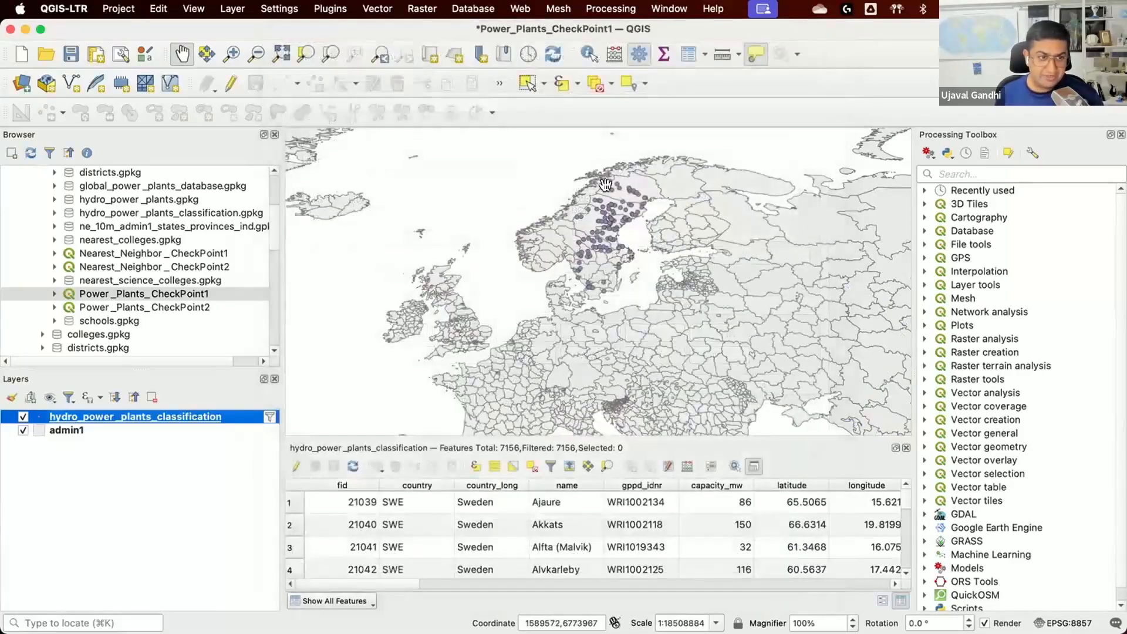
scroll(576, 195, up, 1)
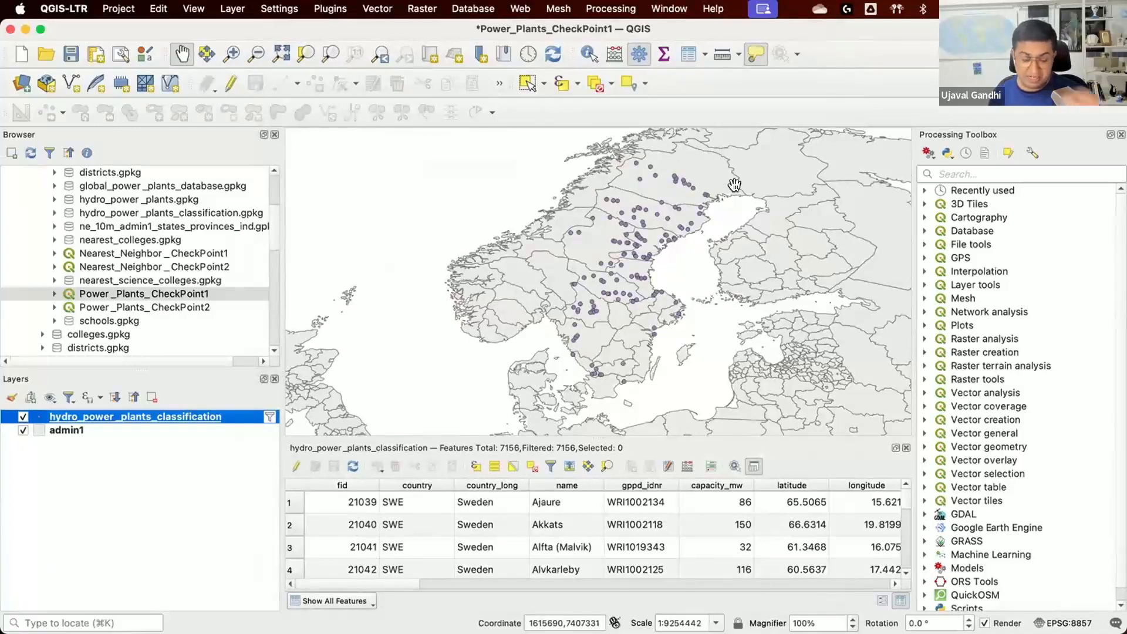
Step: Filter the admin1 layer with the expression "adm0_a3" = 'SWE'
click(249, 432)
right_click(249, 433)
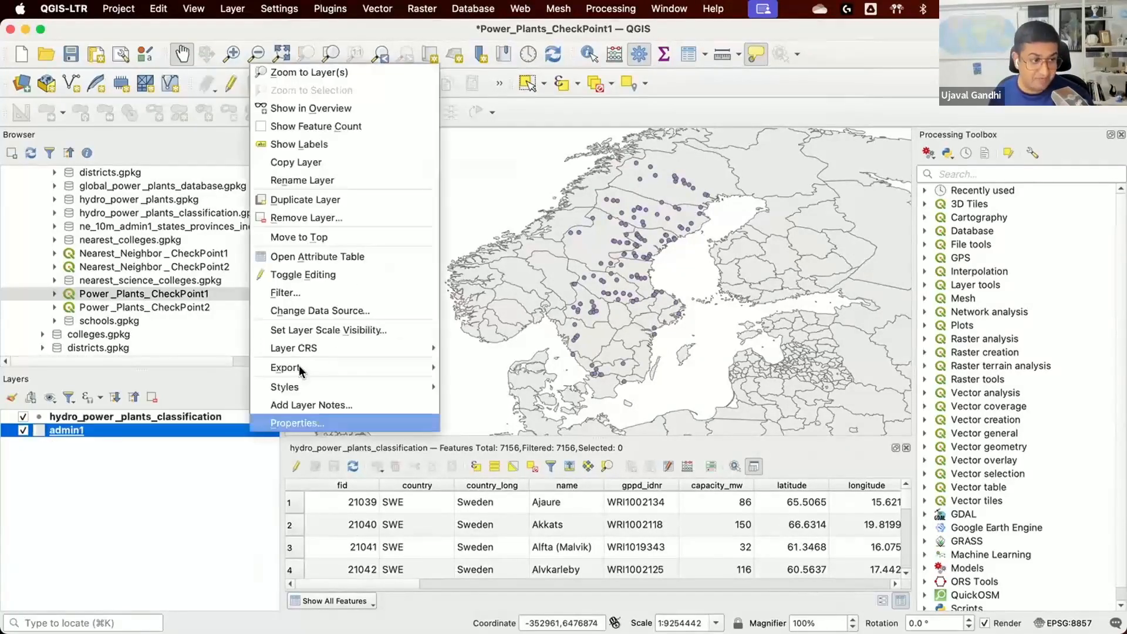
click(340, 292)
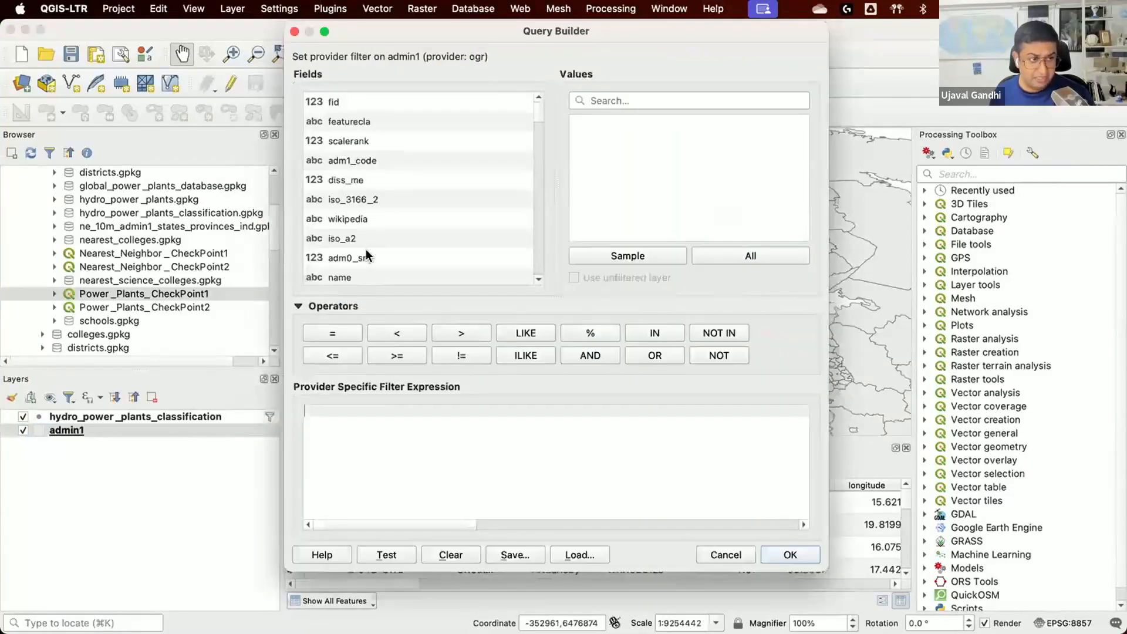
scroll(373, 182, down, 7)
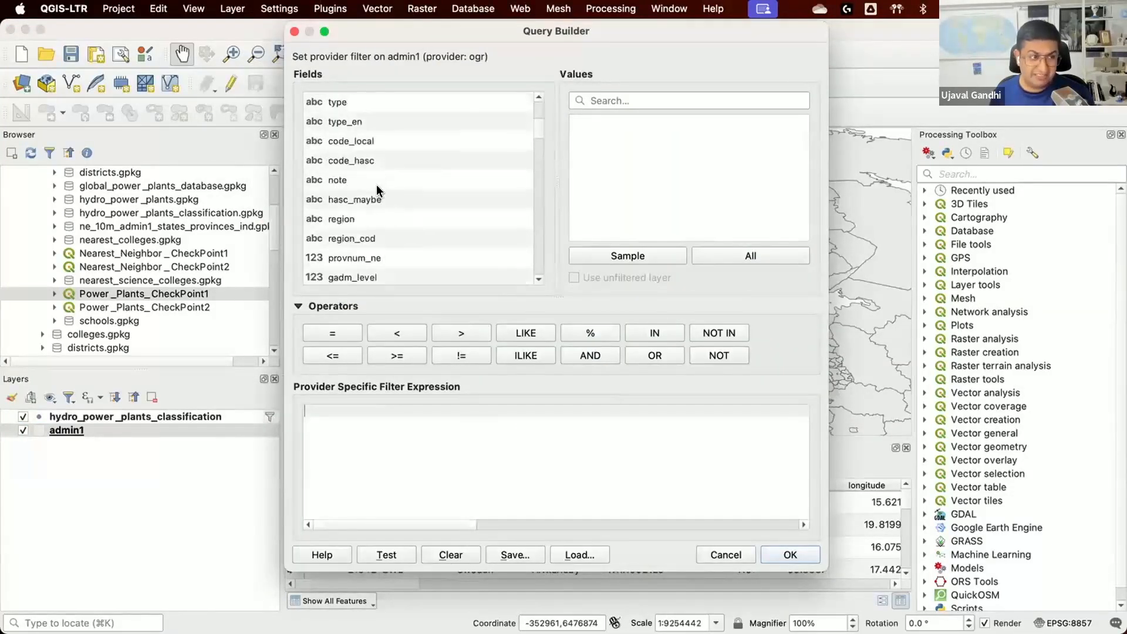
scroll(377, 191, down, 3)
scroll(367, 199, down, 2)
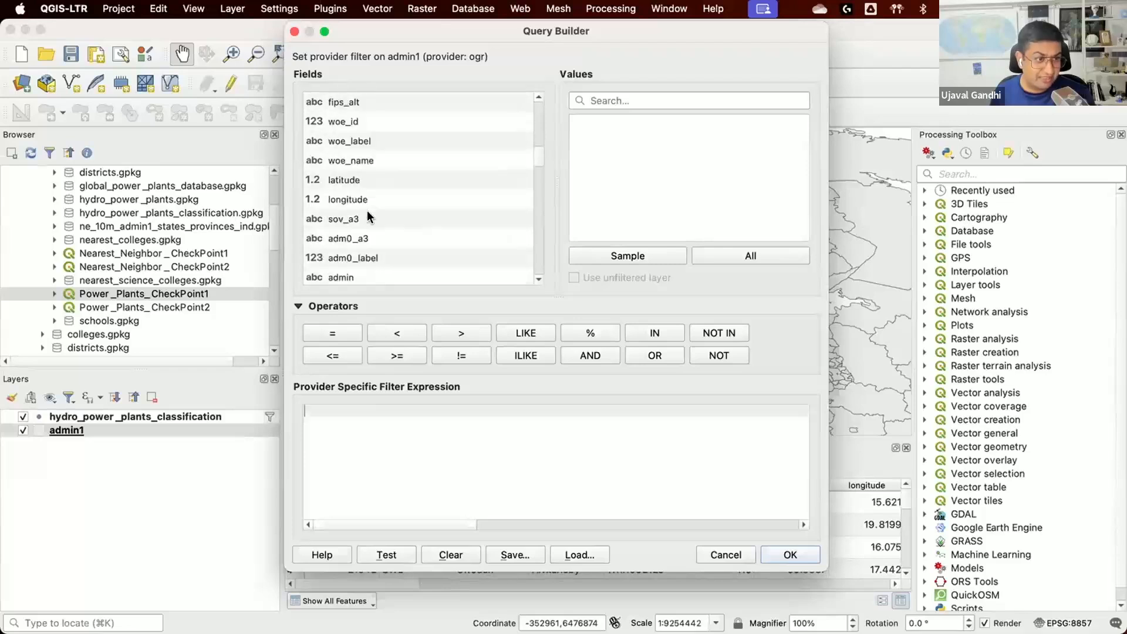
double_click(352, 238)
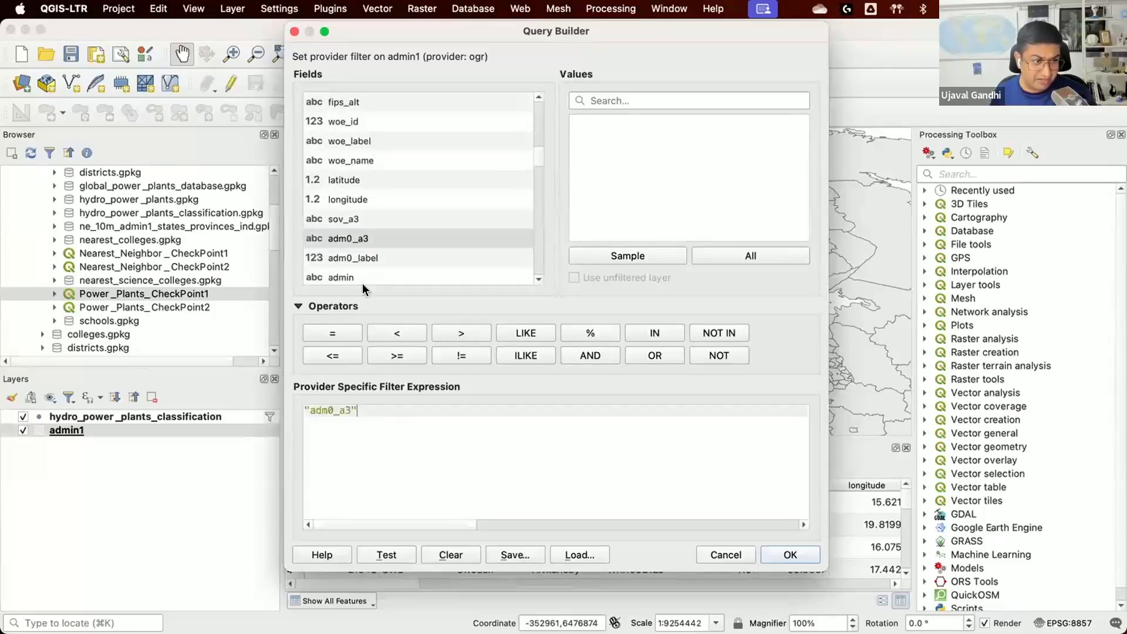
click(341, 330)
text('SWE')
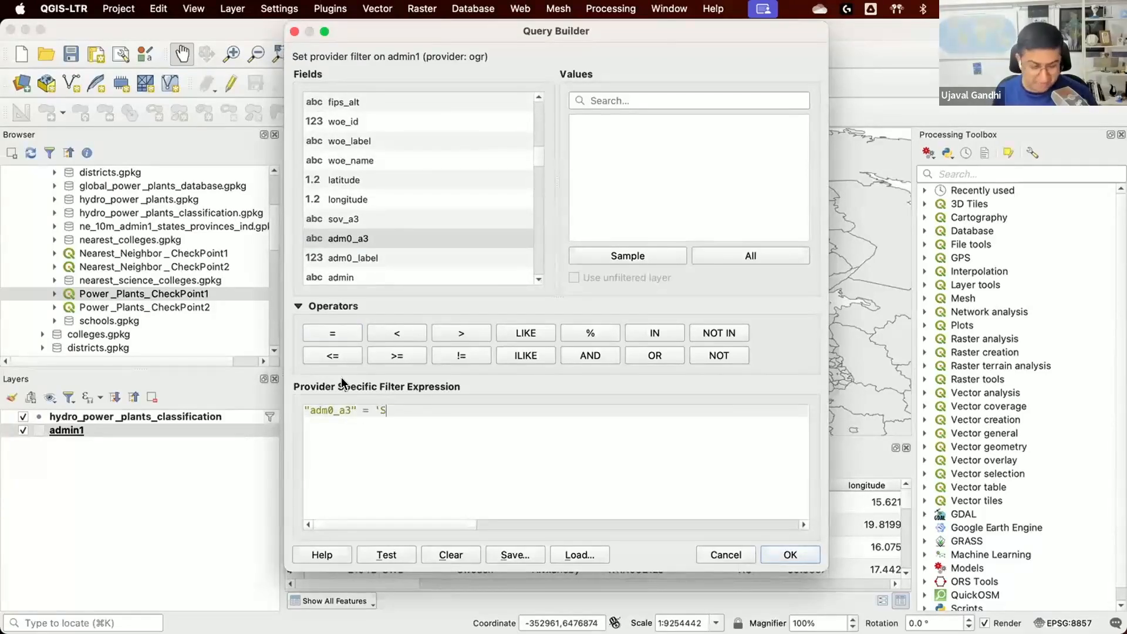
click(790, 556)
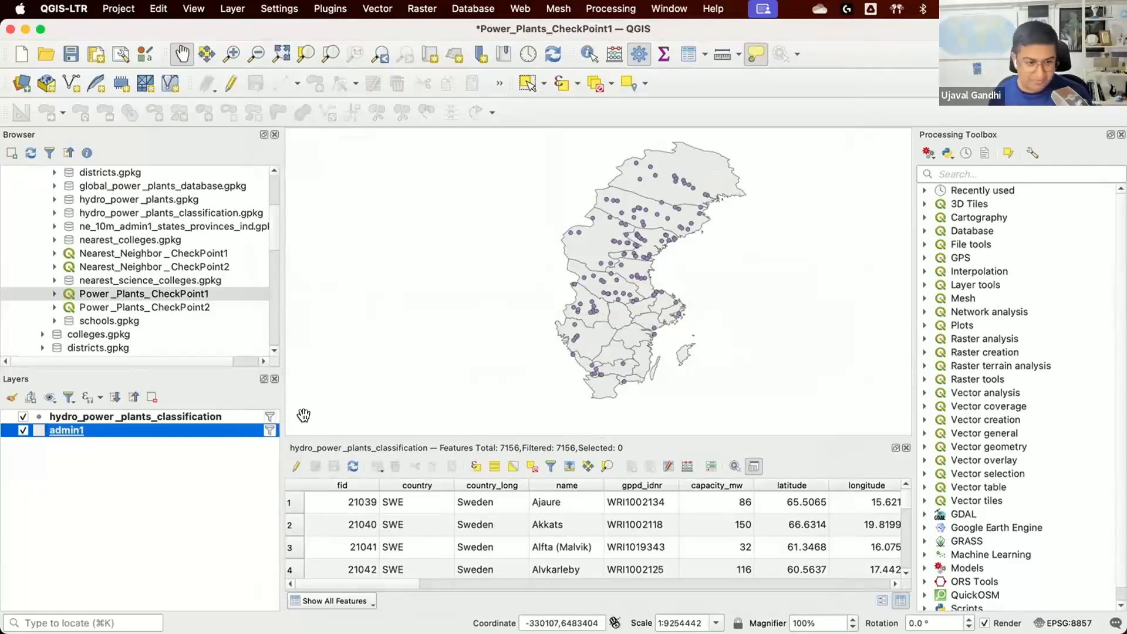
Step: Open the attribute table of admin1, enlarge its panel, and examine the region name columns
key(F6)
drag(565, 410, 565, 371)
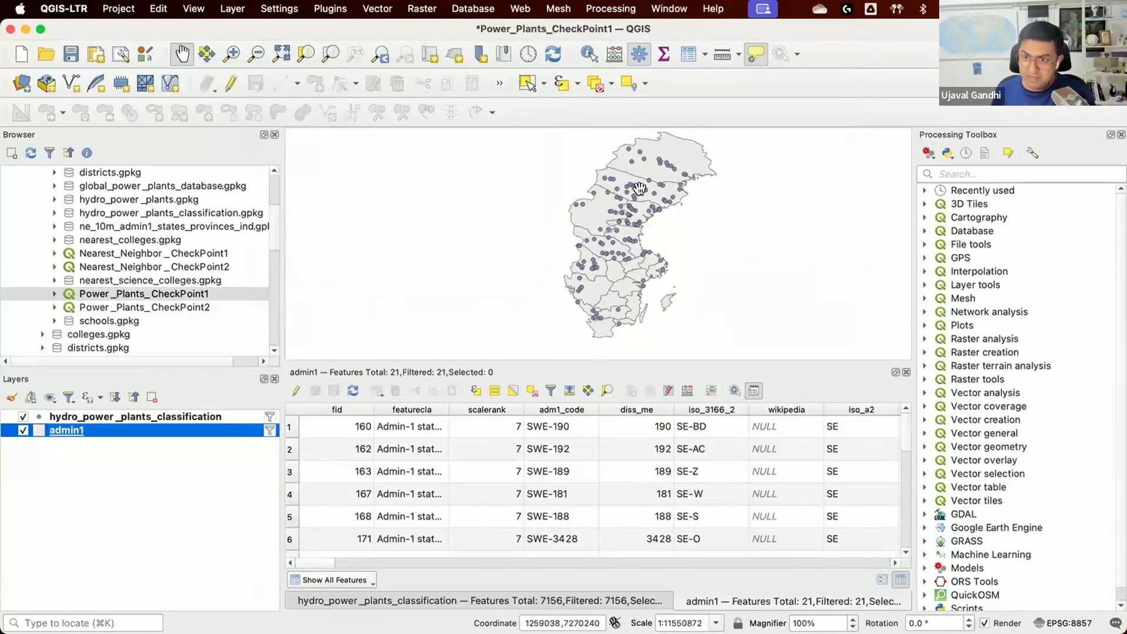
drag(321, 558, 351, 558)
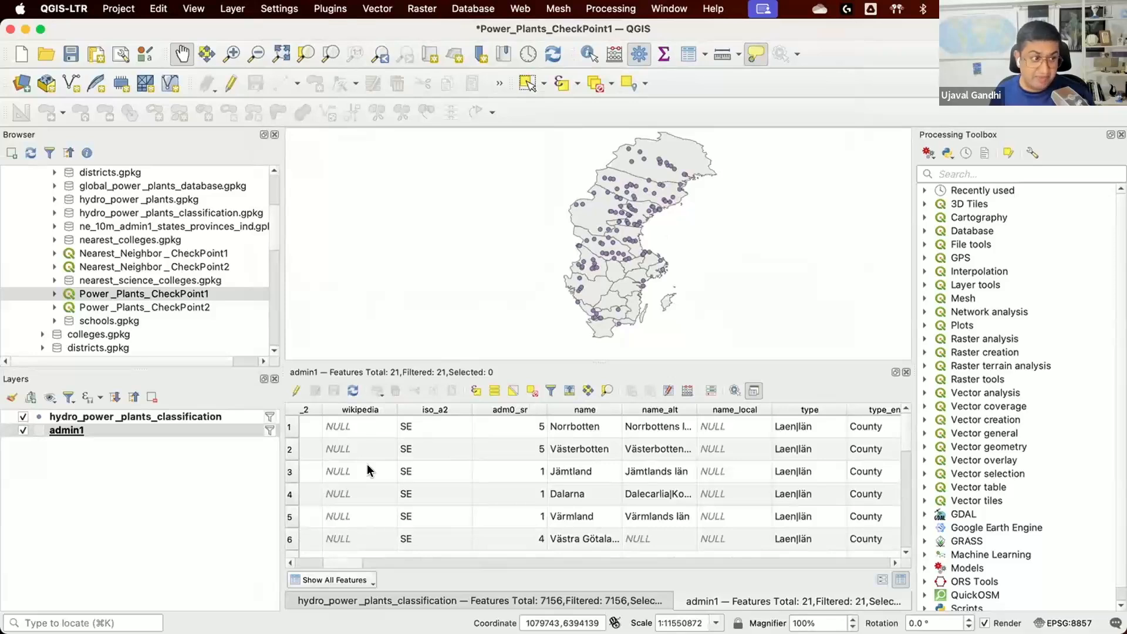
scroll(614, 222, up, 1)
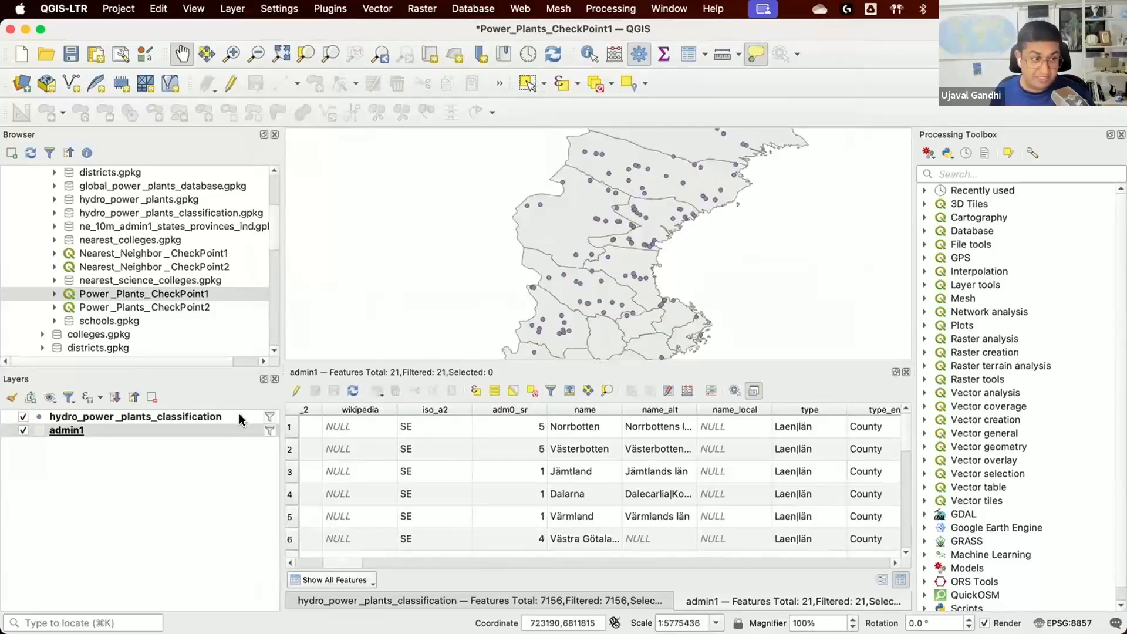
Step: Open a fresh attribute table for the filtered hydro_power_plants_classification layer and compare it with the table already open
click(242, 418)
key(F6)
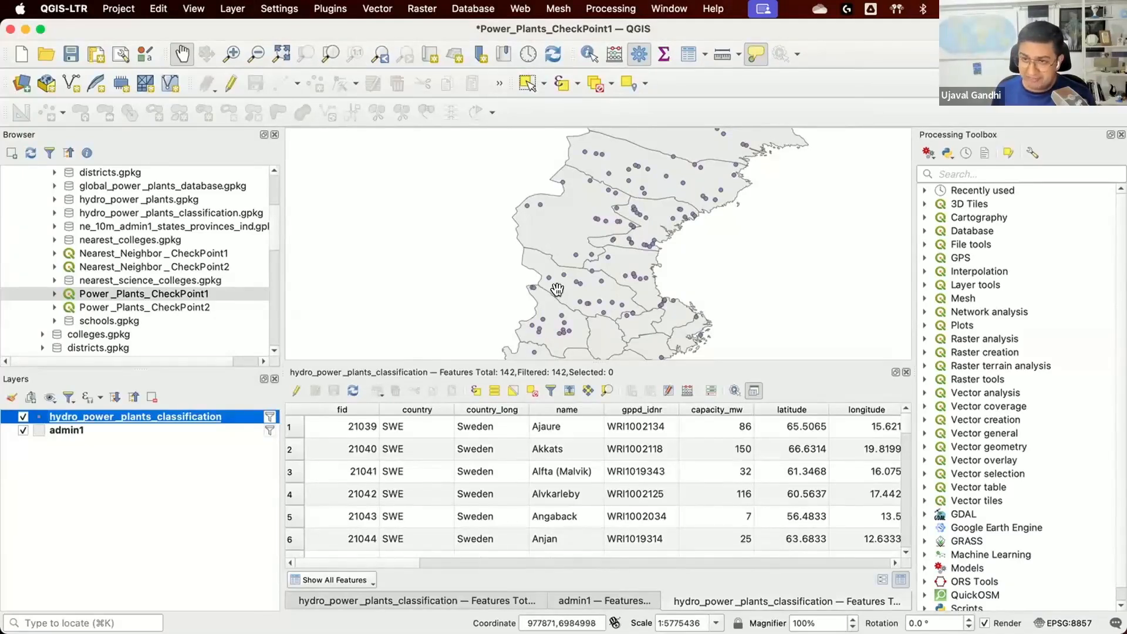
click(443, 600)
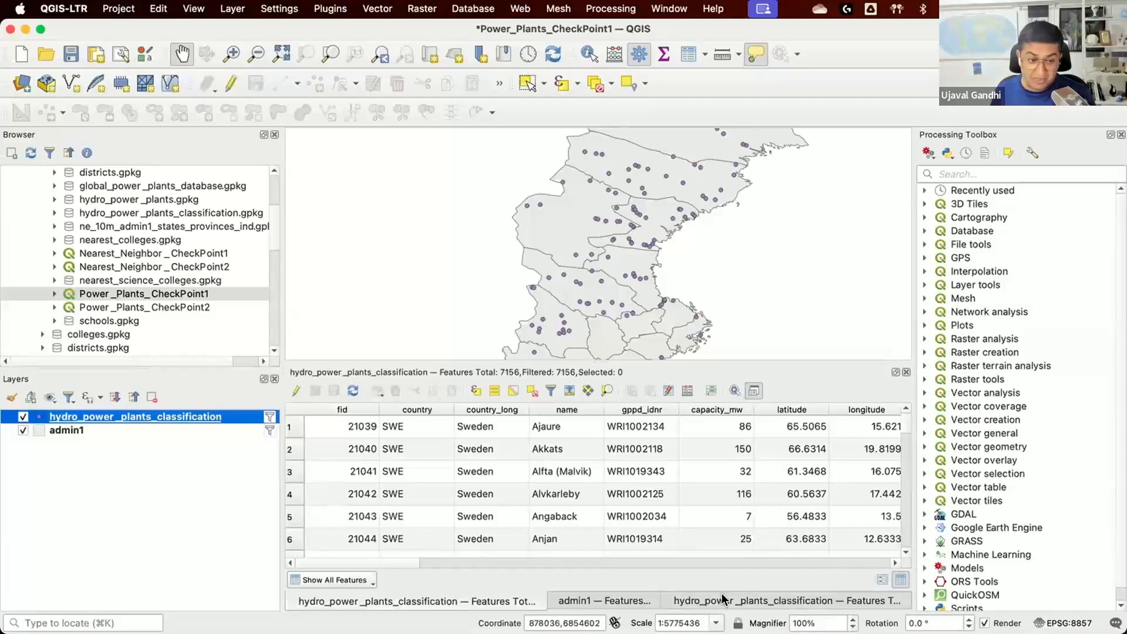
click(721, 593)
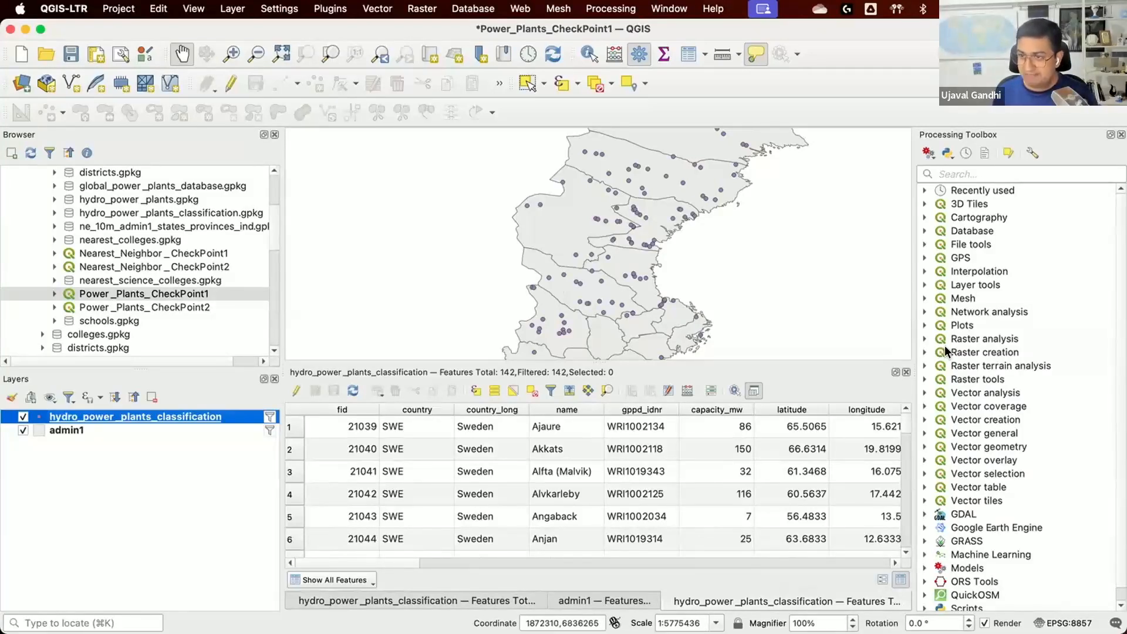
Step: Select the admin1 layer and examine the classification column in both open hydro_power_plants_classification tables
click(103, 430)
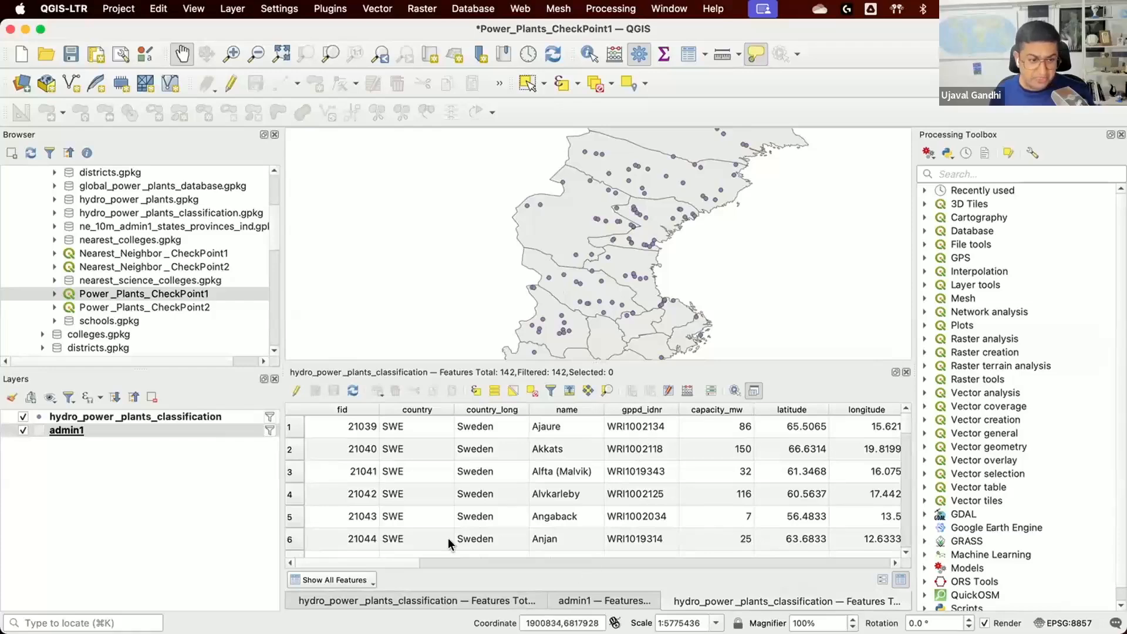
drag(410, 560, 734, 562)
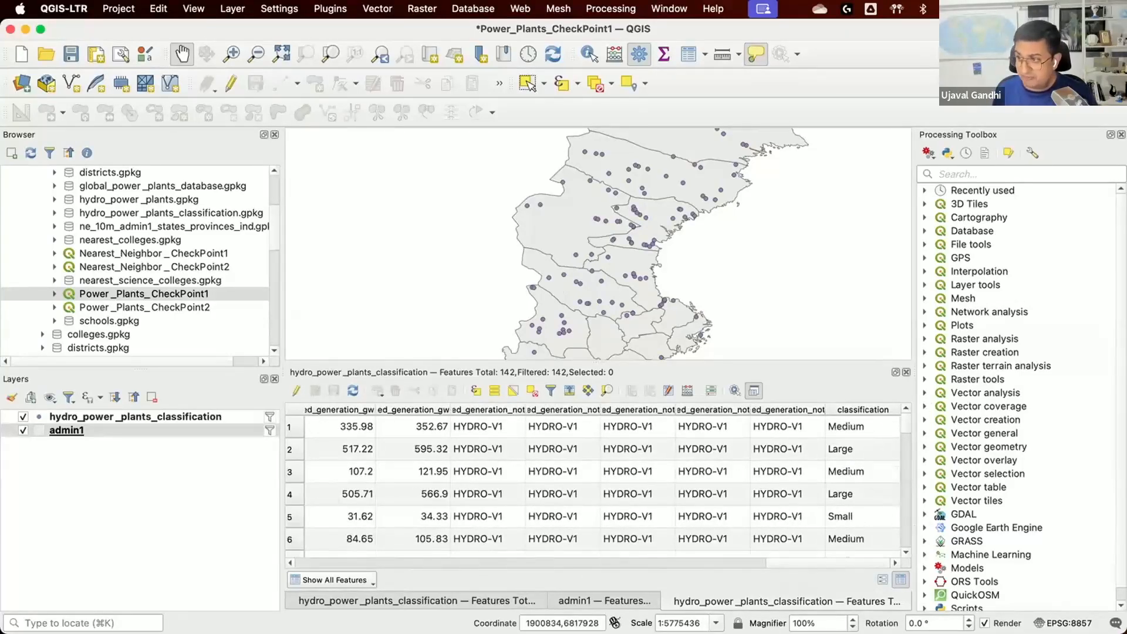
click(376, 600)
scroll(832, 544, right, 10)
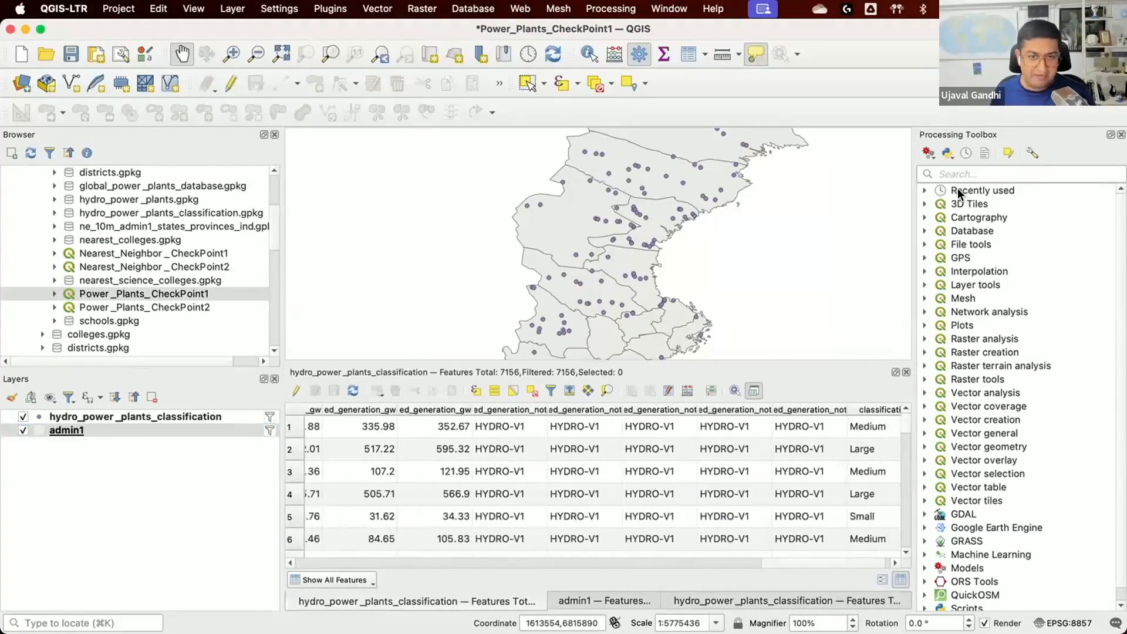
Step: Search the processing algorithms for "field cal" and open the Field calculator for the admin1 layer
click(927, 172)
text(field )
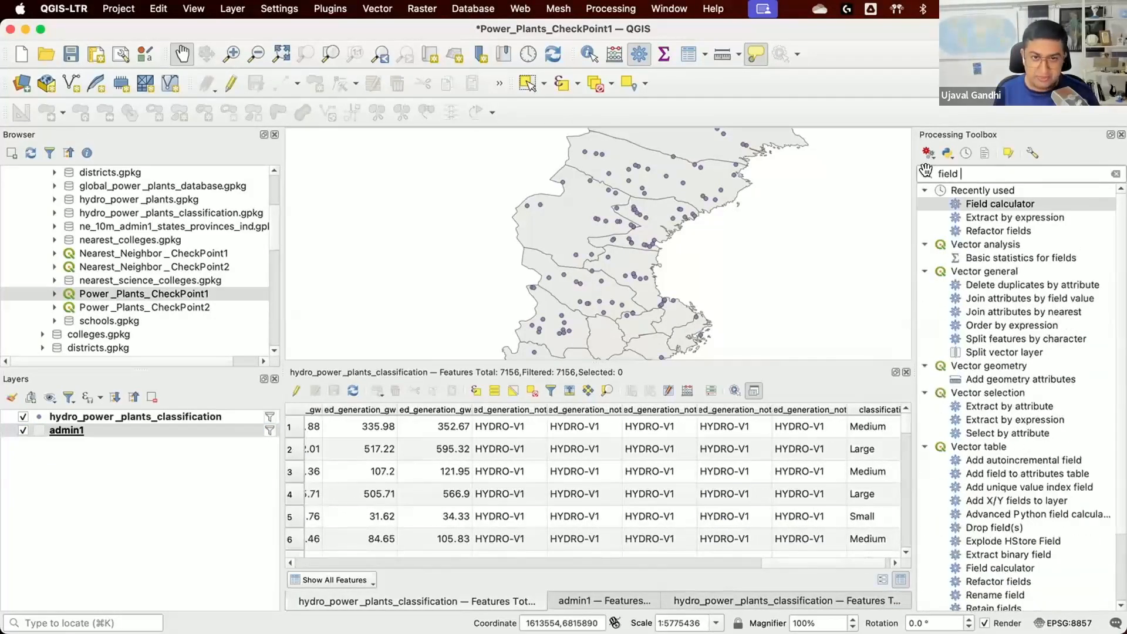
text(cal)
click(1048, 244)
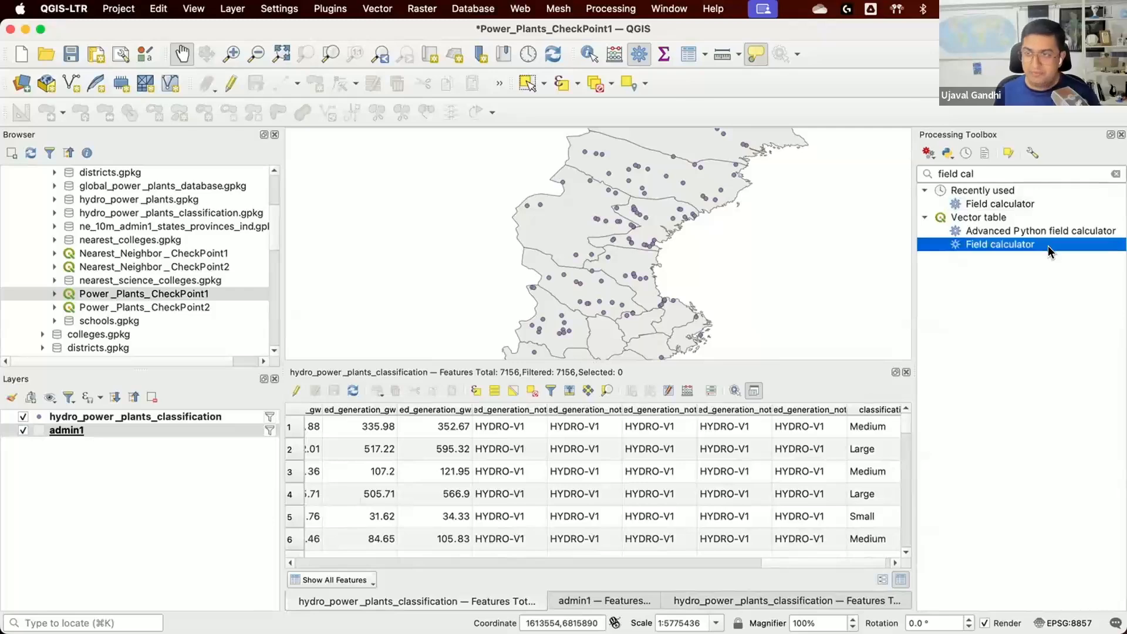
double_click(1047, 245)
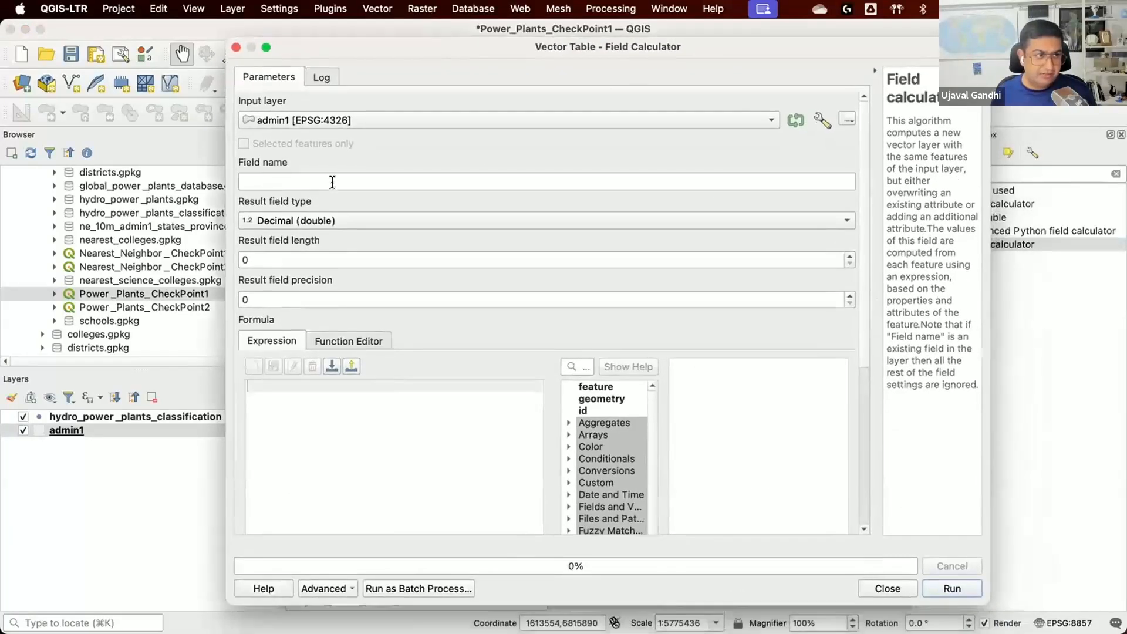
Step: Name the new field power_plant_list and set its result type to Text (string)
click(323, 176)
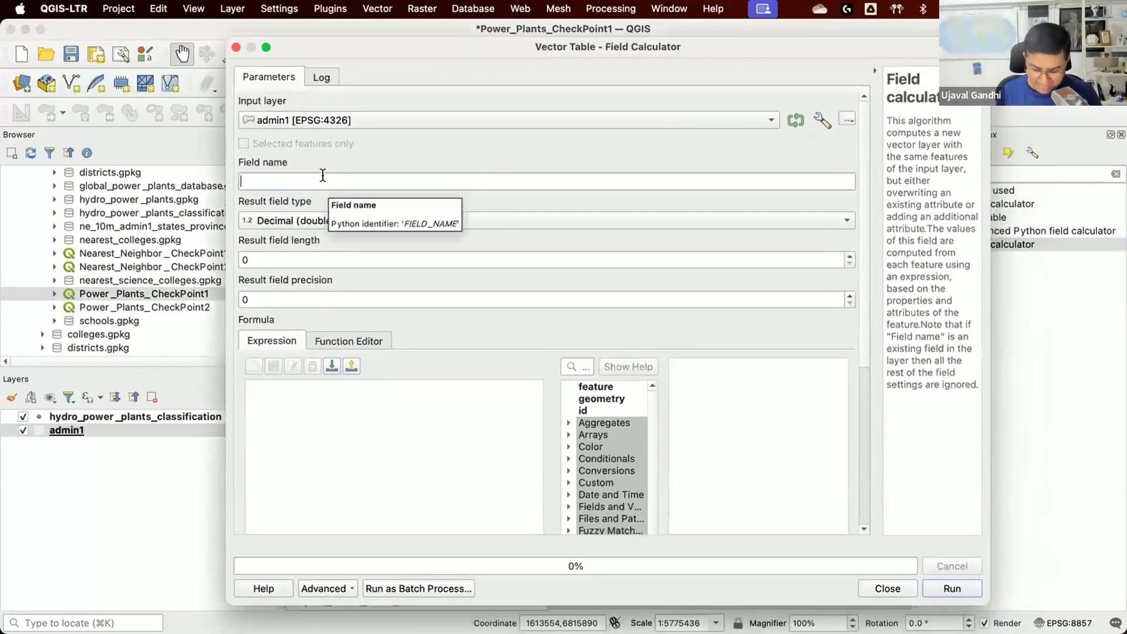
text(power_plant_list)
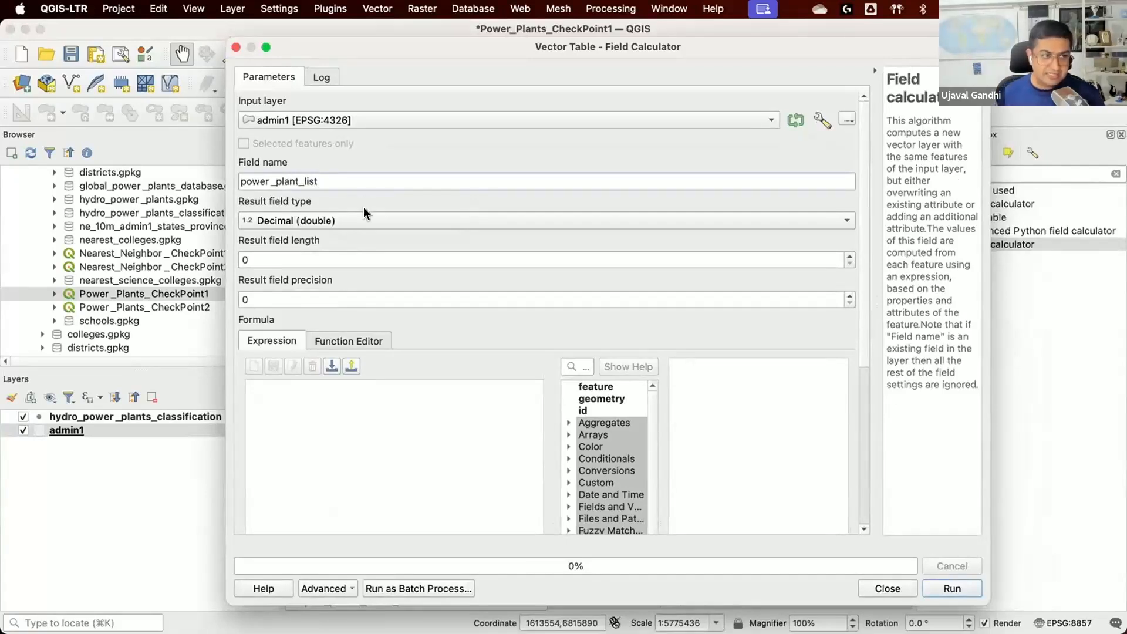
click(368, 213)
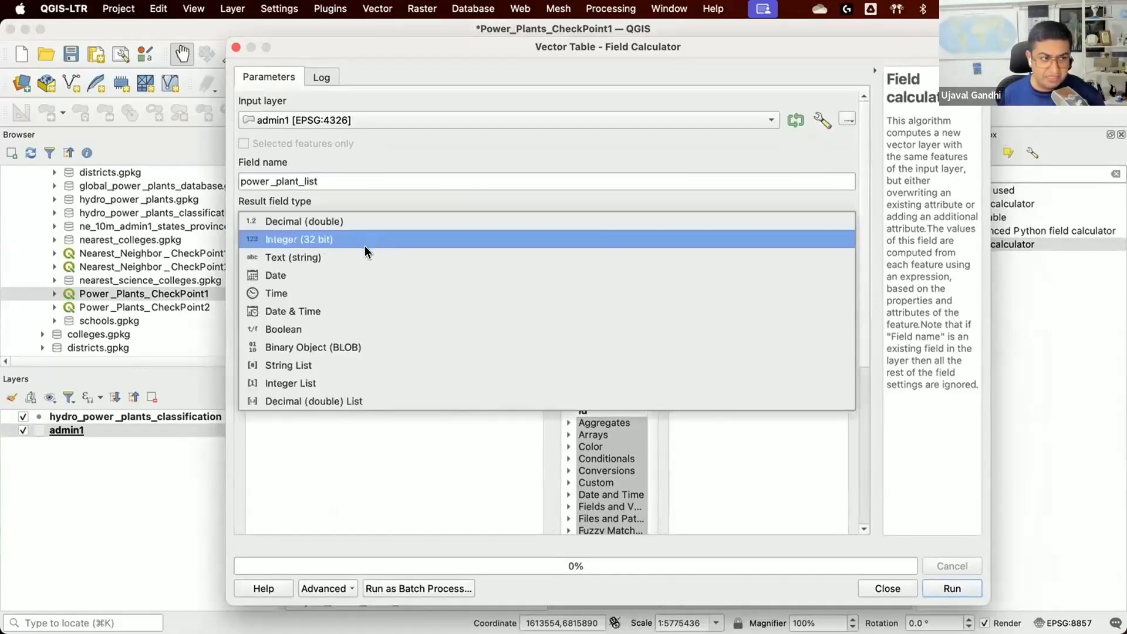
click(364, 253)
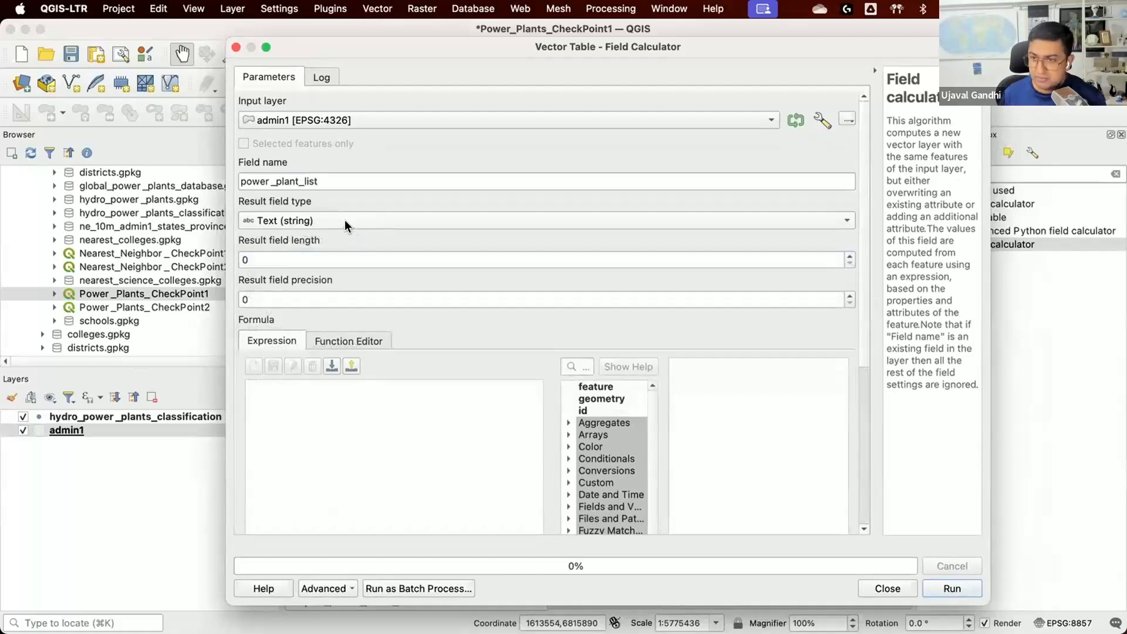
click(446, 219)
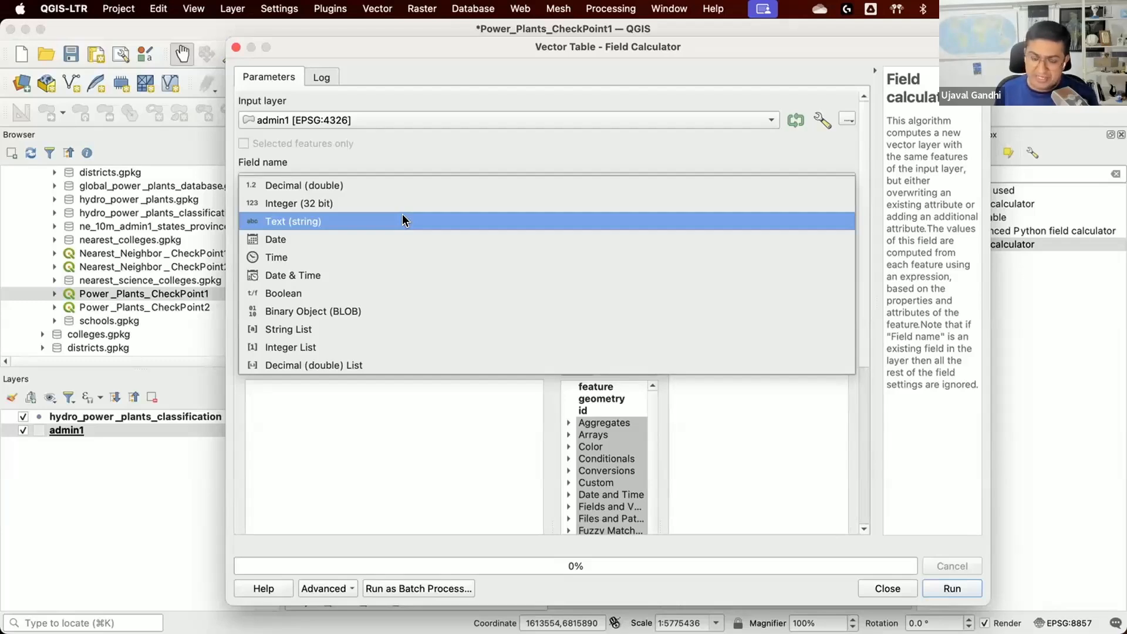
click(403, 221)
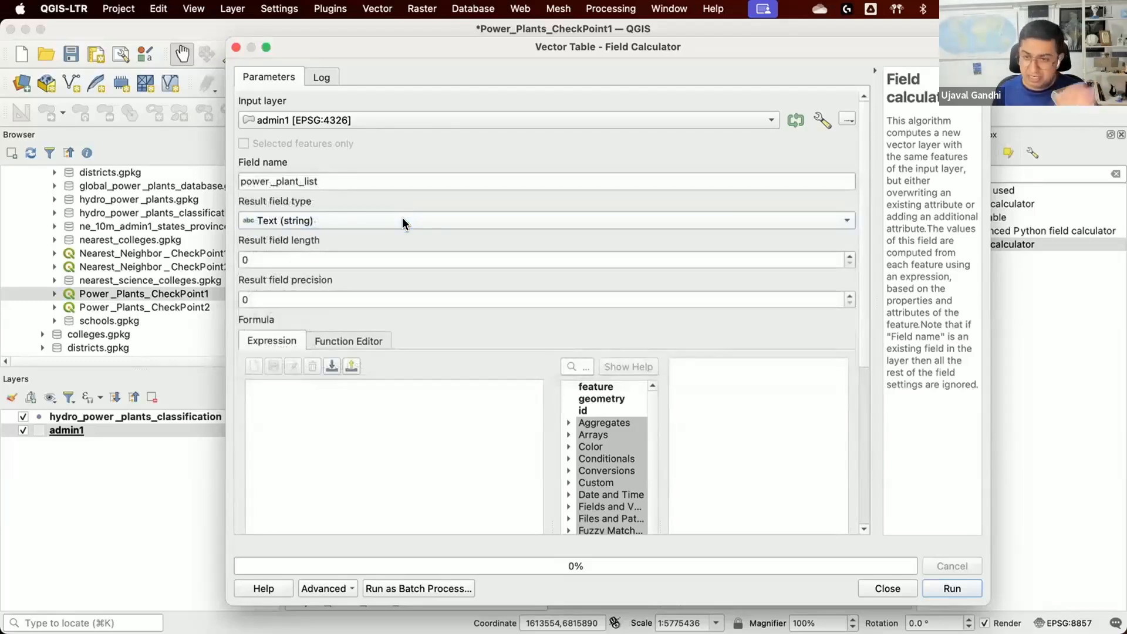
Step: Search the expression functions for "overla" and read the syntax and arguments of overlay_intersects
click(340, 443)
scroll(863, 299, down, 5)
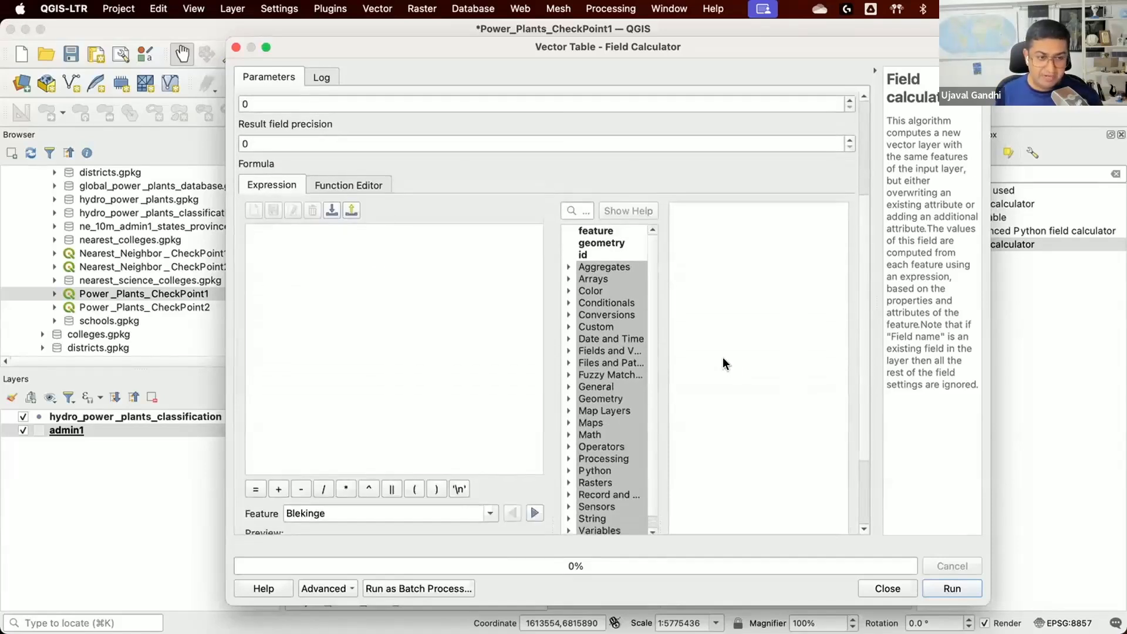
click(585, 212)
text(overla)
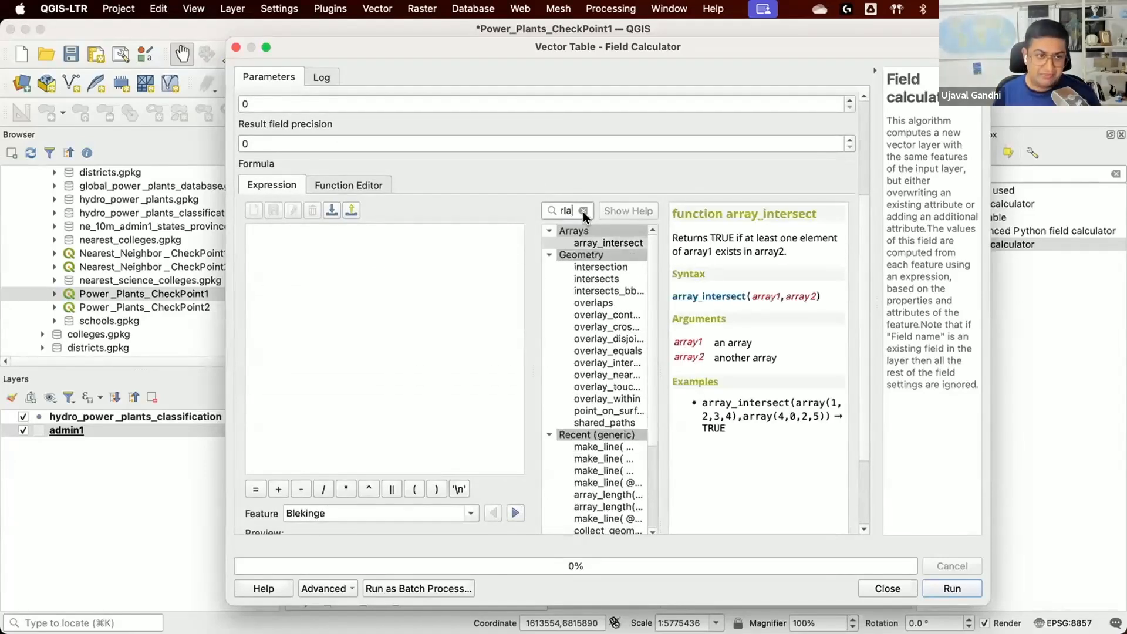
click(613, 363)
scroll(761, 286, down, 4)
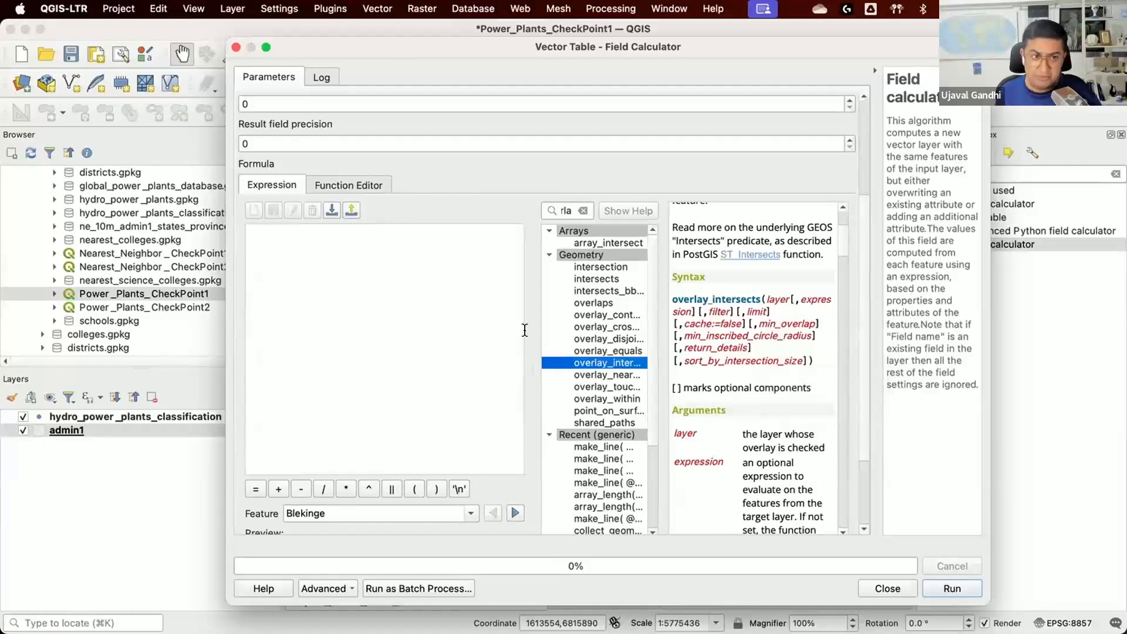
Step: Start the formula with overlay_intersects( and add the argument layer:='hydro_power_plants_classification', on its own line
click(391, 332)
text(overl)
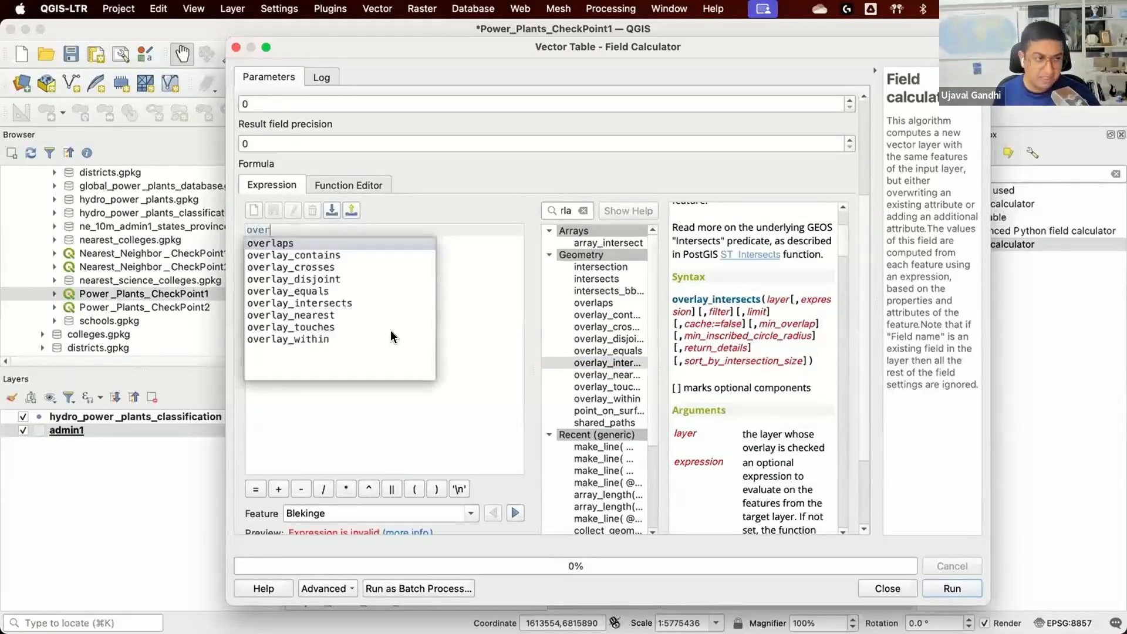
key(Down)
key(Down)
key(Down)
key(Down)
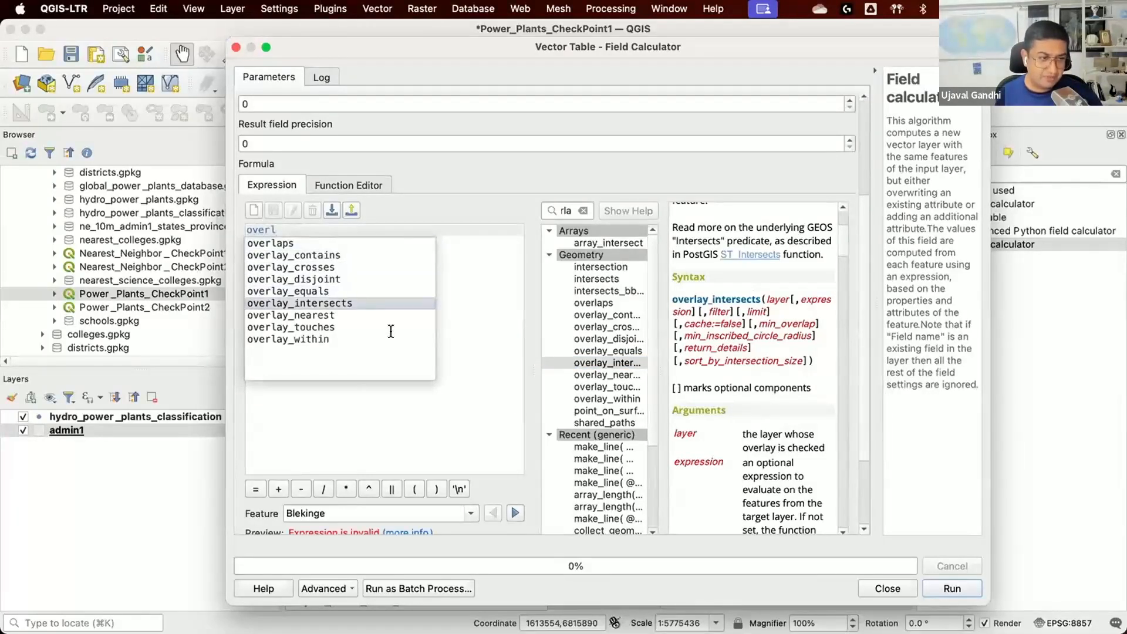
key(Return)
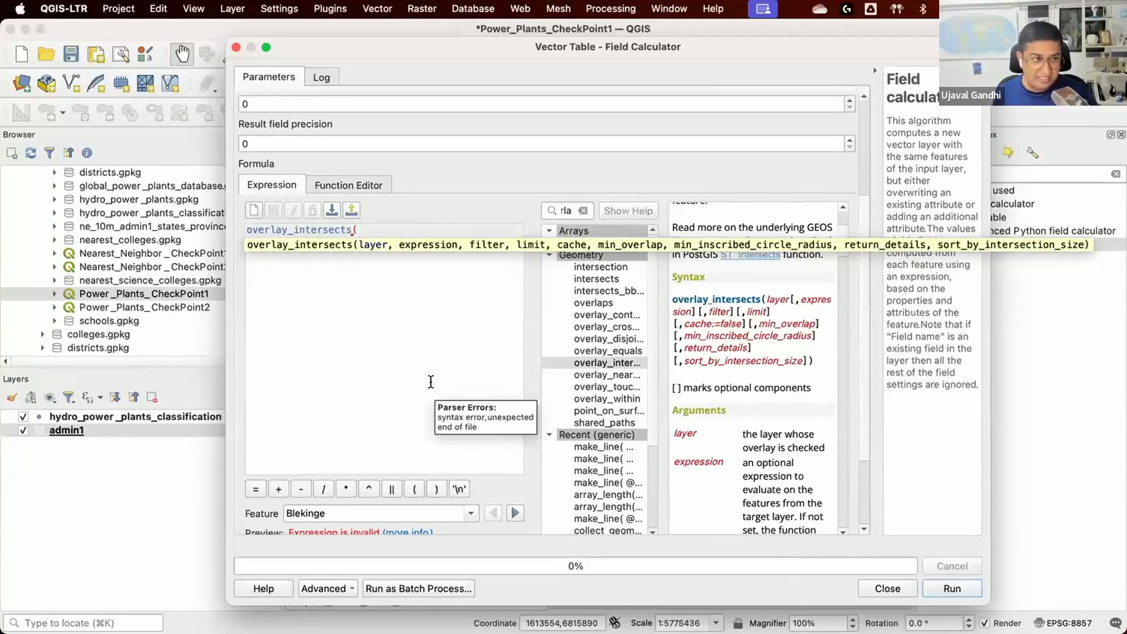
key(Return)
text(layer:=)
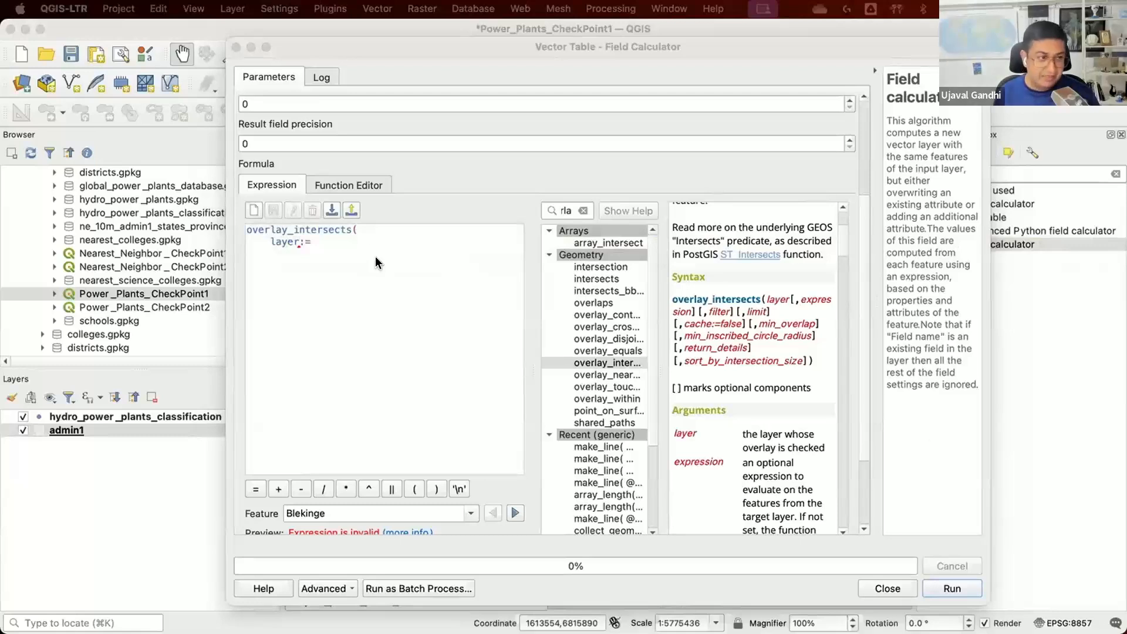
click(370, 235)
text('hydro_power_plants_classification')
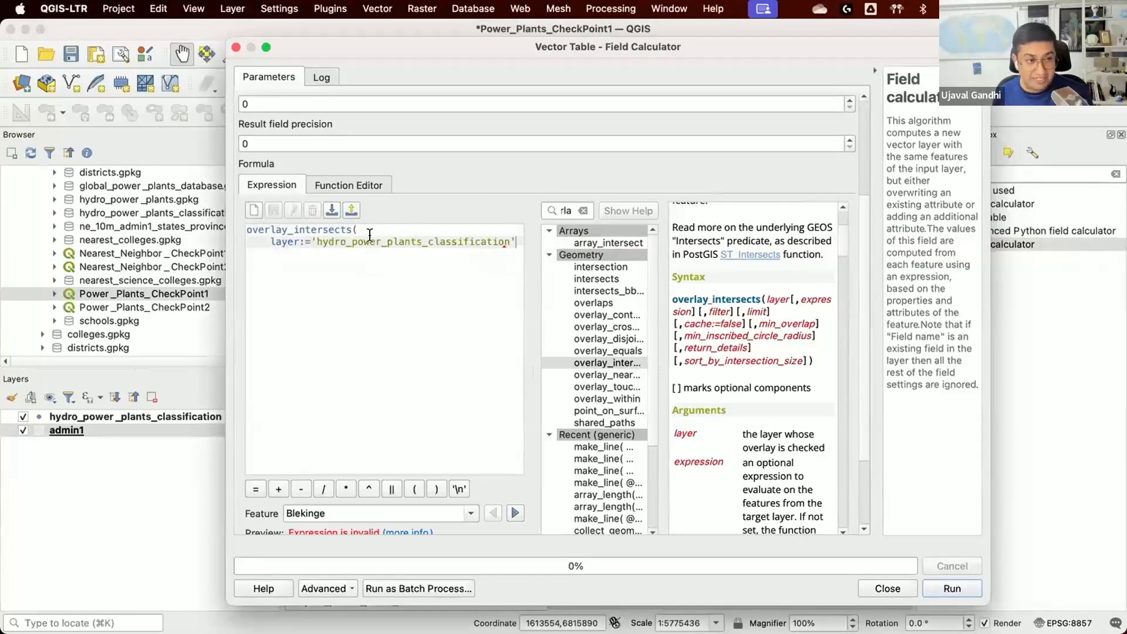
text(,)
key(Return)
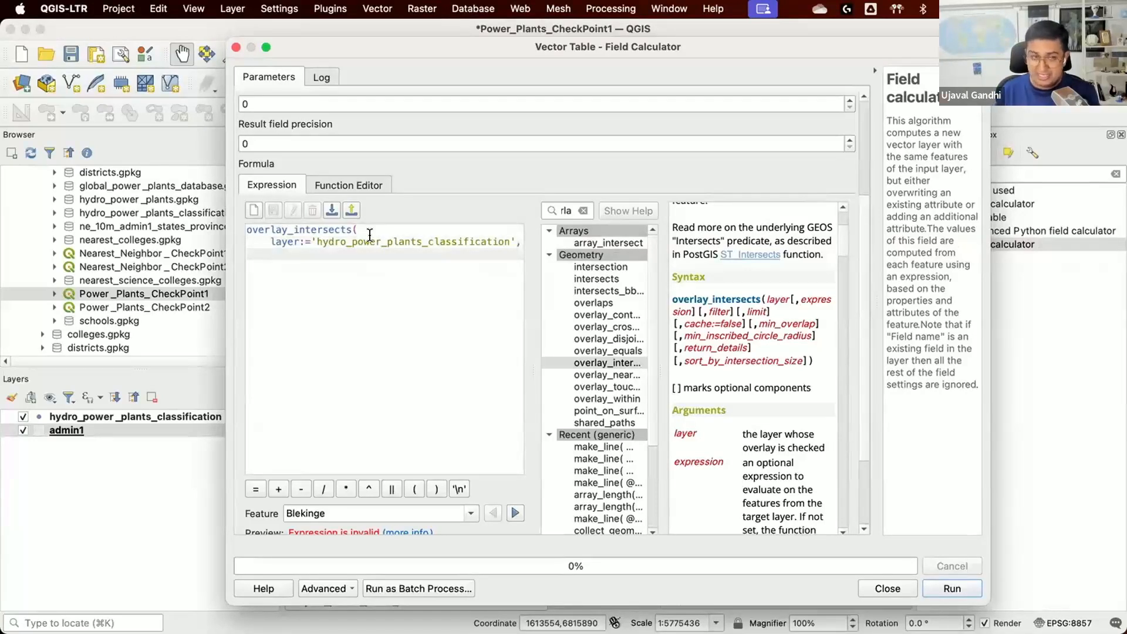
Step: Complete the overlay_intersects call with expression:="name" and a closing parenthesis, and preview its result for the Dalarna feature
text(expression:)
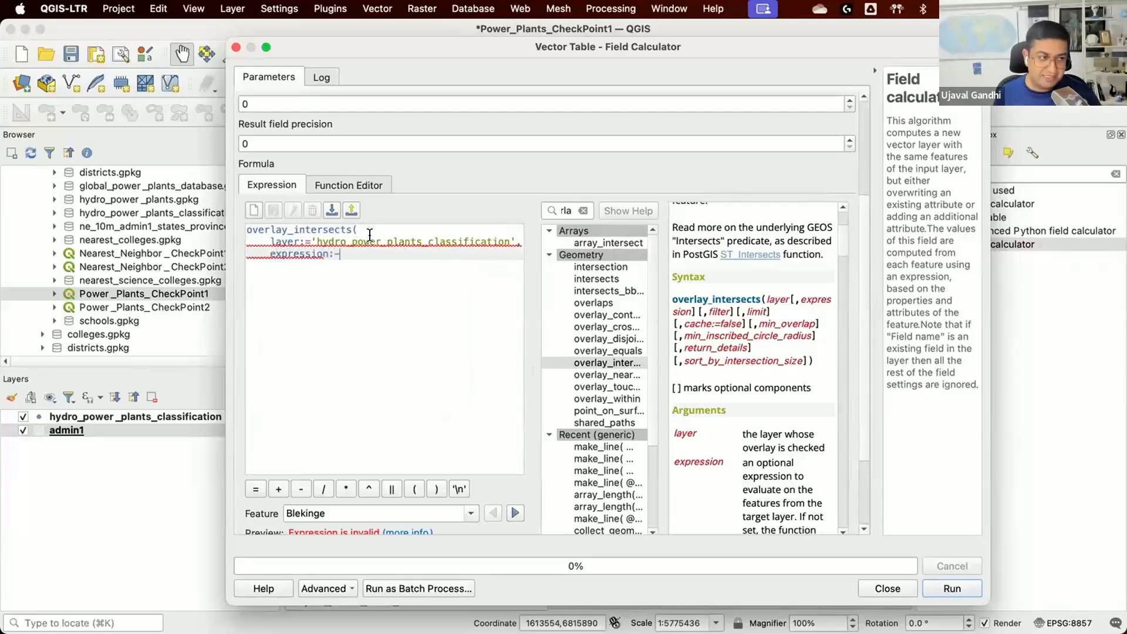
text(="name")
key(Return)
text())
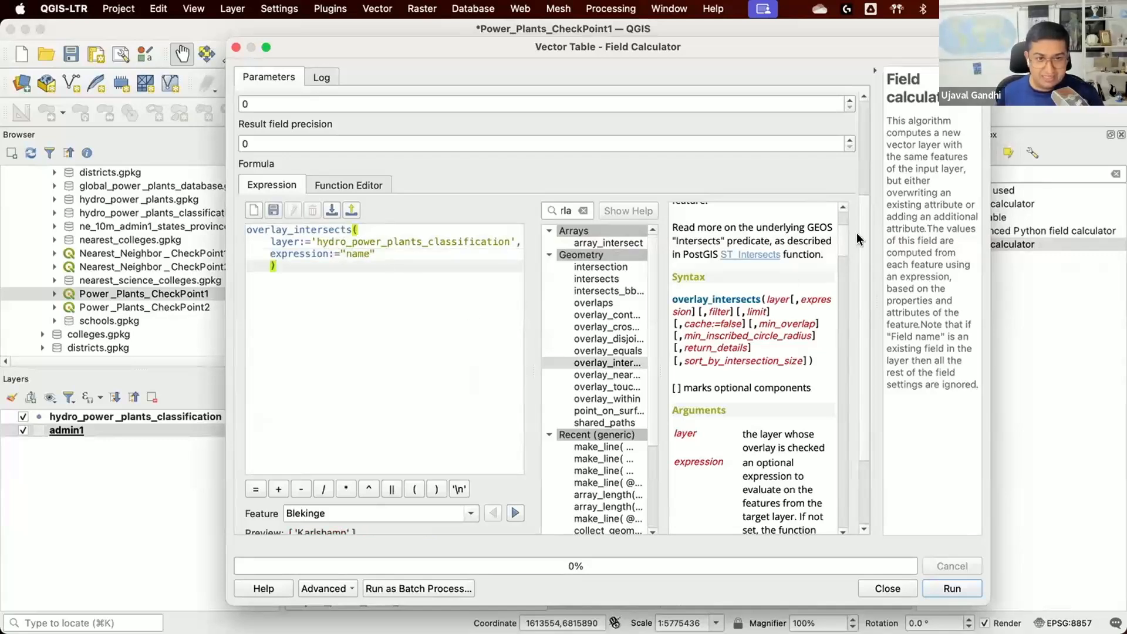
scroll(435, 382, down, 3)
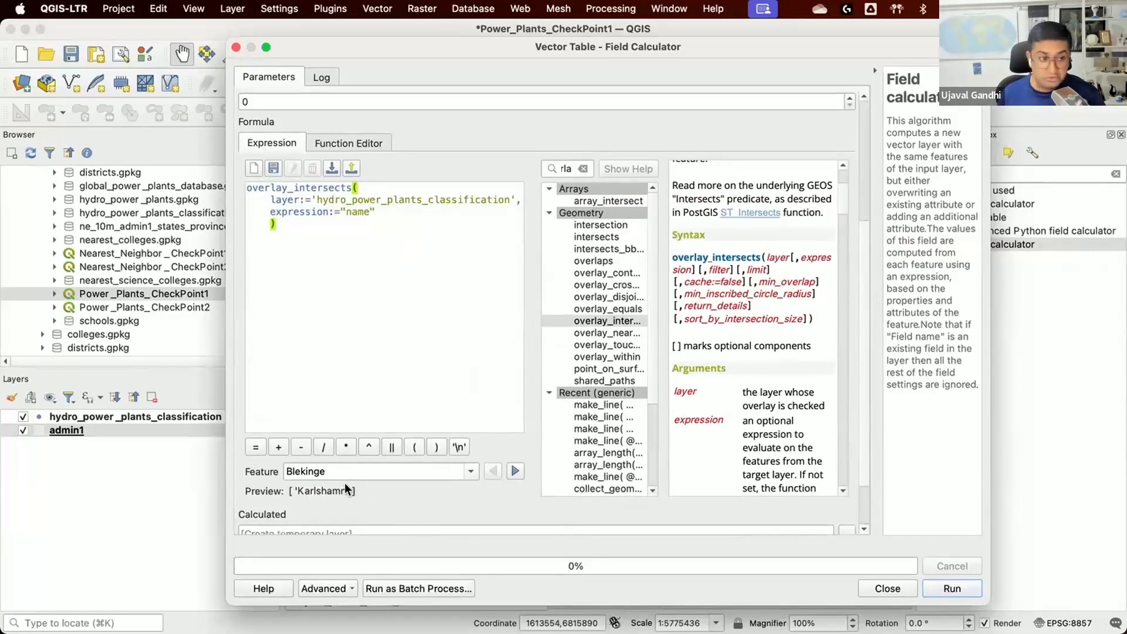
click(513, 470)
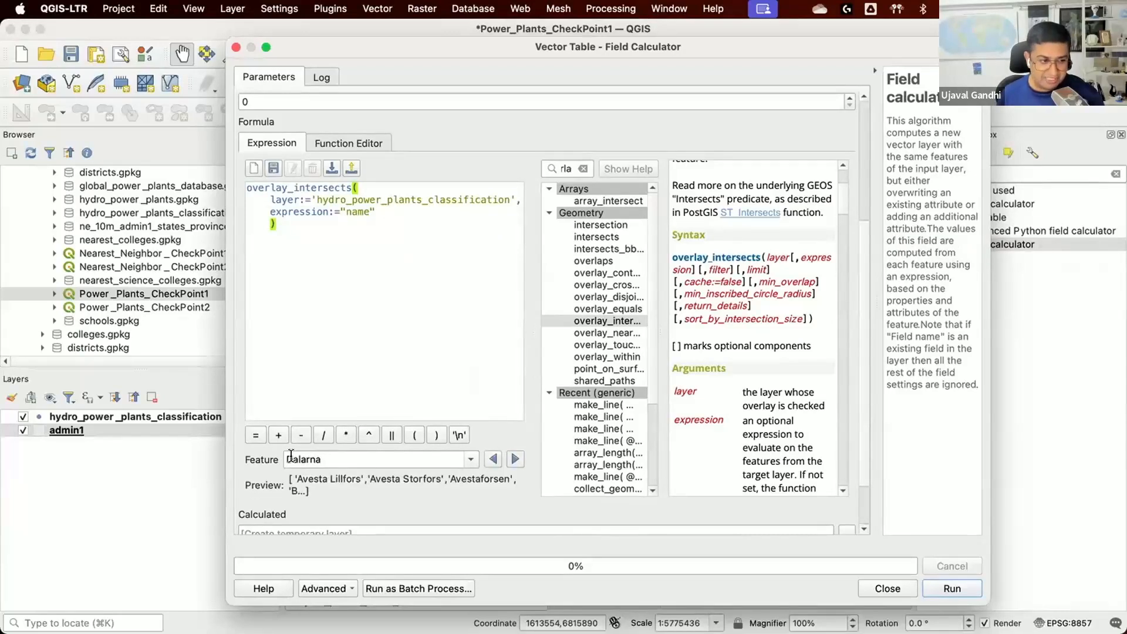
Step: Remove the indentation before the closing parenthesis of overlay_intersects and check the expression preview
click(269, 223)
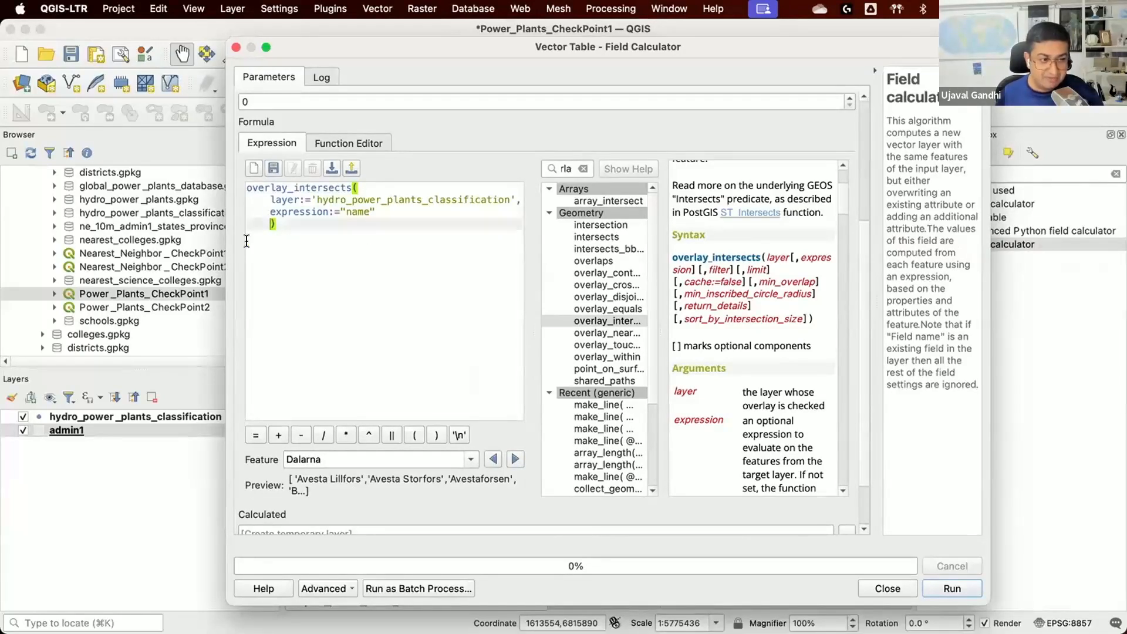
key(BackSpace)
key(BackSpace)
key(BackSpace)
key(BackSpace)
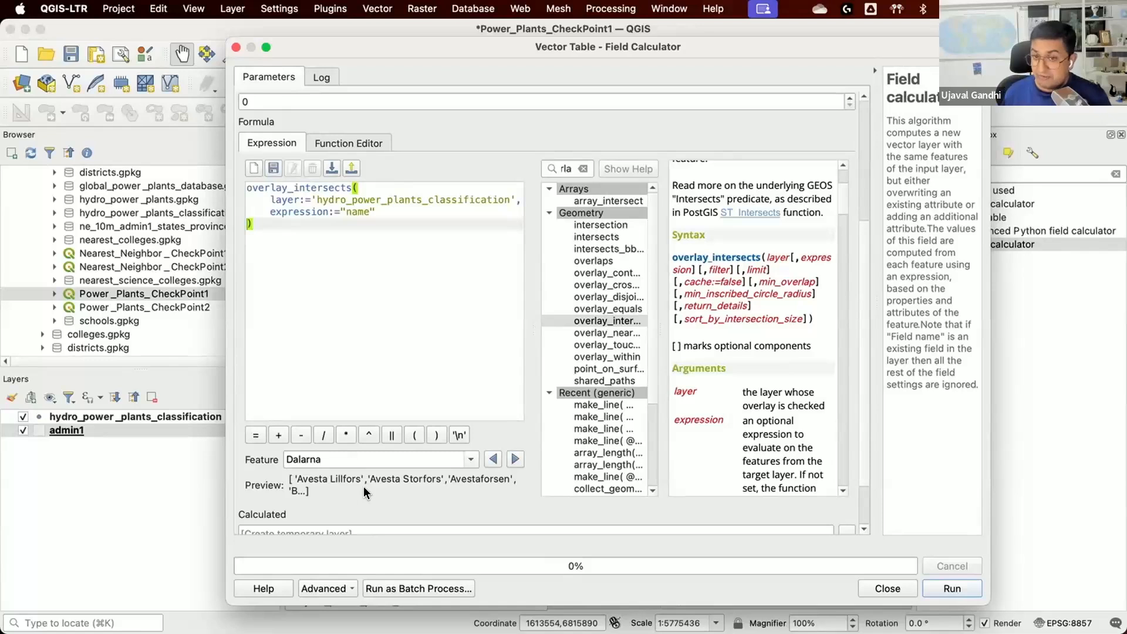
mouse_move(364, 492)
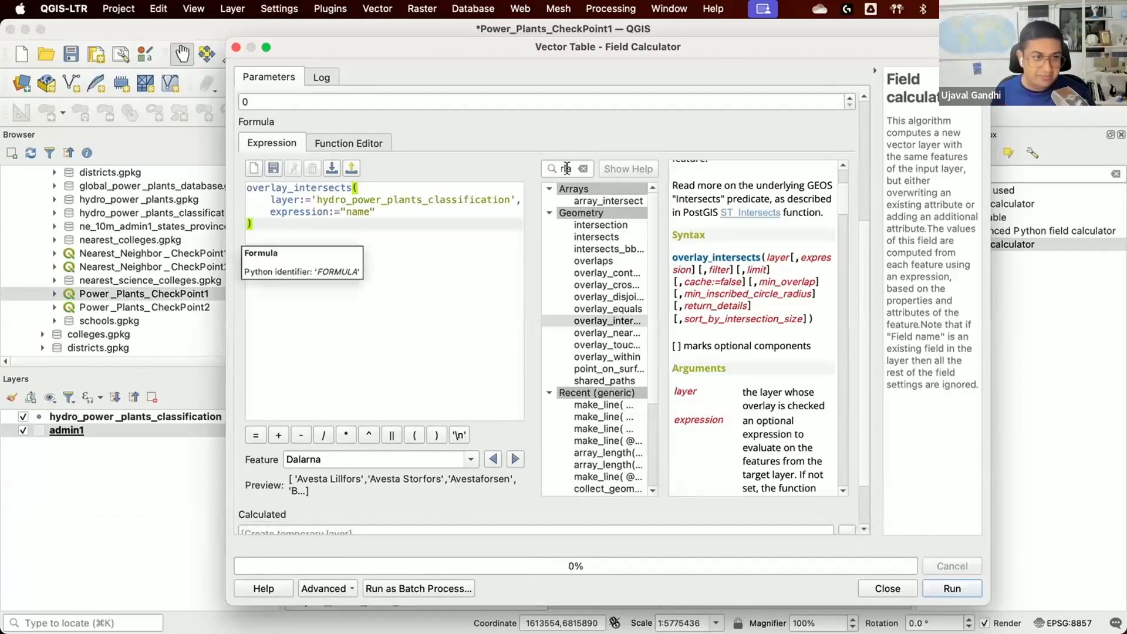
Step: Look up the array_to_string function and wrap the whole overlay_intersects expression in array_to_string( )
click(585, 169)
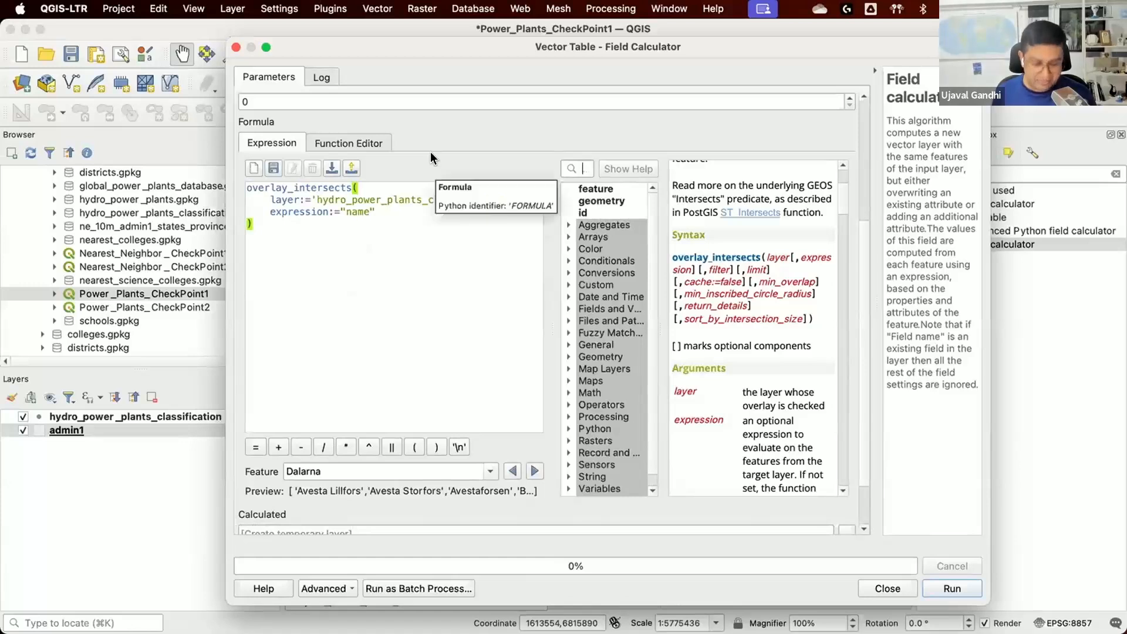
text(array_to)
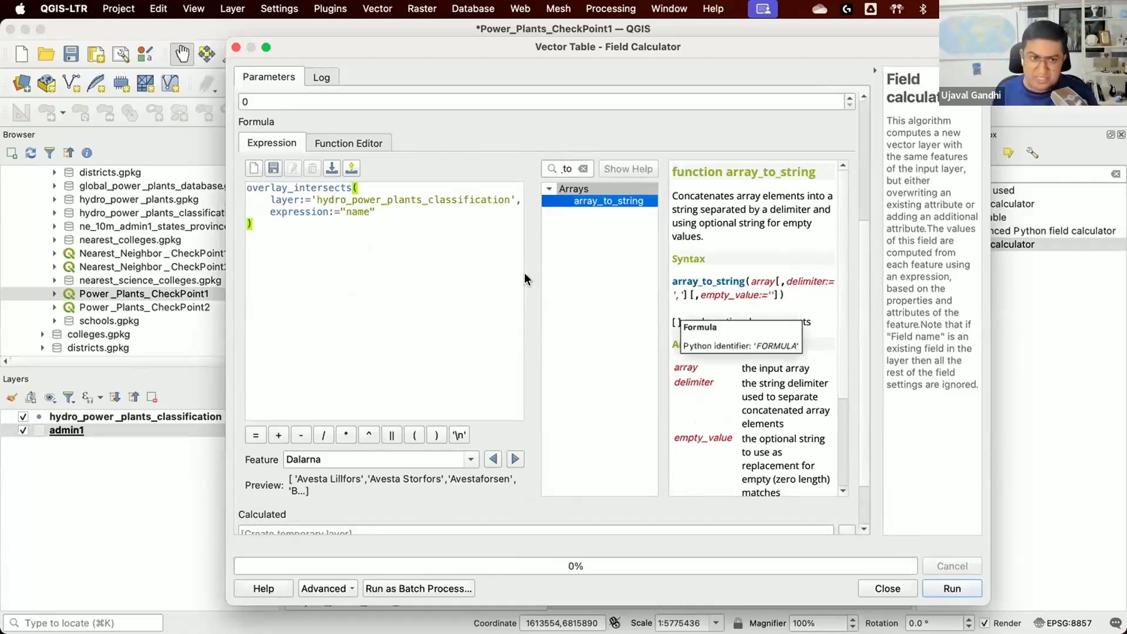
click(247, 181)
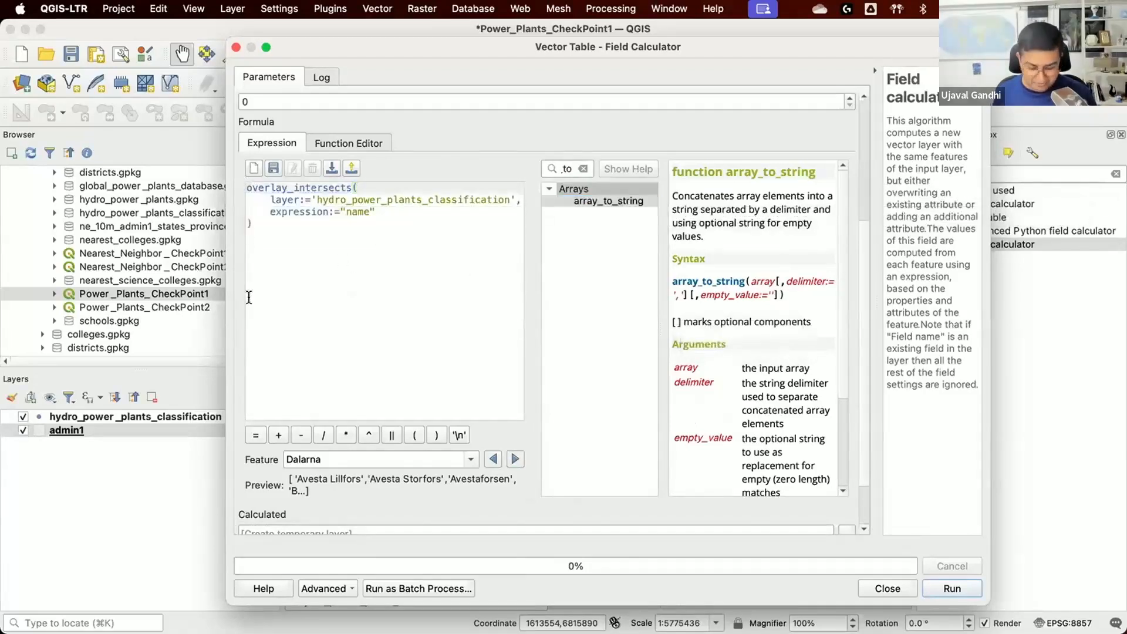
text(a)
text(rray_to_string)
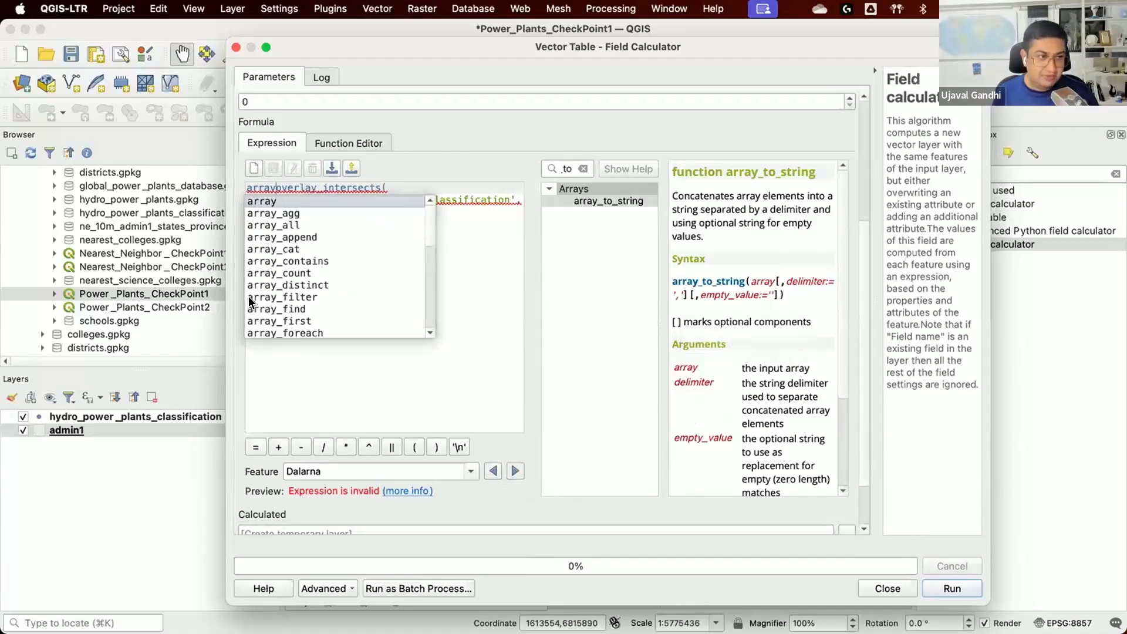
text(()
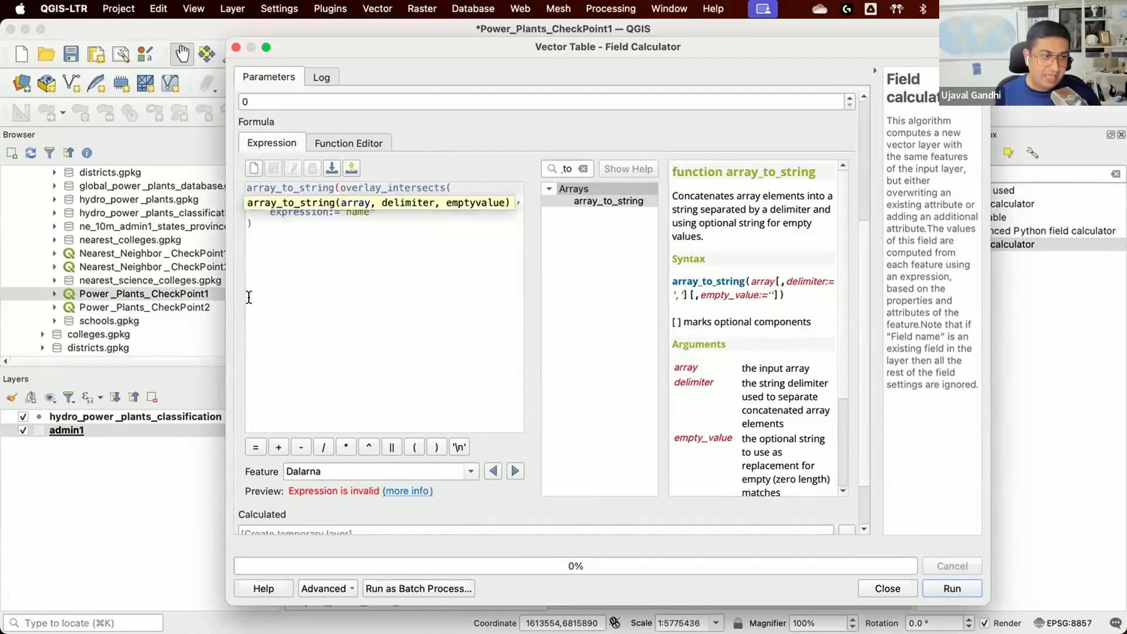
key(Down)
key(Down)
key(Down)
text())
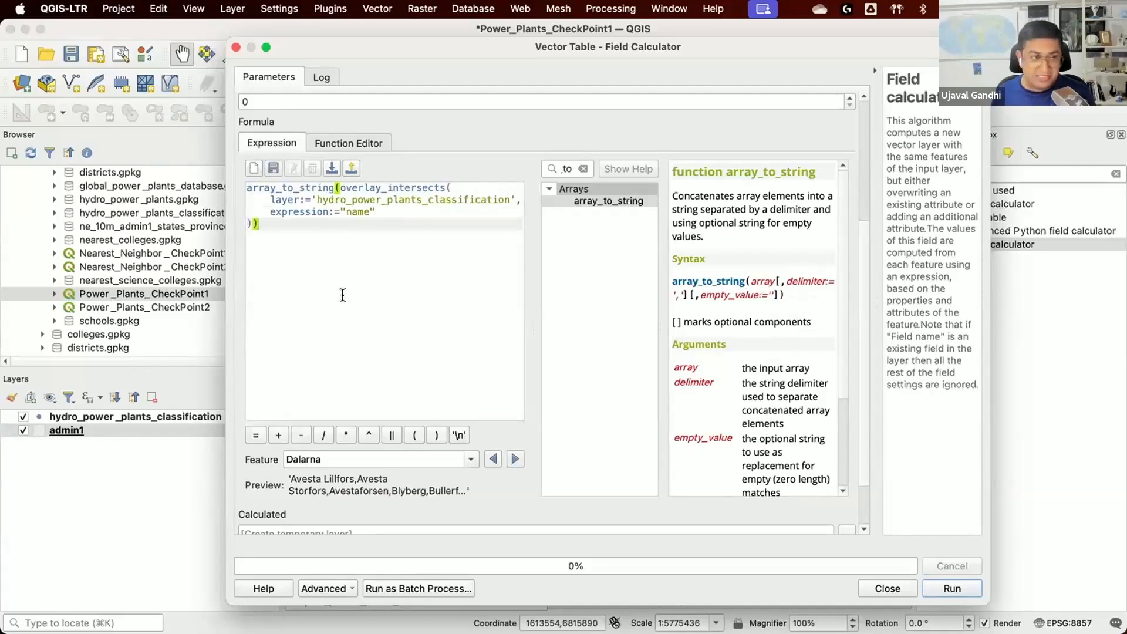
Step: Reformat the formula with overlay_intersects indented on separate lines inside array_to_string, and widen the parameters area
click(339, 188)
key(Return)
key(Tab)
key(Down)
key(Tab)
key(Down)
key(Tab)
key(Down)
key(Tab)
key(End)
key(Left)
key(Return)
drag(877, 317, 986, 316)
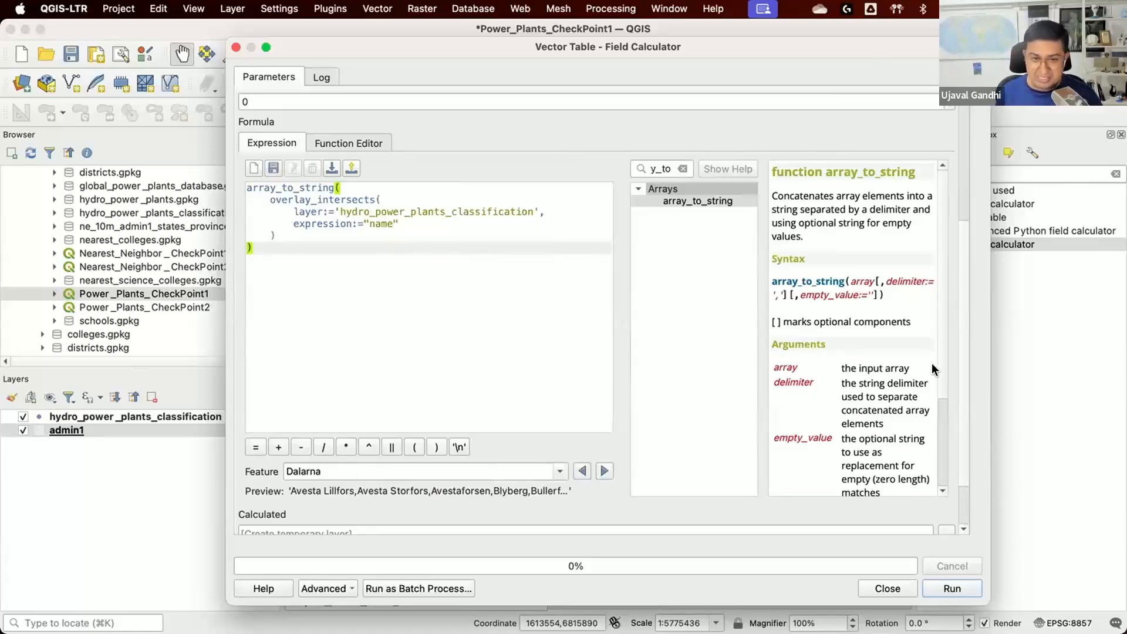
Step: Set the calculated output to a GeoPackage file named admin1_power_plant_list in the qgis_expressions folder
scroll(969, 423, down, 2)
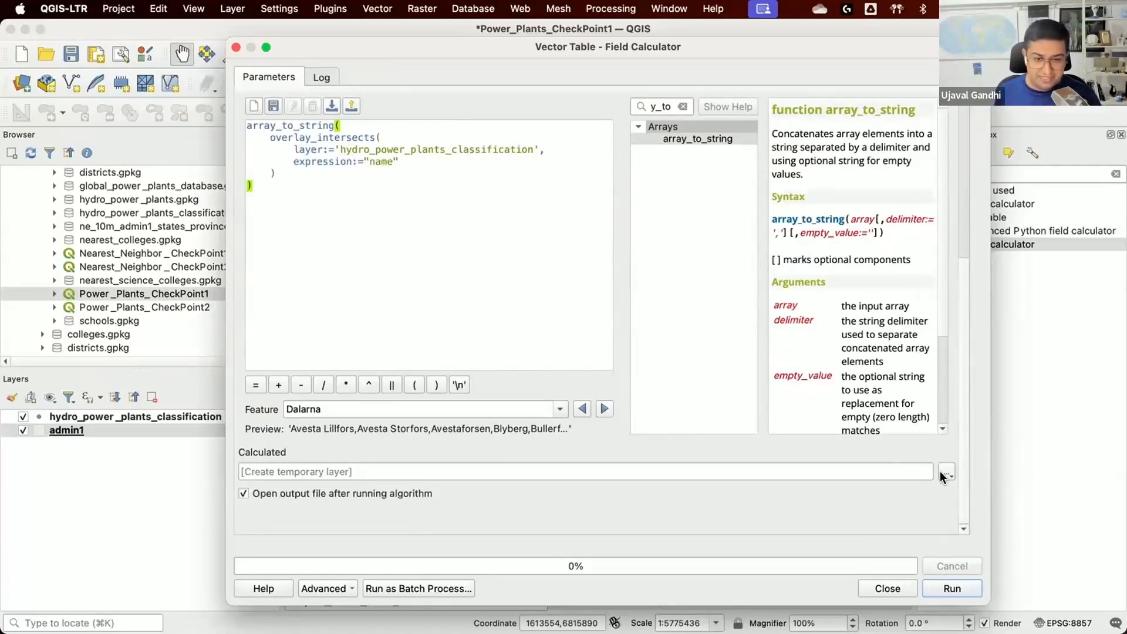
click(946, 472)
click(974, 507)
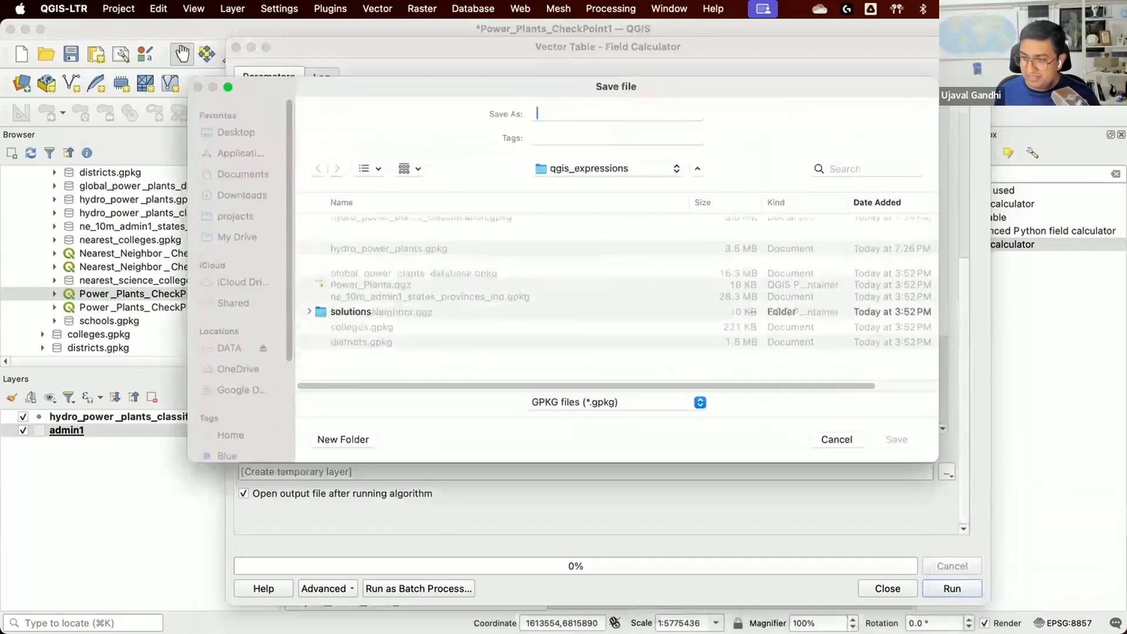
text(admin1_)
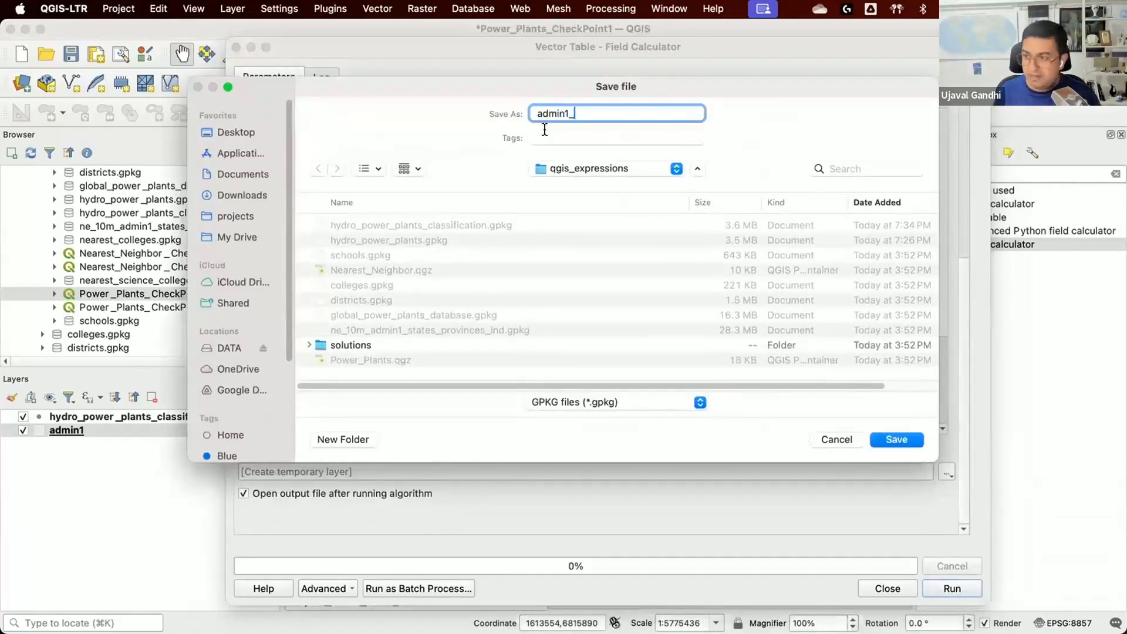
text(power)
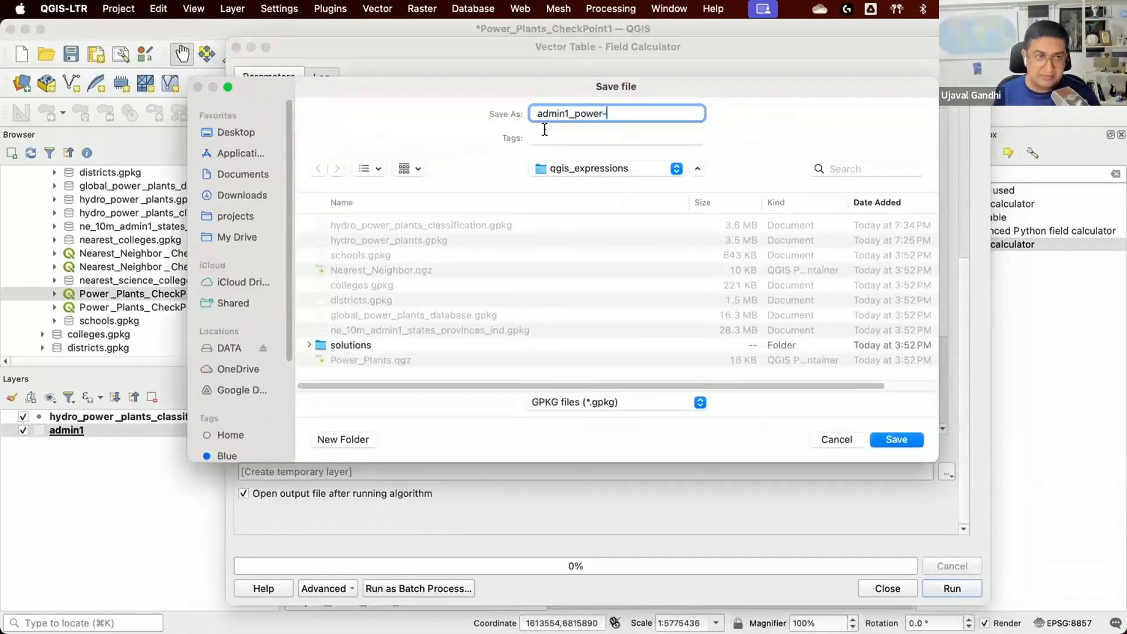
text(_plant_list)
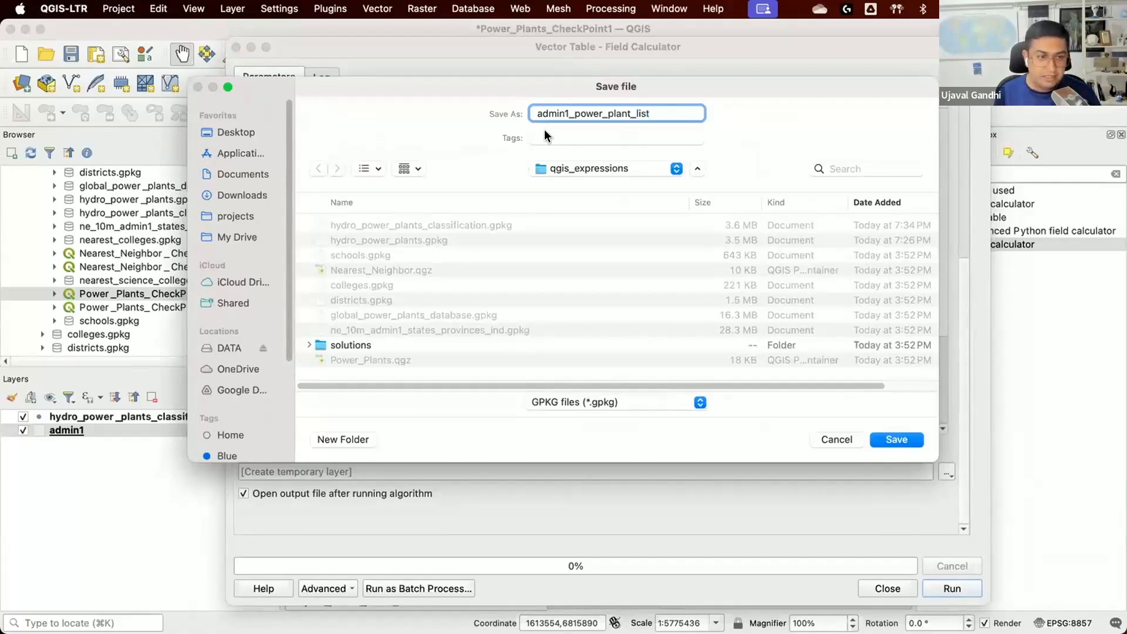
key(Return)
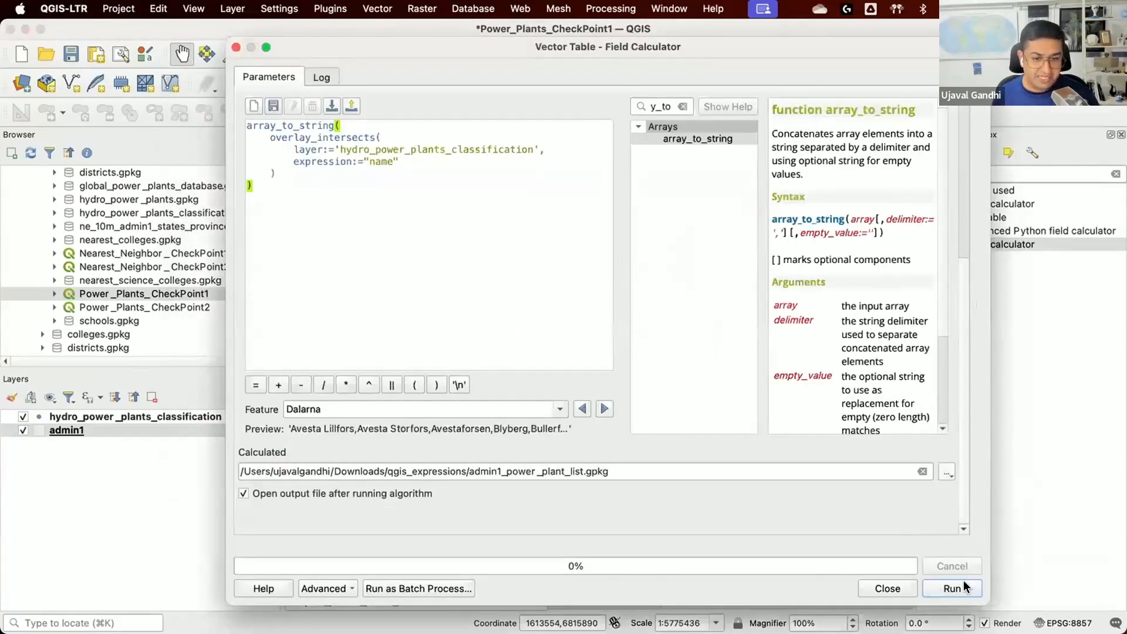
Step: Run the field calculation, close its dialog and inspect the power_plant_list column in the attribute table of the resulting admin1_power_plant_list layer
click(952, 588)
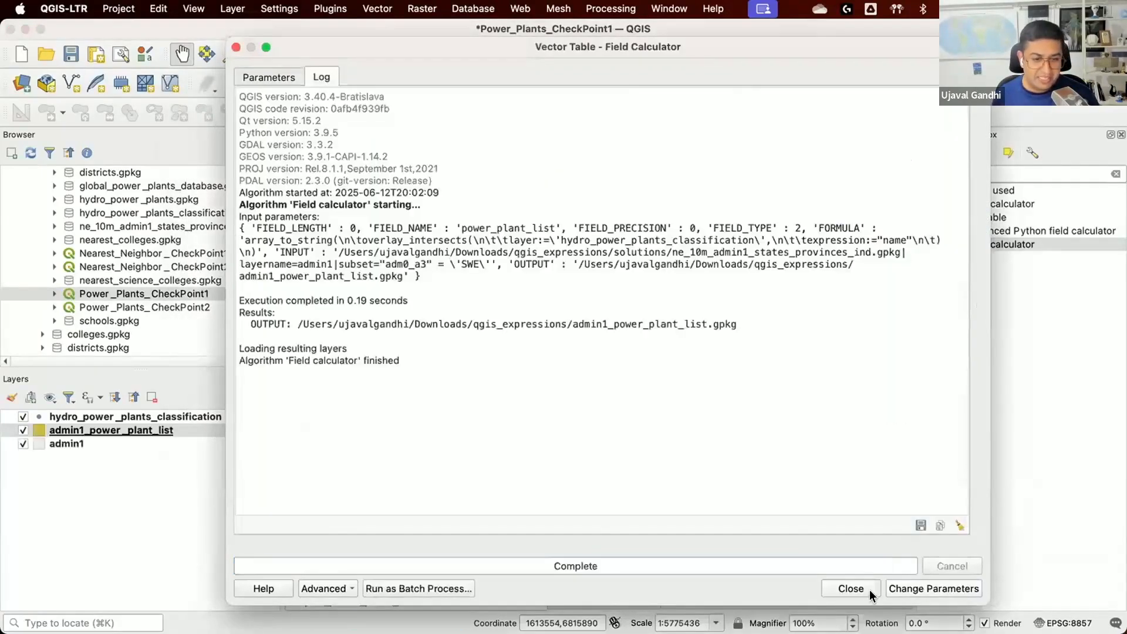
click(852, 587)
click(685, 57)
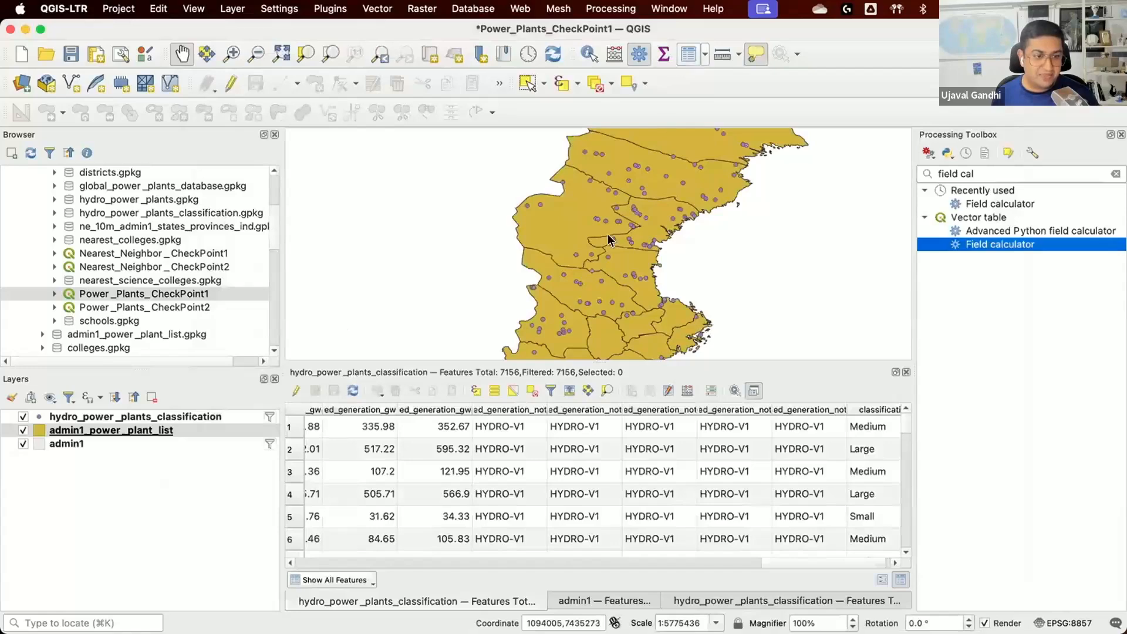
drag(320, 562, 905, 576)
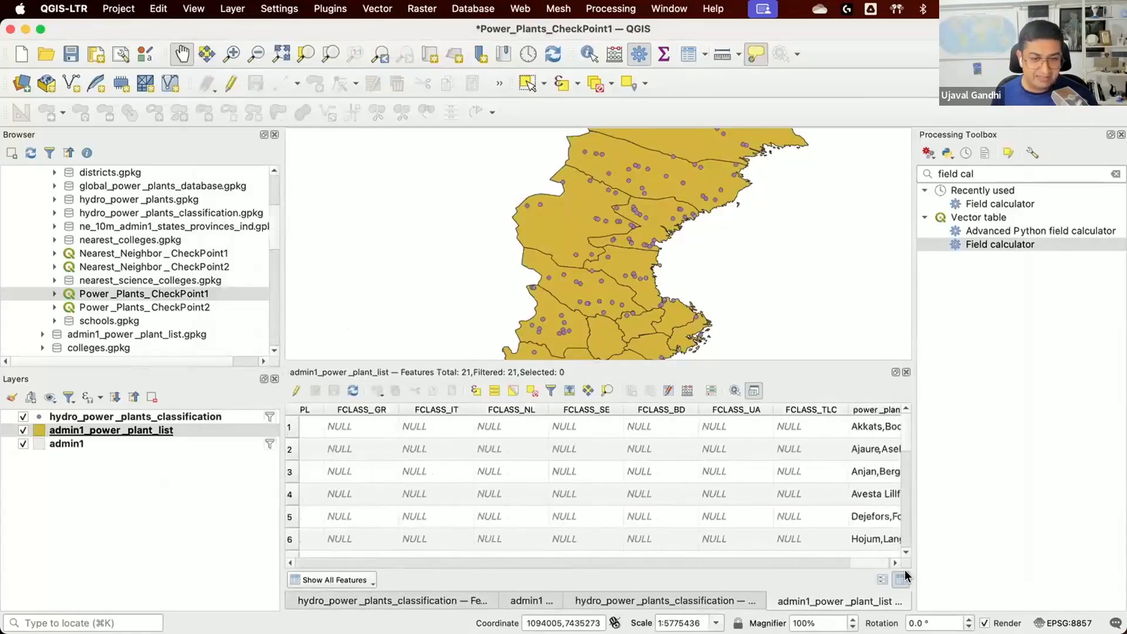
drag(908, 426, 1005, 427)
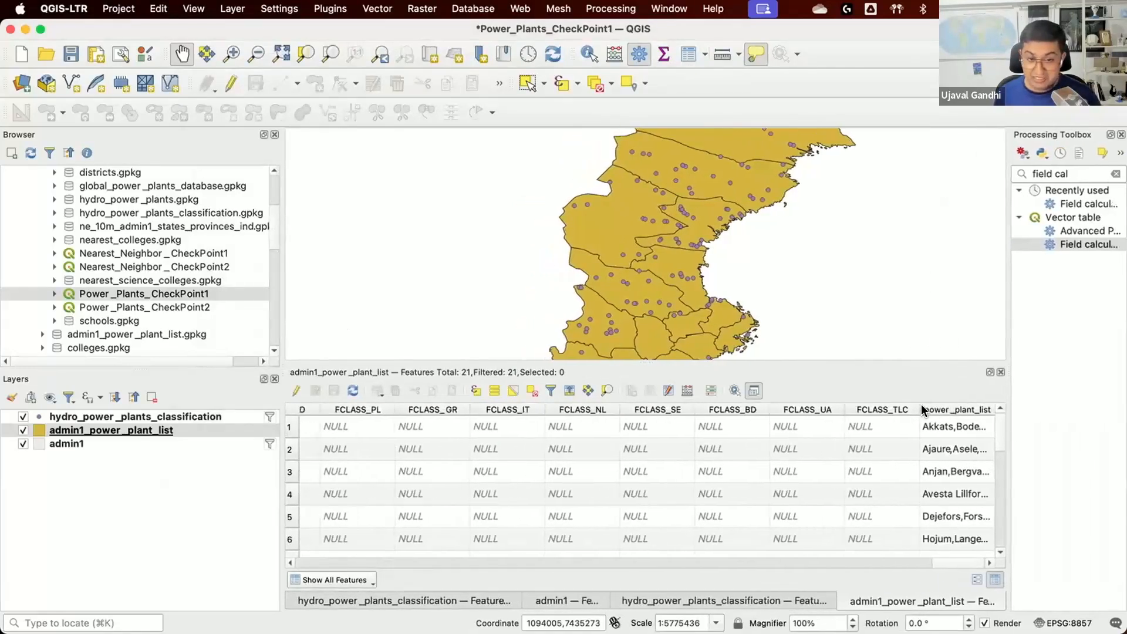
drag(994, 409, 1008, 407)
scroll(963, 552, right, 2)
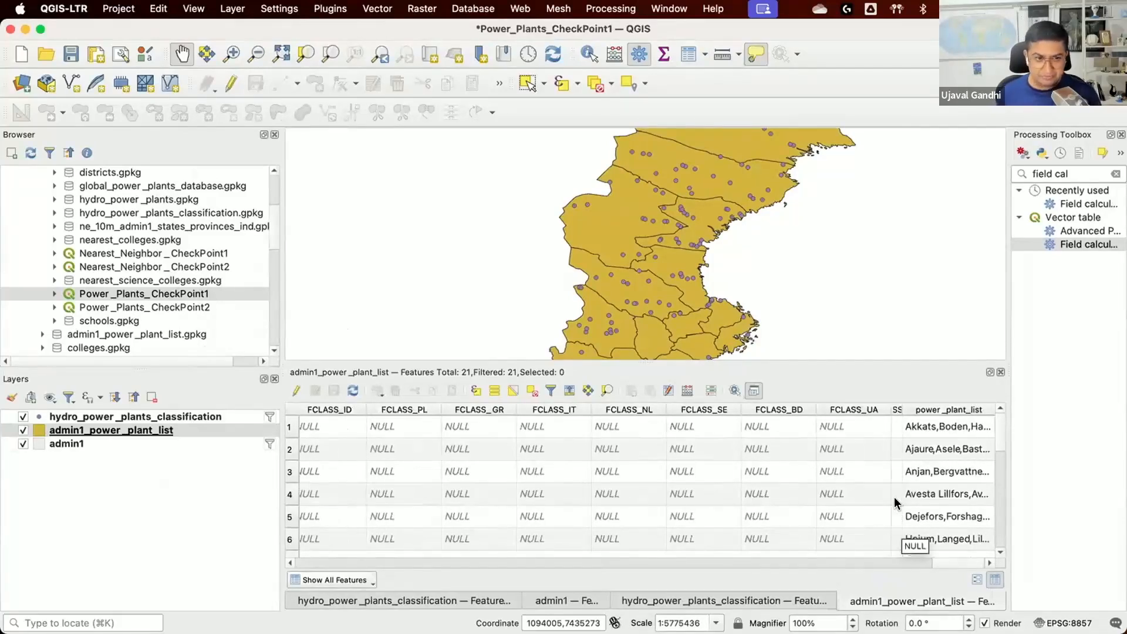
drag(625, 282, 666, 271)
mouse_move(665, 271)
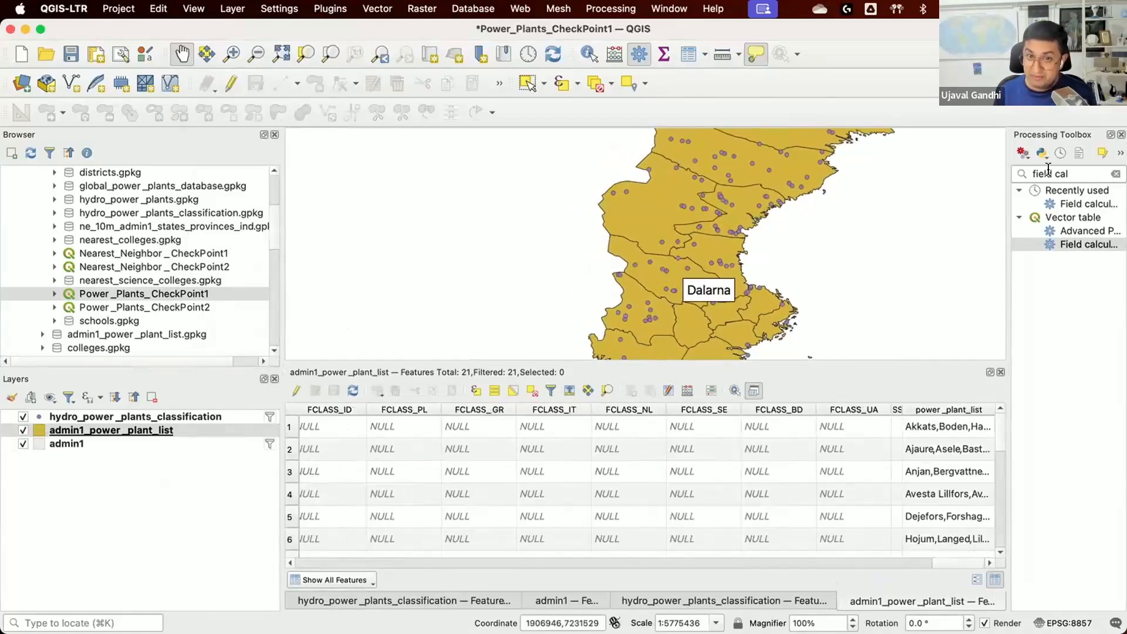
Step: Clear the Processing Toolbox search and narrow the toolbox to enlarge the attribute table, returning to the table's first columns
click(1115, 174)
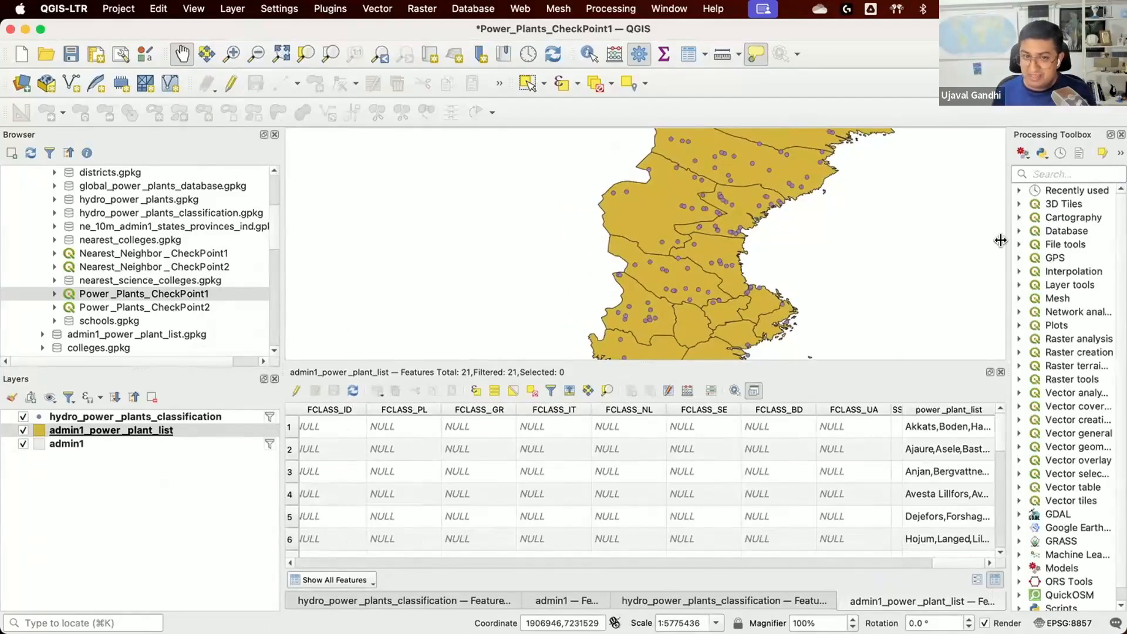
drag(1000, 240, 1034, 240)
drag(975, 558, 1061, 549)
scroll(578, 528, left, 15)
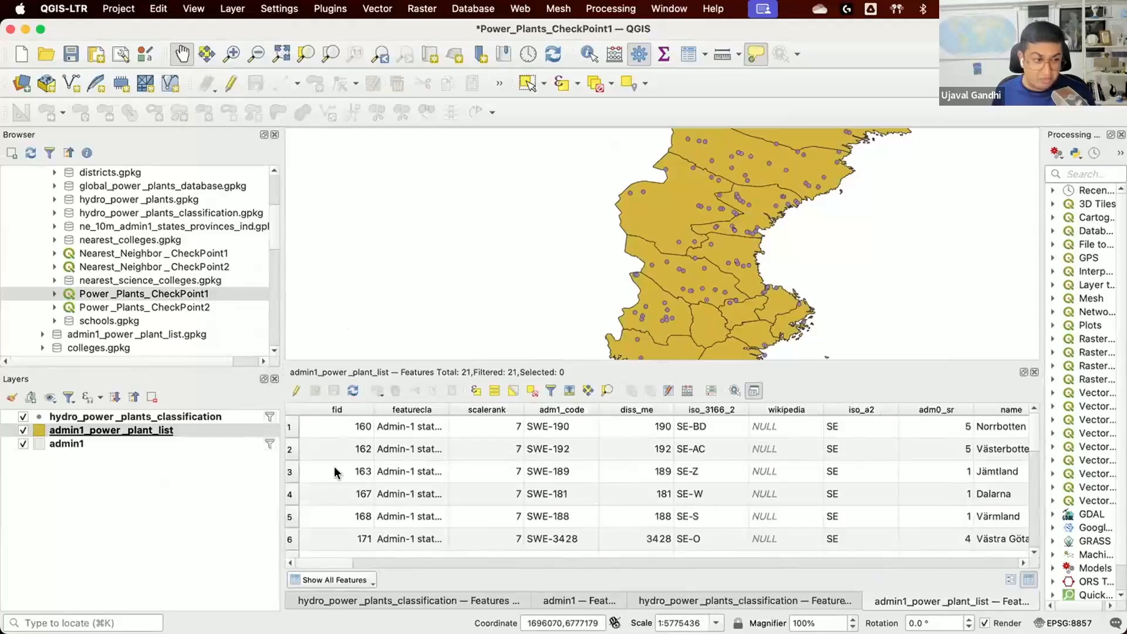
Step: Examine the capacity_mw field in the filtered hydro_power_plants_classification attribute table
click(684, 605)
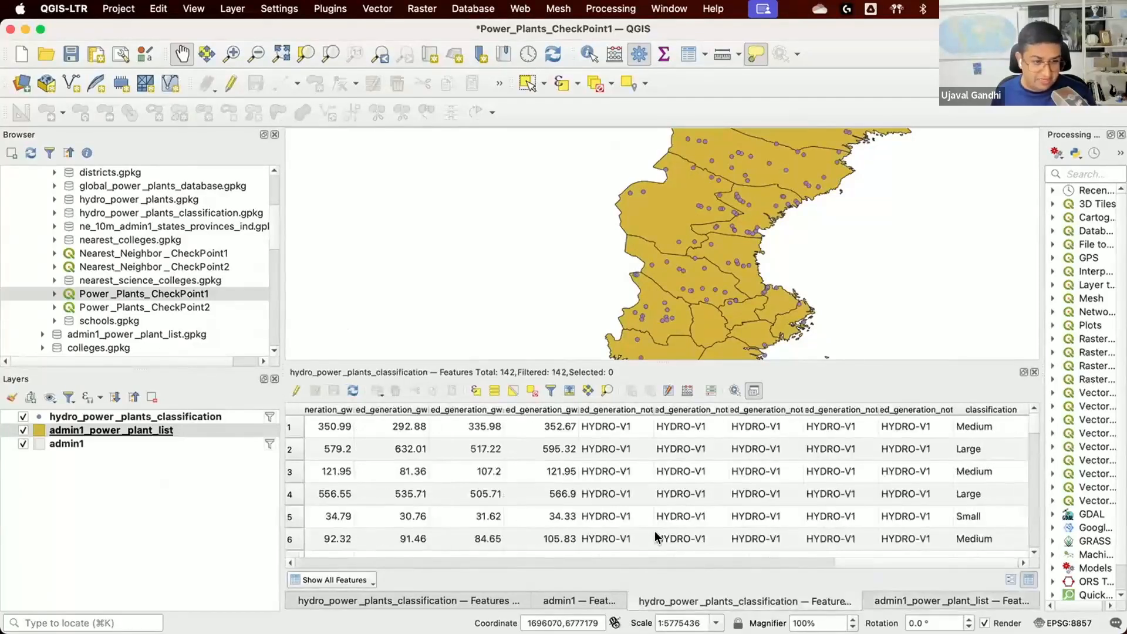
drag(847, 564, 156, 566)
click(736, 432)
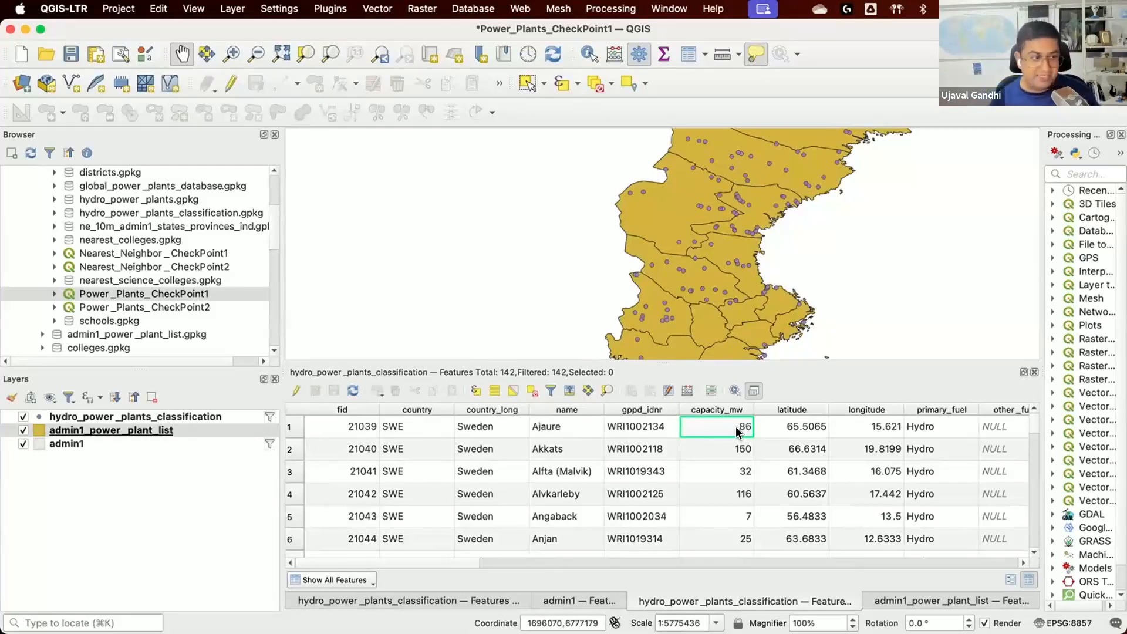
click(235, 425)
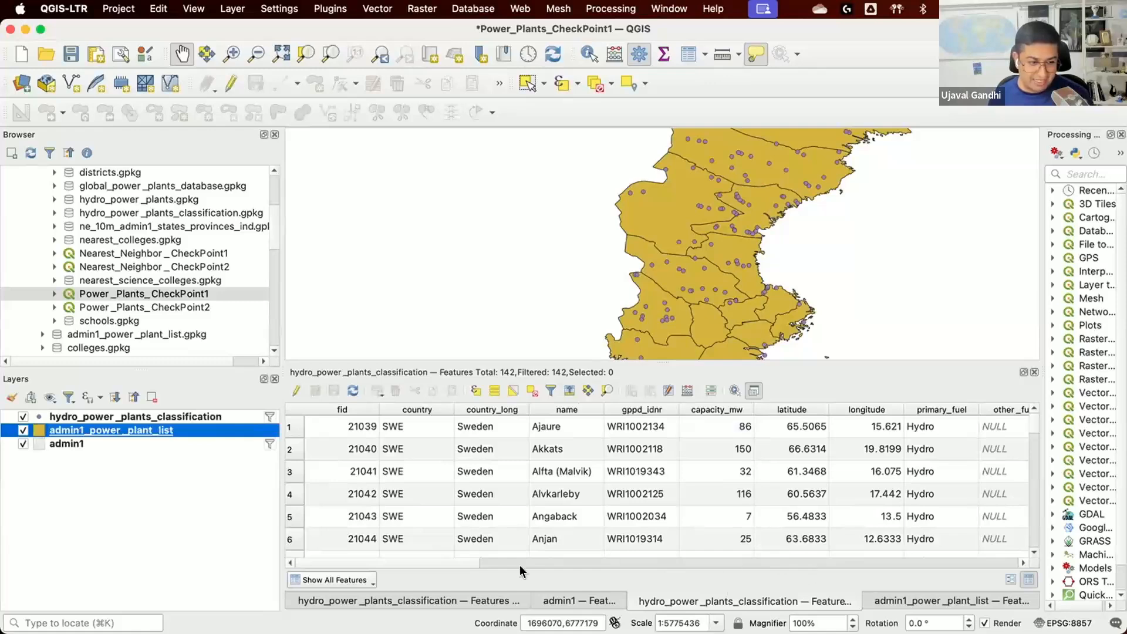
Step: Find the Field calculator algorithm in the Processing Toolbox and open it for the admin1_power_plant_list layer
click(898, 604)
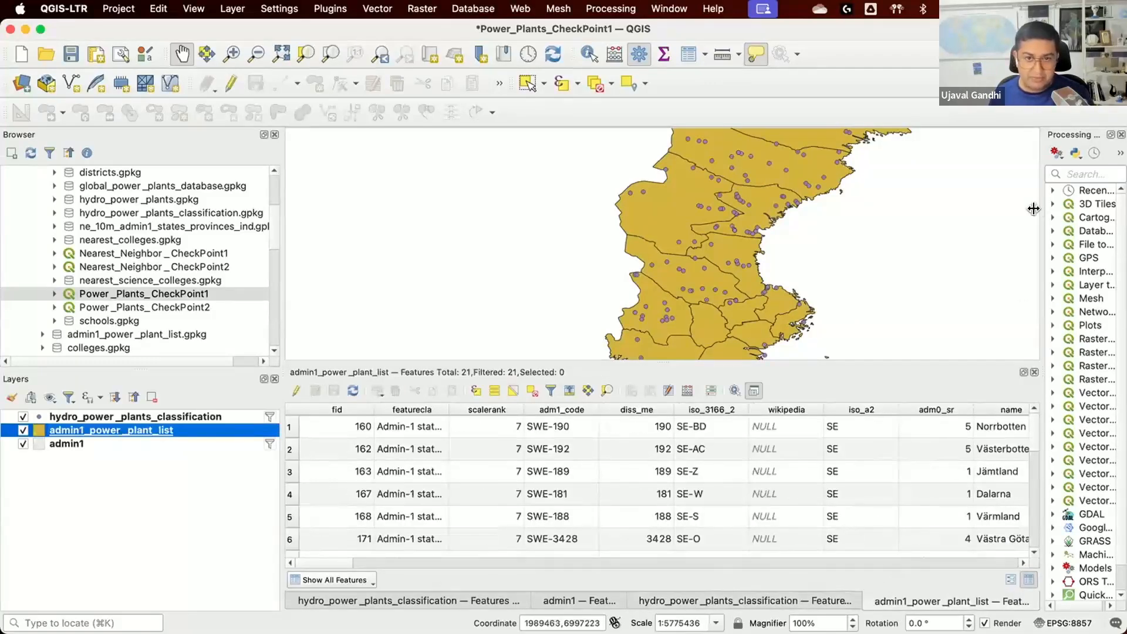
drag(1043, 208, 874, 205)
click(974, 176)
text(fie)
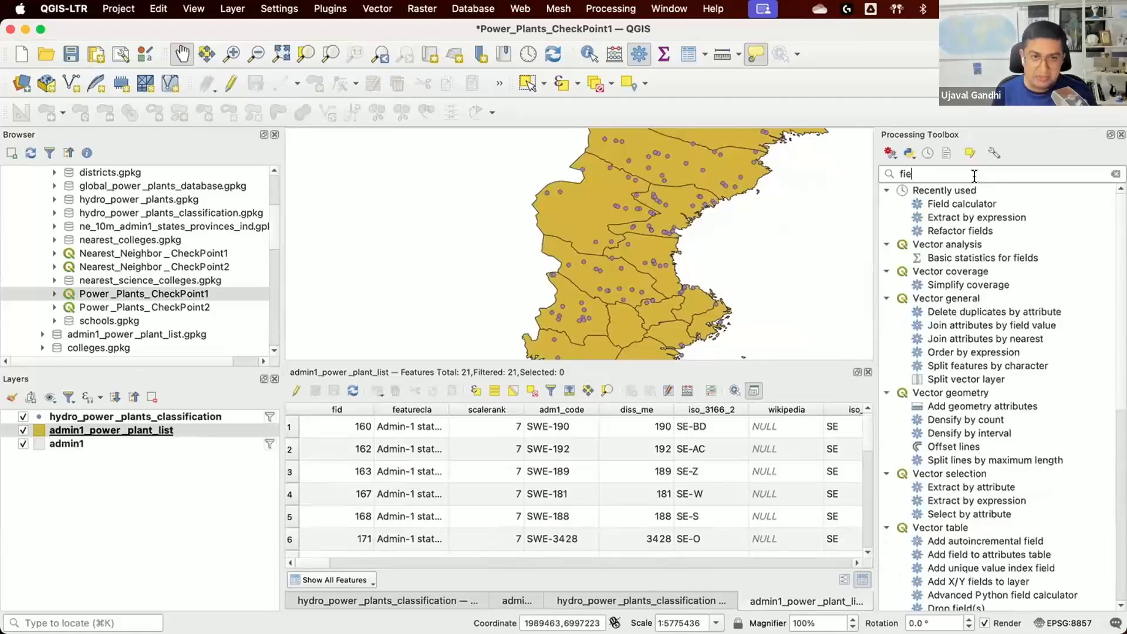
text(ld cal)
double_click(928, 204)
Step: Name the new calculated field total_hydro_capacity
click(370, 179)
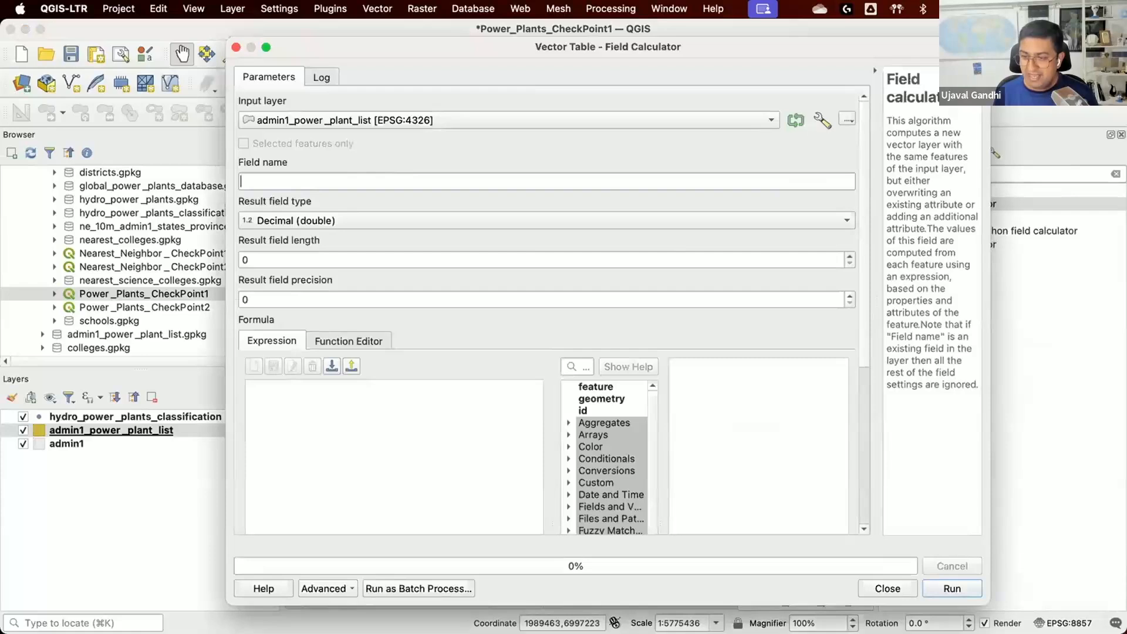
text(total)
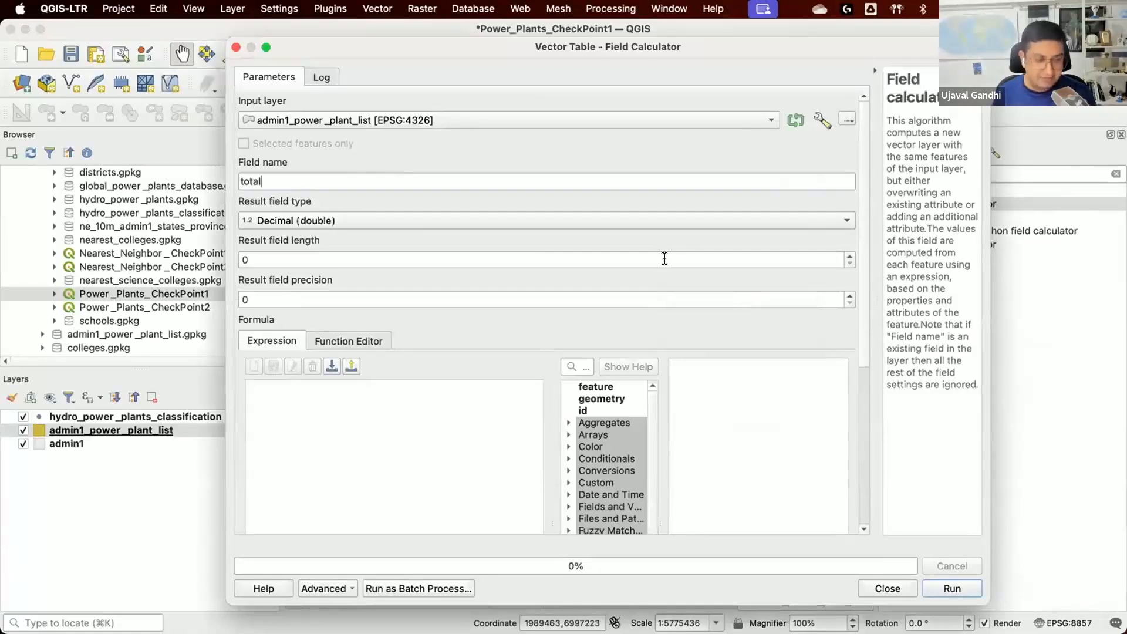
text(_hydro_capacity)
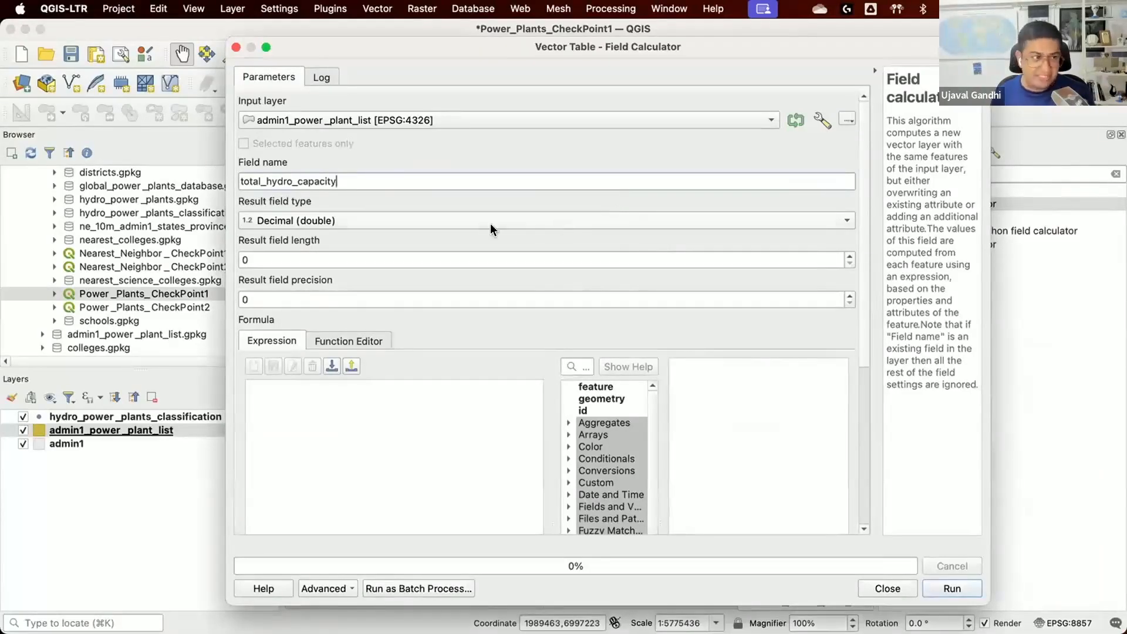
Step: Start the formula with the overlay_intersects( function and an indented line for its arguments
scroll(863, 352, down, 5)
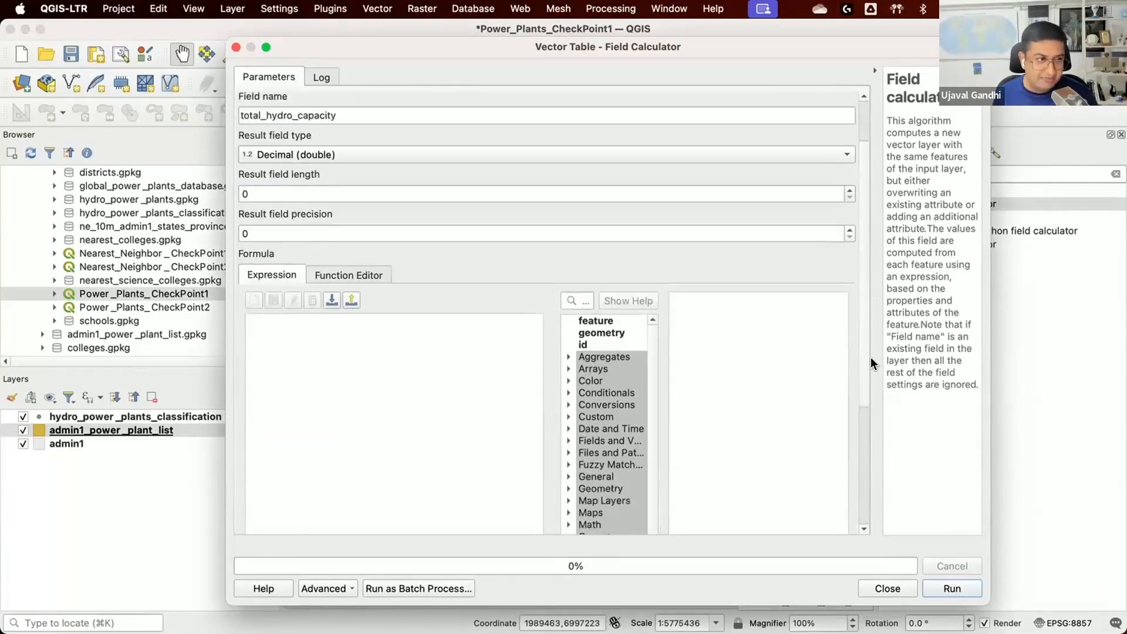
click(475, 354)
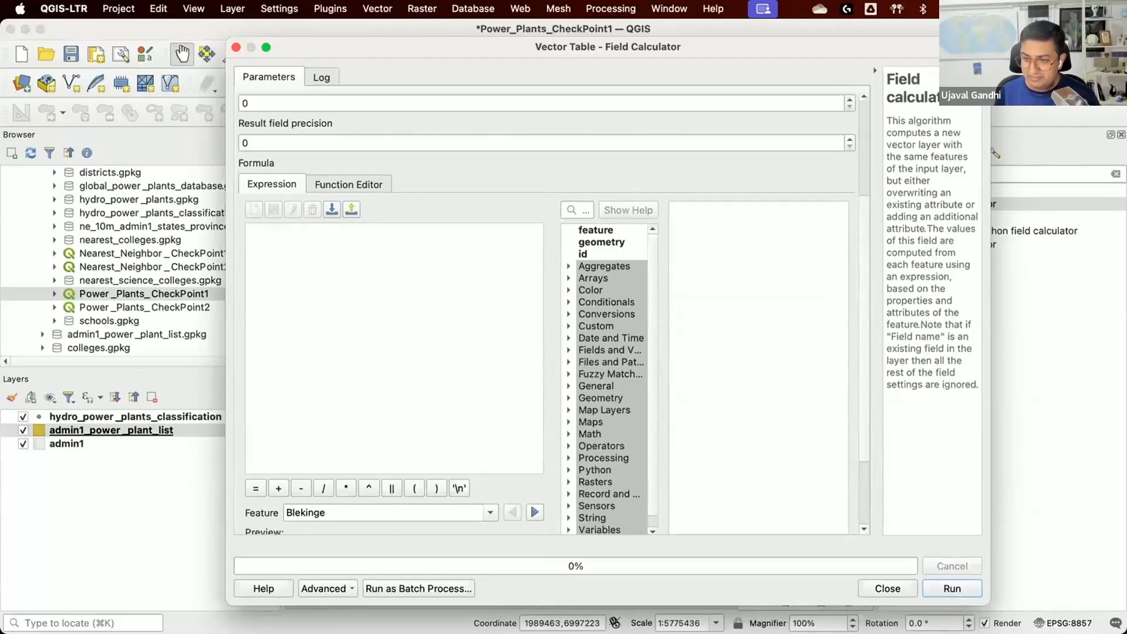
click(350, 274)
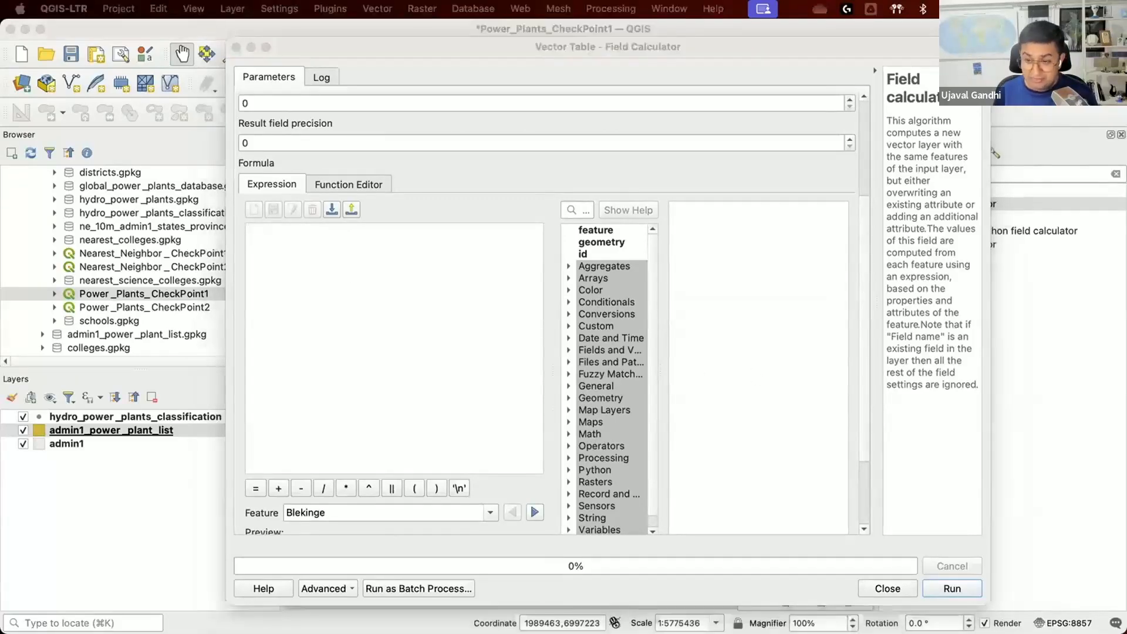
text(overl)
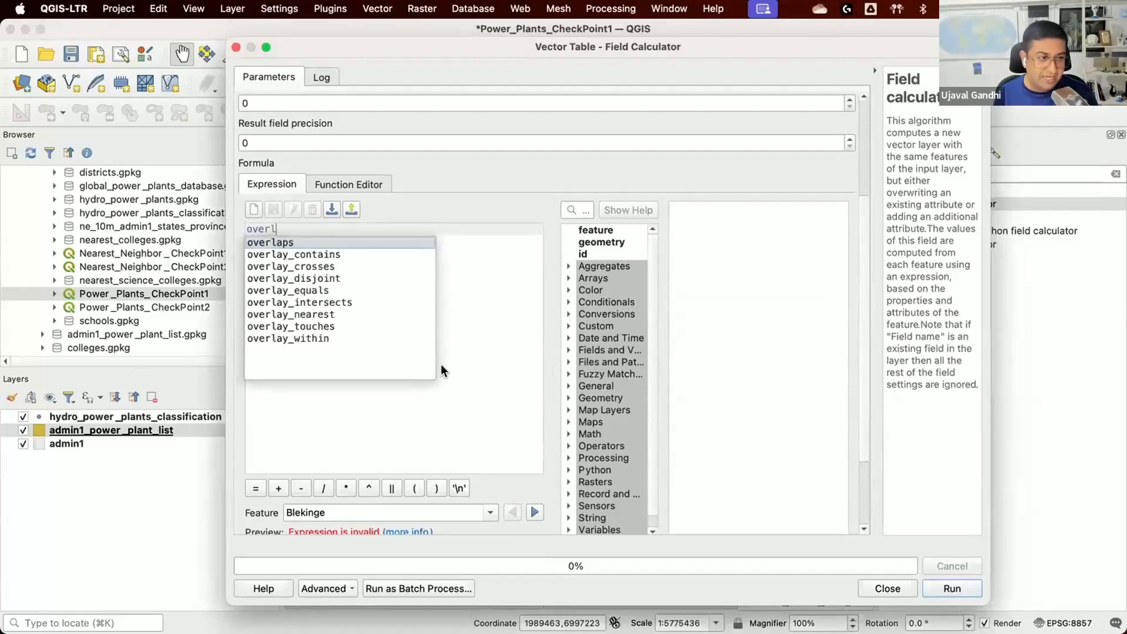
key(Down)
key(Down)
key(Down)
key(Down)
key(Down)
key(Return)
text(()
key(Return)
key(Tab)
Step: Add the argument layer:='hydro_power_plants_classification' to overlay_intersects, followed by a new argument line
text(layer:=)
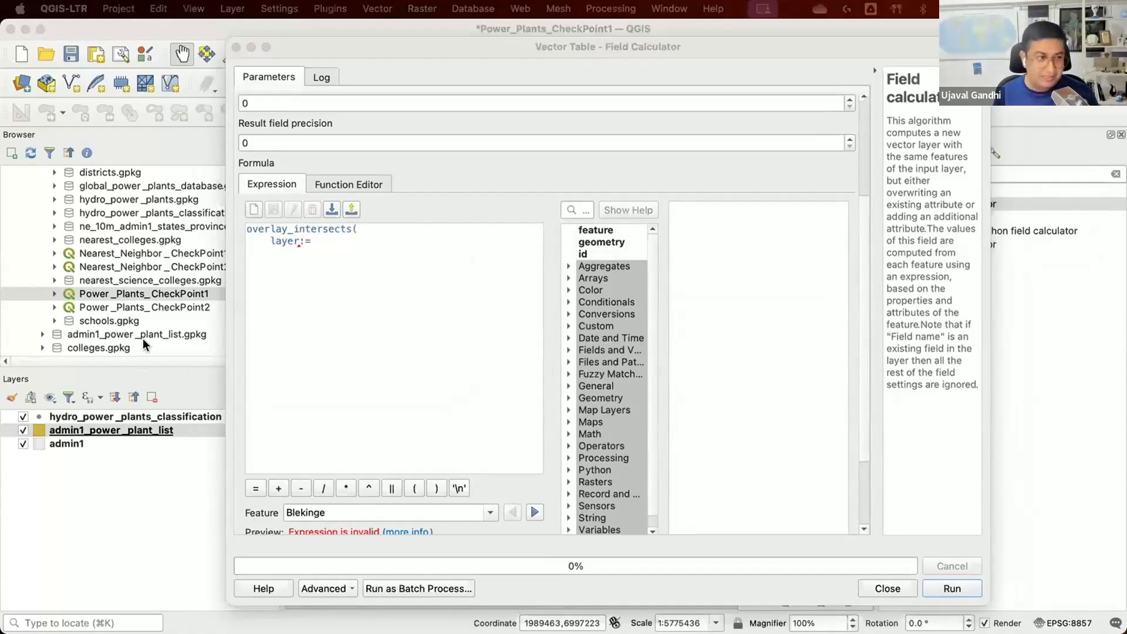
click(330, 240)
text('hydro_power_plants_classification')
text(,)
key(Return)
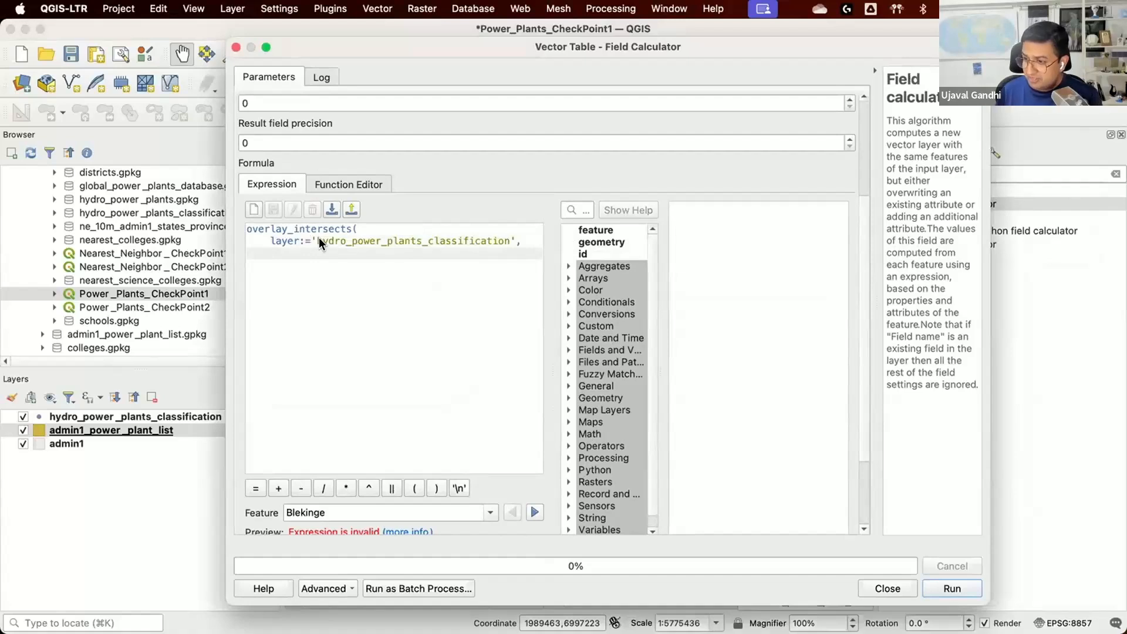
Step: Add the argument expression:="capacity_mw" and close overlay_intersects with an unindented parenthesis on its own line
text(expre)
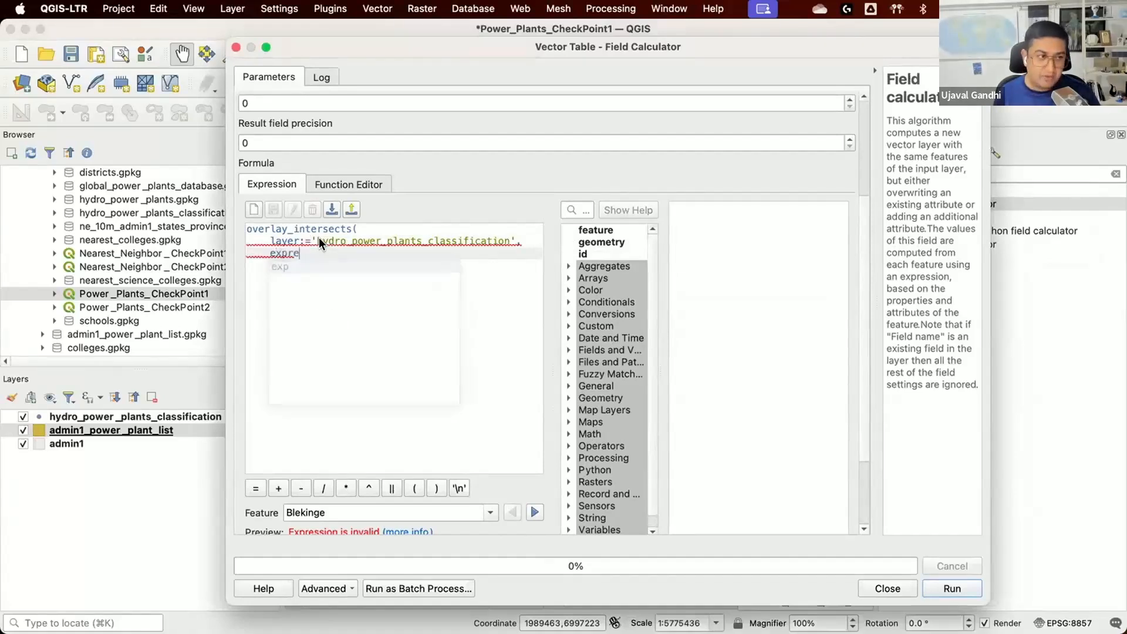
text(ssion:=)
text(')
text(cap)
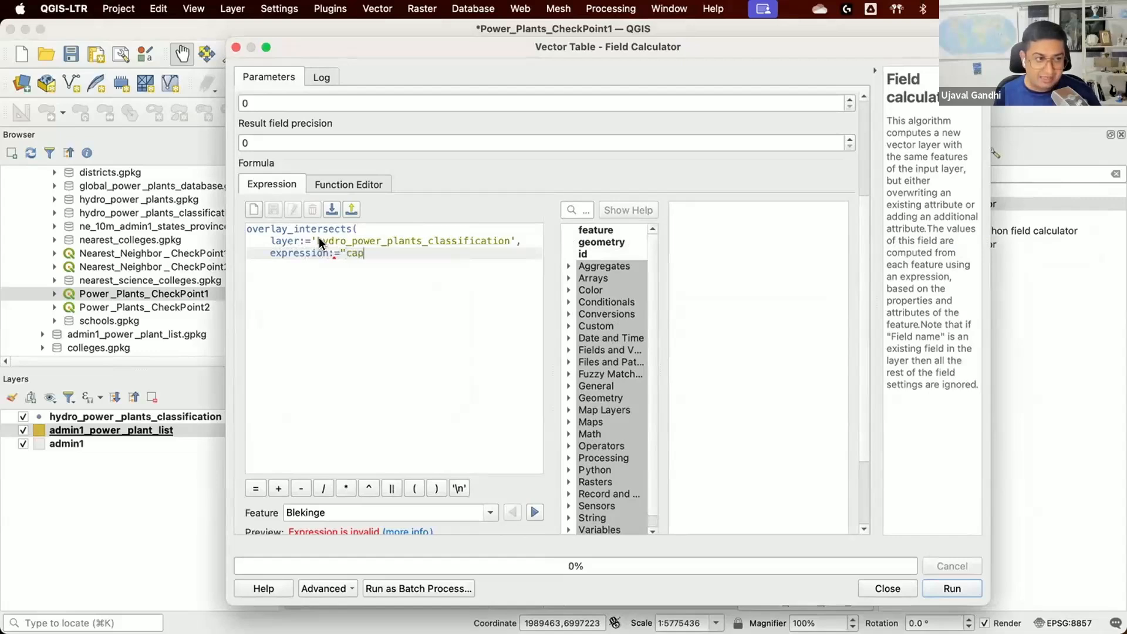
text(acity_mw")
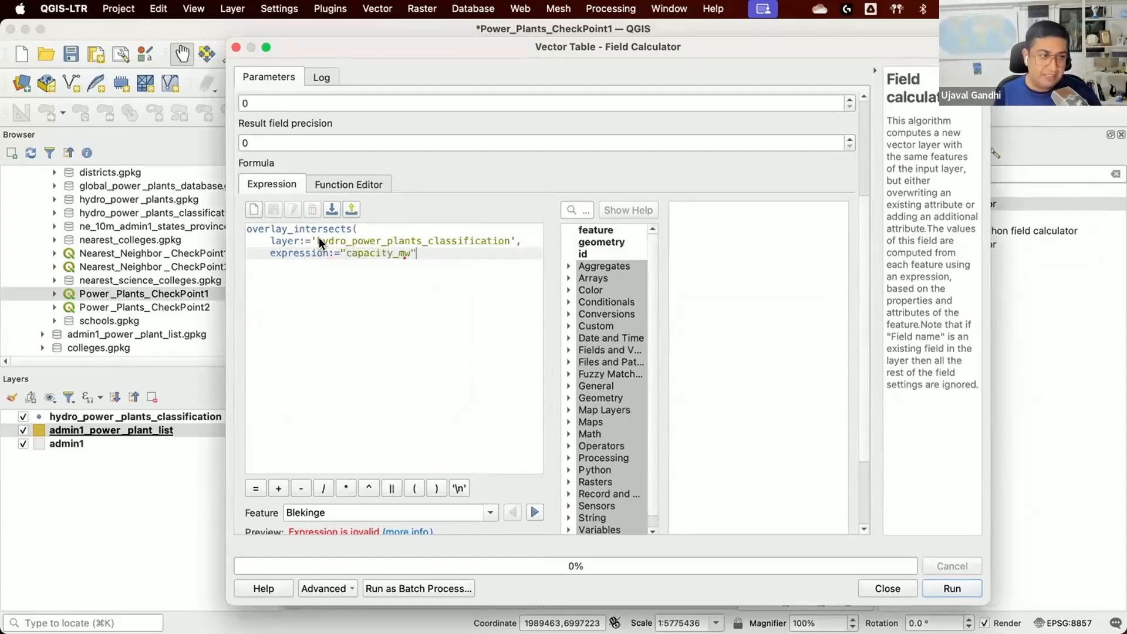
key(Return)
text())
key(shift+Tab)
Step: Preview the overlay_intersects capacity expression for the Dalarna feature
scroll(502, 468, down, 2)
click(533, 469)
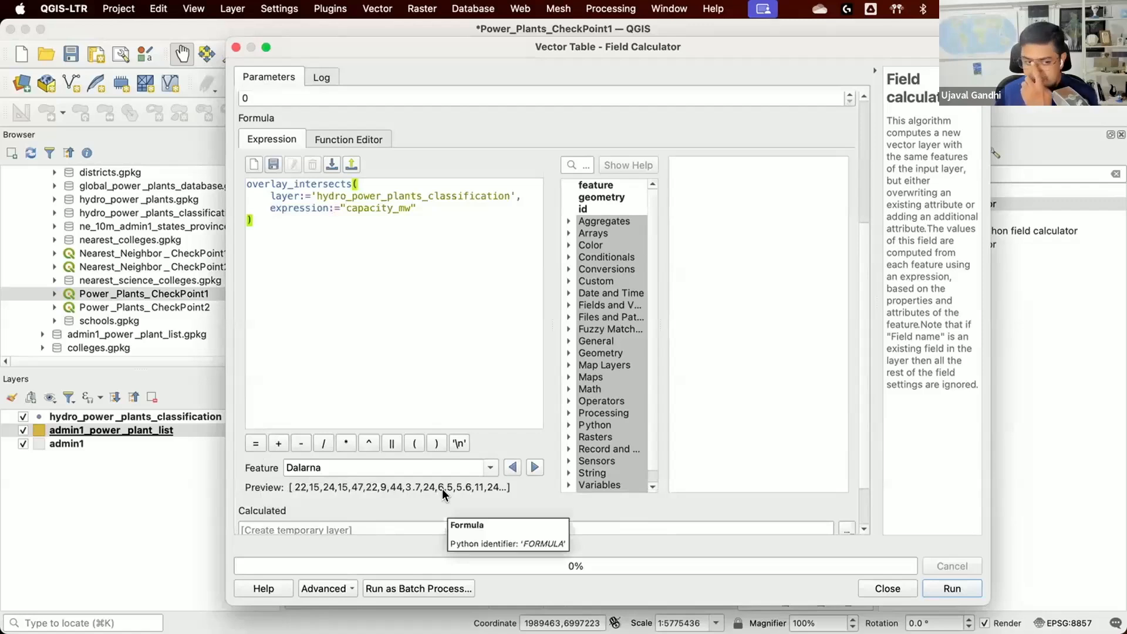
double_click(383, 204)
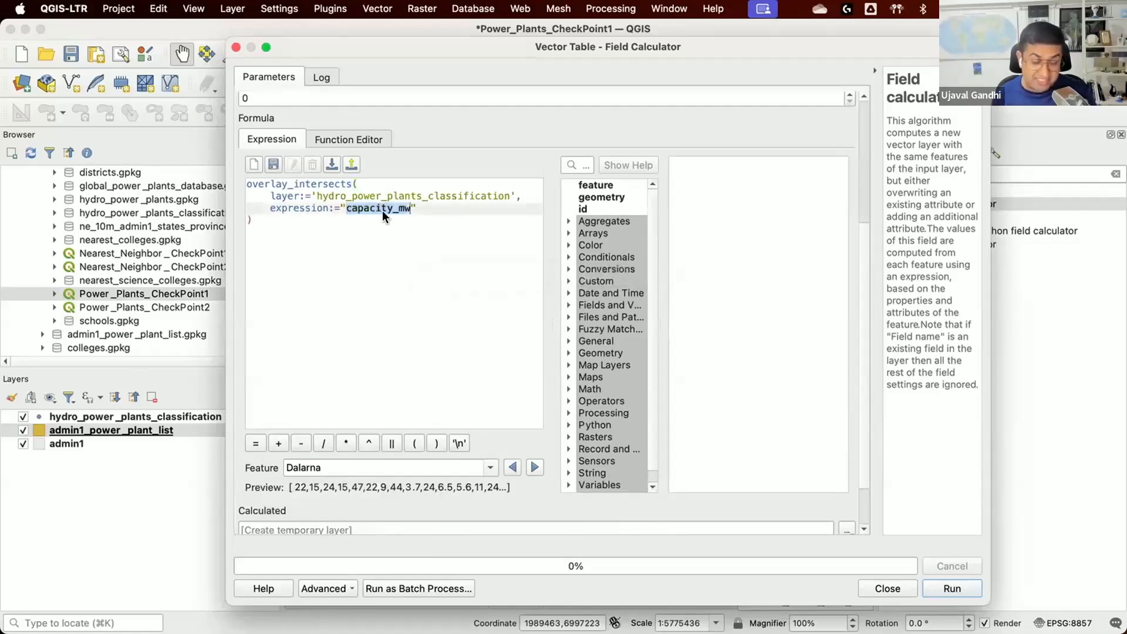
click(382, 259)
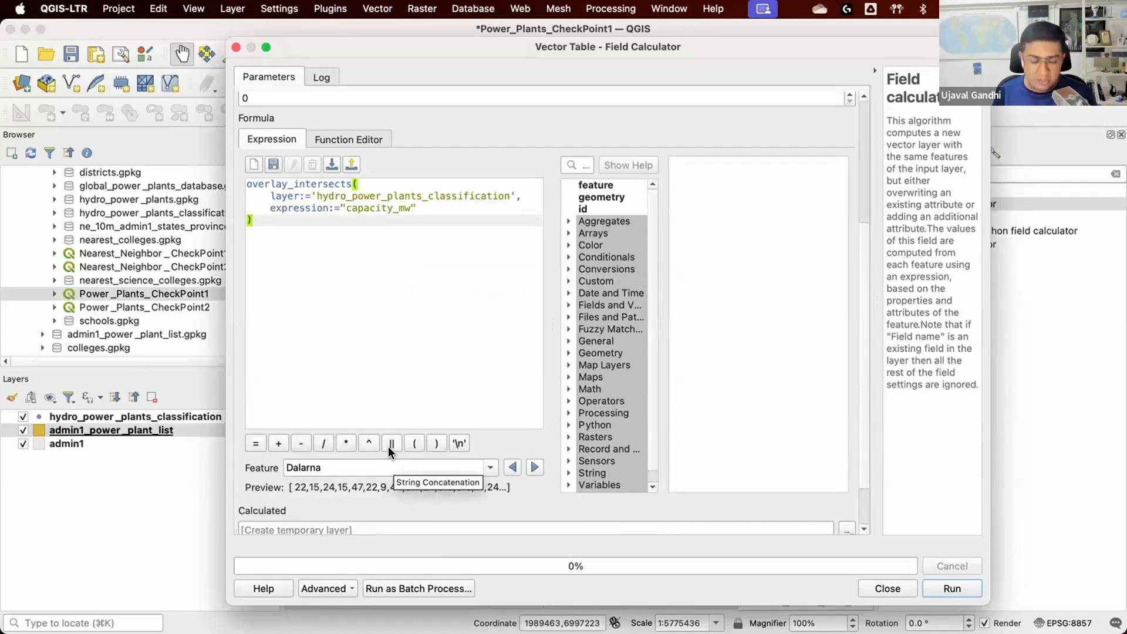
Step: Expand the Arrays function group, widen the parameters area and look up the help for array_sum
double_click(599, 233)
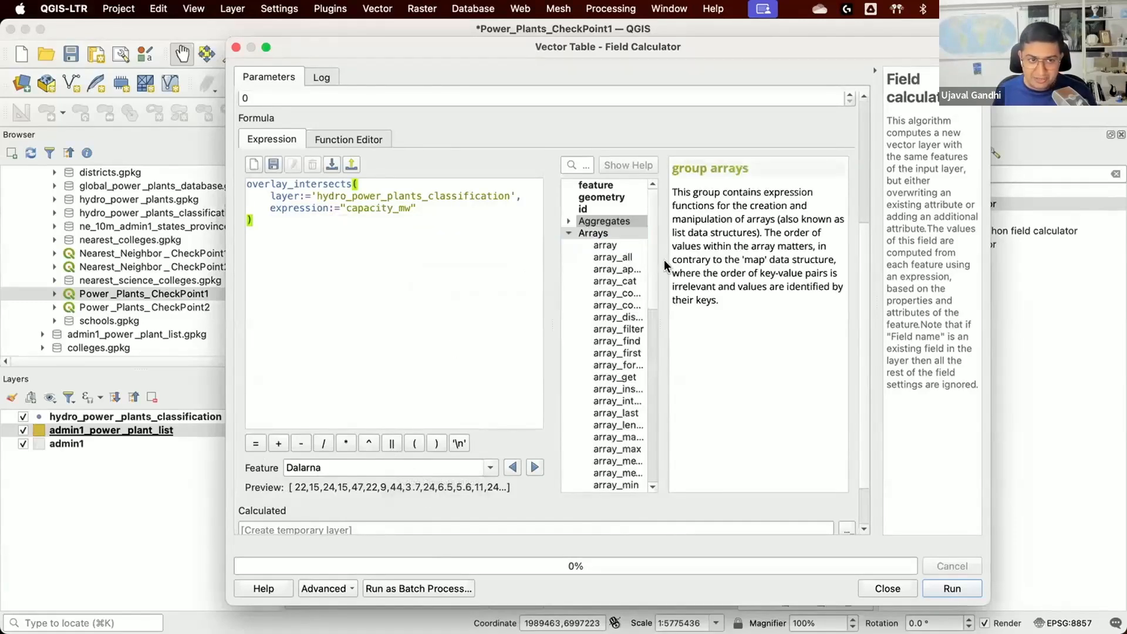
drag(875, 280, 951, 281)
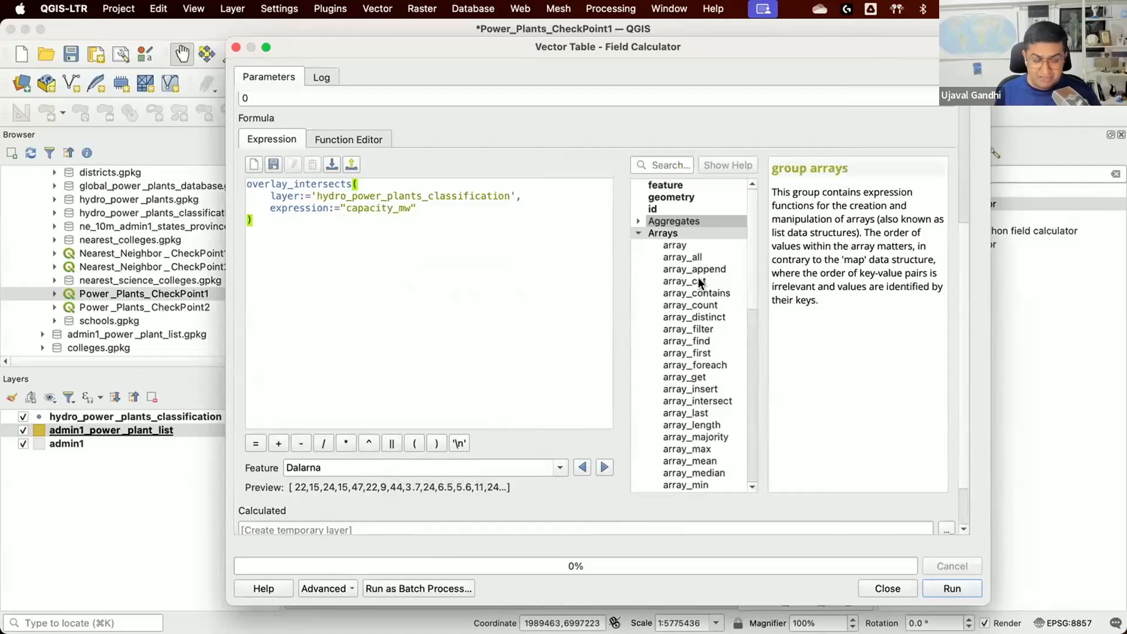
scroll(702, 276, down, 2)
scroll(667, 378, down, 5)
scroll(666, 385, down, 2)
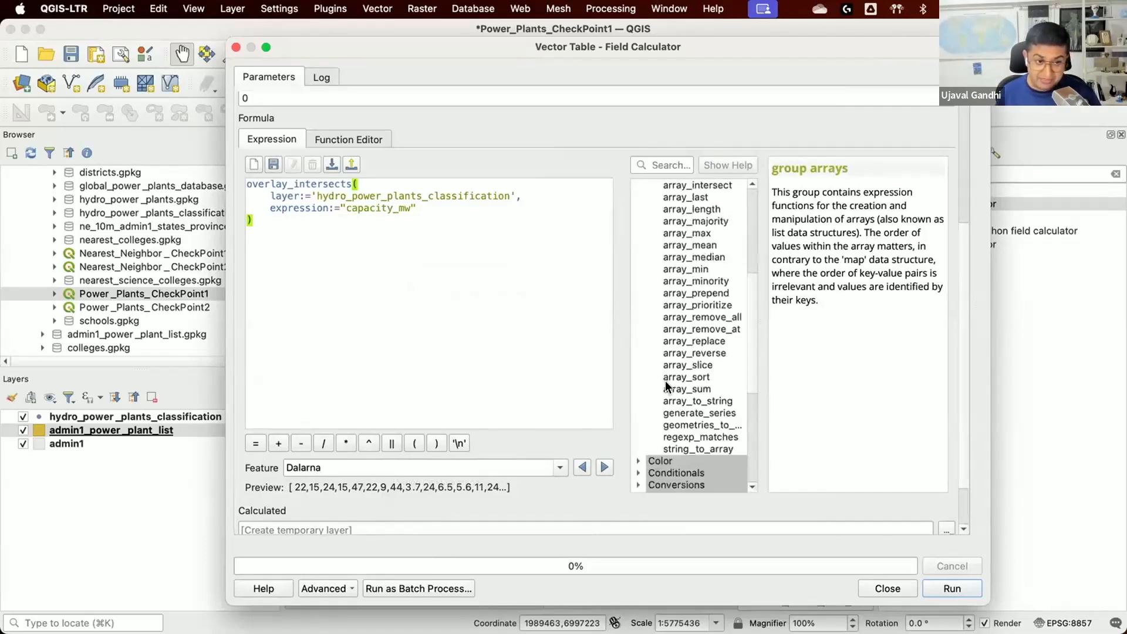
click(676, 389)
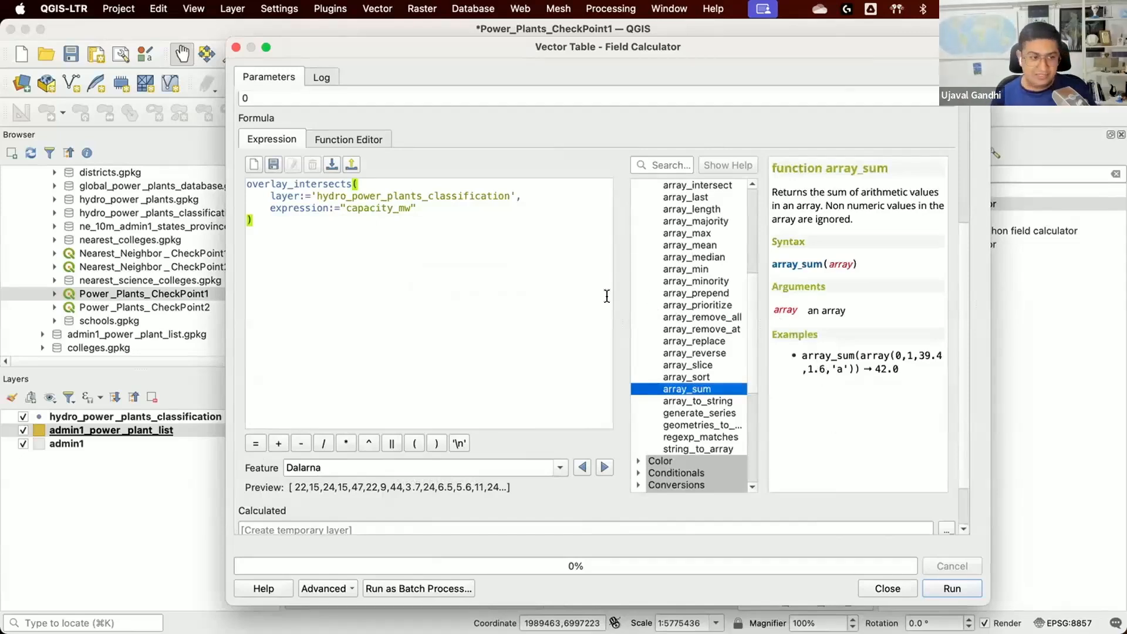
Step: Wrap the overlay_intersects expression in array_sum() and preview it for the next feature, Gävleborg
click(244, 187)
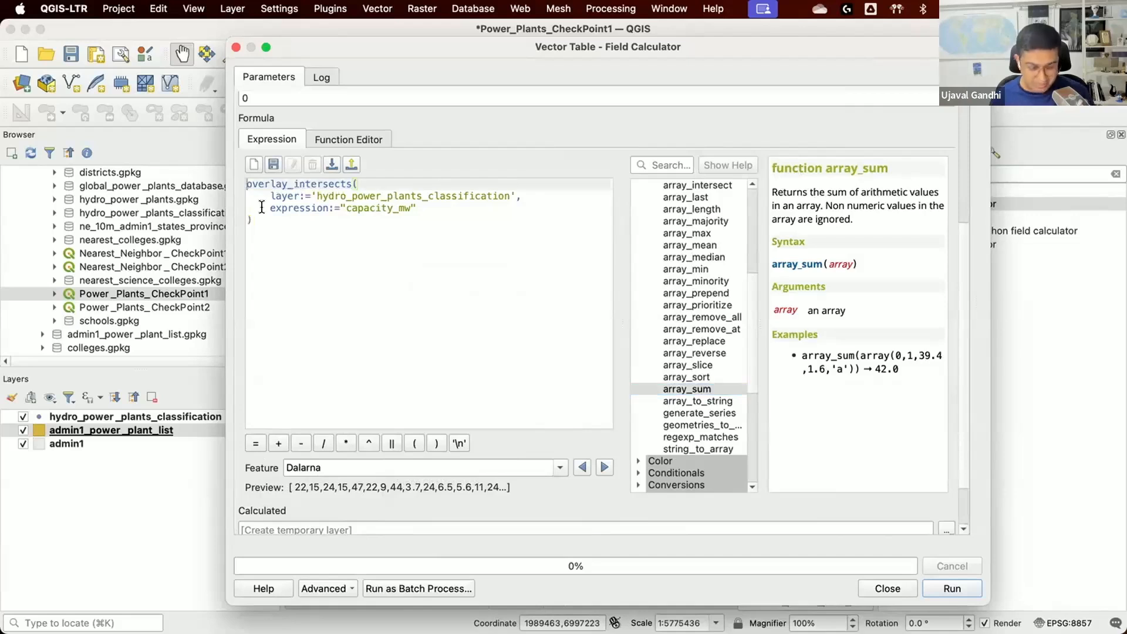
text(array)
text(_sum()
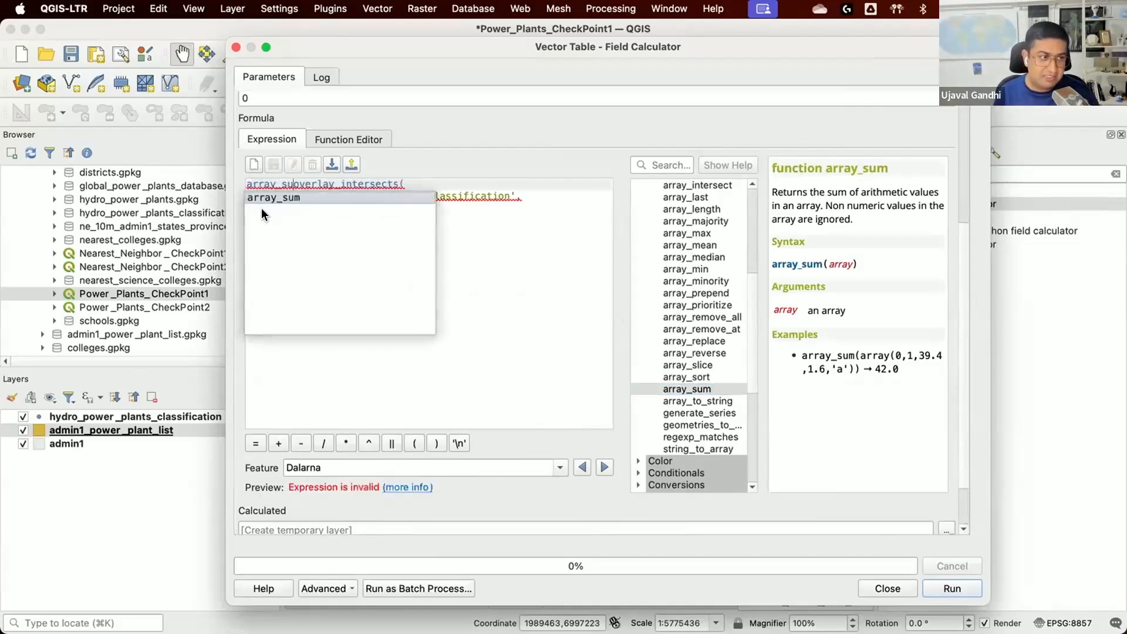
key(Down)
key(Down)
key(Down)
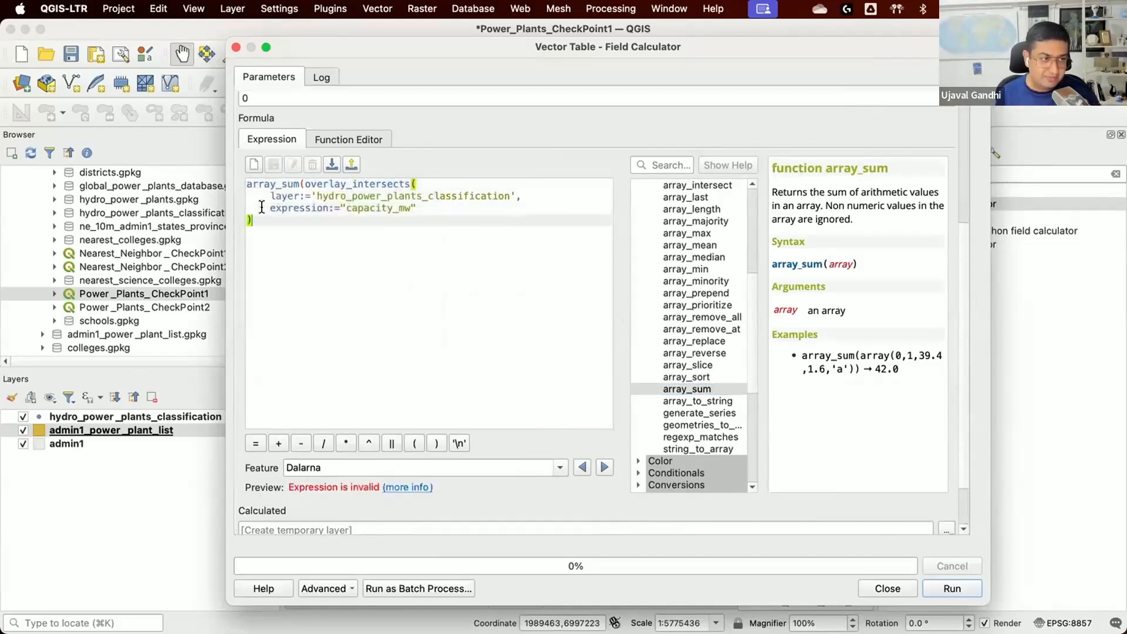
text())
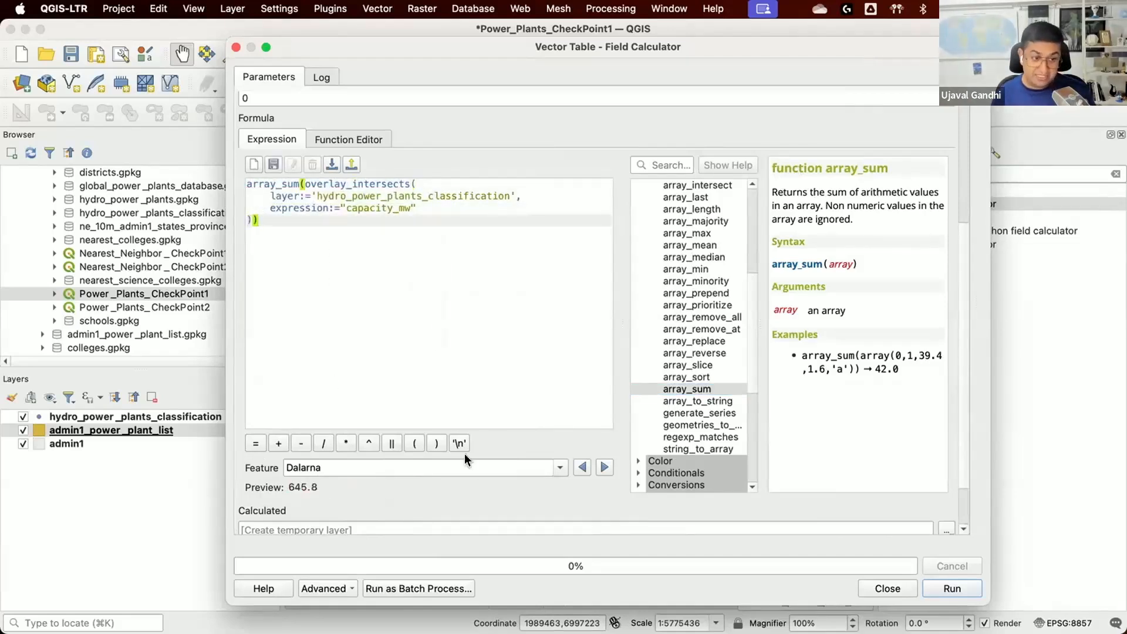
click(603, 467)
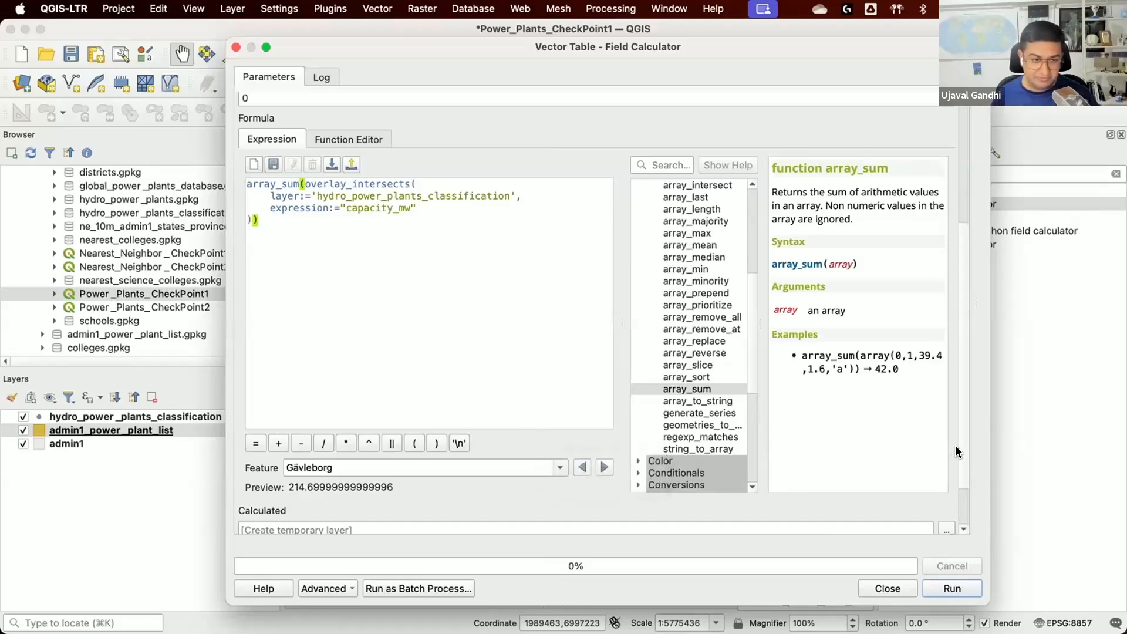
Step: Set the calculated output to a file named admin1_power_plant_capacity in the qgis_expressions folder, in GPKG format
scroll(963, 501, down, 2)
click(945, 473)
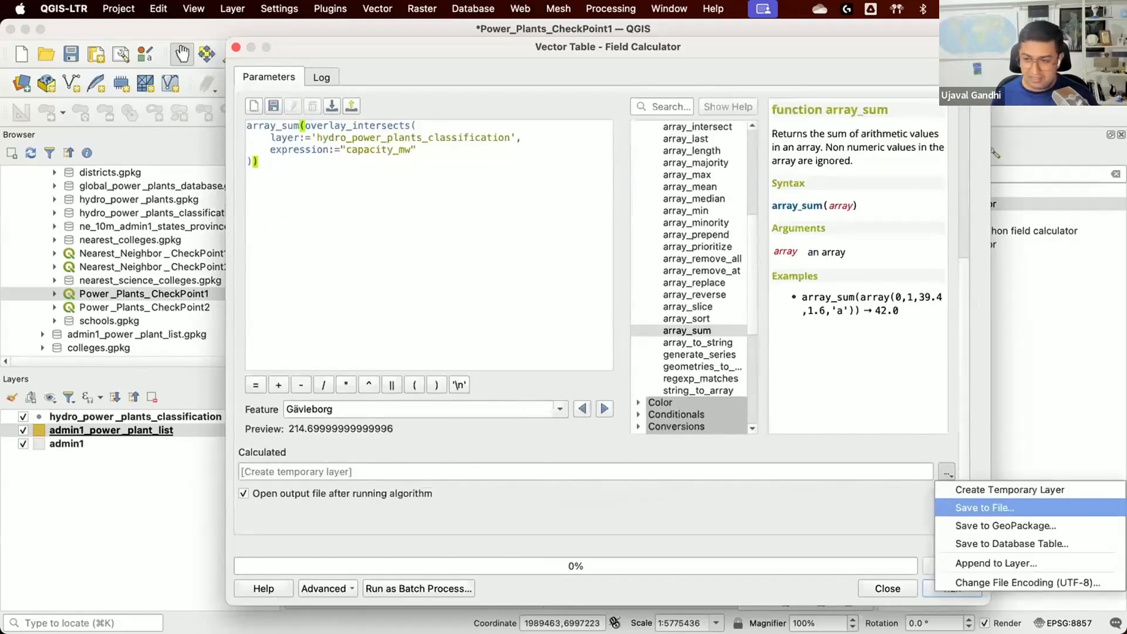
click(959, 506)
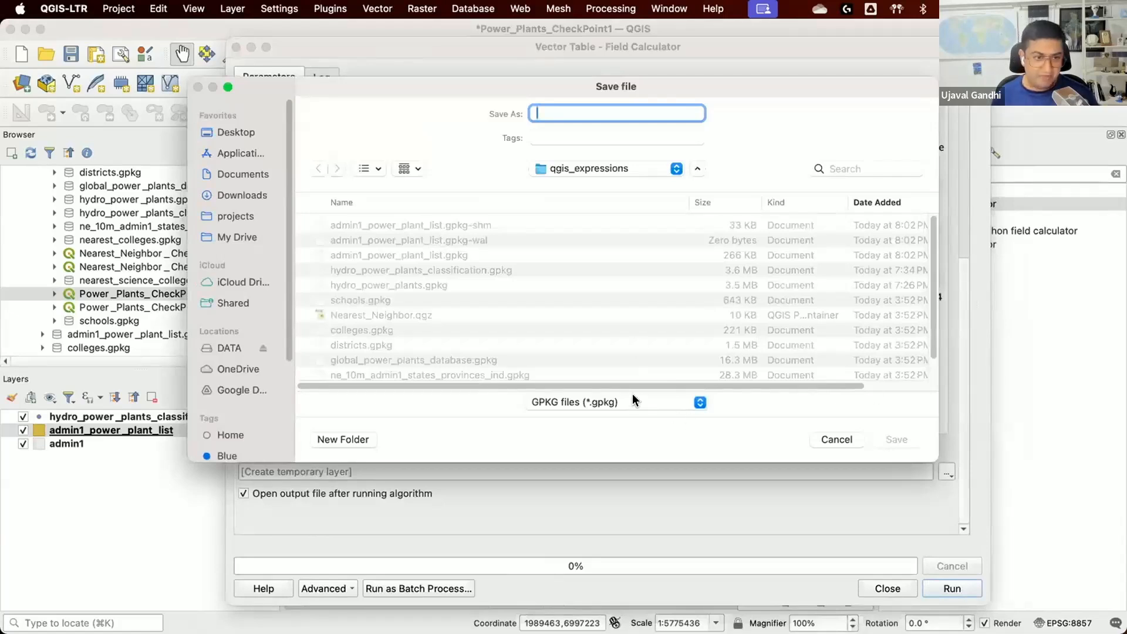
text(admin1_power_plantc)
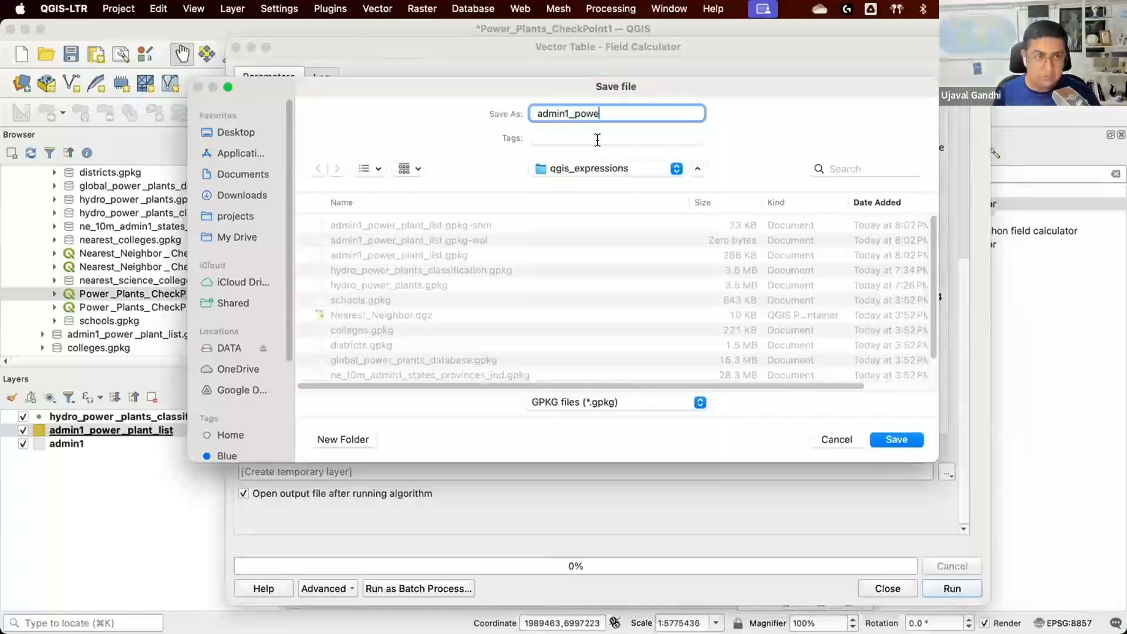
key(BackSpace)
text(_capacity)
key(Return)
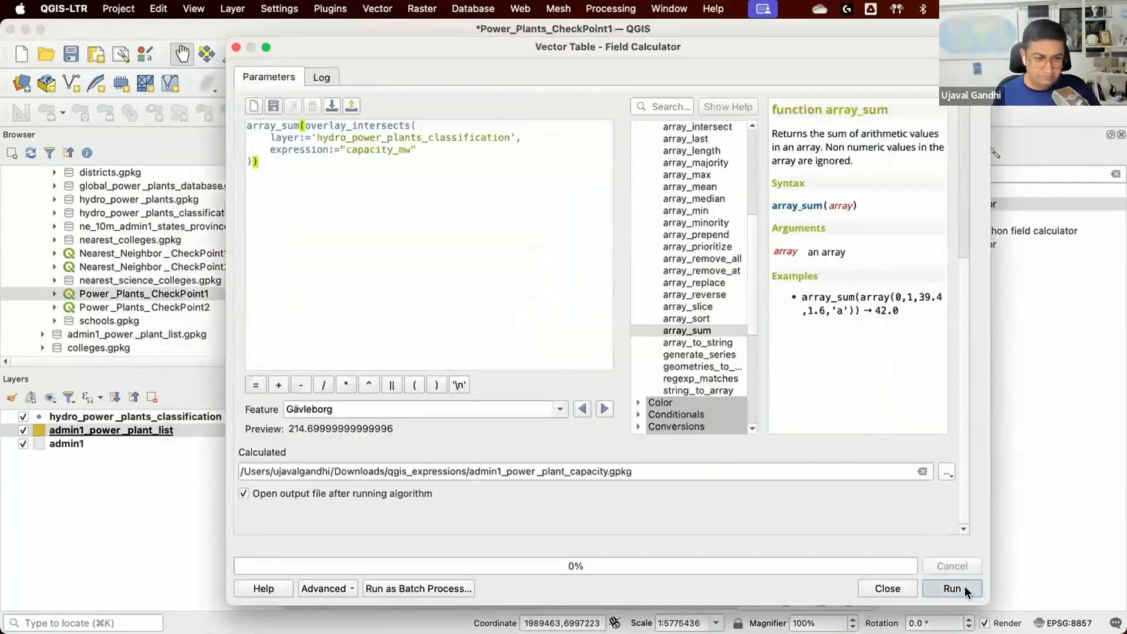
Step: Run the field calculation, close the tool and show the power_plant_list and total_hydro_capacity columns in the new layer's attribute table
click(964, 585)
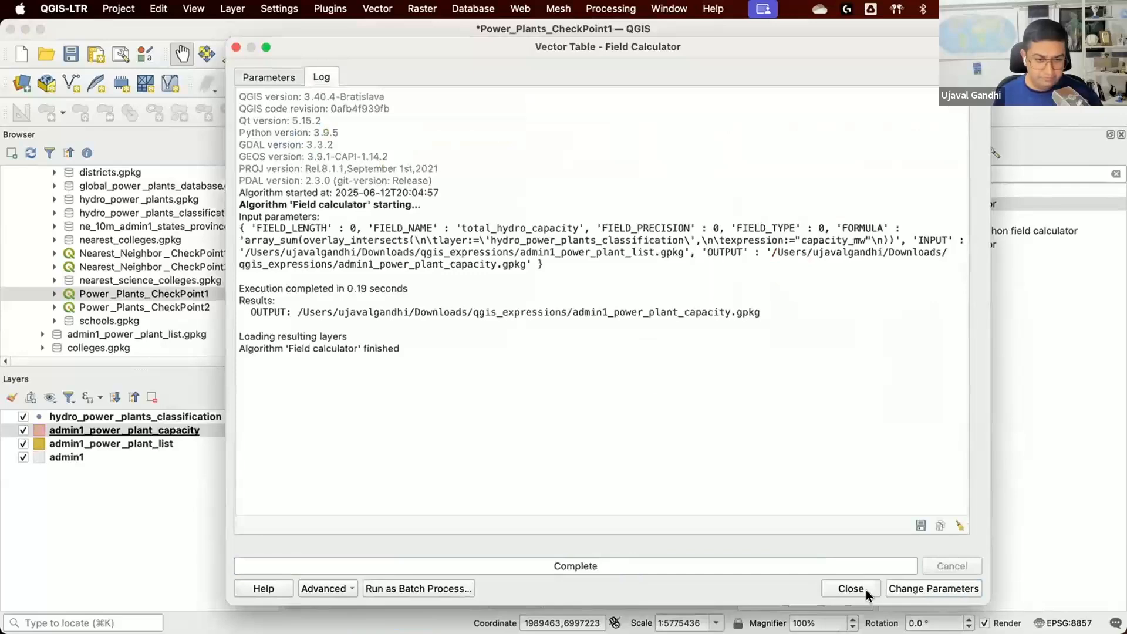
click(862, 589)
click(693, 55)
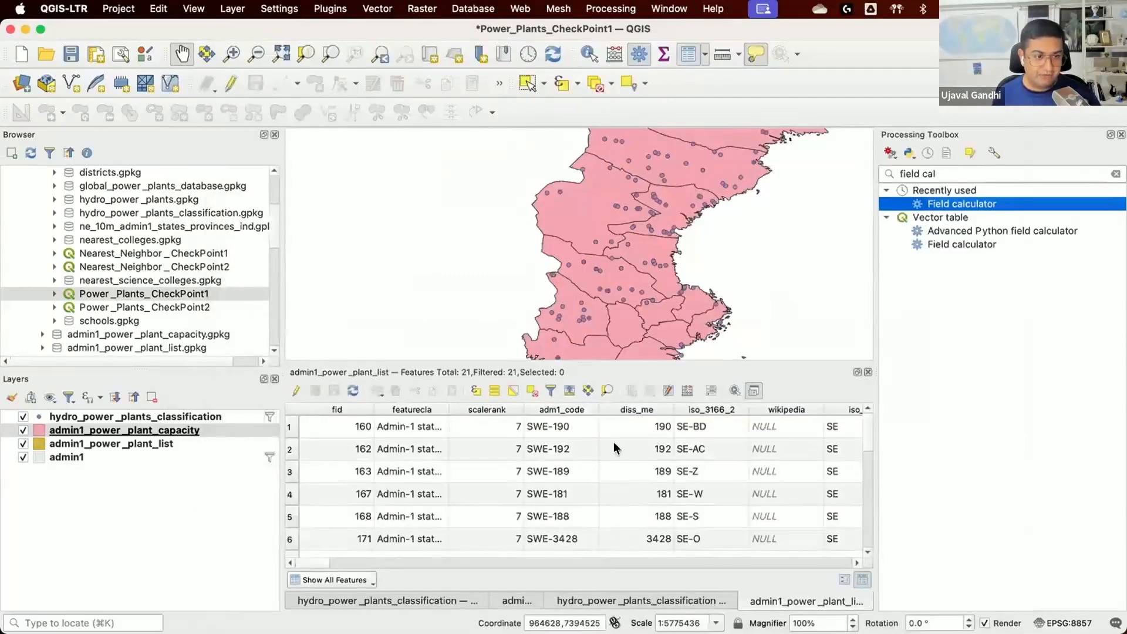
drag(317, 563, 992, 565)
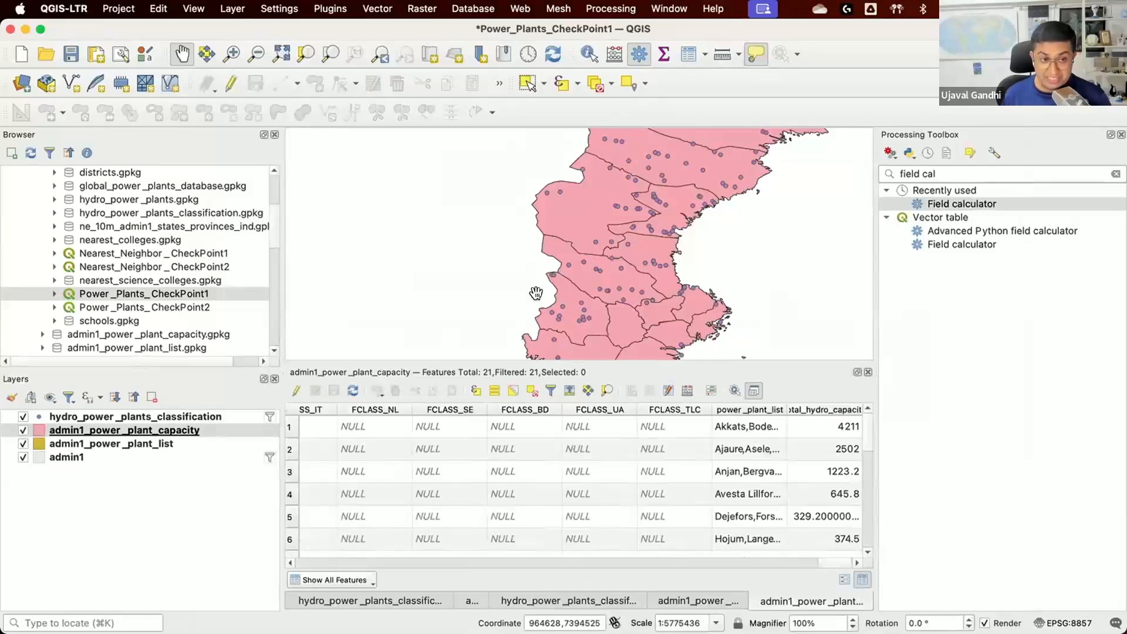
click(762, 431)
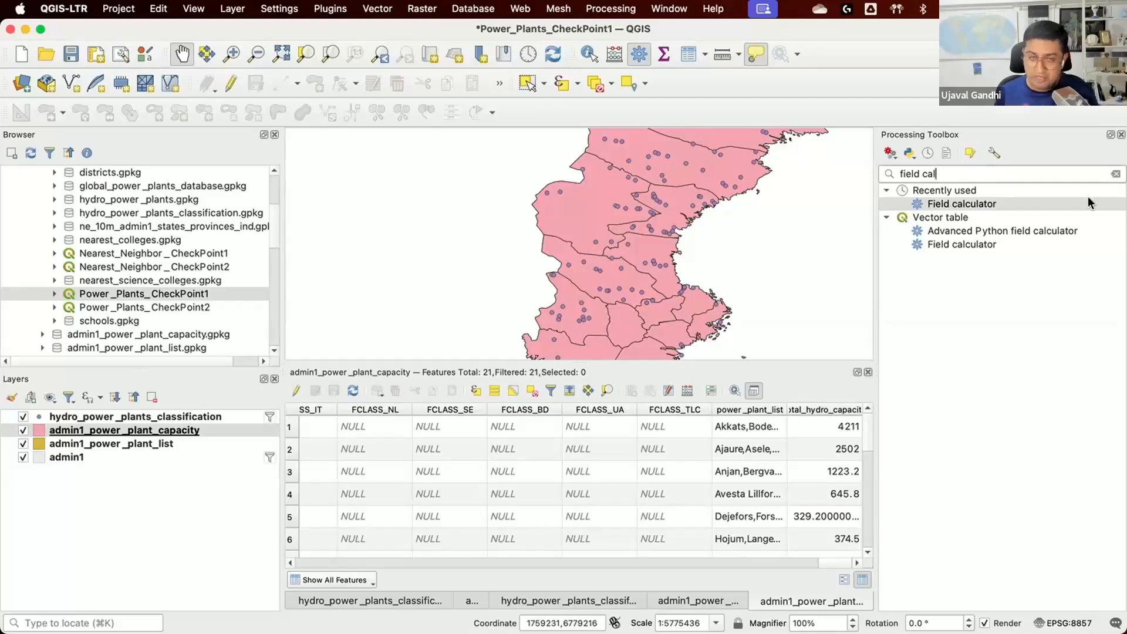
Step: Search the Processing Toolbox for "refa" and open the Refactor fields algorithm for the admin1_power_plant_capacity layer
click(1114, 174)
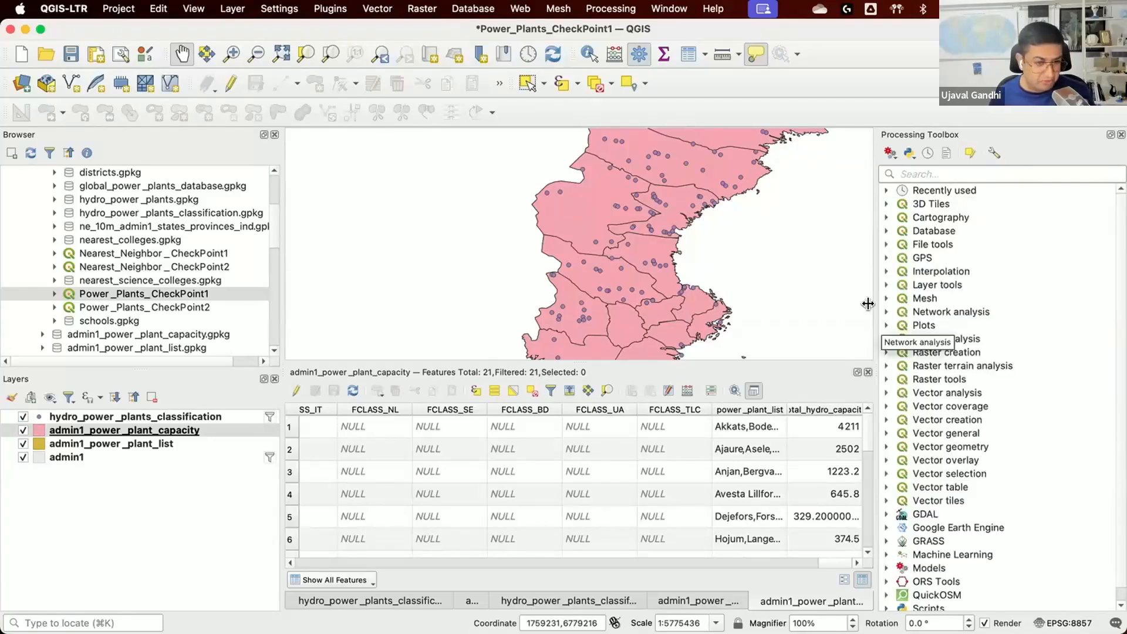
drag(822, 562, 893, 562)
drag(678, 554, 841, 554)
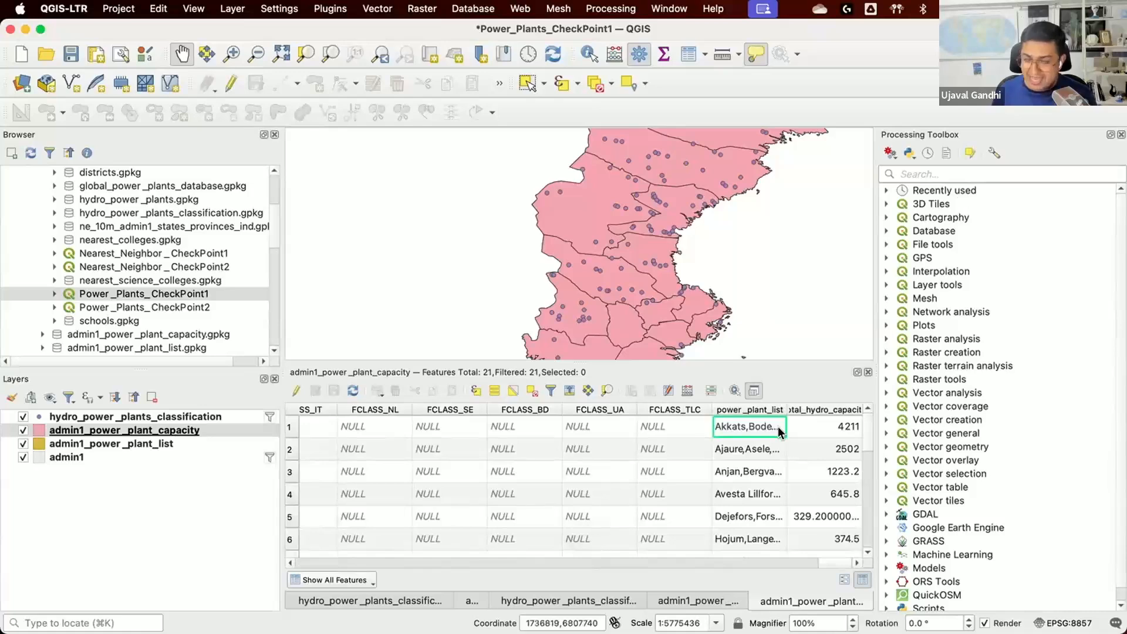
click(965, 171)
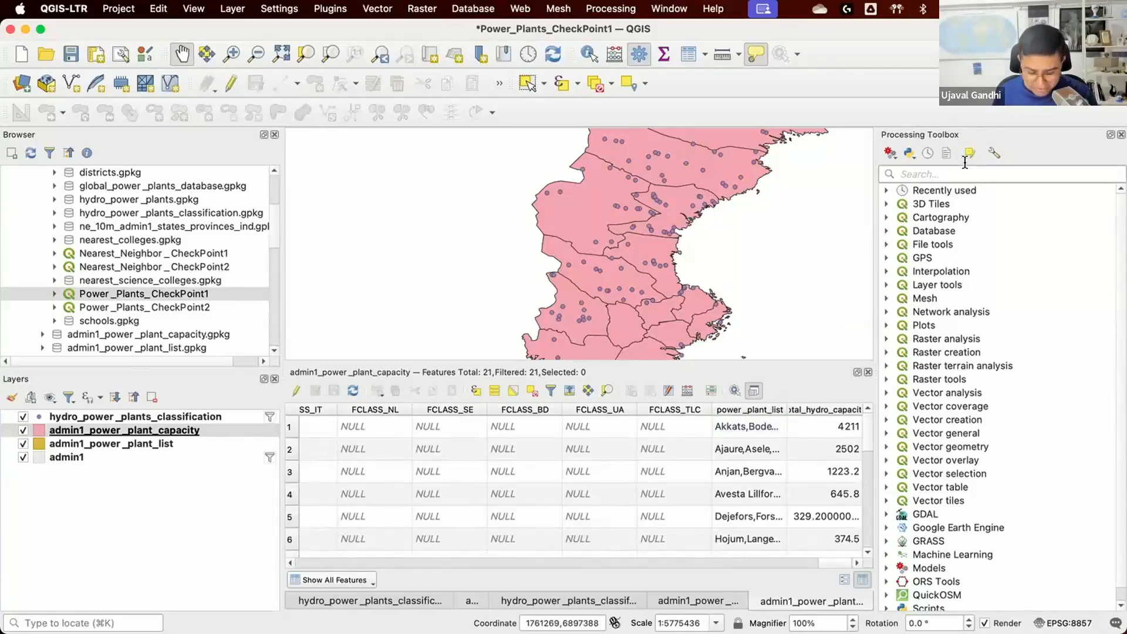
text(refa)
click(976, 233)
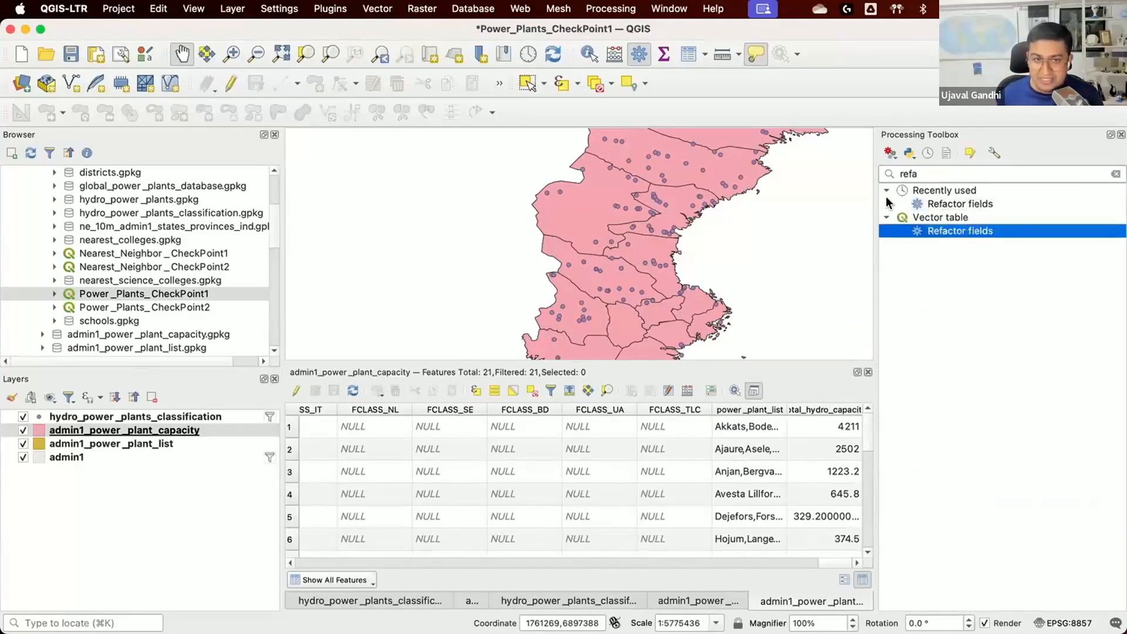
click(886, 190)
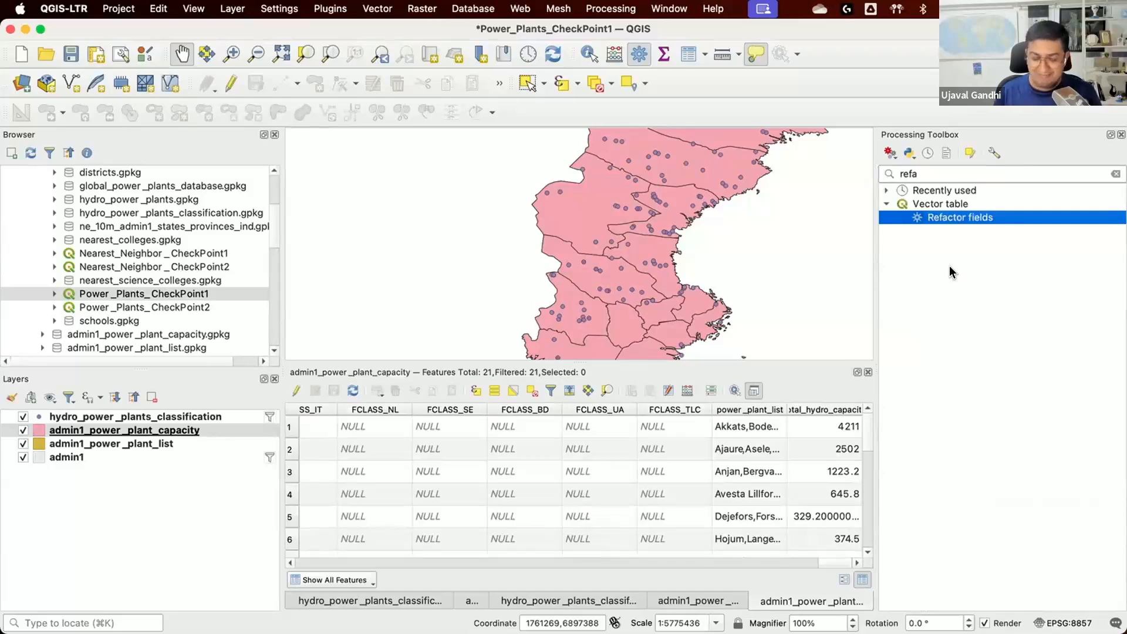
double_click(918, 217)
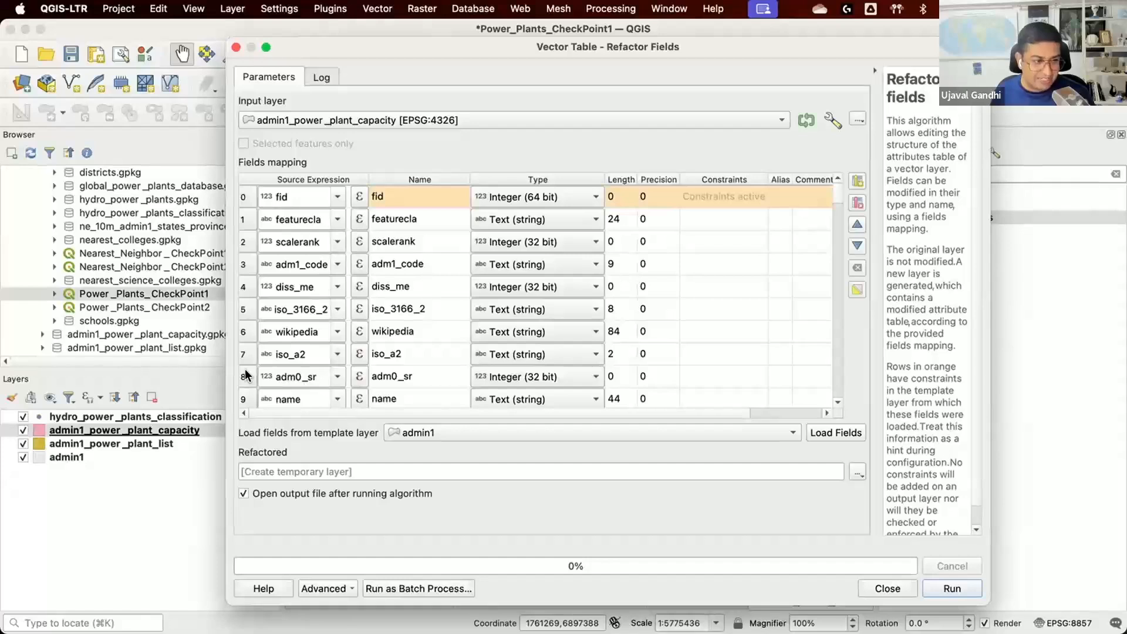
Step: Remove the fields fid through adm0_sr, all those above name, from the fields mapping
click(243, 198)
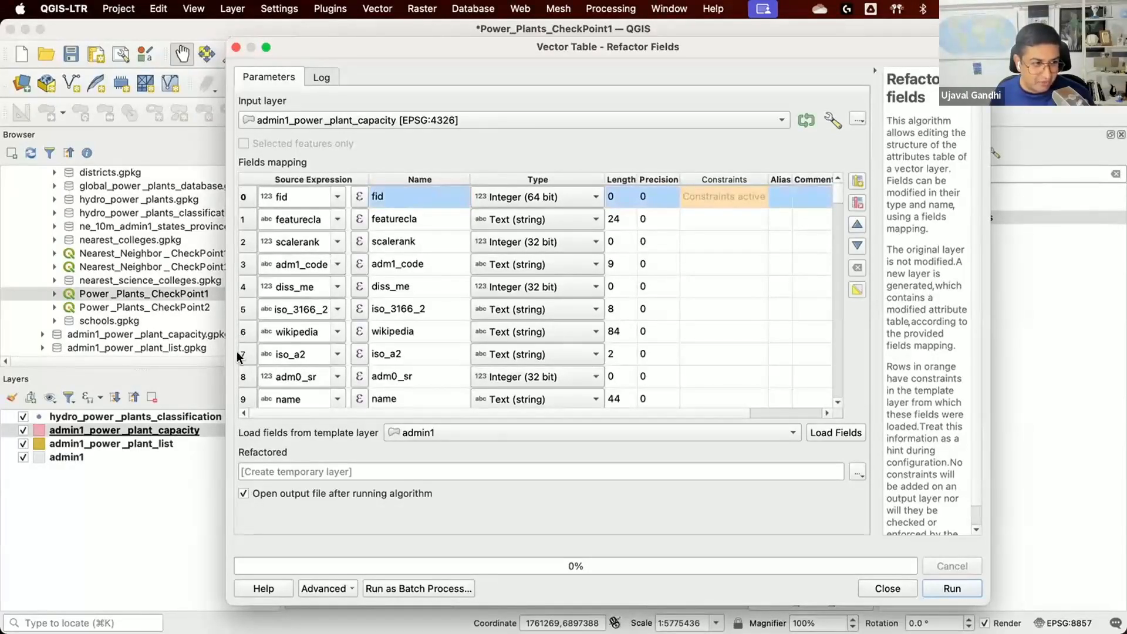
shift+click(243, 376)
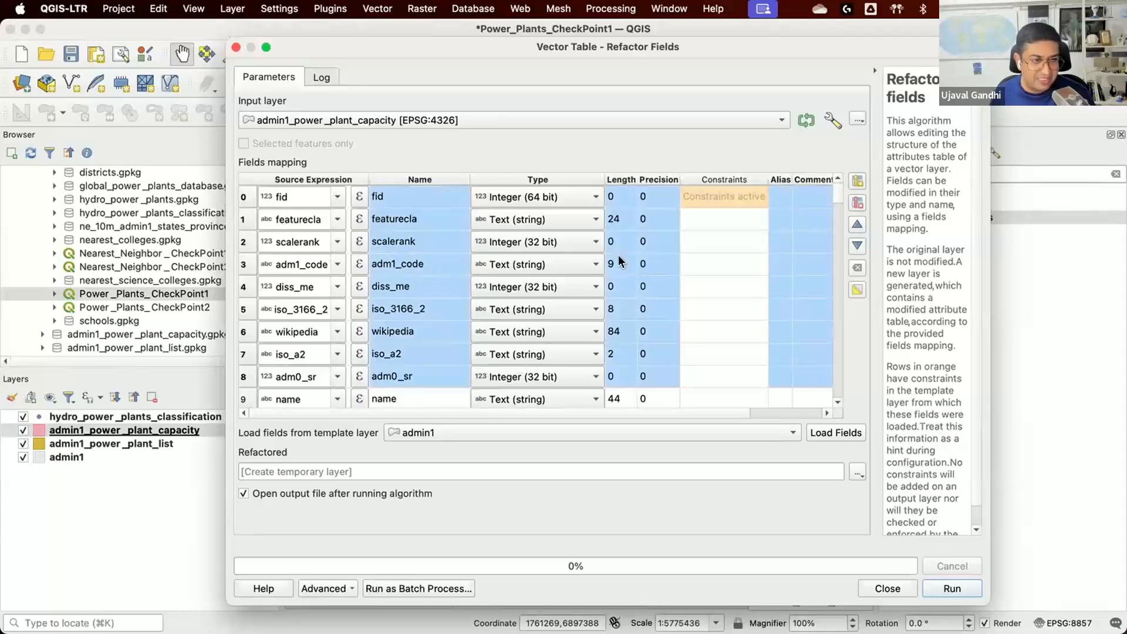
click(857, 203)
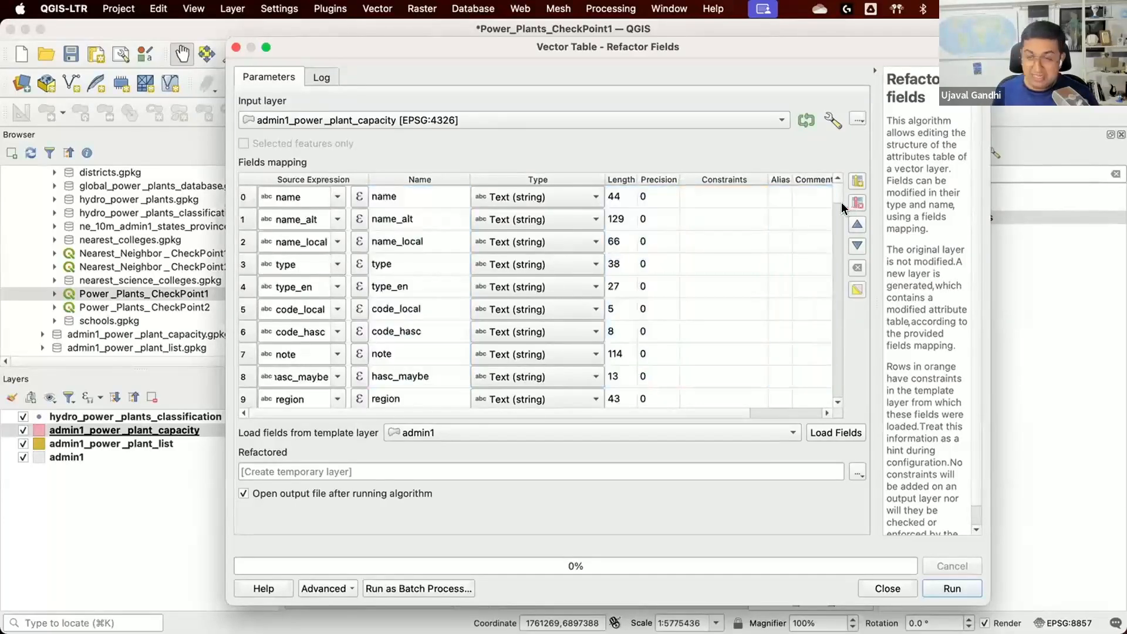
Step: Remove the fields name_alt through FCLASS_TLC from the mapping, keeping only name, power_plant_list and total_hydro_capacity
click(245, 223)
scroll(241, 293, down, 20)
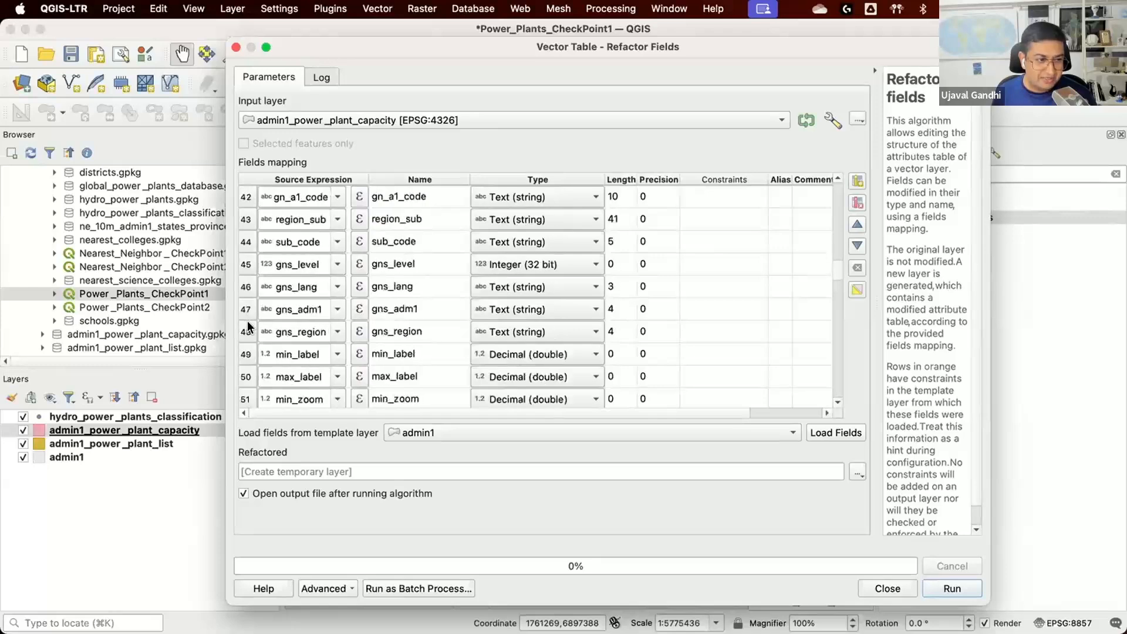
scroll(255, 338, down, 10)
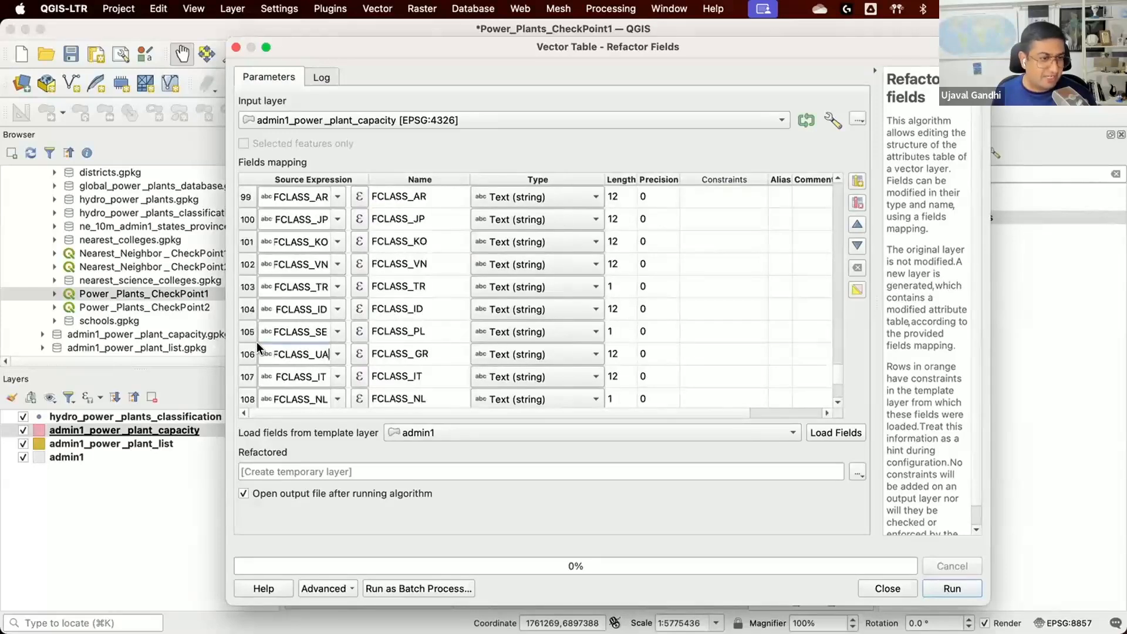
scroll(833, 385, down, 3)
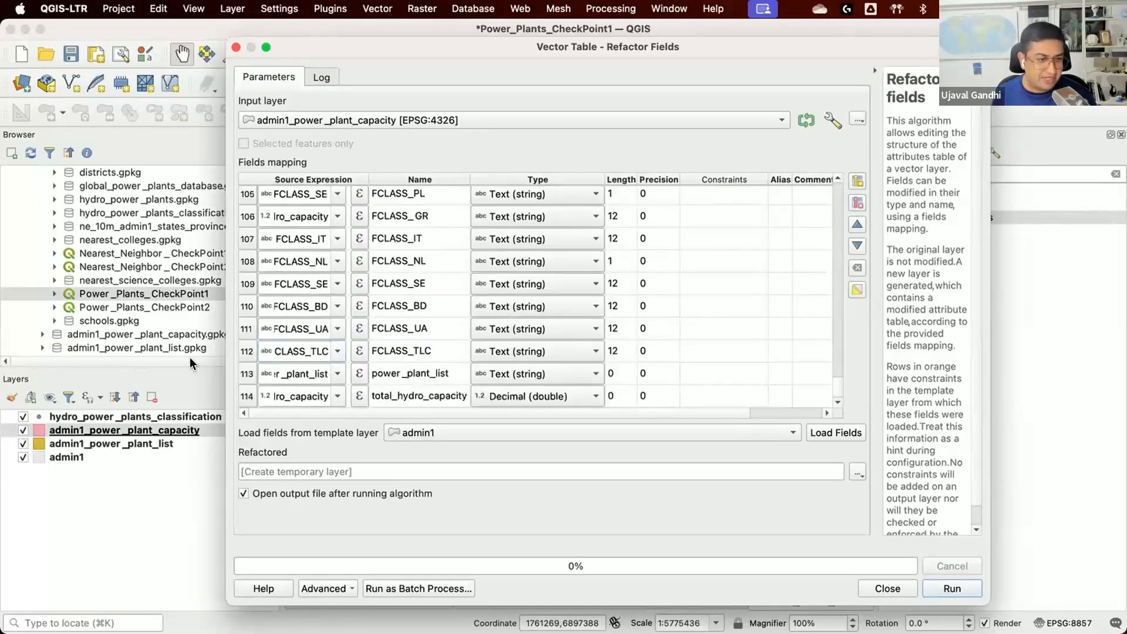
drag(246, 350, 813, 224)
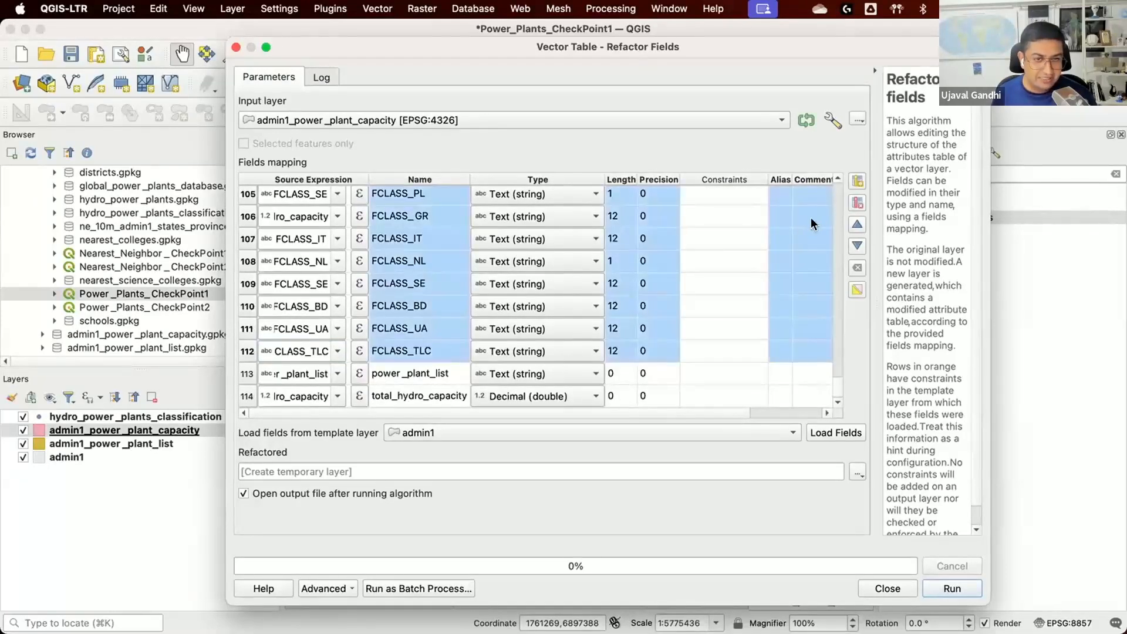
click(856, 203)
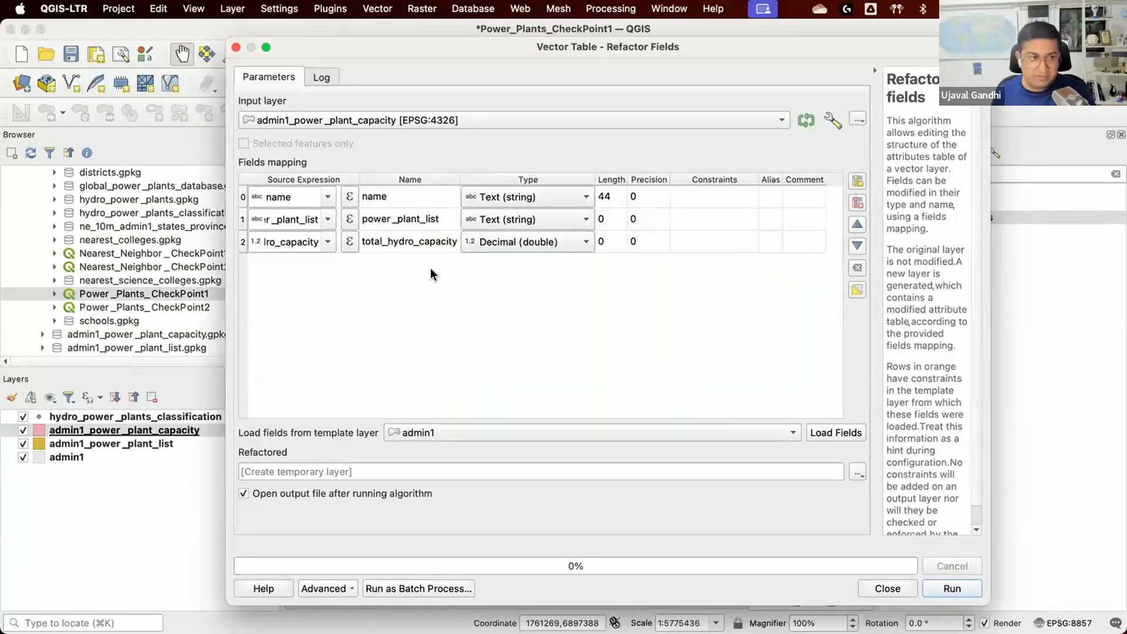
click(403, 196)
click(404, 221)
click(405, 240)
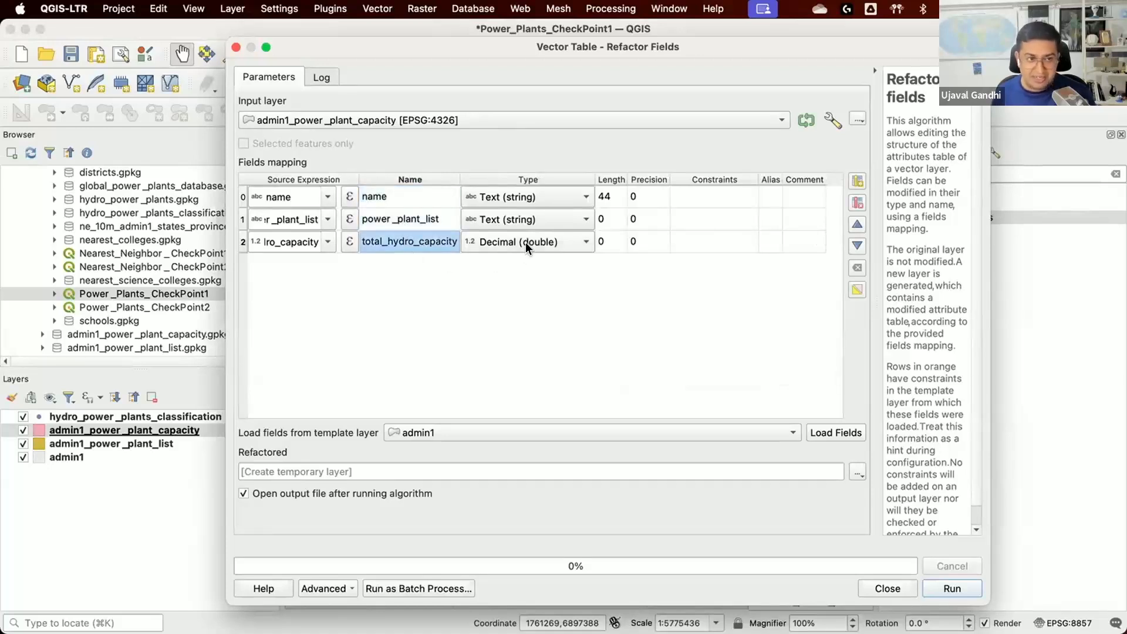
click(451, 303)
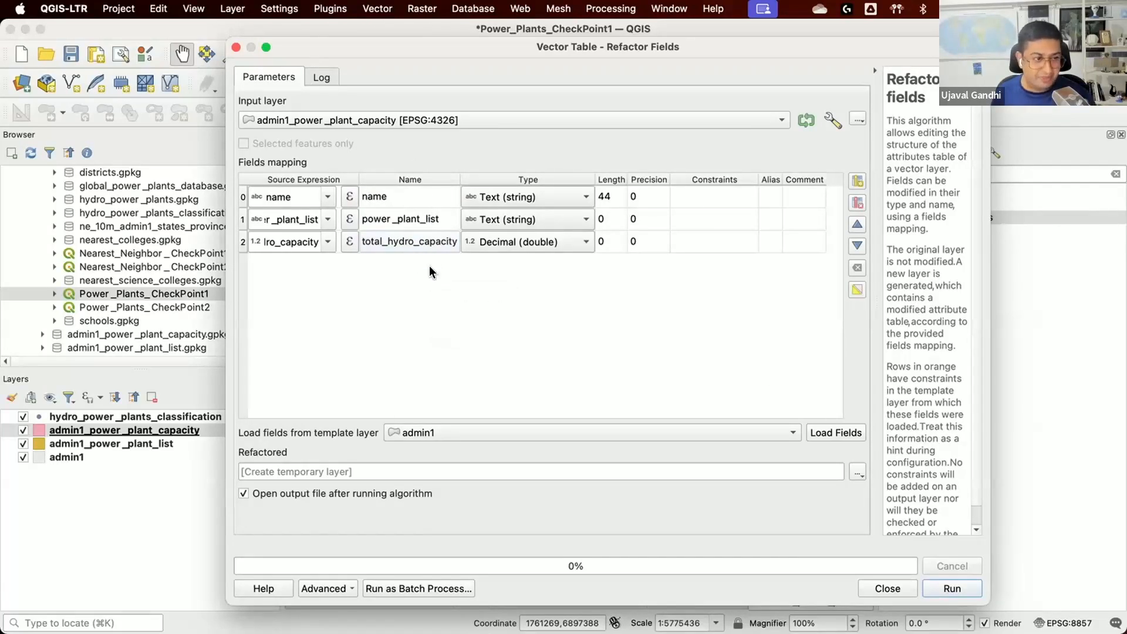
Step: Choose to save the refactored output to a file, opening the save dialog
click(856, 473)
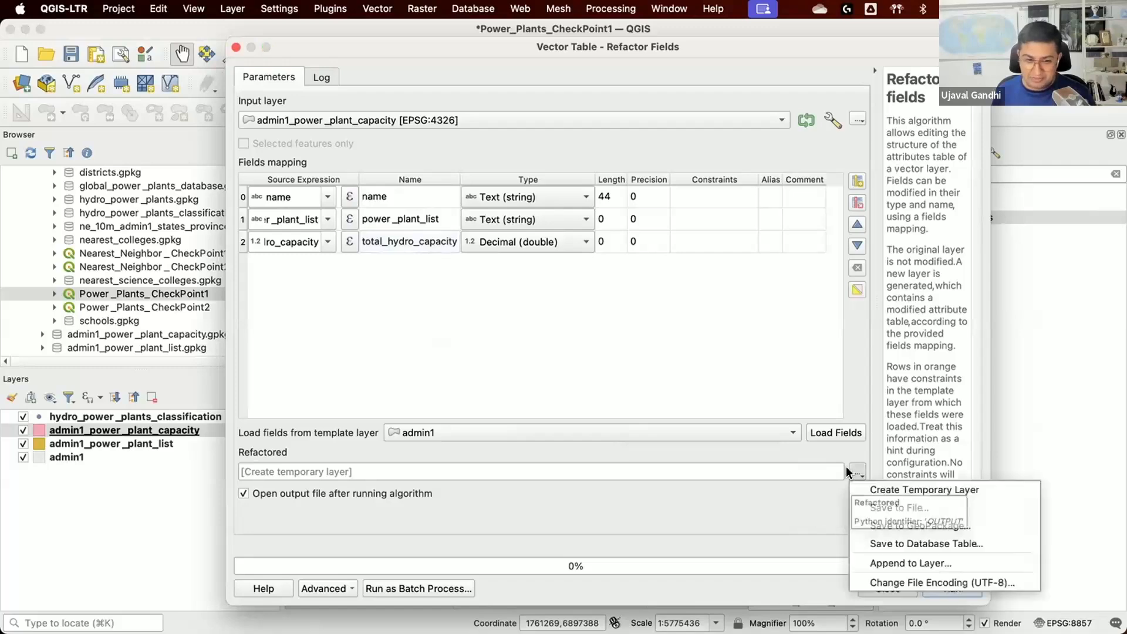
click(875, 505)
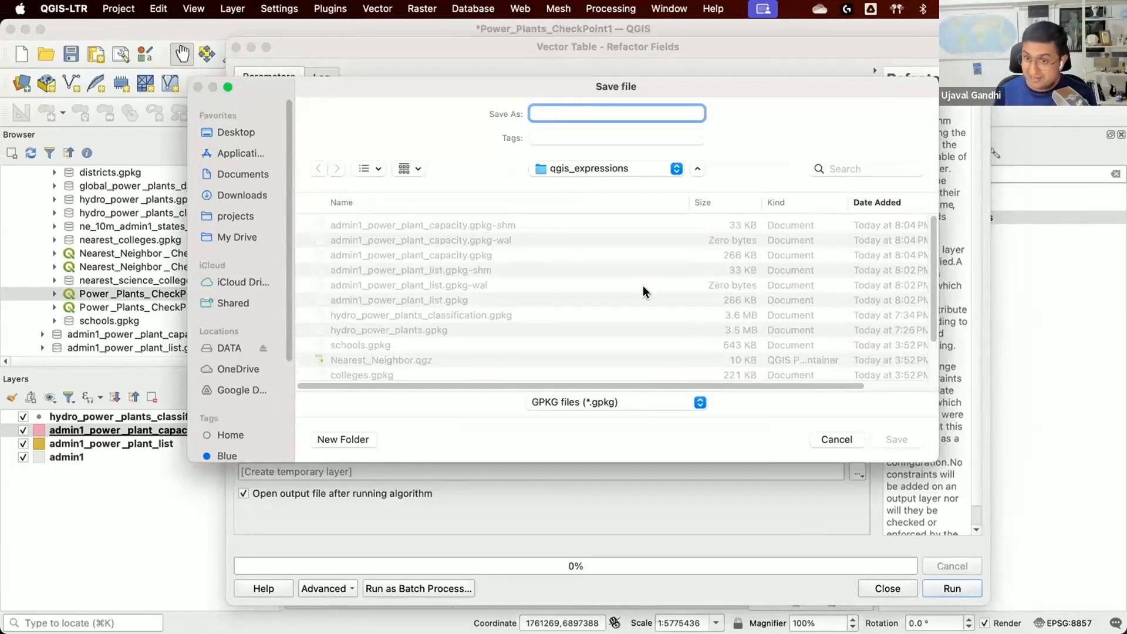
Step: Set the Refactor Fields output to an XLSX file named admin1_hydro_power_plant_data in the qgis_expressions folder and run the algorithm
click(661, 401)
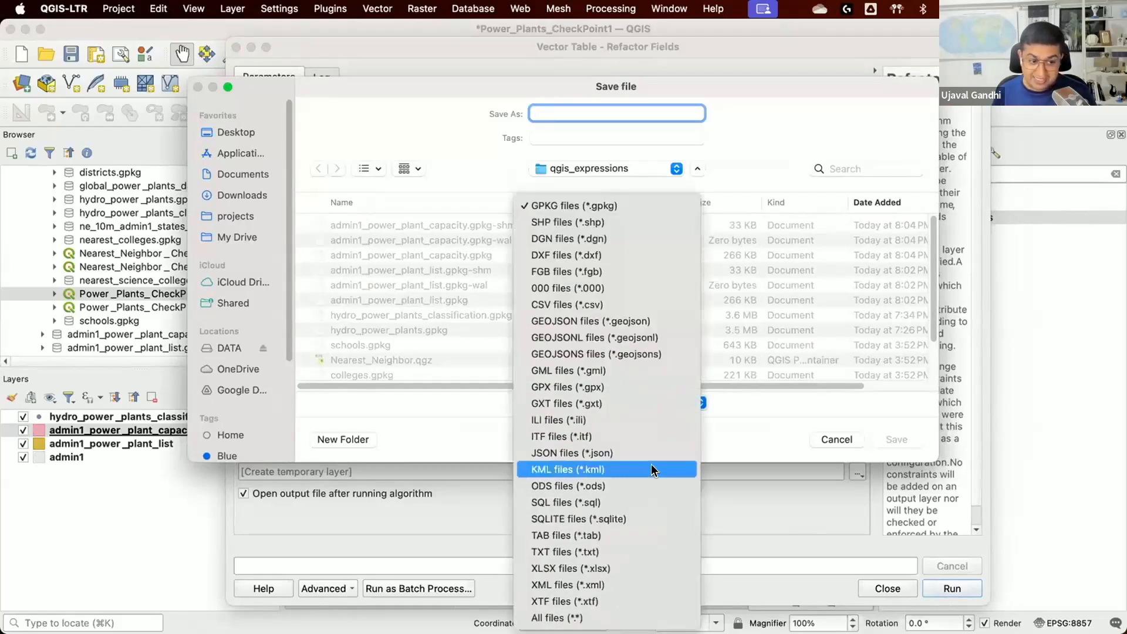
click(619, 568)
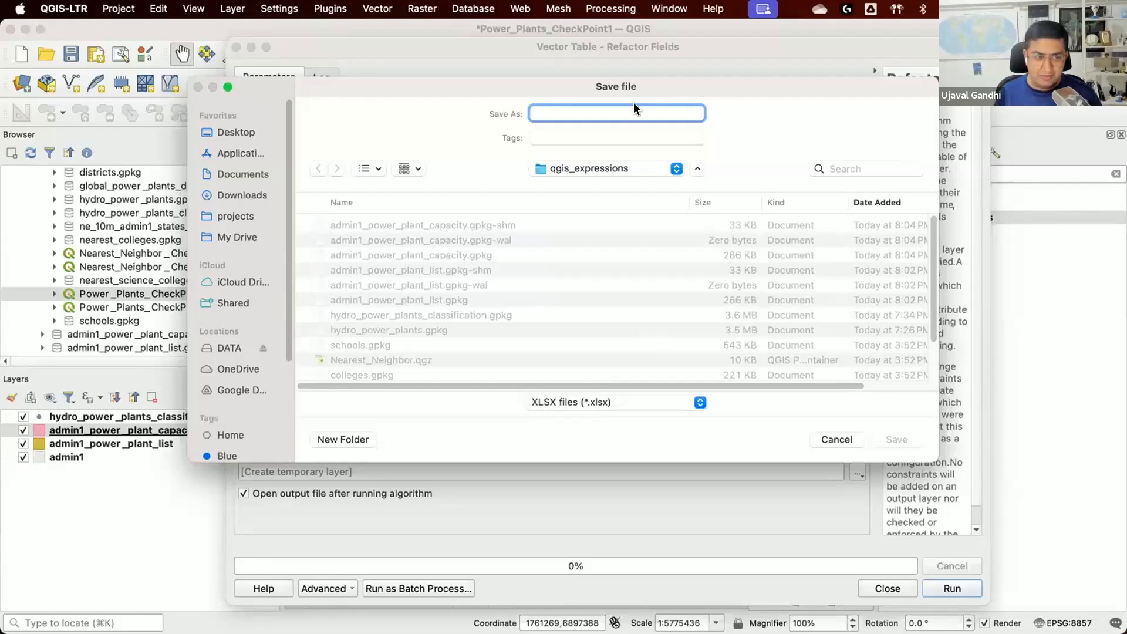
text(admin1_hydro_power)
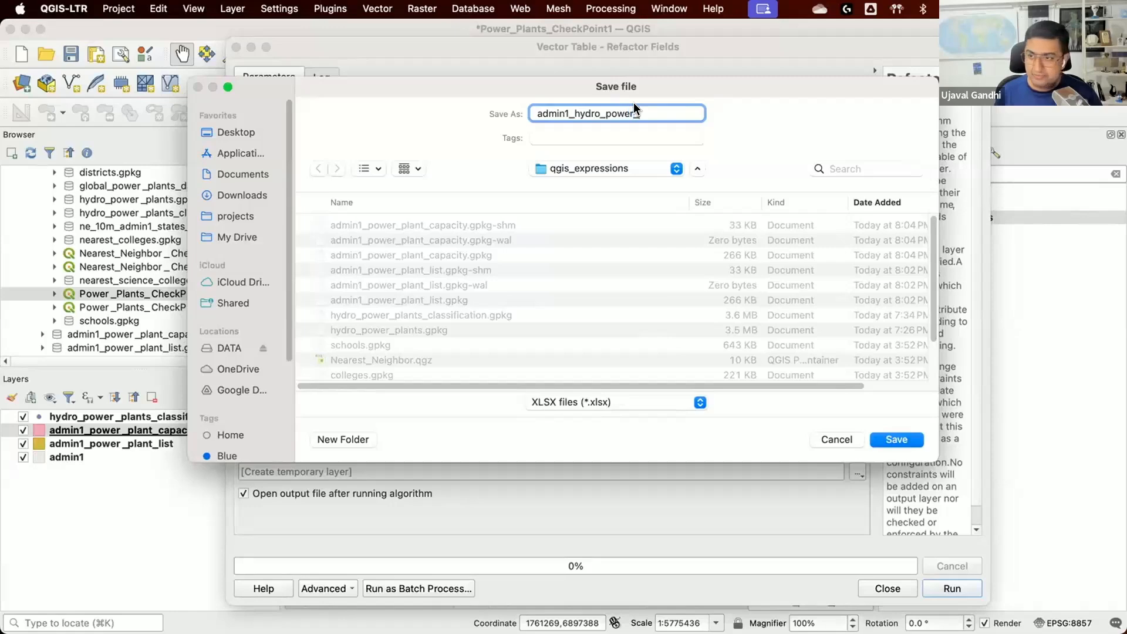
text(_plant_data)
key(Return)
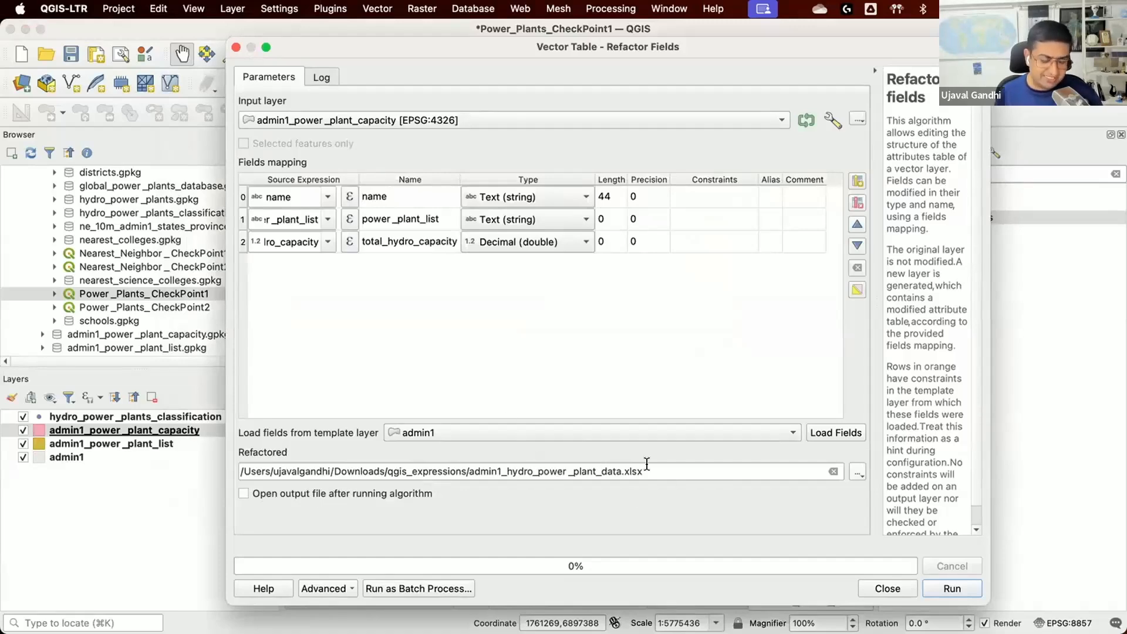
click(947, 586)
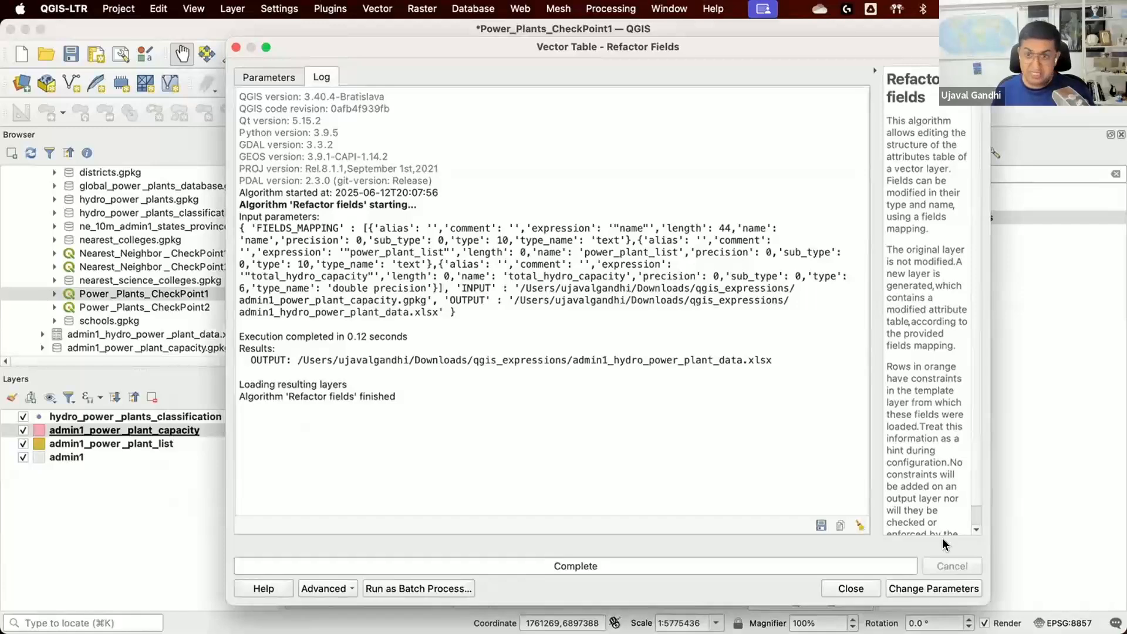
Step: Switch to Finder, open admin1_hydro_power_plant_data.xlsx from the qgis_expressions folder in Microsoft Excel, and enlarge its window
key(super+Tab)
key(super+Tab)
key(super+Tab)
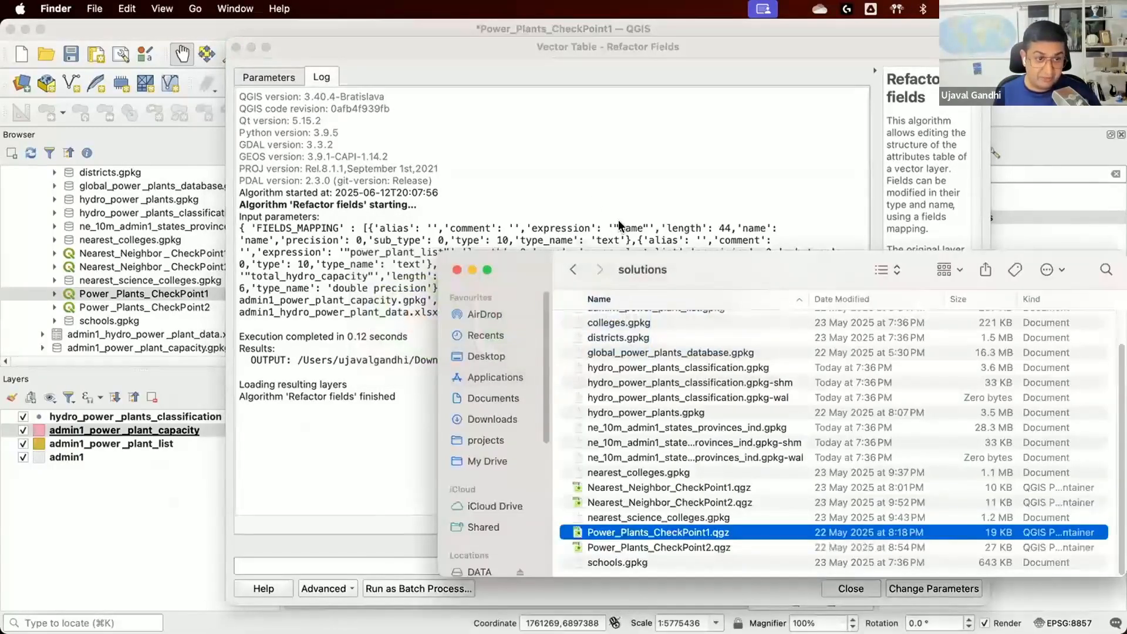
drag(618, 223, 578, 194)
click(469, 195)
click(593, 244)
right_click(601, 245)
mouse_move(656, 268)
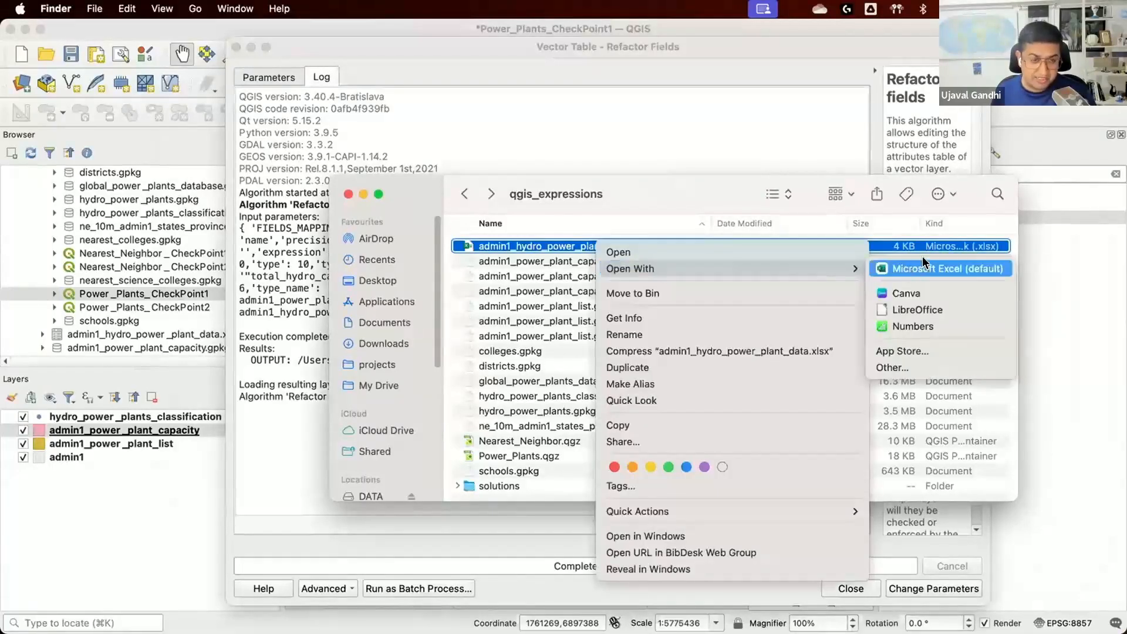
click(906, 274)
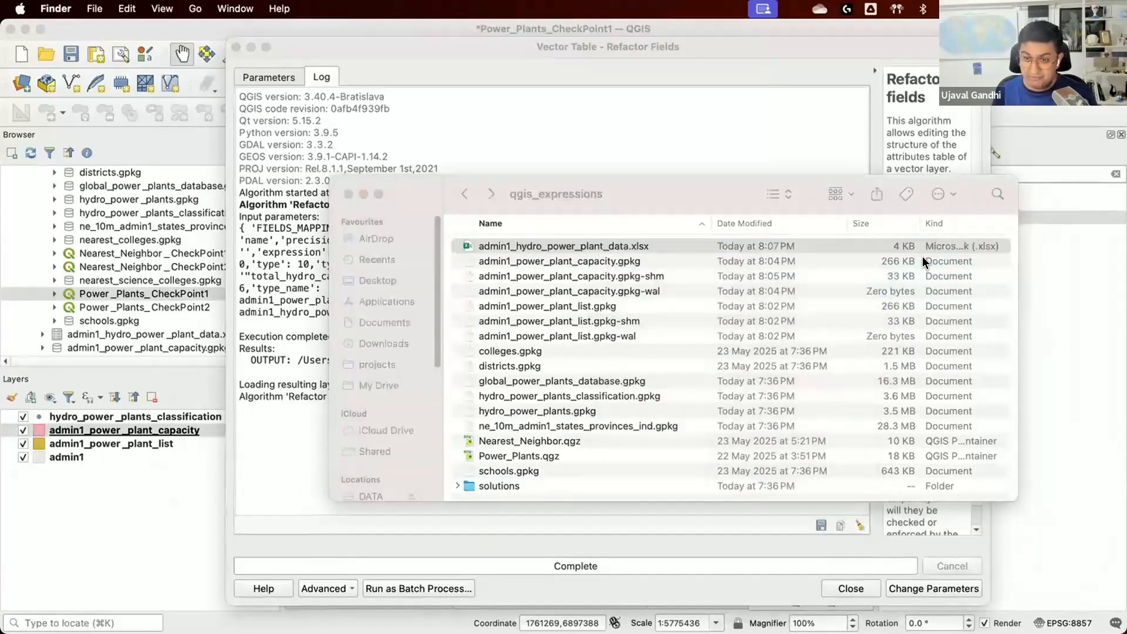
drag(1126, 58, 857, 54)
double_click(875, 65)
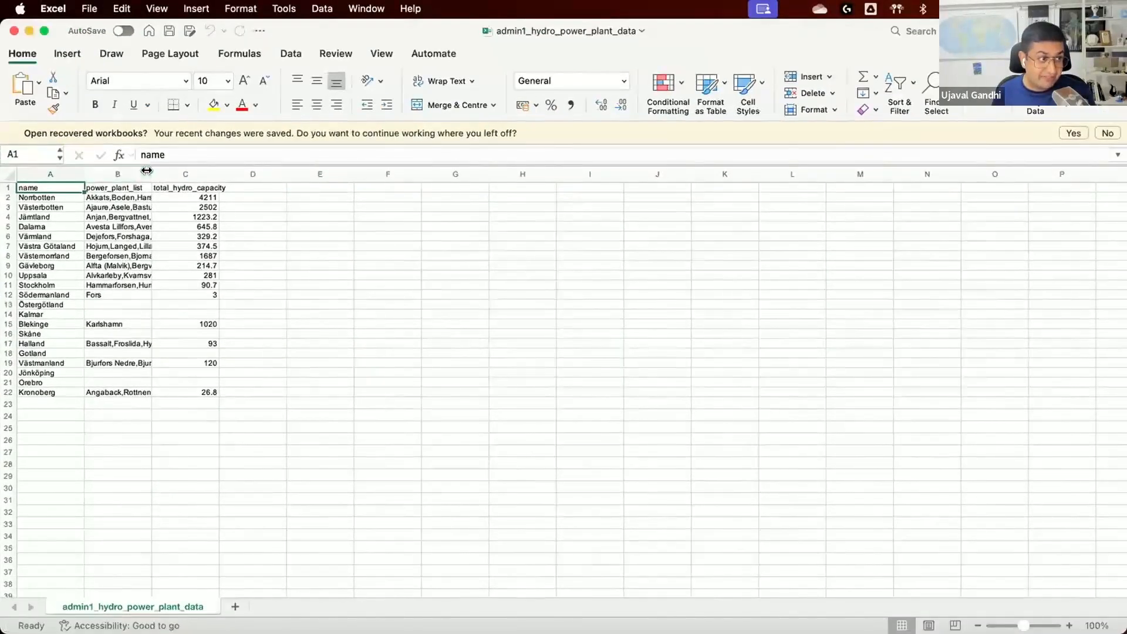
Step: Widen the power_plant_list column and review the plant lists and total_hydro_capacity values of the regions
drag(146, 171, 772, 176)
click(61, 197)
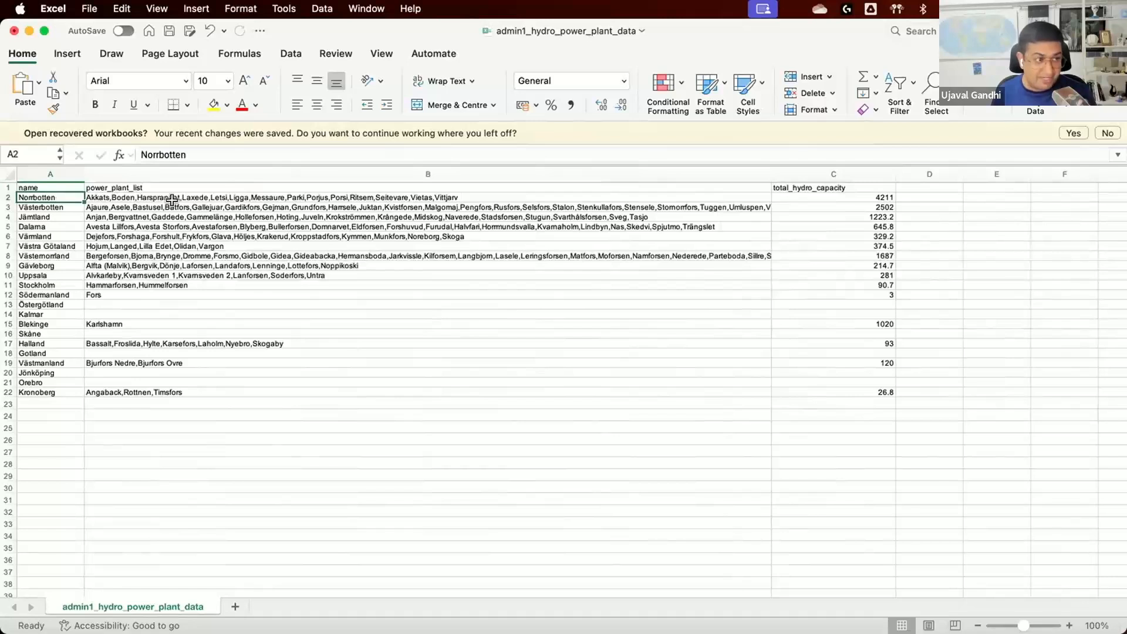
click(220, 198)
click(244, 217)
click(234, 236)
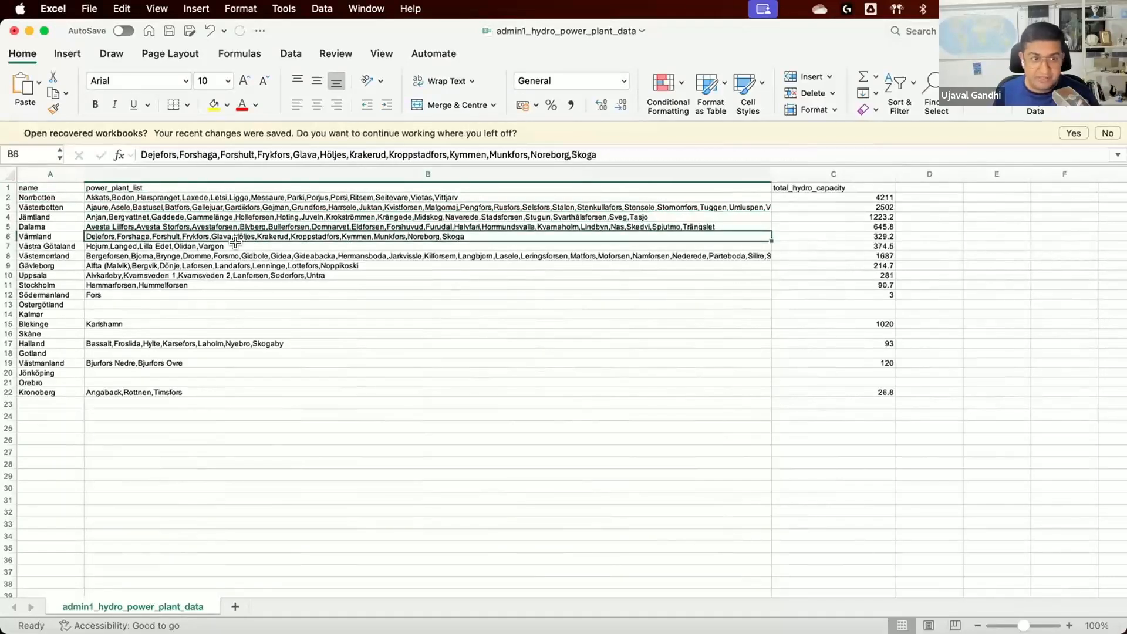
click(229, 284)
click(855, 197)
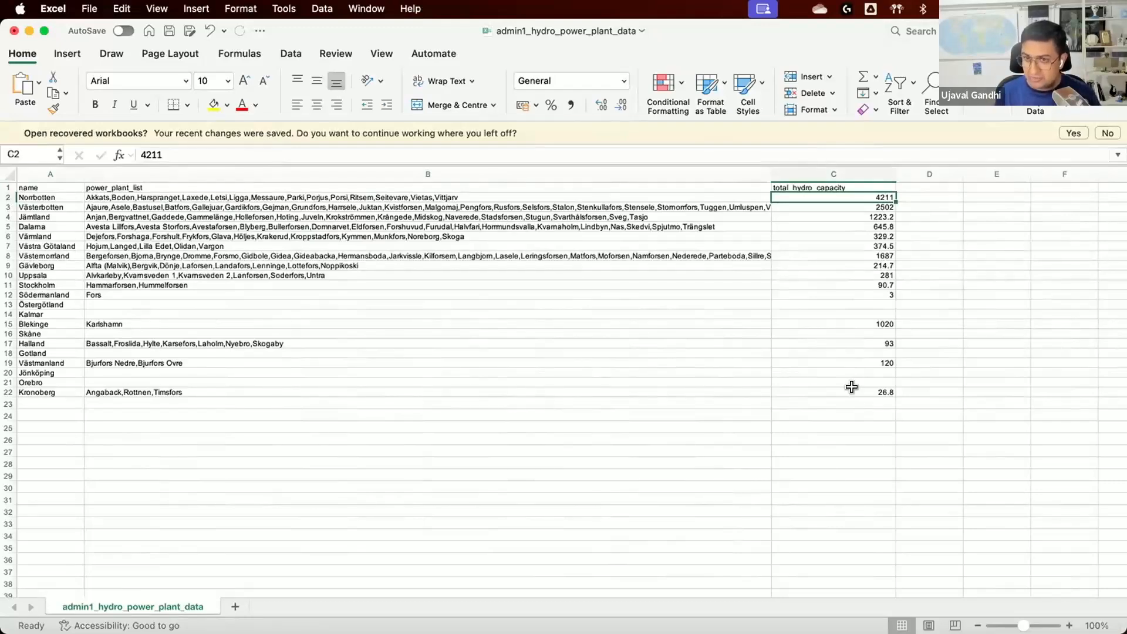
Step: Return to QGIS with the Refactor Fields dialog closed, select the admin1_power_plant_capacity layer, and clear the Processing Toolbox search
key(super+Tab)
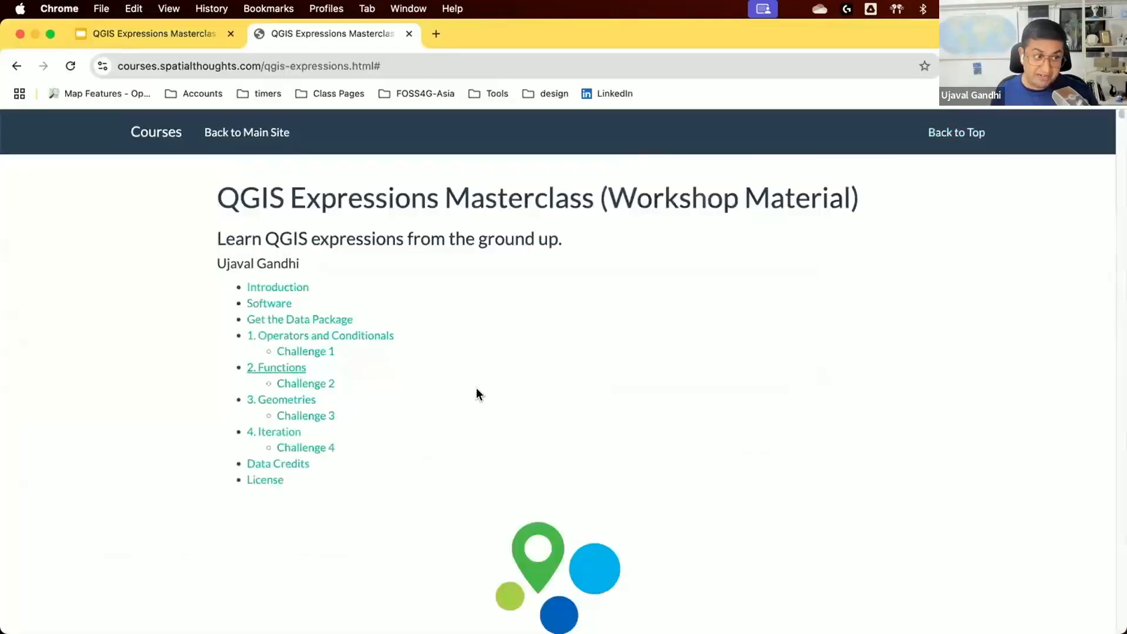
key(super+Tab)
key(super+Tab)
key(super+Tab)
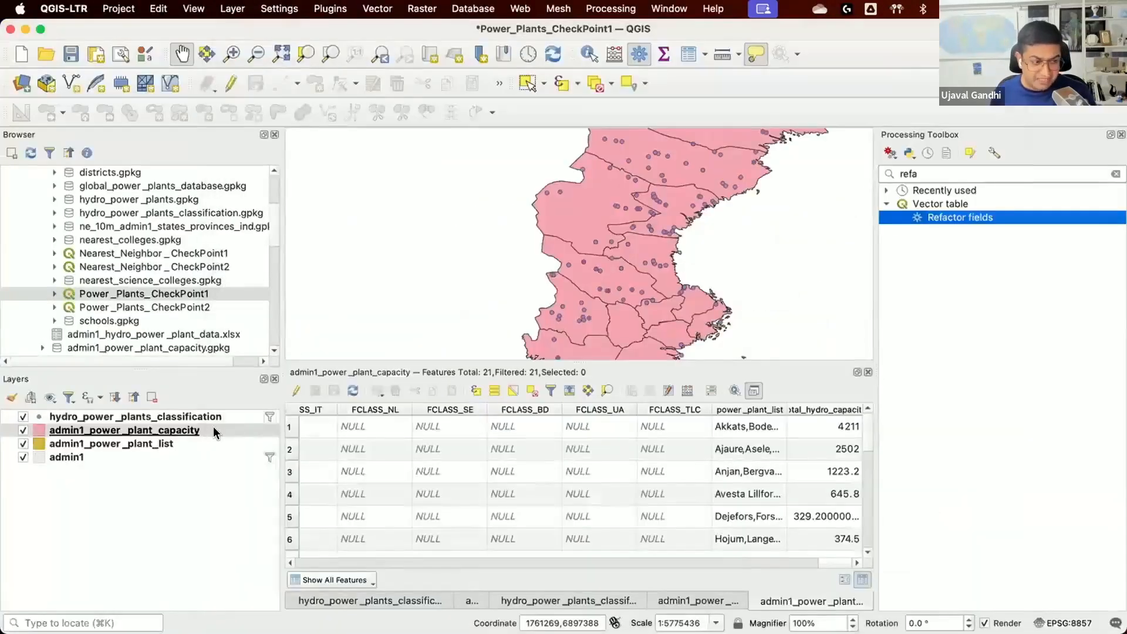
click(215, 431)
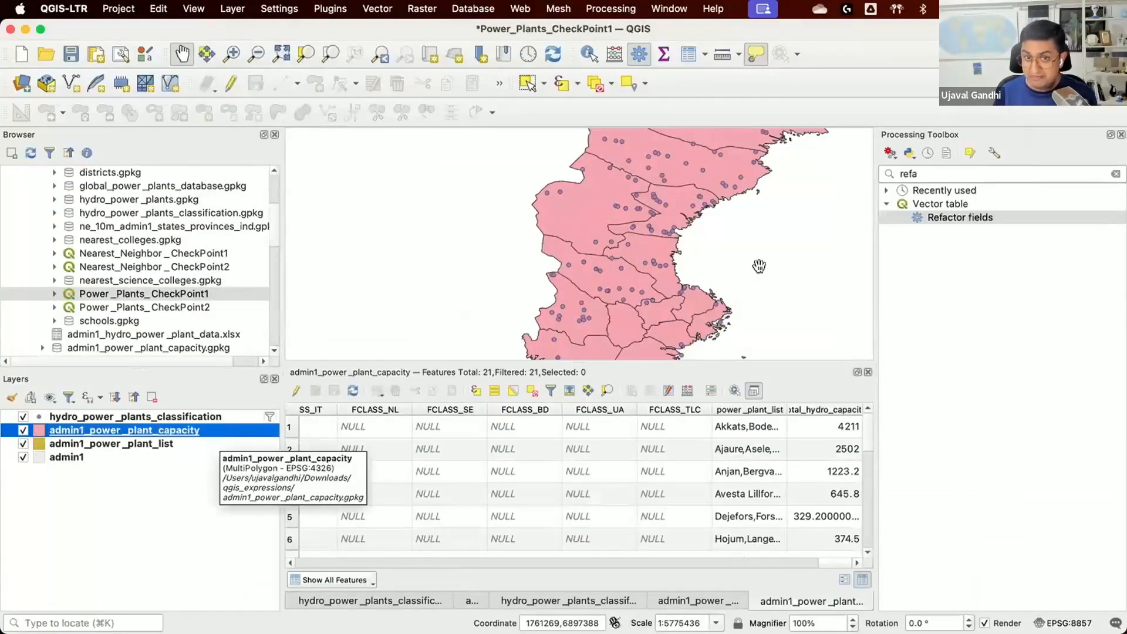
click(1115, 173)
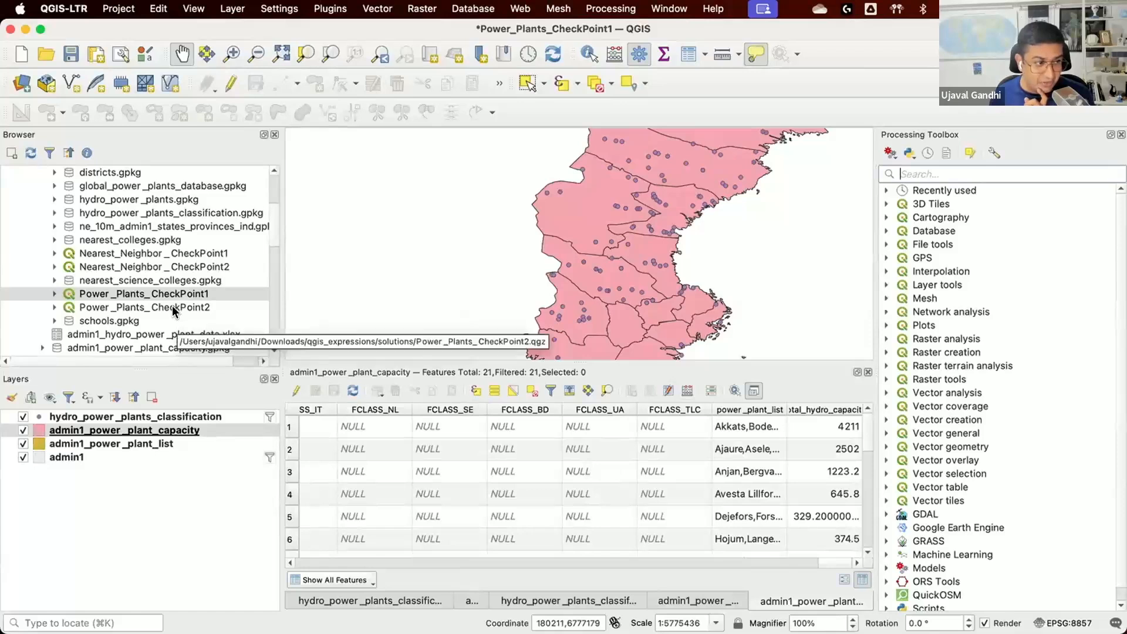
Step: Open the Power_Plants_CheckPoint2 project without saving the current one, and select its admin1_power_plant_capacity layer
click(160, 311)
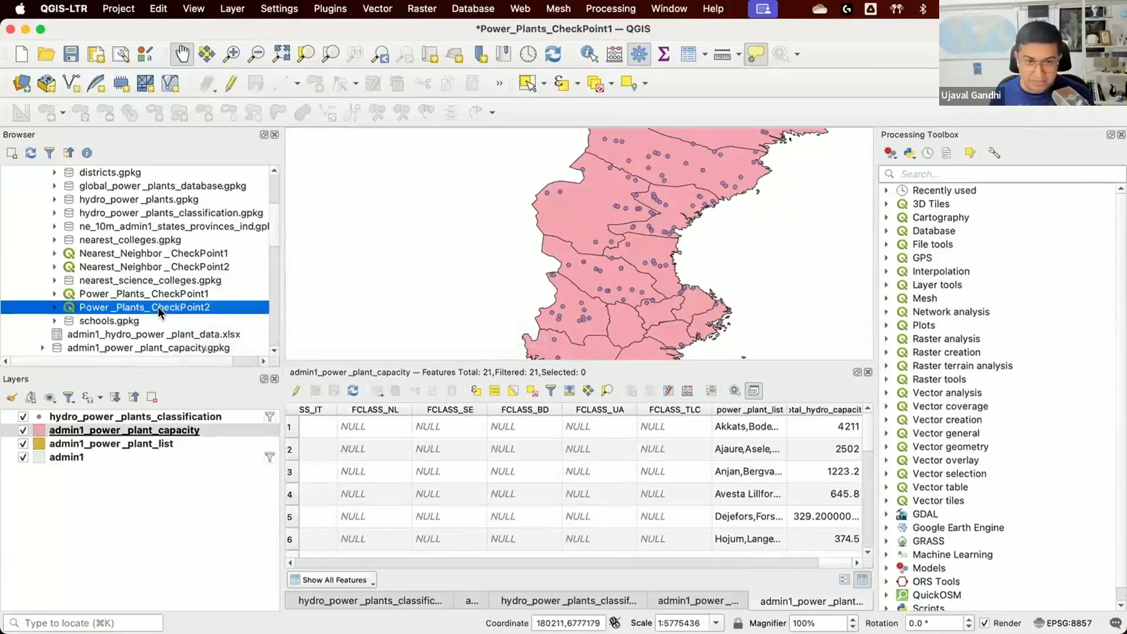
double_click(160, 311)
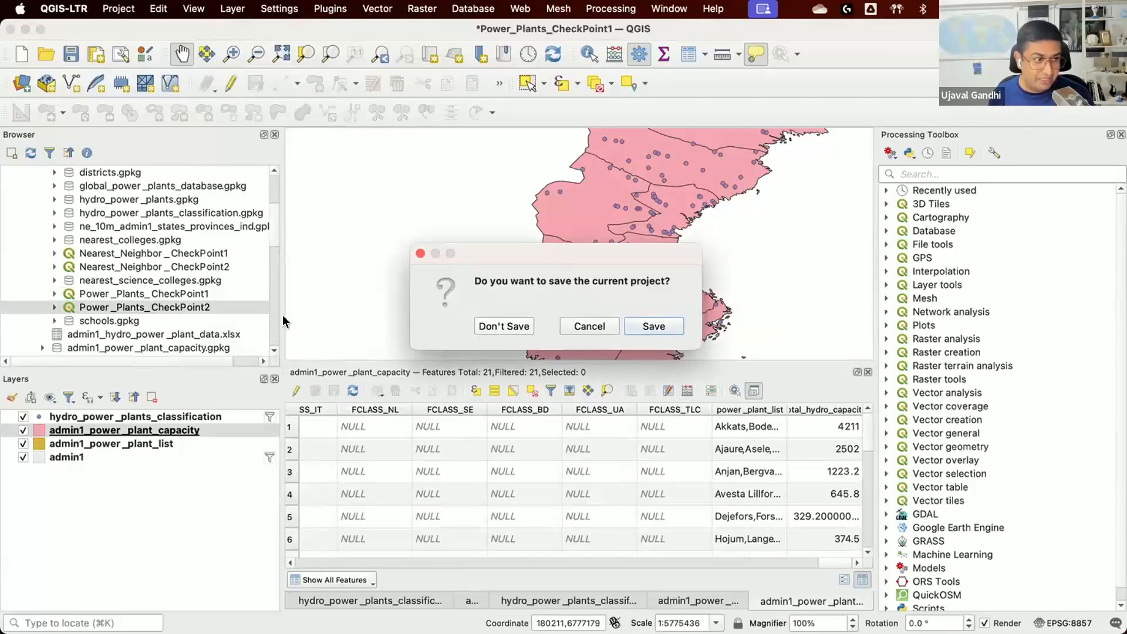
click(503, 326)
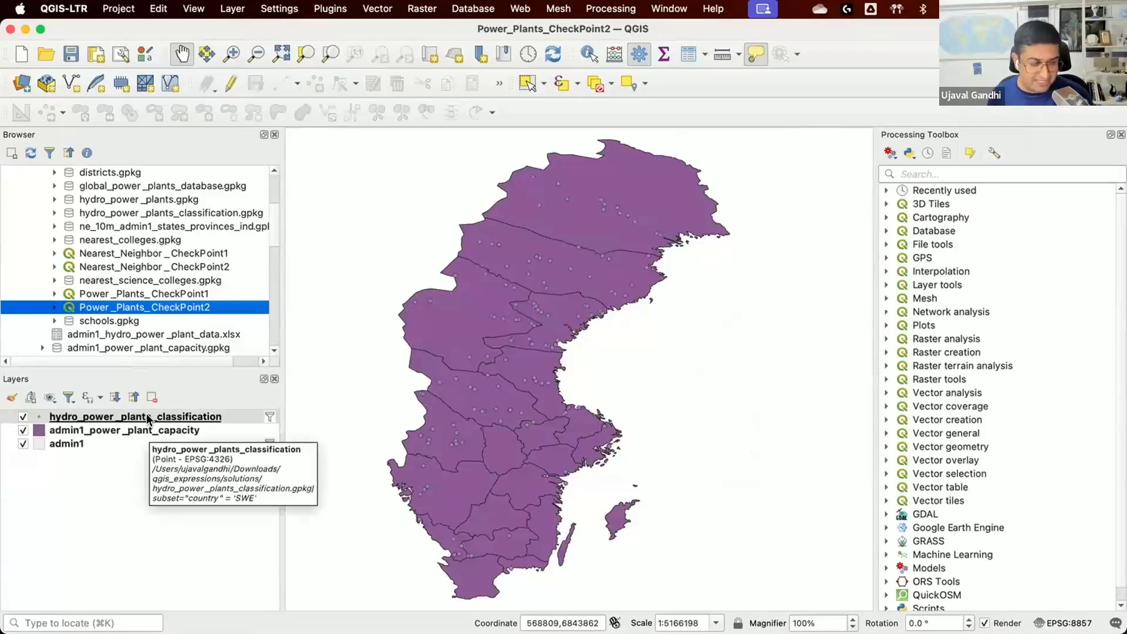
click(166, 430)
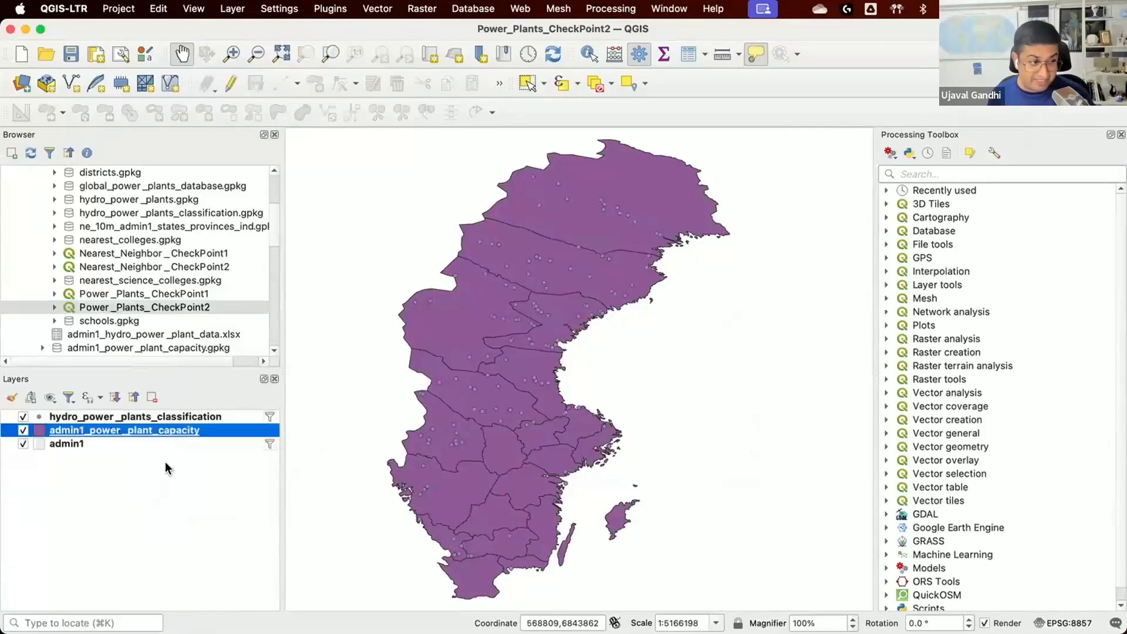
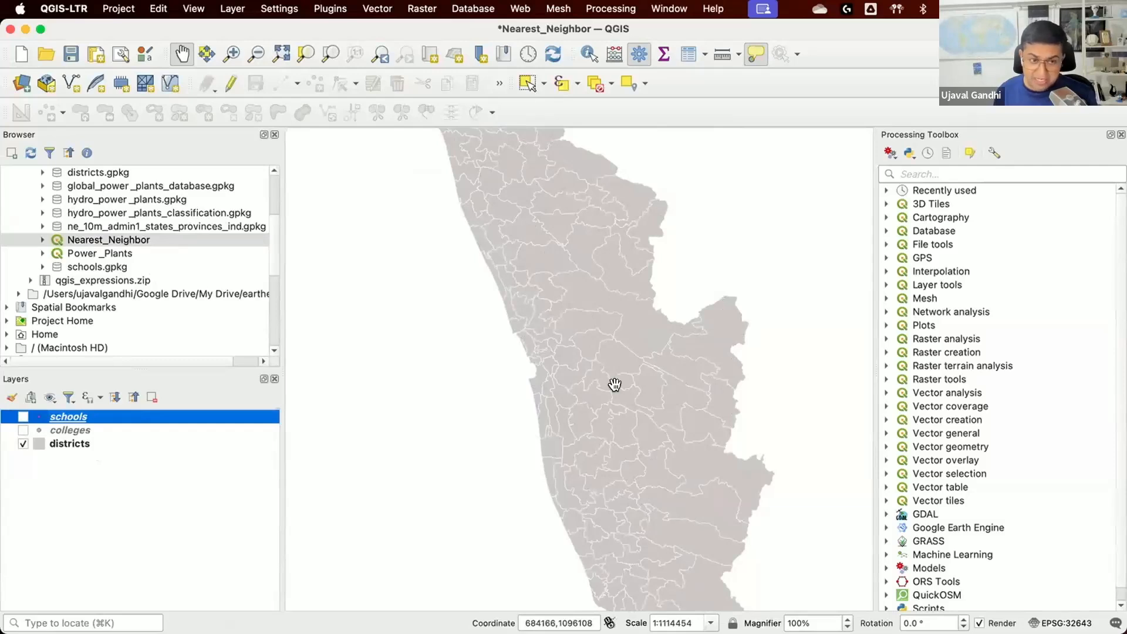
Step: Turn on the colleges and schools layers over the districts in the Nearest_Neighbor project
scroll(614, 384, down, 2)
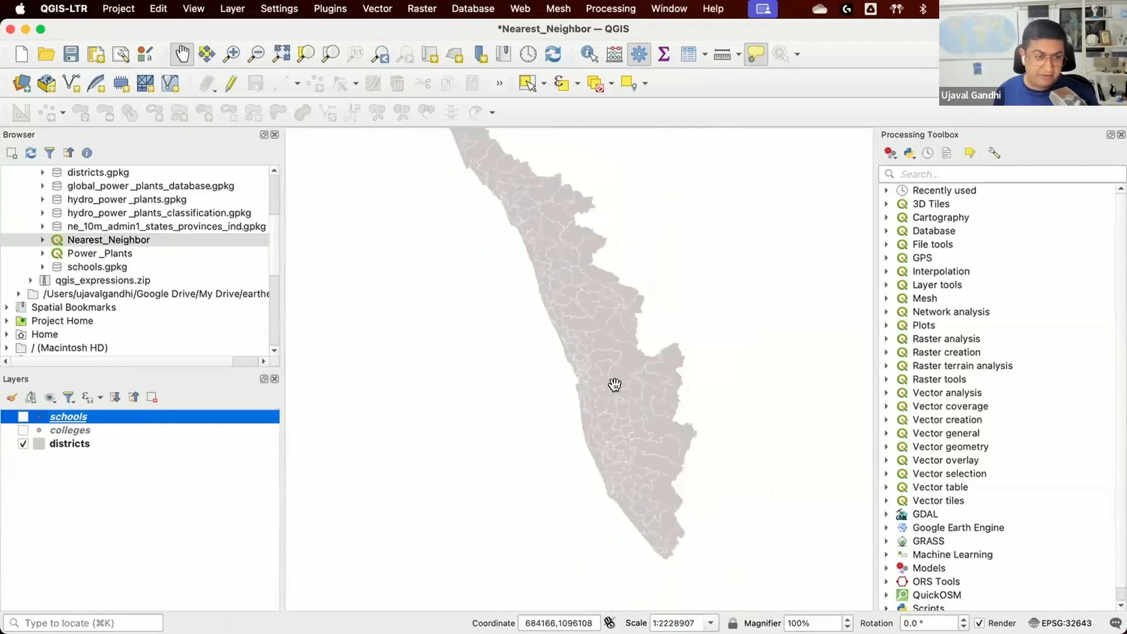
drag(582, 291, 596, 349)
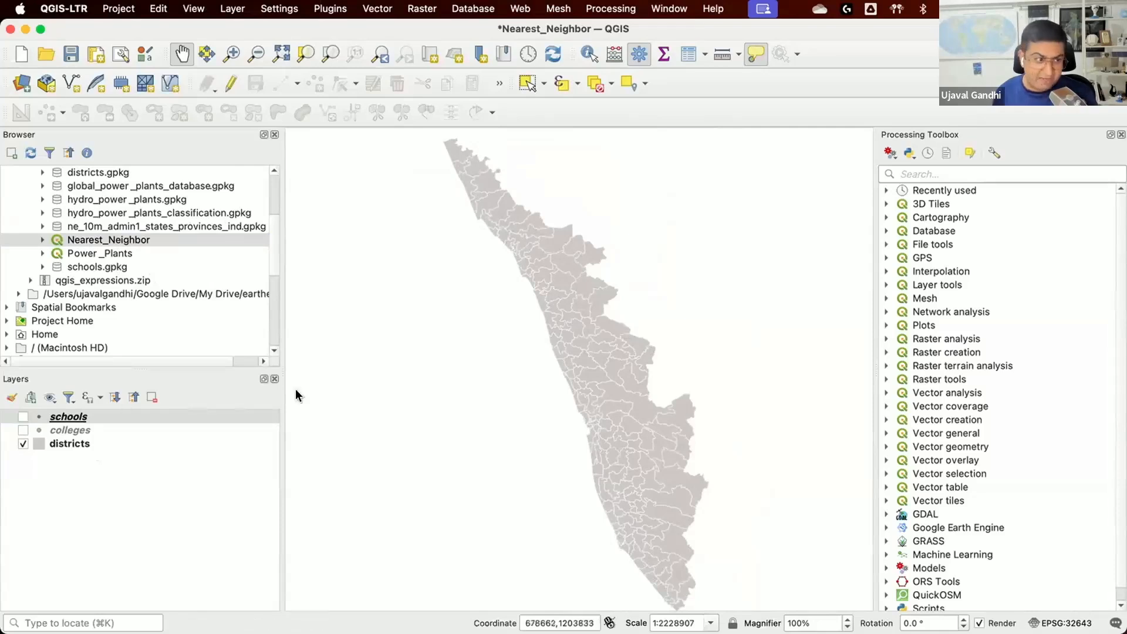
click(23, 430)
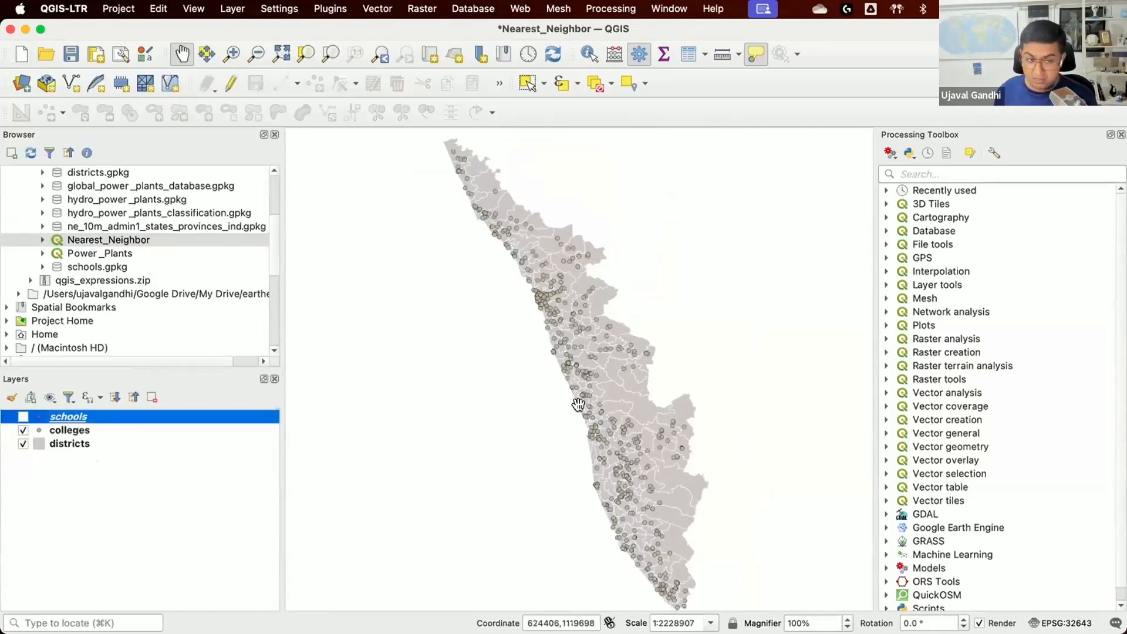
scroll(578, 404, up, 2)
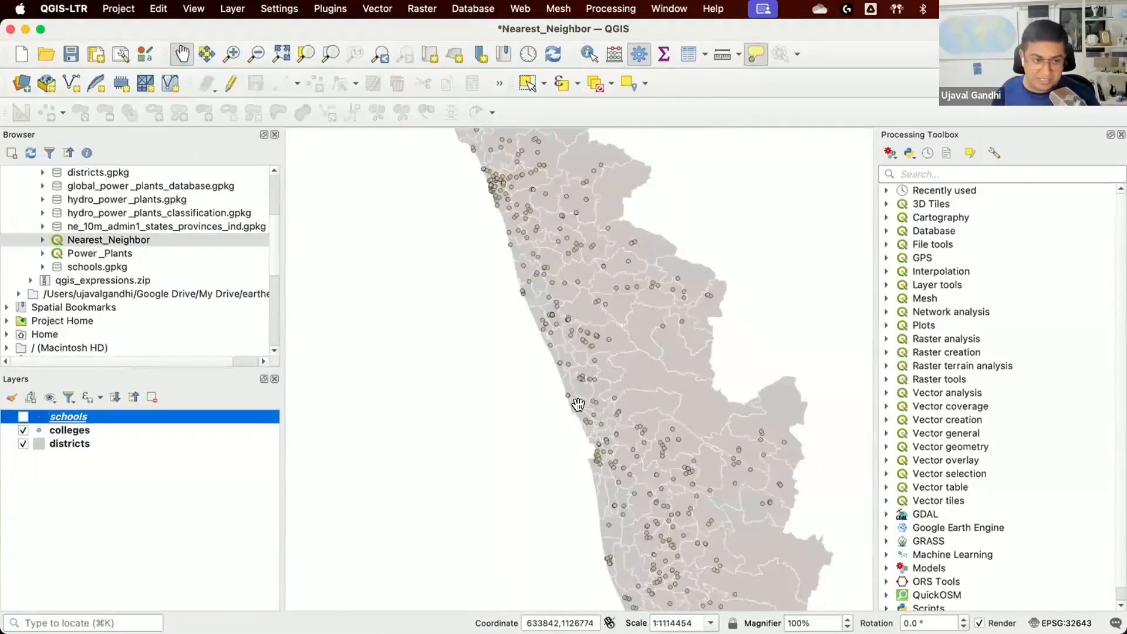
click(23, 416)
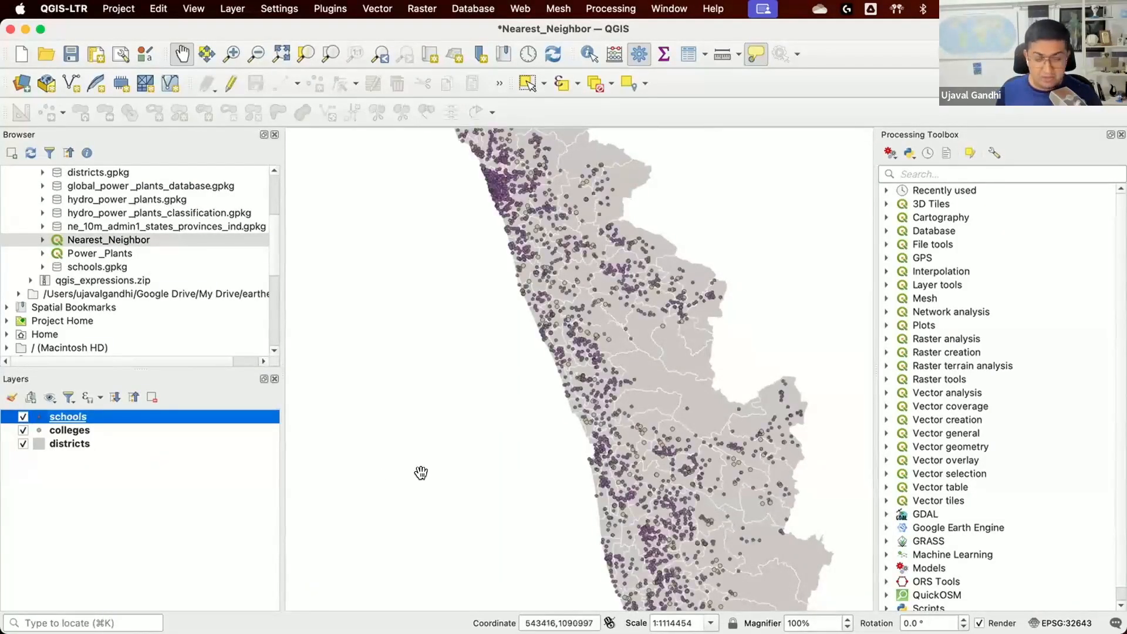
Step: Close the Processing Toolbox to enlarge the map and examine the school and college points along the coast
scroll(545, 303, up, 2)
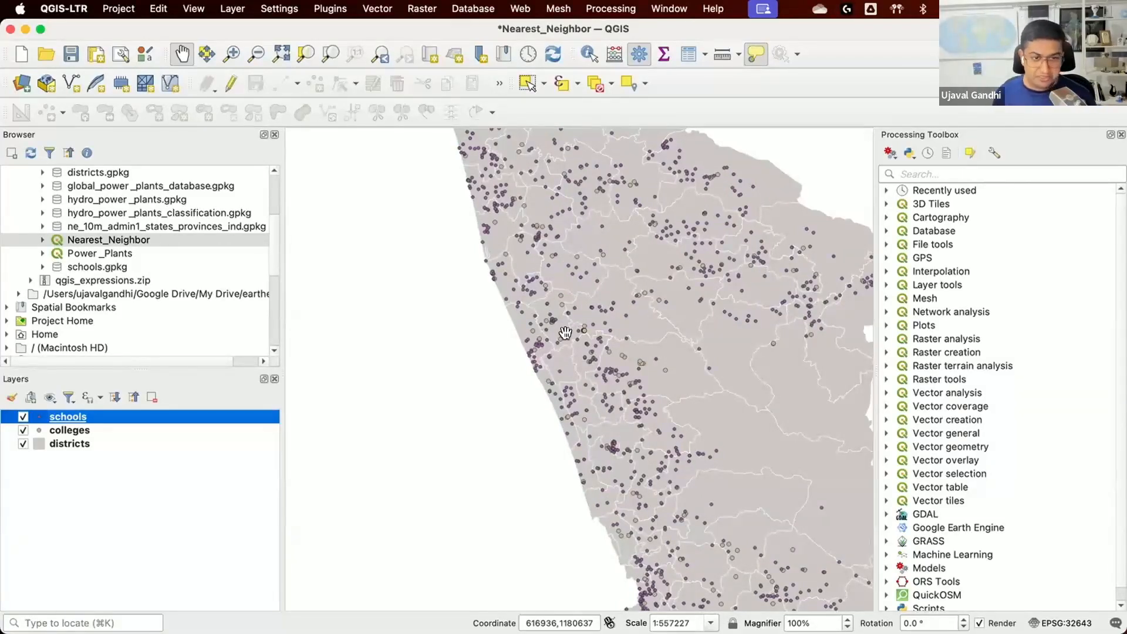
drag(660, 388, 605, 402)
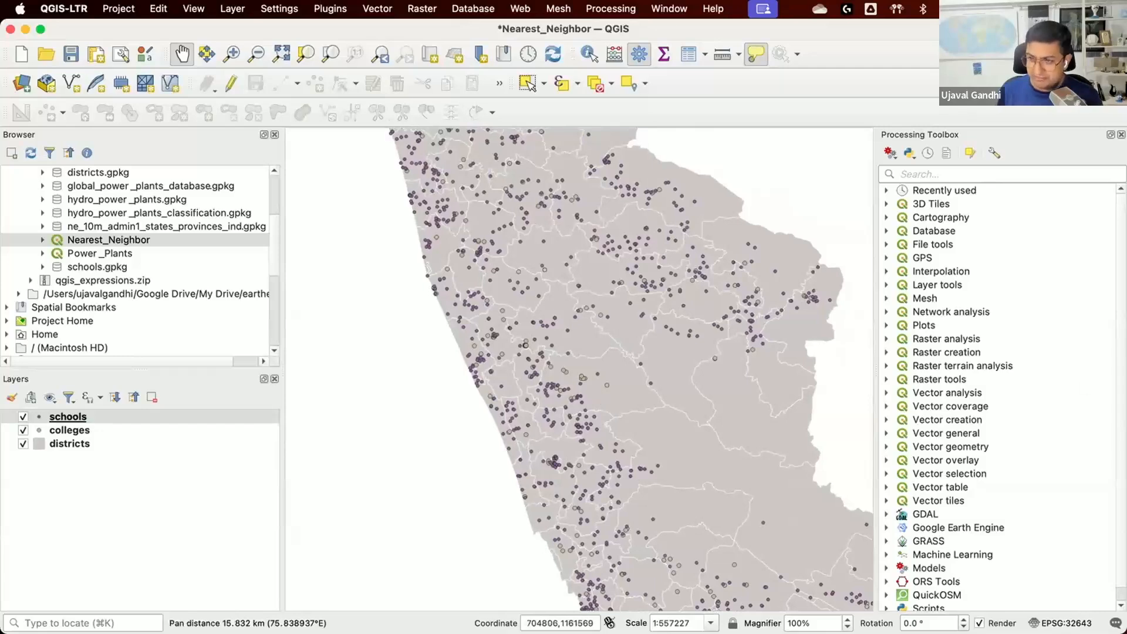
click(1121, 134)
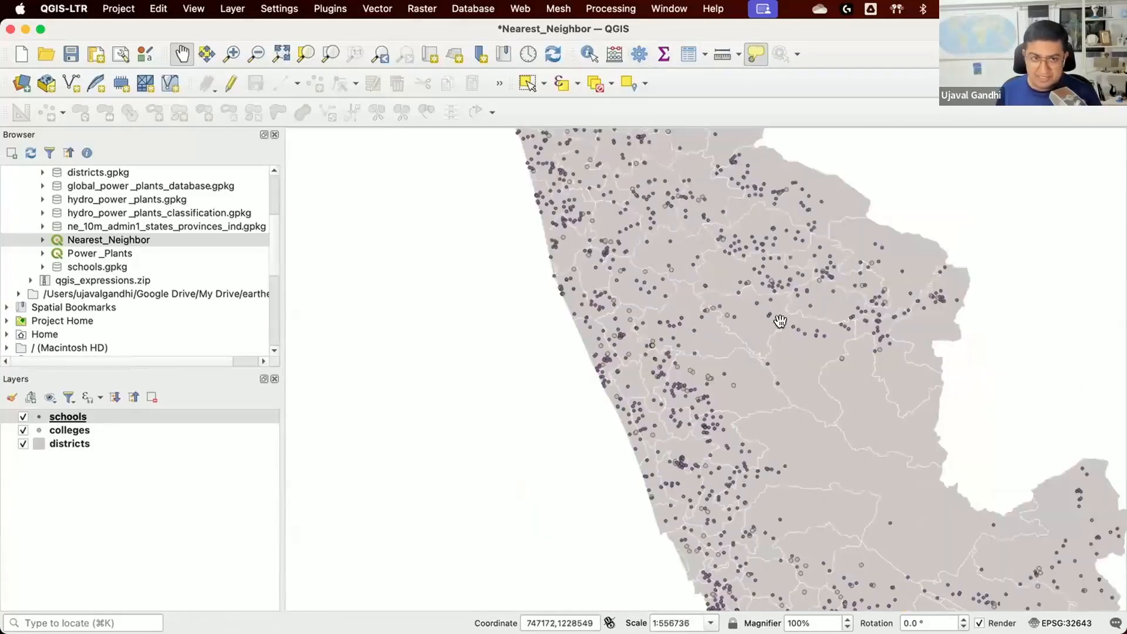
scroll(690, 403, up, 1)
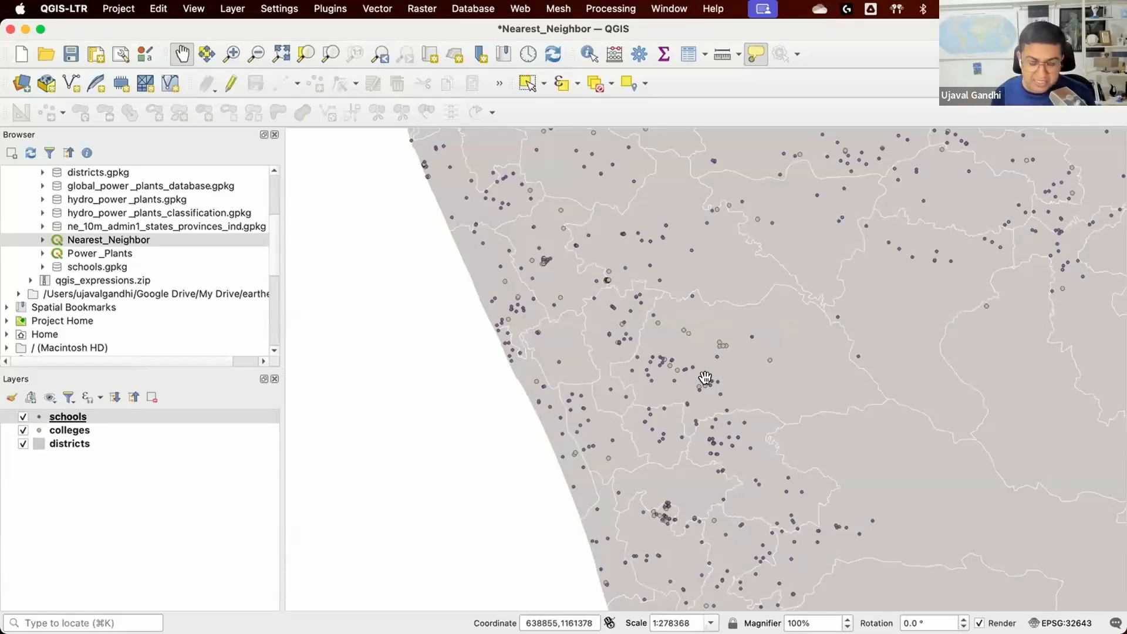
drag(728, 397, 652, 398)
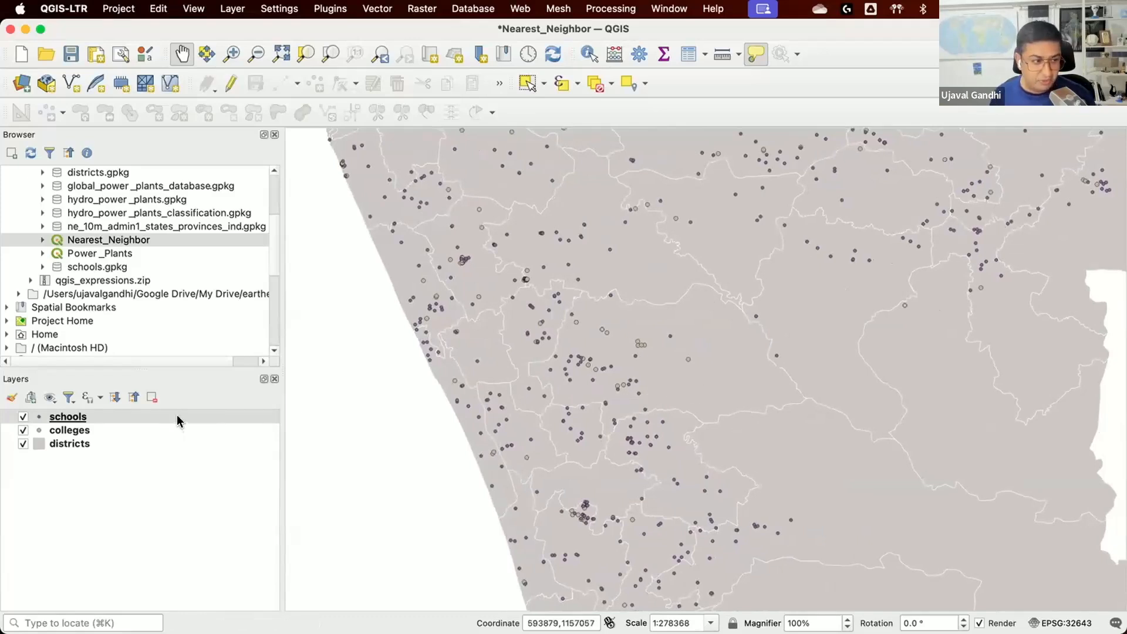
Step: Open the layer styling of the schools layer, widen the styling area, and set the marker size to 2 millimetres
click(81, 417)
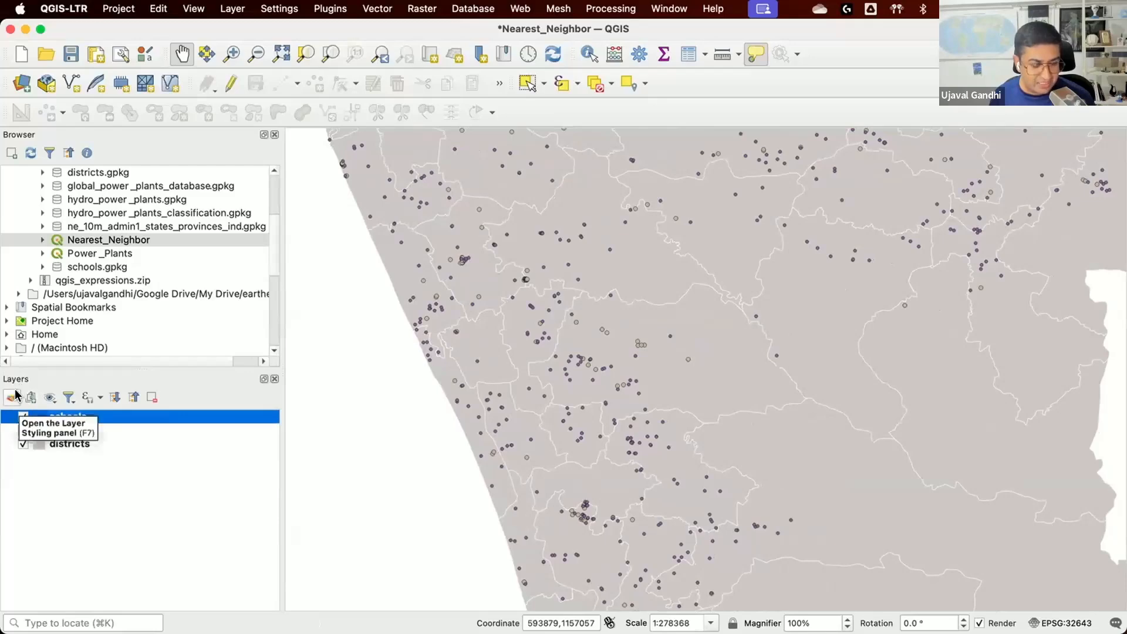
click(13, 396)
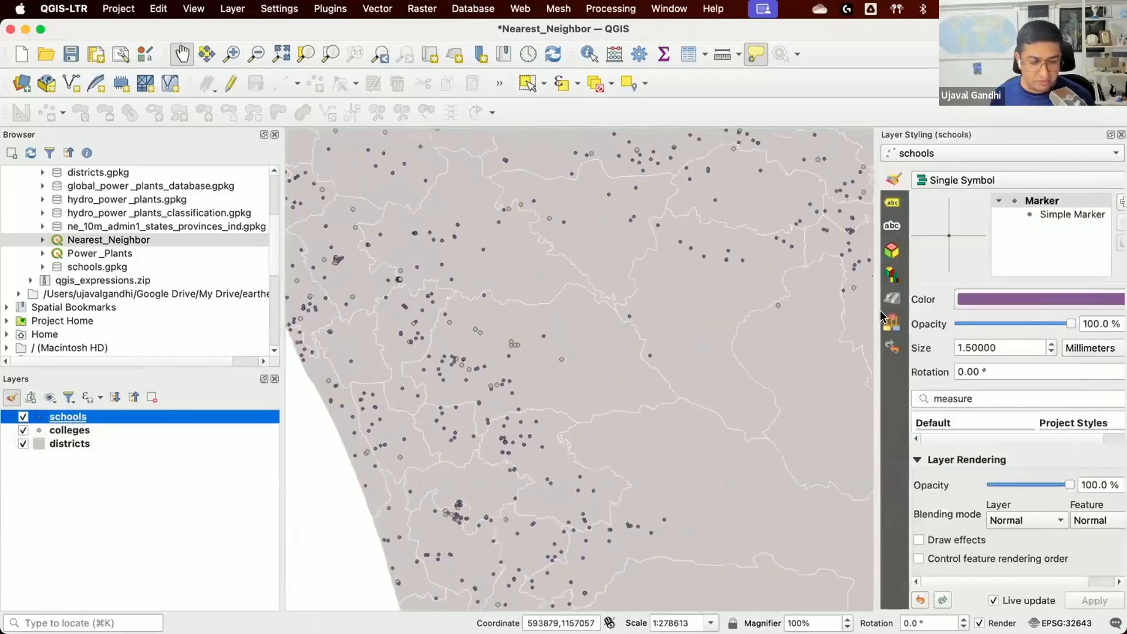
drag(850, 310, 776, 312)
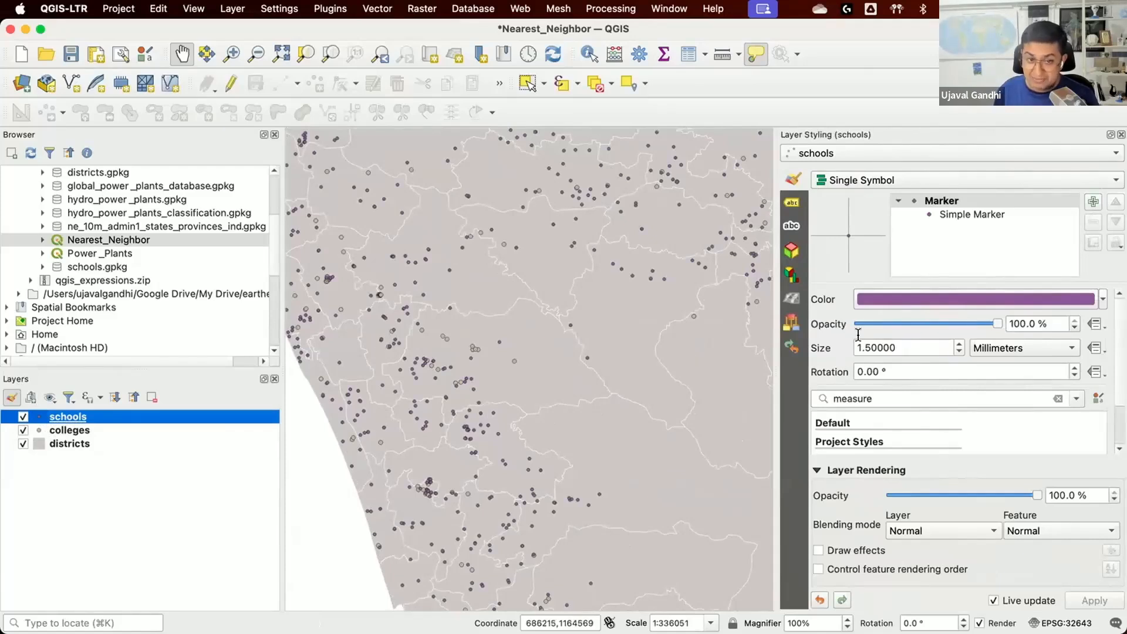
double_click(887, 347)
text(2)
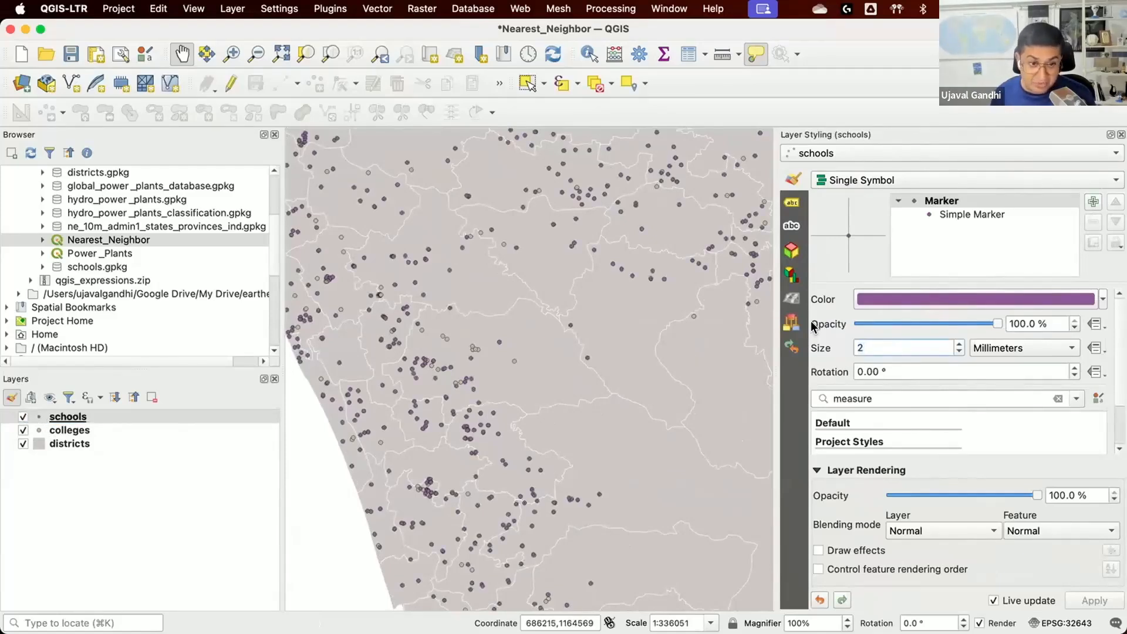
Step: Reduce the marker size of the schools layer to 1.5 millimetres
text(0)
key(BackSpace)
key(BackSpace)
text(1)
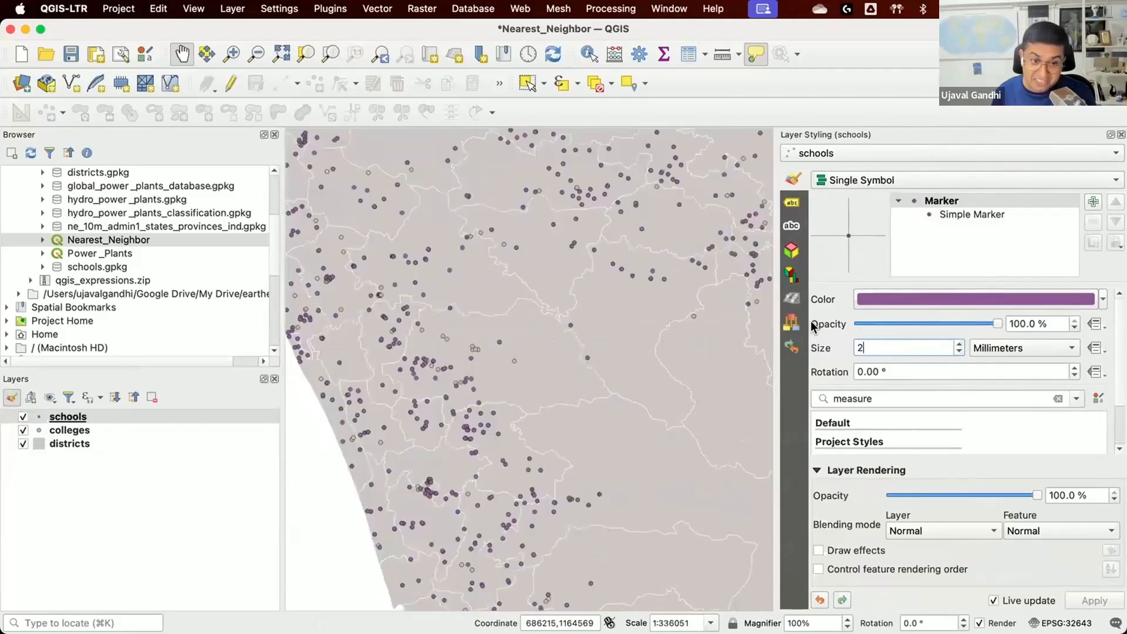
text(.5)
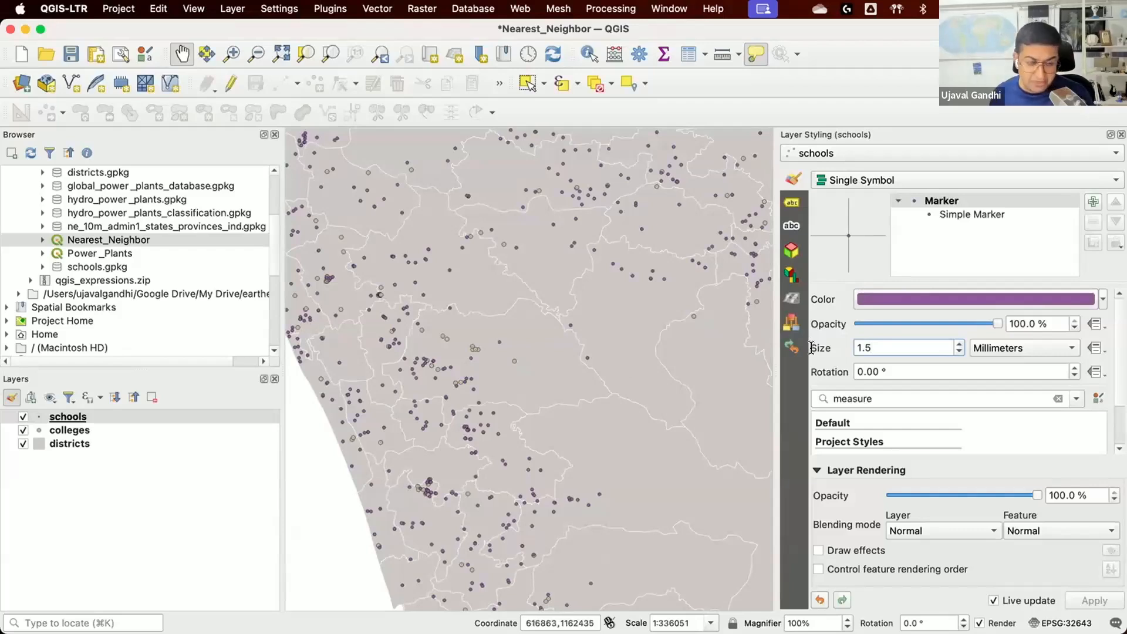
click(106, 417)
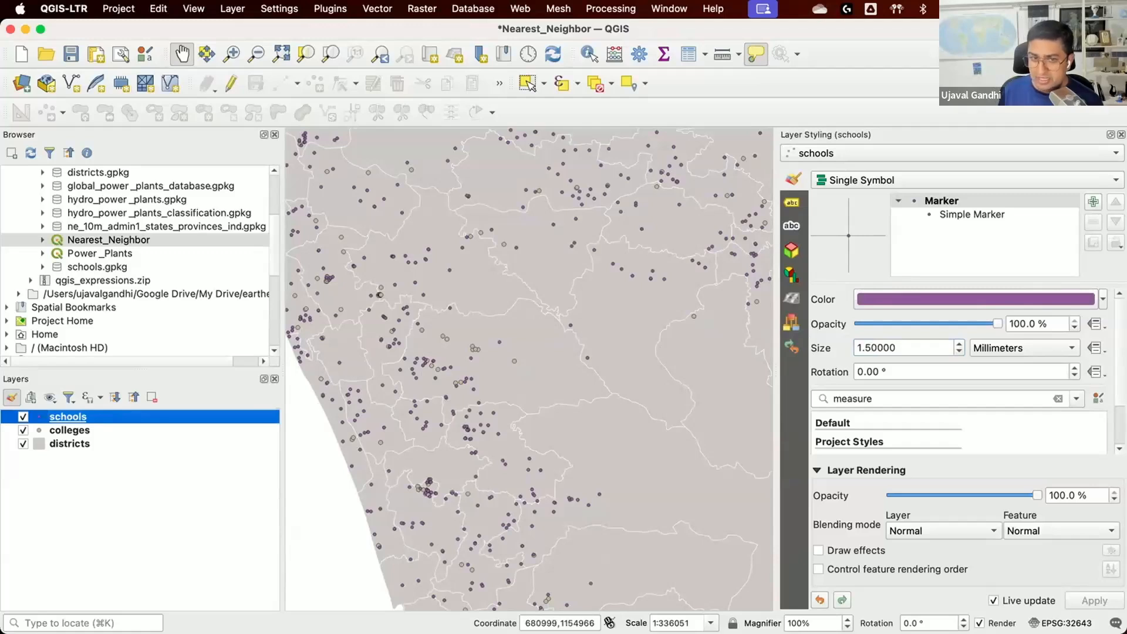
Step: Add a second symbol layer to the schools marker, as a Geometry Generator with the LineString / MultiLineString geometry type
click(1028, 215)
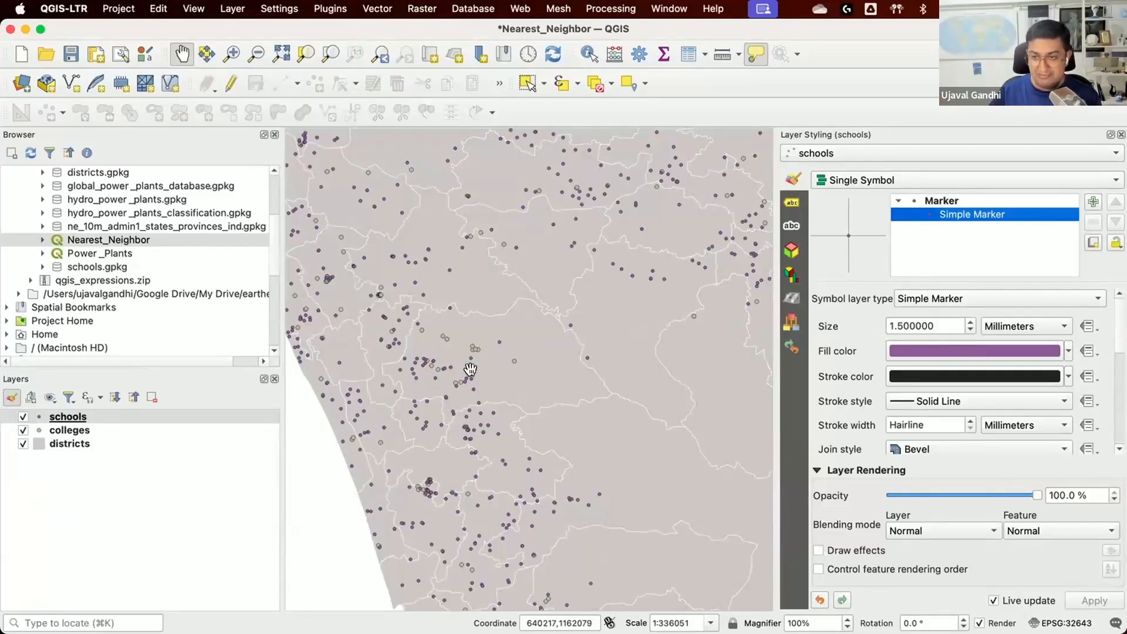
click(1091, 202)
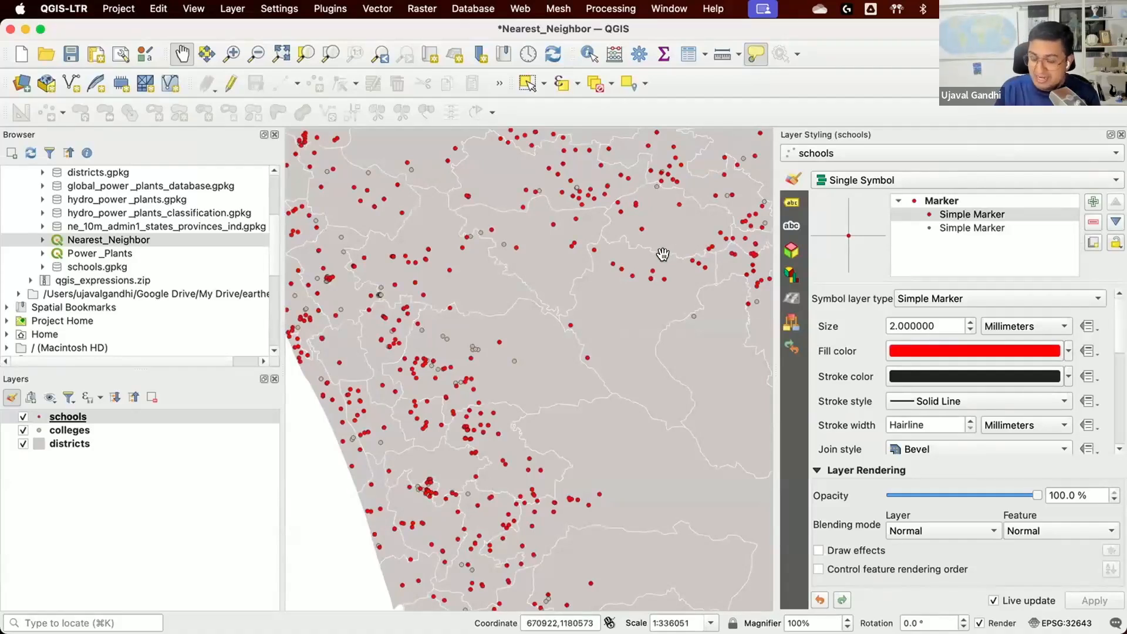
click(990, 215)
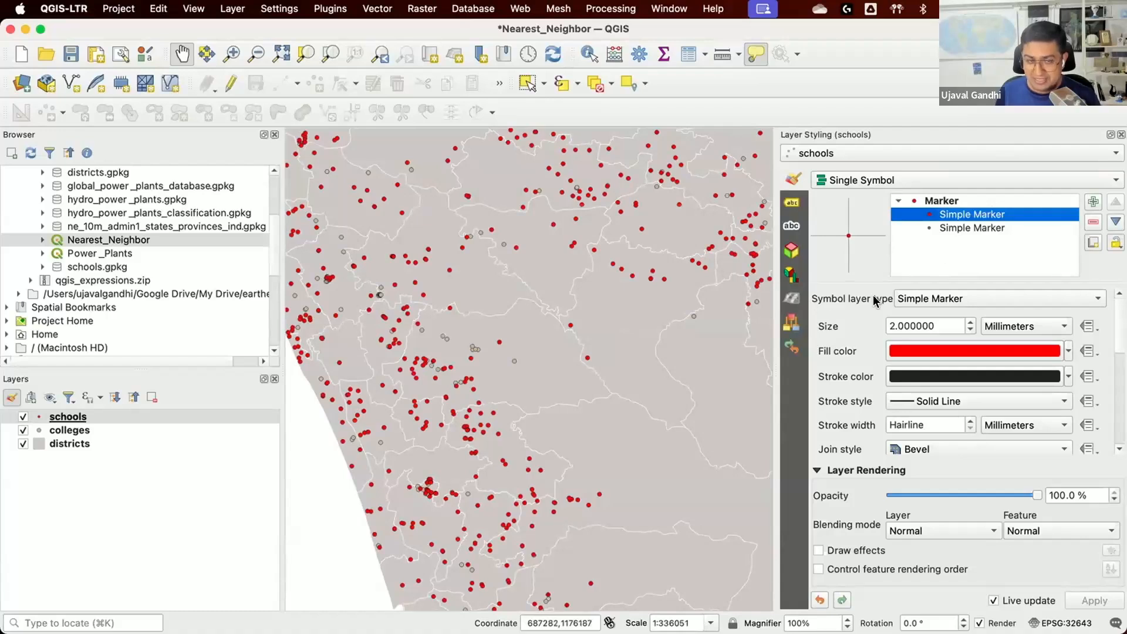
click(936, 301)
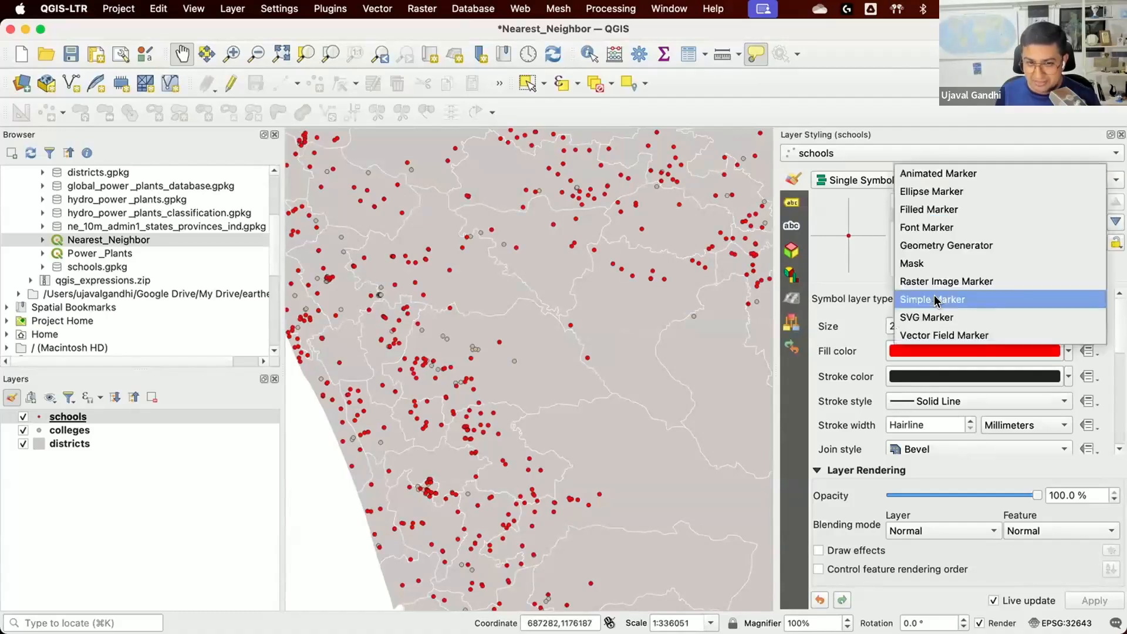
click(948, 245)
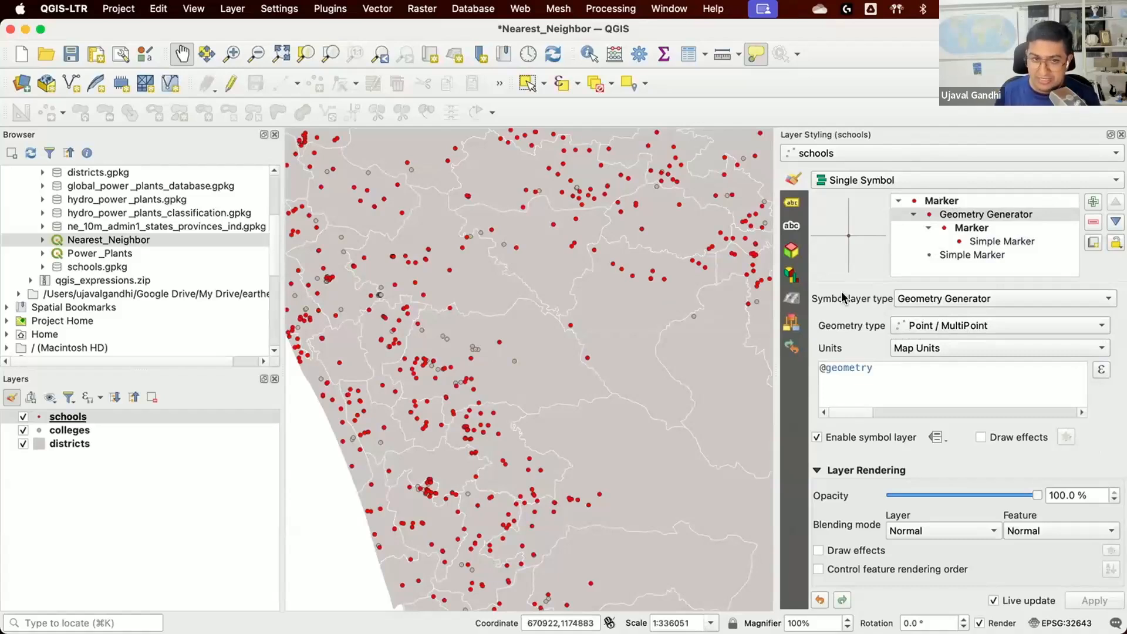
click(904, 326)
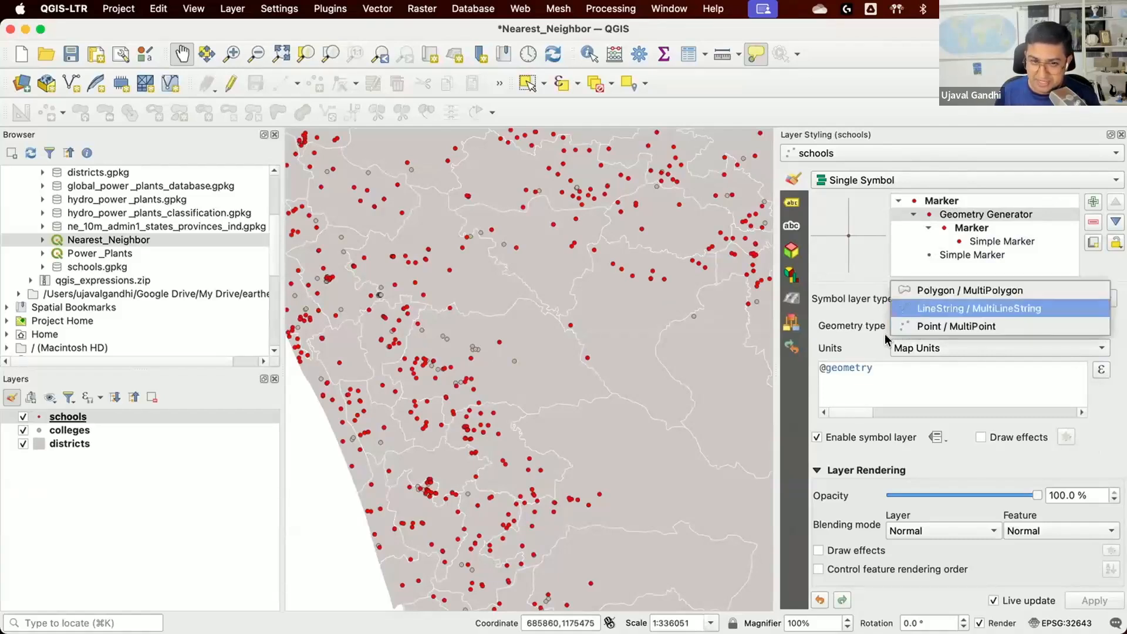
click(920, 309)
Step: Open the expression builder for the generated geometry, look up the overlay_nearest function, and widen its help area
click(878, 375)
drag(875, 373, 803, 361)
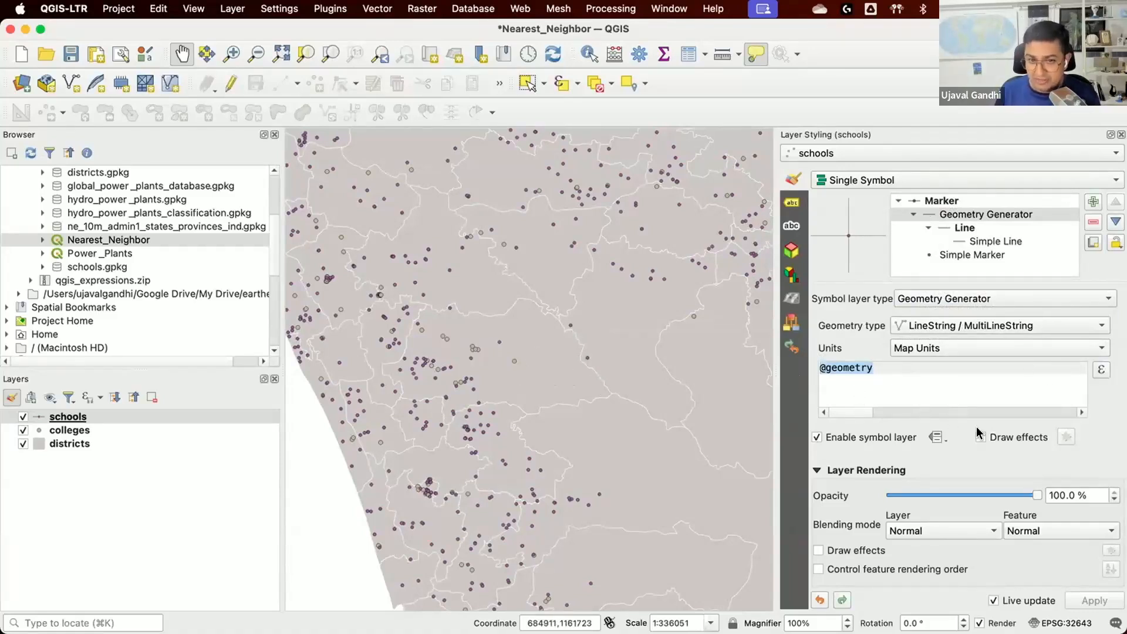
click(1101, 370)
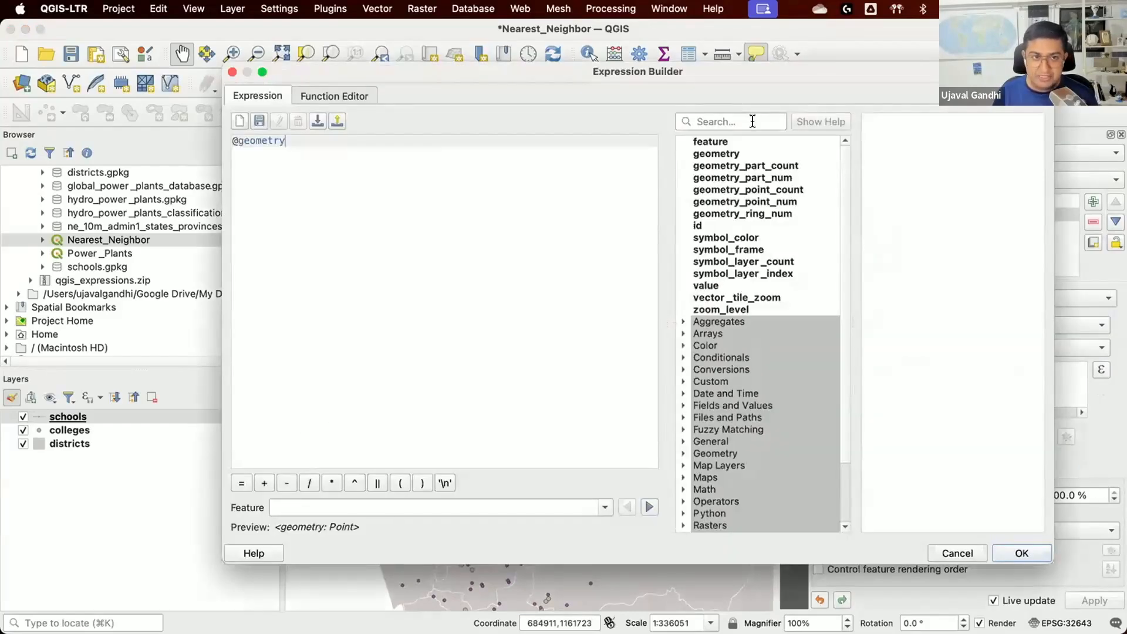
click(753, 120)
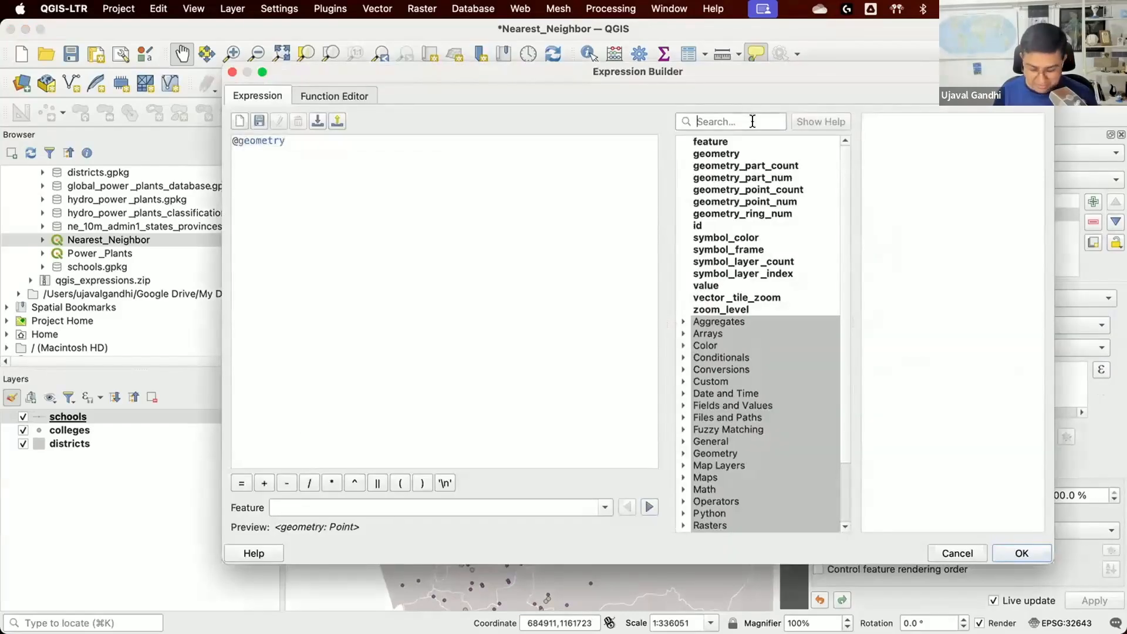
text(overl)
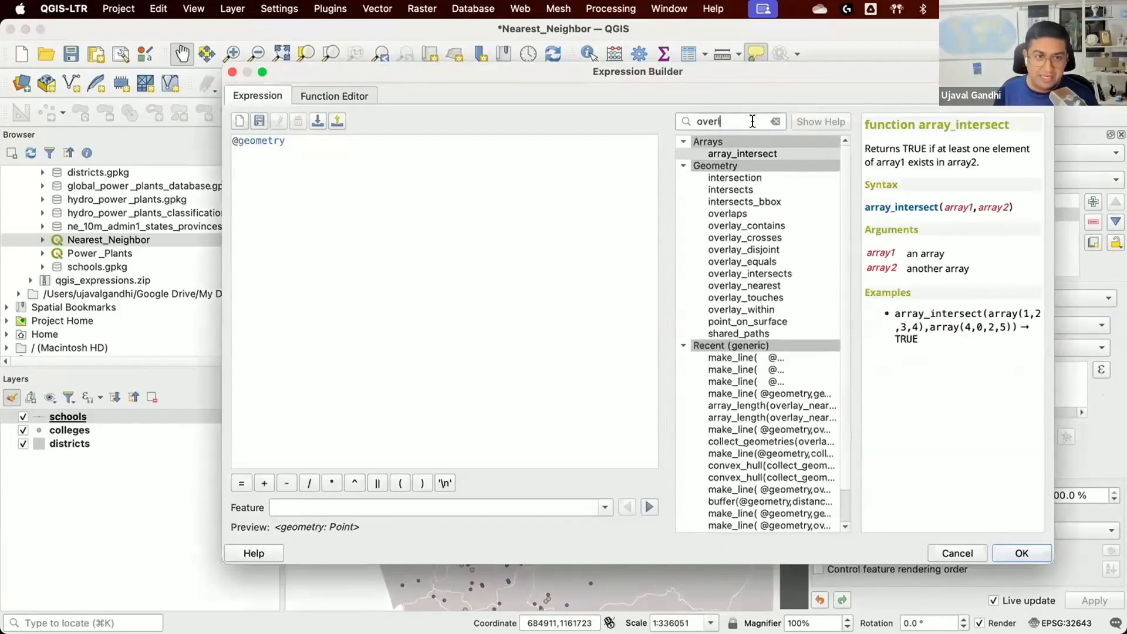
click(770, 286)
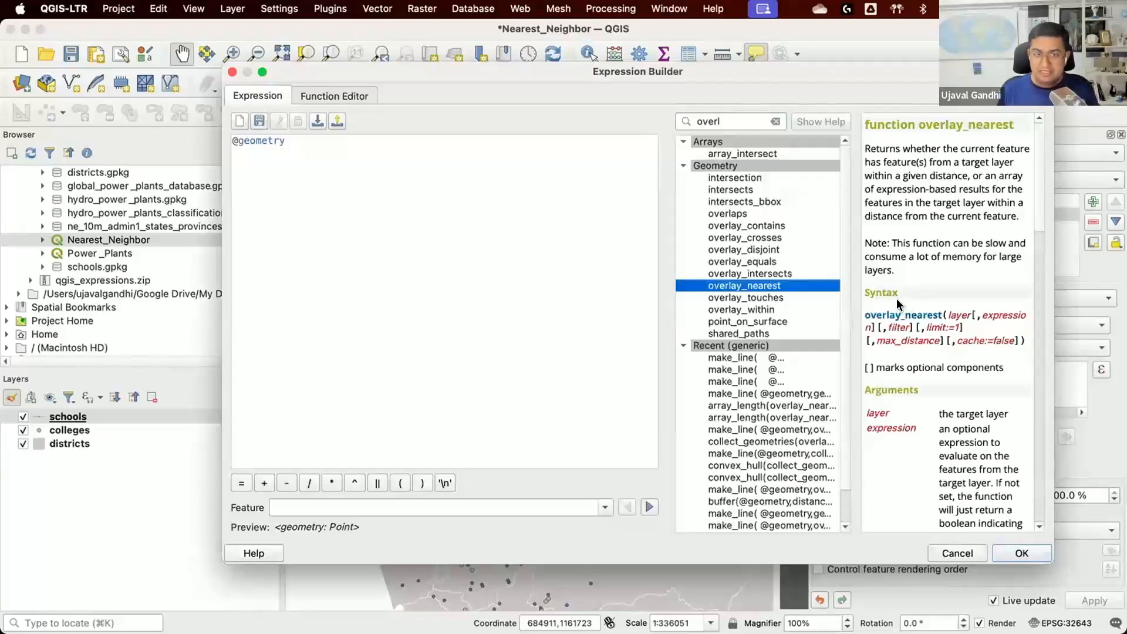
drag(666, 317, 545, 314)
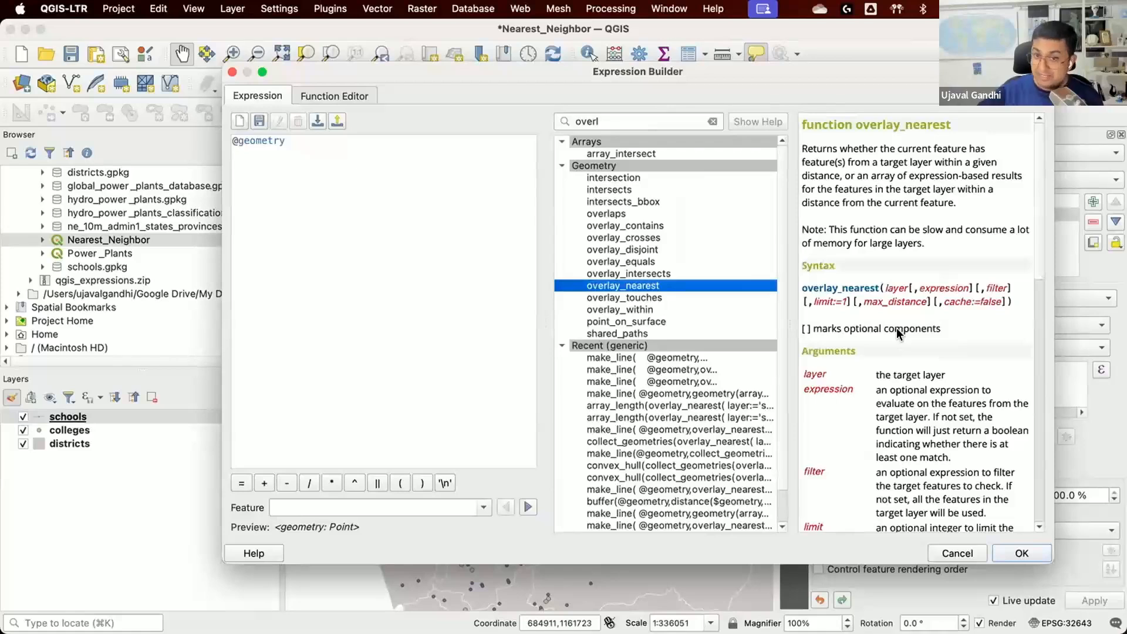
key(super+a)
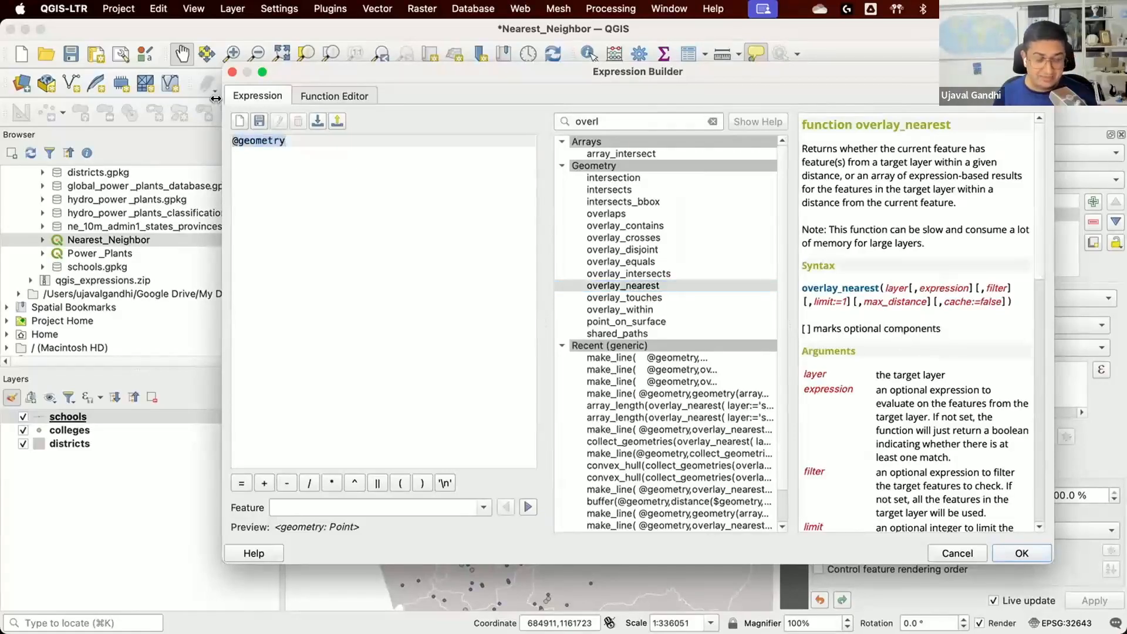
text(overla)
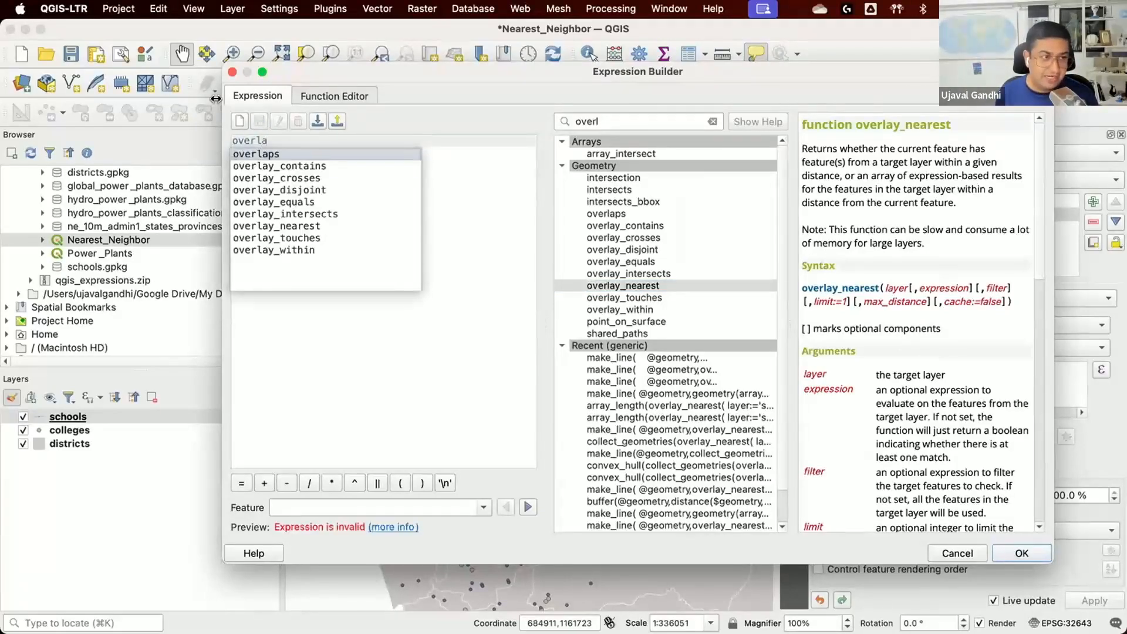
key(Down)
key(Down)
key(Down)
key(Down)
key(Down)
key(Down)
key(Return)
text(()
key(Return)
text(layer:=)
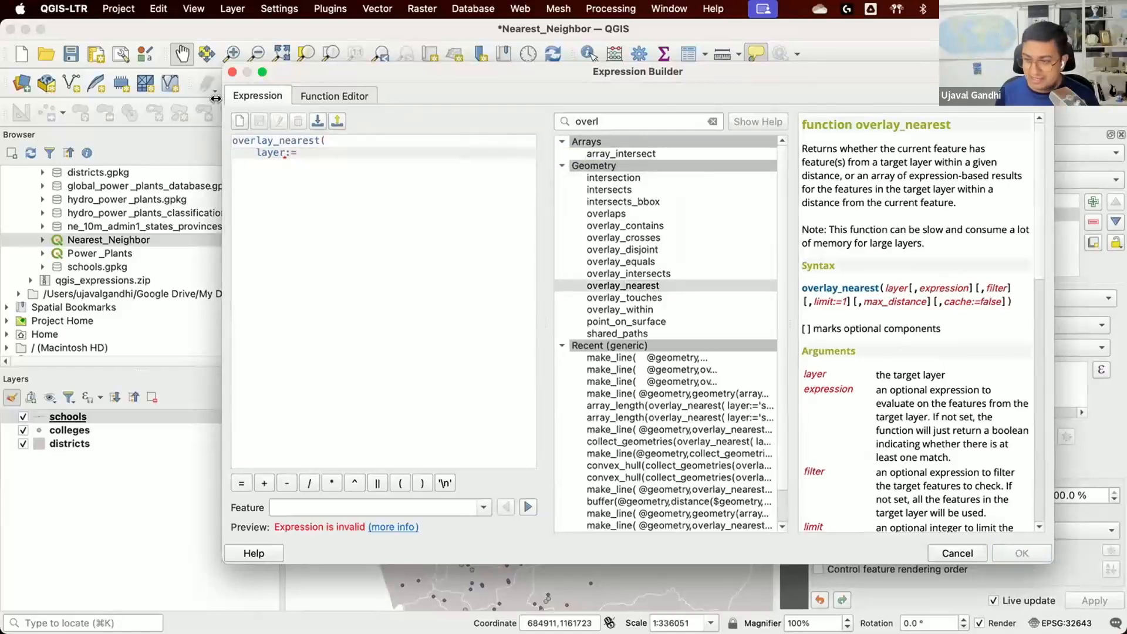
text('colleg)
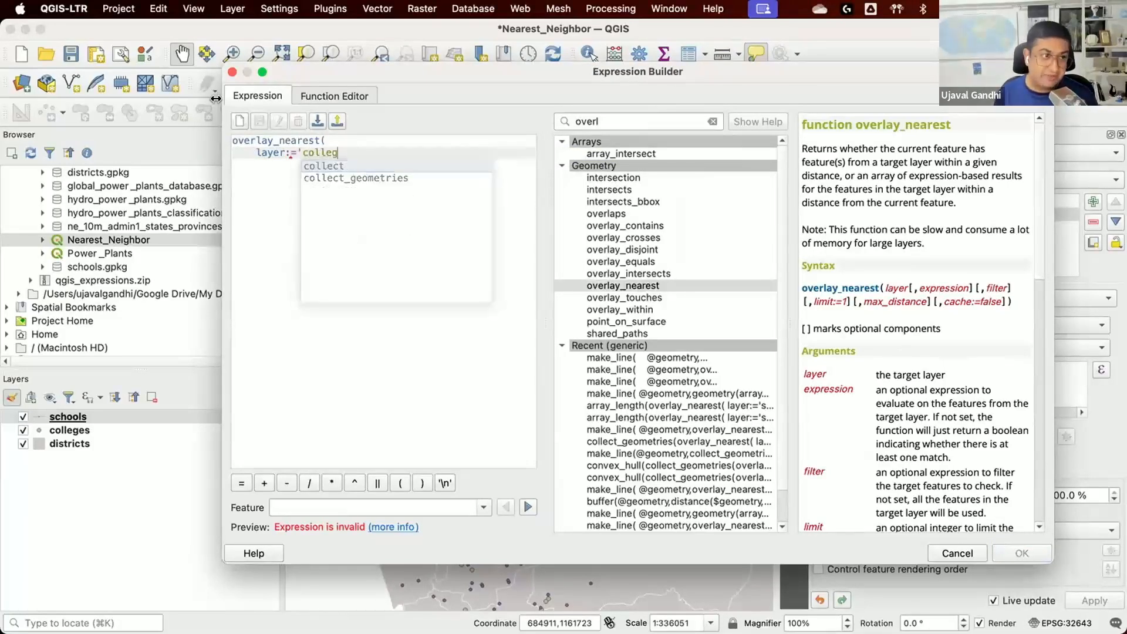
text(es',)
key(Return)
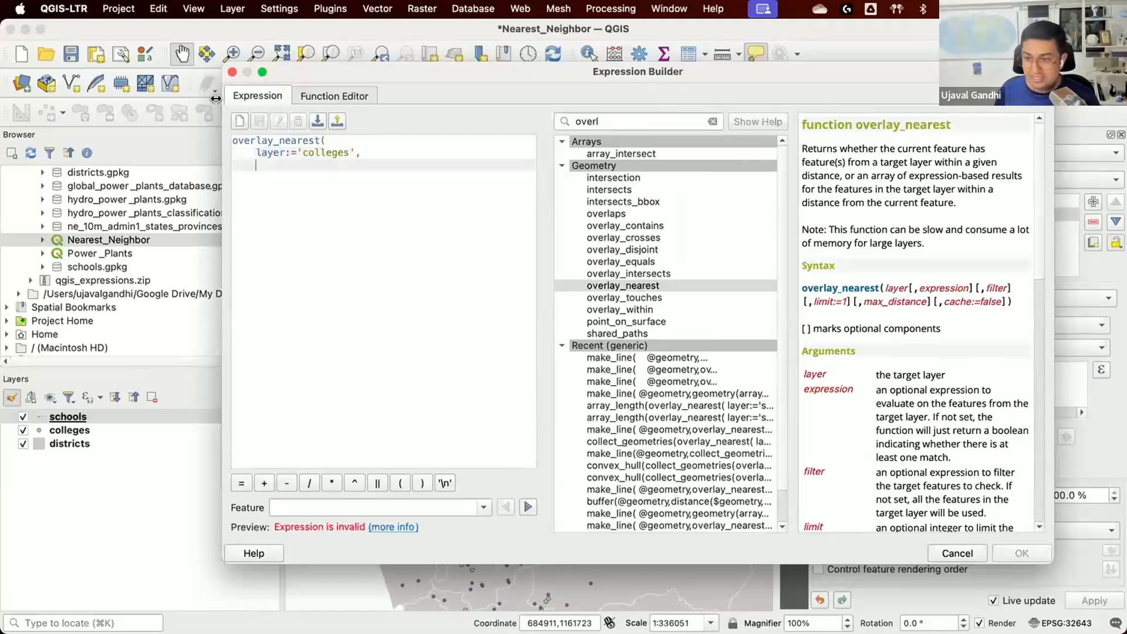
text(expressi)
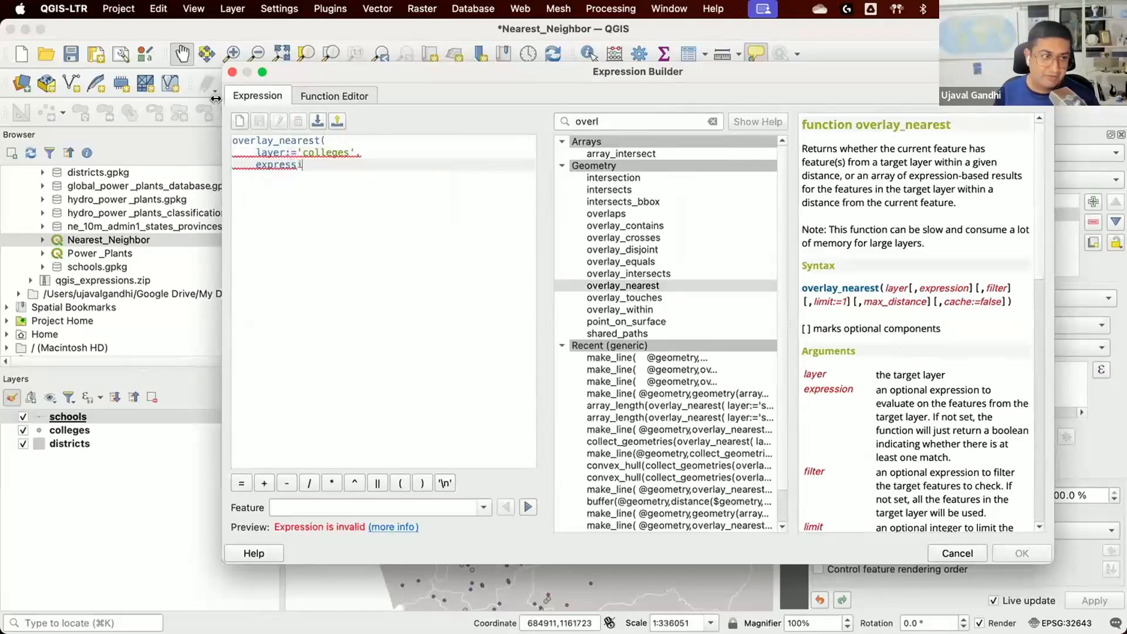
text(on:=)
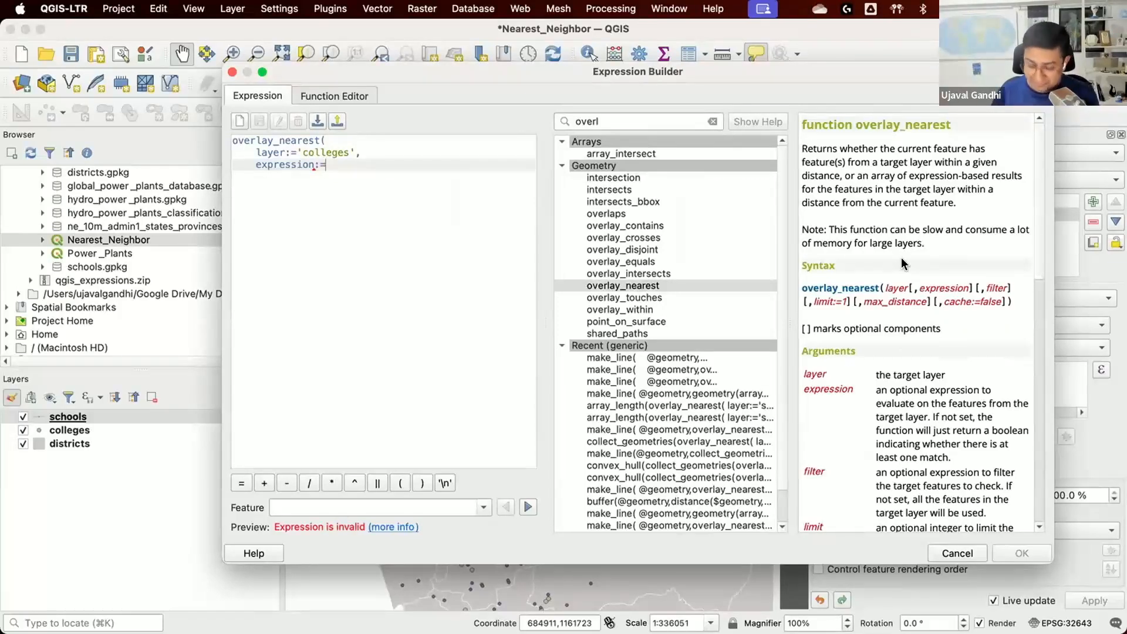
text(@geometry,)
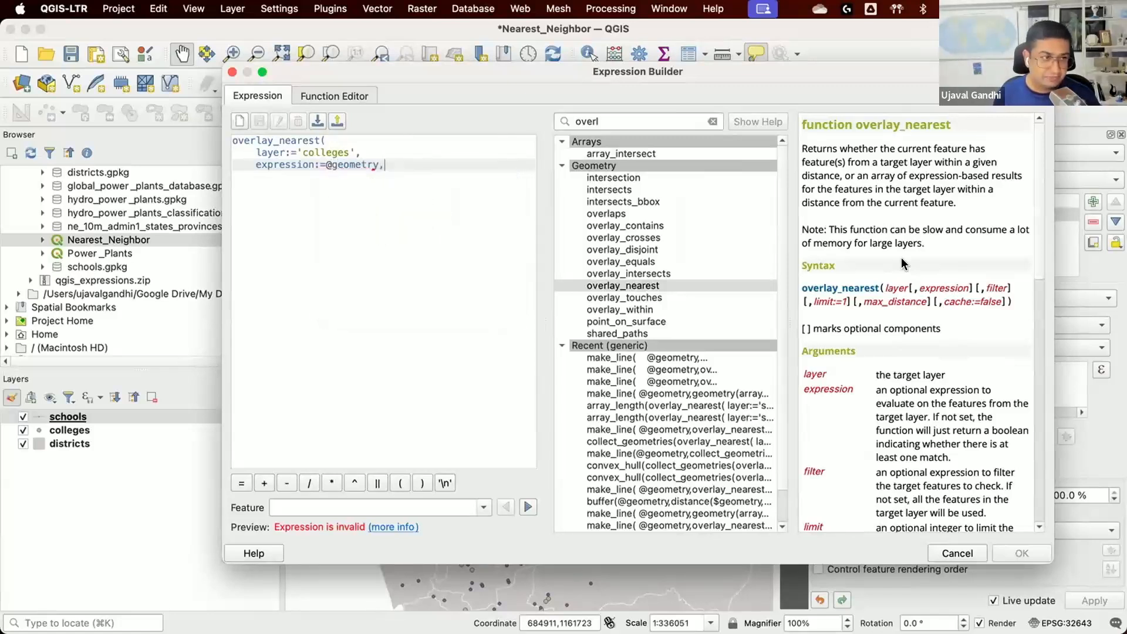
key(Return)
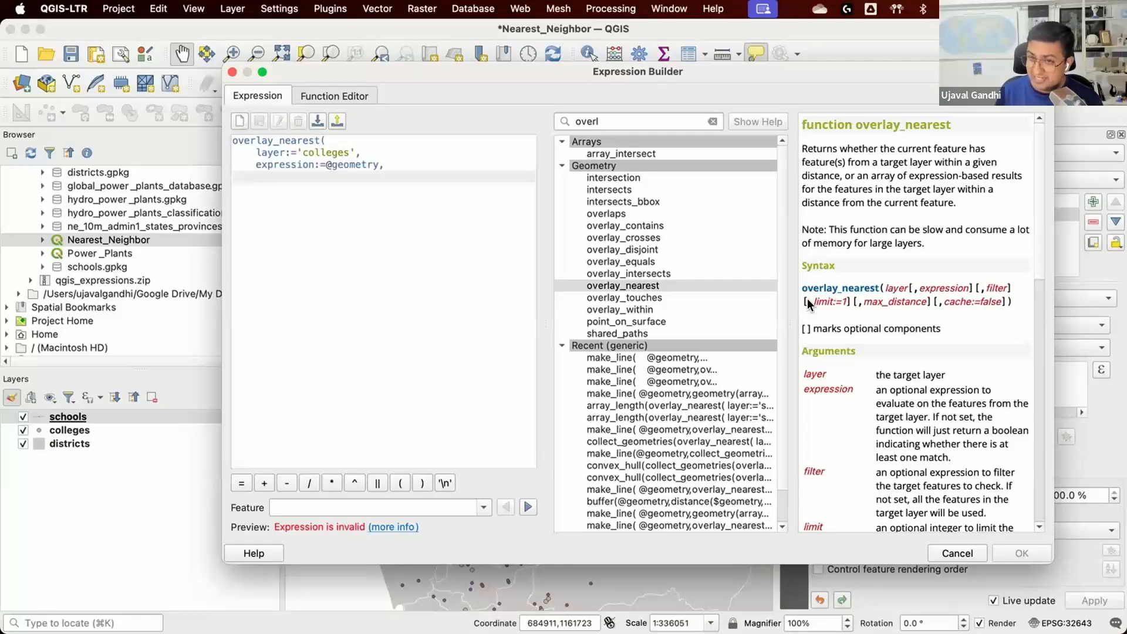
text(limit:=)
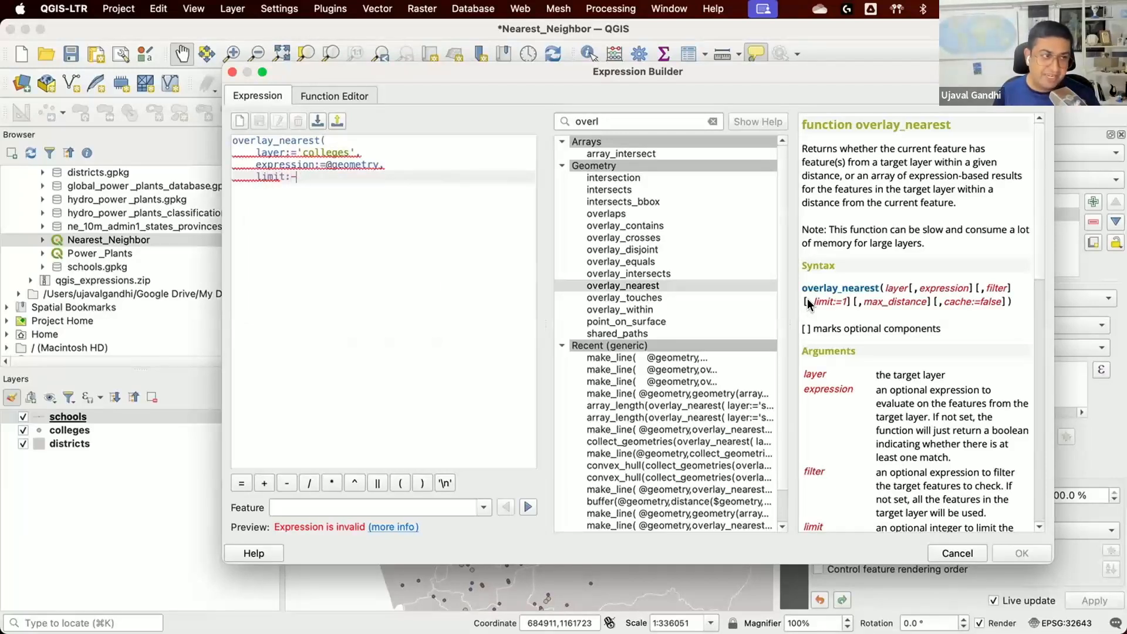
text(1)
key(Return)
text())
key(shift+Tab)
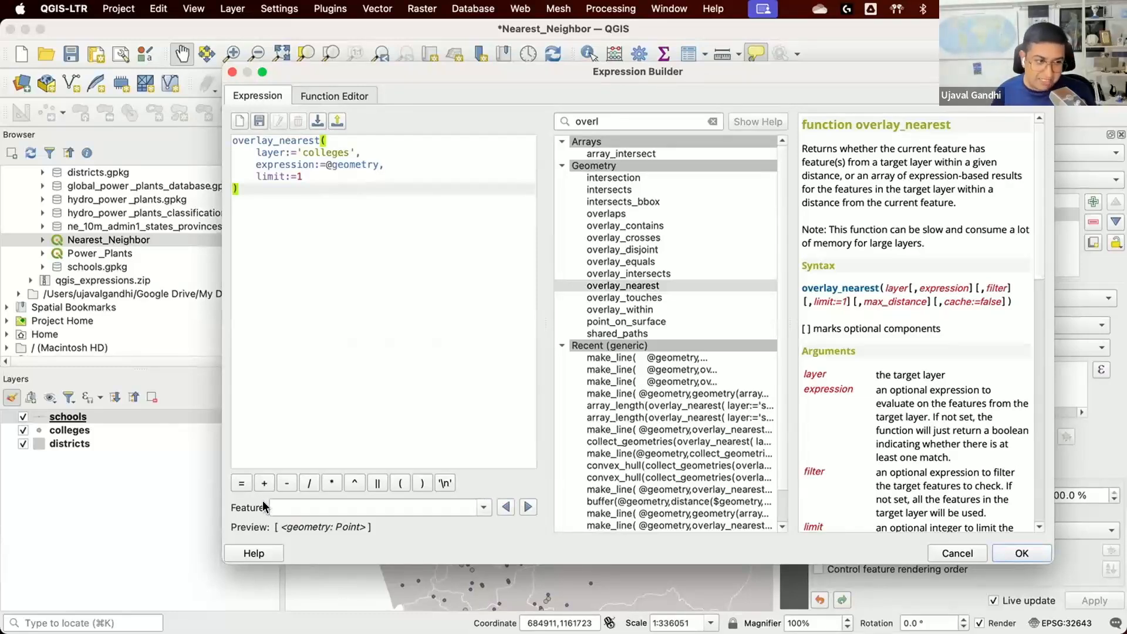
Step: Clear the function search and look up the syntax of make_line among the Geometry functions
click(713, 120)
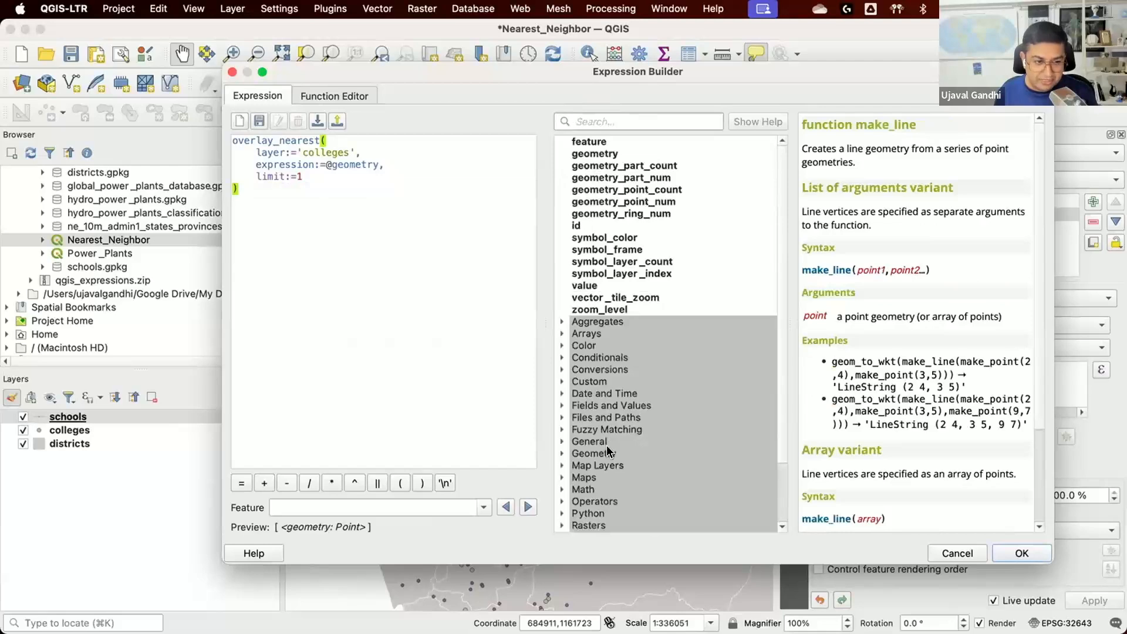
click(611, 453)
scroll(644, 407, down, 12)
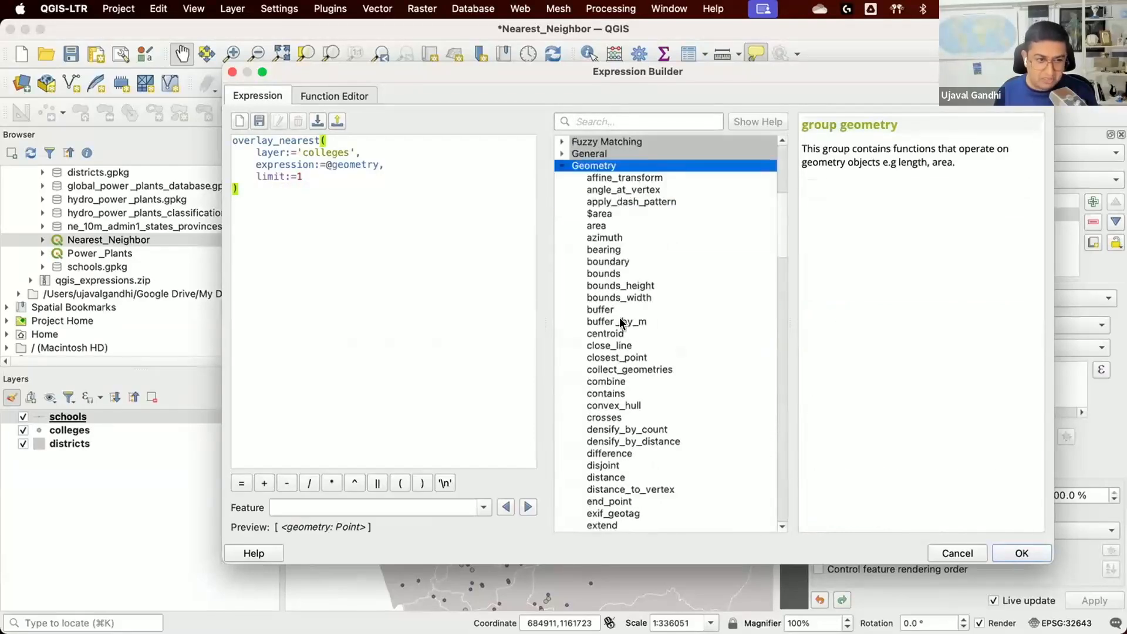
scroll(616, 415, down, 9)
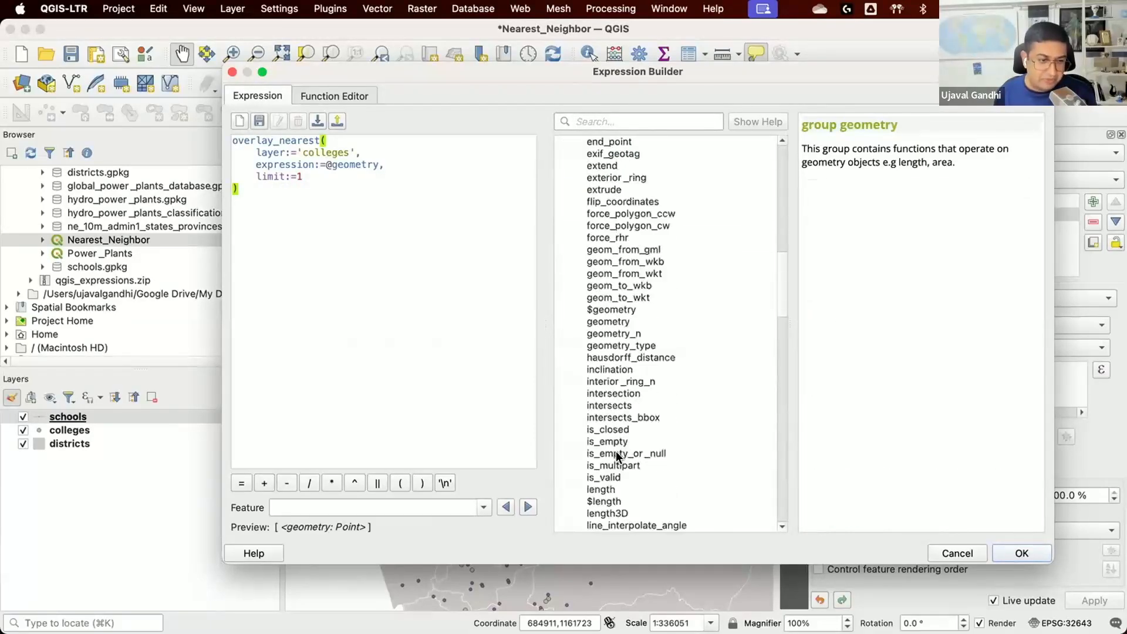
scroll(610, 469, down, 5)
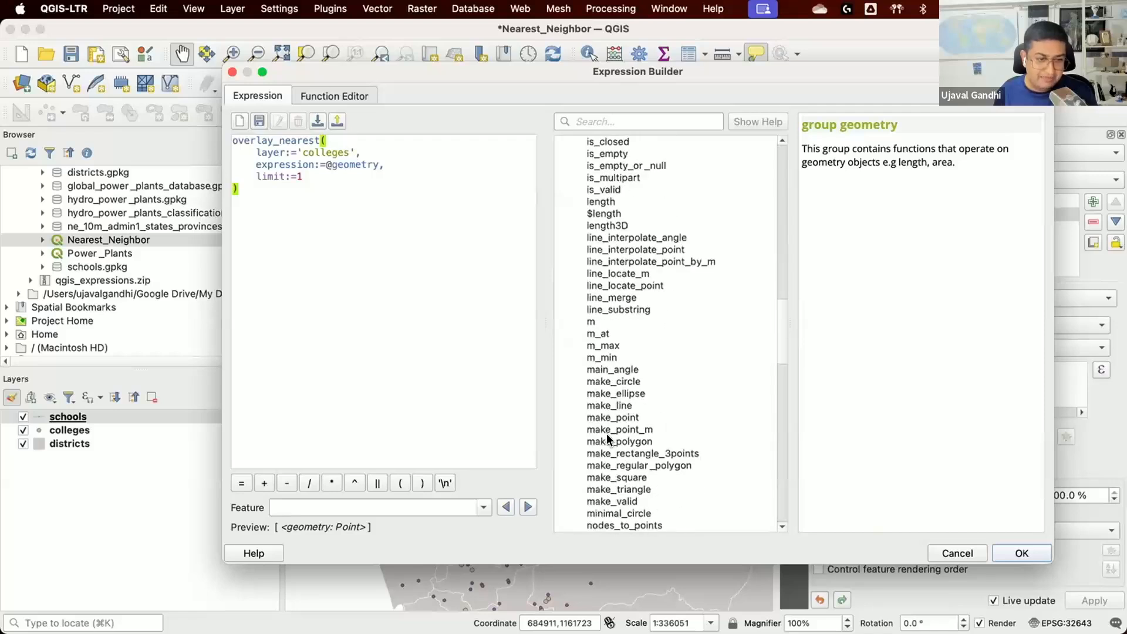
click(608, 405)
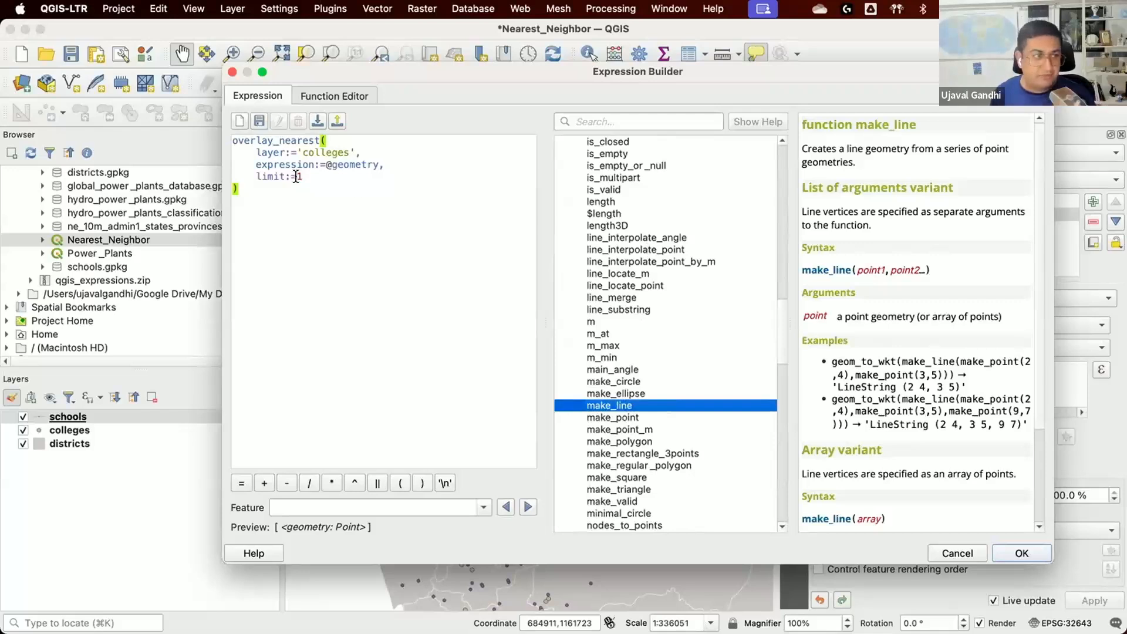
drag(290, 195, 197, 133)
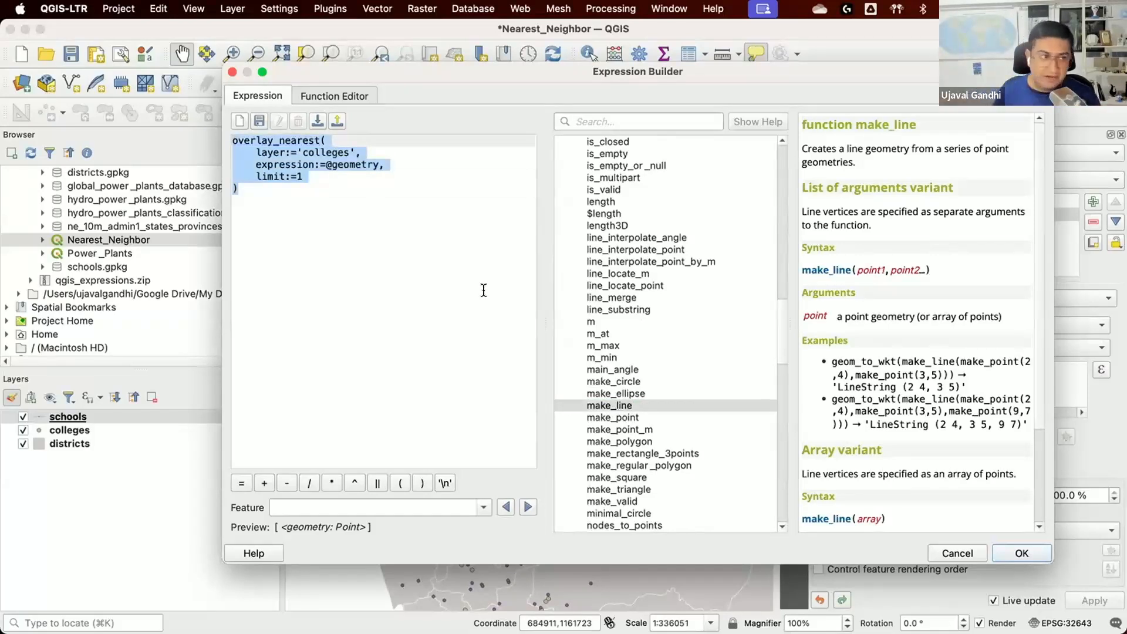
key(Left)
key(Return)
key(Up)
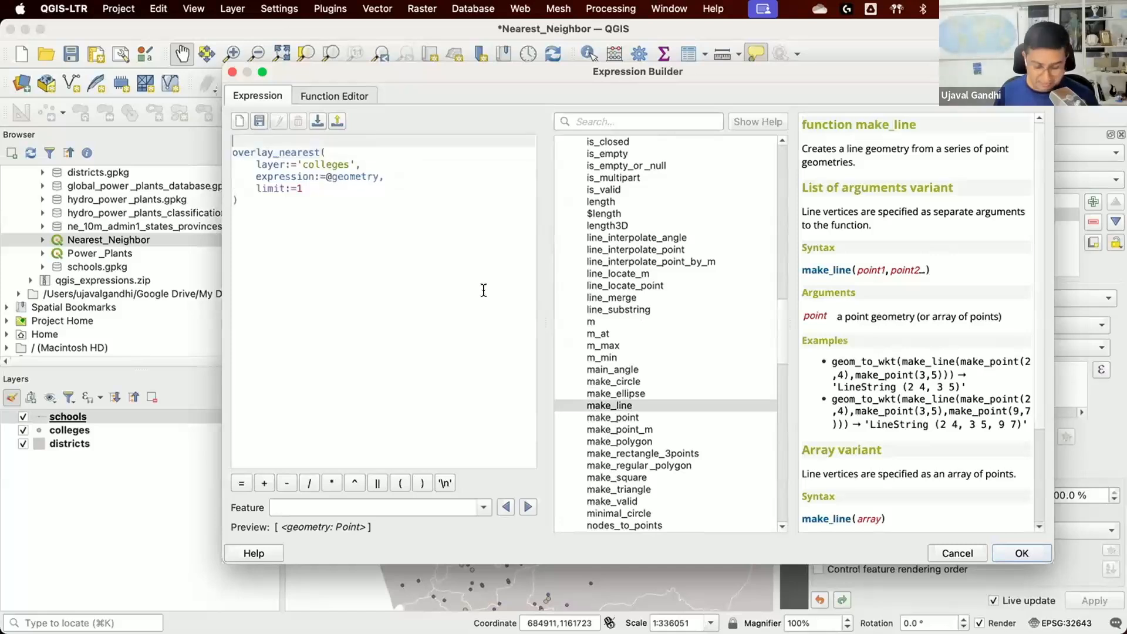
text(make_li)
key(Return)
text(()
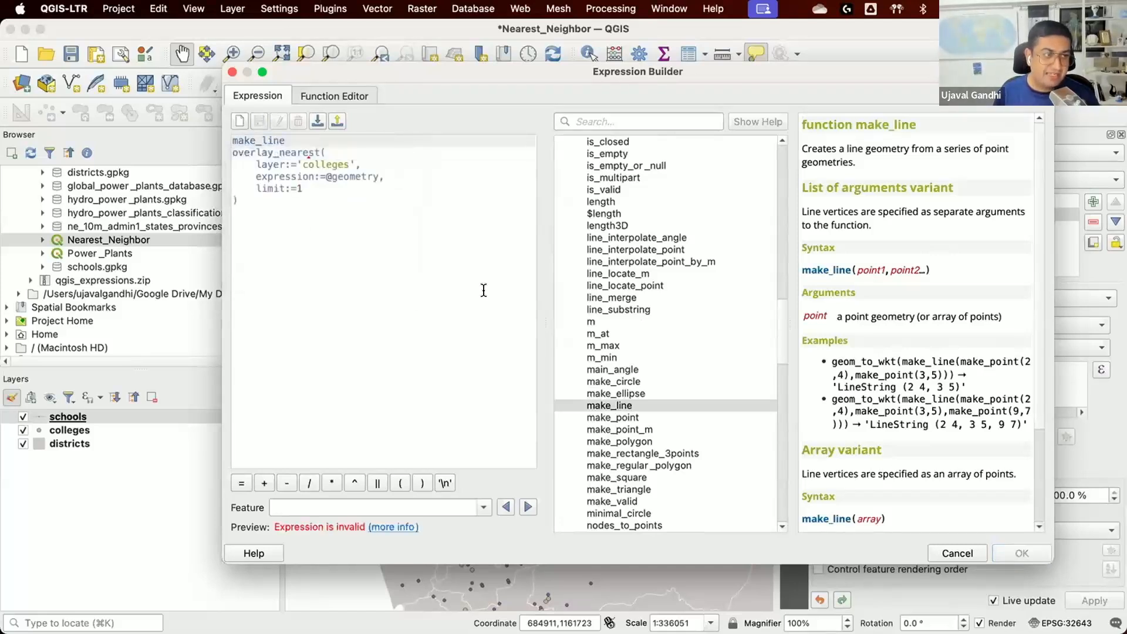
key(Return)
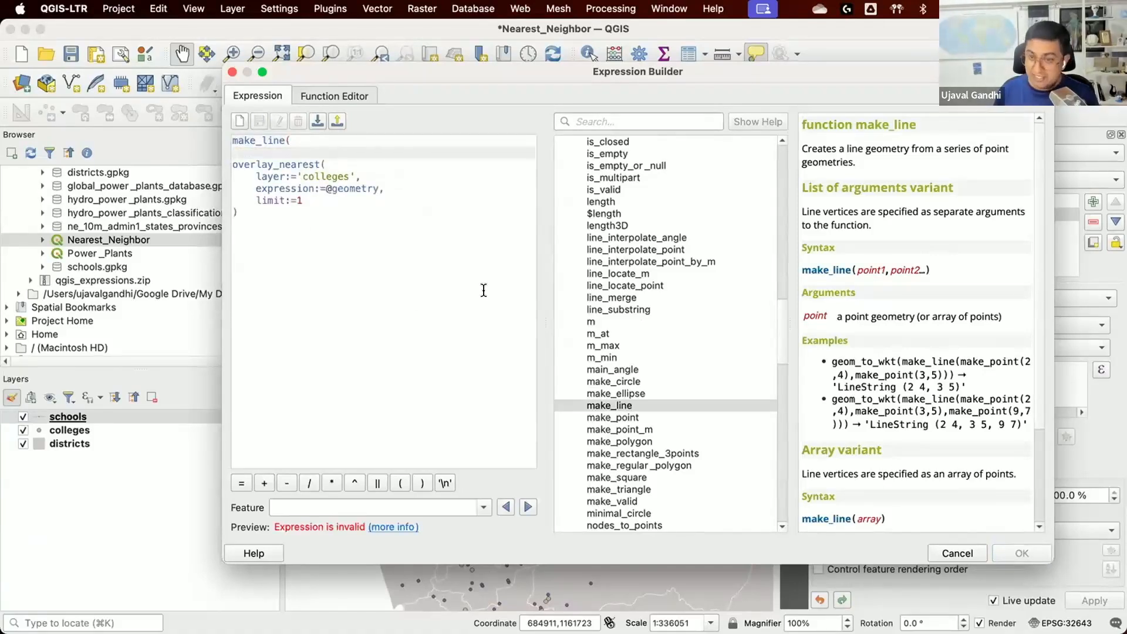
text(@geome)
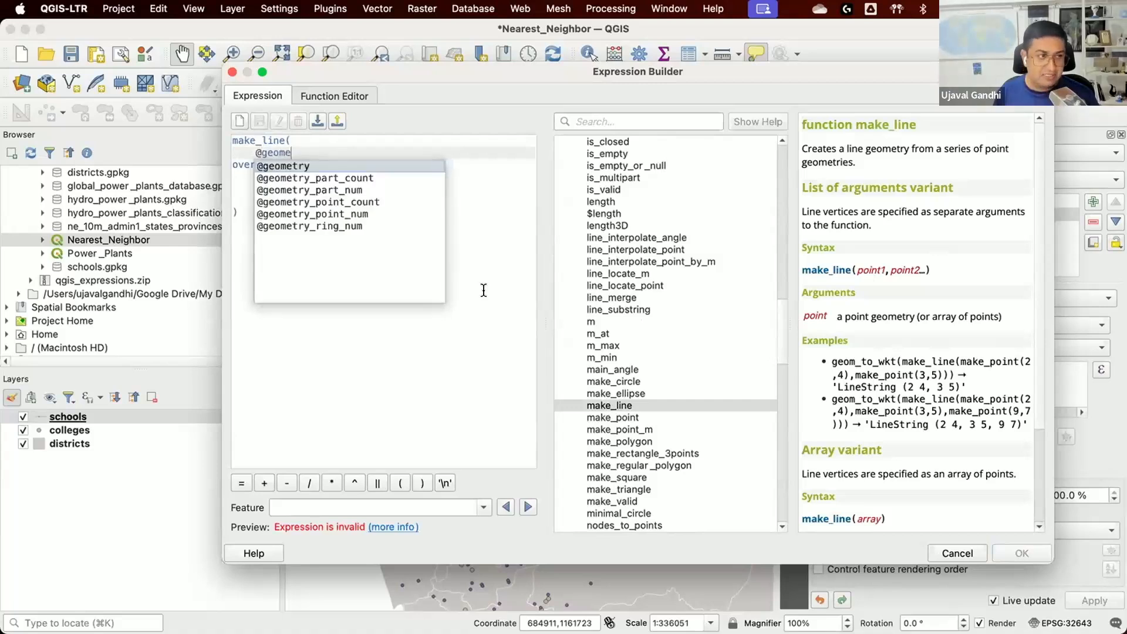
text(try,)
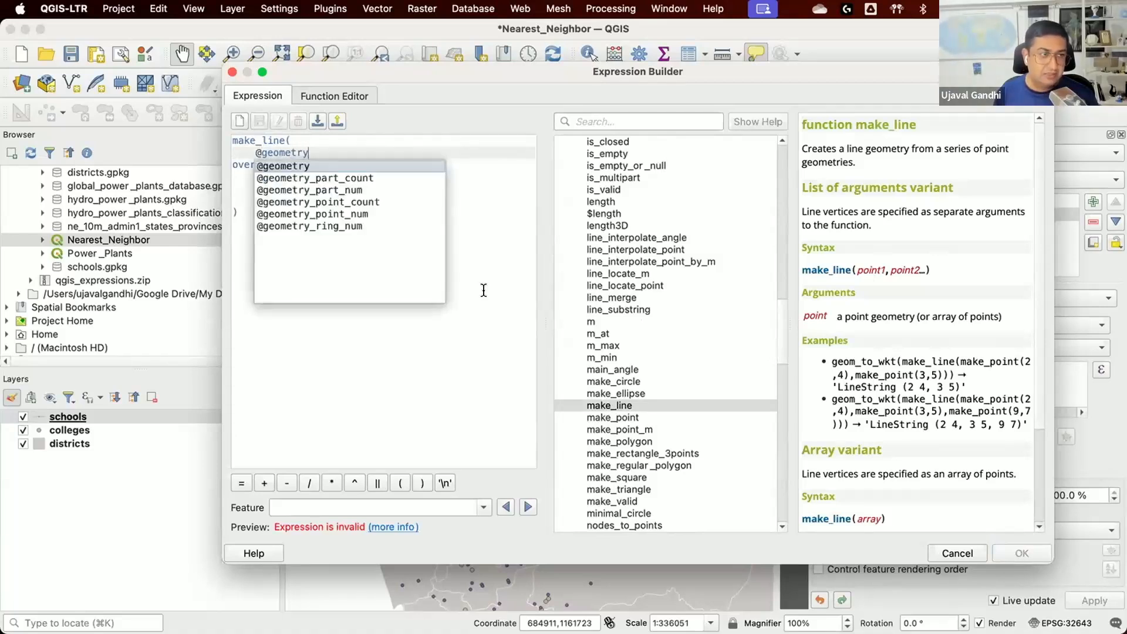
Step: Indent the whole overlay_nearest block one level as make_line's second argument and remove the blank line above it
key(Return)
key(Down)
key(Home)
key(shift+Down)
key(shift+Down)
key(shift+Down)
key(shift+Down)
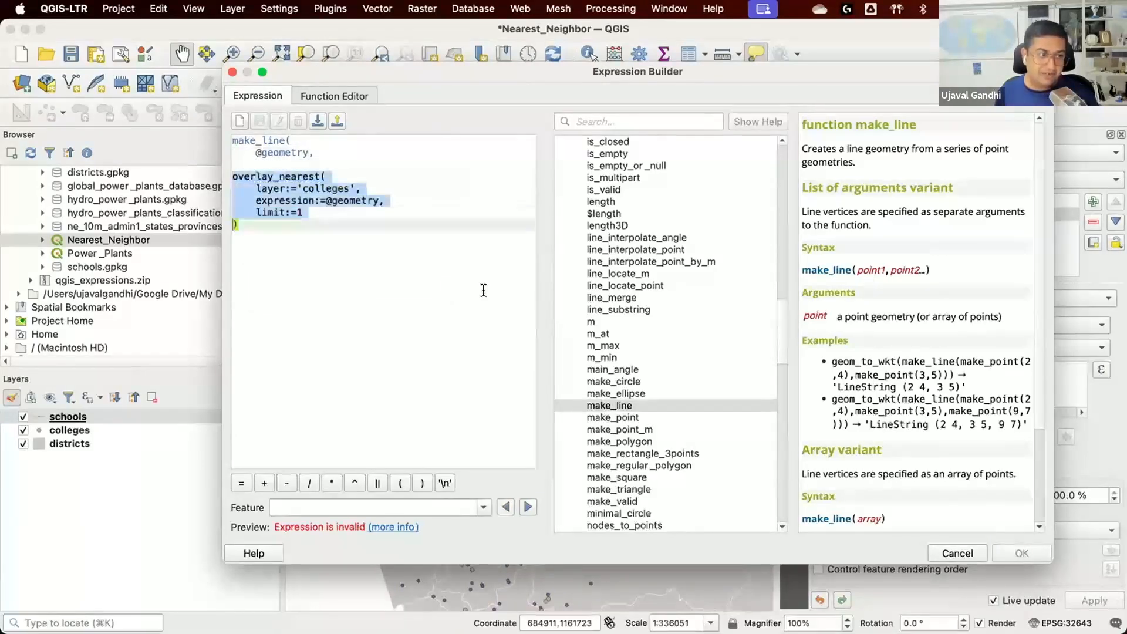
key(Tab)
key(Up)
key(Up)
key(Up)
key(Up)
key(Up)
key(BackSpace)
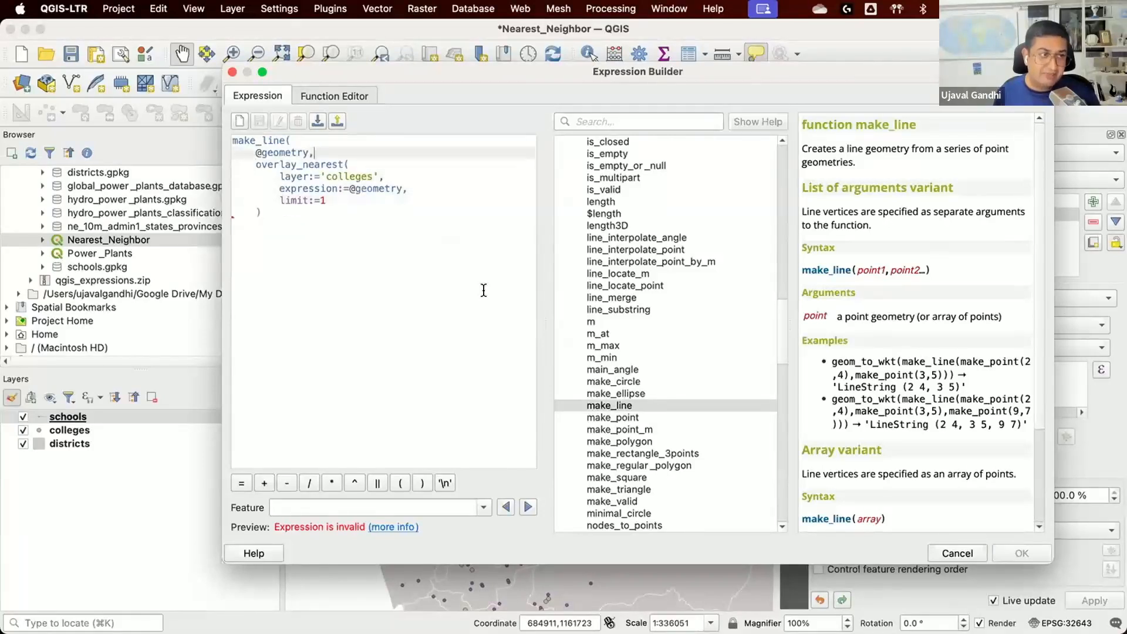
Step: Close the make_line call with an unindented parenthesis on its own line and apply the expression to the schools layer
click(294, 213)
key(Return)
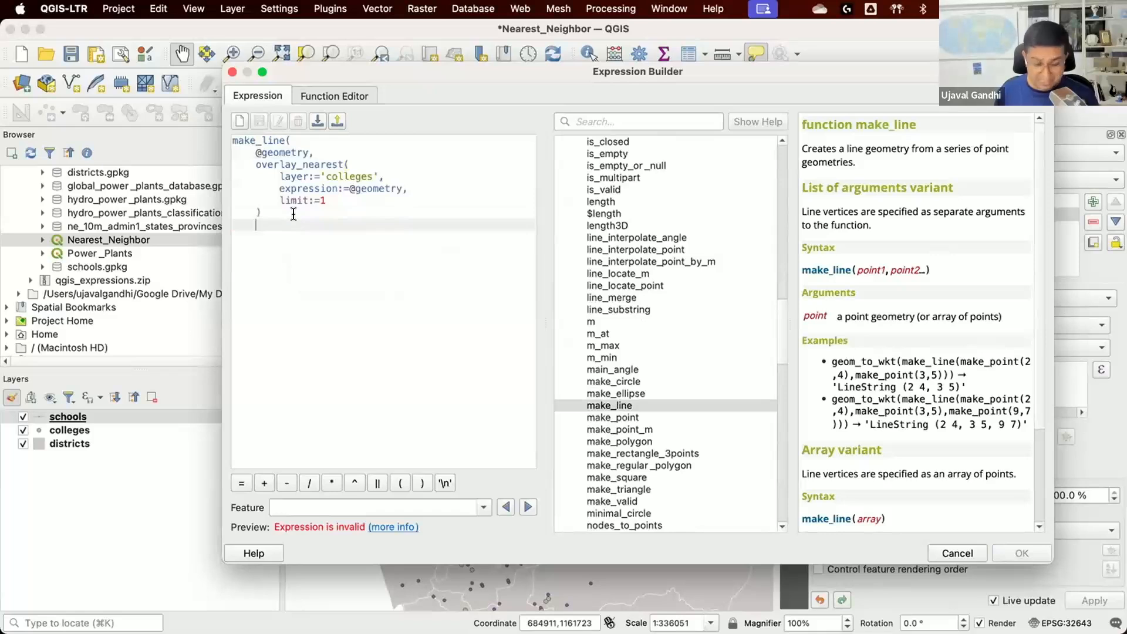
key(BackSpace)
text())
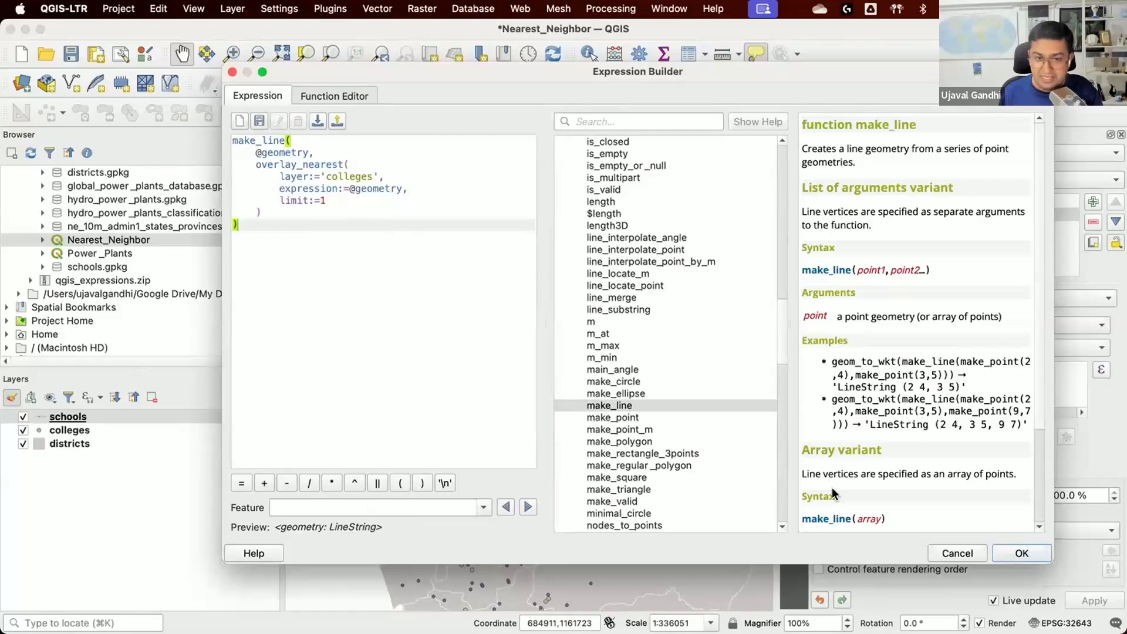
click(1020, 553)
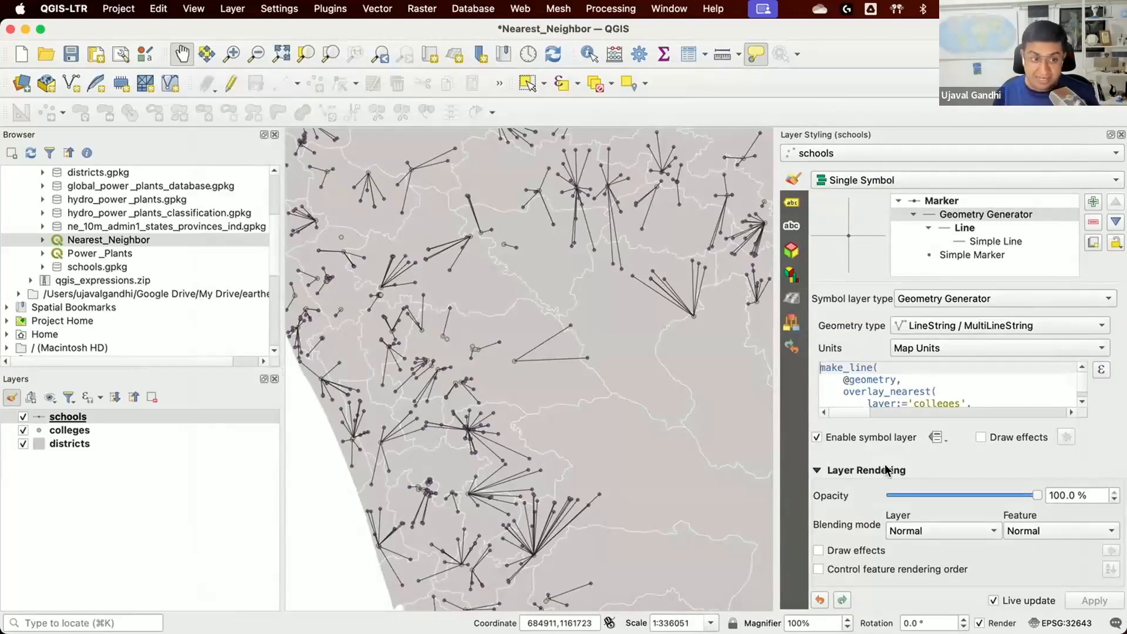
drag(631, 570, 501, 404)
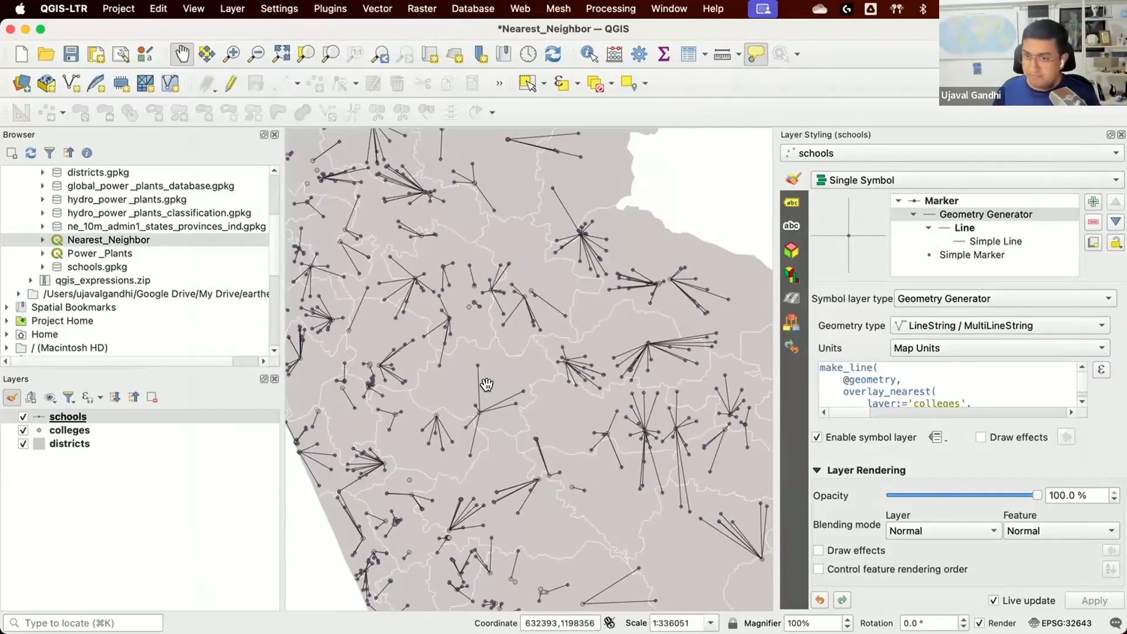
scroll(427, 499, up, 1)
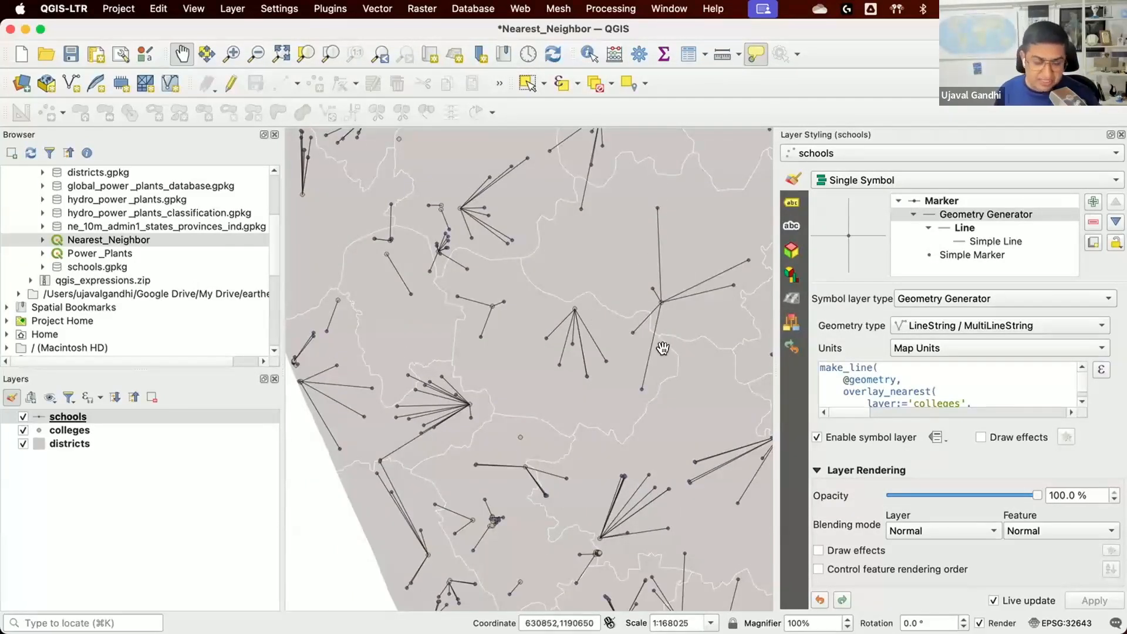
drag(605, 375, 553, 355)
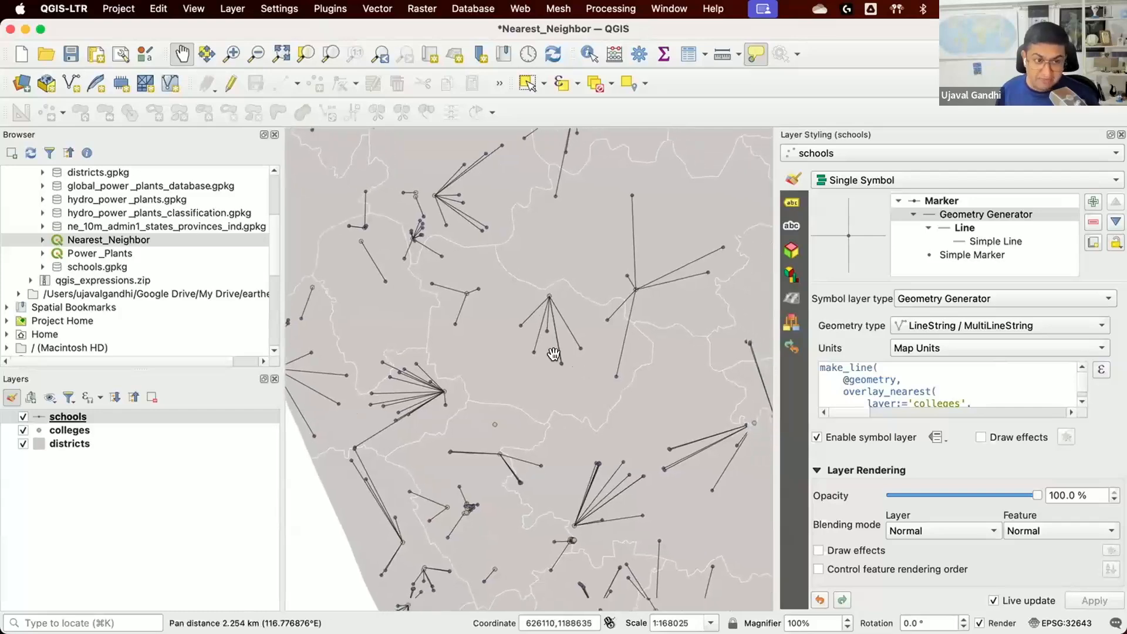
Step: Reopen the geometry generator's expression builder and look up the max_distance argument in the help for overlay_nearest
click(1101, 370)
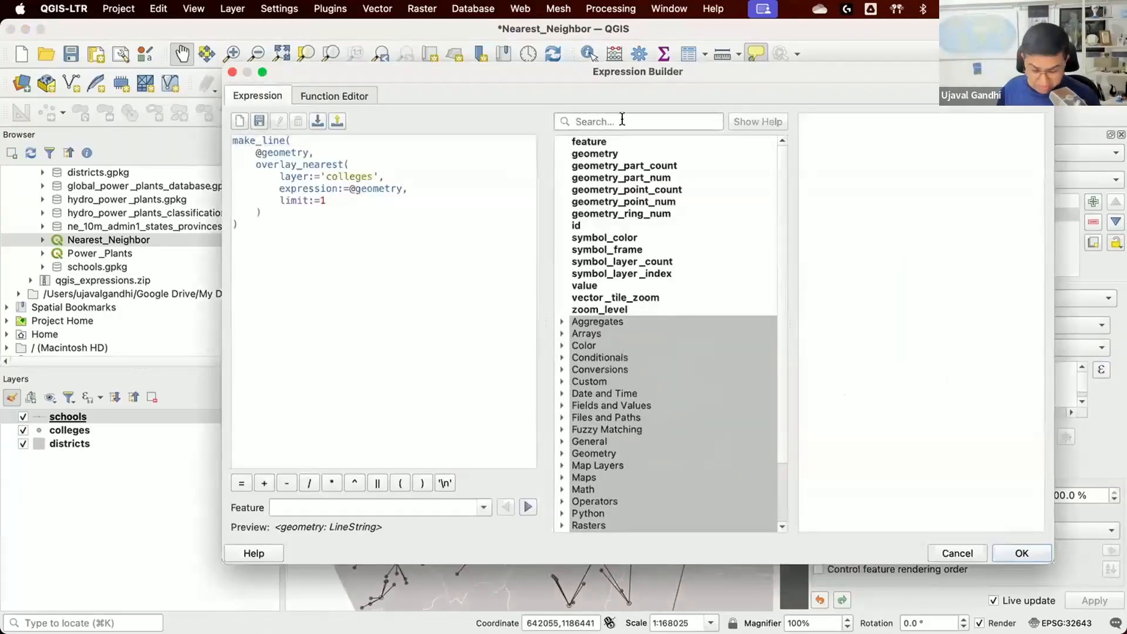
click(622, 119)
text(overl)
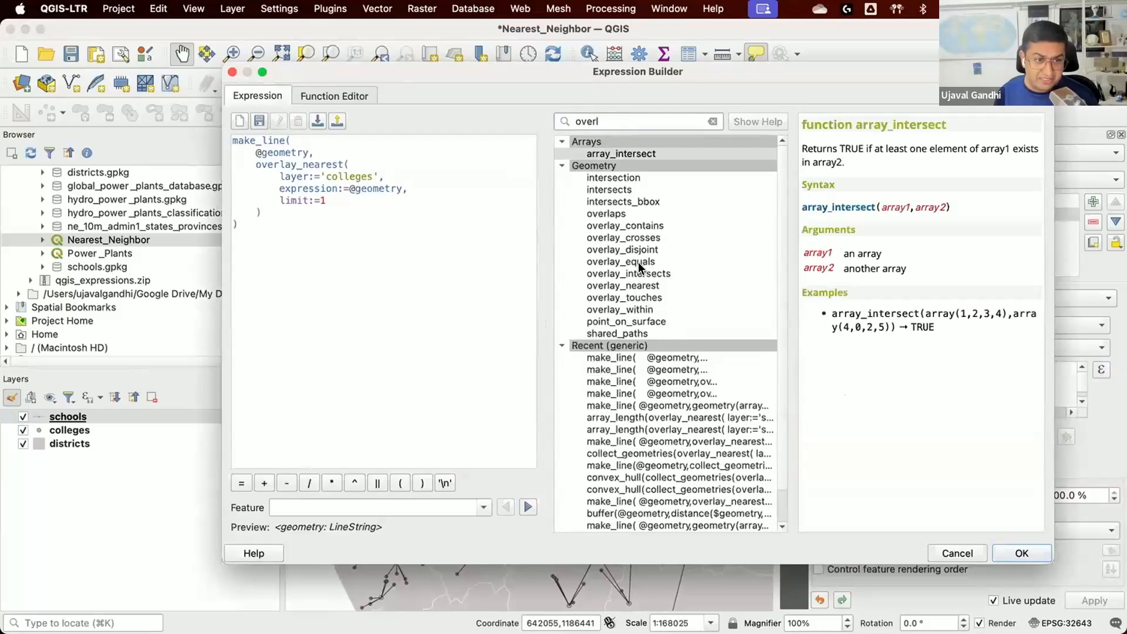
click(650, 286)
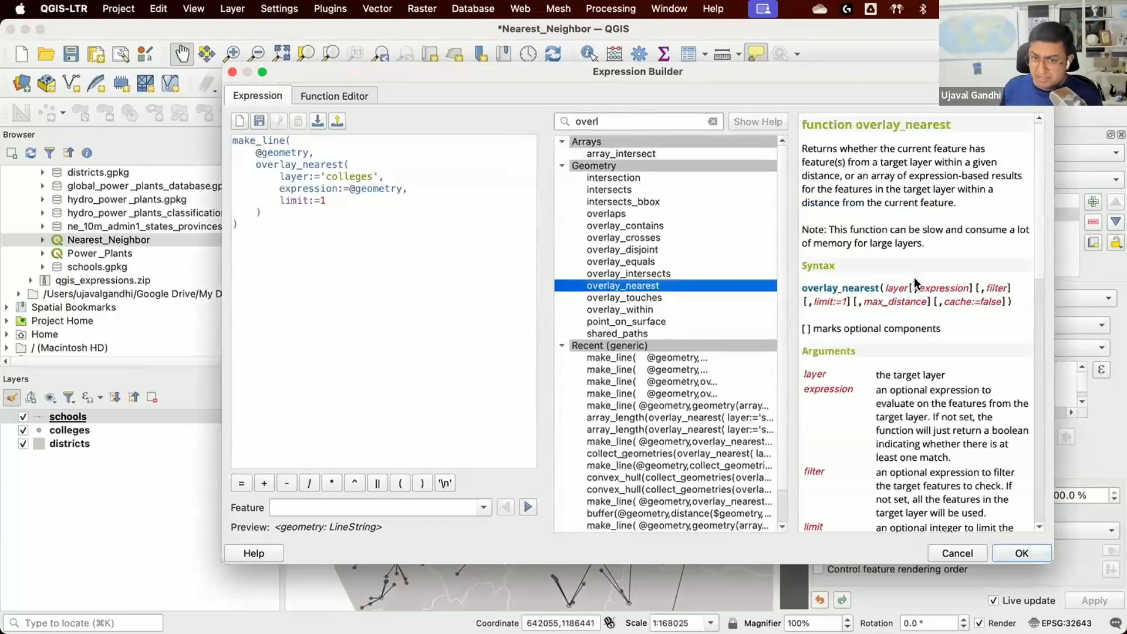
scroll(915, 288, down, 3)
scroll(914, 288, down, 2)
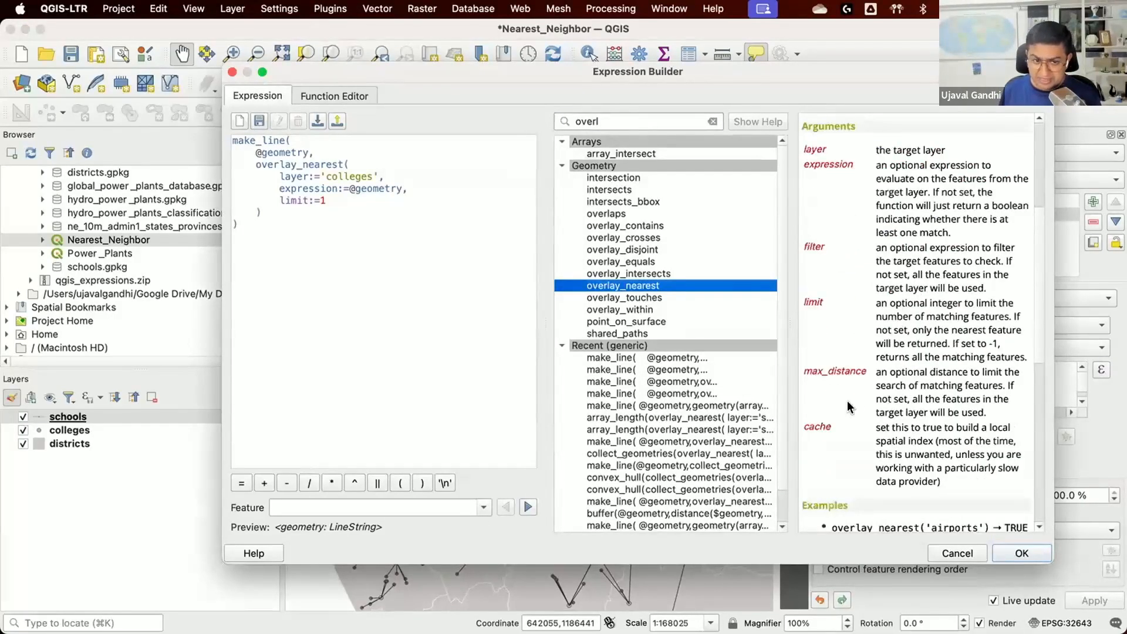
double_click(823, 405)
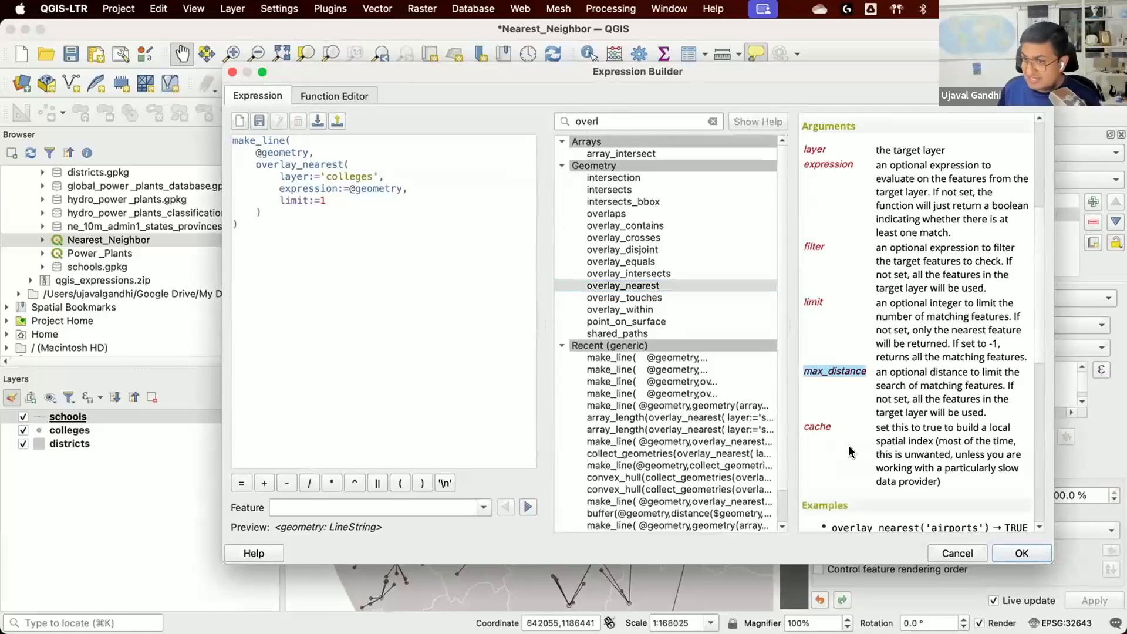
Step: Add max_distance:=5000 after limit:=1 in the overlay_nearest call and apply the expression to the schools layer
click(387, 202)
text(,)
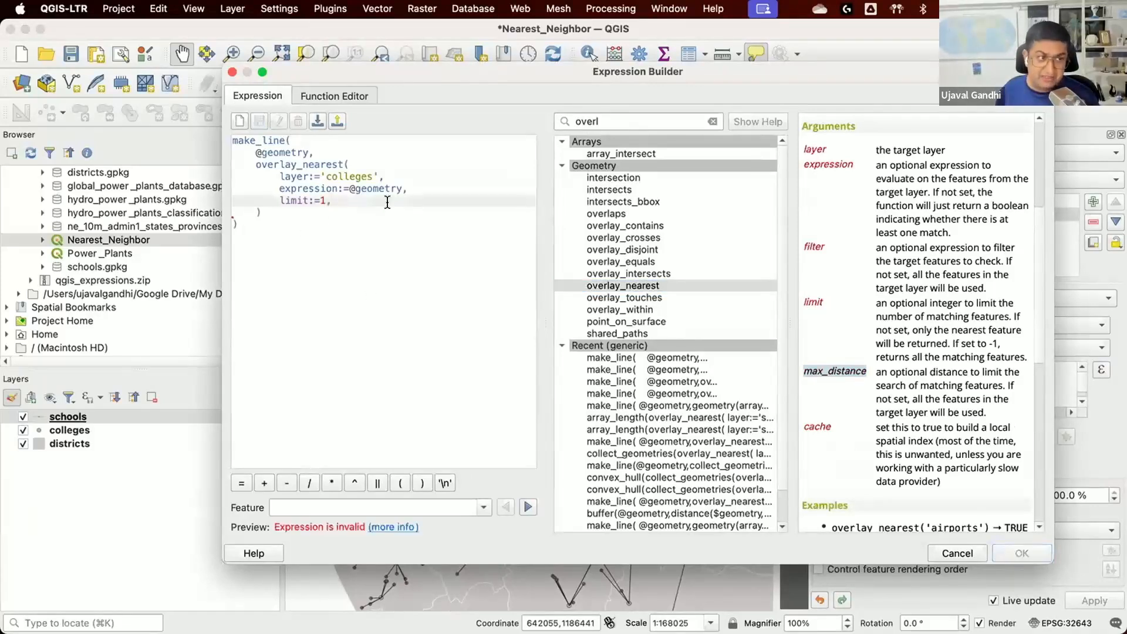
key(Return)
text(max_distance:=)
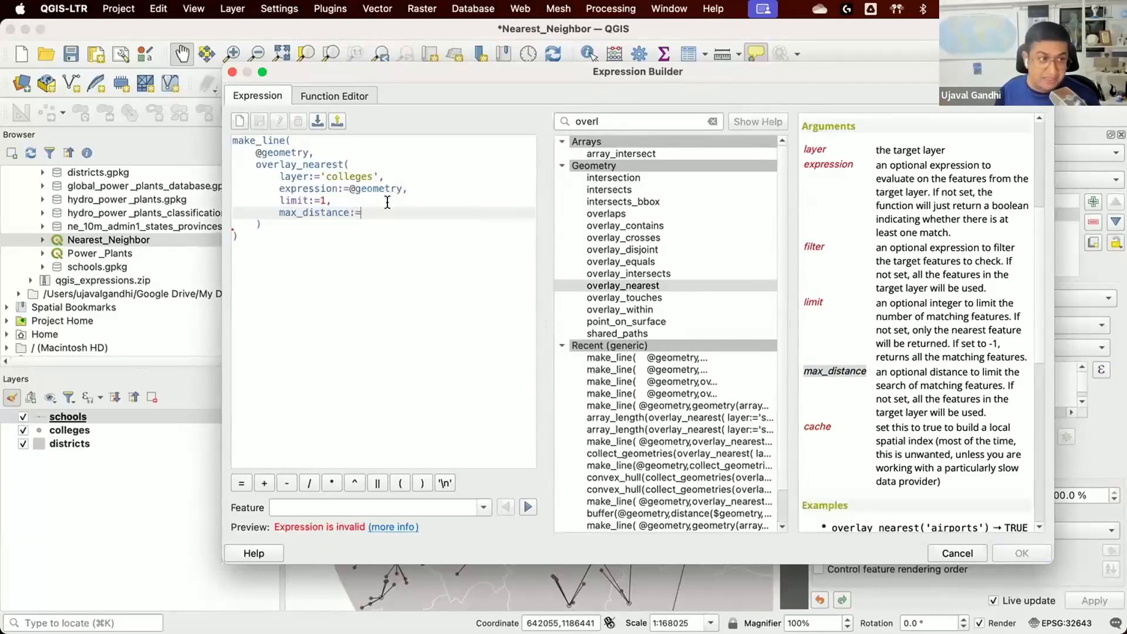
text(5000)
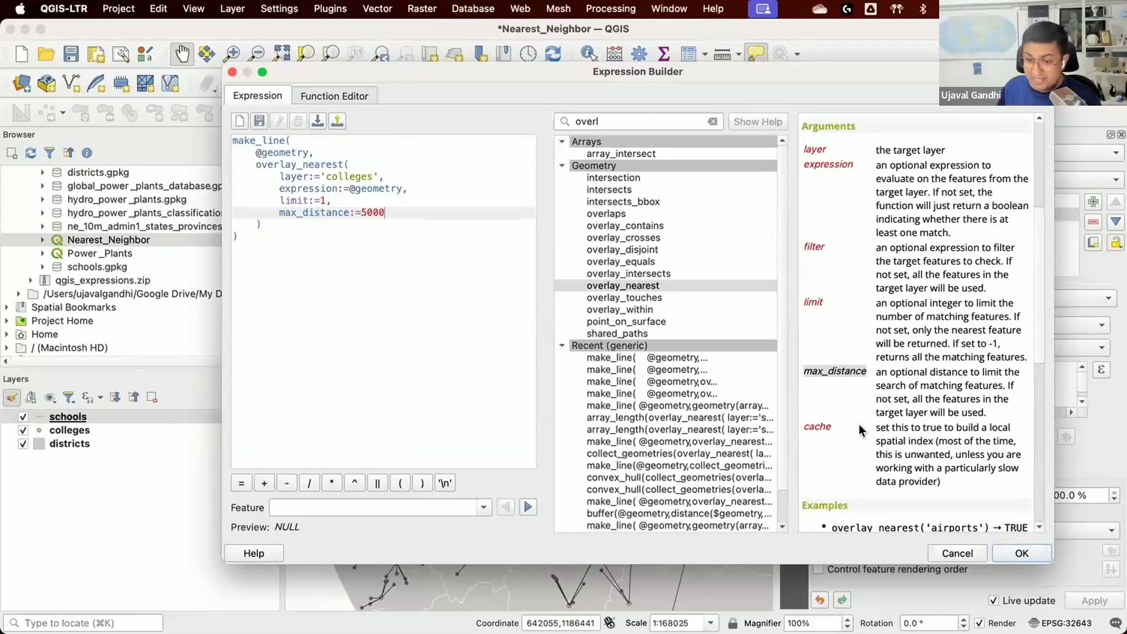
click(1001, 552)
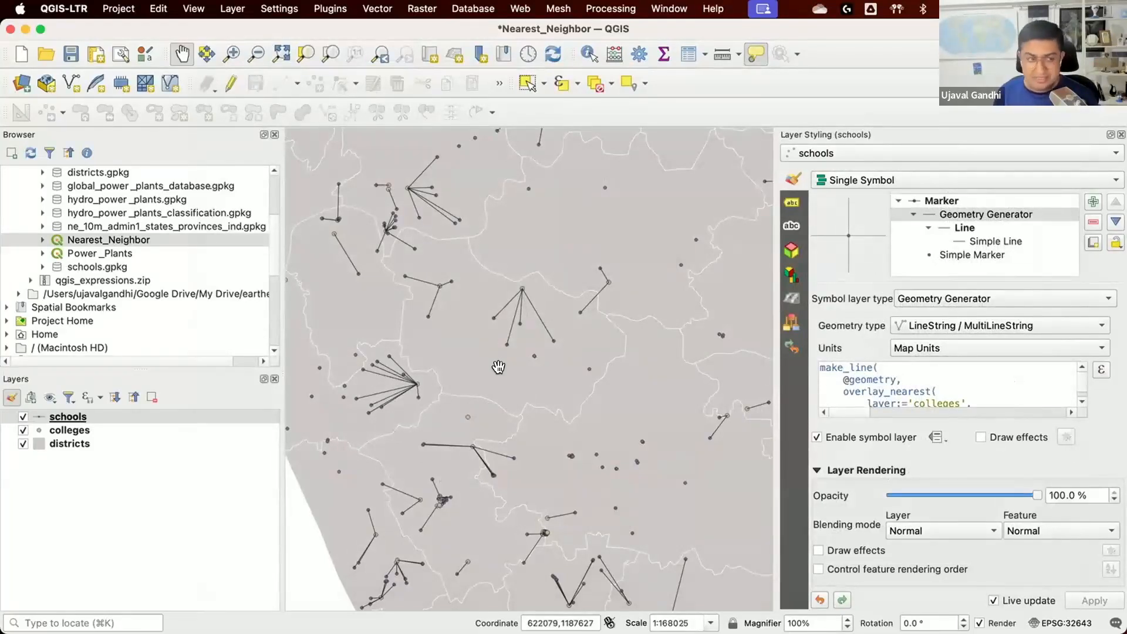
drag(552, 362, 636, 344)
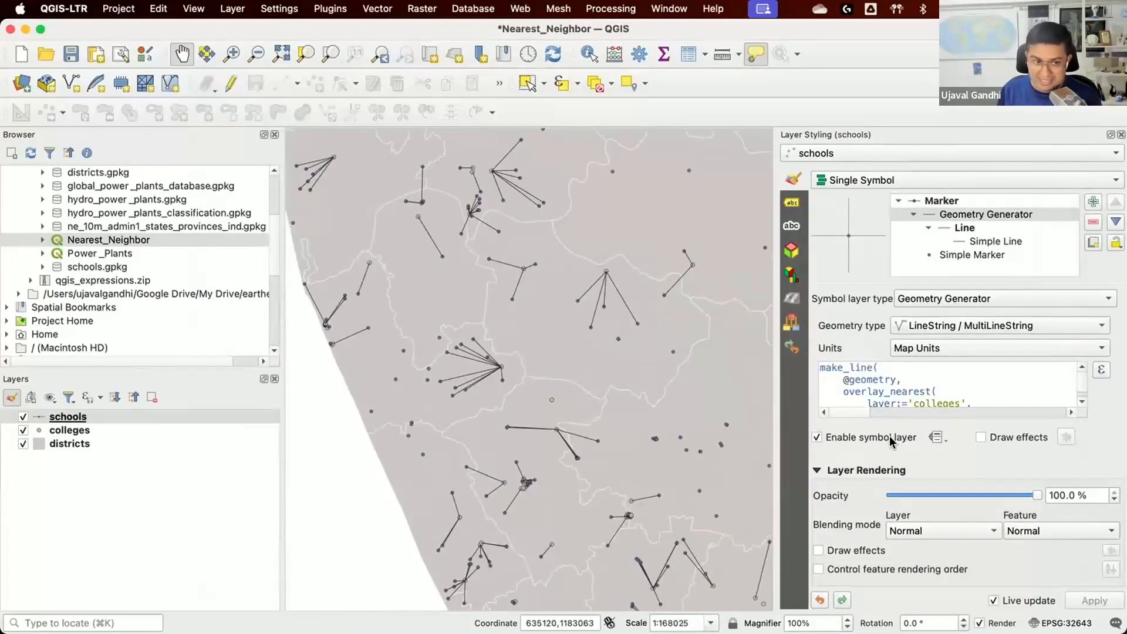
drag(516, 390, 503, 541)
drag(576, 385, 507, 209)
drag(575, 446, 474, 245)
drag(568, 515, 564, 364)
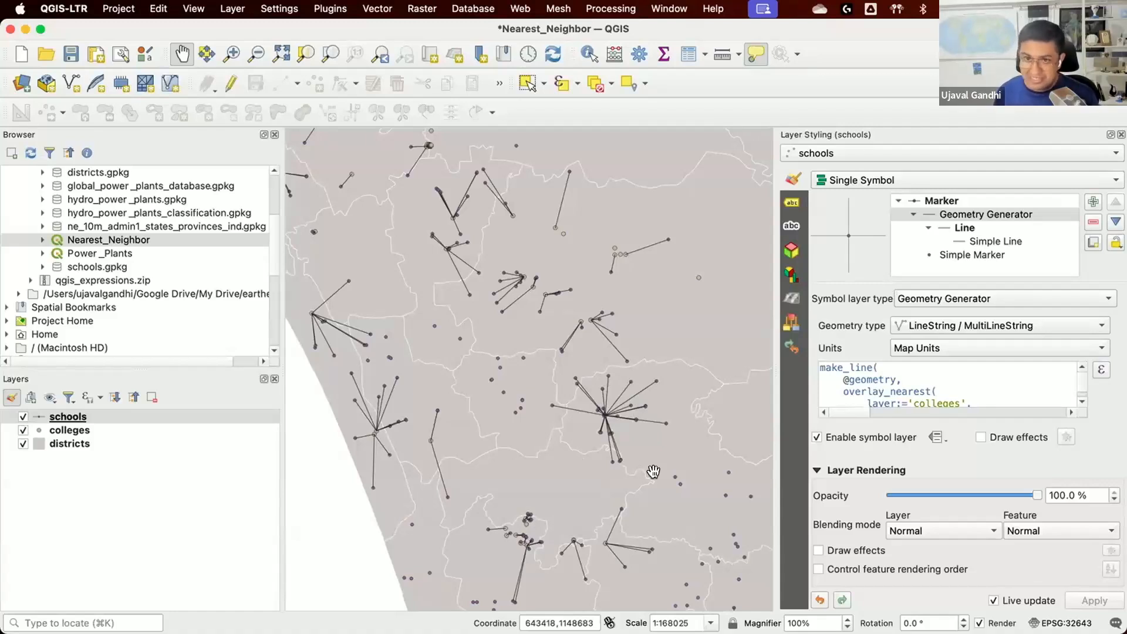
Step: Open the Nearest_Neighbor_CheckPoint1 project from the solutions folder without saving the current project, and select the schools symbol's Geometry Generator layer
scroll(135, 267, up, 5)
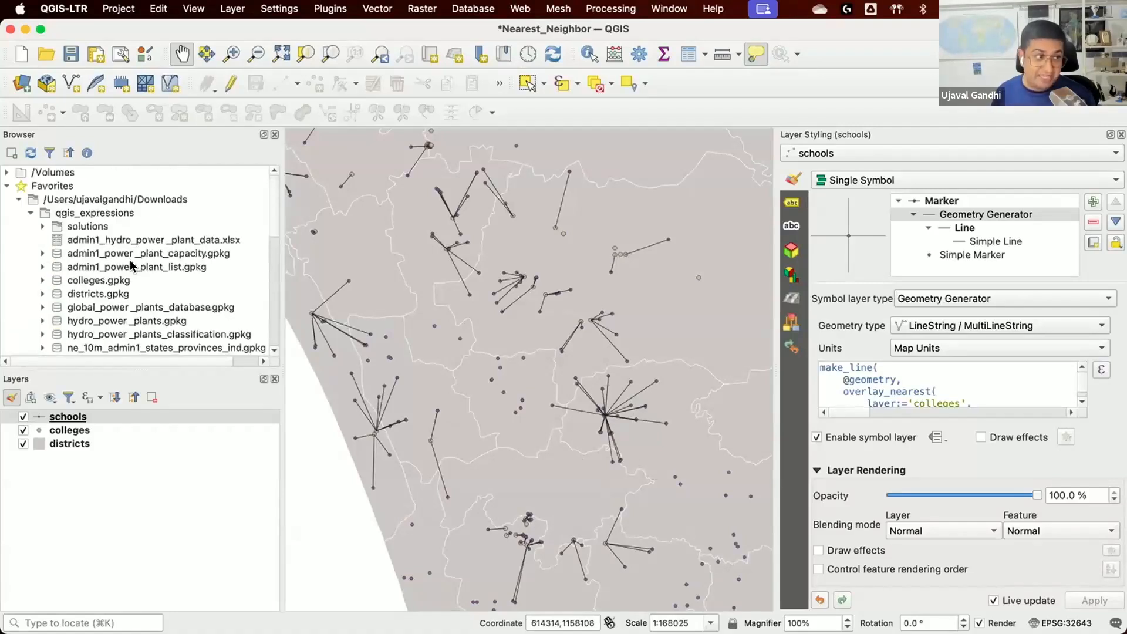
double_click(117, 226)
scroll(127, 249, down, 5)
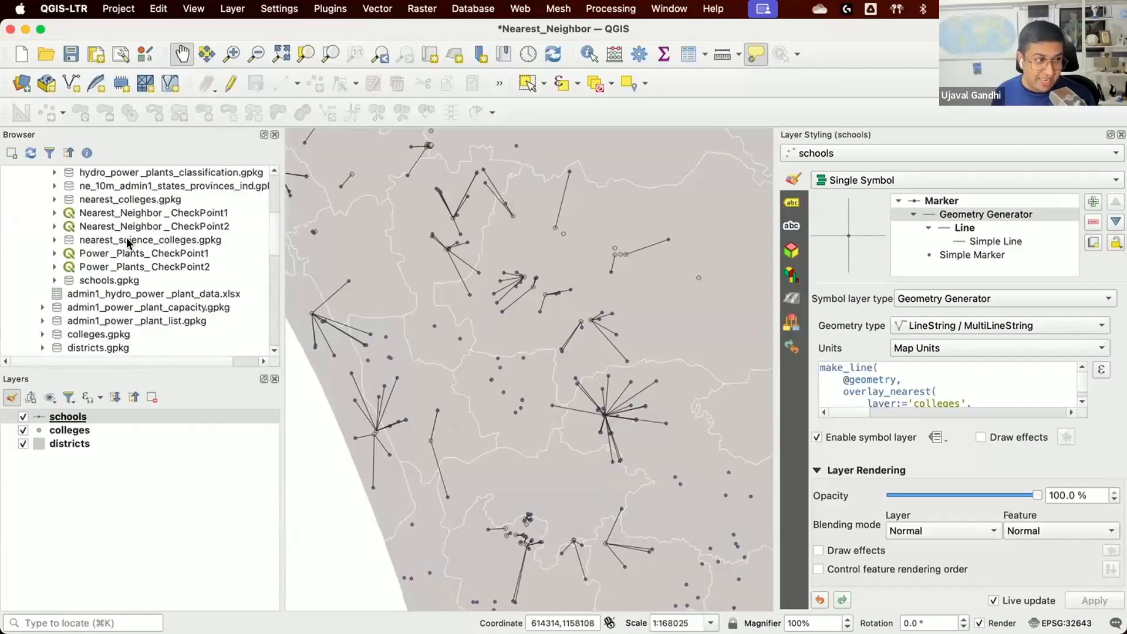
double_click(141, 212)
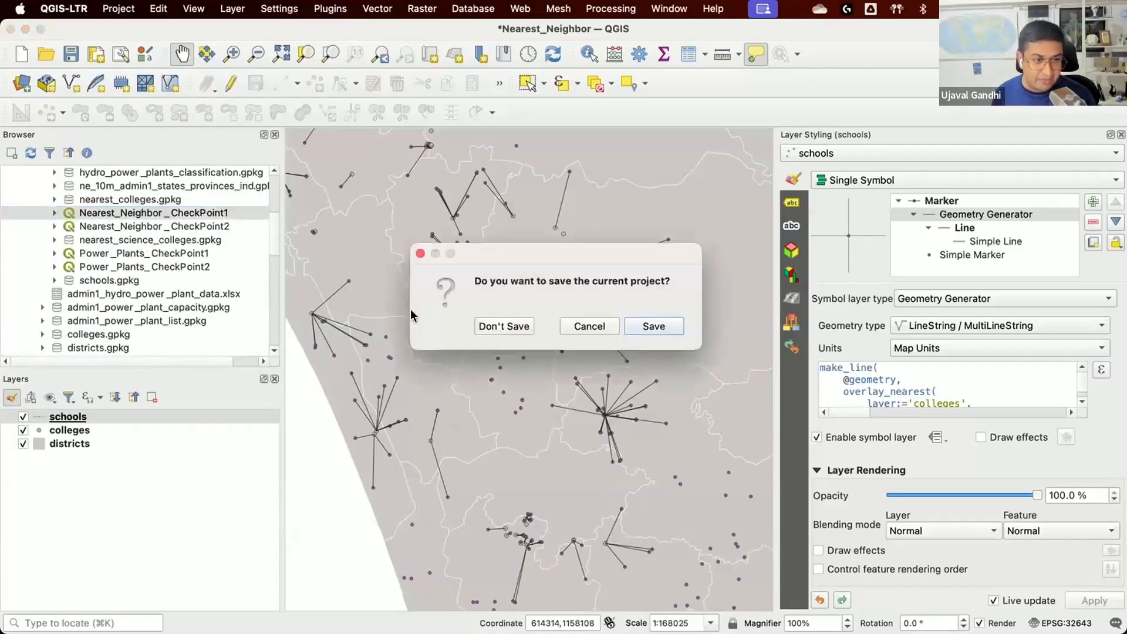
click(478, 326)
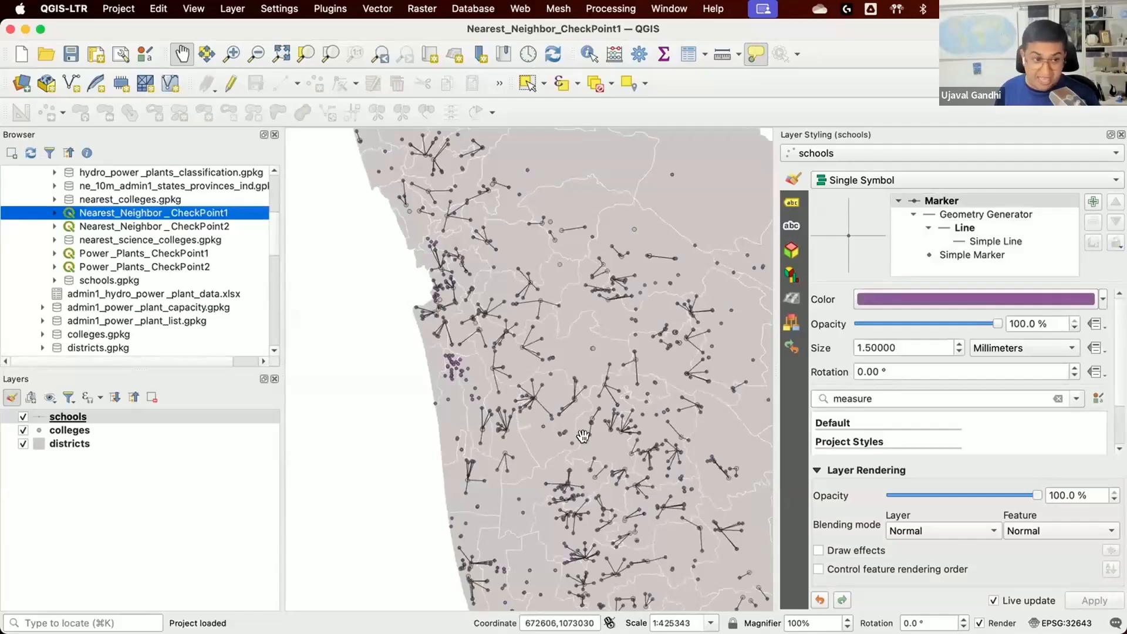
scroll(568, 417, up, 1)
click(1011, 214)
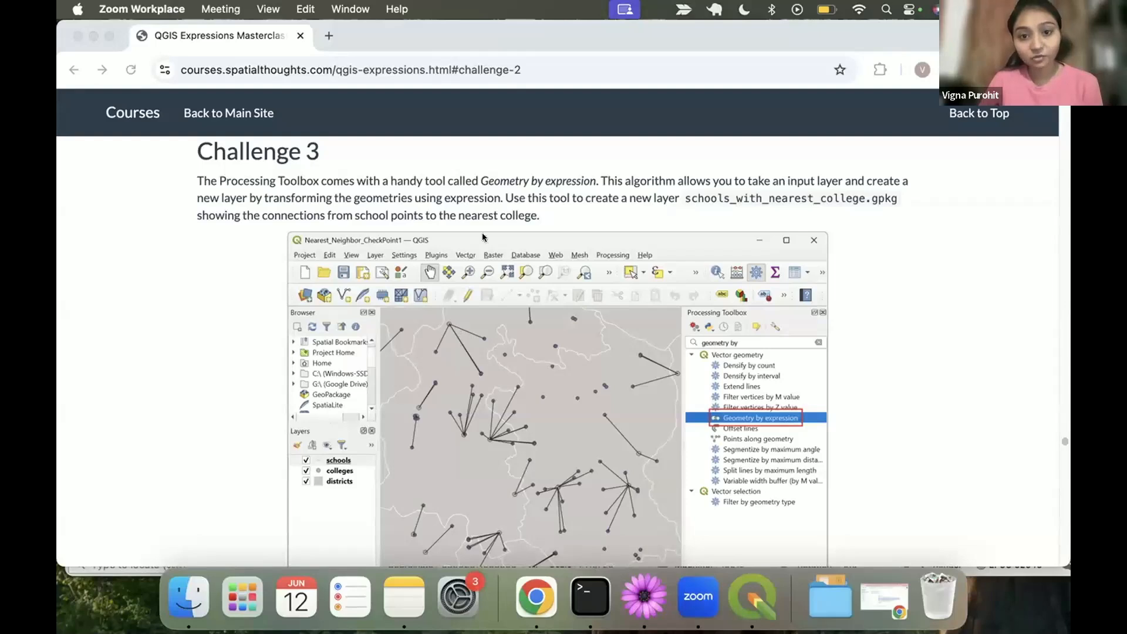
Step: In the Challenge 3 course text, highlight the tool name Geometry by expression and the output layer name schools_with_nearest_college.gpkg
click(479, 176)
drag(481, 179, 594, 178)
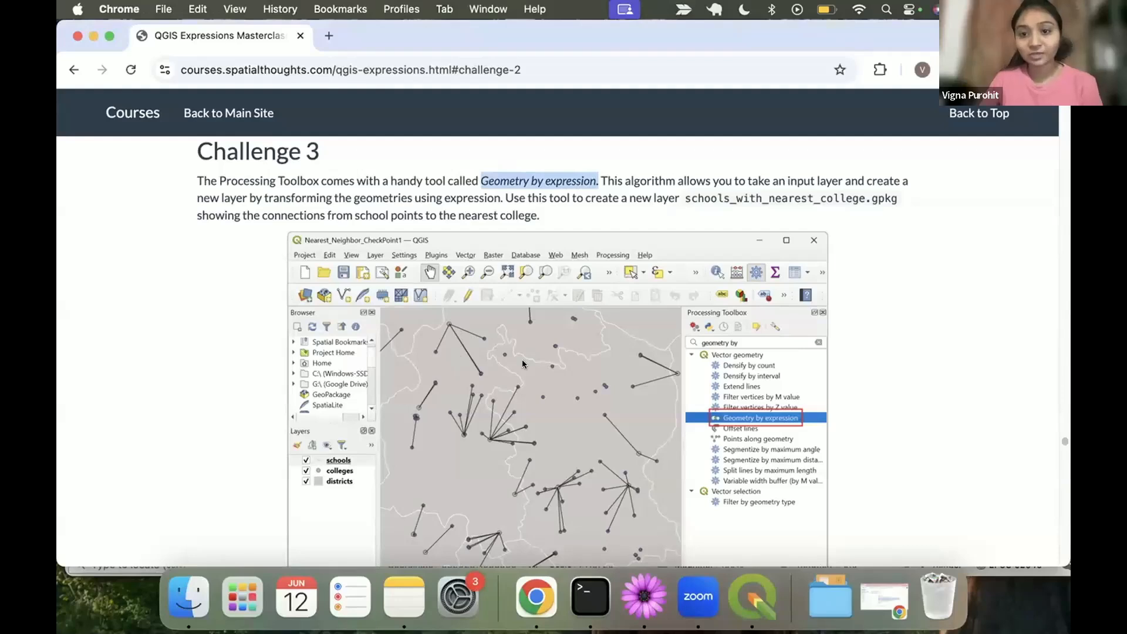
click(694, 186)
drag(720, 197, 861, 196)
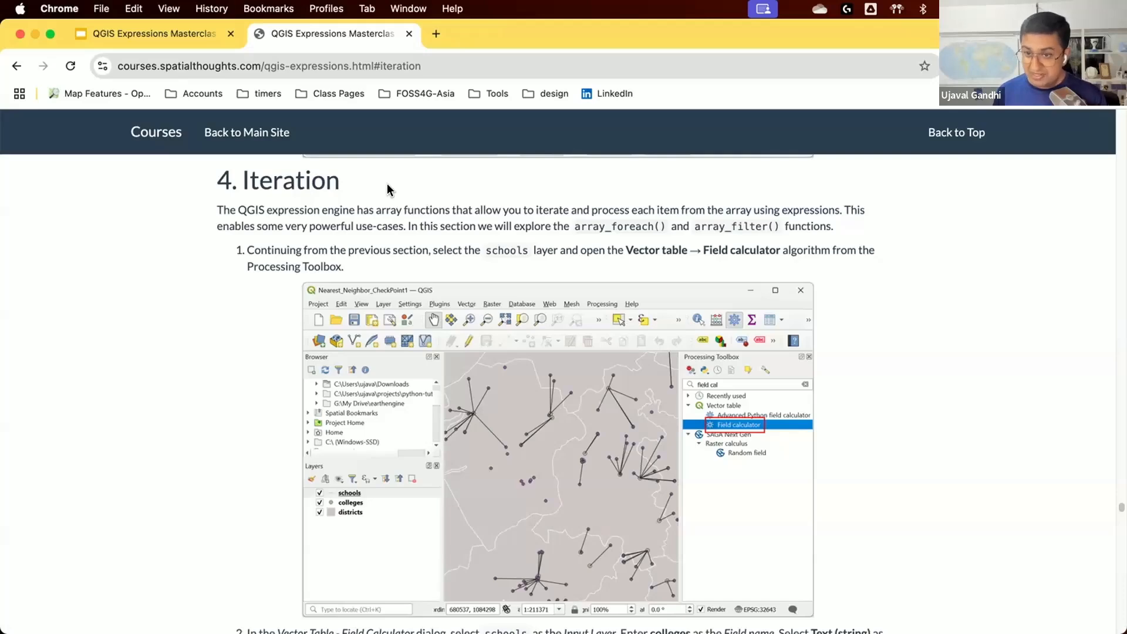
Step: Switch to the QGIS Expressions Masterclass presentation in Google Slides and start the slideshow from the Iteration slide
click(147, 33)
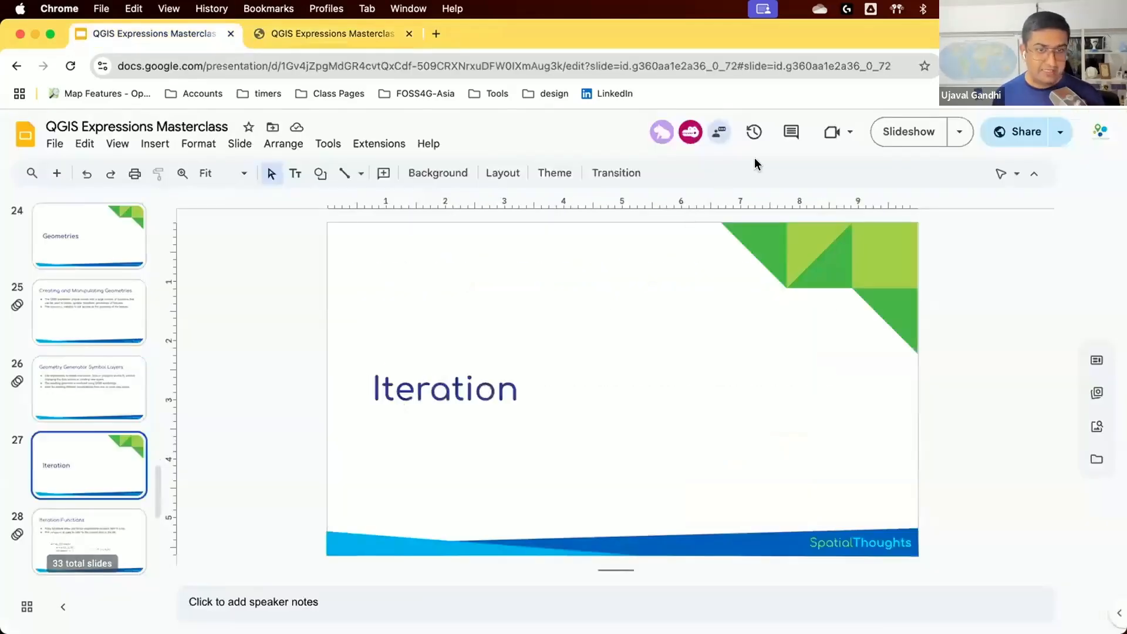
click(874, 133)
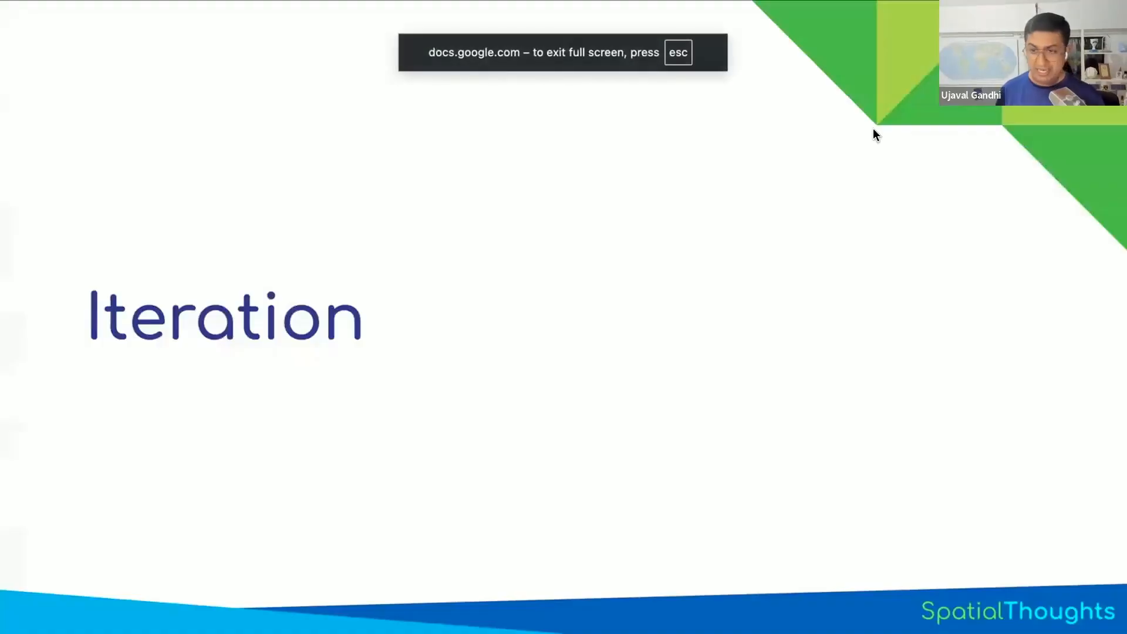
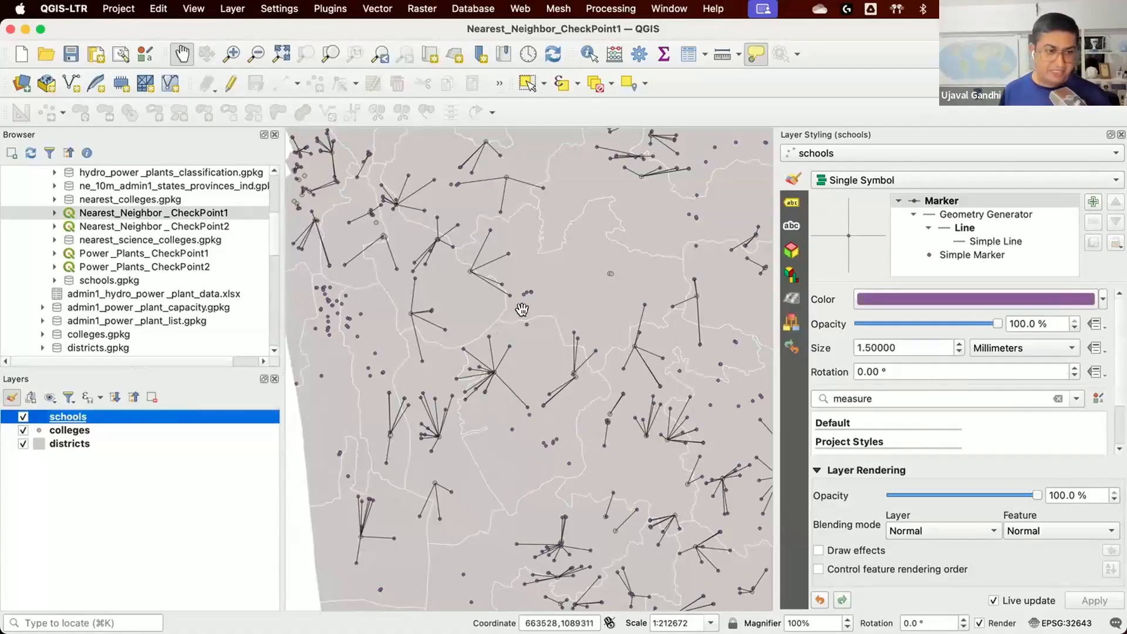
Step: Find the Field calculator processing algorithm and open it for the schools layer
scroll(520, 317, up, 1)
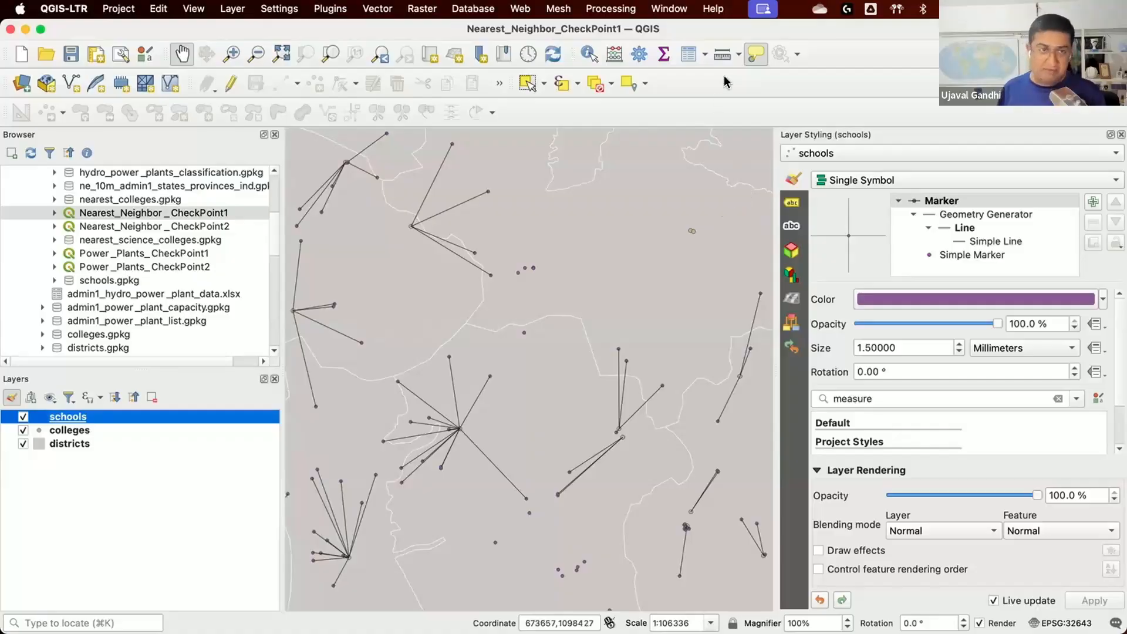
click(608, 8)
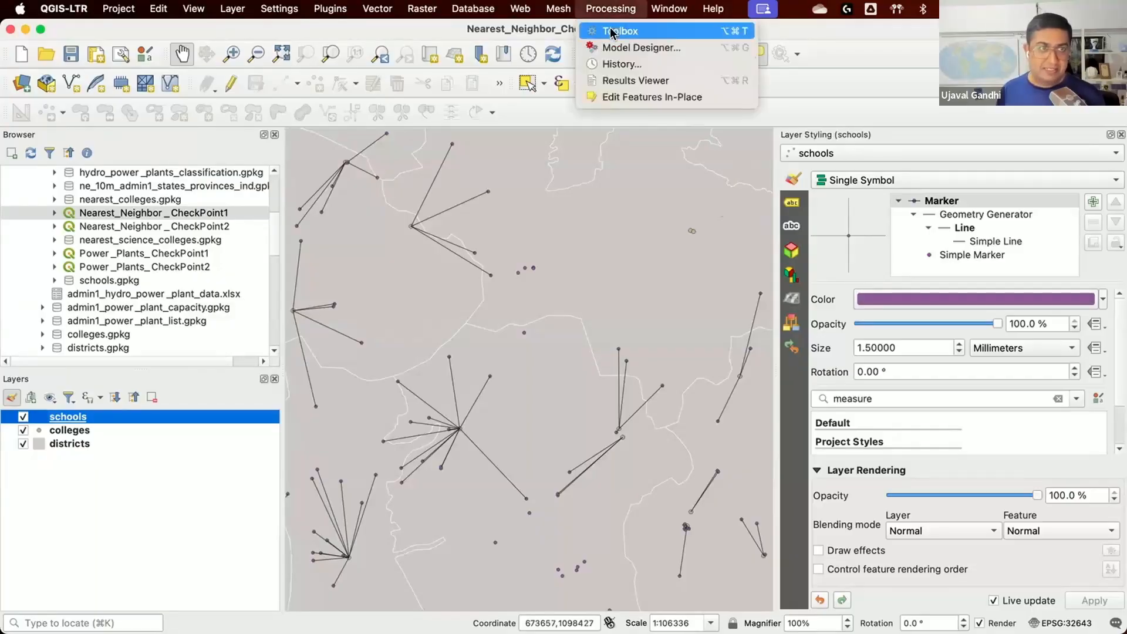
click(614, 31)
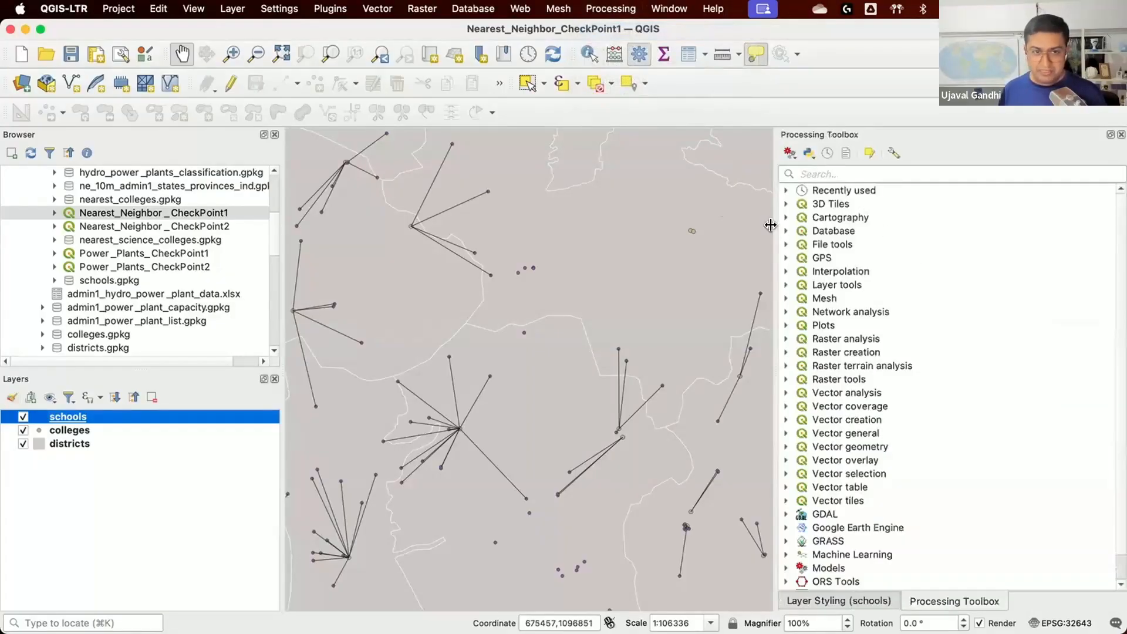
drag(775, 223, 898, 223)
click(922, 173)
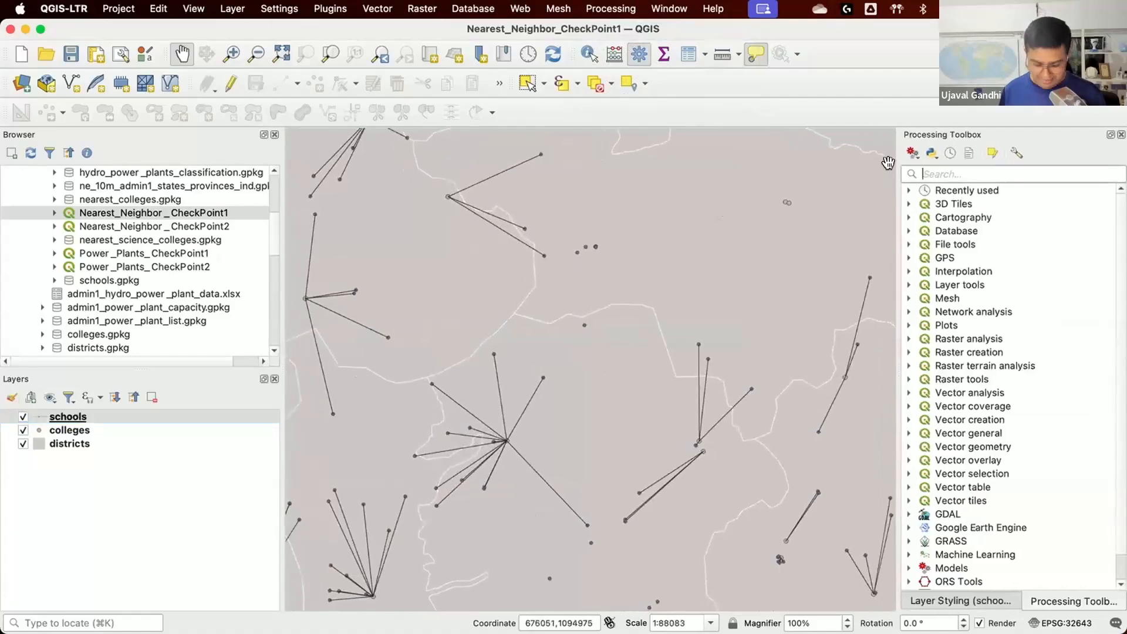
text(field cal)
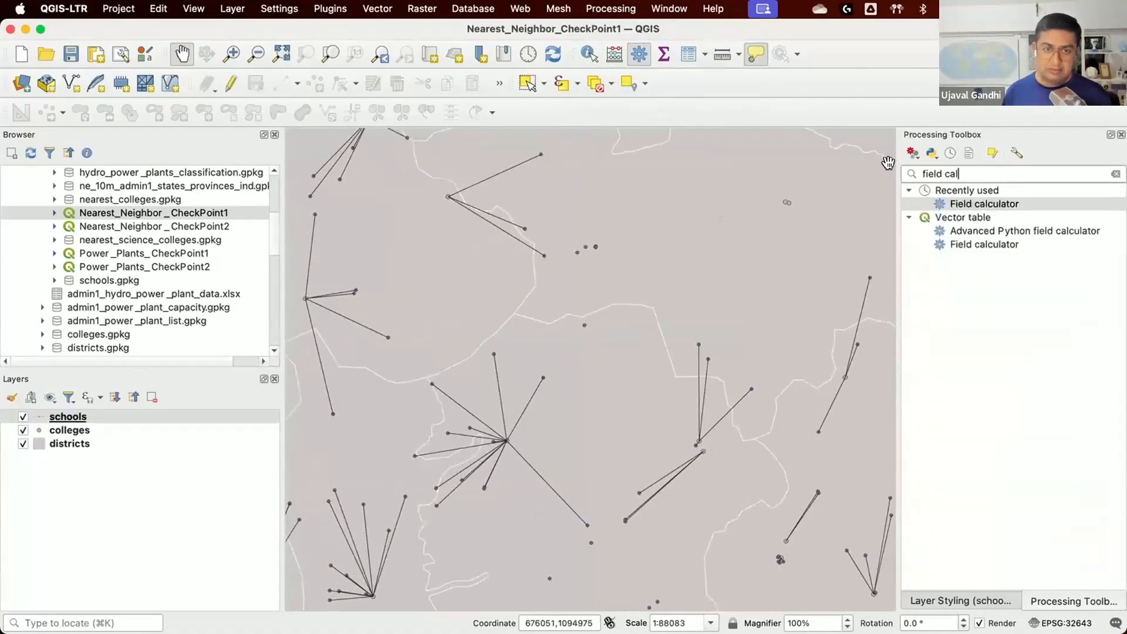
double_click(978, 243)
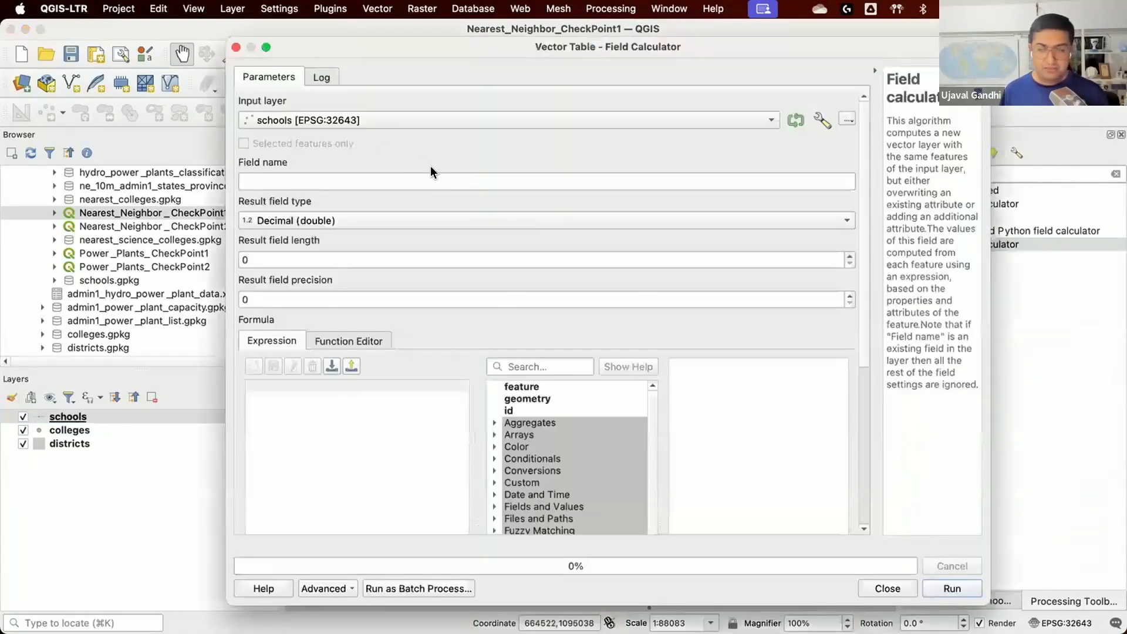
Step: Name the output field colleges and set its result type to Text (string)
click(416, 182)
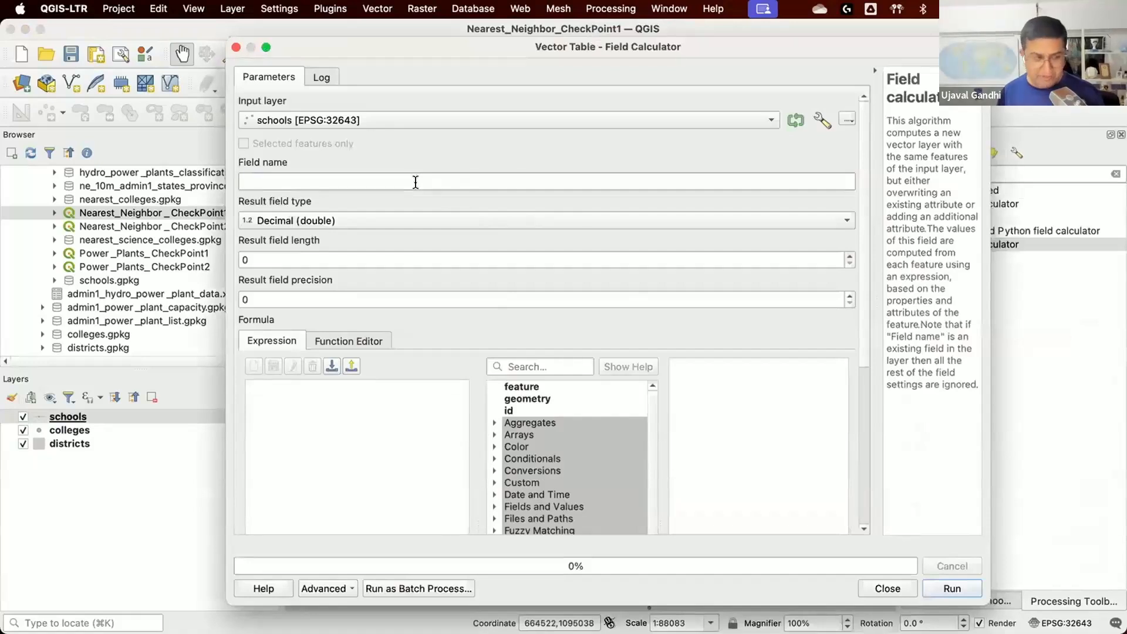
text(cole)
key(BackSpace)
text(lg)
key(BackSpace)
text(eges)
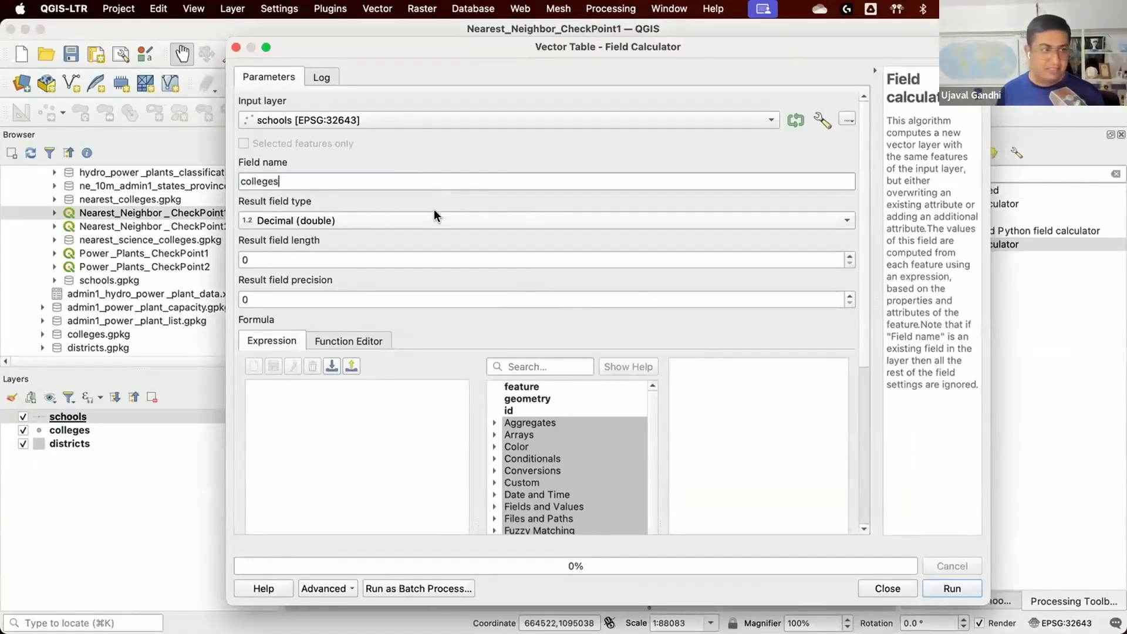
click(434, 218)
click(427, 257)
Step: Start the formula with an overlay_nearest call that has the argument layer:='colleges'
click(367, 392)
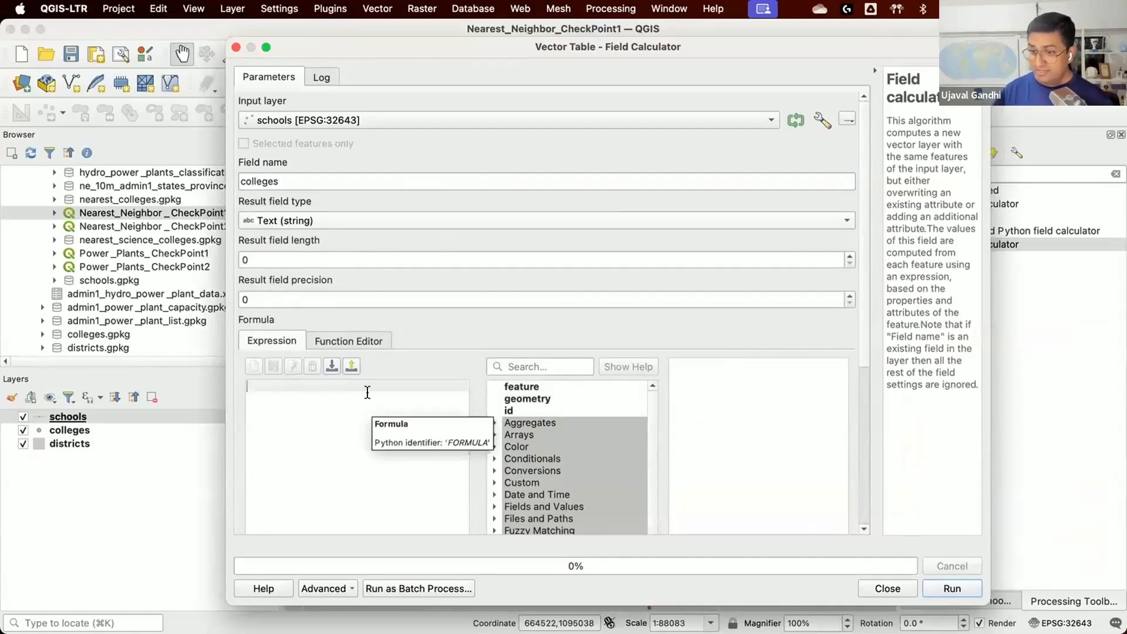
text(o)
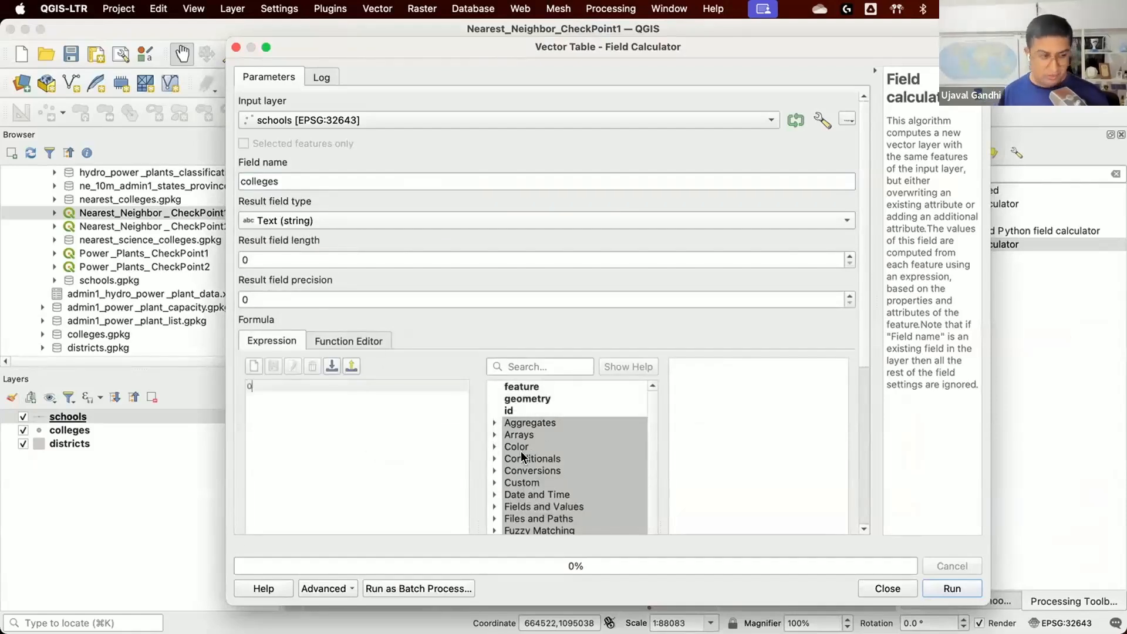
text(ver)
key(Down)
key(Down)
key(Down)
key(Down)
key(Down)
key(Down)
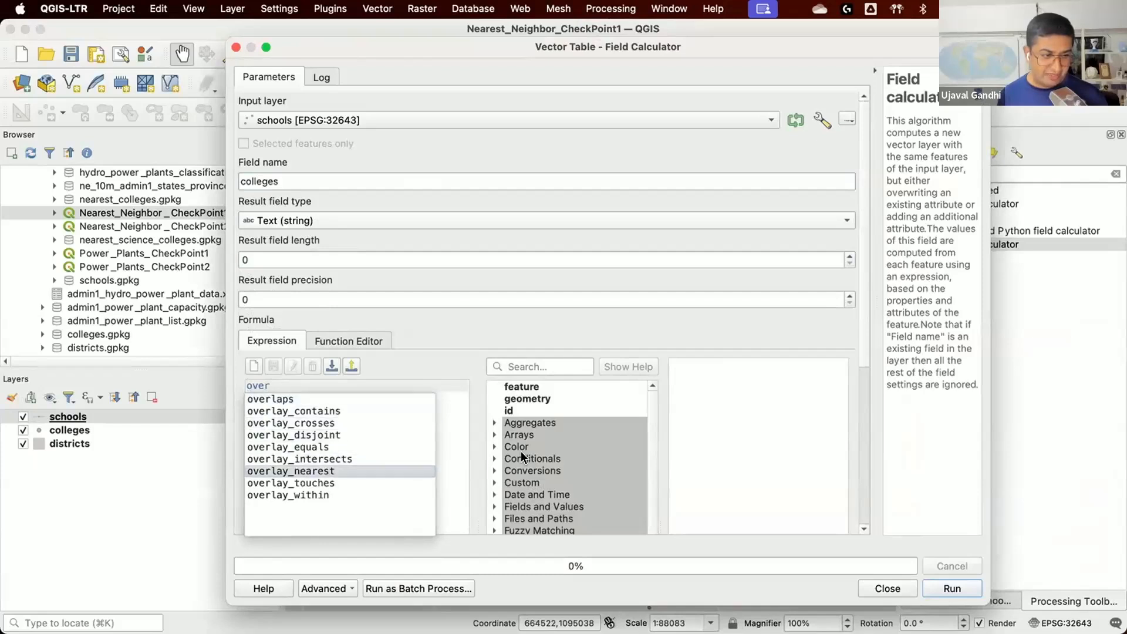
key(Return)
key(Return)
text(layer:=')
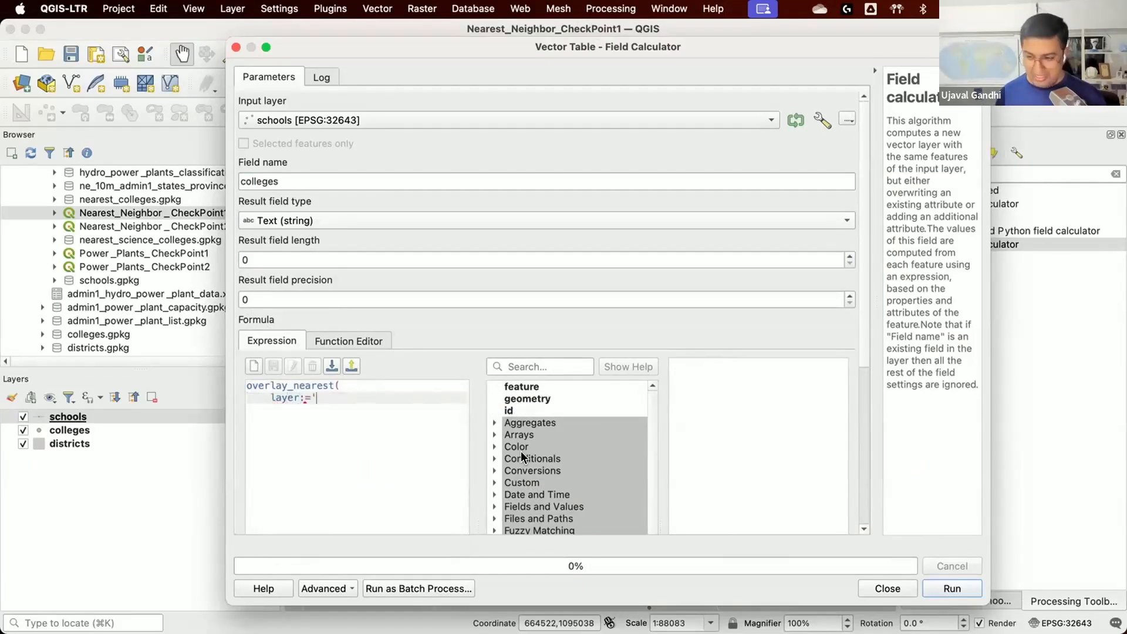
text(colleges',)
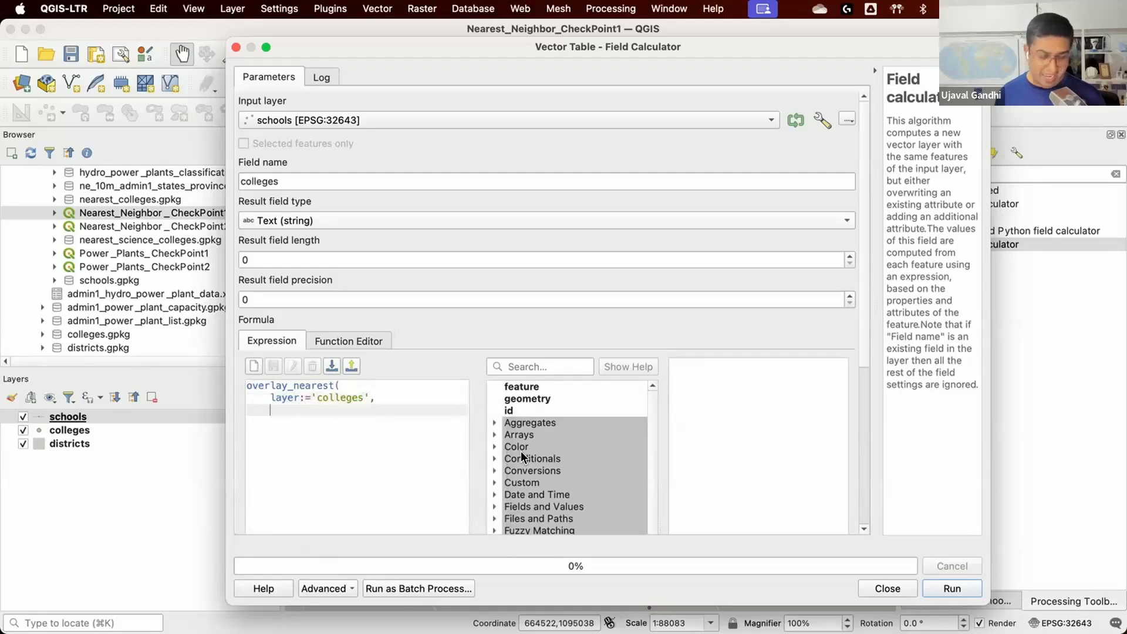
Step: Add an expression:= argument with the field name collegenames on a new line of the overlay_nearest call
key(Return)
text(expression:=)
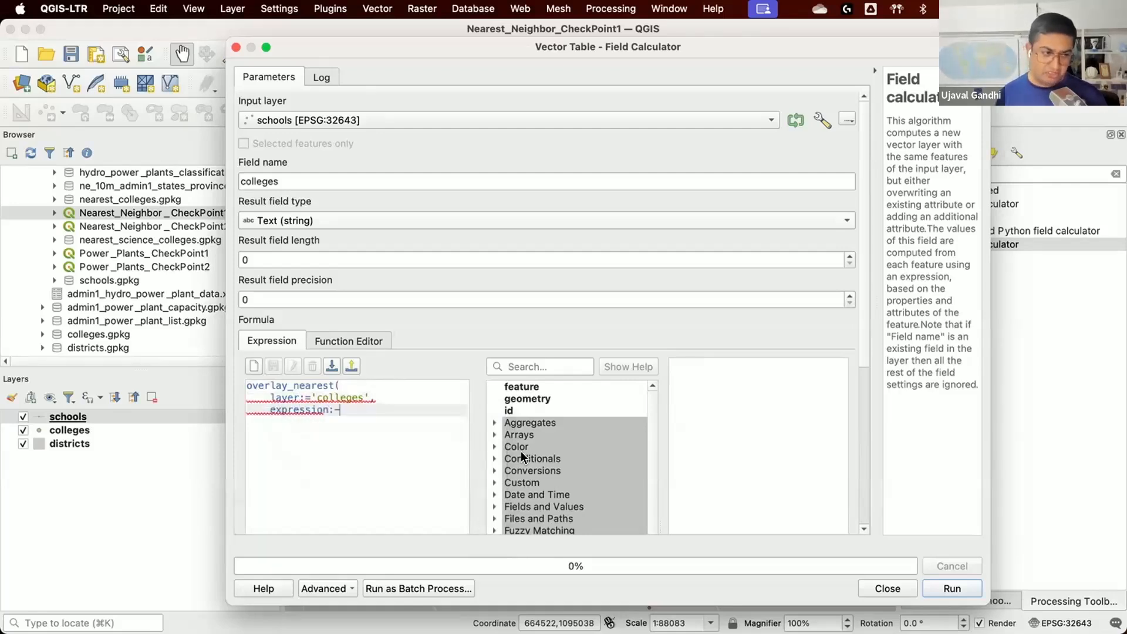
text('collegenames",)
key(Return)
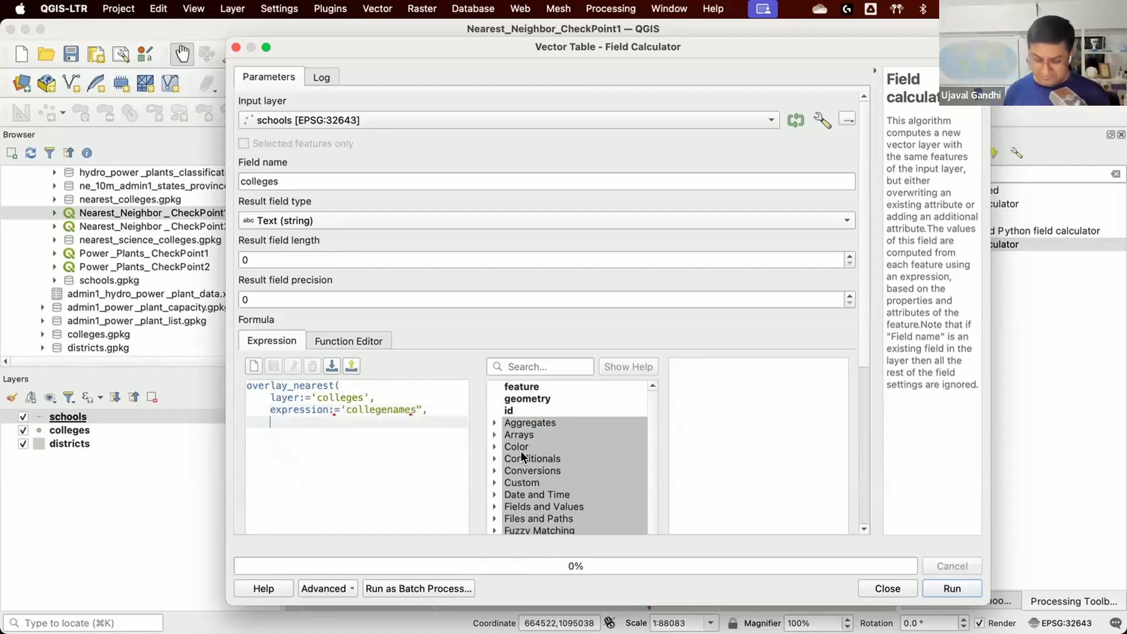
Step: Add max_distance:=5000 and limit:=-1 on separate lines and close the overlay_nearest call with an unindented parenthesis
text(max_)
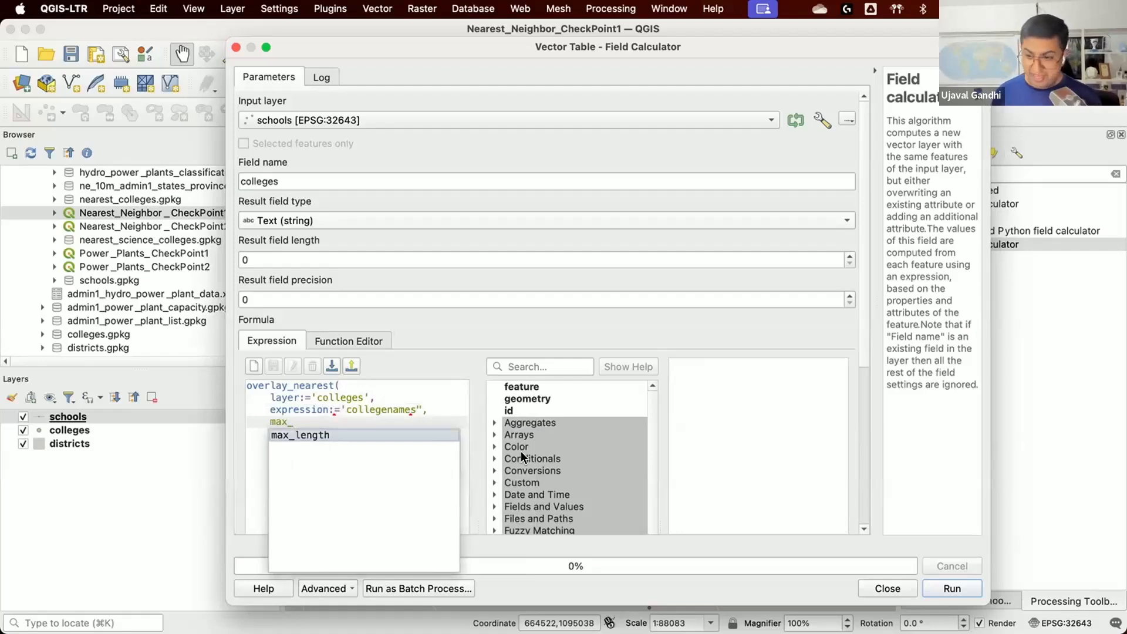
text(distance)
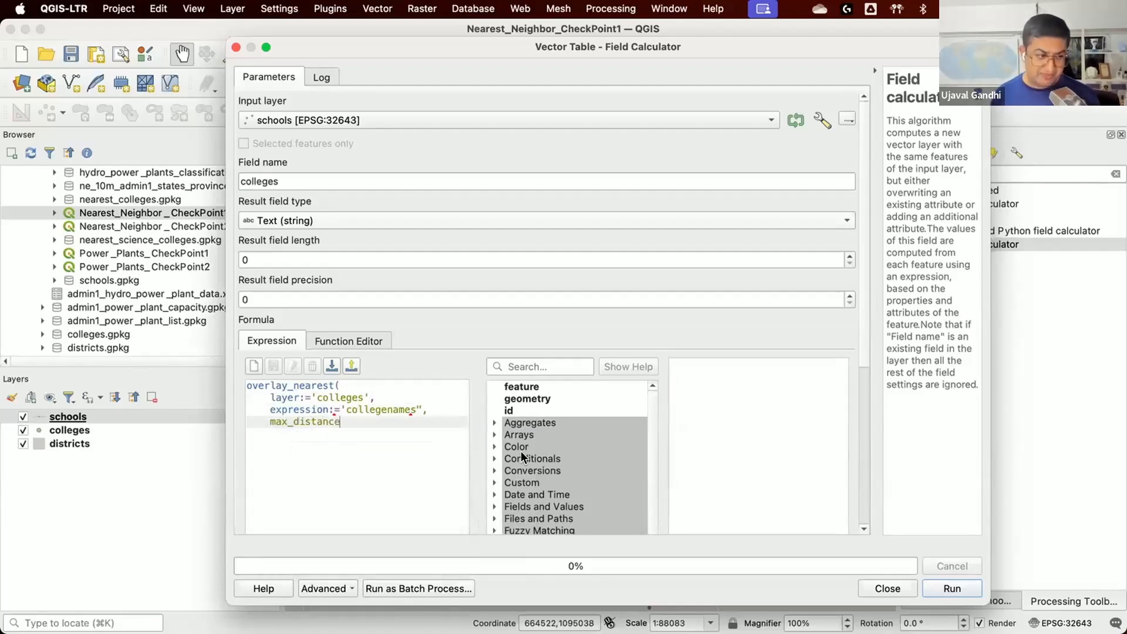
text(:=5000,)
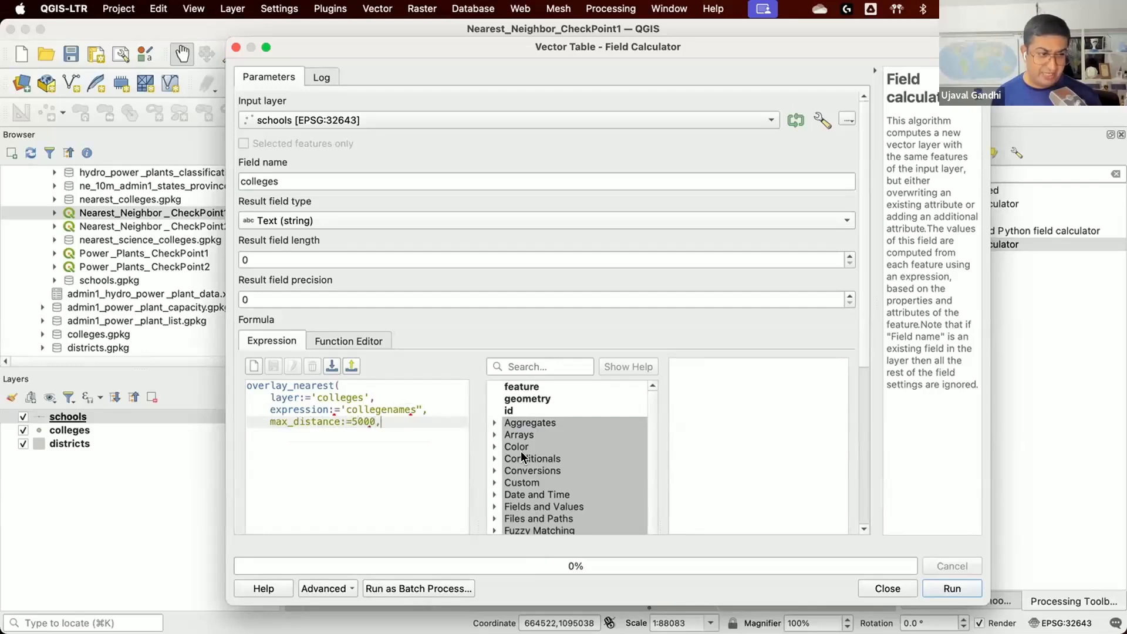
key(Return)
text(limit:=)
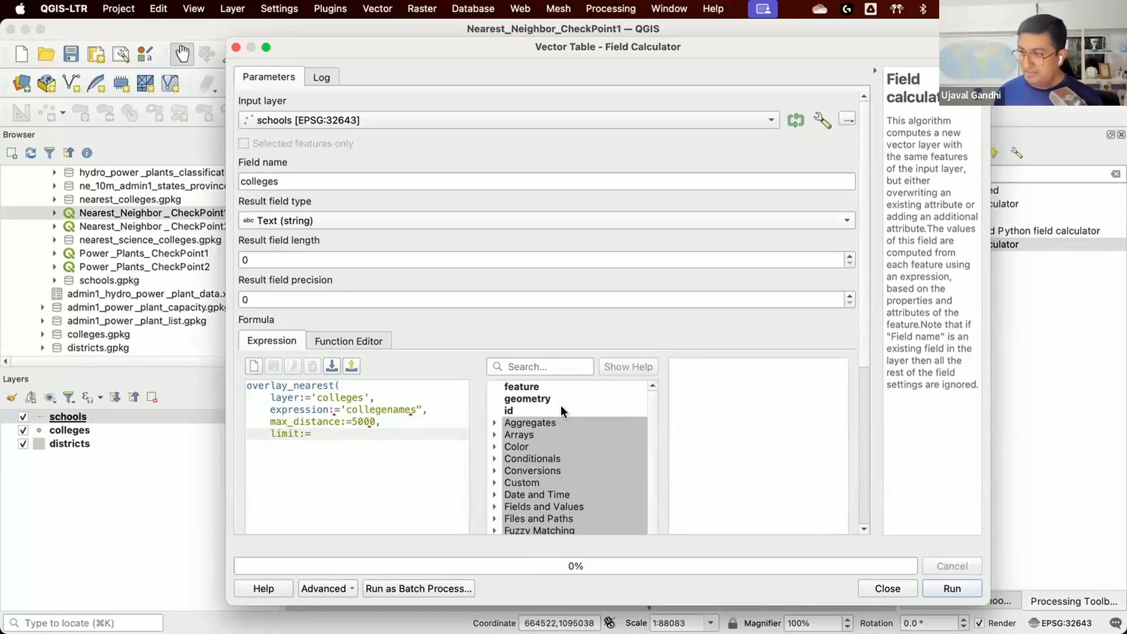
click(359, 432)
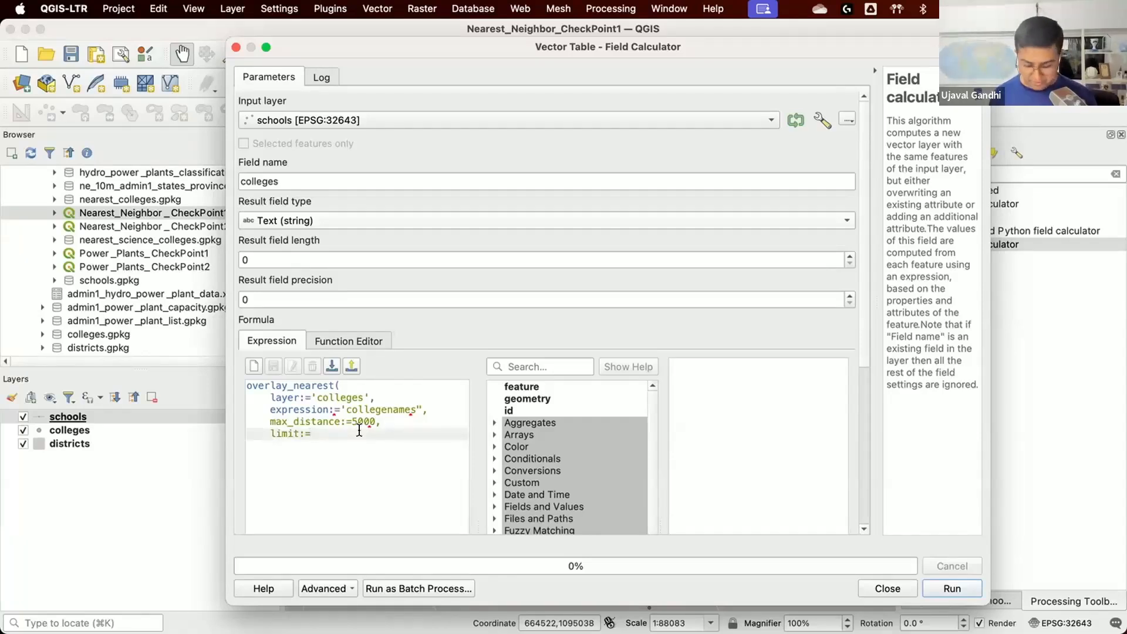
text(-1)
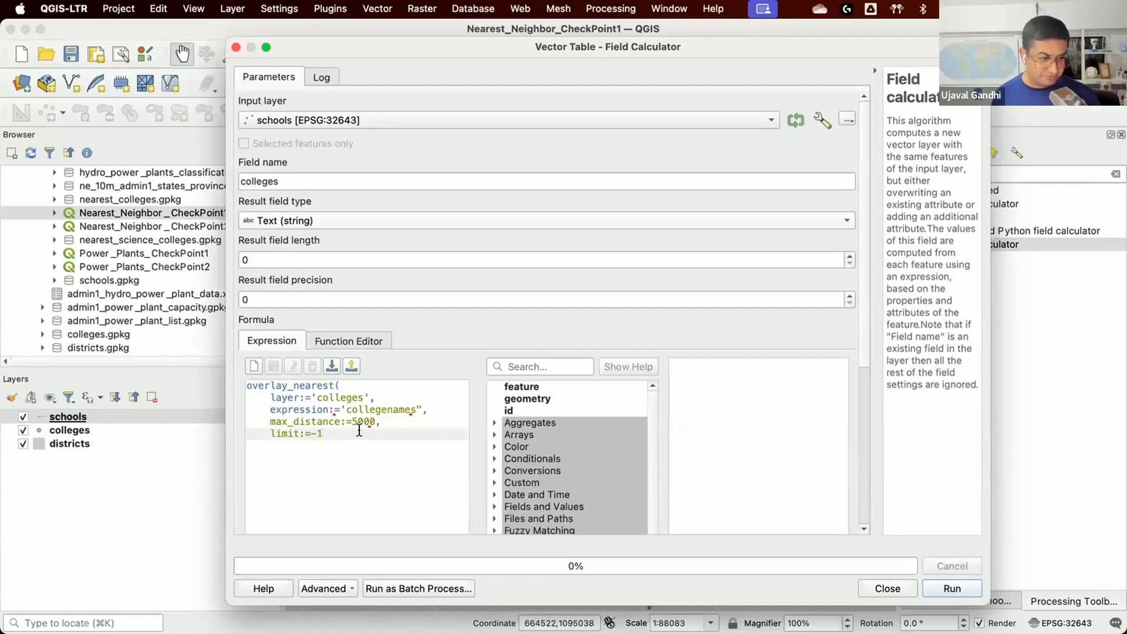
key(Return)
text())
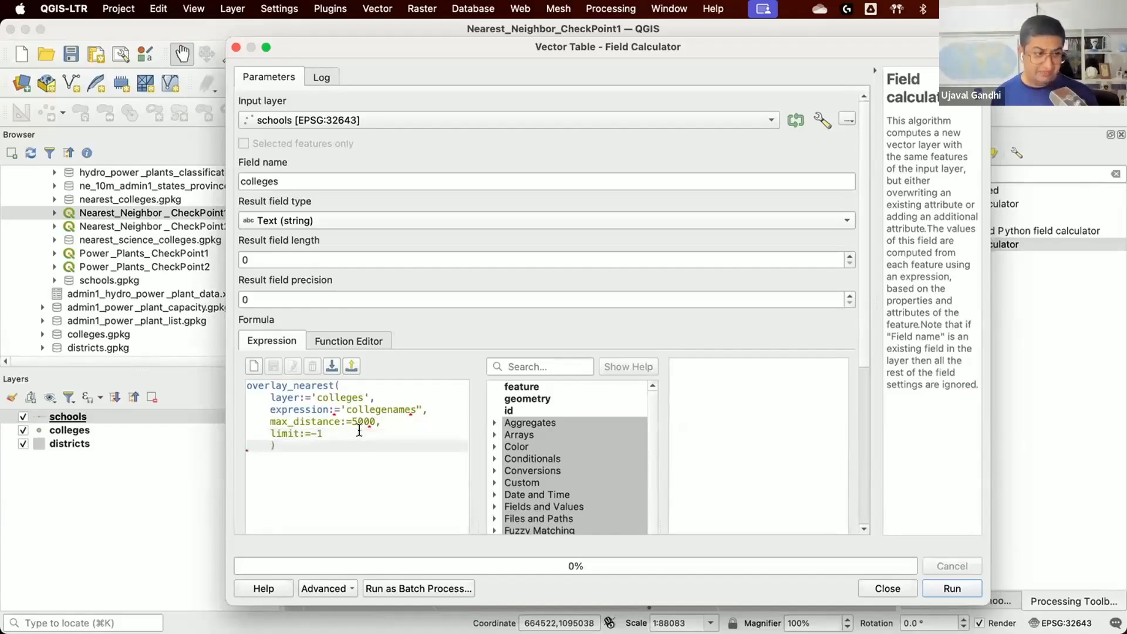
key(BackSpace)
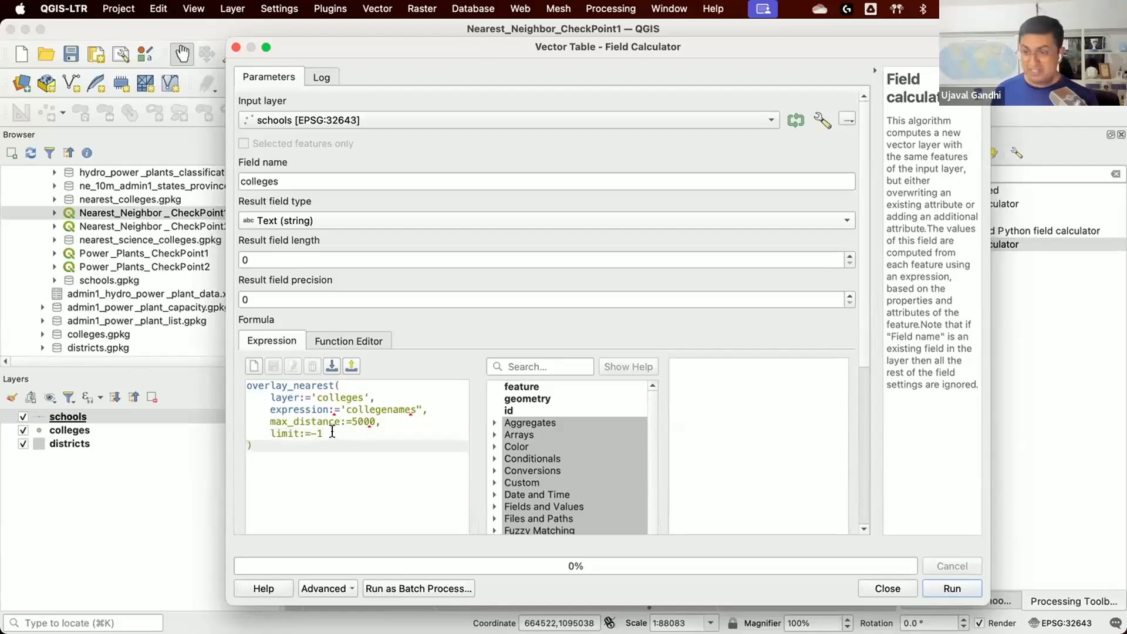
Step: Replace the single quote before collegenames with a double quote
mouse_move(329, 430)
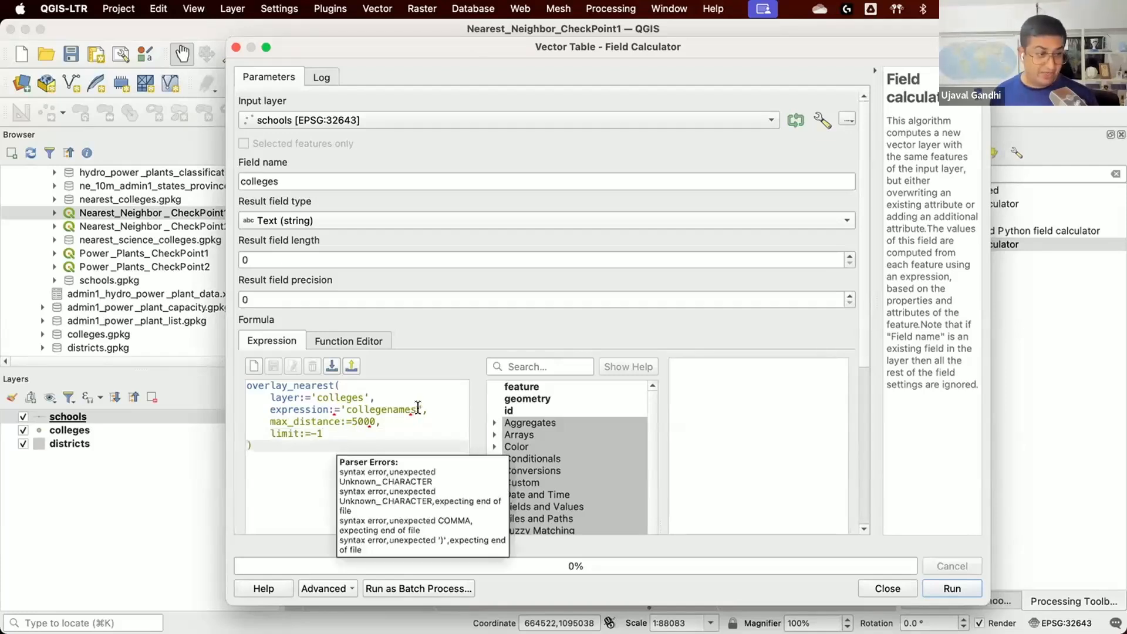
click(345, 407)
key(BackSpace)
text(")
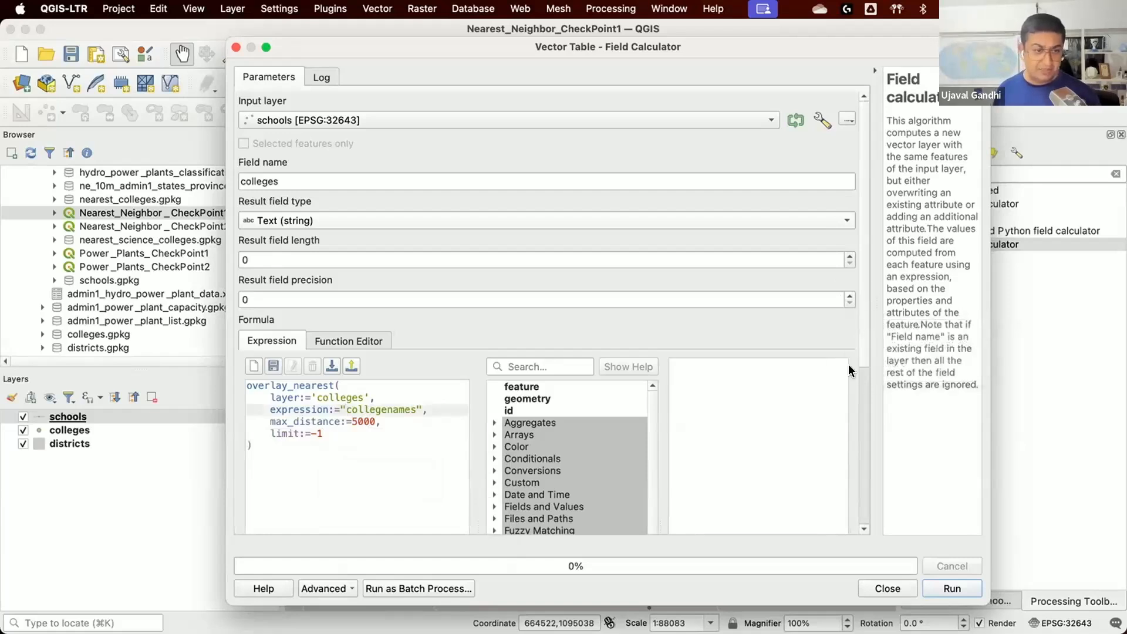
Step: Preview the formula on several schools and correct the field reference to "collegename"
scroll(849, 363, down, 5)
scroll(842, 412, down, 1)
click(460, 466)
click(459, 467)
click(459, 467)
click(416, 206)
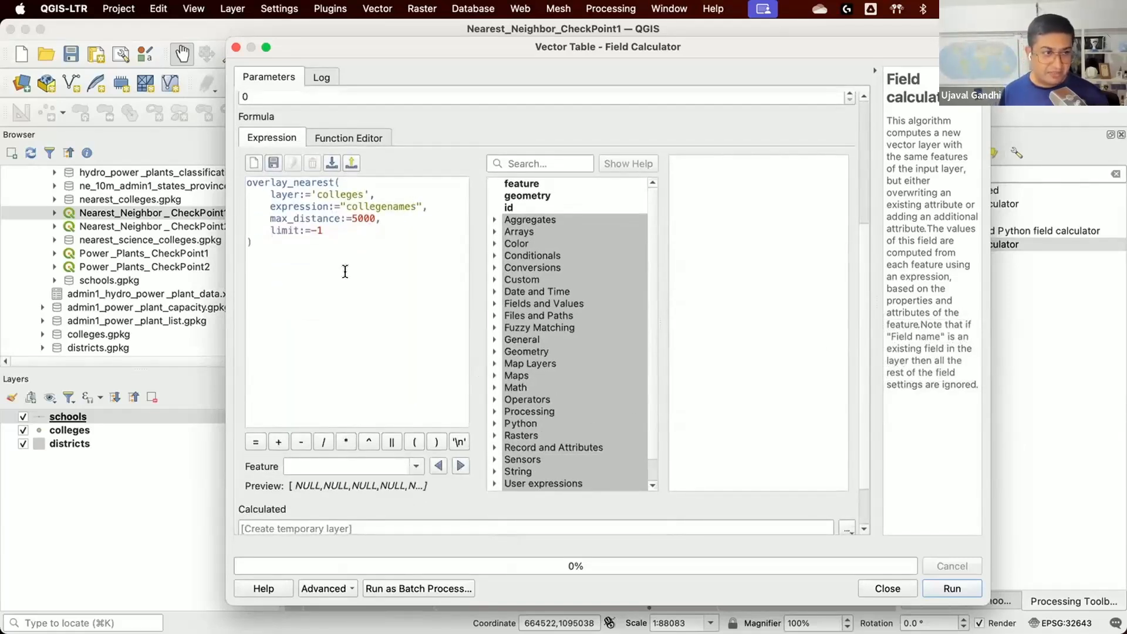
key(BackSpace)
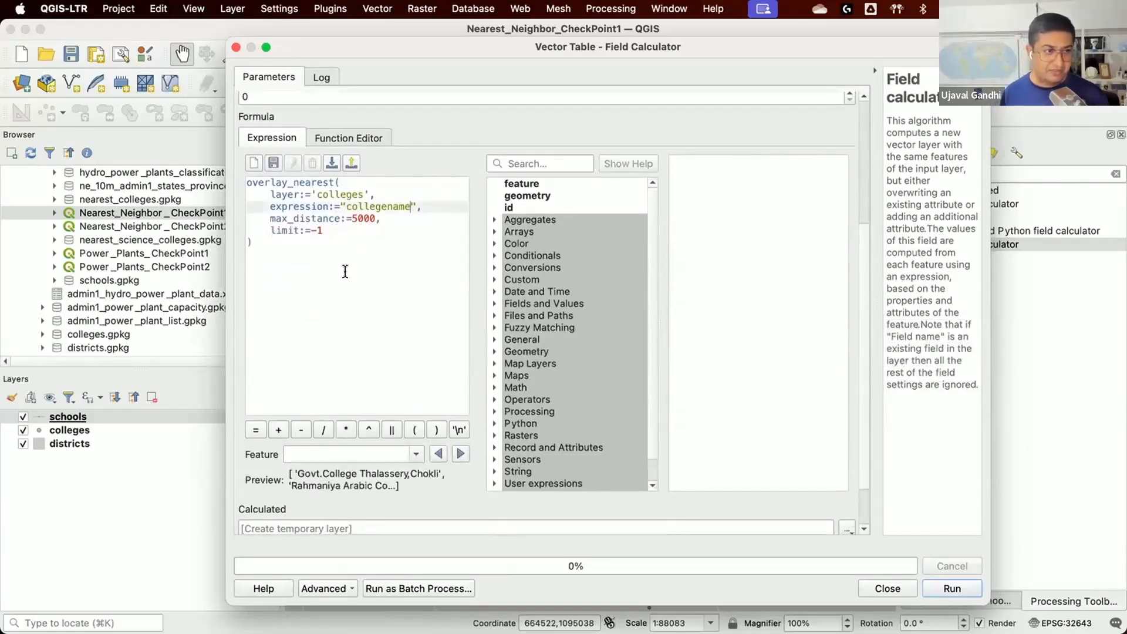
click(461, 450)
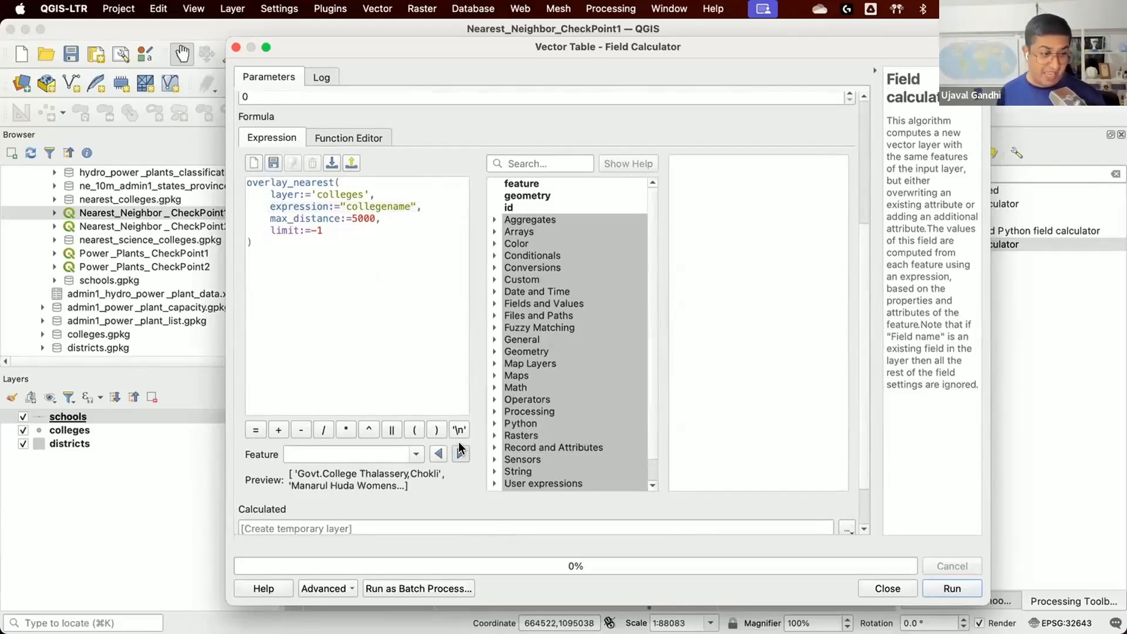
click(459, 448)
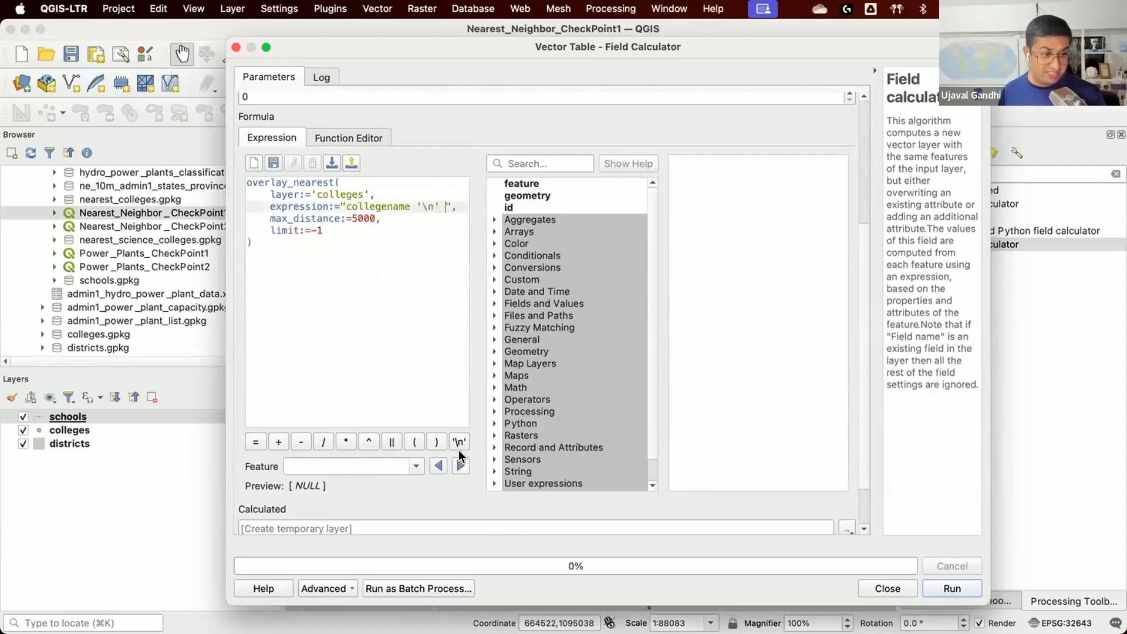
click(436, 211)
key(BackSpace)
key(BackSpace)
key(BackSpace)
key(BackSpace)
key(BackSpace)
key(BackSpace)
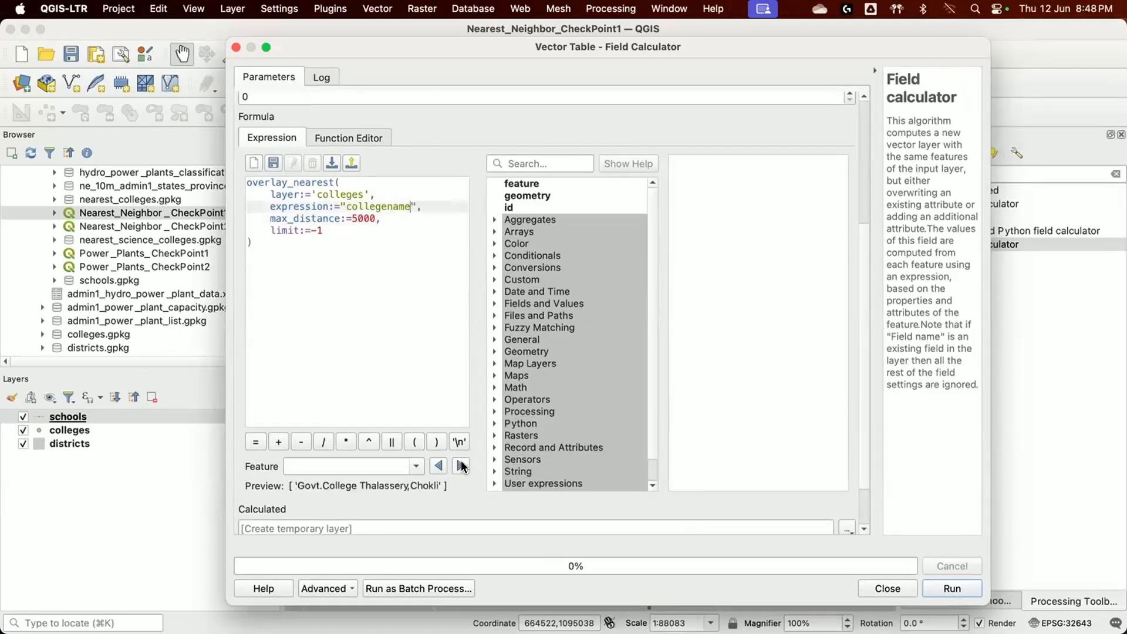
Step: Step through several schools in the formula preview and highlight the first college name in the resulting array
click(462, 463)
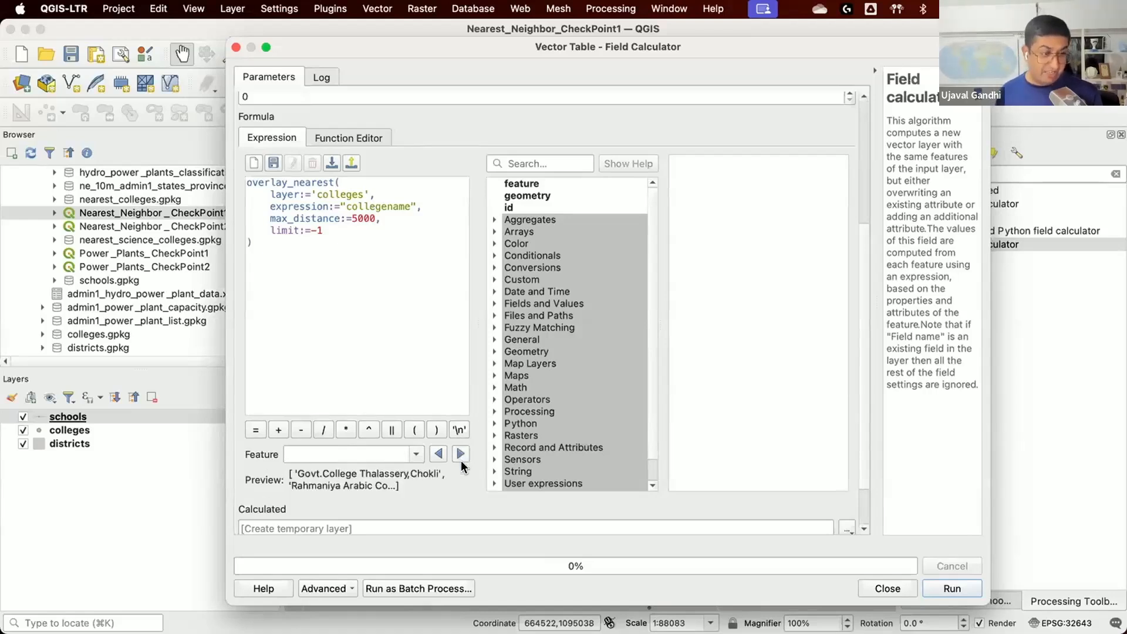
click(460, 455)
click(459, 454)
click(455, 453)
click(457, 454)
click(459, 453)
click(459, 454)
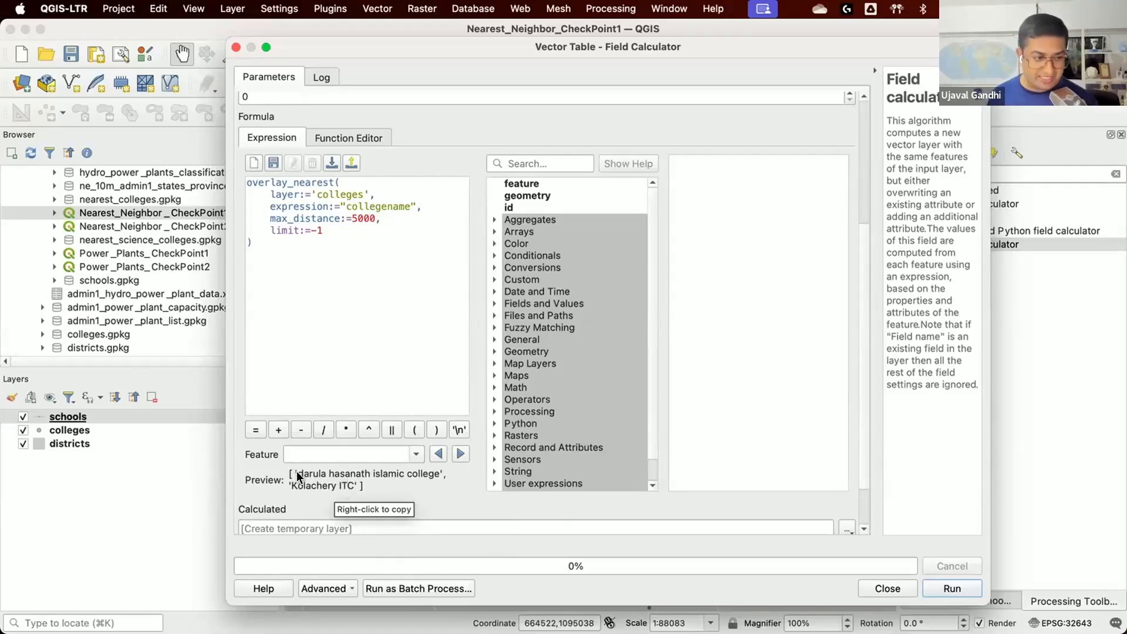
drag(297, 475, 437, 477)
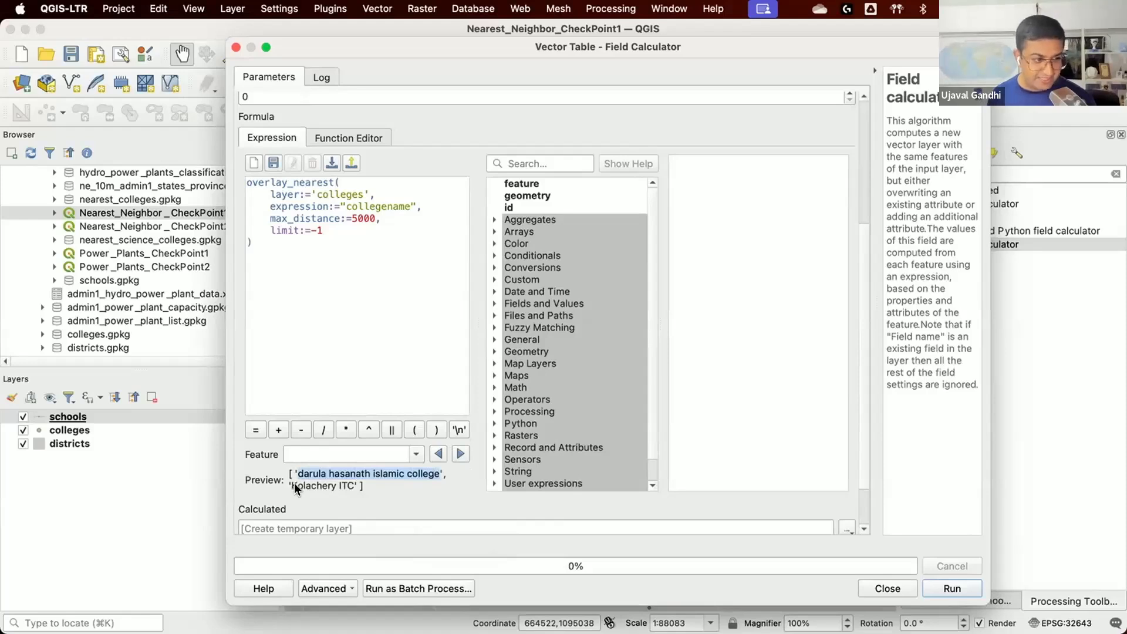
click(339, 473)
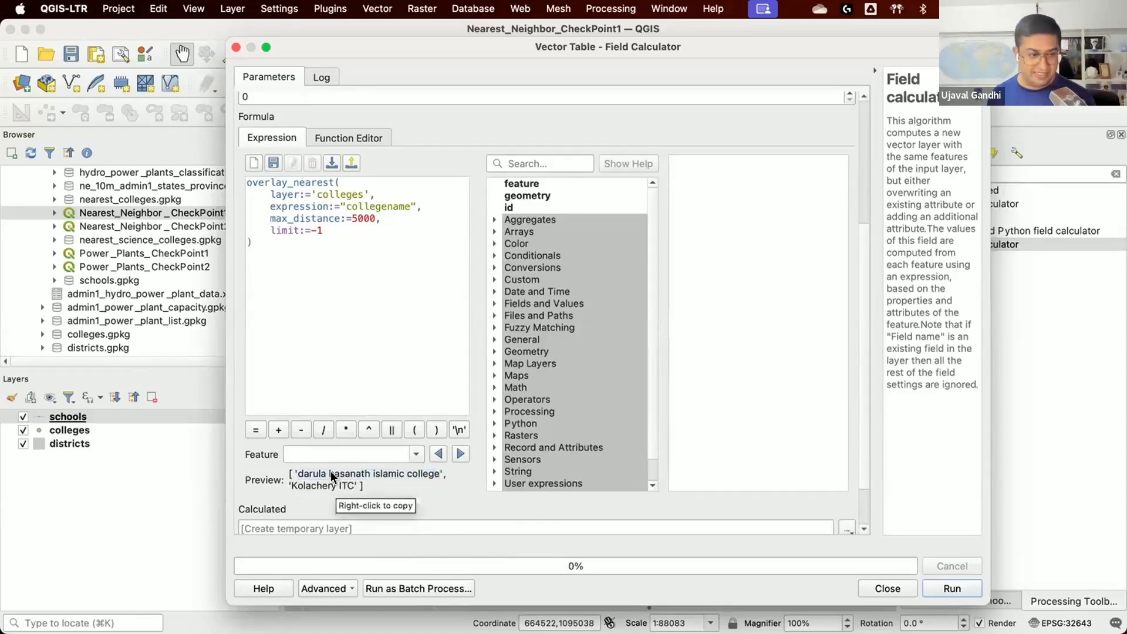
Step: Search the expression function list for "uppe" and view the help for the upper string function
key(super+a)
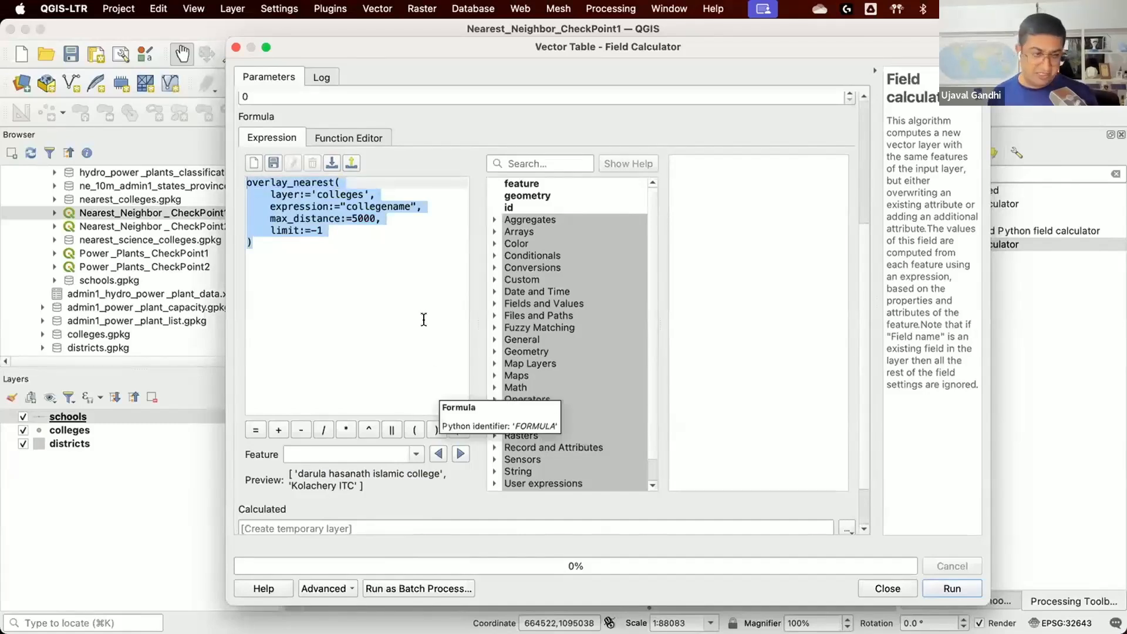
click(531, 157)
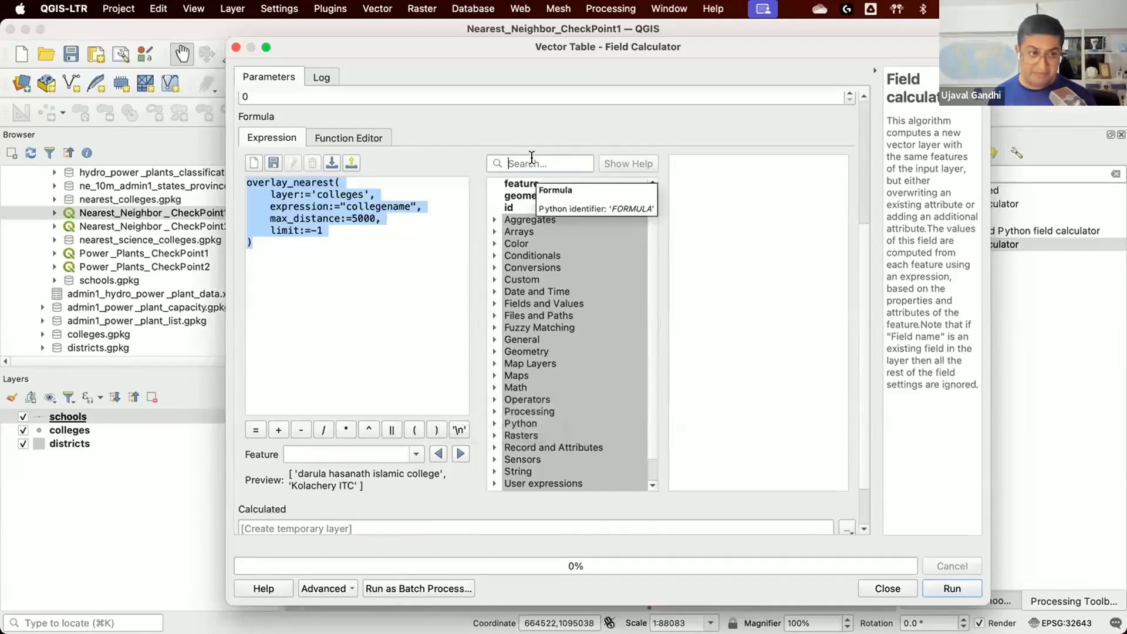
text(tile)
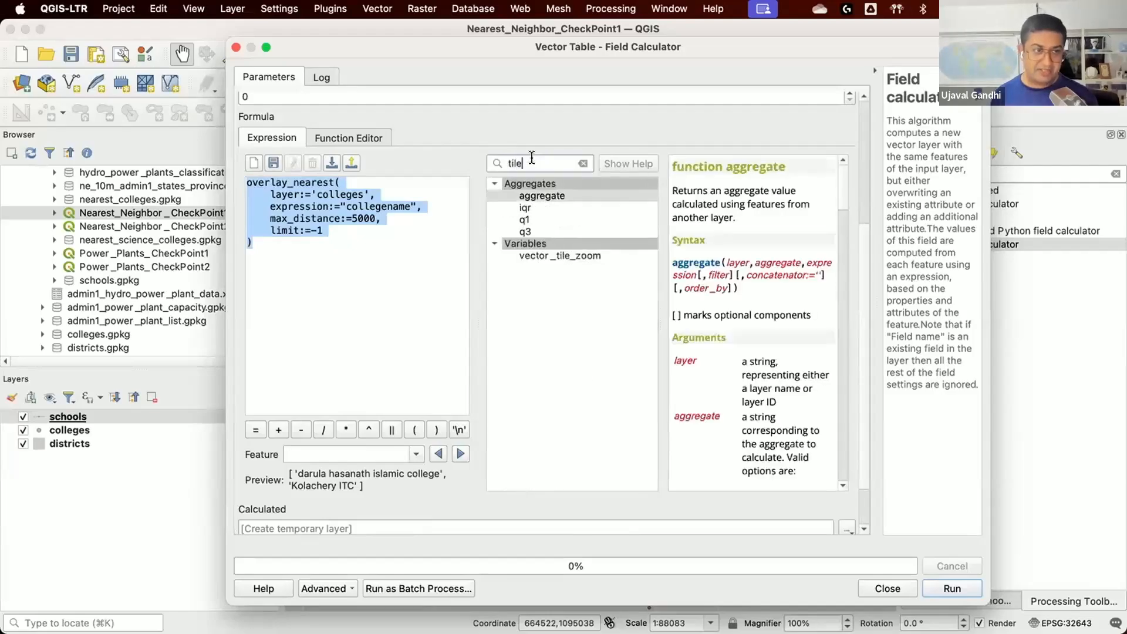
key(BackSpace)
key(BackSpace)
key(BackSpace)
key(BackSpace)
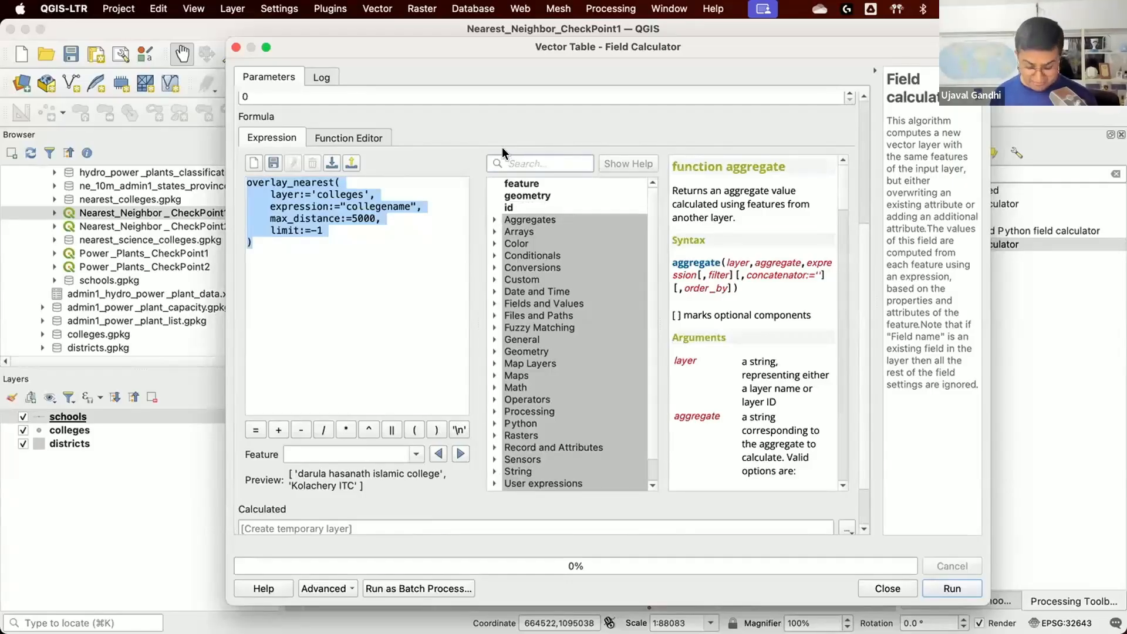
text(uppe)
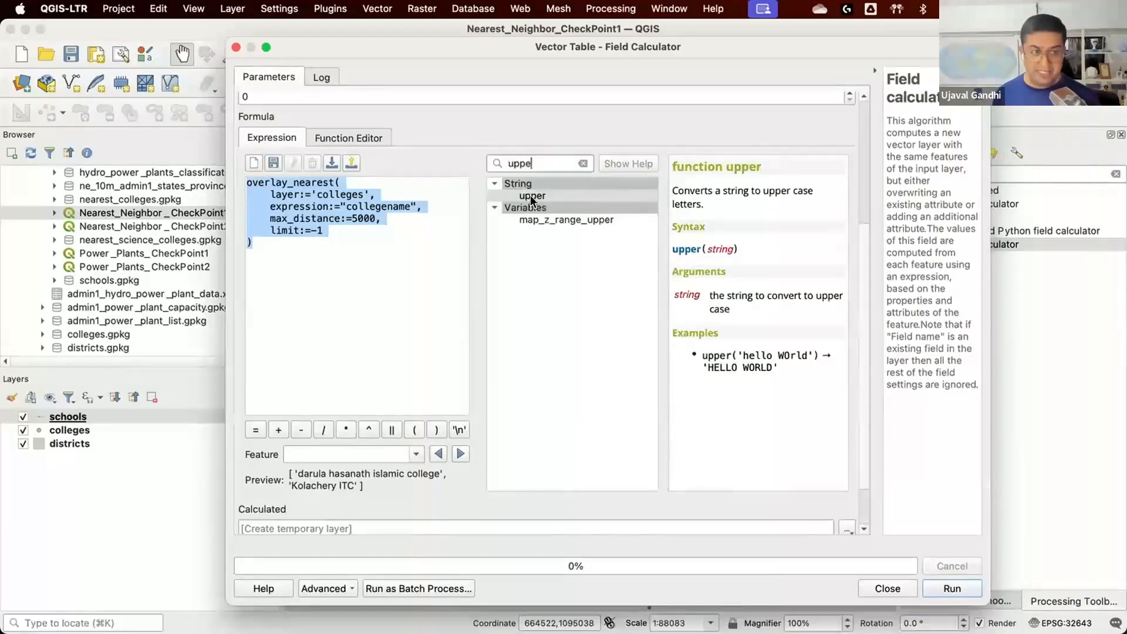
click(533, 197)
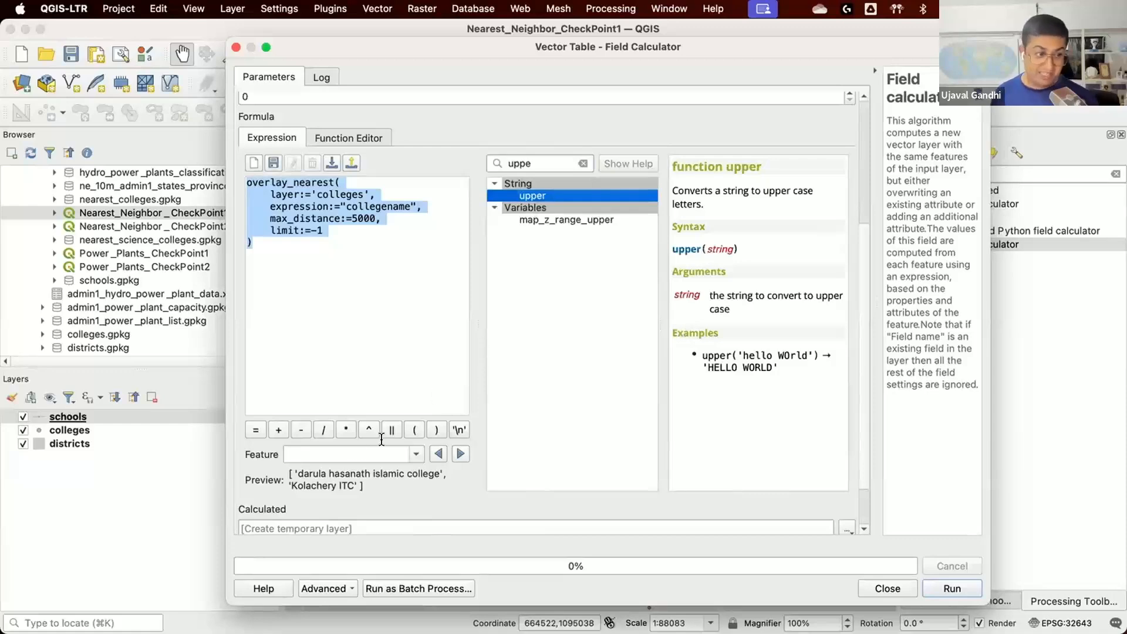
Step: Search the expression function list for "title" and view the help for the title string function
double_click(516, 163)
text(title)
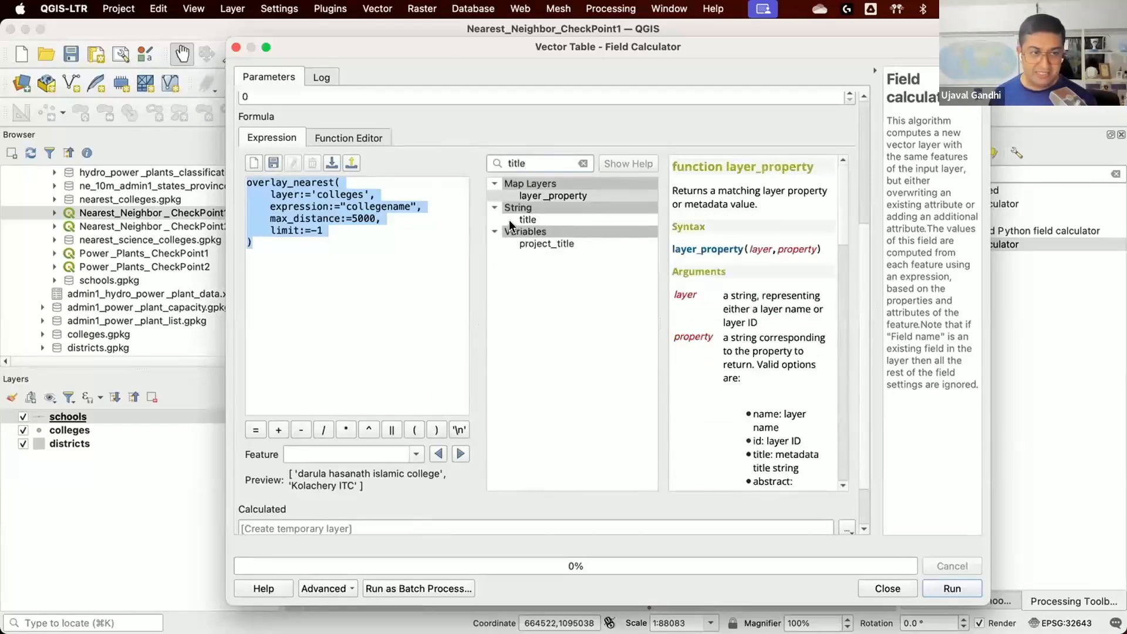
click(516, 220)
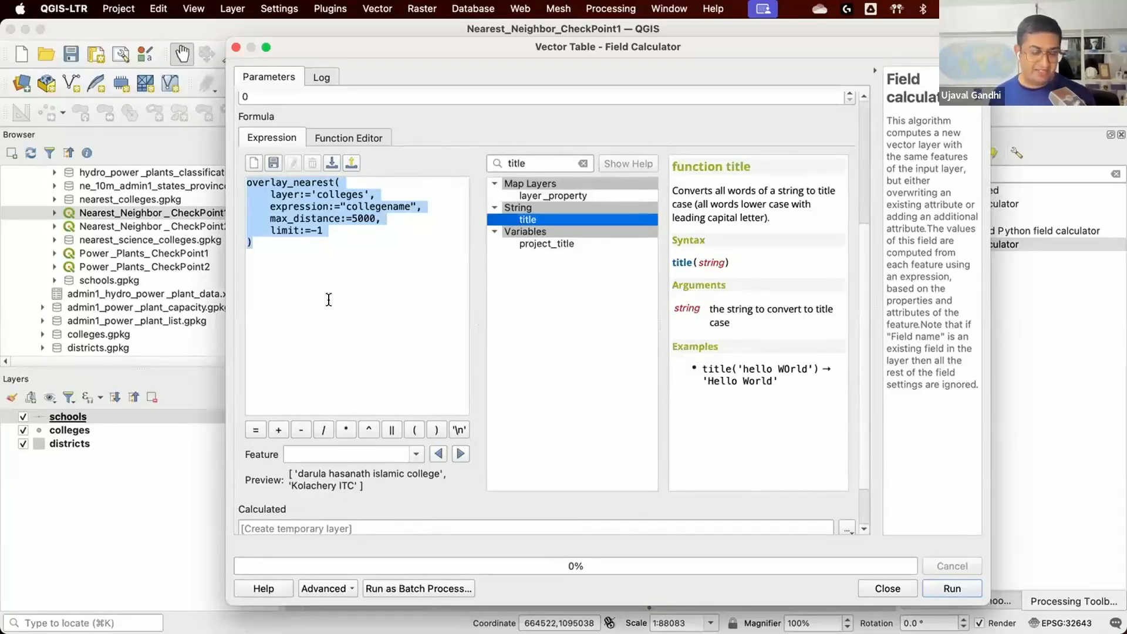
click(319, 393)
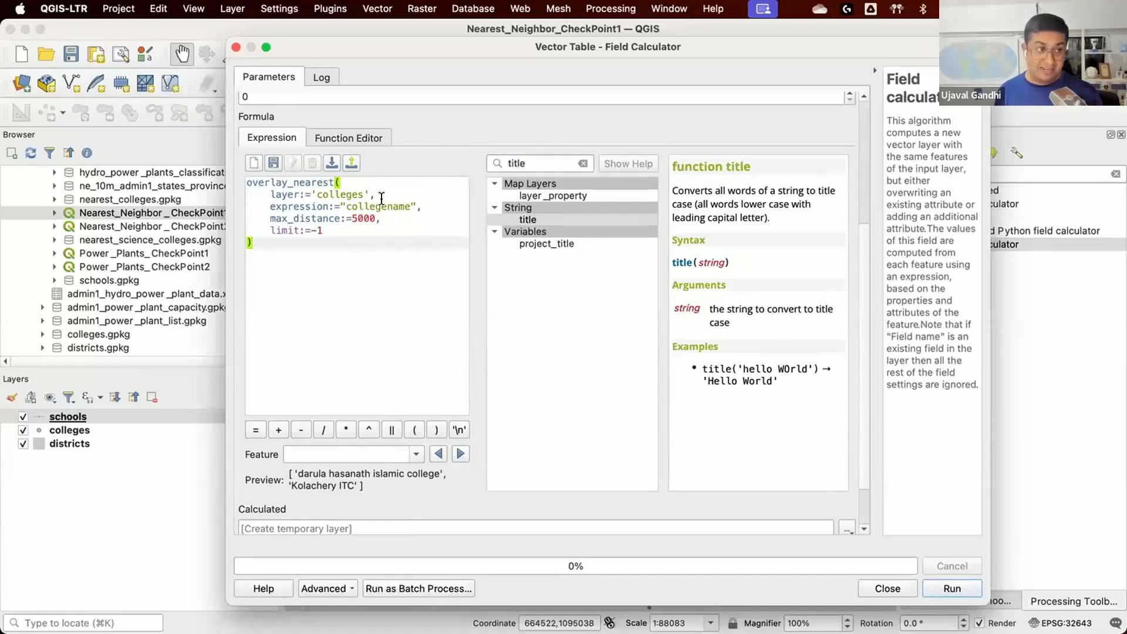
Step: Clear the function search and view the help for array_foreach in the Arrays group
click(582, 165)
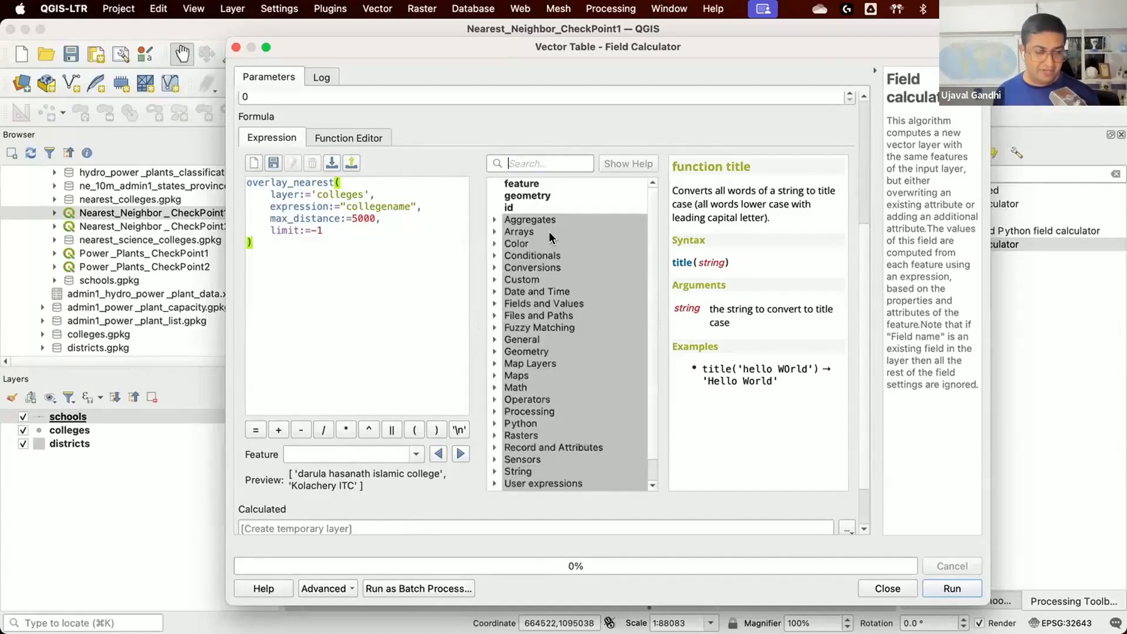
double_click(548, 232)
scroll(558, 306, down, 1)
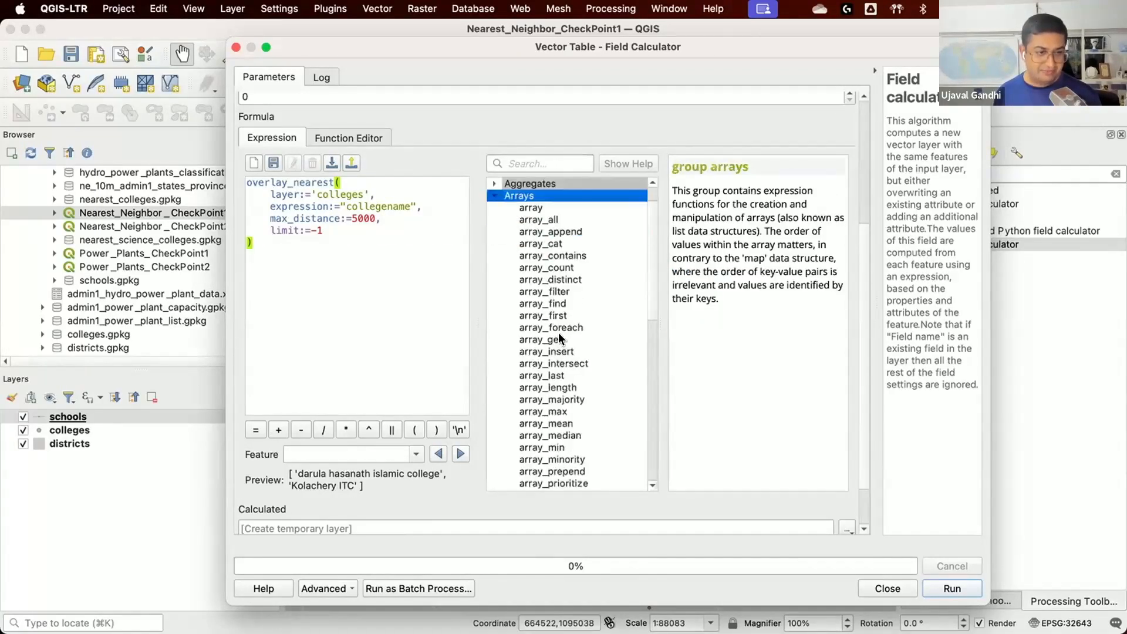
click(531, 327)
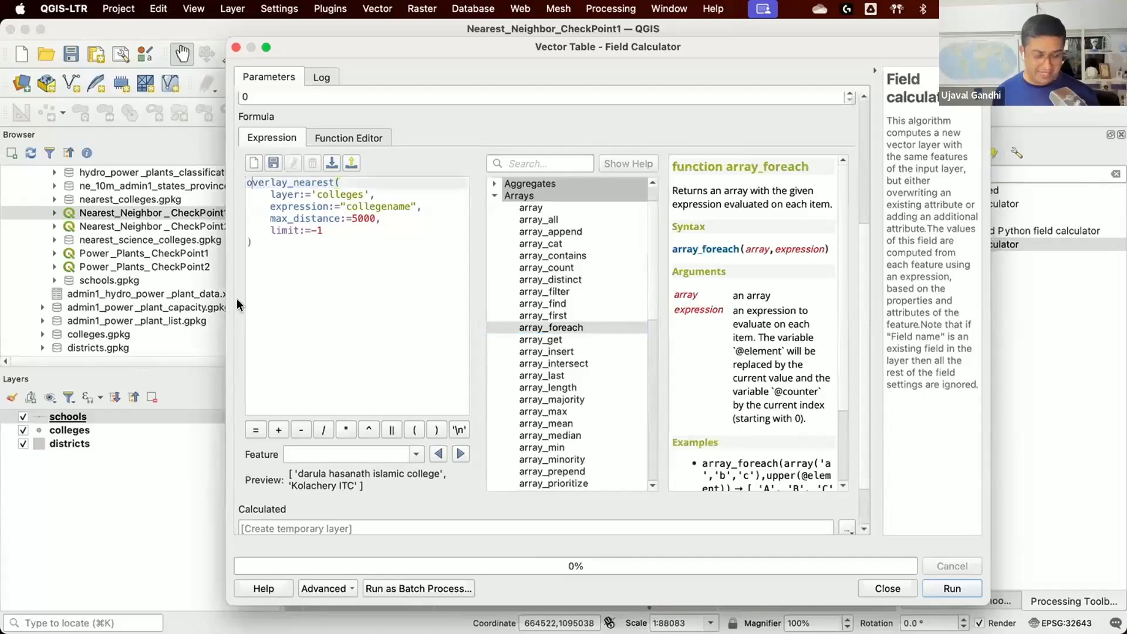
Step: Insert array_foreach( on its own line before the overlay_nearest call and indent the whole call one level
text(array_foreach)
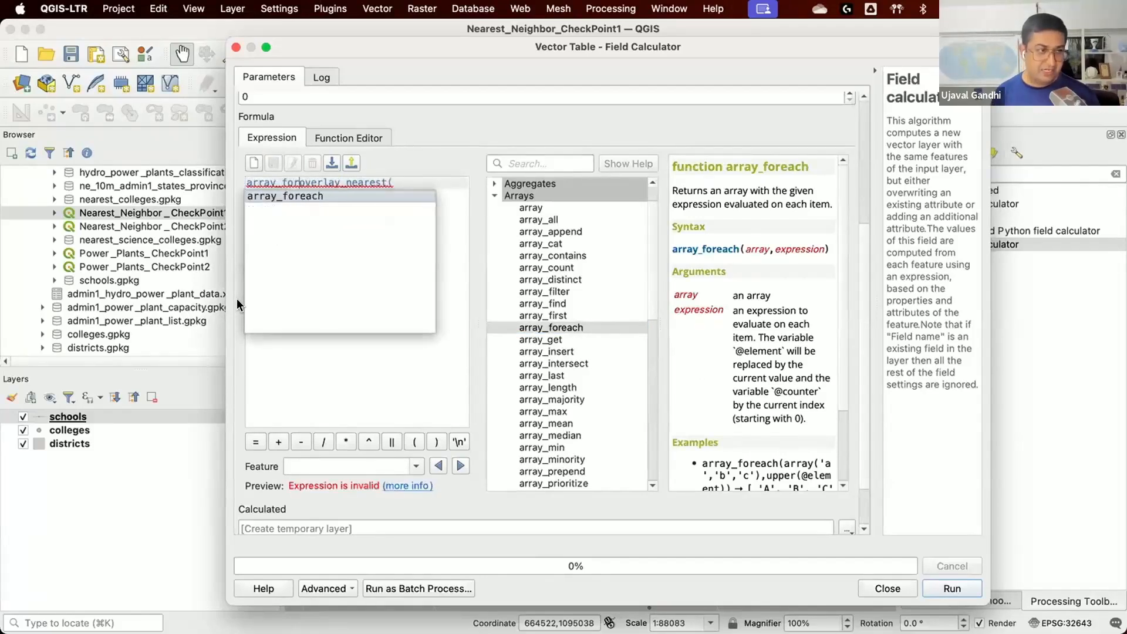
text(()
key(Return)
key(Tab)
key(Down)
key(shift+Down)
key(shift+Down)
key(shift+Down)
key(shift+Down)
key(shift+Down)
key(Tab)
key(Right)
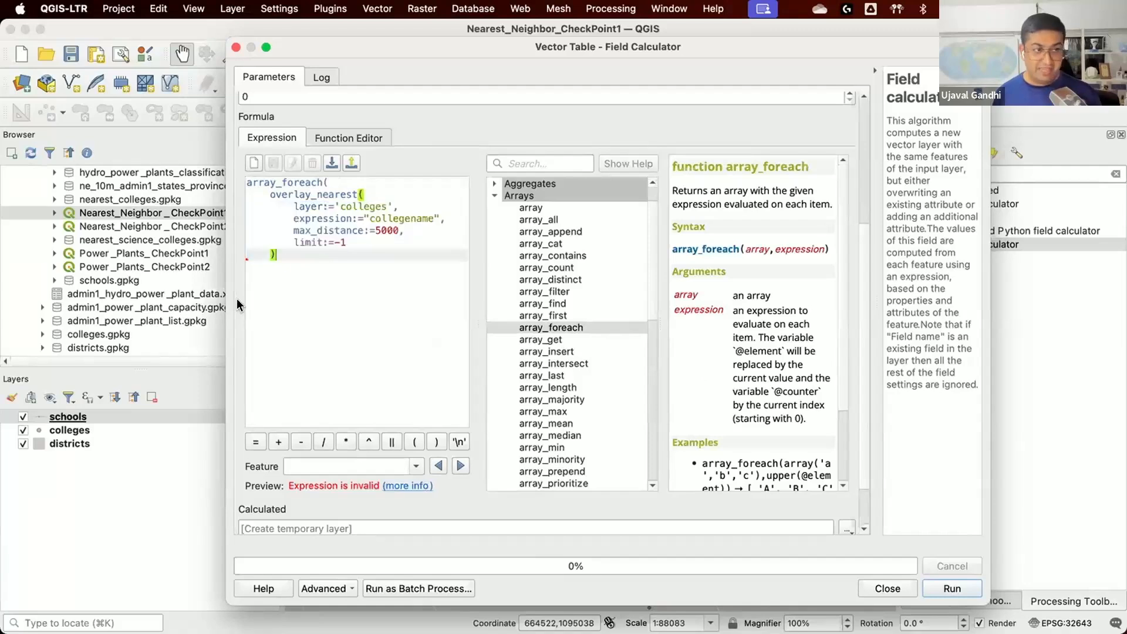
text(,)
key(Return)
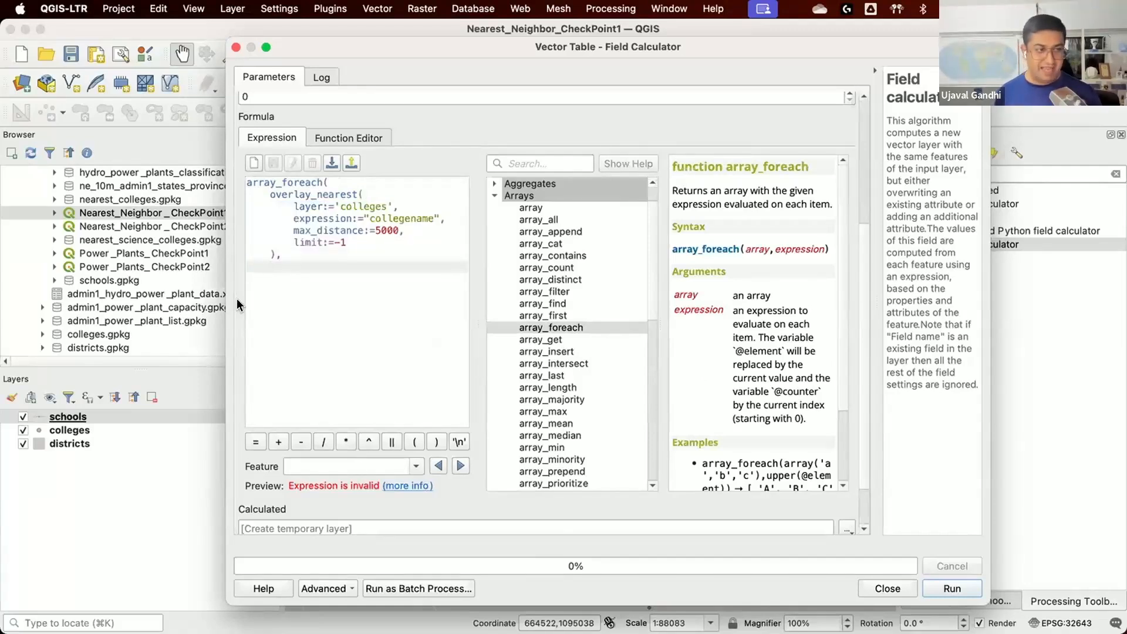
text(@element)
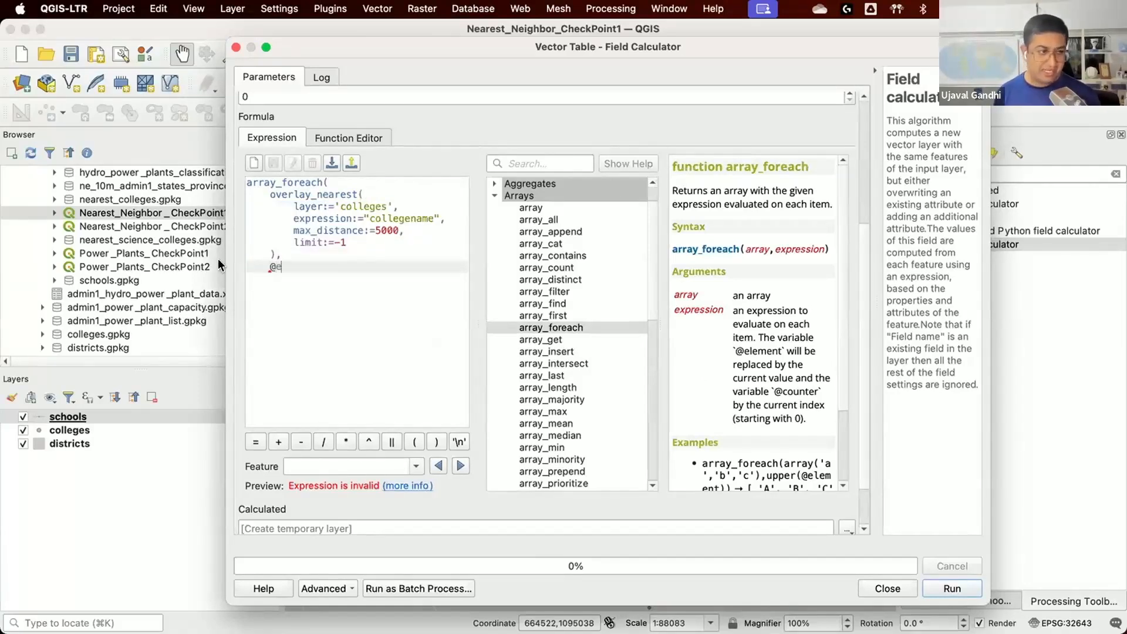
key(Left)
key(Left)
key(Left)
key(Left)
key(Left)
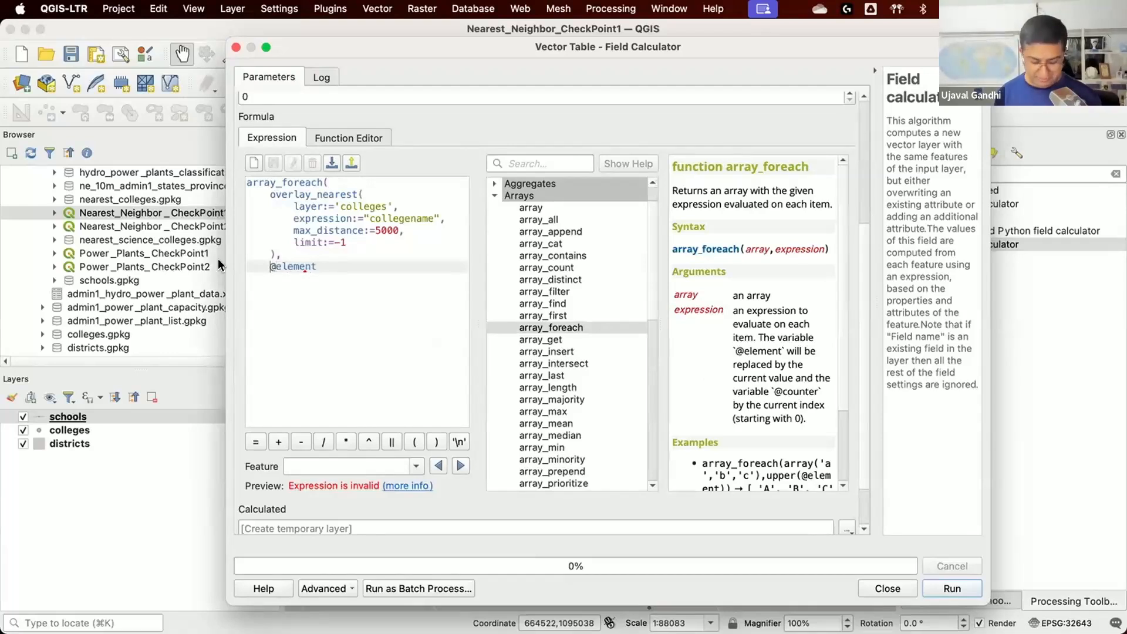
text(title()
key(End)
text())
key(Return)
text())
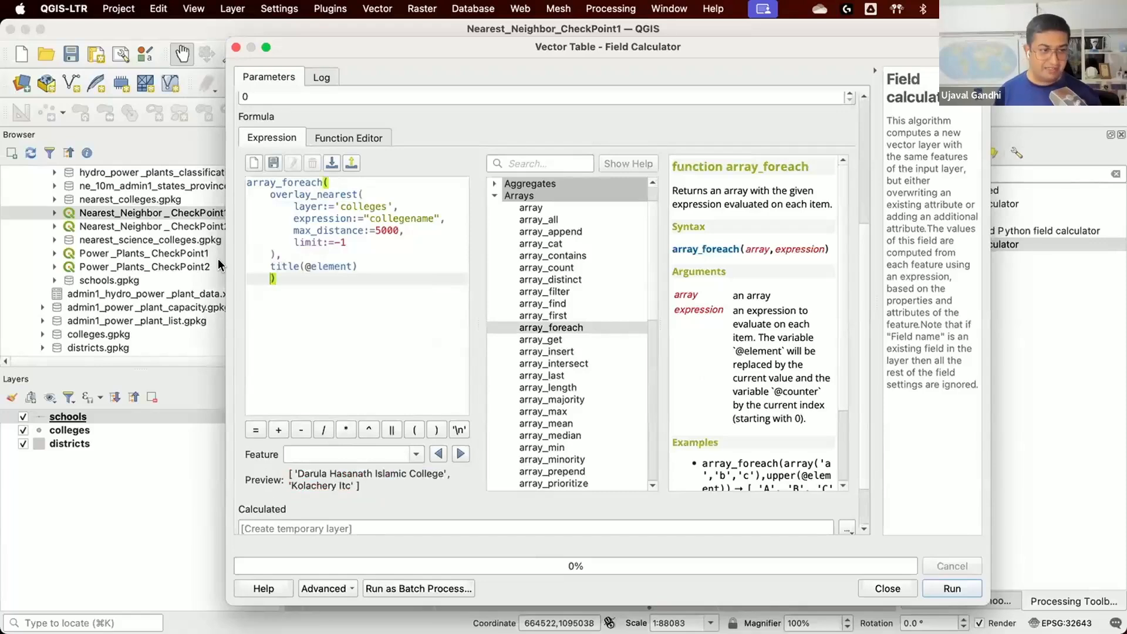
key(BackSpace)
drag(292, 477, 333, 488)
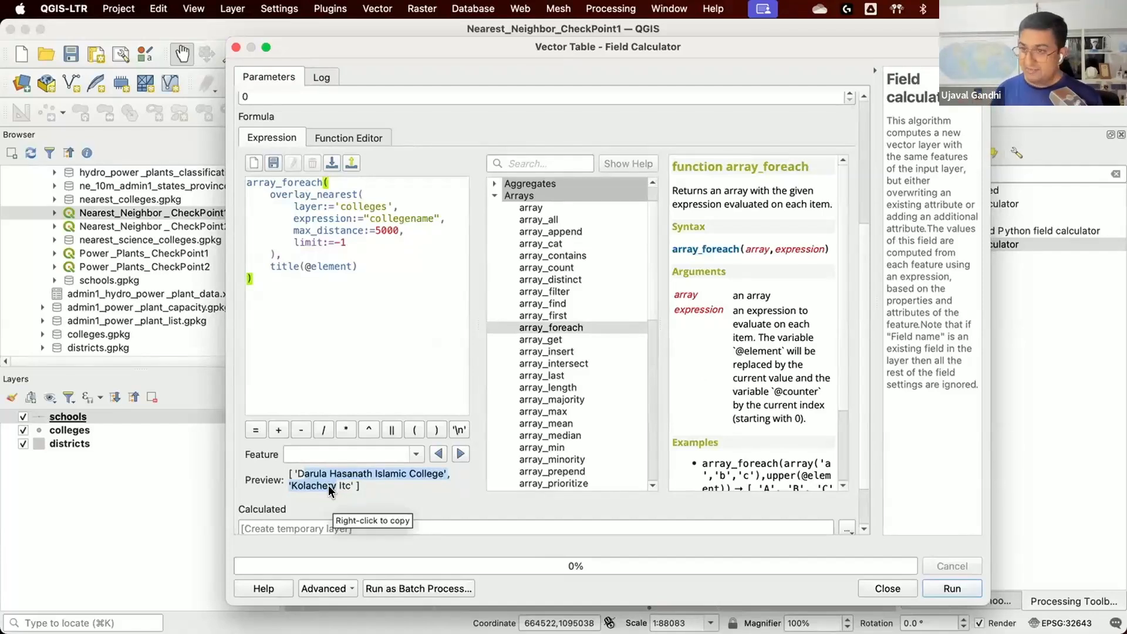
double_click(284, 266)
text(upper)
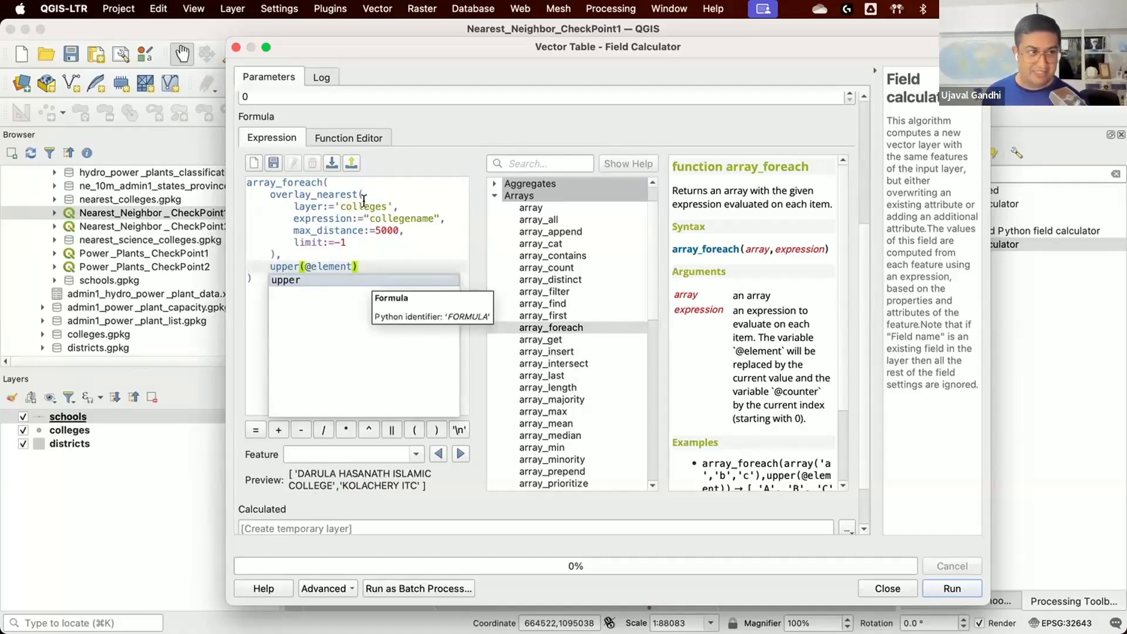
click(376, 237)
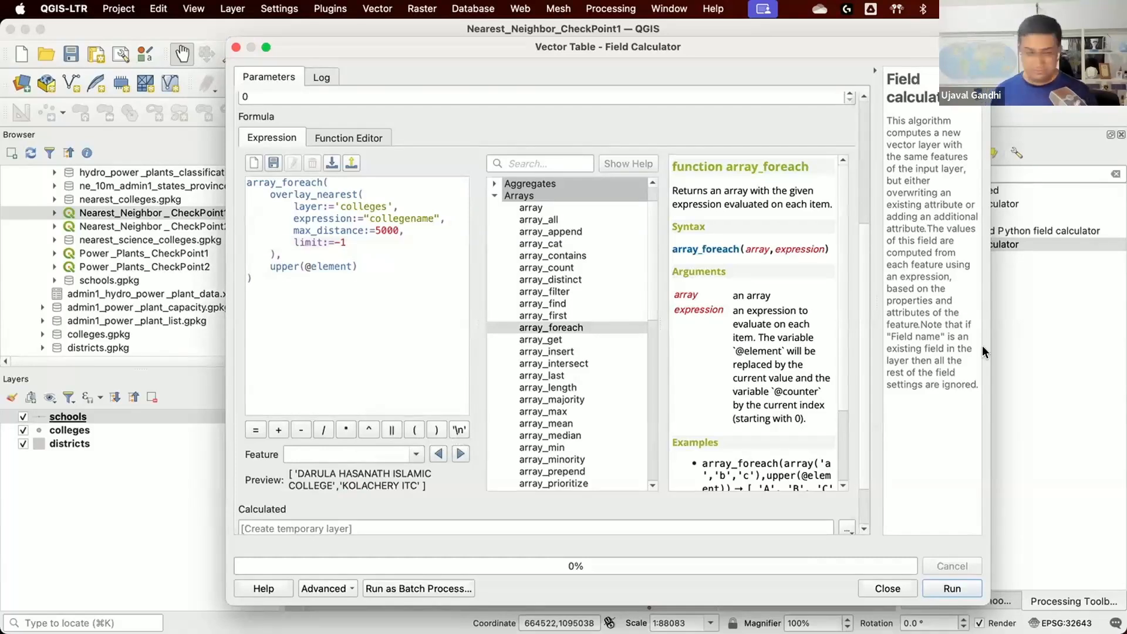
double_click(291, 266)
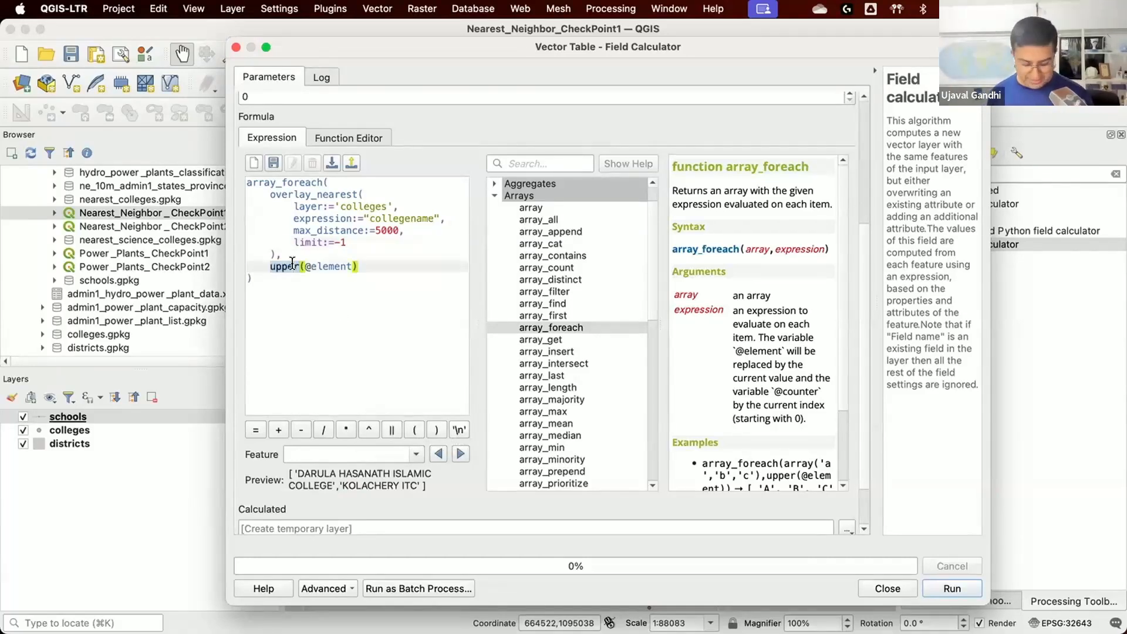
text(title)
click(293, 243)
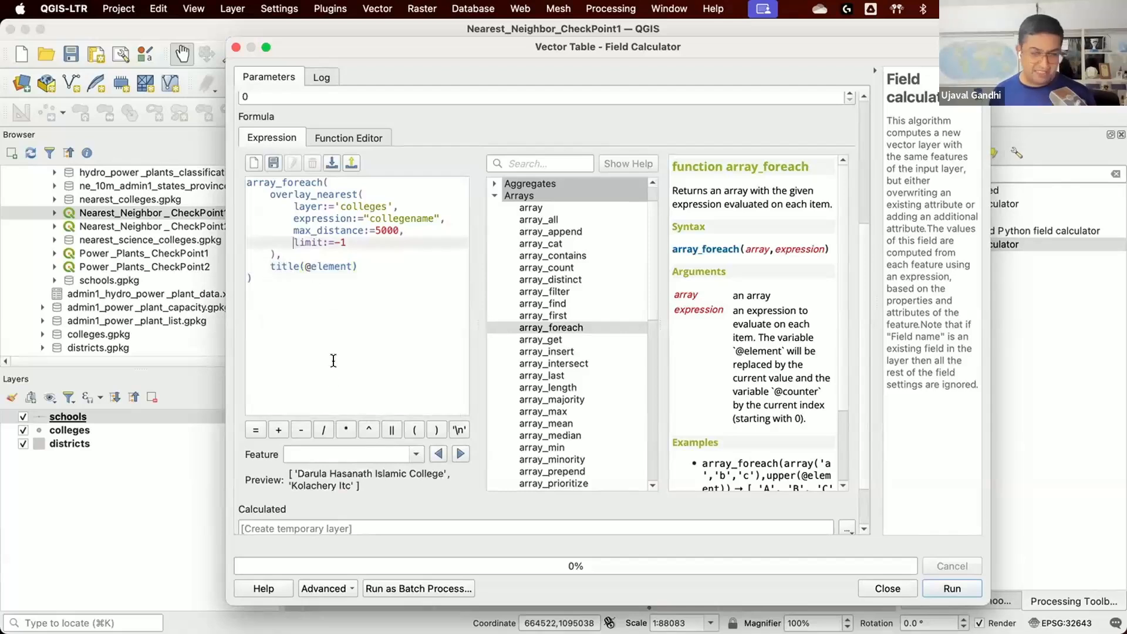
Step: Wrap the entire array_foreach expression in array_to_string( ) so the formula returns text
click(247, 183)
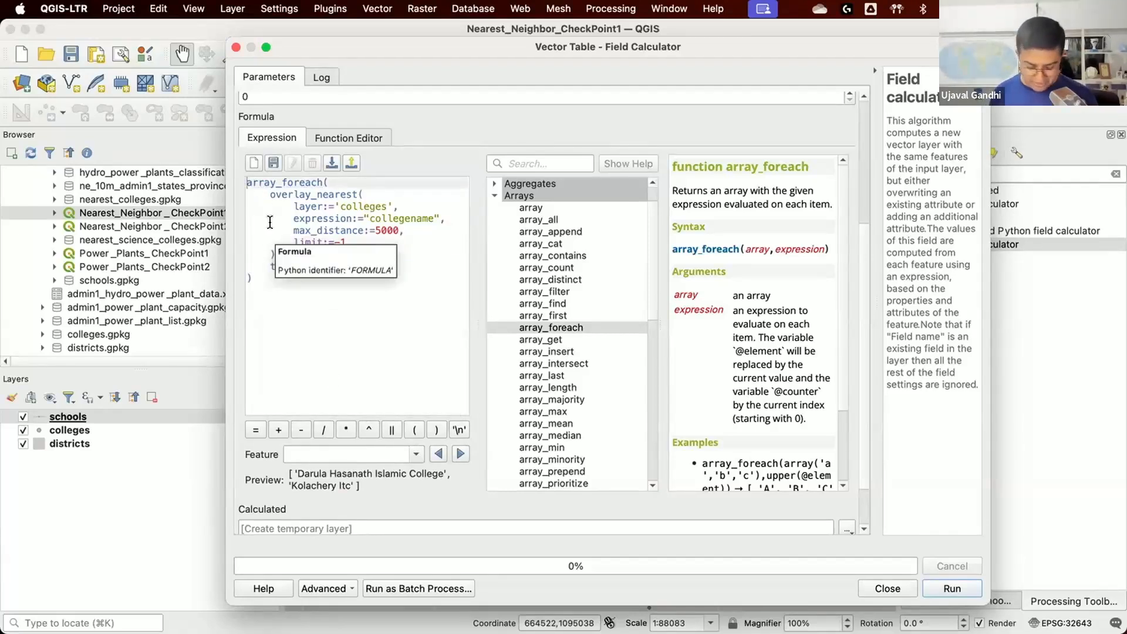
text(array))
key(BackSpace)
key(BackSpace)
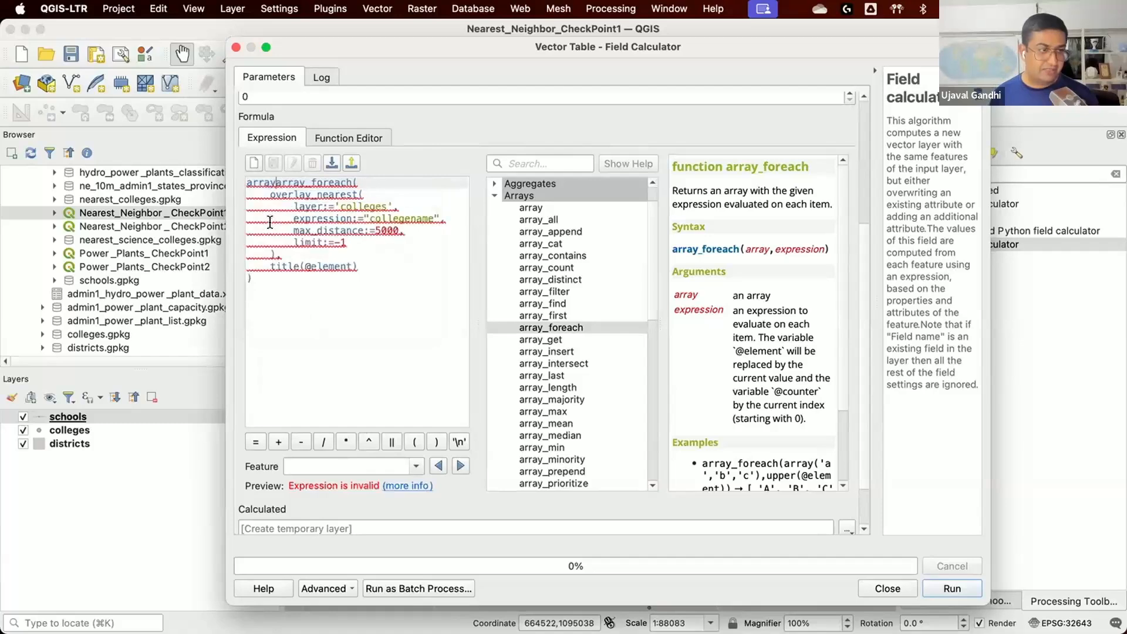
text(_to)
key(Return)
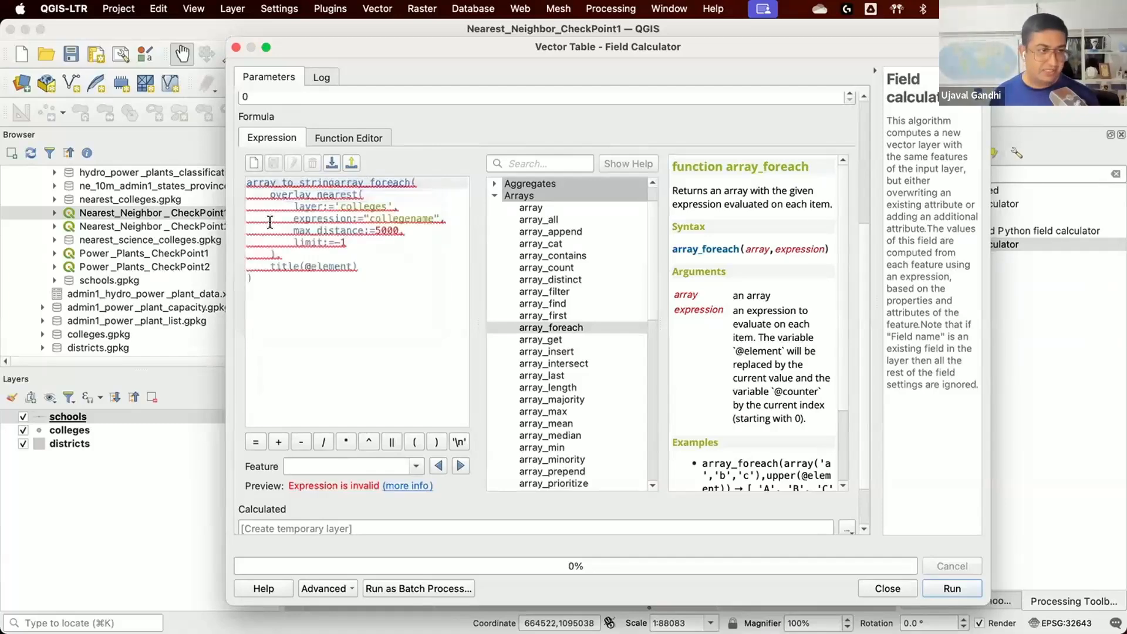
key(Down)
key(Down)
key(Down)
key(Down)
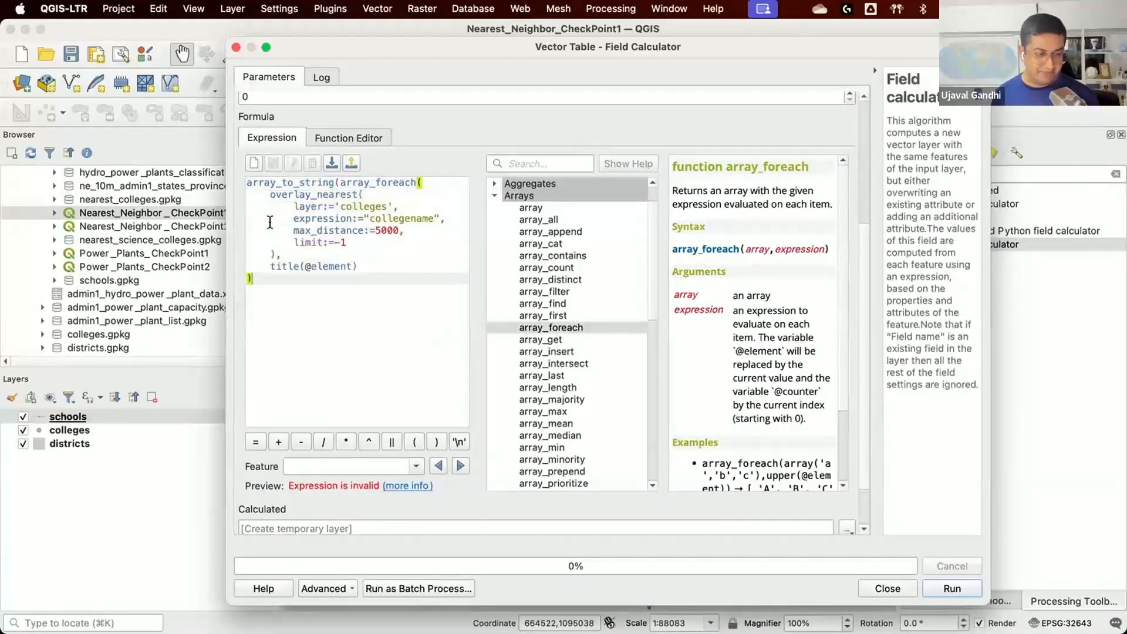
text())
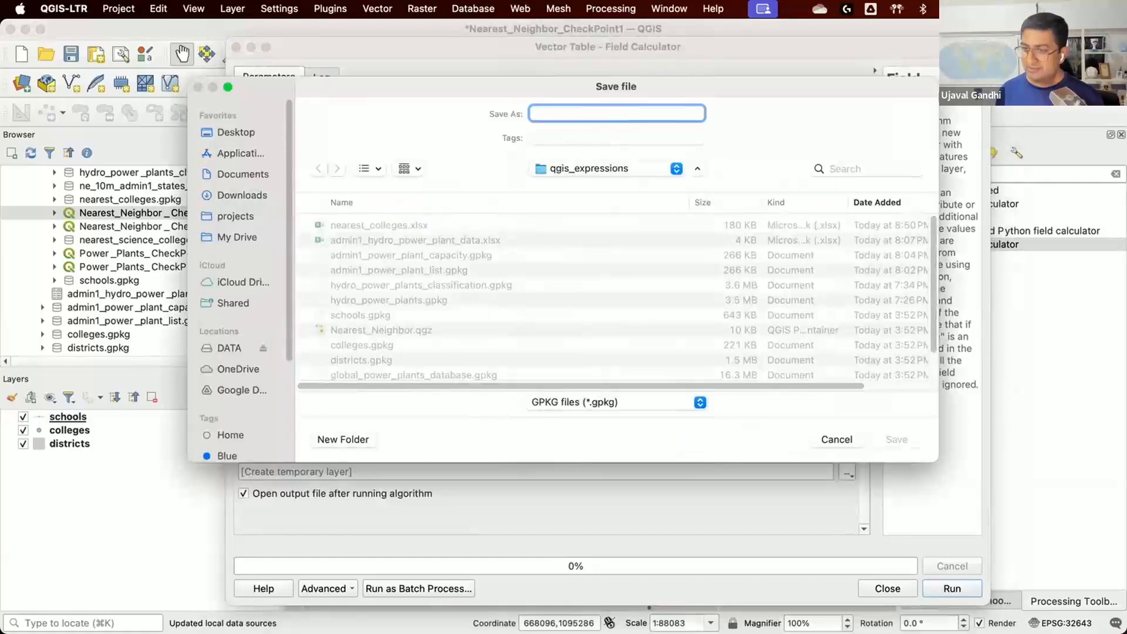
Step: Save the output as nearest_colleges in the qgis_expressions folder as GPKG, run the Field calculator, and close it
text(near)
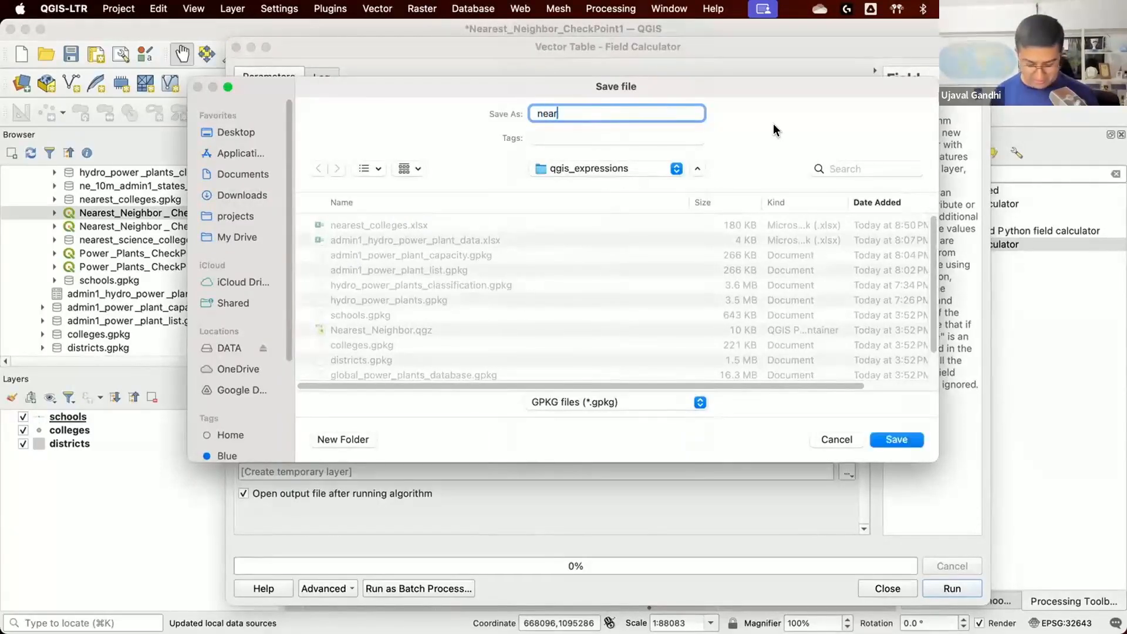
text(est_colleges)
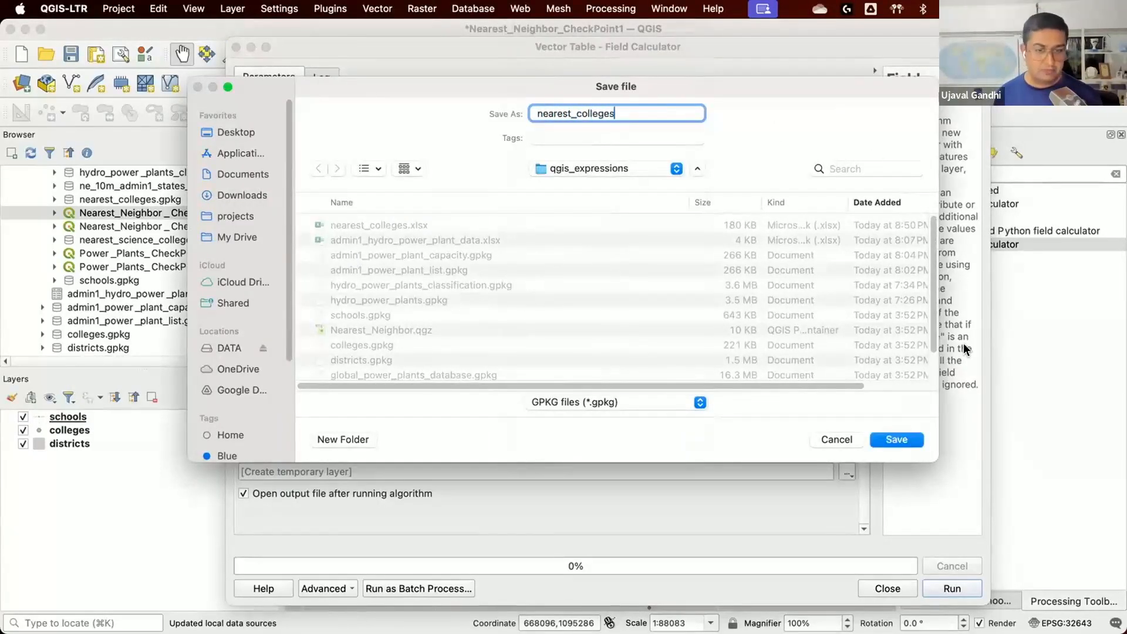
click(896, 441)
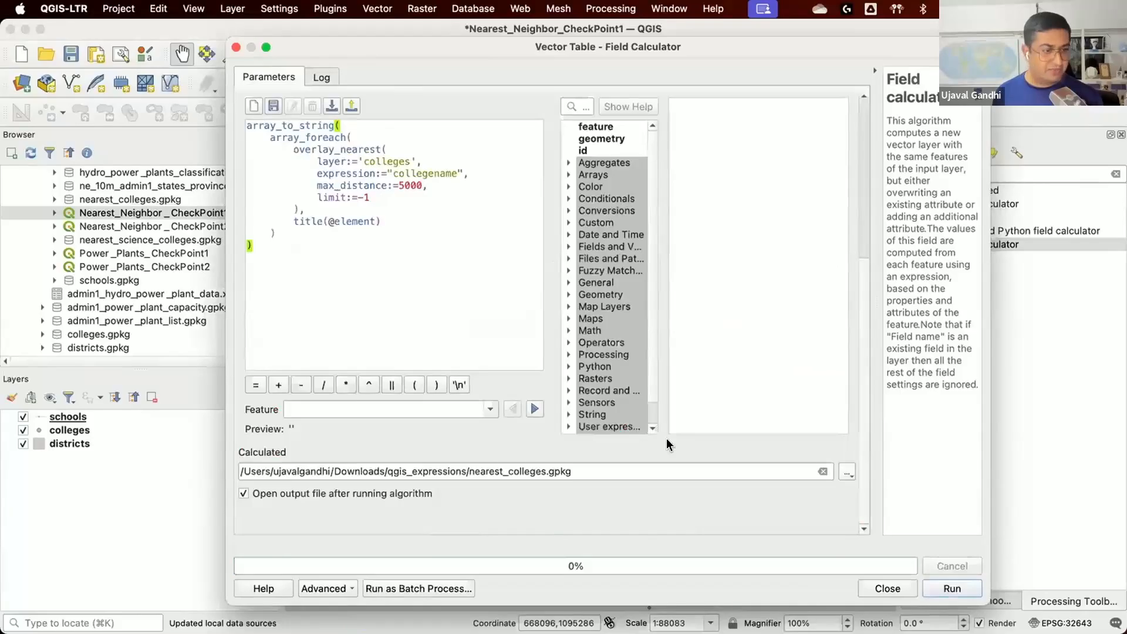
click(939, 586)
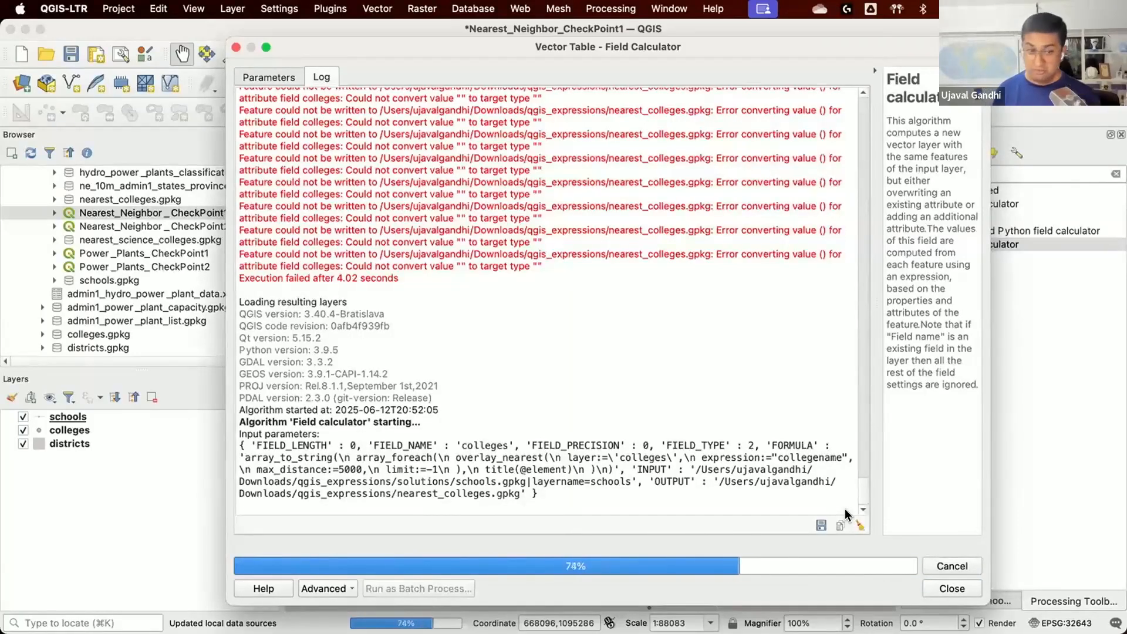
click(850, 587)
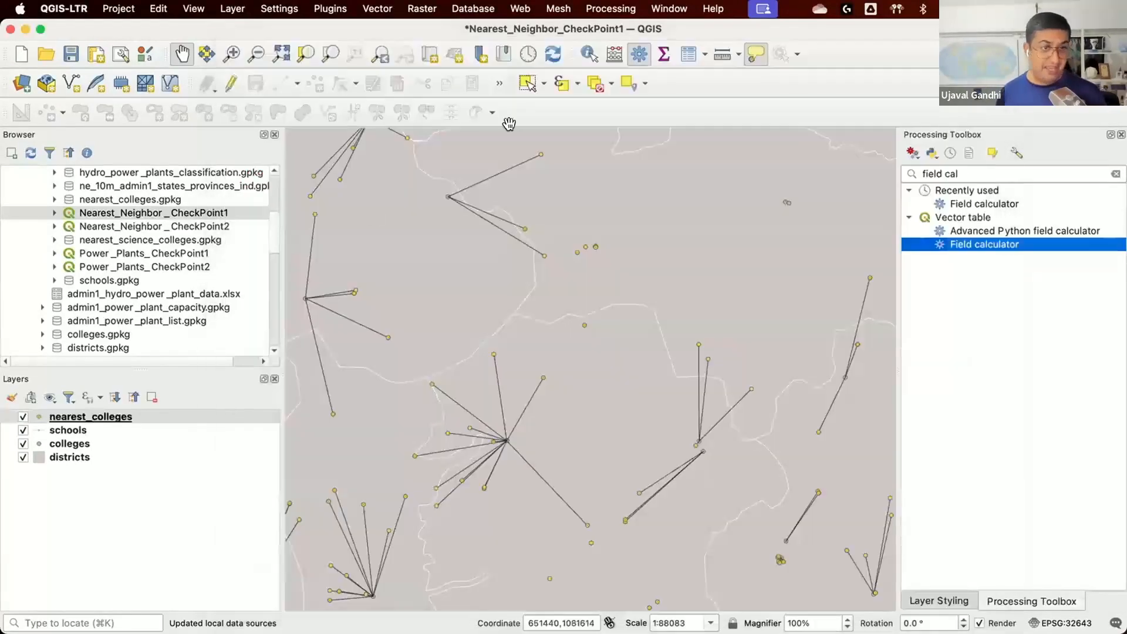
Step: Open the nearest_colleges attribute table and examine the colleges value of the third school
drag(681, 481, 860, 480)
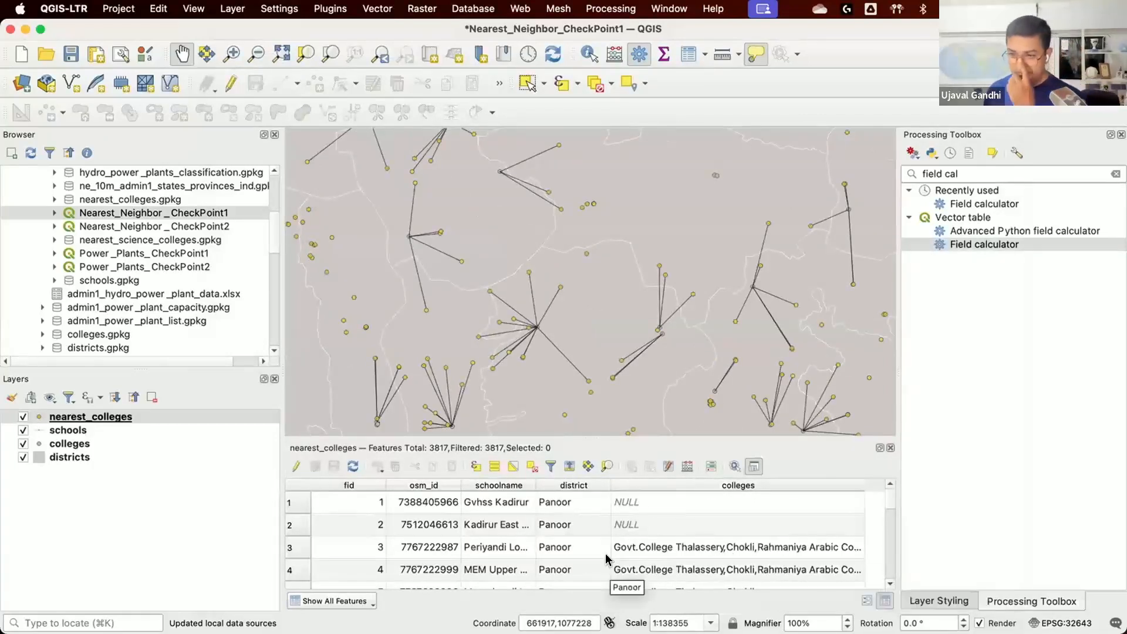
click(678, 550)
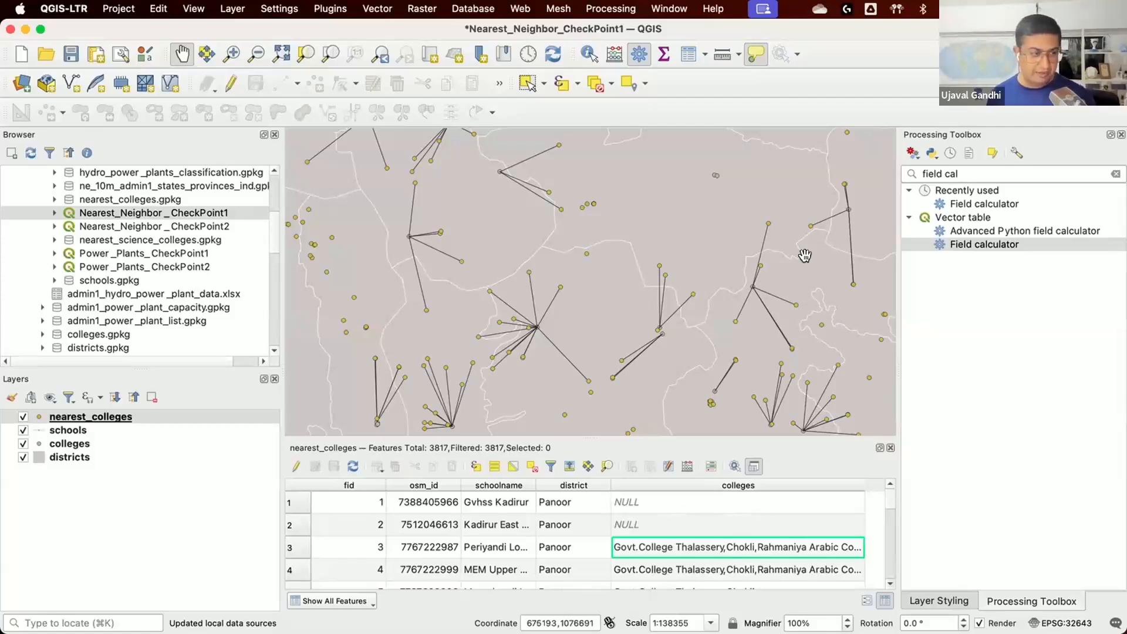
Step: Start a Field calculator run on nearest_colleges with field name science_colleges and result type Text (string)
double_click(986, 243)
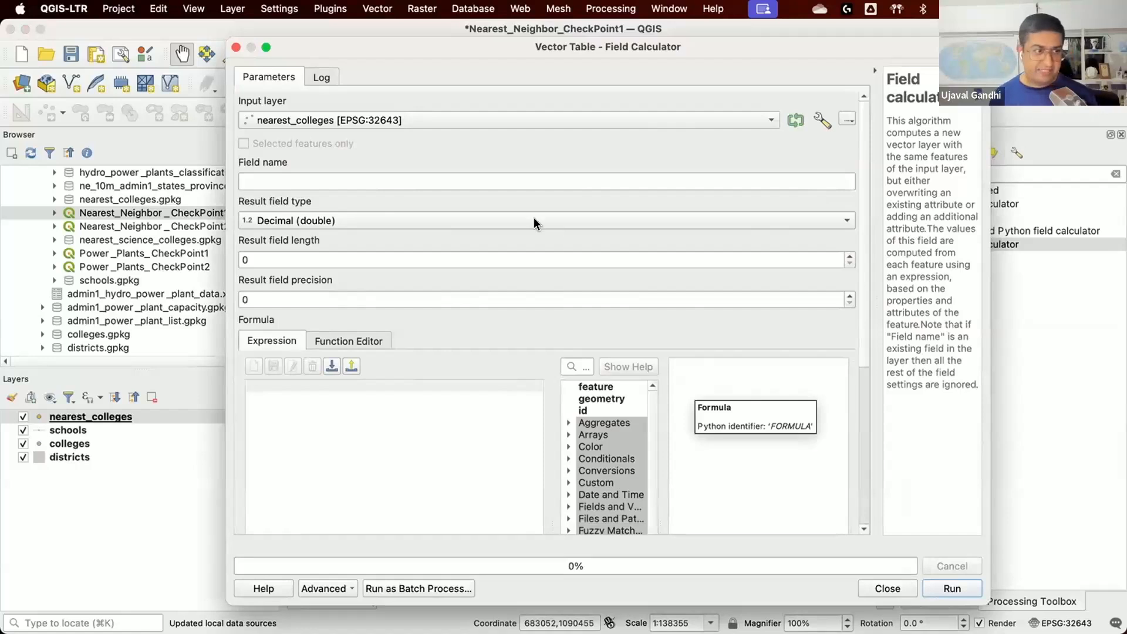
click(535, 175)
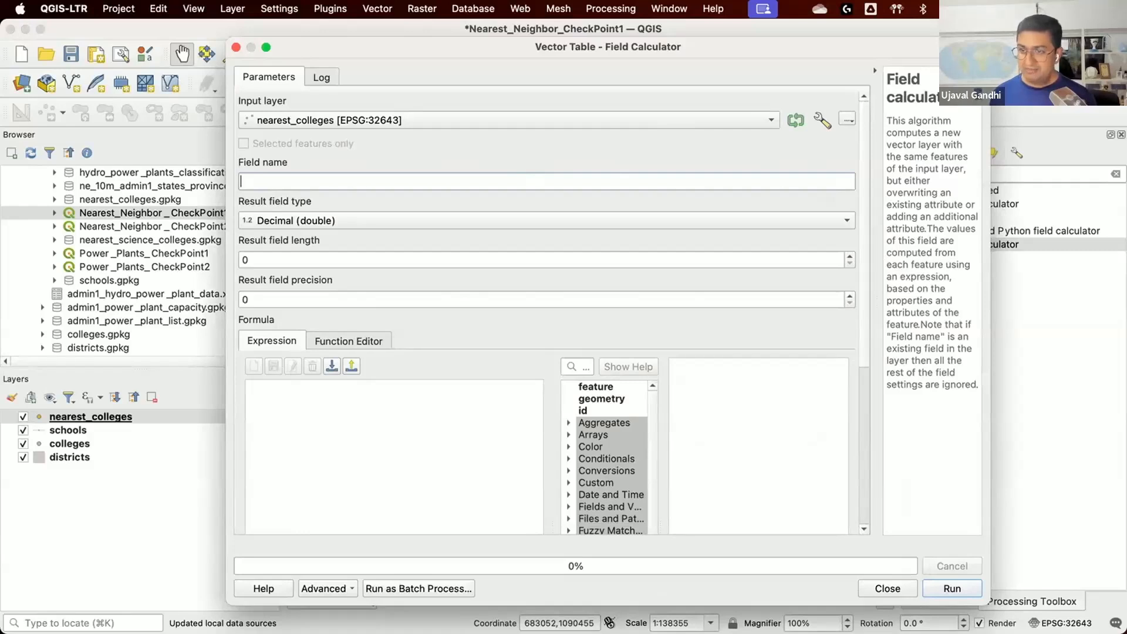
text(science_colleges)
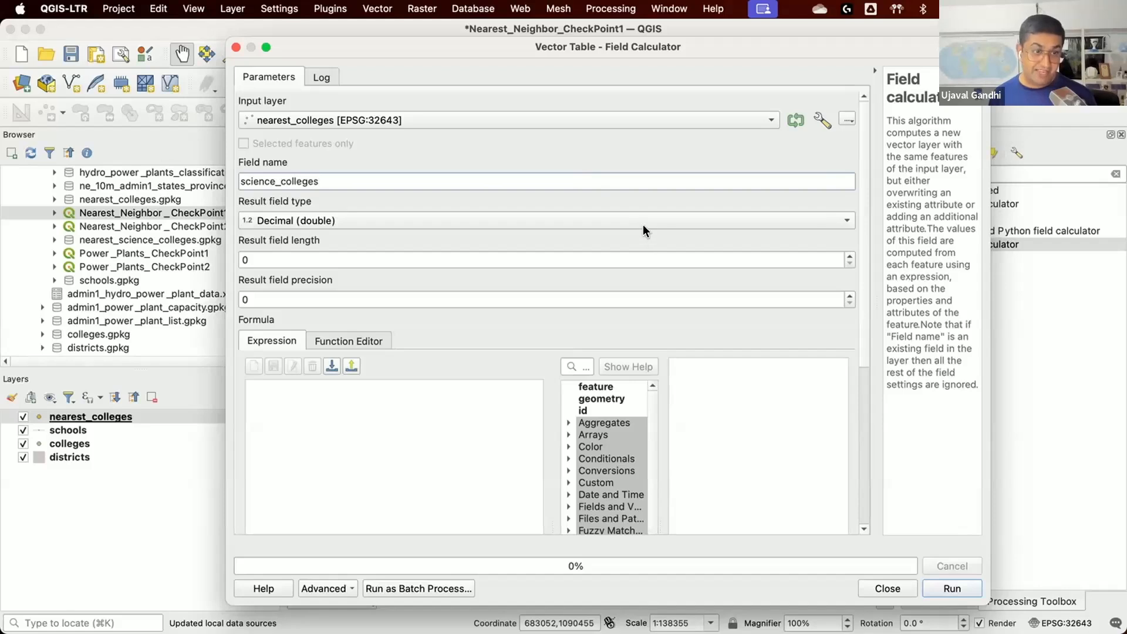
click(643, 225)
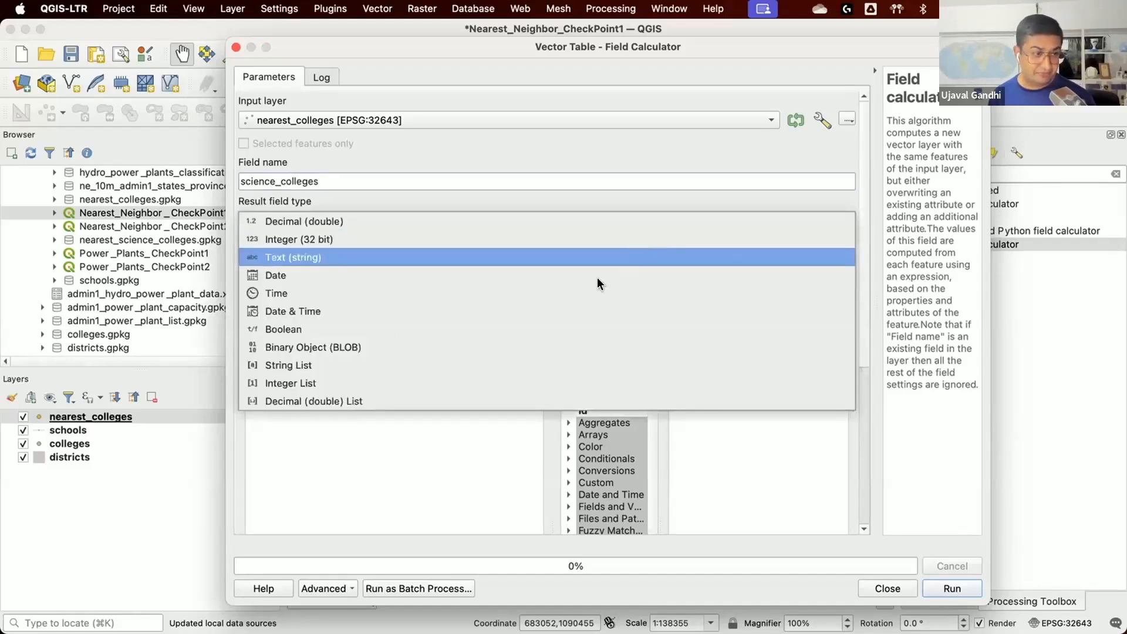
click(597, 258)
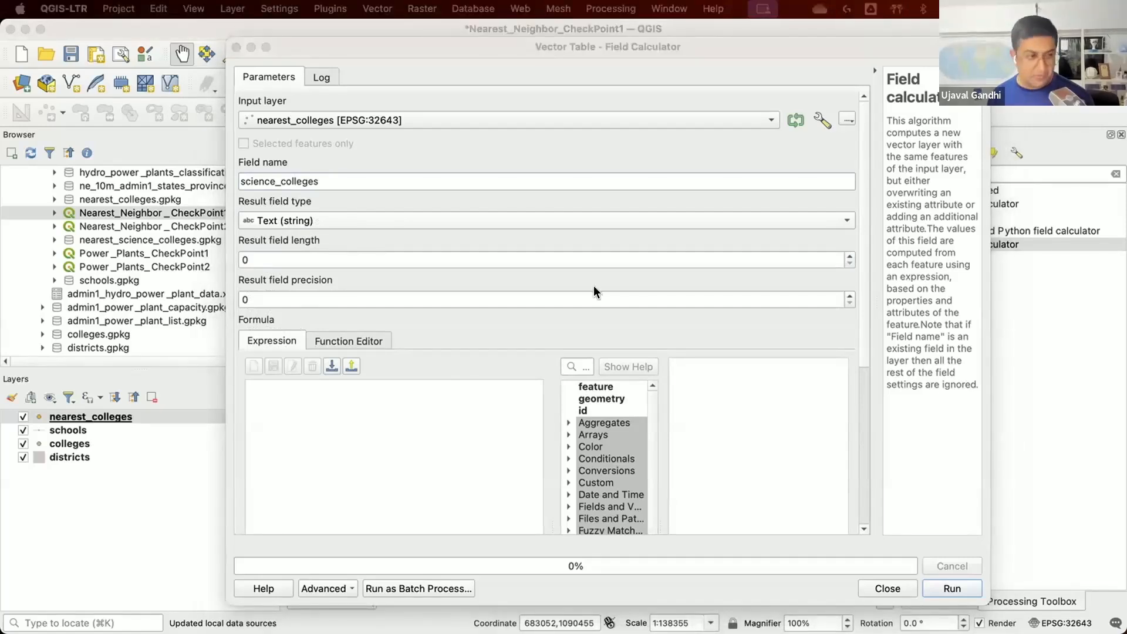
click(450, 422)
text(array_foreach(         overlay_nearest(             layer:='colleges',             expression:="collegename",             max_distance:=5000,             limit:=-1         ),         title(@element)     ))
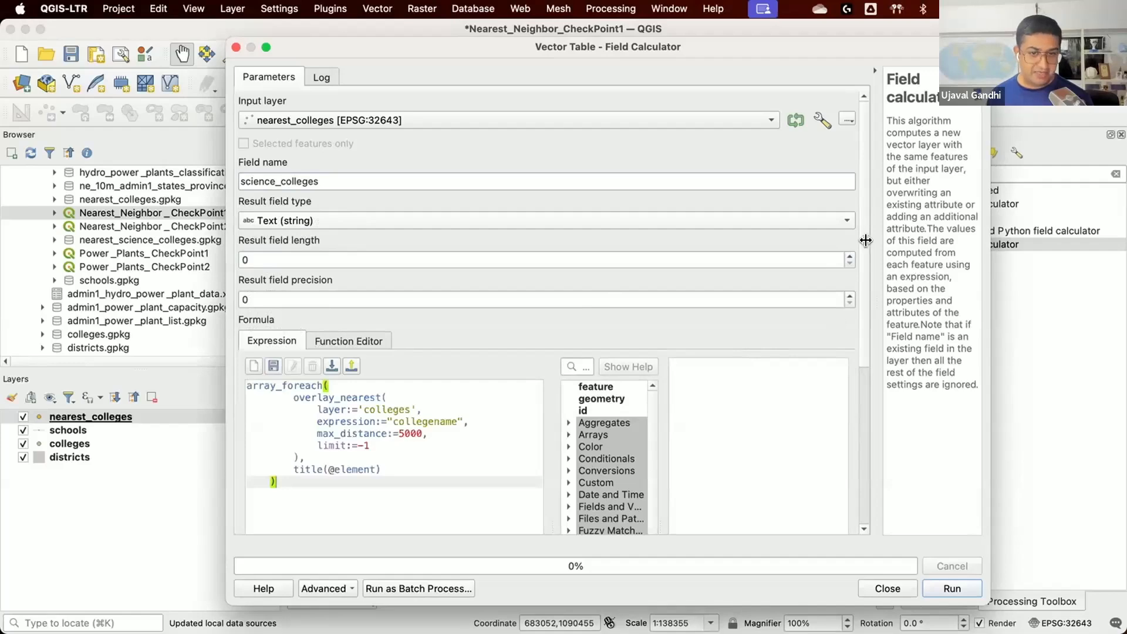
drag(865, 247, 862, 392)
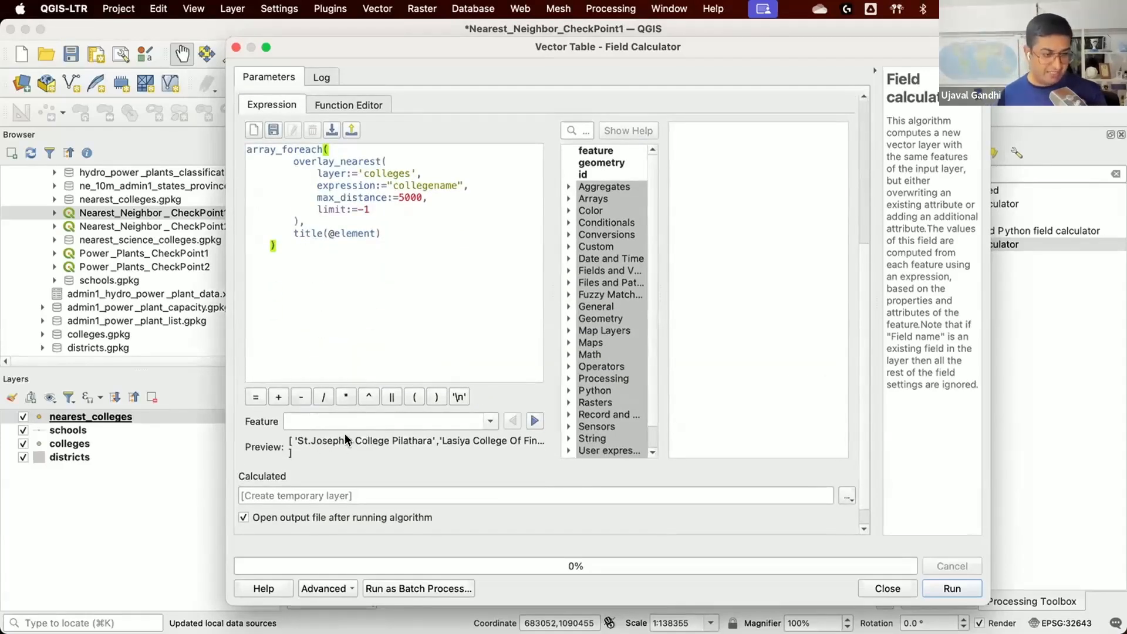
Step: Step through the schools in the formula preview and examine which college names each one returns
click(528, 425)
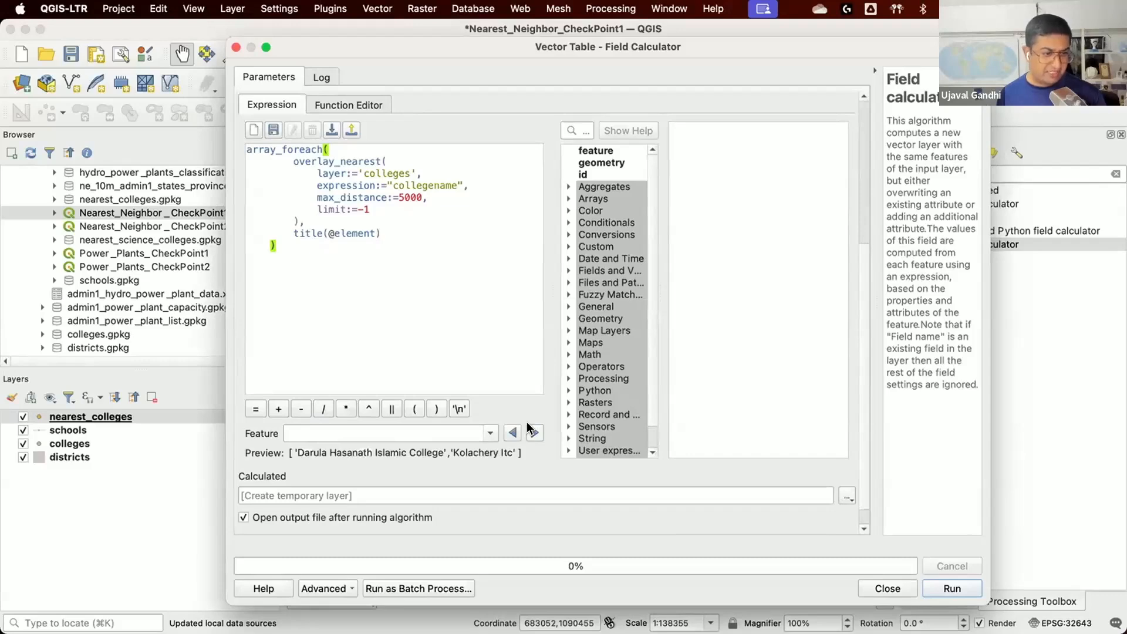
click(531, 430)
click(532, 430)
click(534, 430)
click(534, 431)
click(533, 421)
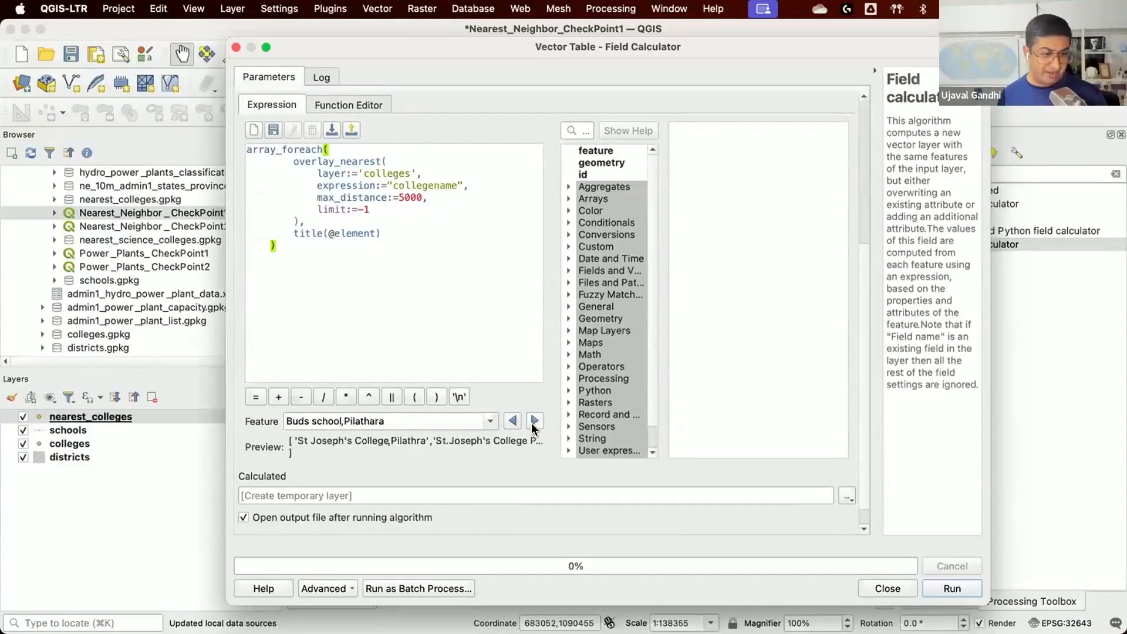
click(533, 423)
click(534, 424)
click(534, 424)
click(534, 423)
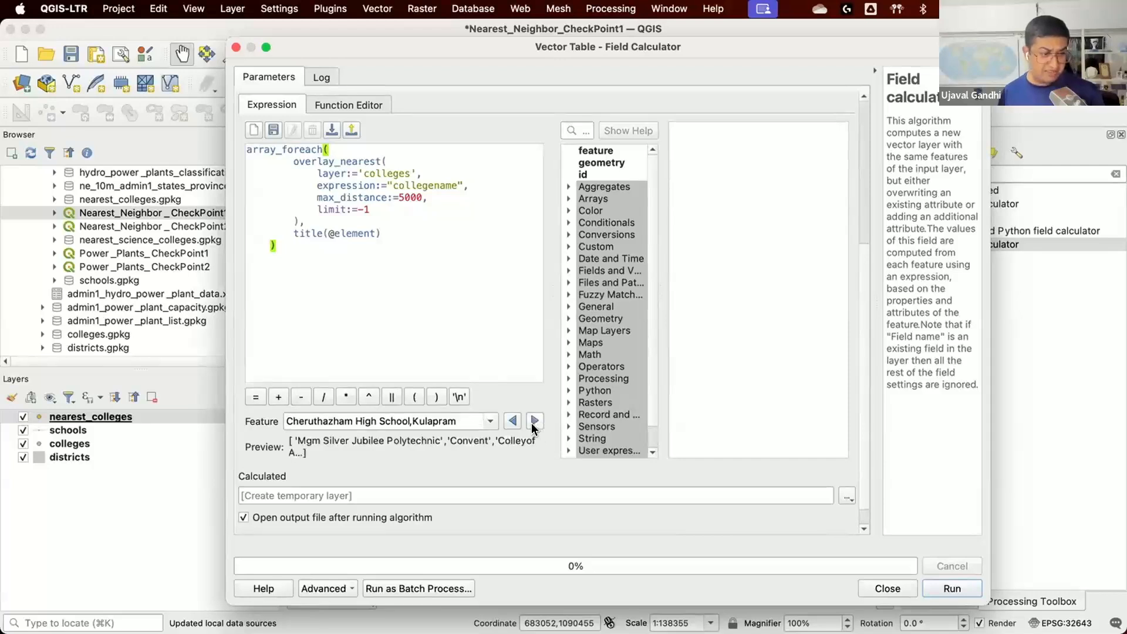
click(533, 422)
click(534, 422)
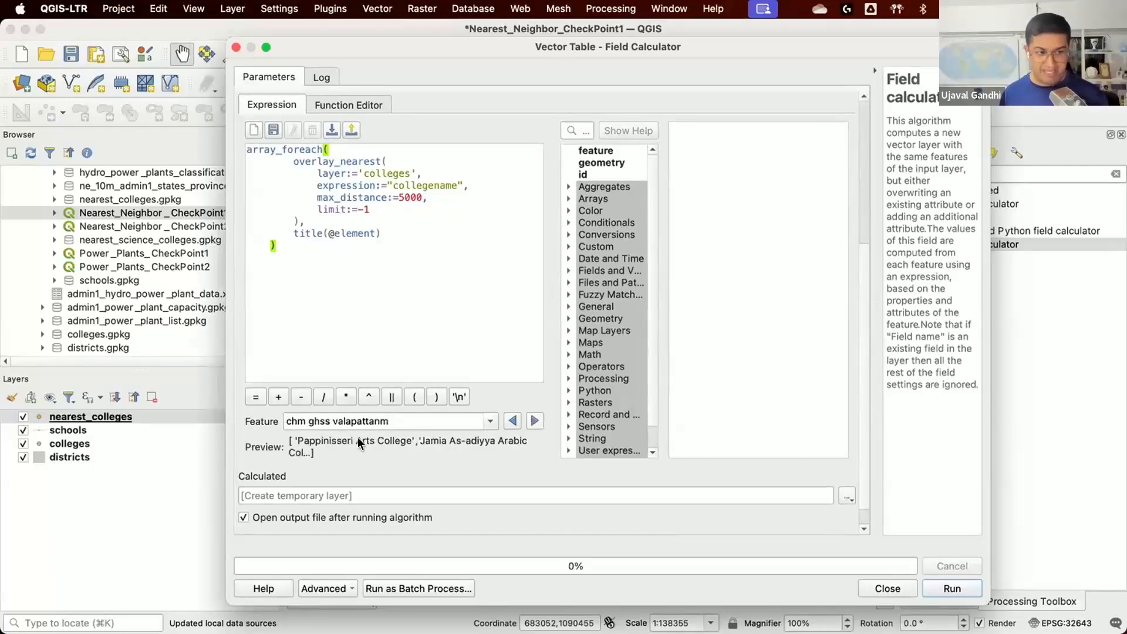
click(534, 421)
click(534, 432)
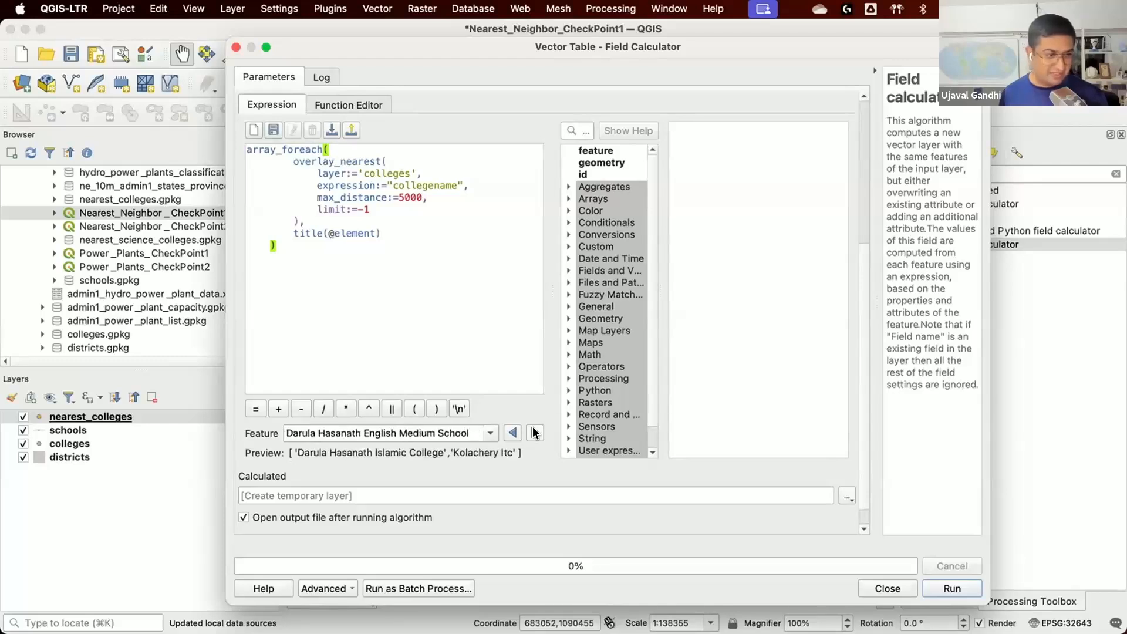
click(534, 433)
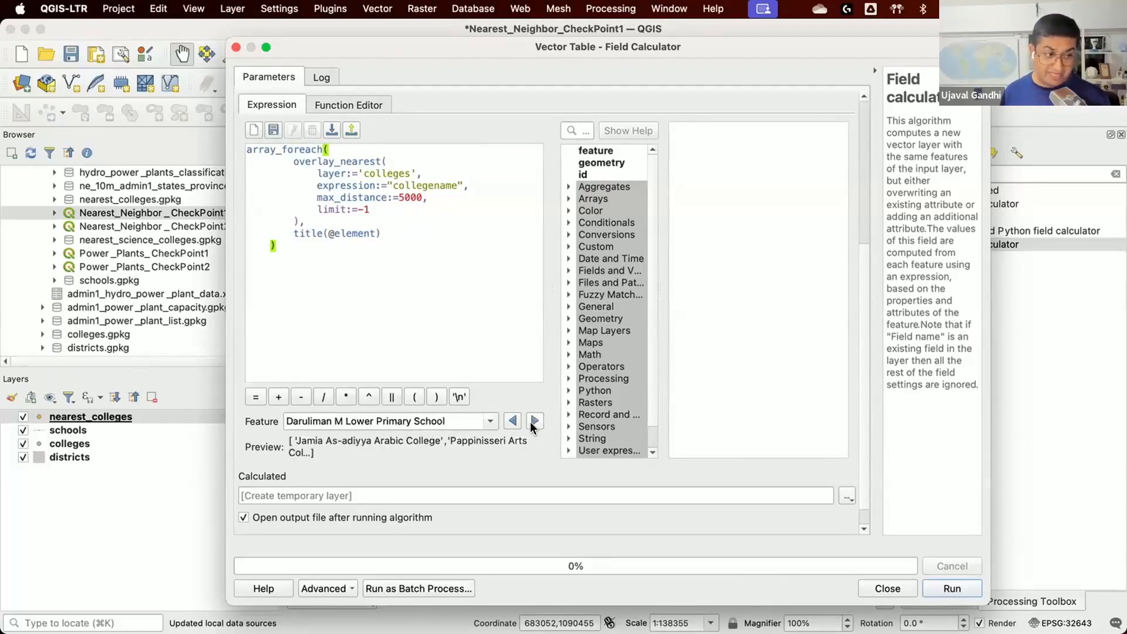
click(534, 422)
click(532, 422)
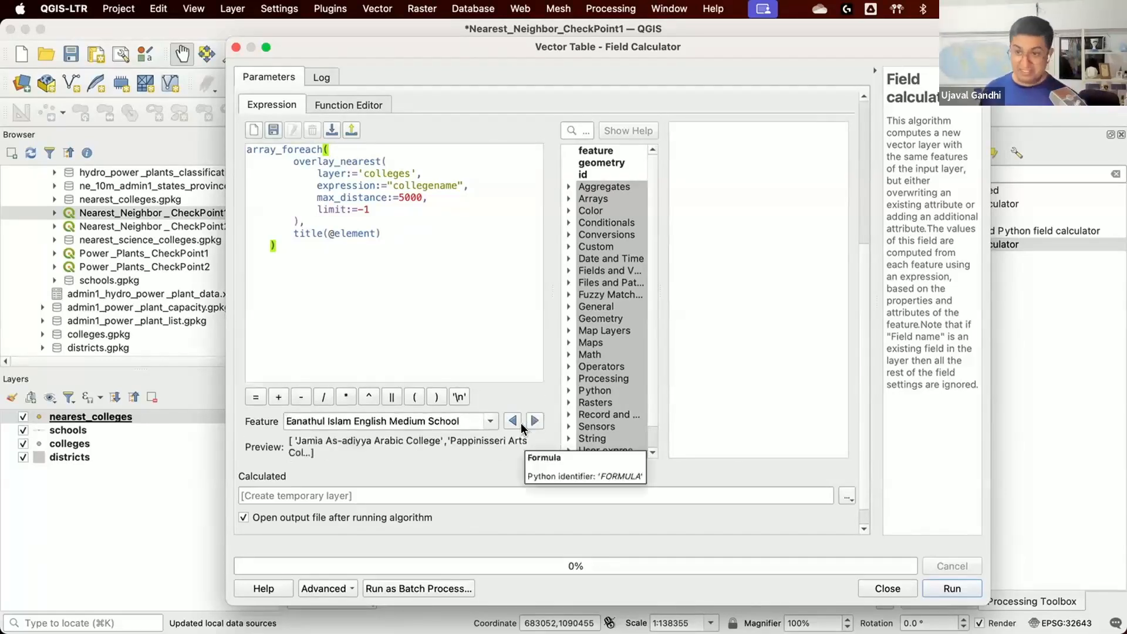
Step: Search the expression functions for "_fi" and read the help of array_filter
click(582, 132)
text(_fi)
click(588, 164)
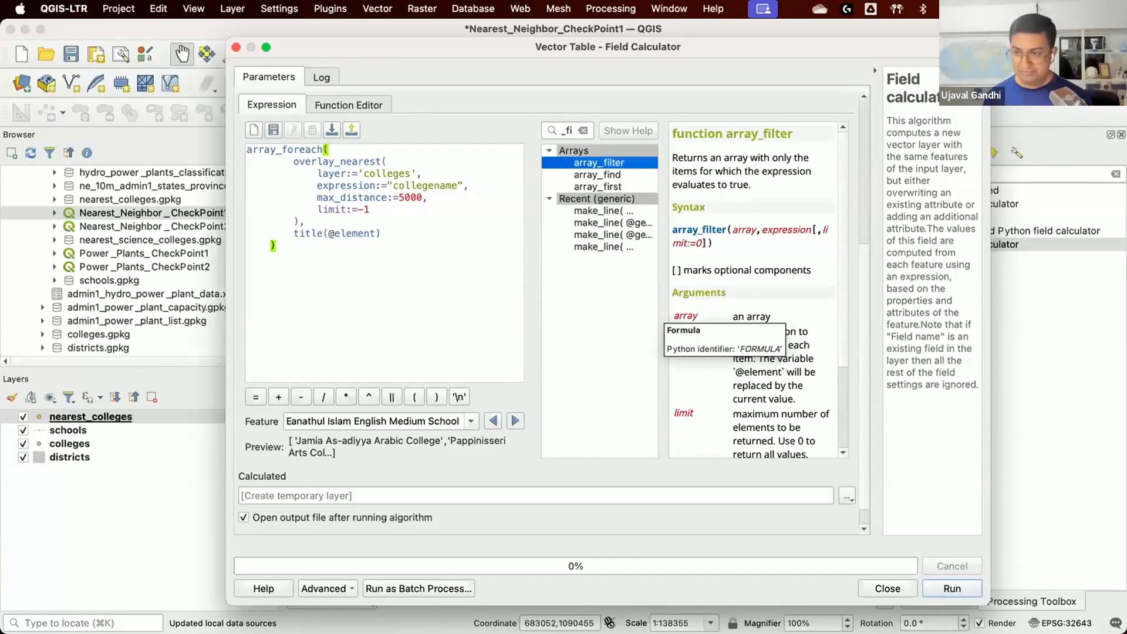
Step: Wrap the array_foreach expression in an opening array_filter( and add a comma after it for the filter condition
click(248, 150)
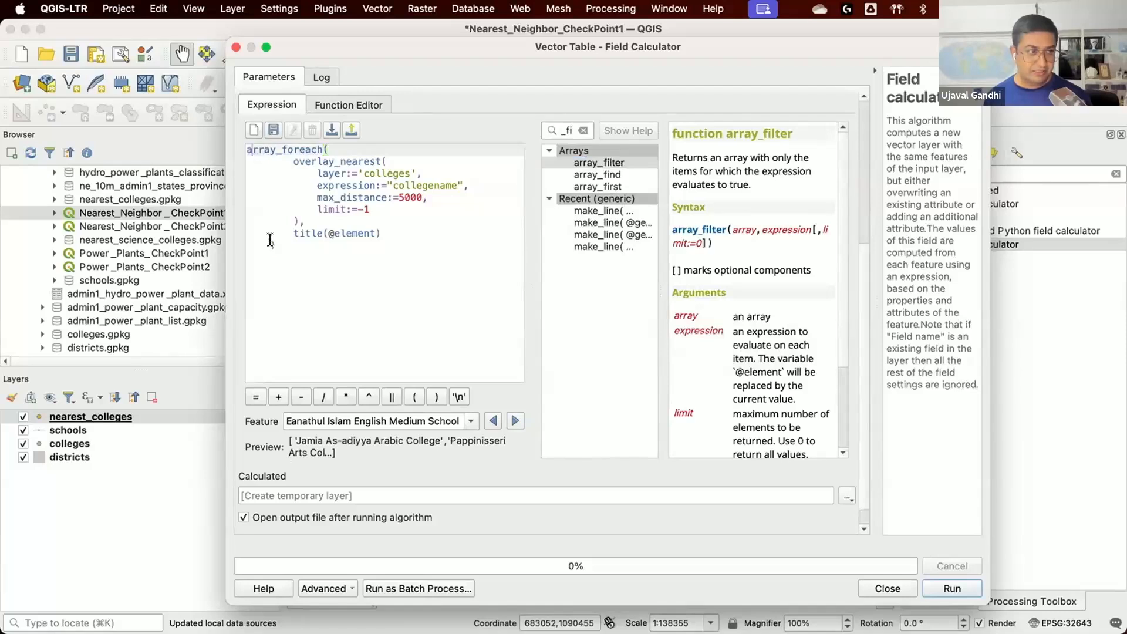
text(array)
text(_filter()
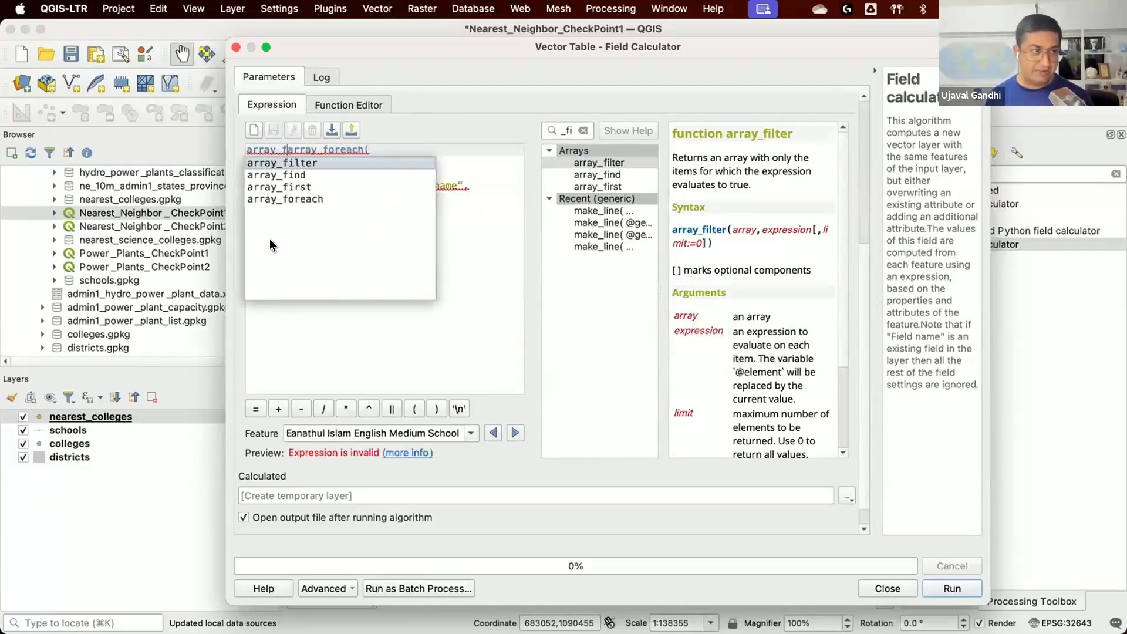
key(Down)
key(Down)
key(Down)
key(Down)
key(Down)
text(,)
key(Return)
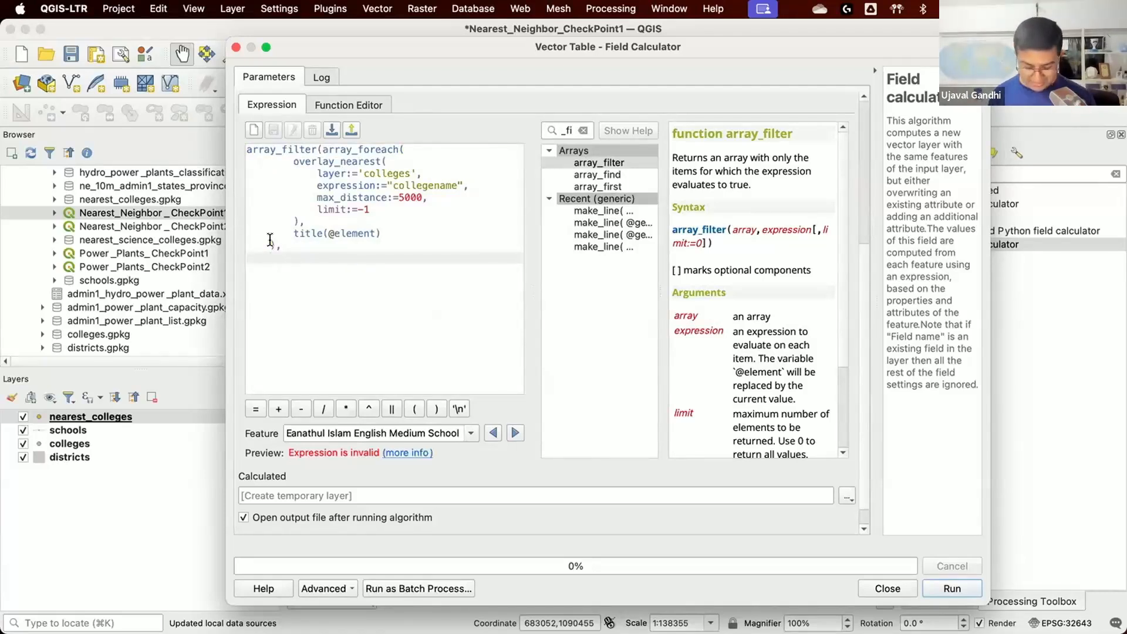
text(rege)
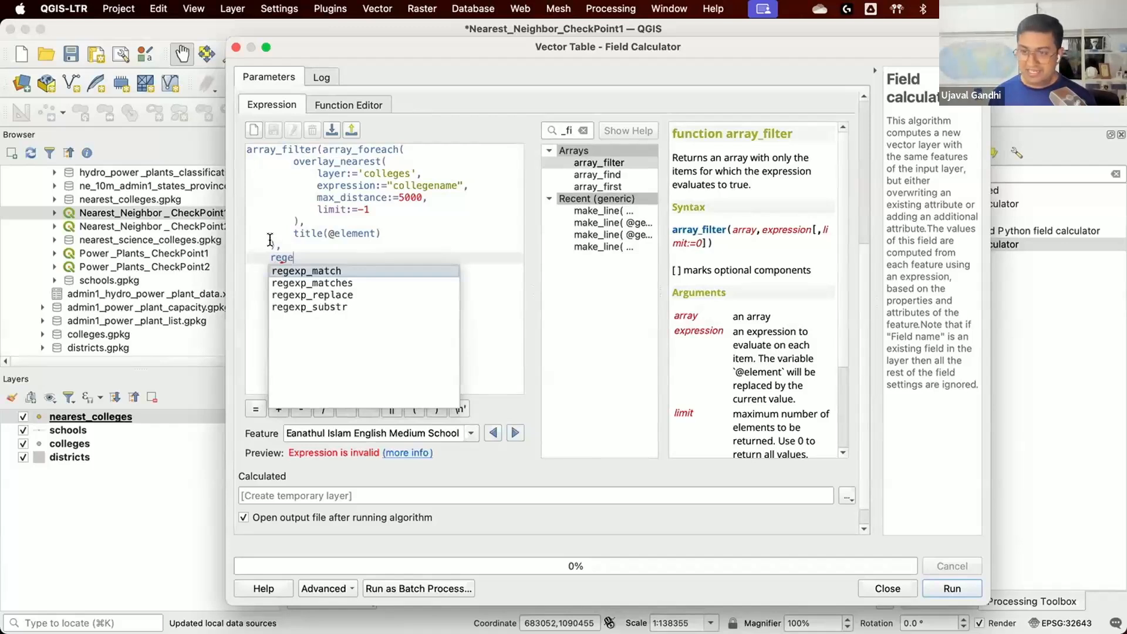
key(Return)
text((@element,)
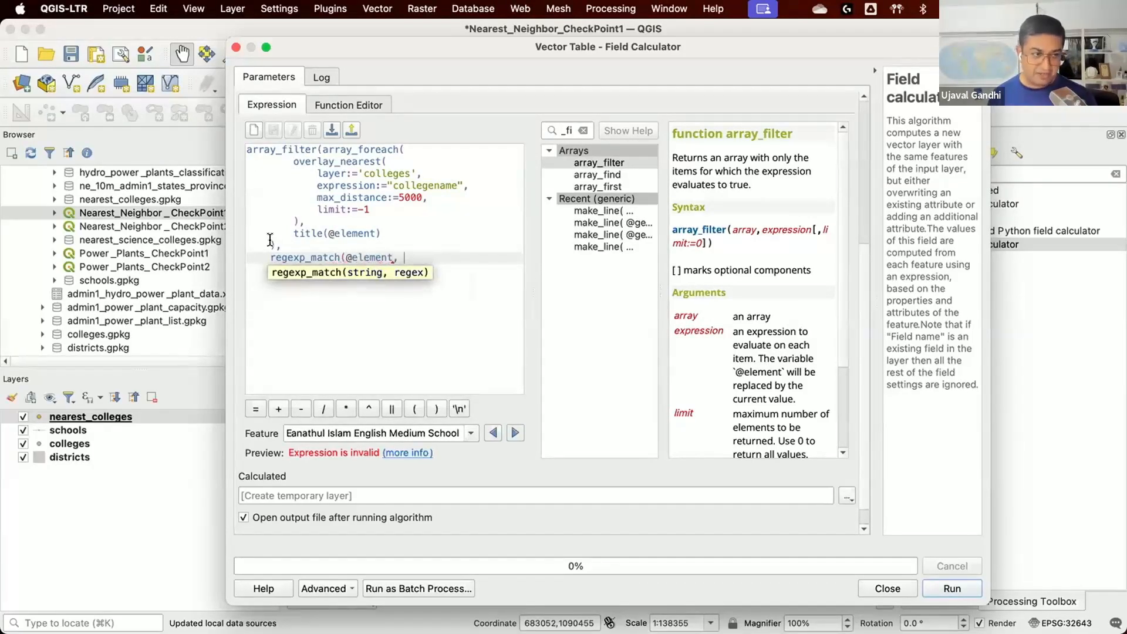
text( 'Science'))
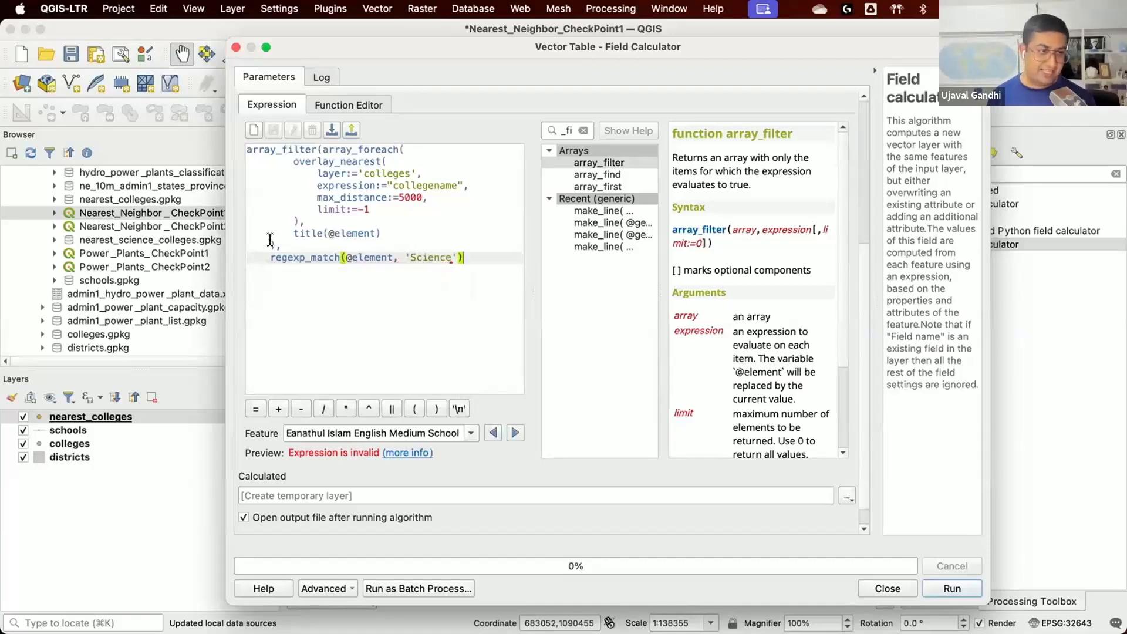
key(Return)
text())
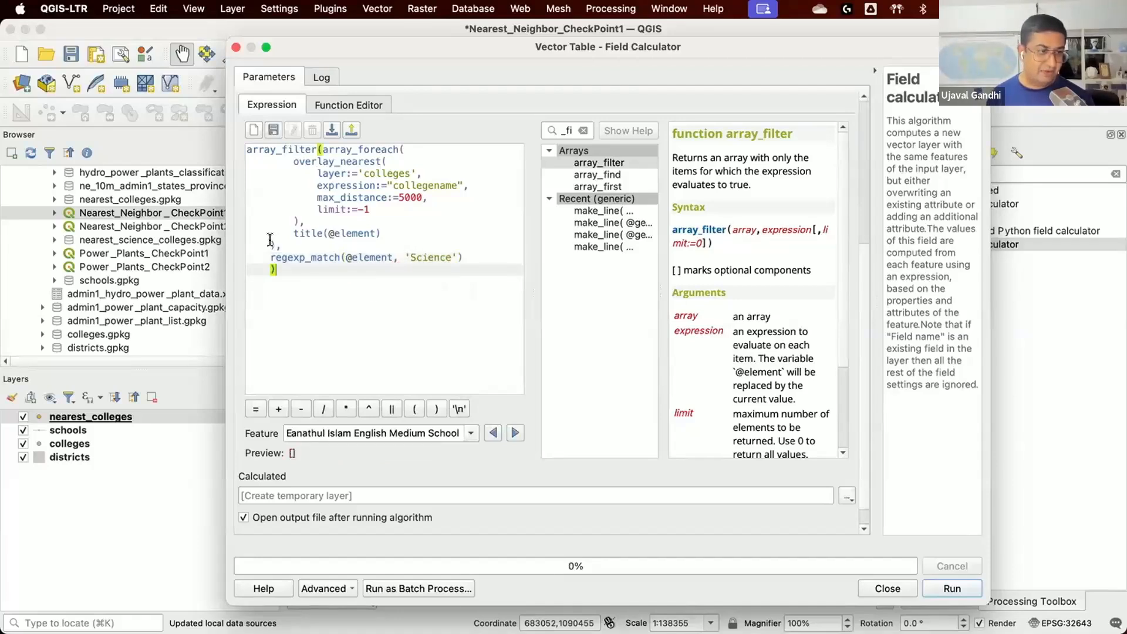
key(BackSpace)
Step: Check the preview of the array_filter formula for other schools
click(509, 431)
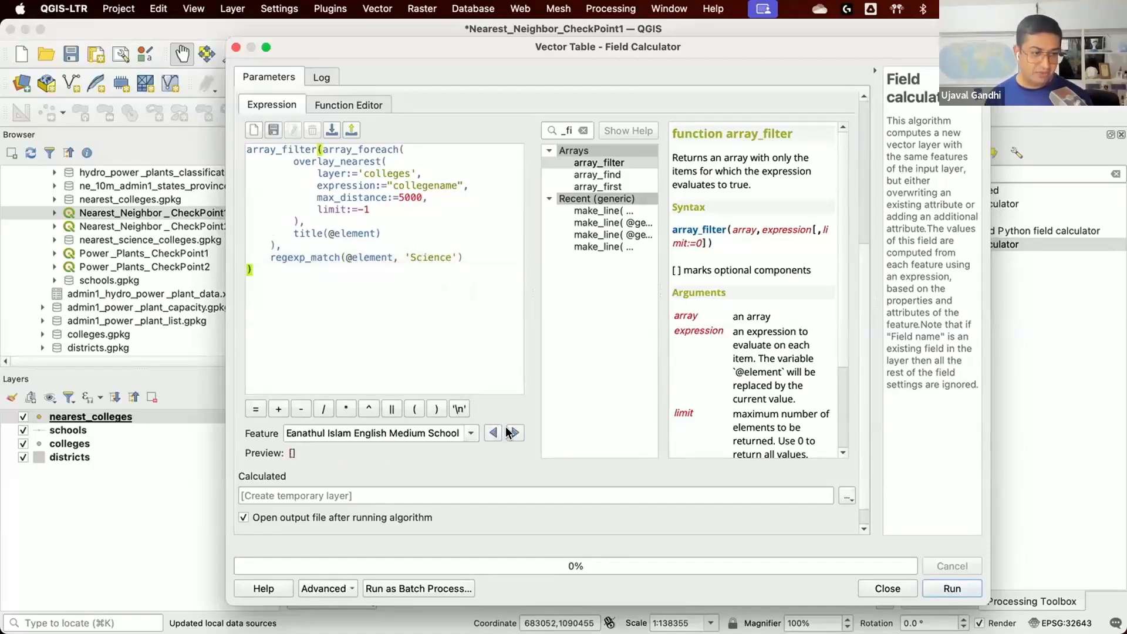
click(510, 433)
click(510, 433)
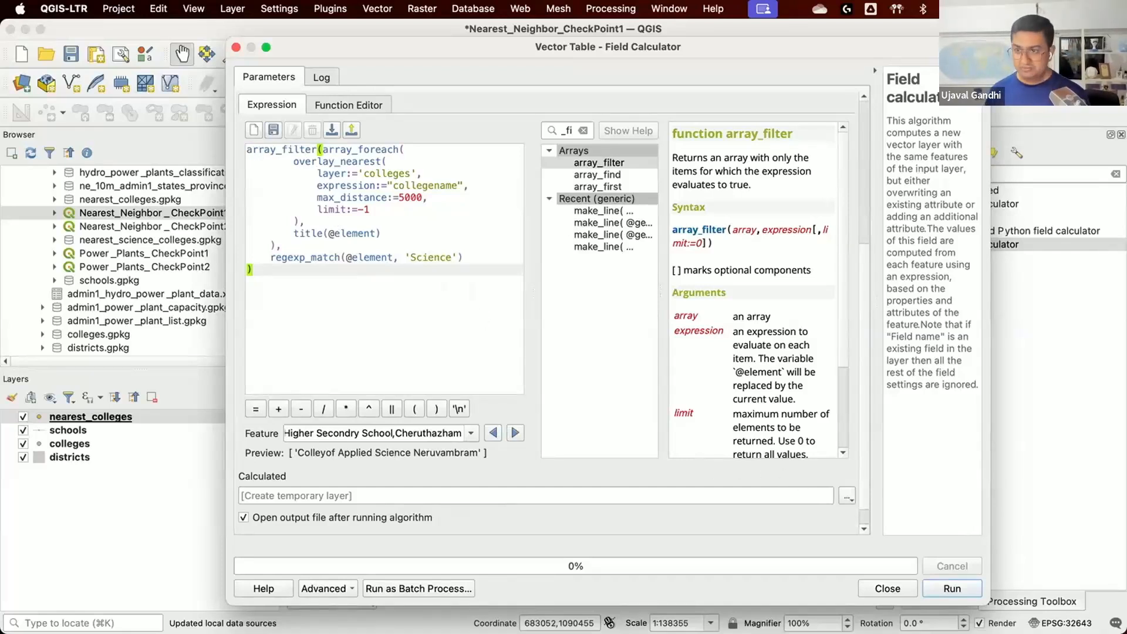
Step: Wrap the entire array_filter expression in array_to_string( ) so the formula returns text
click(249, 151)
text(array)
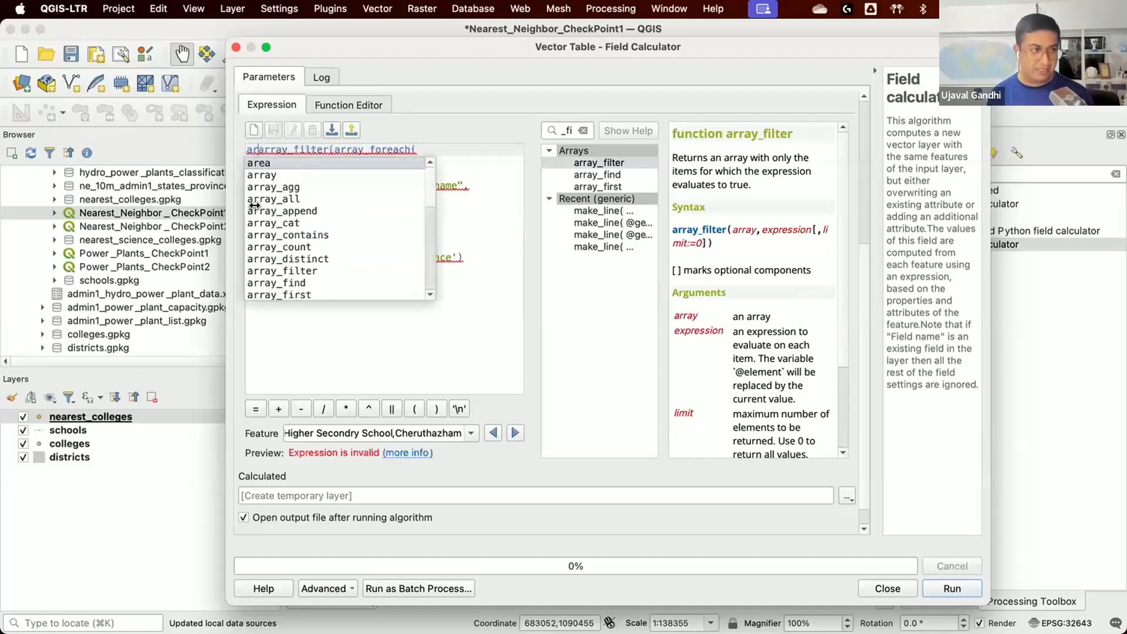
text(_to_string()
key(Down)
key(Down)
key(Down)
key(Down)
key(Down)
key(Down)
key(Down)
key(Down)
key(Down)
key(Down)
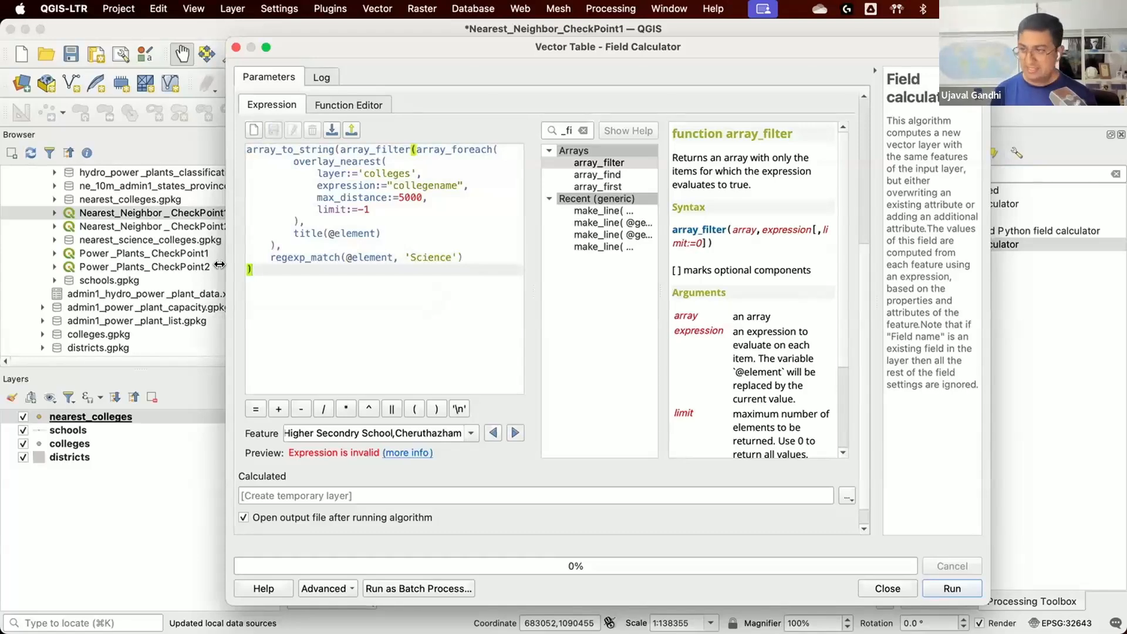
text())
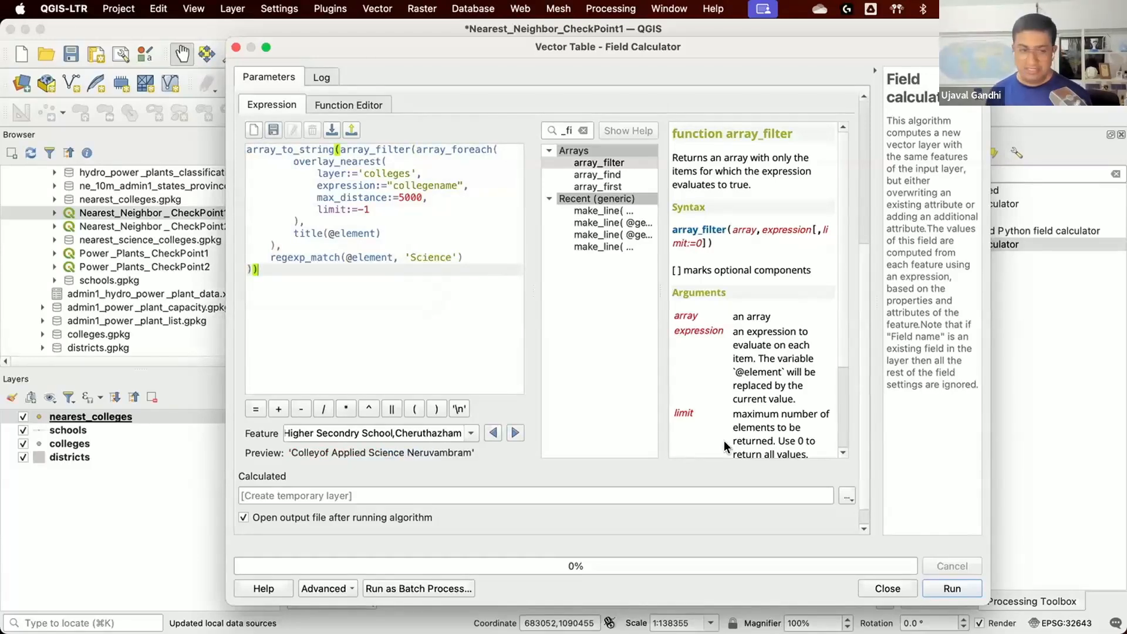
Step: Save the output as nearest_science_colleges in the qgis_expressions folder as GPKG, run the Field calculator, and close it
click(845, 496)
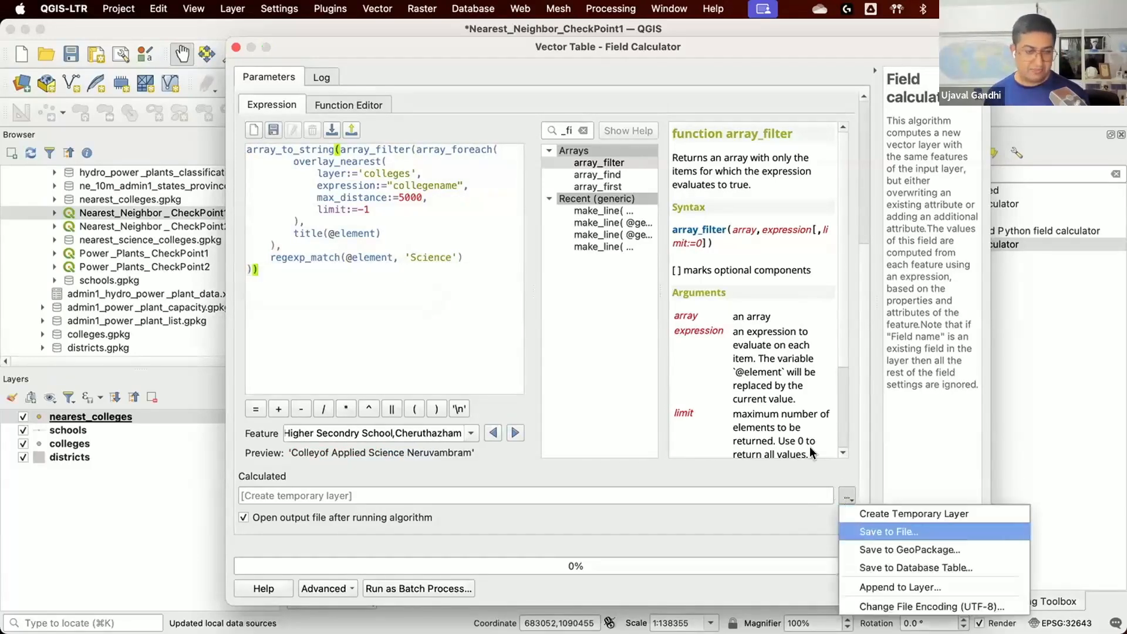
click(880, 531)
text(nea)
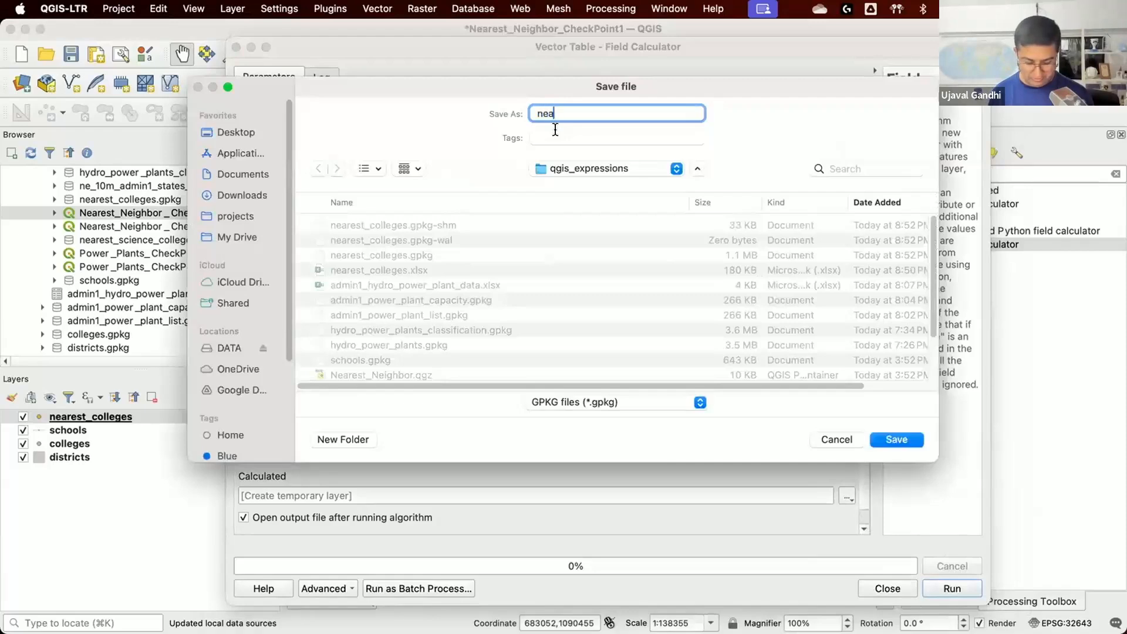
text(rest_science_colleges)
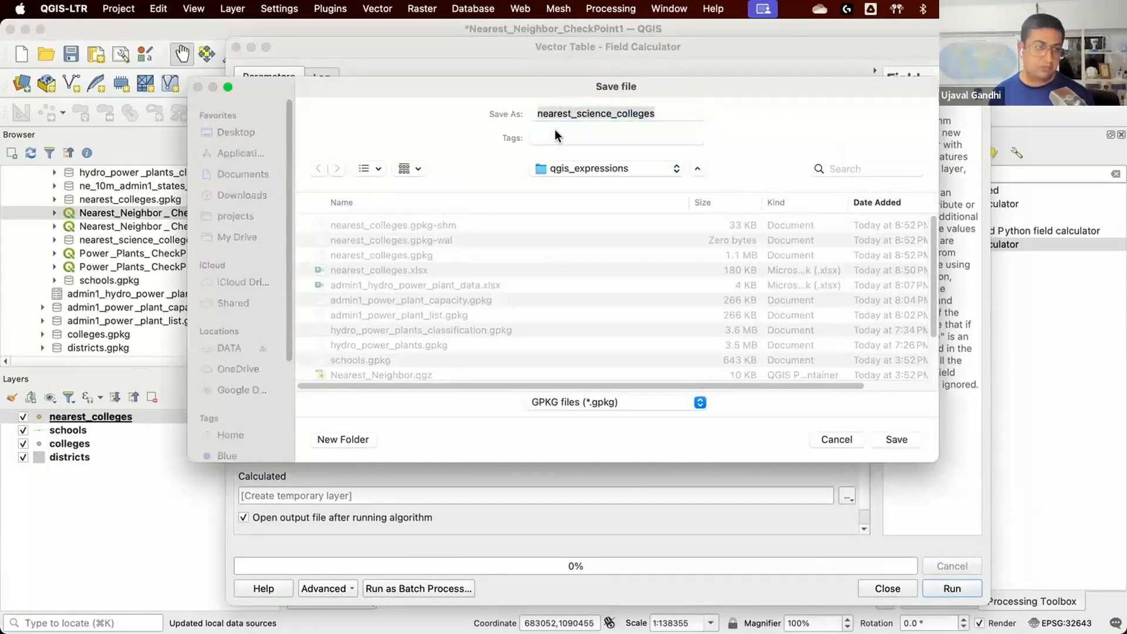
key(Return)
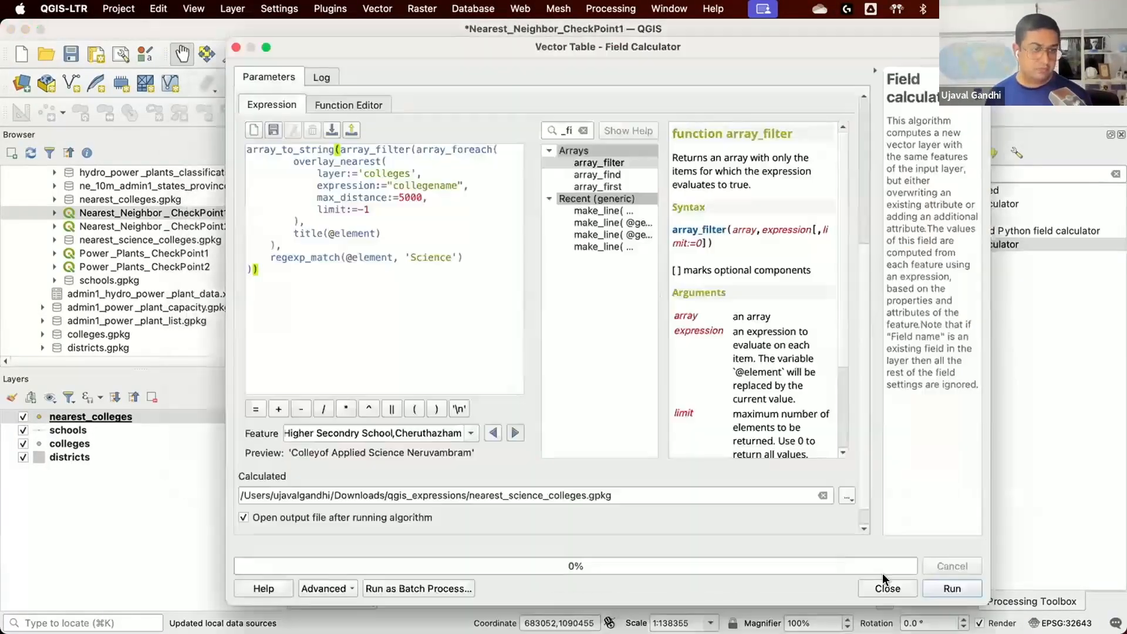
click(934, 596)
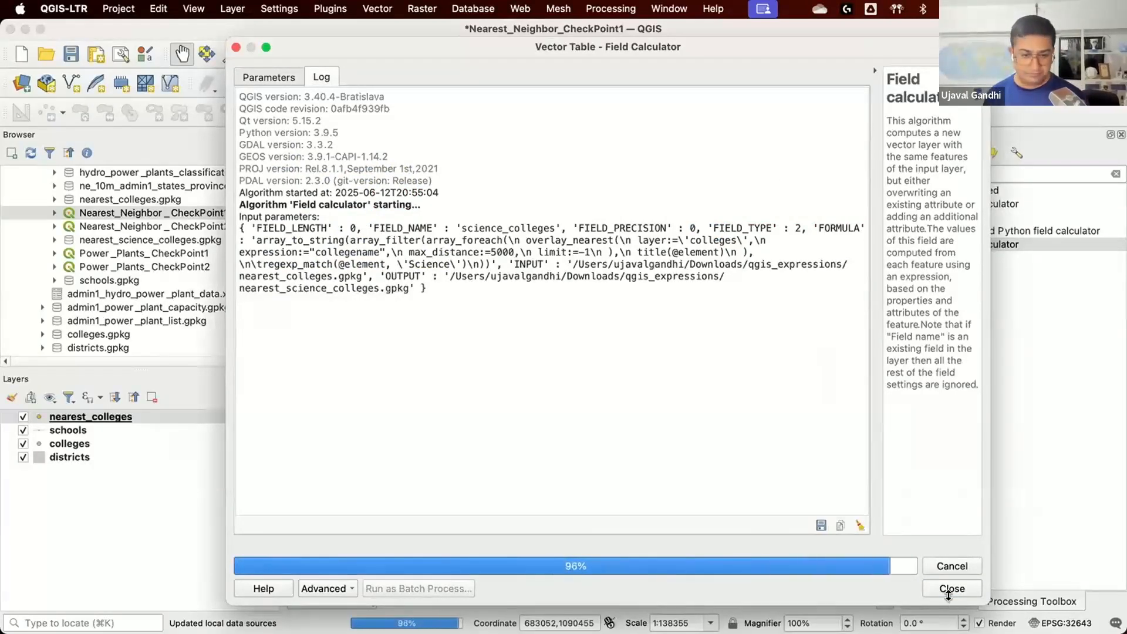
click(855, 588)
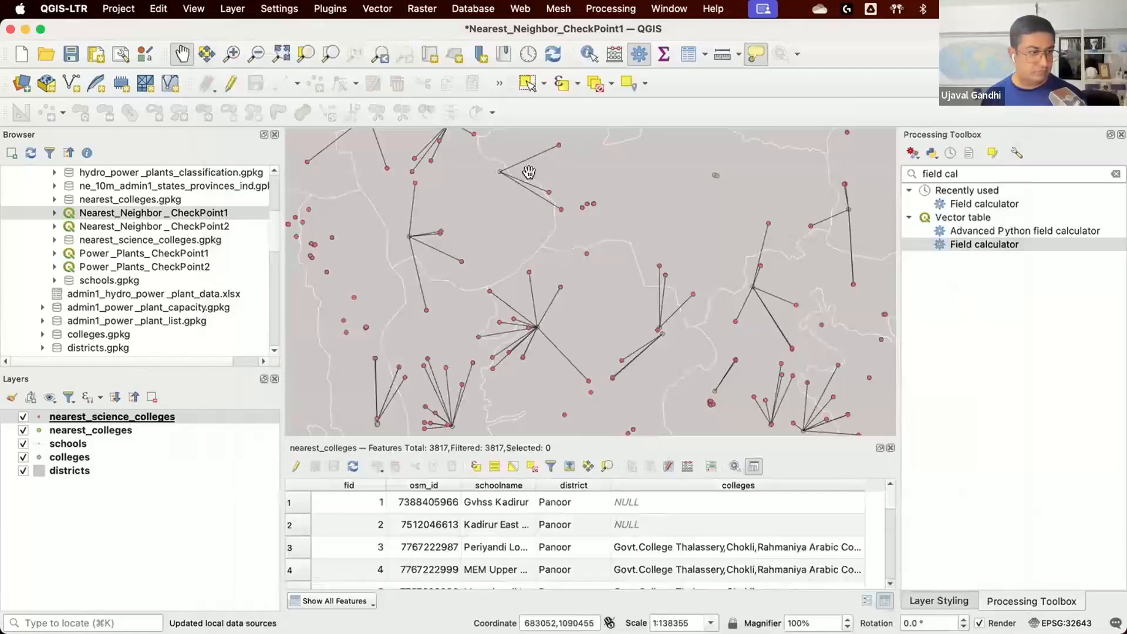
Step: Open the nearest_science_colleges attribute table and widen the science_colleges column to examine its values
click(688, 54)
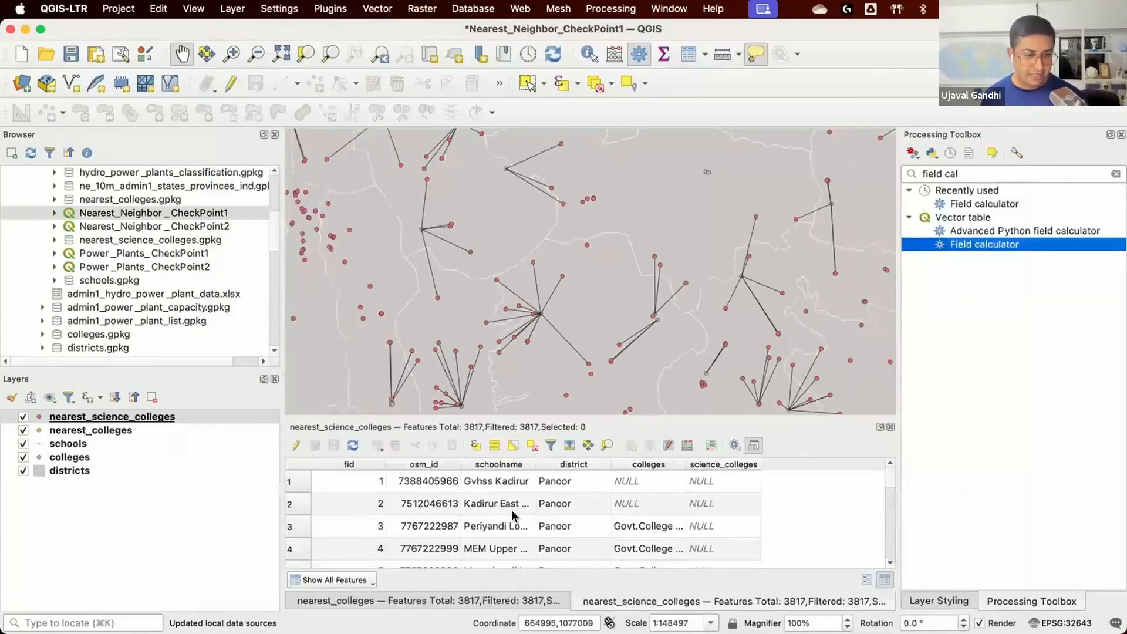
scroll(750, 512, down, 4)
scroll(752, 513, up, 2)
drag(761, 463, 881, 460)
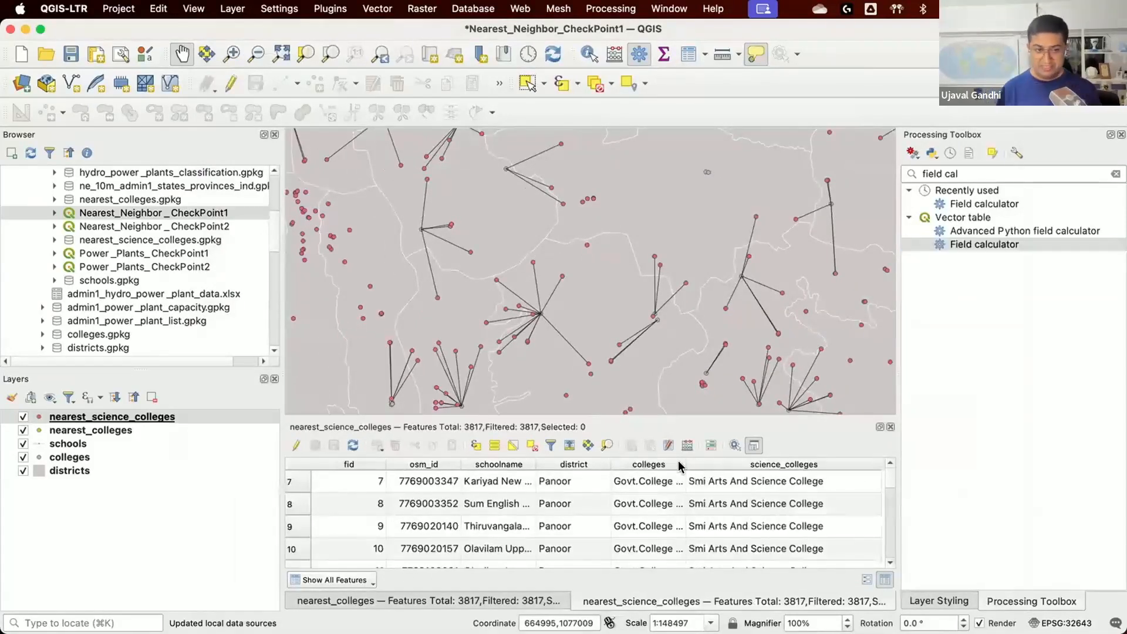
Step: Widen the colleges column in the attribute table and remove the nearest_science_colleges and nearest_colleges layers from the project
drag(731, 457, 739, 460)
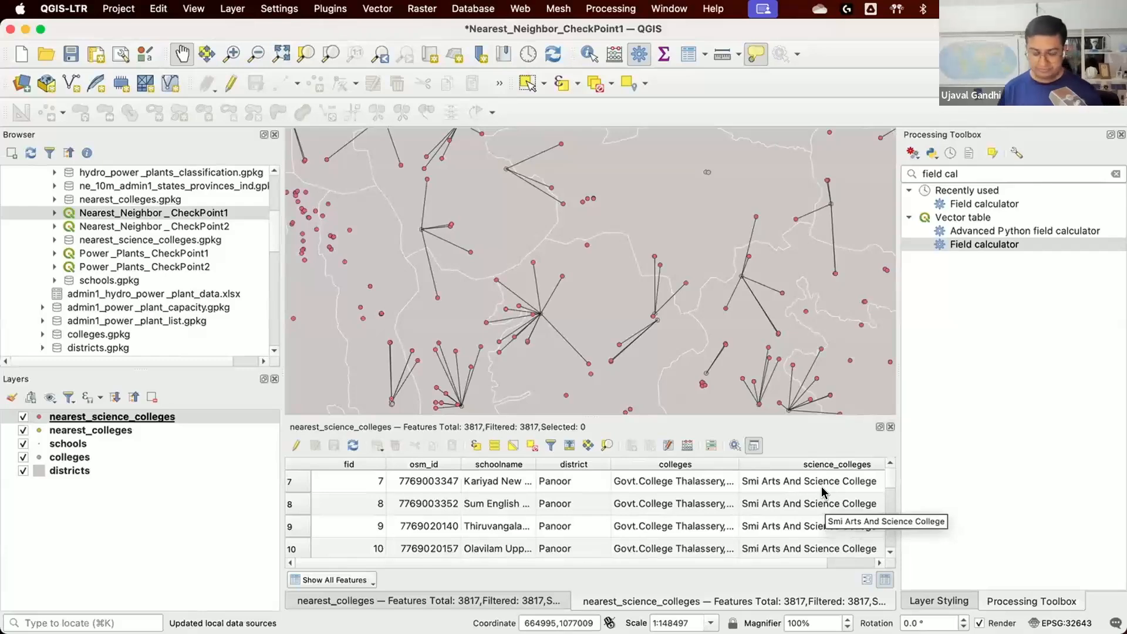
shift+click(130, 431)
right_click(130, 430)
click(189, 201)
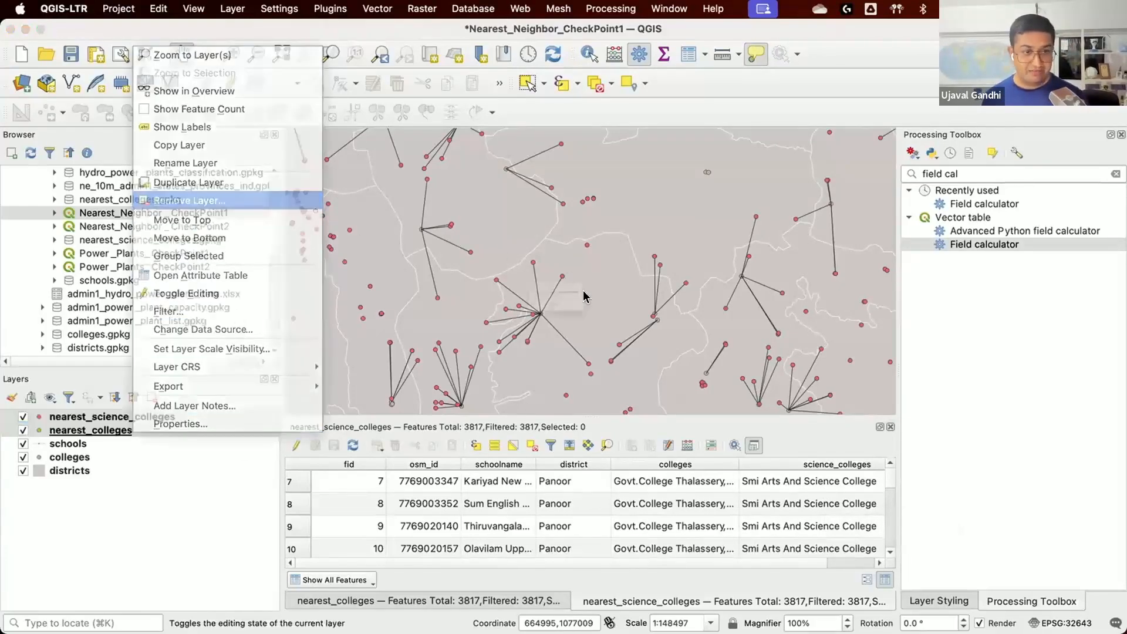
click(610, 324)
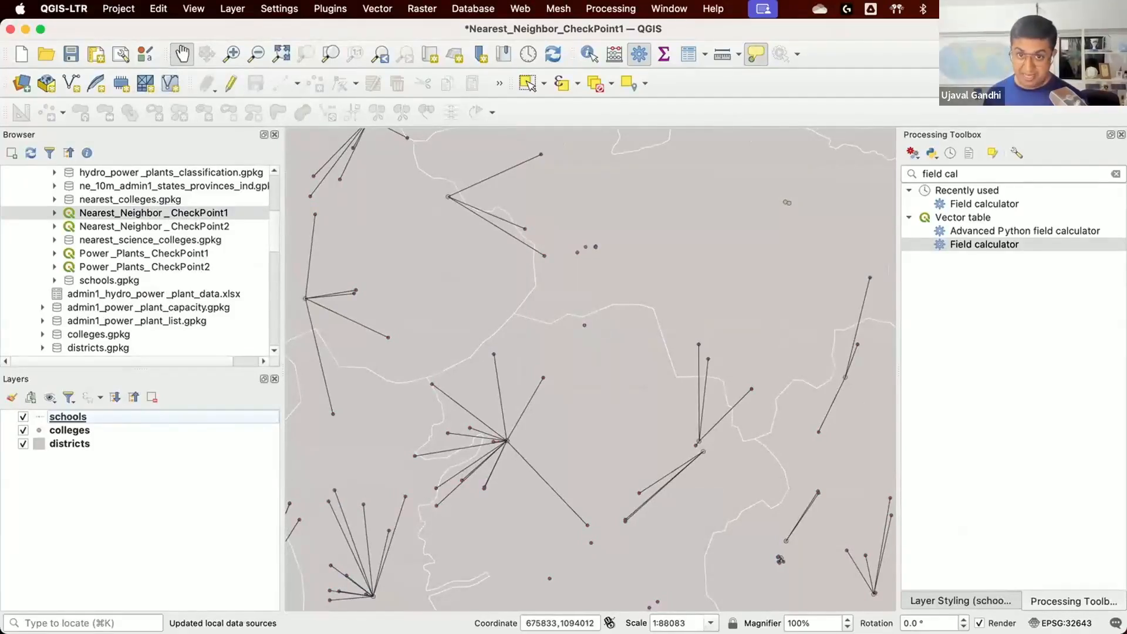
Step: Clear the Processing Toolbox search and hide the toolbox and Layer Styling panels to enlarge the map
click(1115, 174)
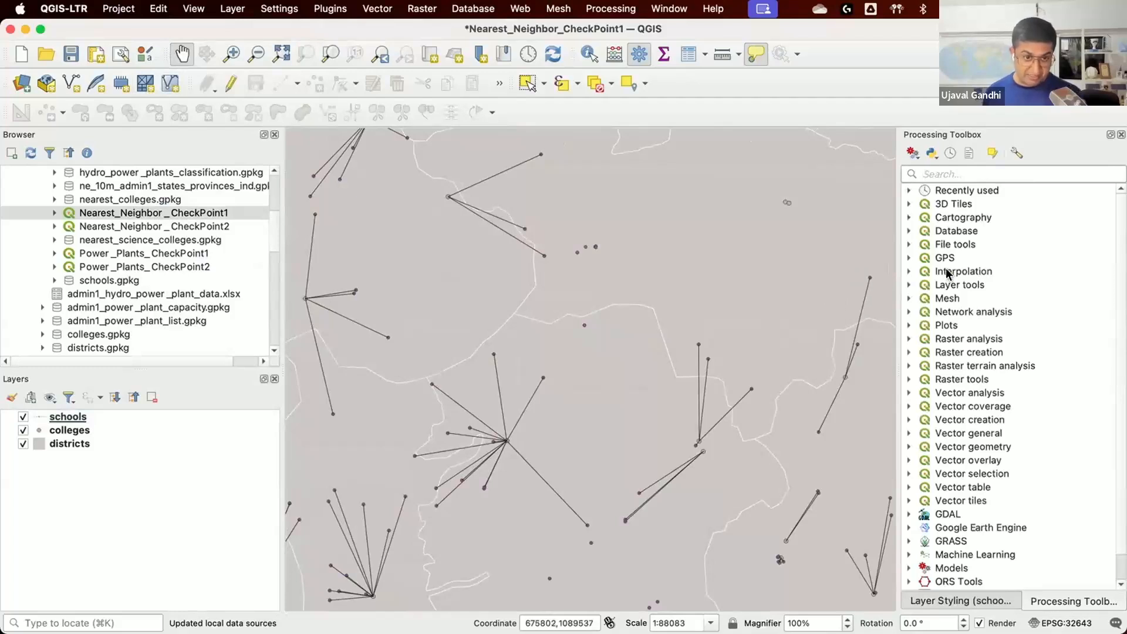
key(F7)
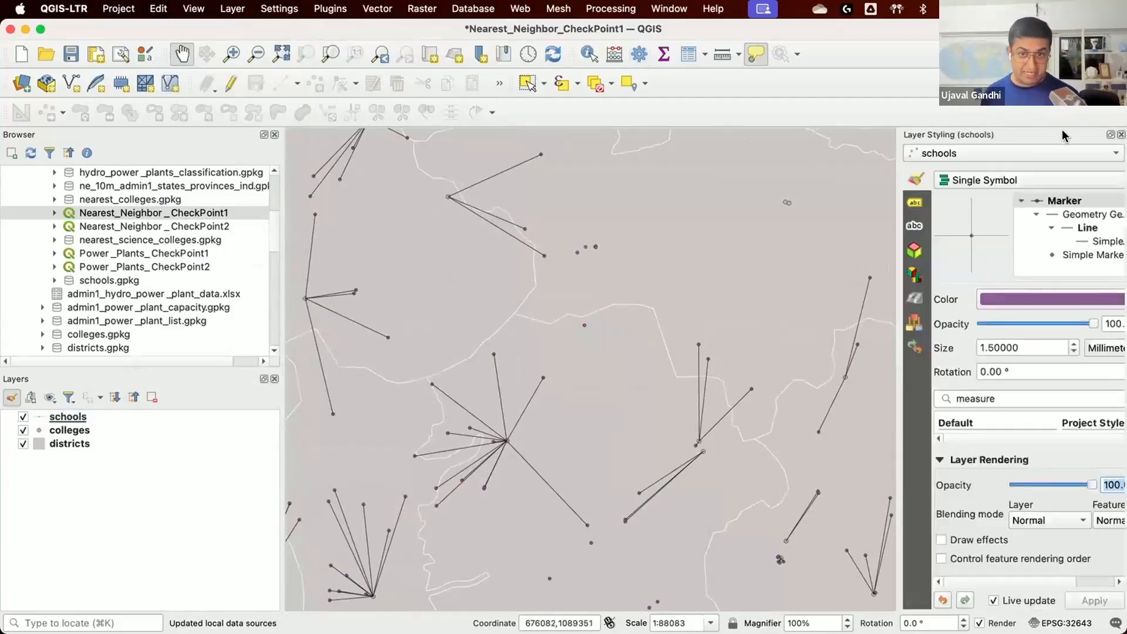
key(F7)
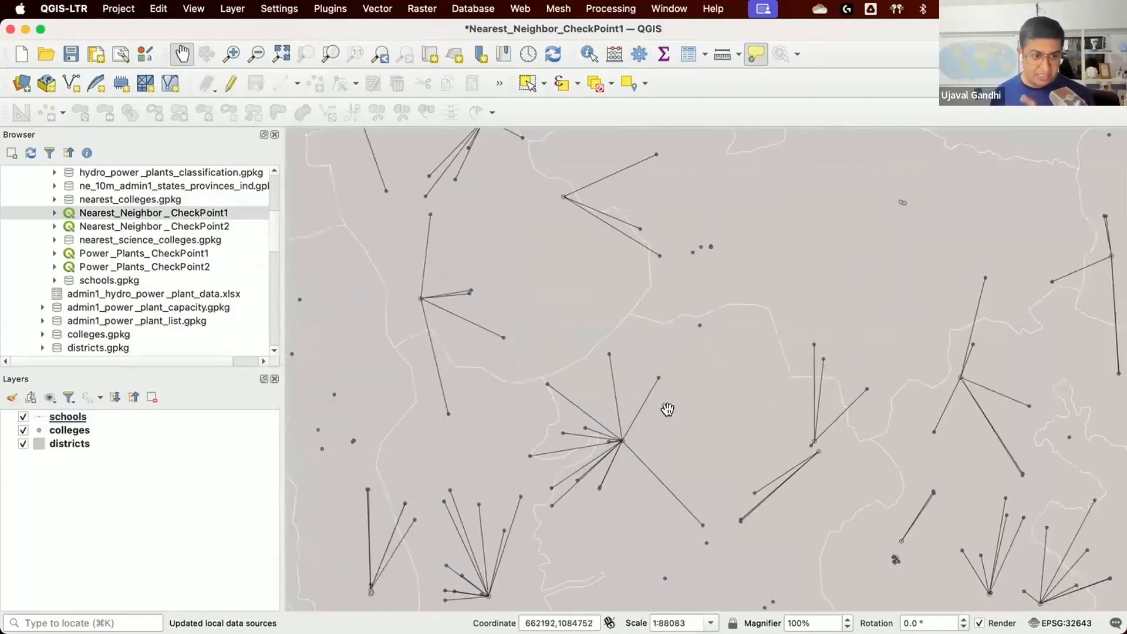
Step: Examine how the lines from schools to their nearest colleges run relative to the district boundaries on the map
scroll(665, 408, down, 1)
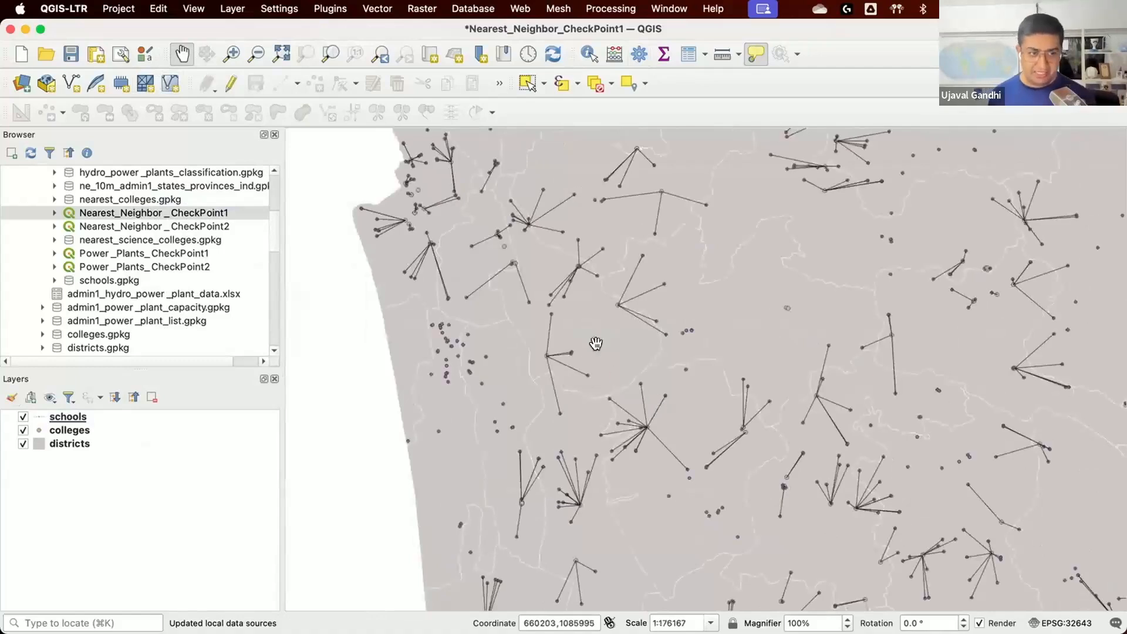
scroll(566, 269, up, 1)
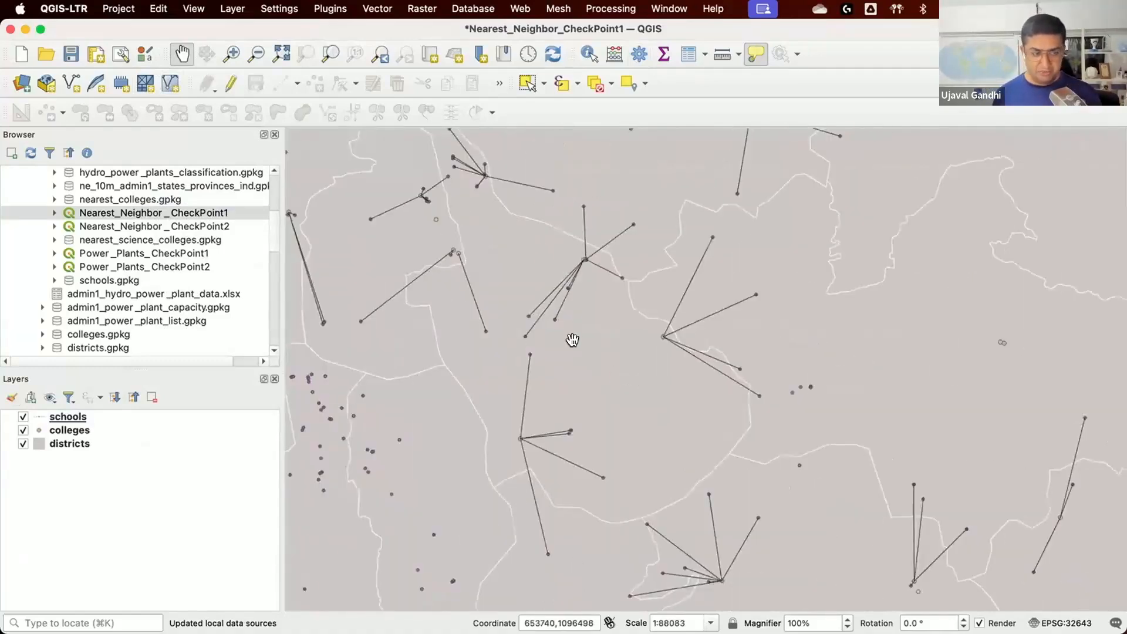
drag(609, 234, 655, 269)
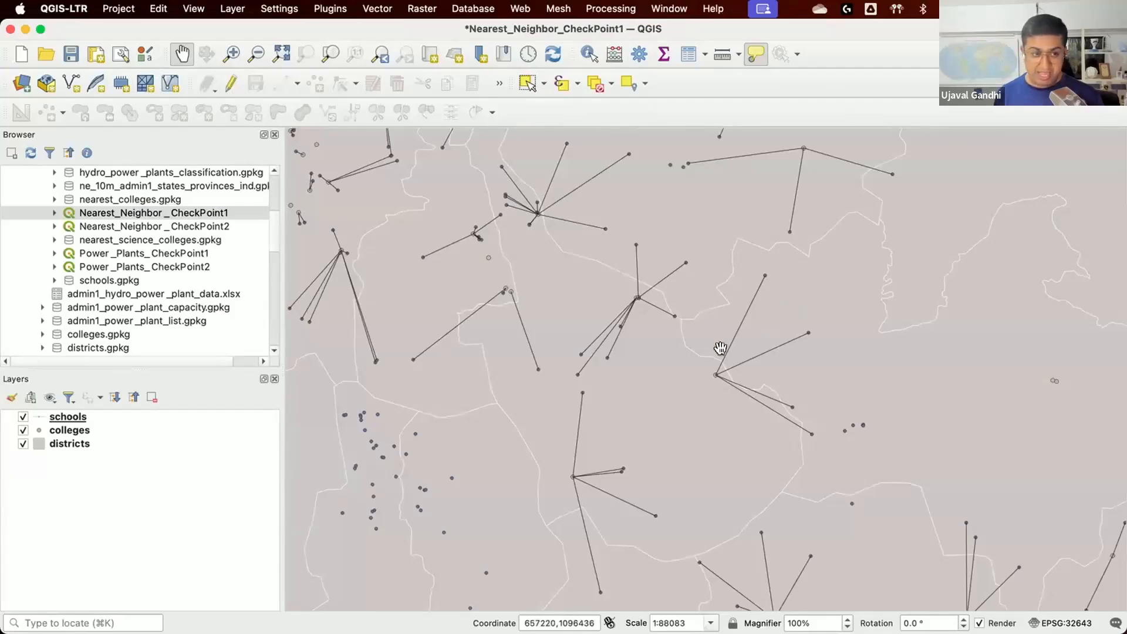
drag(690, 292, 710, 333)
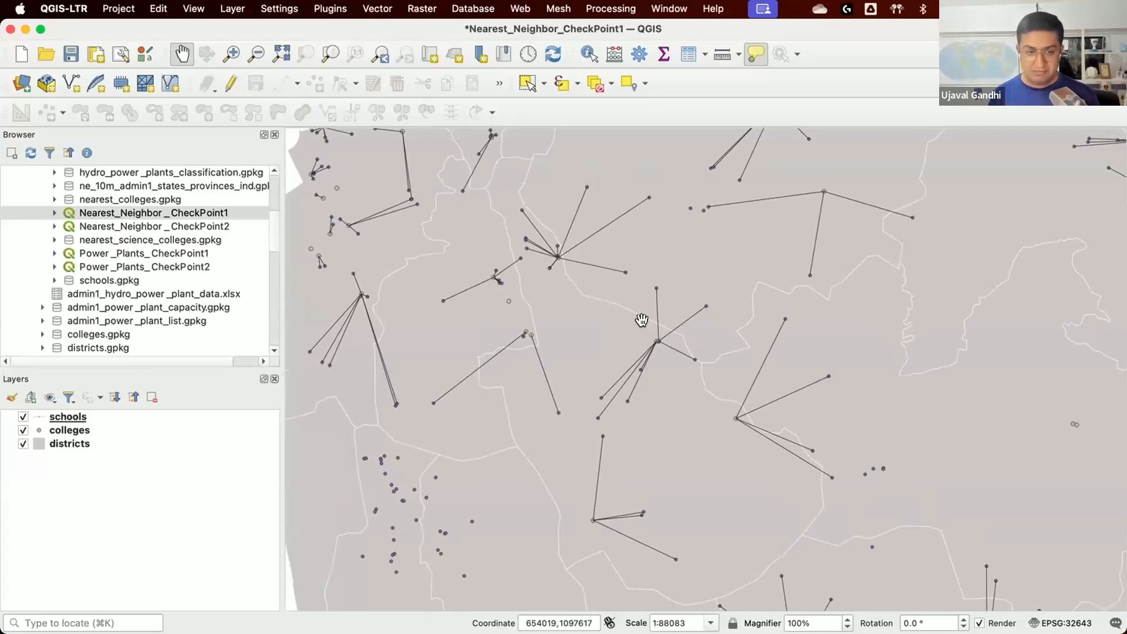
drag(601, 329, 680, 483)
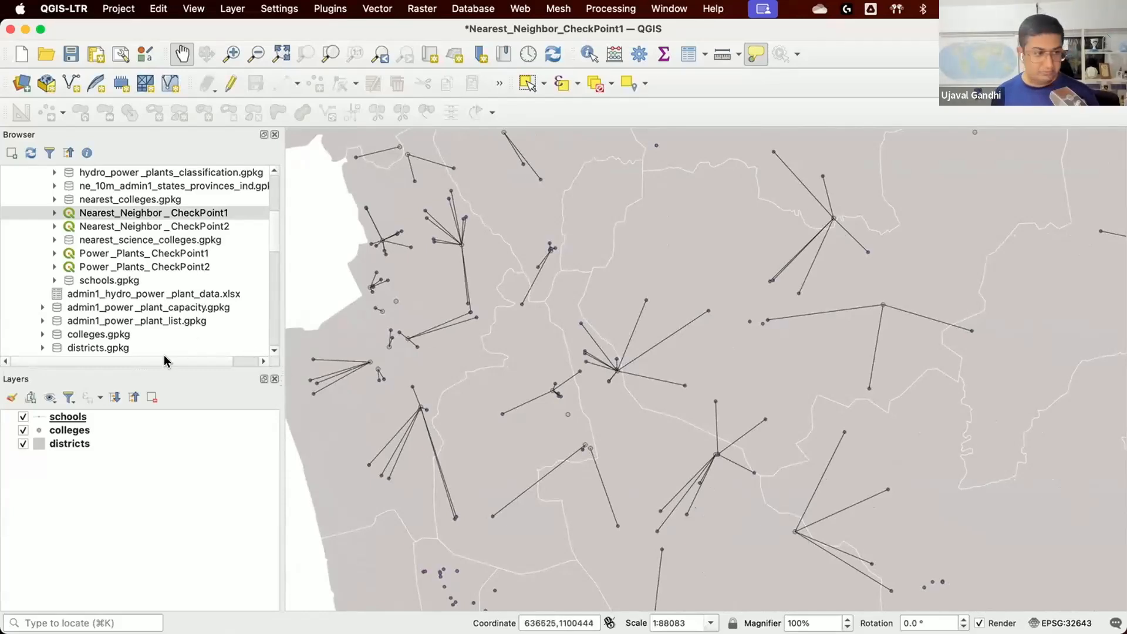
Step: Widen the Layer Styling view of the schools layer and open its Geometry Generator expression in the Expression Builder
click(57, 417)
click(12, 397)
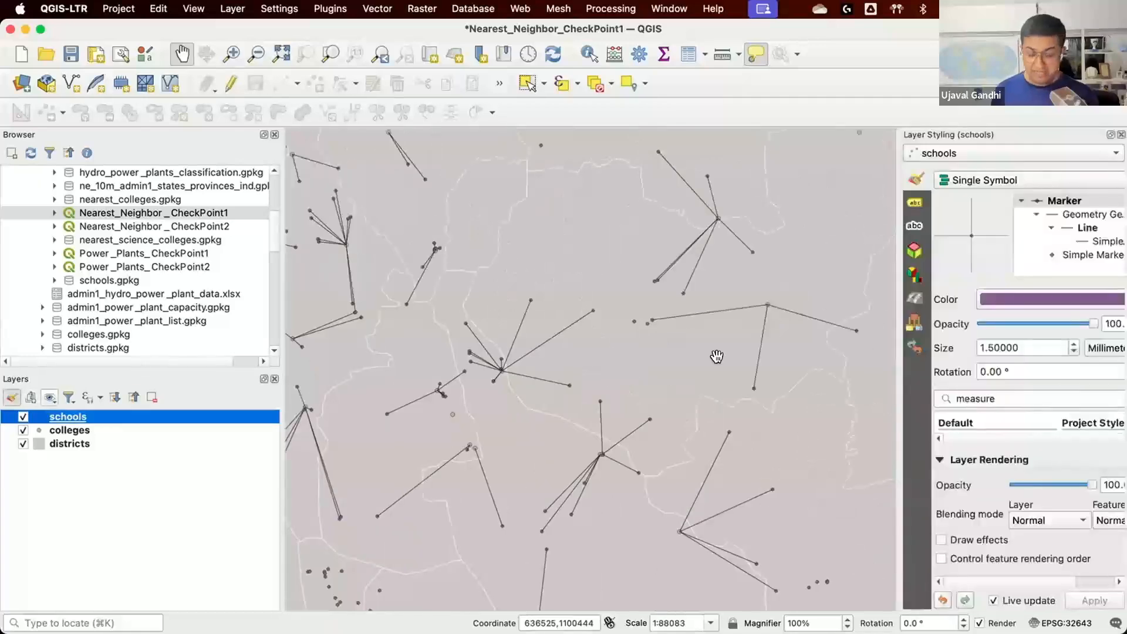
drag(825, 363, 743, 361)
click(969, 214)
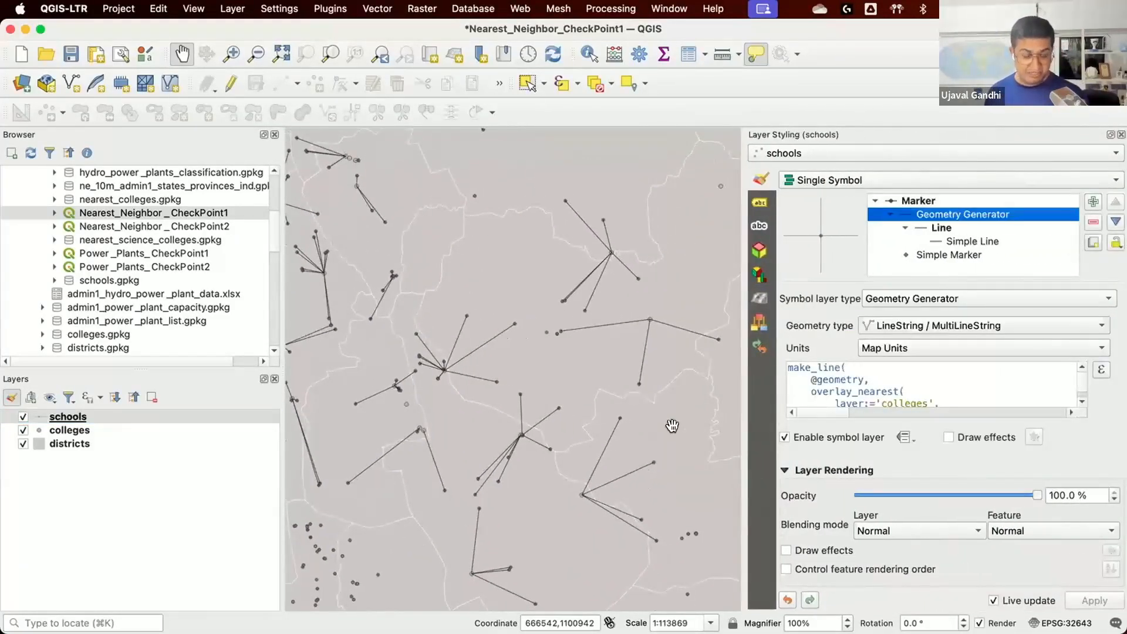
click(1104, 371)
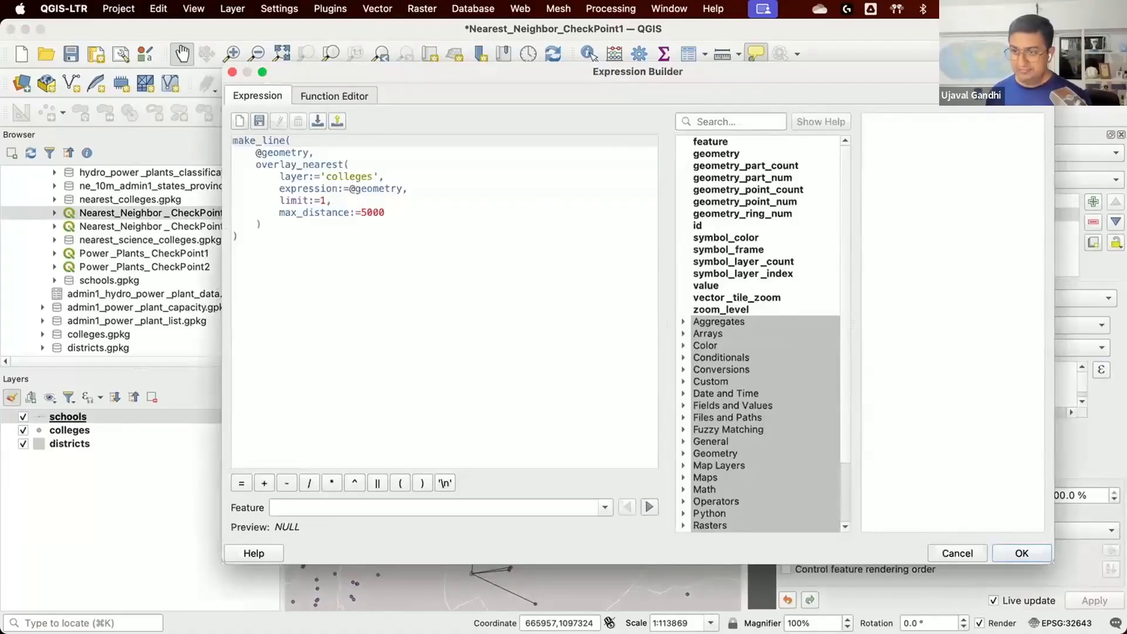
click(371, 212)
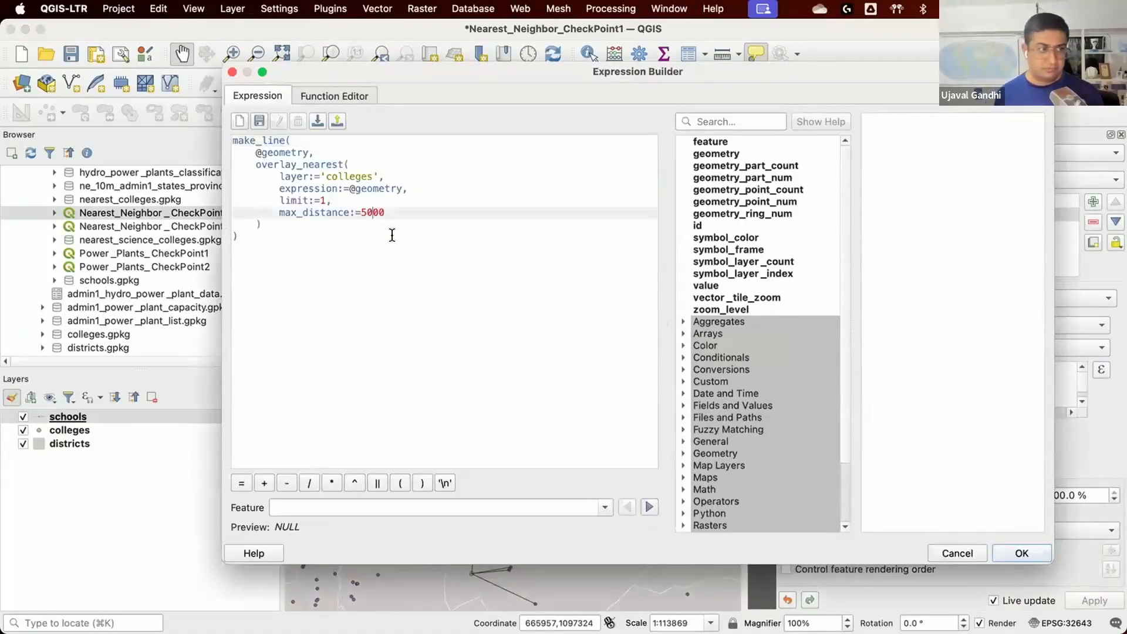
click(356, 141)
drag(358, 152, 135, 106)
key(BackSpace)
key(Down)
key(Down)
key(Down)
key(Down)
key(Down)
key(Down)
key(Down)
key(Delete)
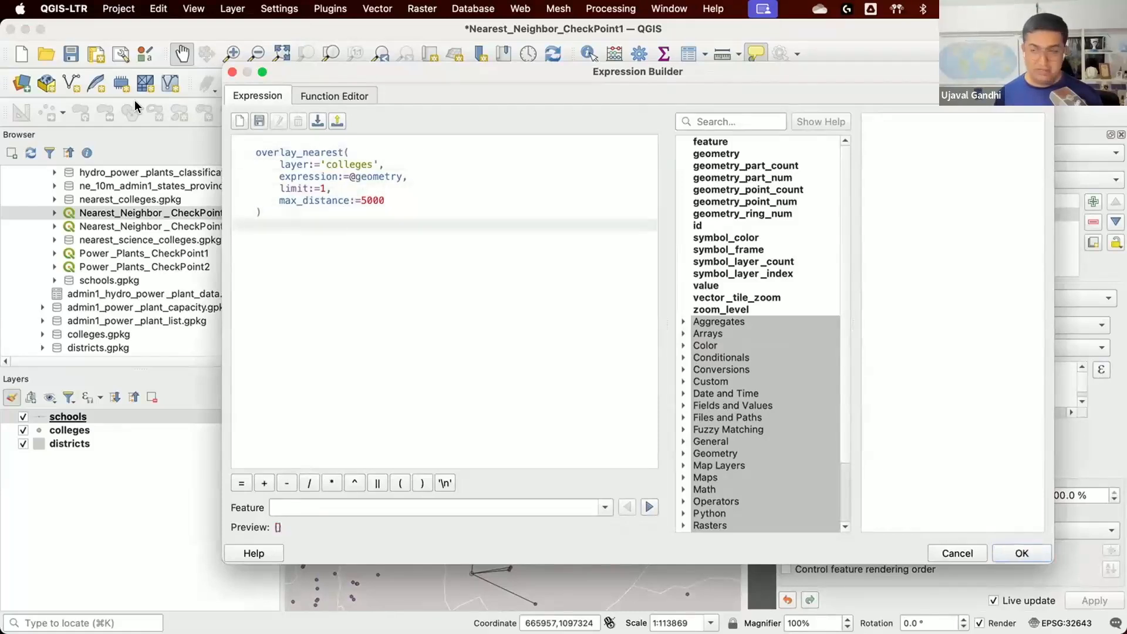
drag(308, 152, 332, 210)
key(shift+Tab)
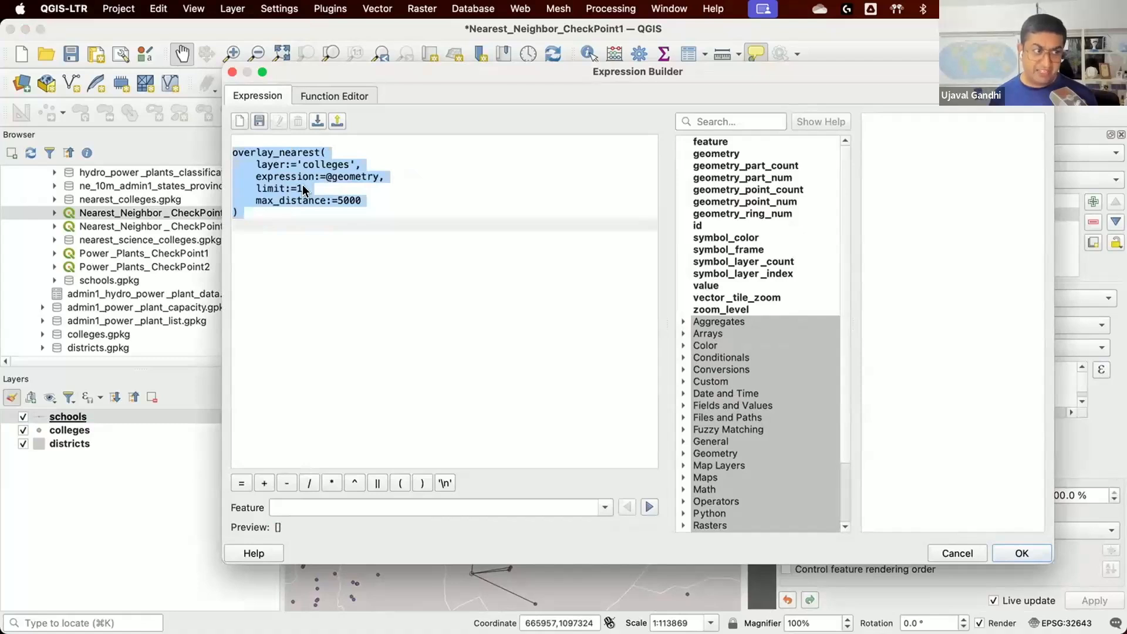
click(364, 222)
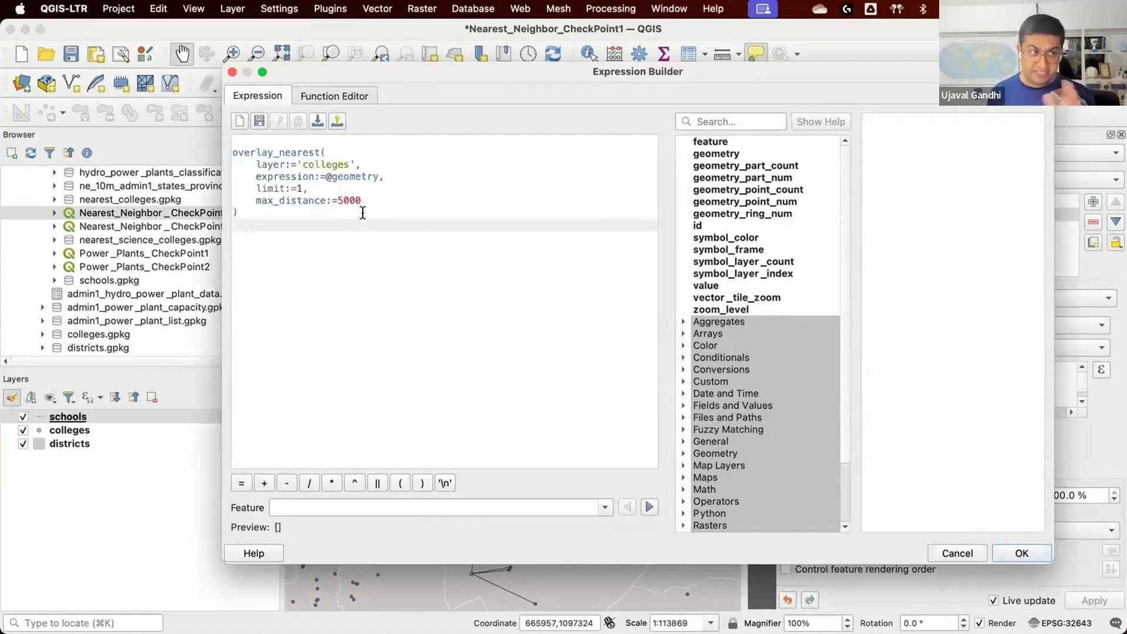
click(304, 189)
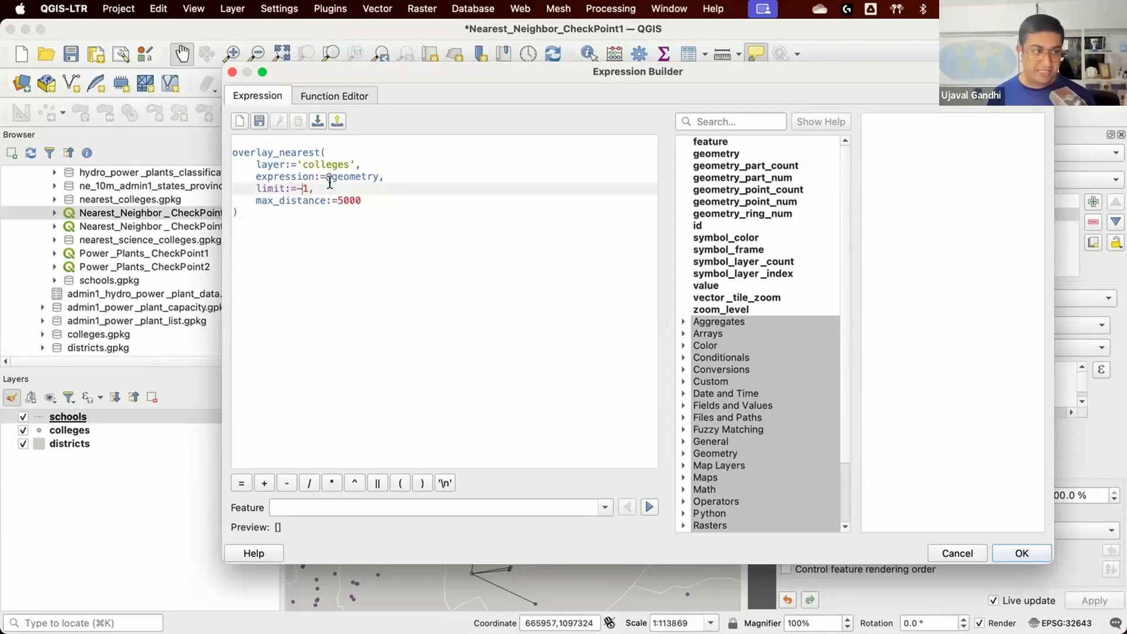
drag(324, 177, 380, 177)
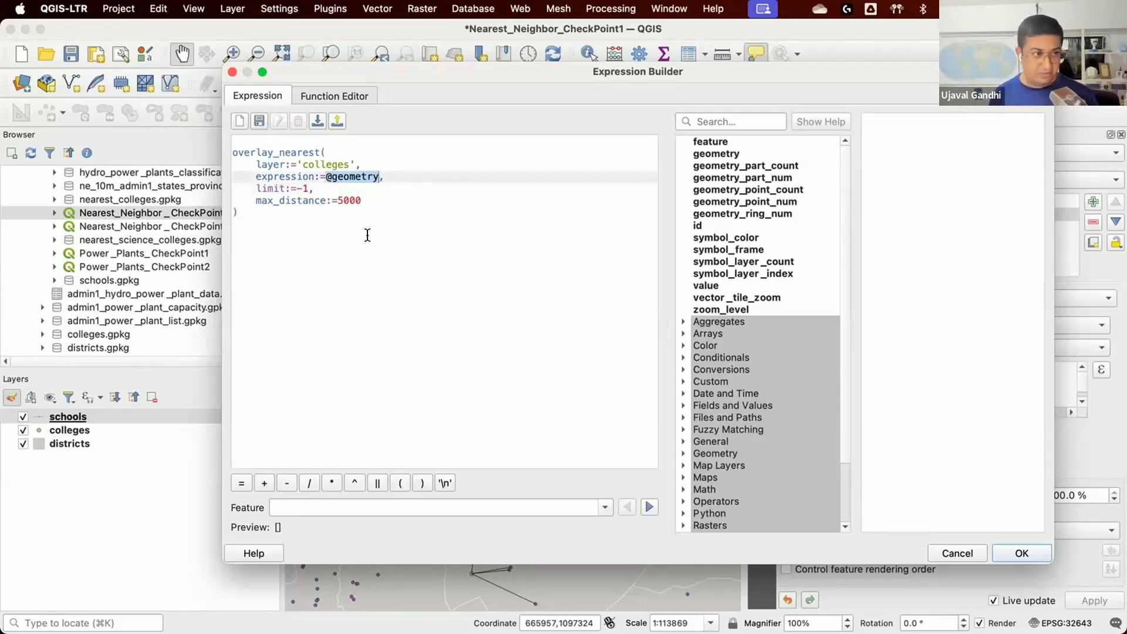
text(@featur)
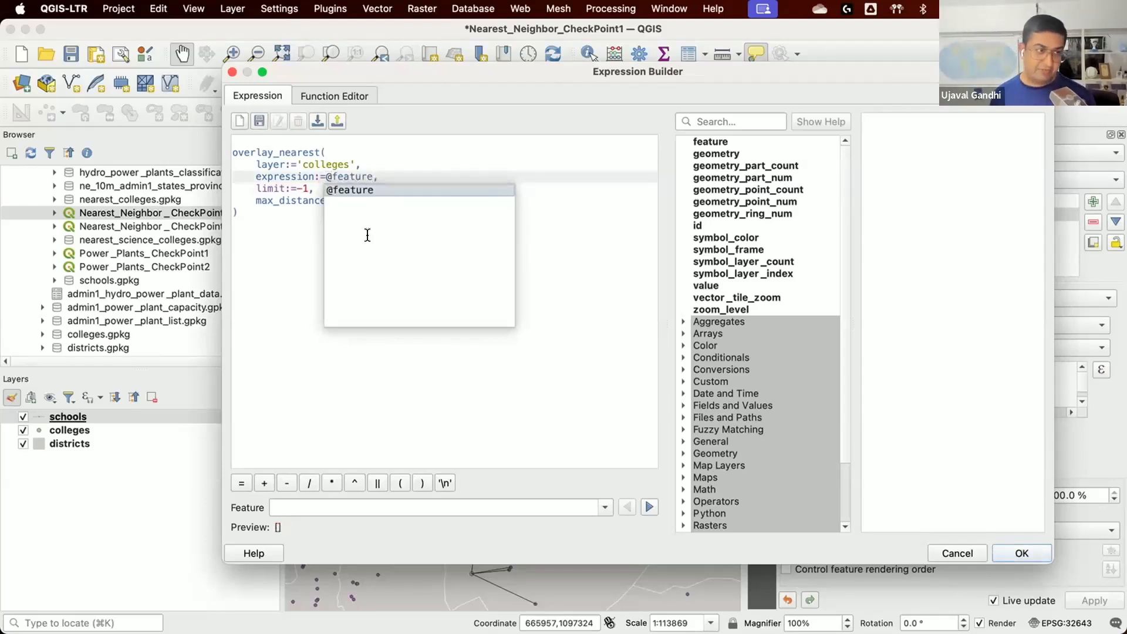
key(Return)
key(Down)
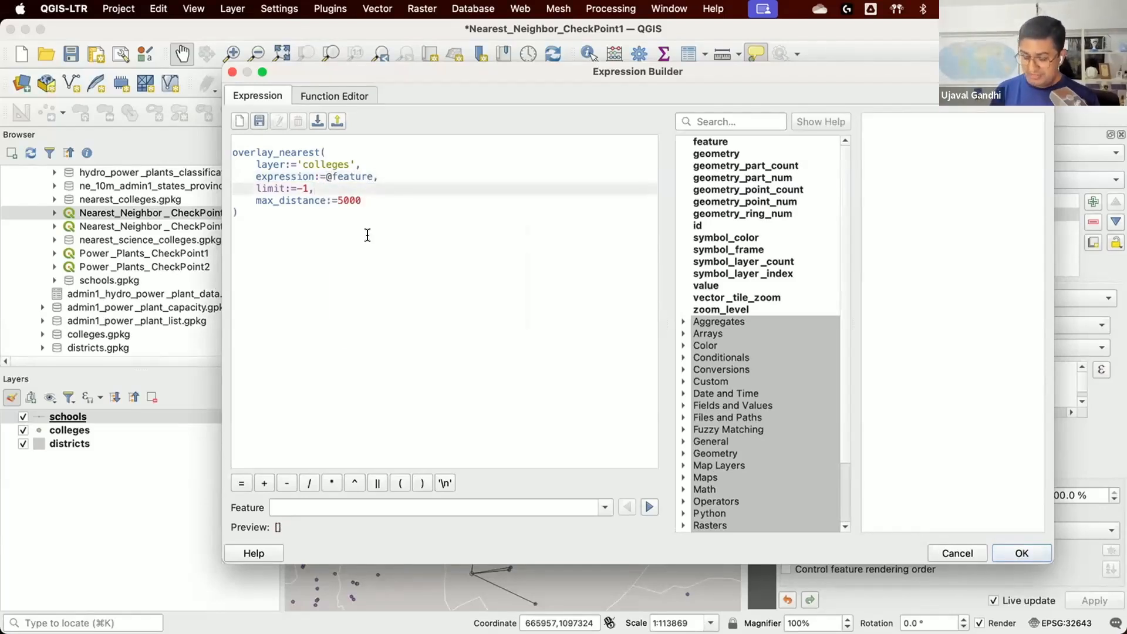
key(Down)
key(Down)
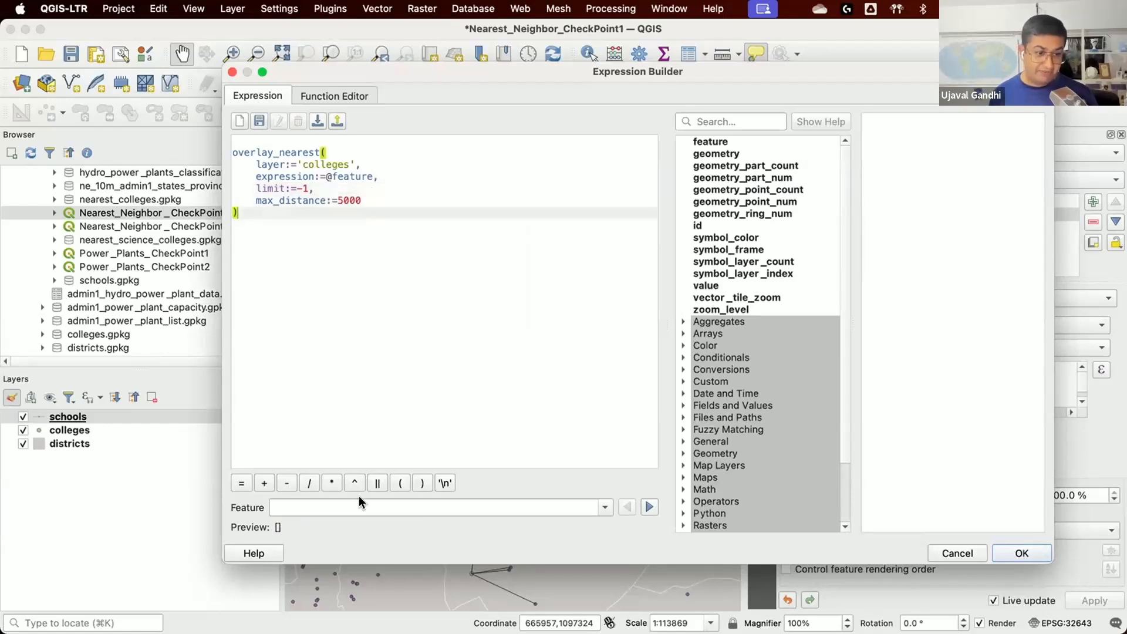
click(648, 507)
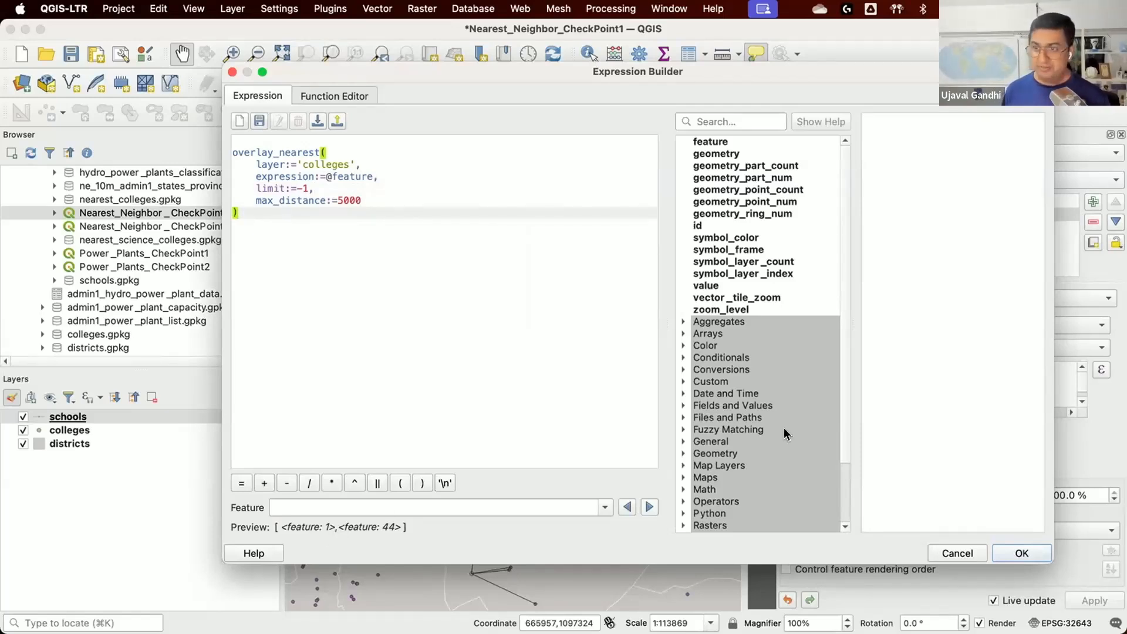
Step: Insert array_filter( before the overlay_nearest call and indent the whole overlay_nearest block inside it
click(357, 140)
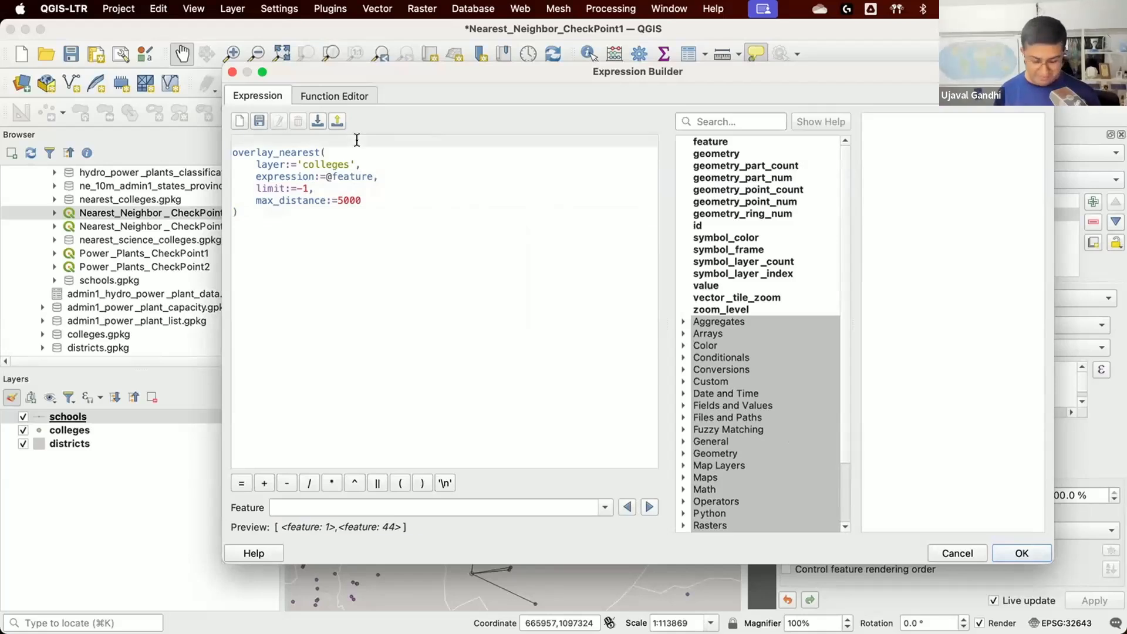
text(array_filter()
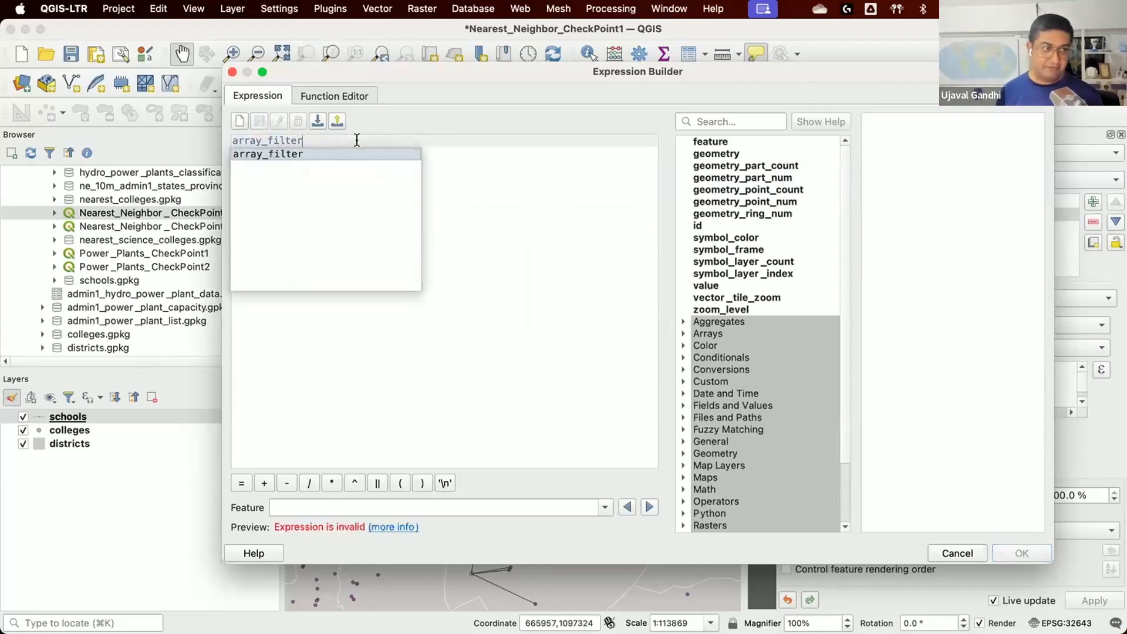
key(Down)
key(Down)
key(Down)
key(Down)
key(Down)
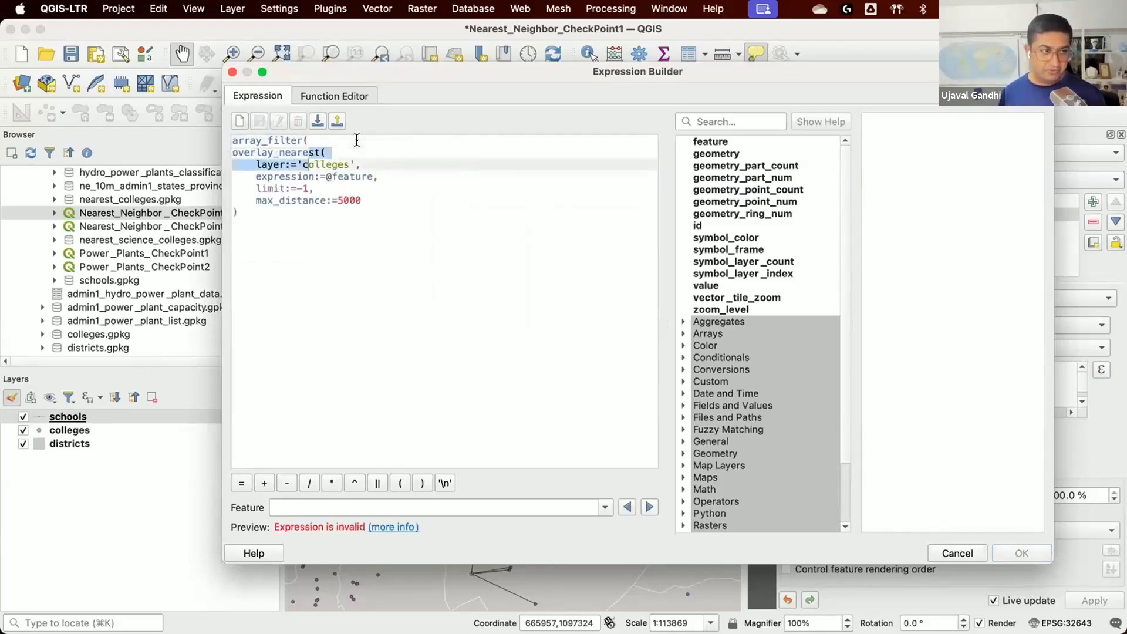
key(Up)
key(Up)
key(Up)
key(Up)
key(Up)
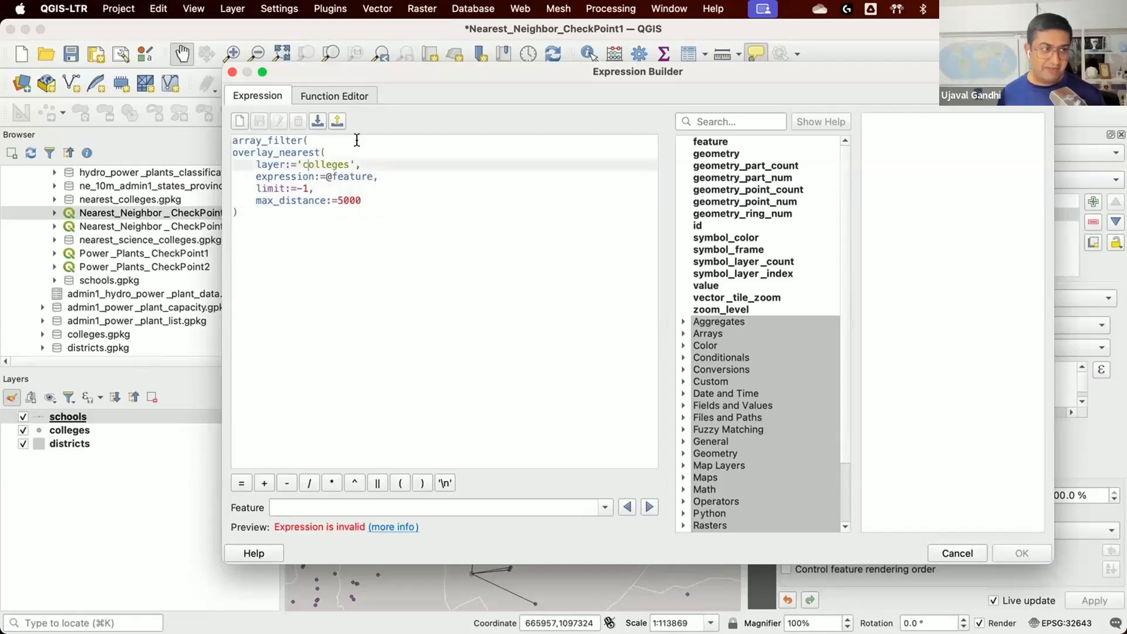
key(Home)
key(shift+Down)
key(shift+Down)
key(shift+Down)
key(shift+Down)
key(shift+Down)
key(shift+Down)
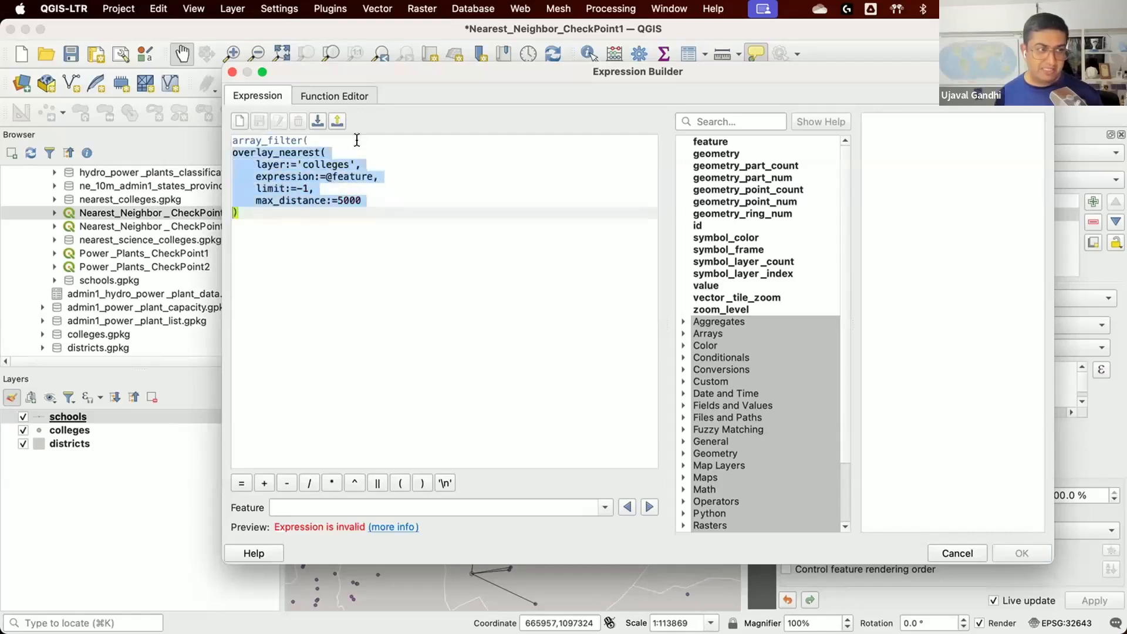
key(Tab)
key(Down)
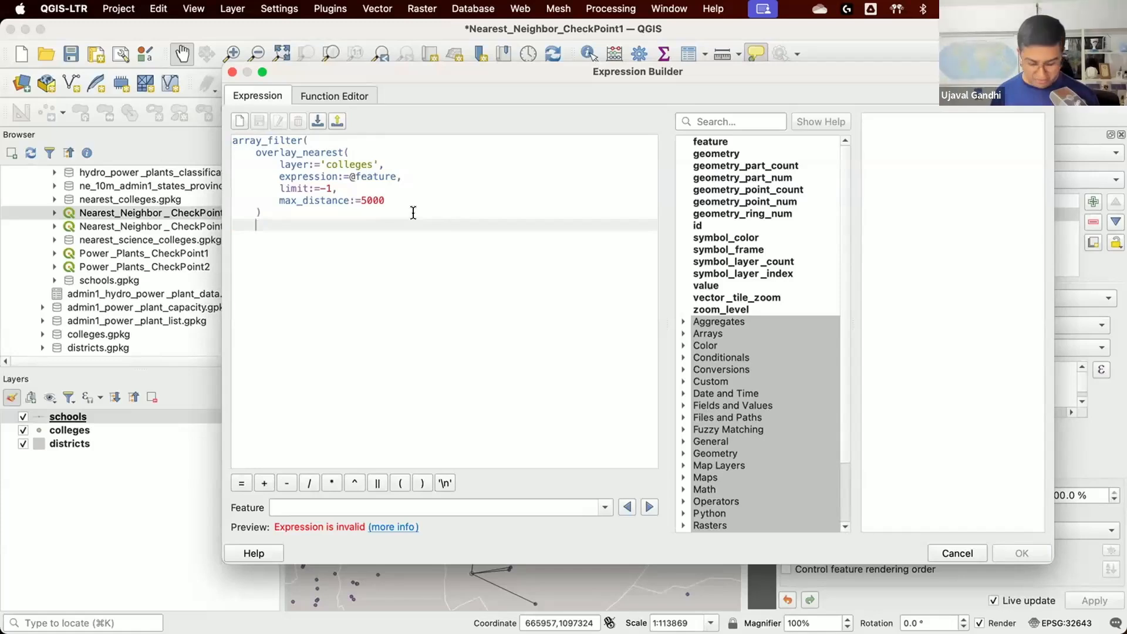
text(TTRIB)
key(BackSpace)
key(BackSpace)
key(BackSpace)
key(BackSpace)
key(BackSpace)
key(BackSpace)
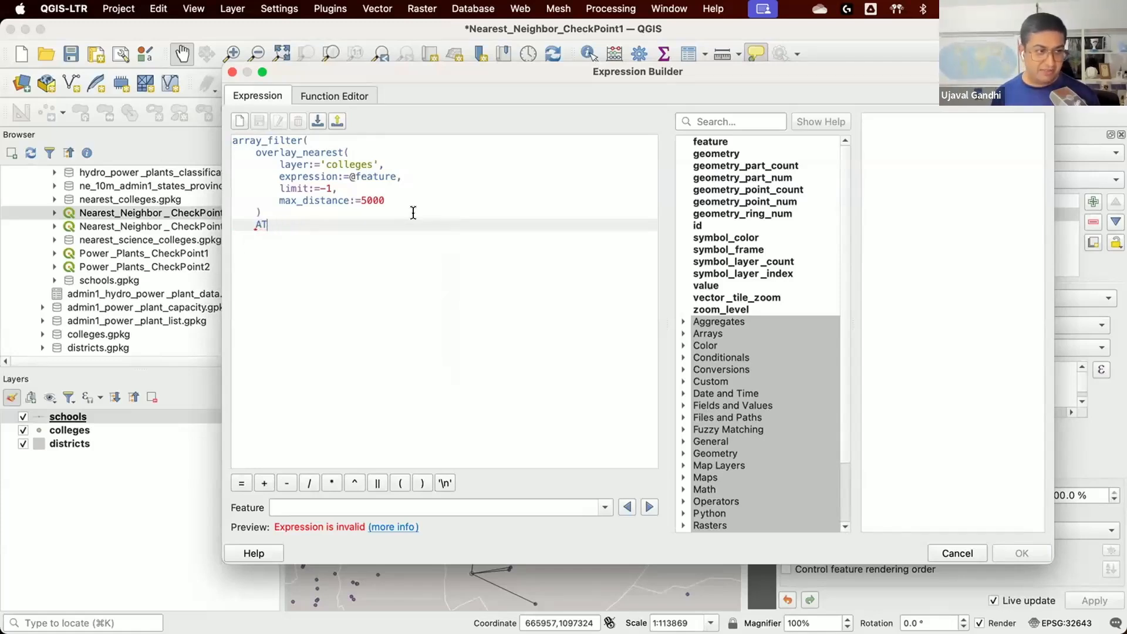
text(attribute()
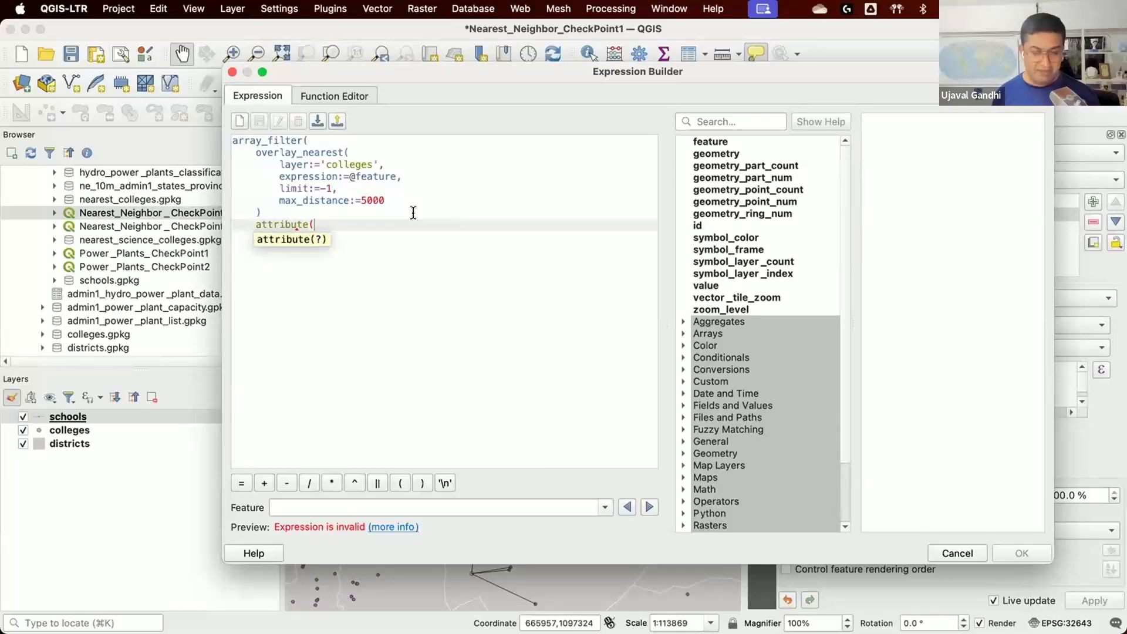
text(@element)
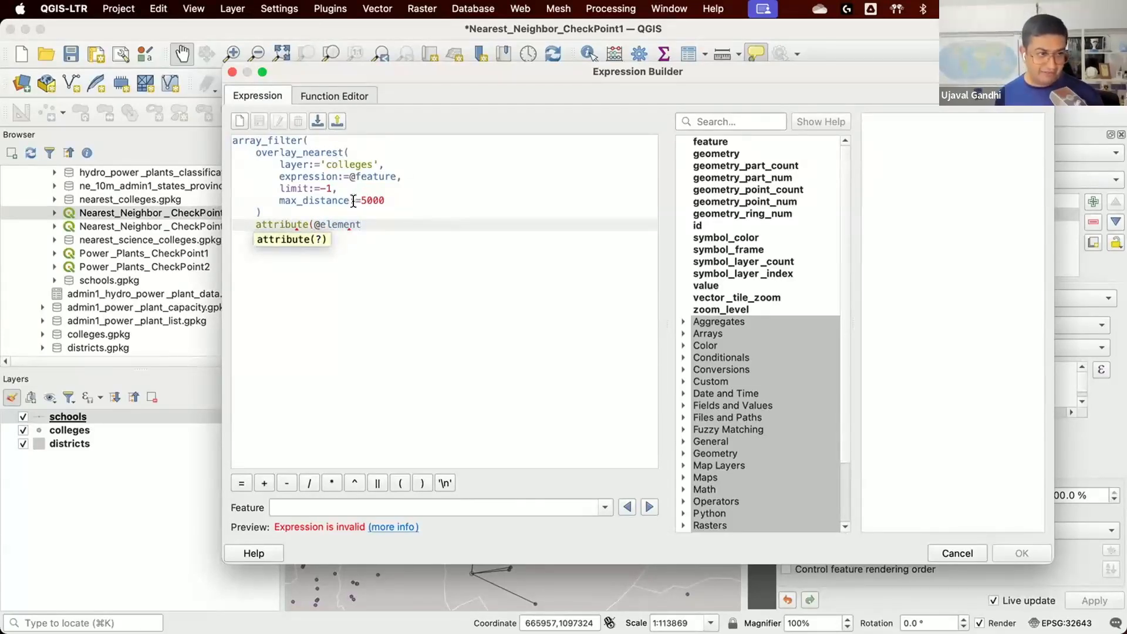
mouse_move(367, 225)
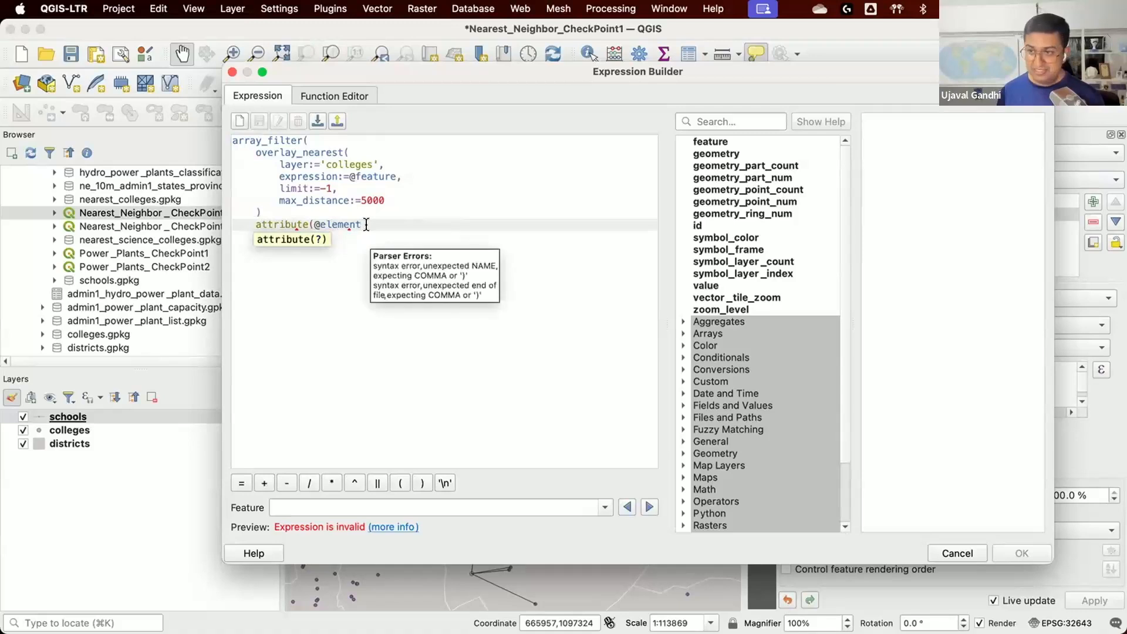
text(, 'distr)
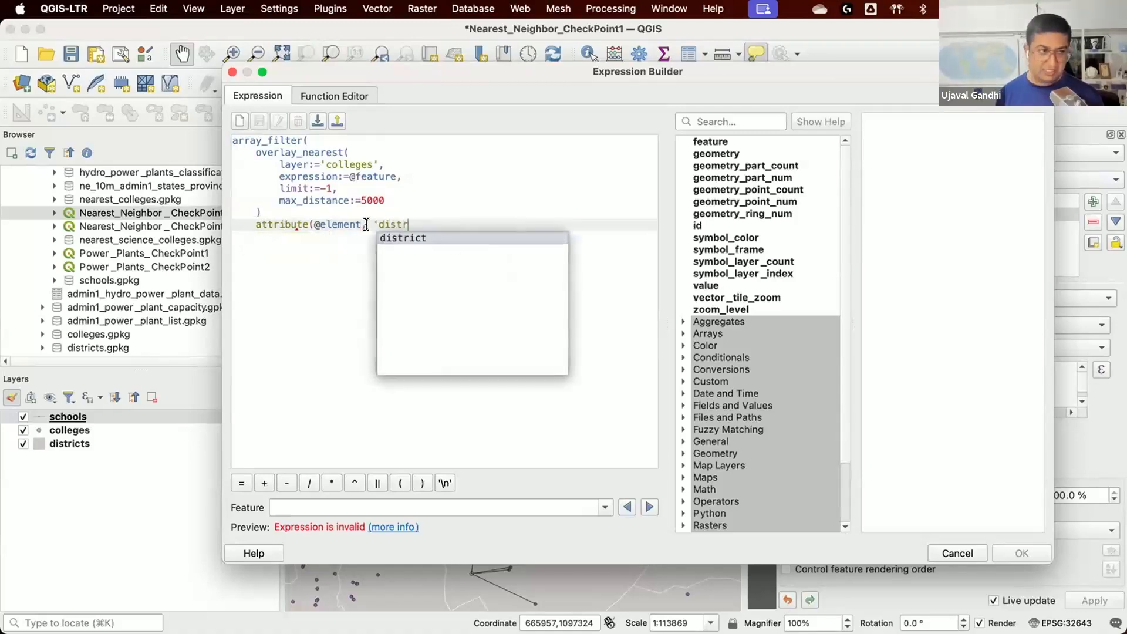
text(ict'))
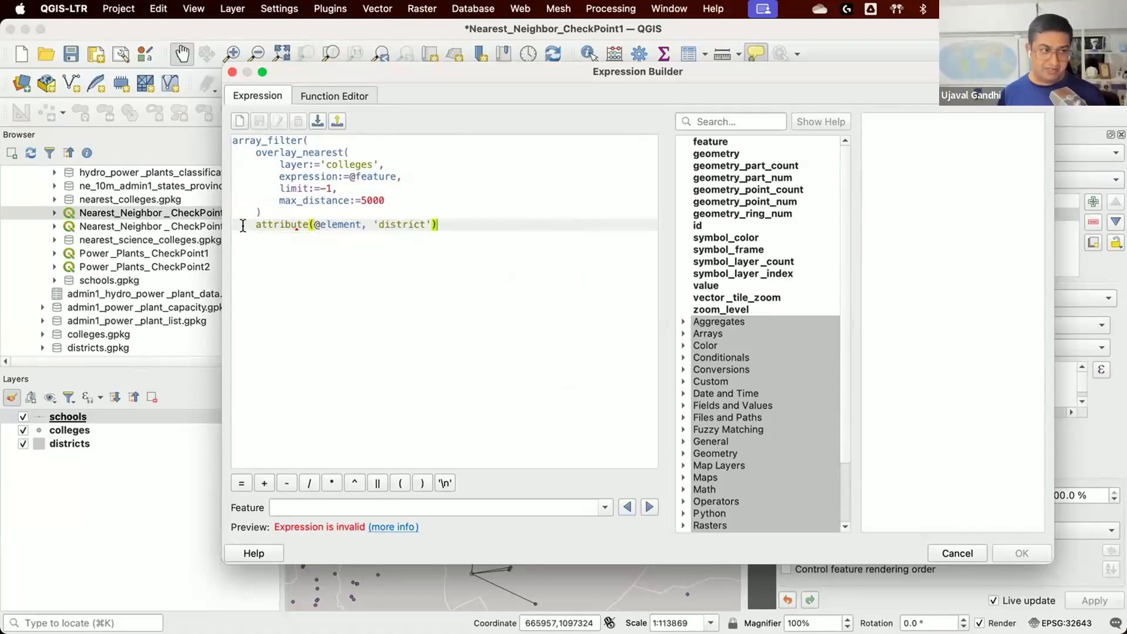
Step: Complete the filter condition with "district" = before the attribute call, add a comma after overlay_nearest's closing parenthesis, and close array_filter on a new line
mouse_move(258, 226)
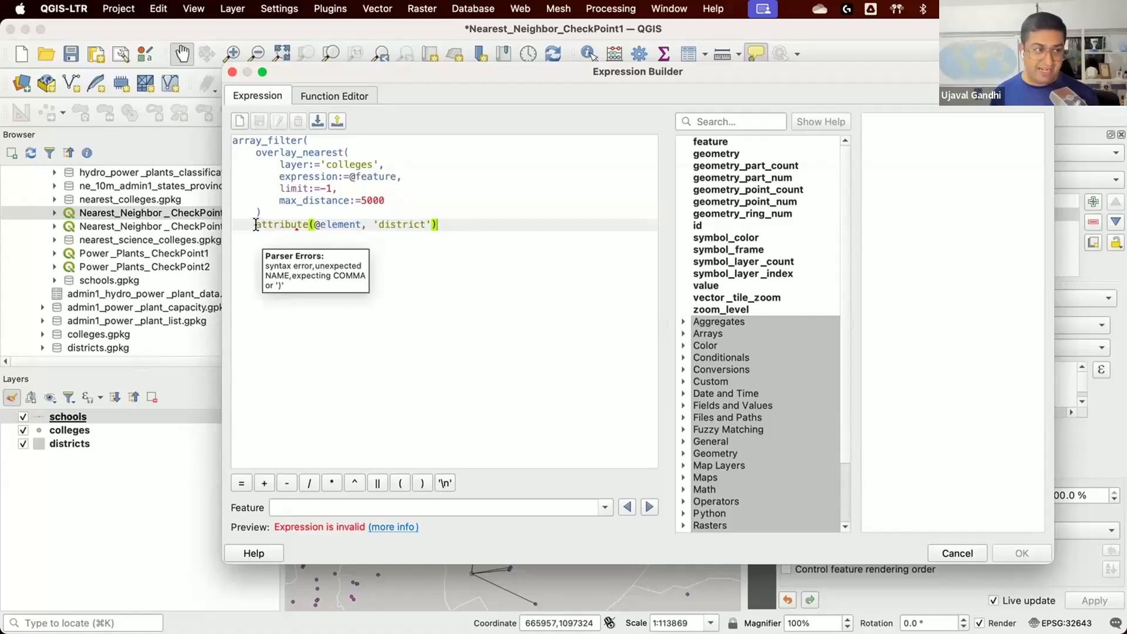
click(257, 228)
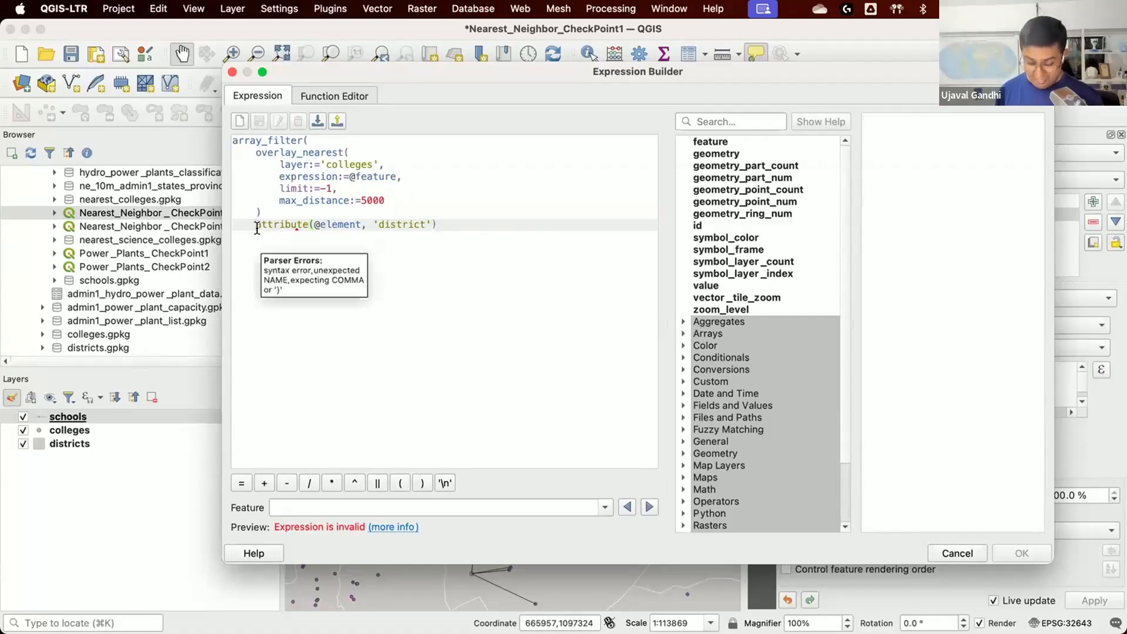
text("district" =)
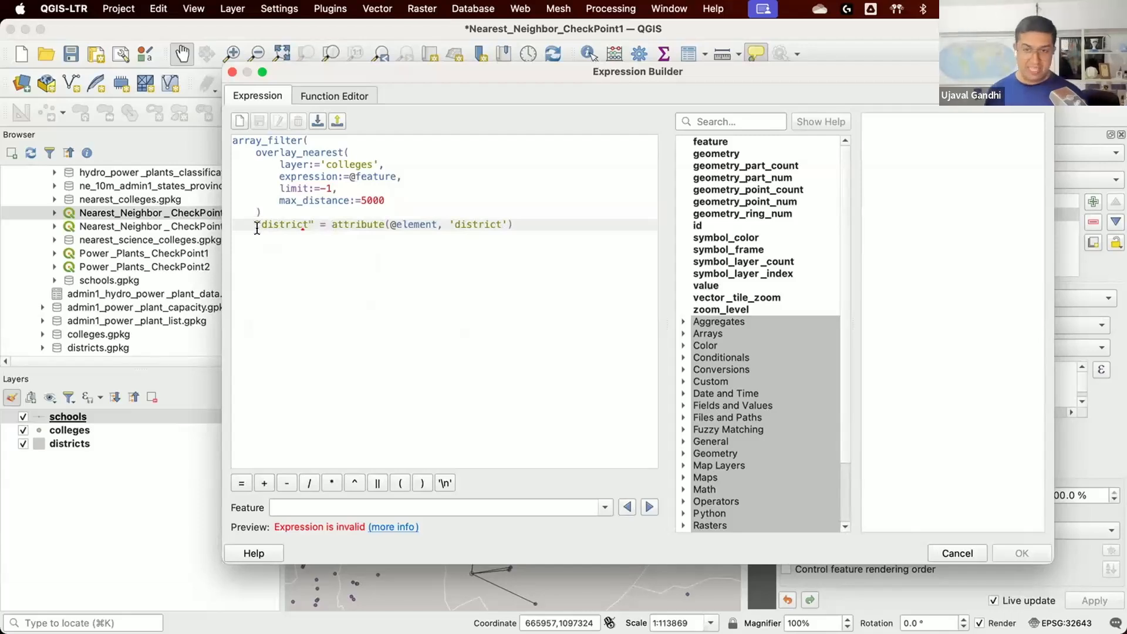
drag(256, 224, 316, 218)
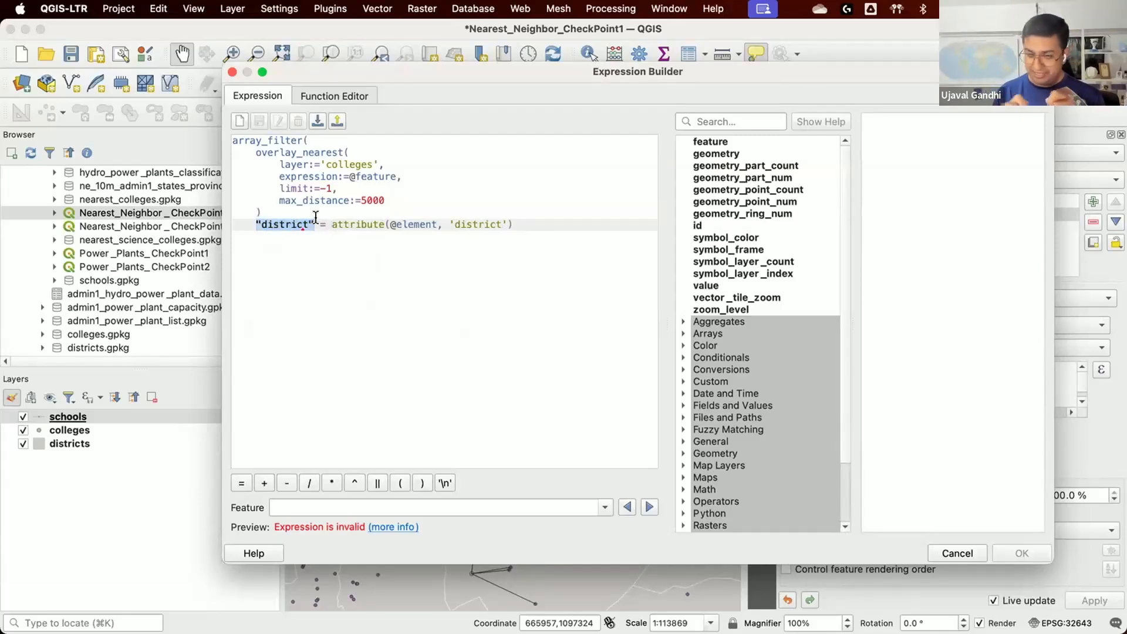
drag(332, 224, 514, 224)
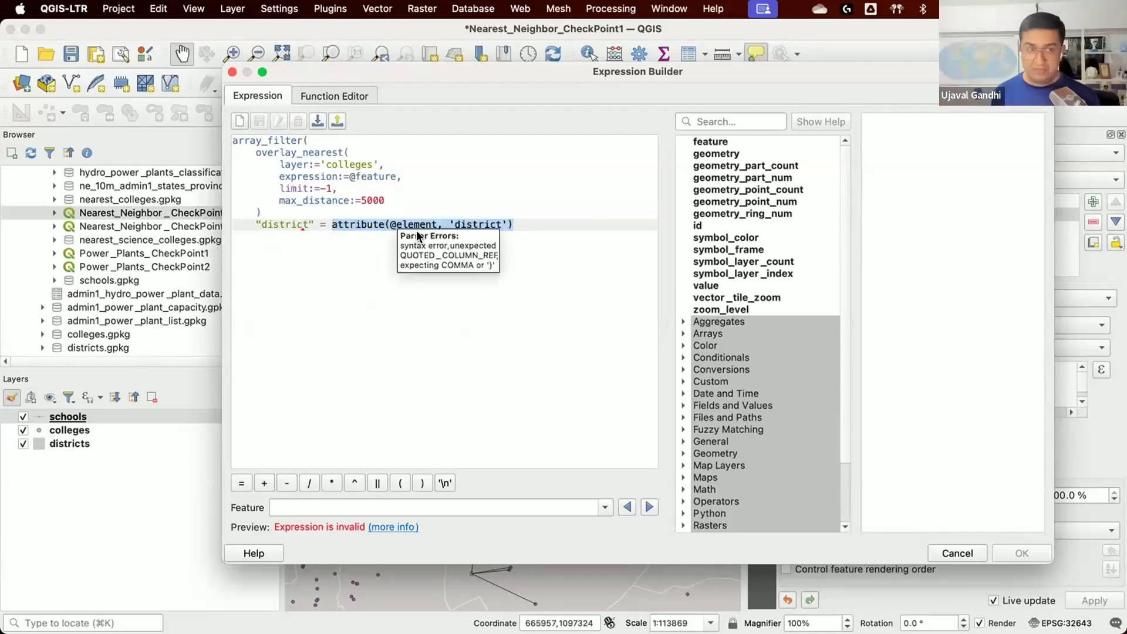
click(514, 225)
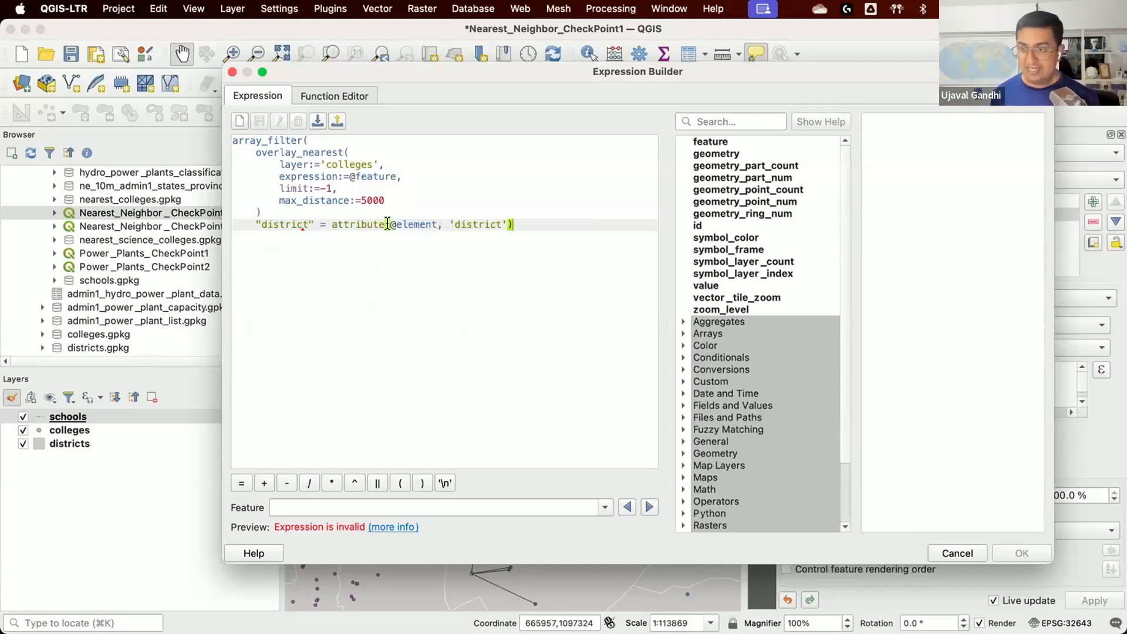
key(Return)
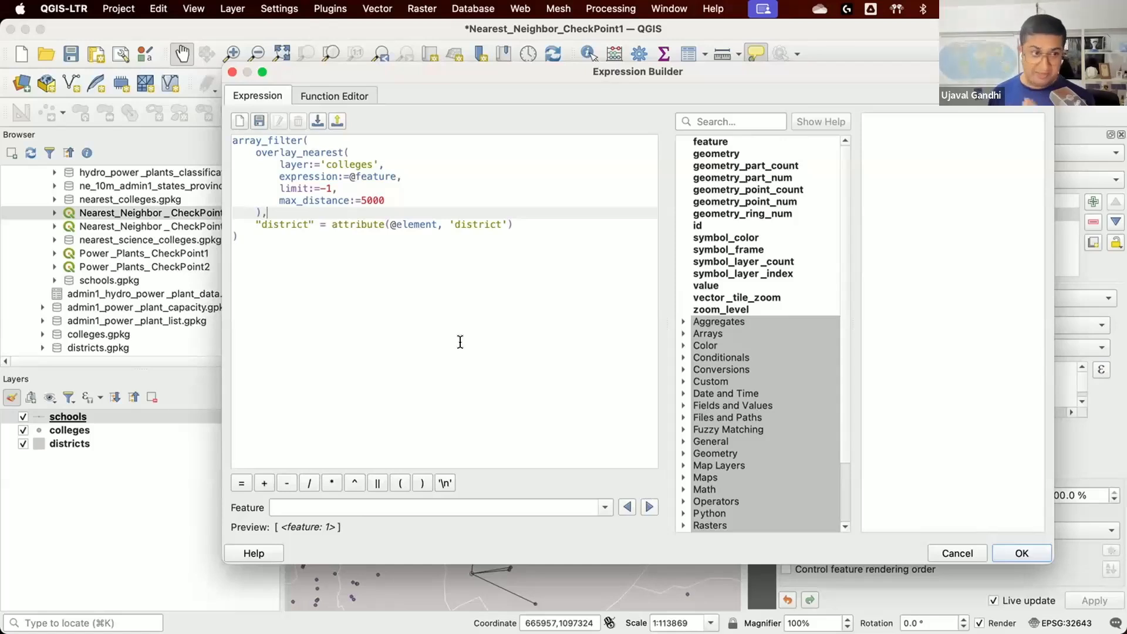
Step: Append [0] after array_filter's closing parenthesis to take the first matching college
click(526, 223)
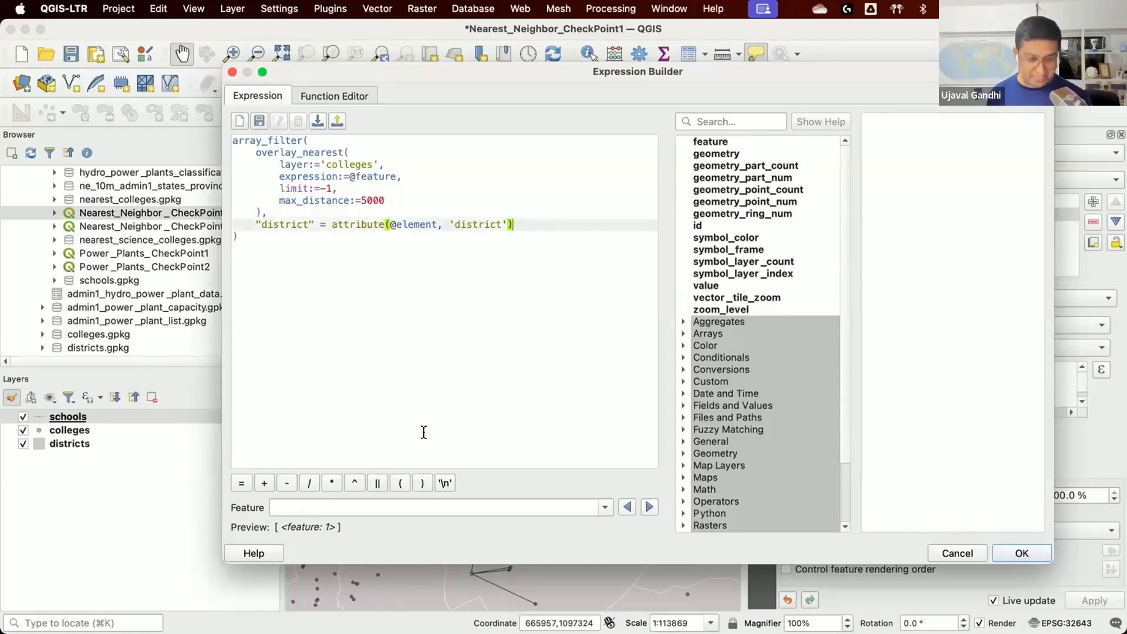
text([0])
key(BackSpace)
key(BackSpace)
key(BackSpace)
key(Down)
text([0])
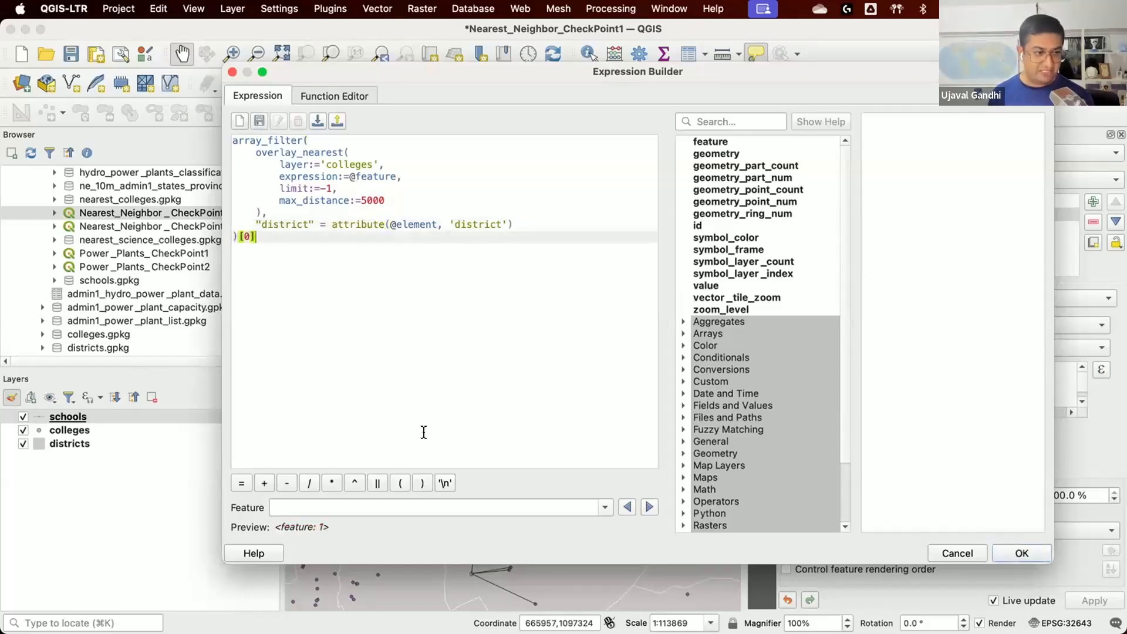
Step: Wrap the array_filter(...)[0] expression in geometry( ) to get the matching college's geometry
click(233, 142)
text(geometry()
key(Down)
key(Down)
key(Down)
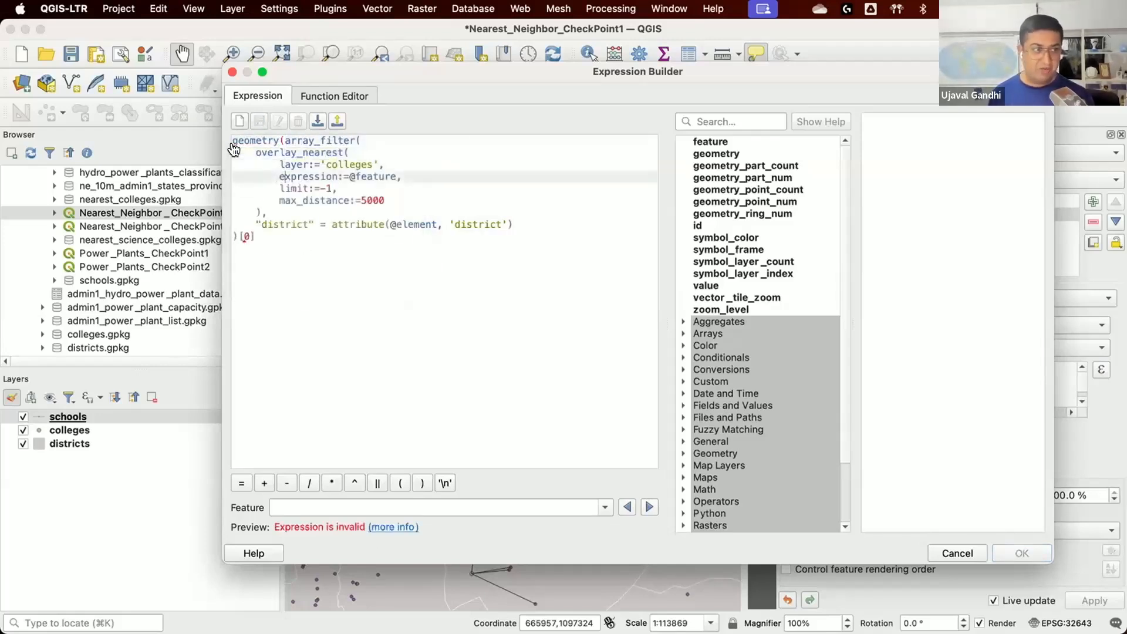
key(Down)
key(Down)
key(Down)
key(Down)
key(Down)
text())
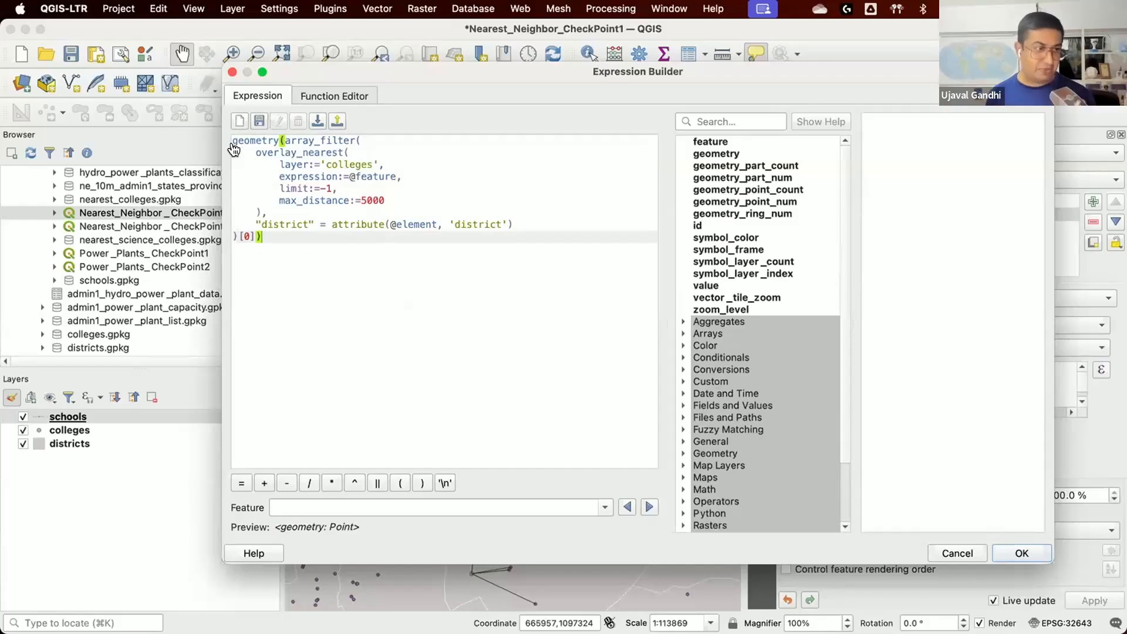
click(242, 144)
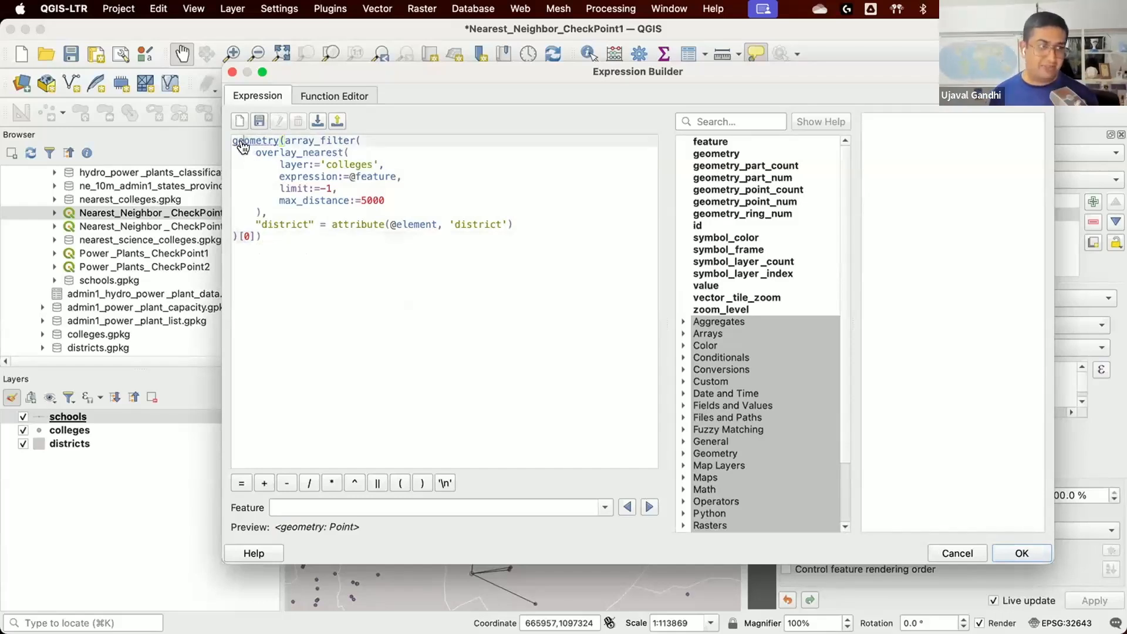
text(make_line)
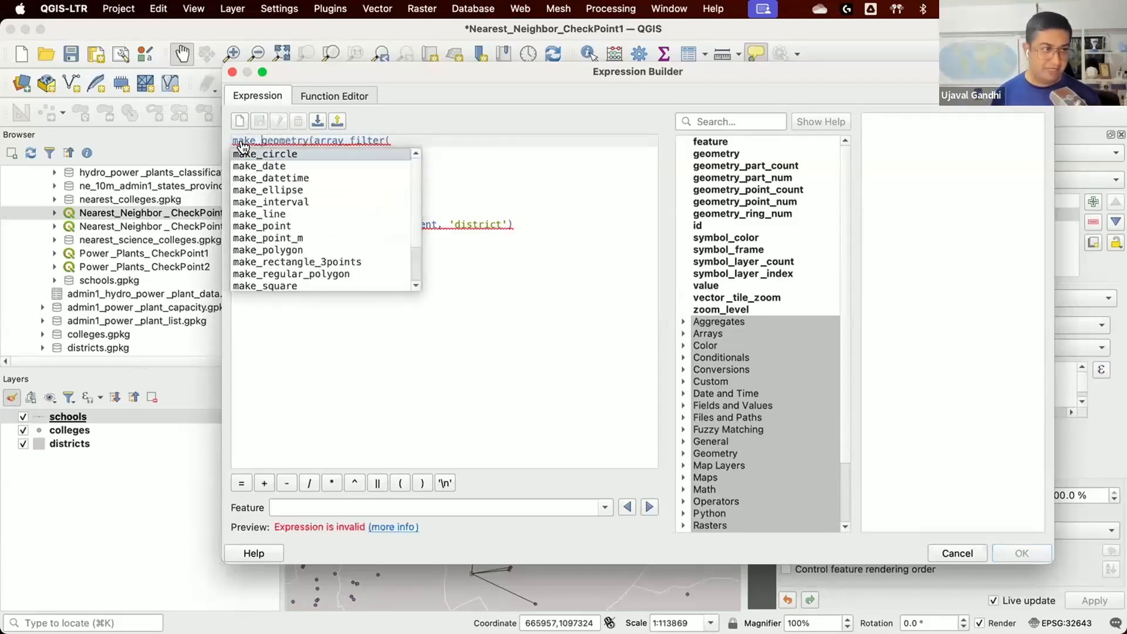
text(()
key(Return)
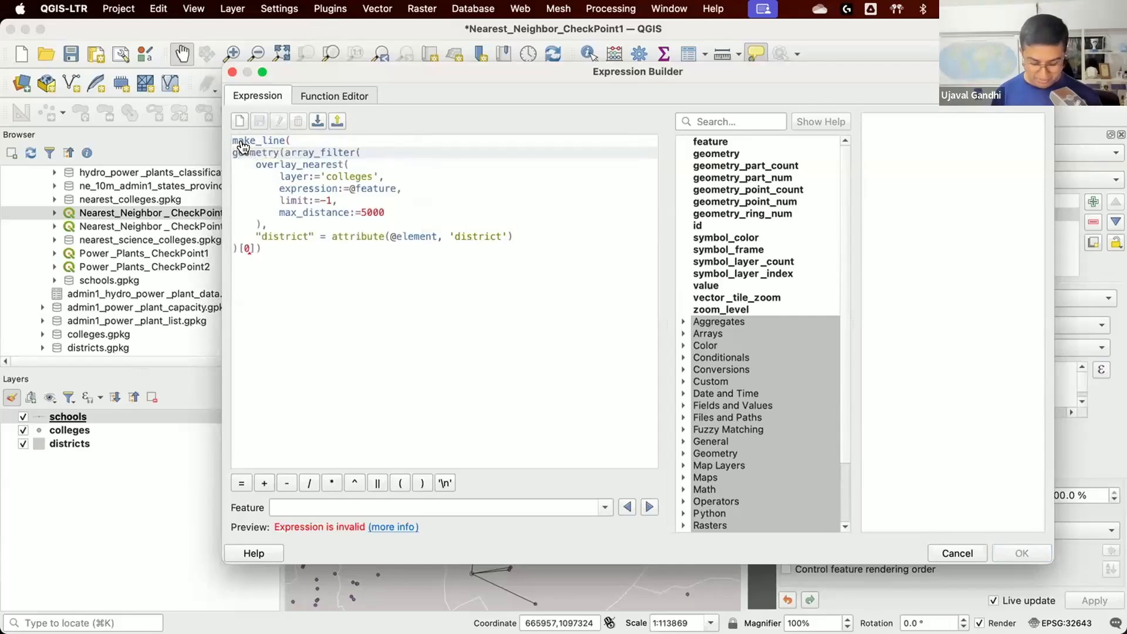
text(@)
key(Return)
text(,)
key(Return)
key(Down)
key(Down)
key(Down)
key(Down)
key(Down)
key(Down)
key(Down)
key(End)
key(Return)
text())
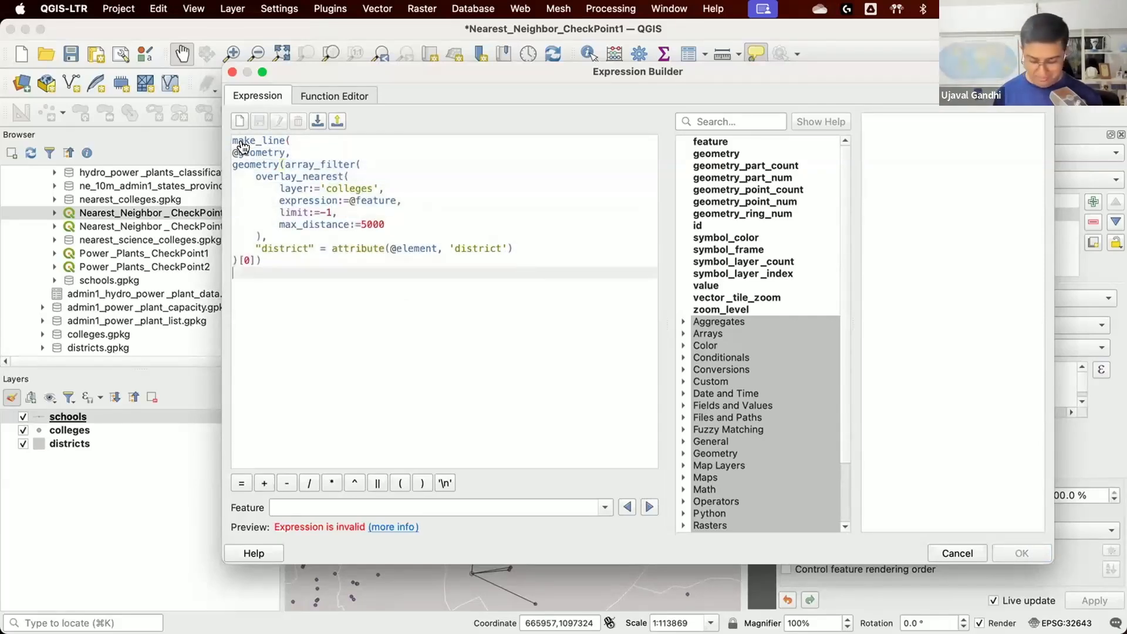
Step: Apply the make_line expression to the Geometry Generator and inspect the school-to-college lines against the district boundaries
click(998, 549)
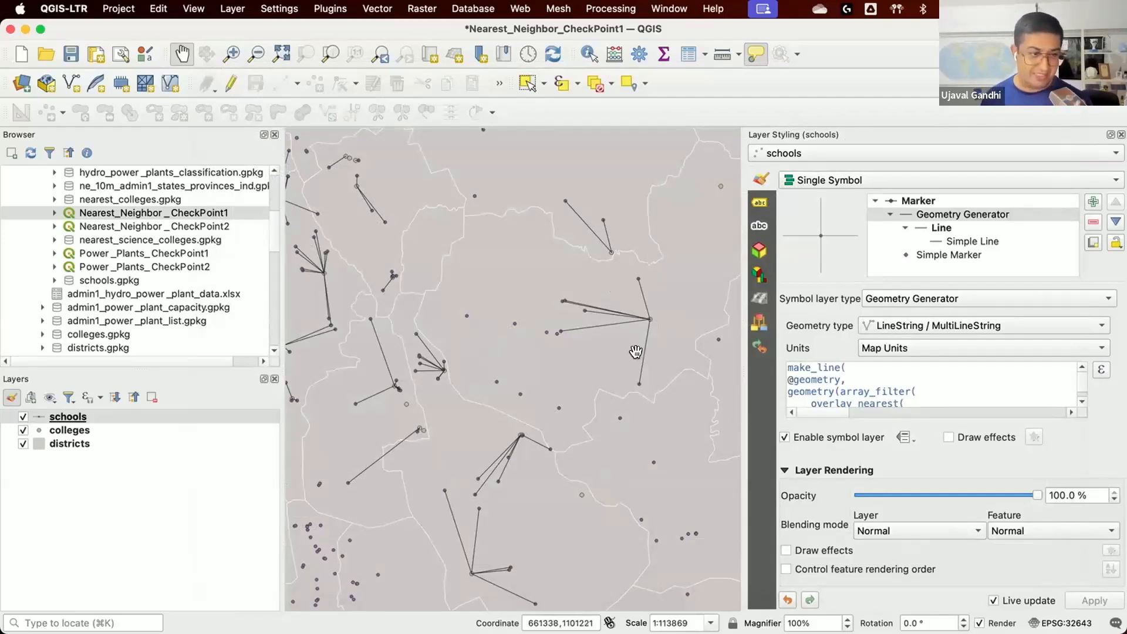
drag(642, 351, 673, 325)
drag(491, 465, 524, 411)
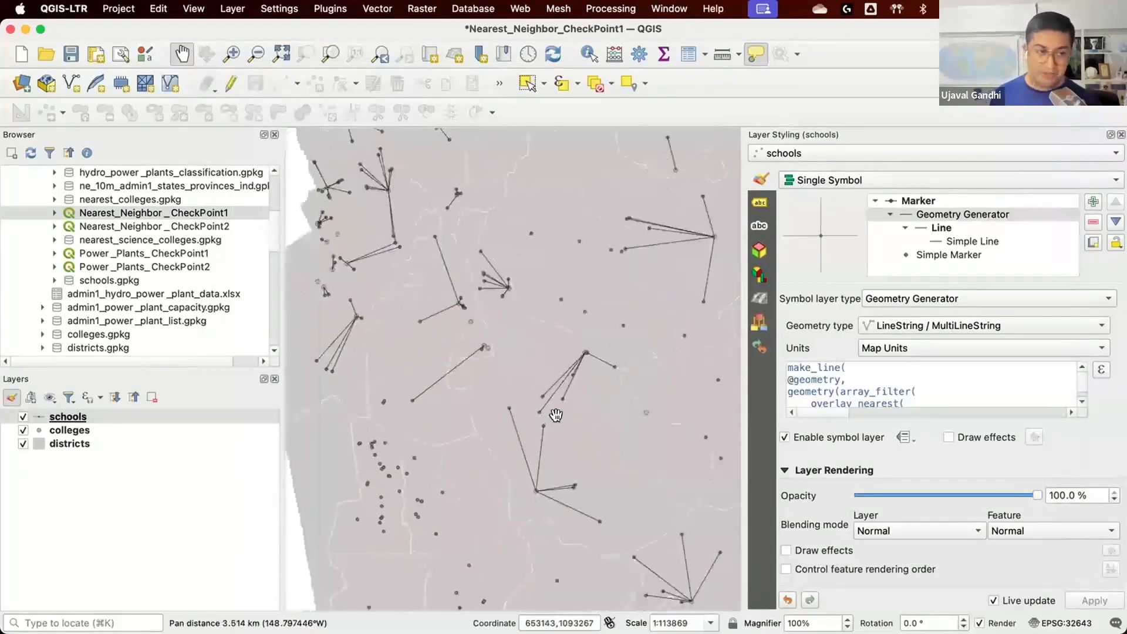
drag(531, 297, 438, 438)
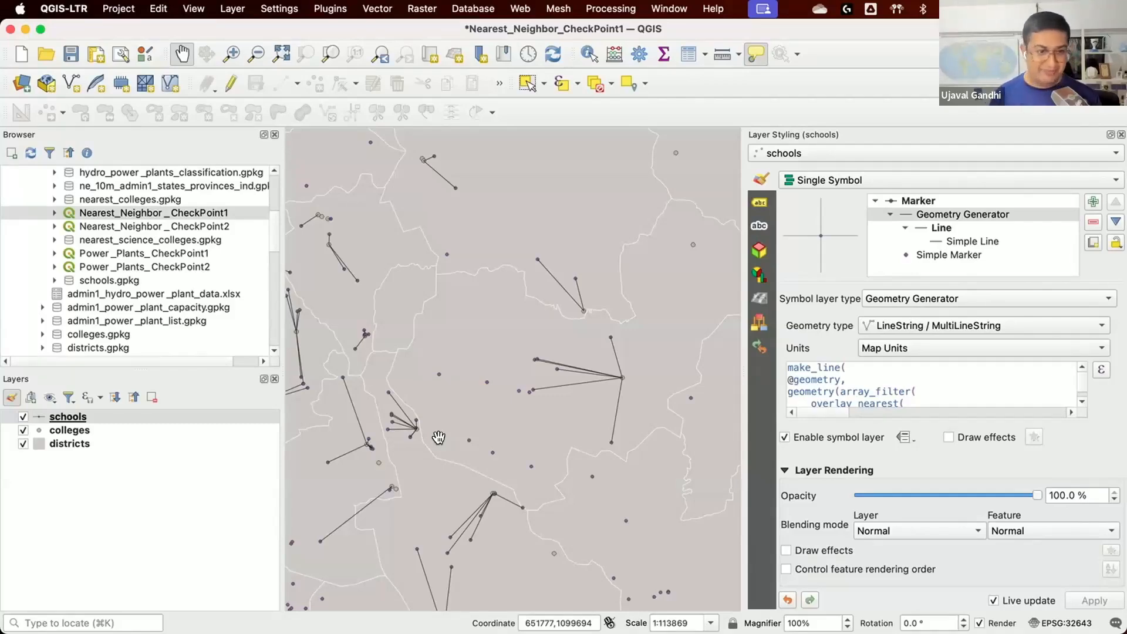
Step: Switch to Chrome and open the Challenge 4 section of the QGIS Expressions Masterclass workshop material
key(super+Tab)
click(915, 147)
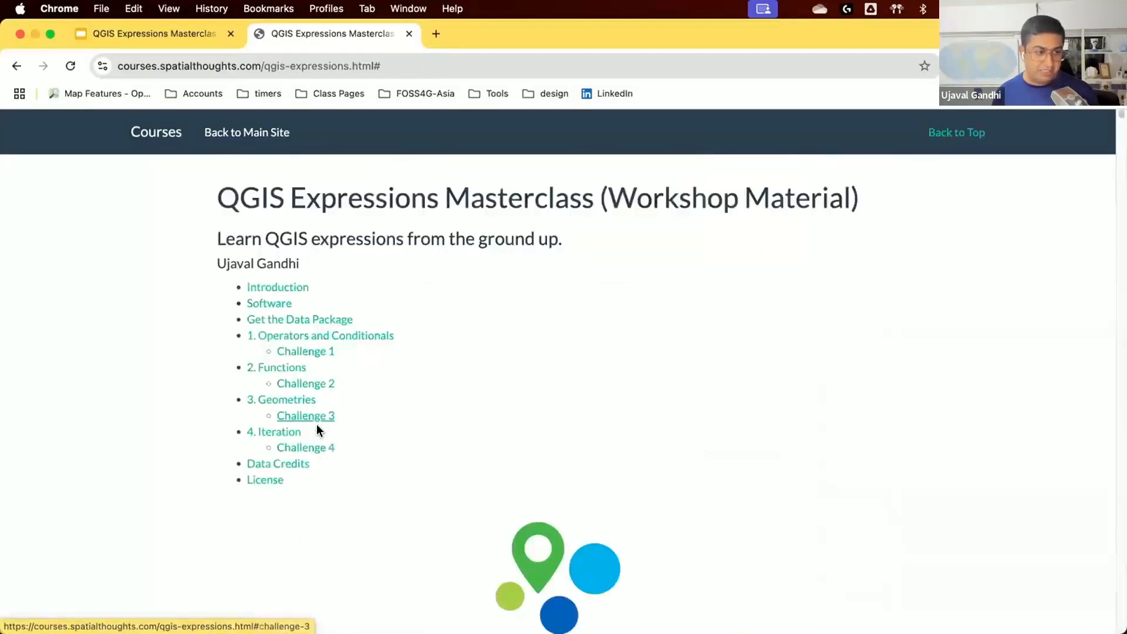
click(320, 445)
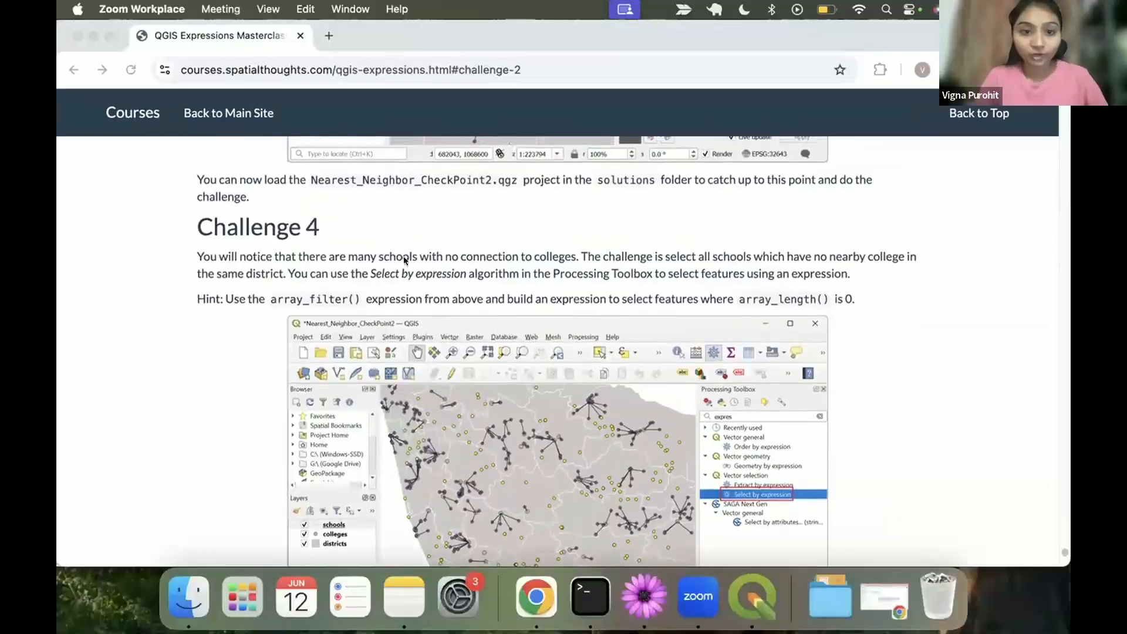
Step: Read the Challenge 4 task, its array_filter() and array_length() hint, and the final make_line expression given above it
scroll(520, 411, down, 2)
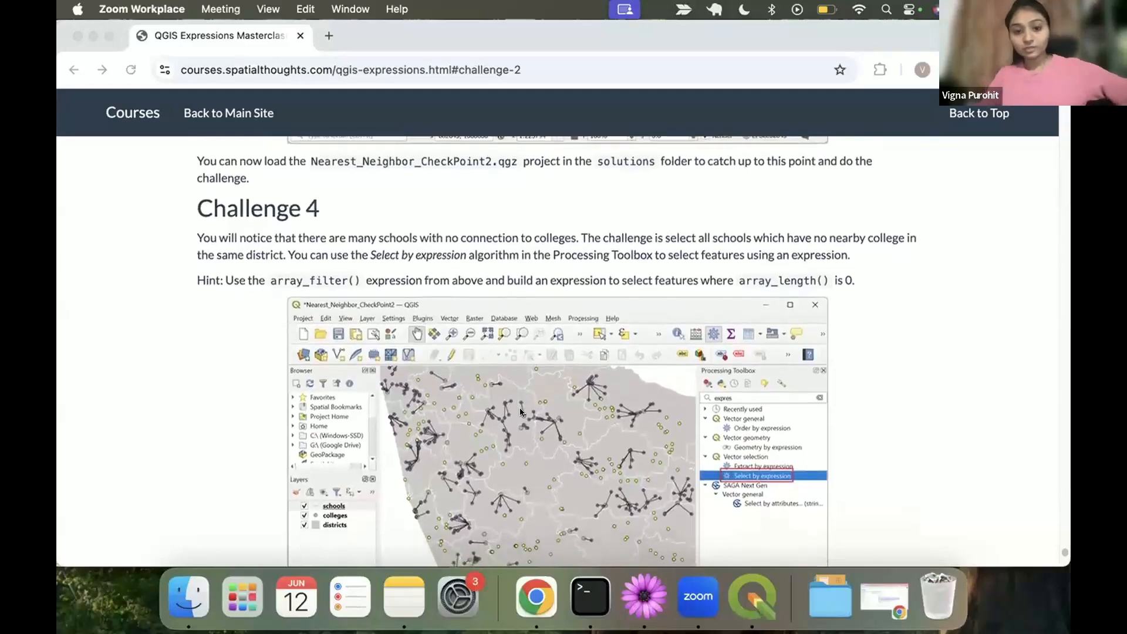
scroll(521, 412, down, 2)
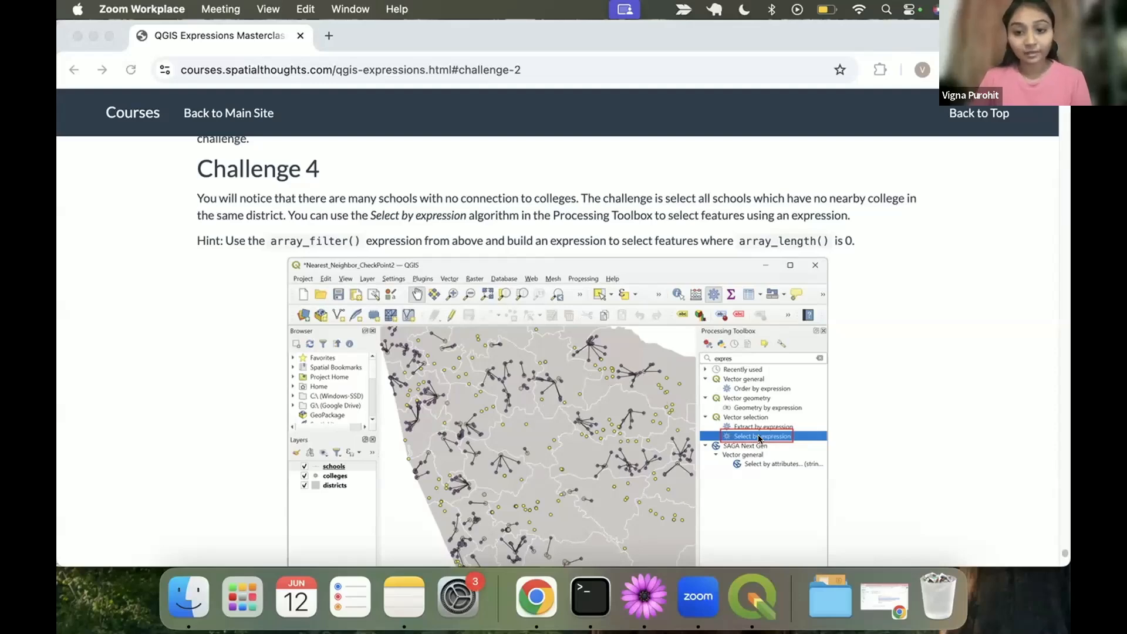
scroll(590, 397, up, 15)
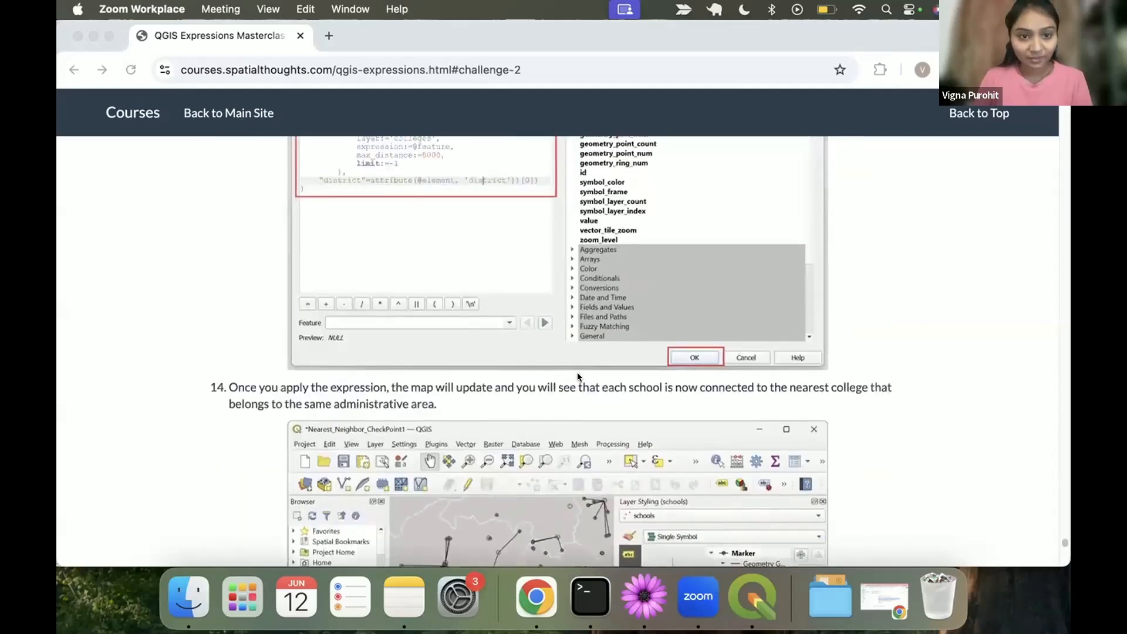
scroll(578, 376, up, 5)
scroll(578, 378, up, 1)
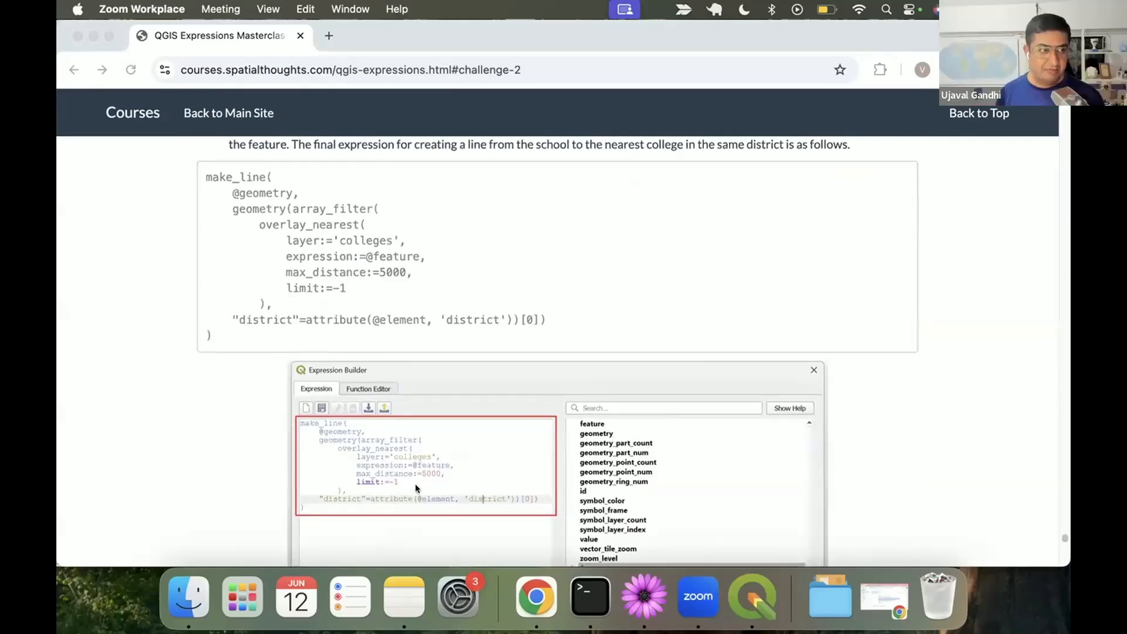
scroll(416, 488, down, 20)
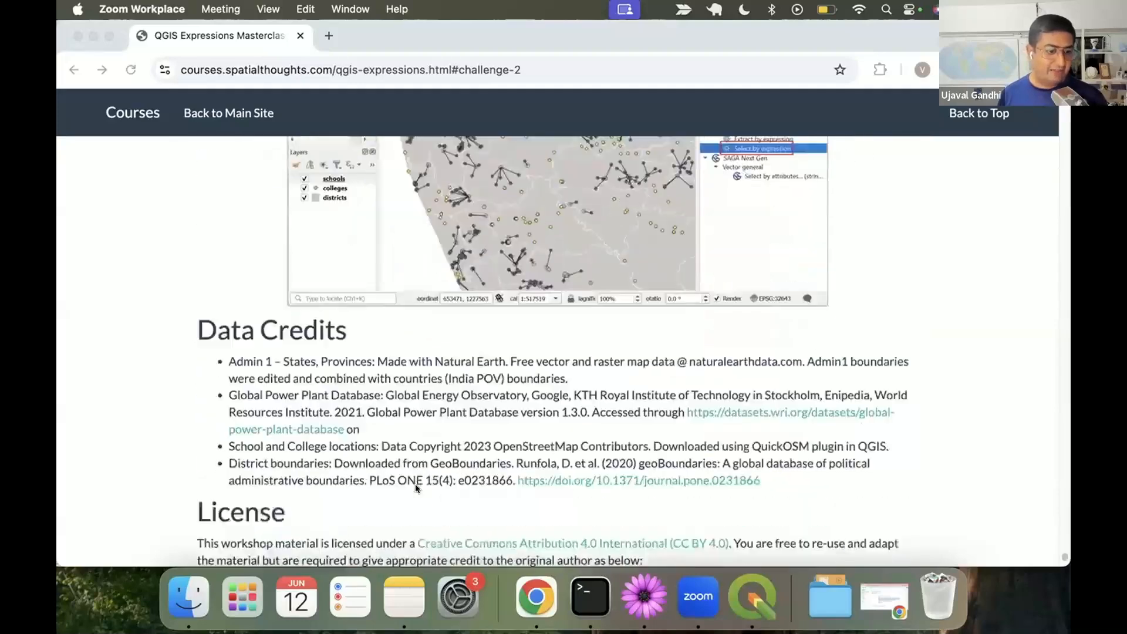
scroll(416, 489, up, 5)
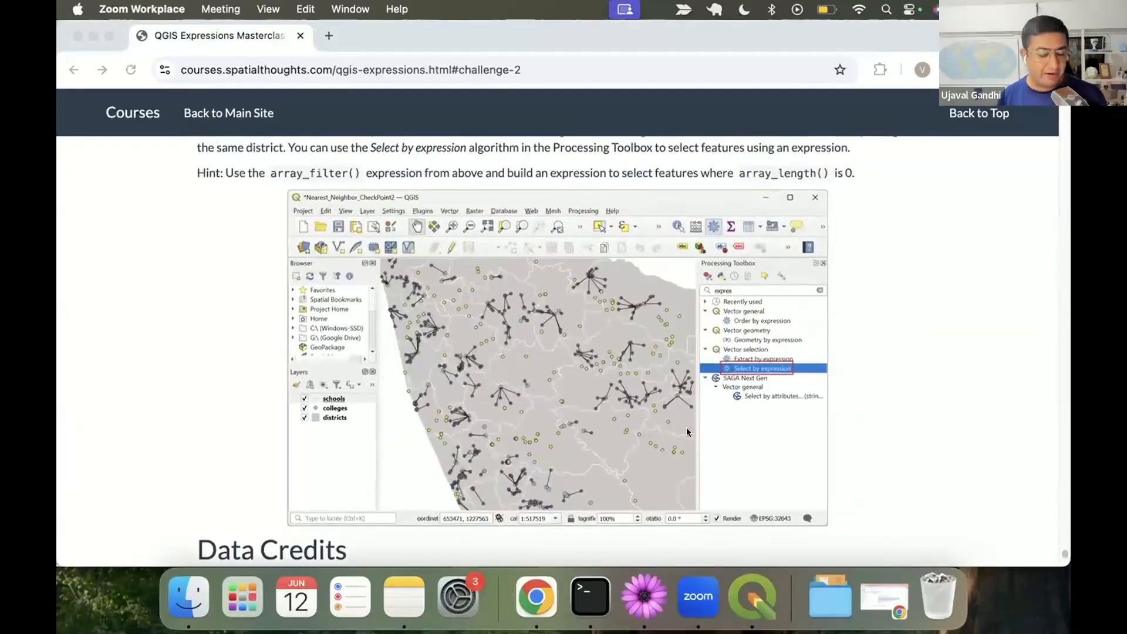